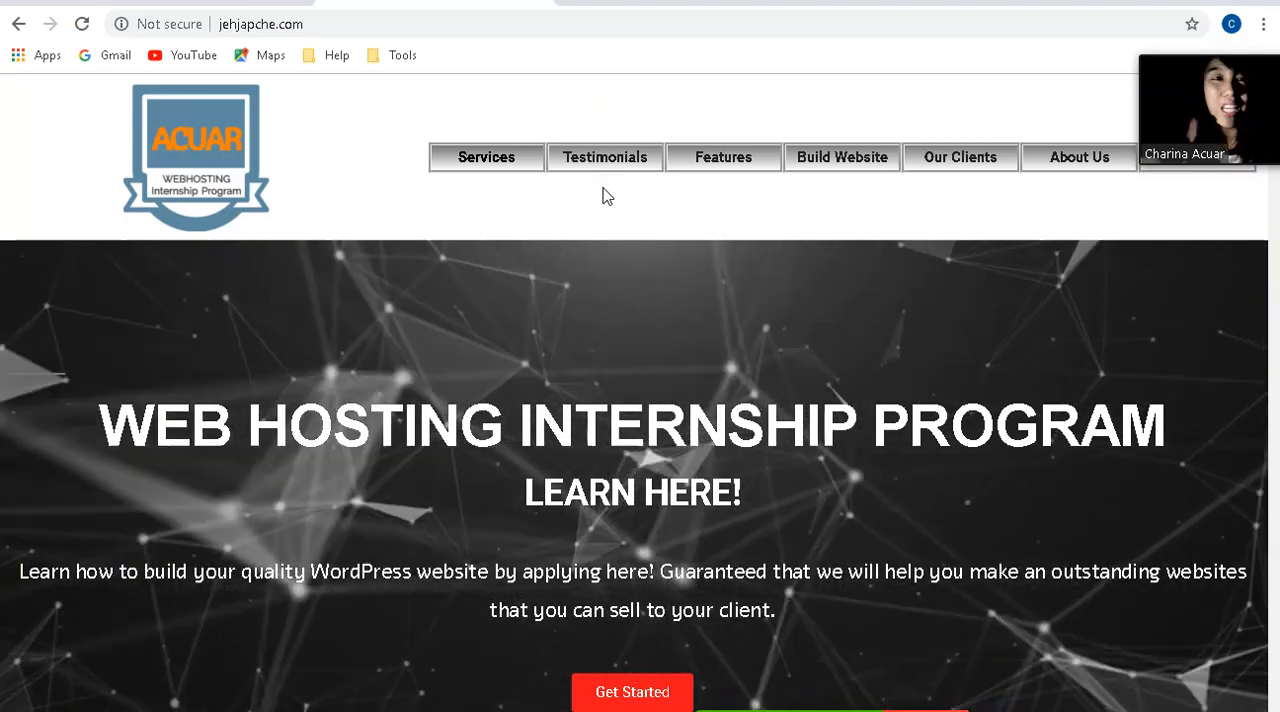
Step: Review the jehjapche.com home page, from the hero banner through the testimonials and features sections to the website-building section
scroll(589, 292, down, 2)
scroll(589, 292, down, 5)
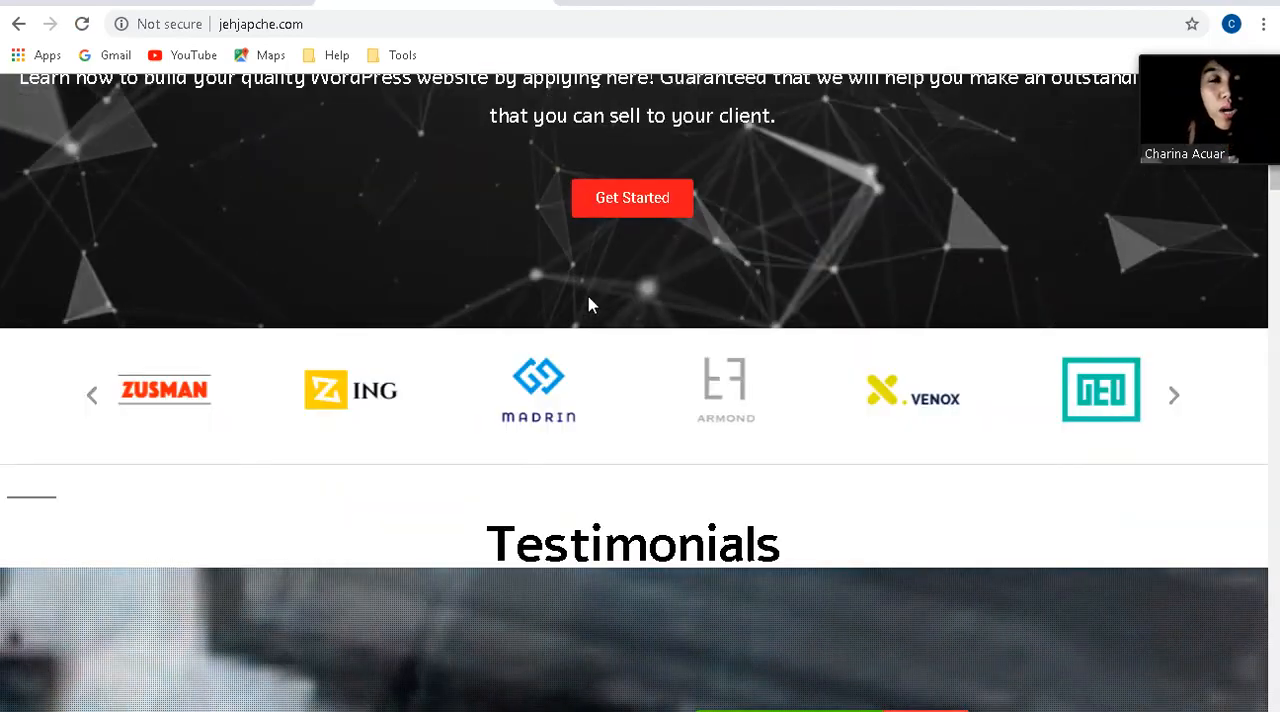
scroll(589, 303, down, 2)
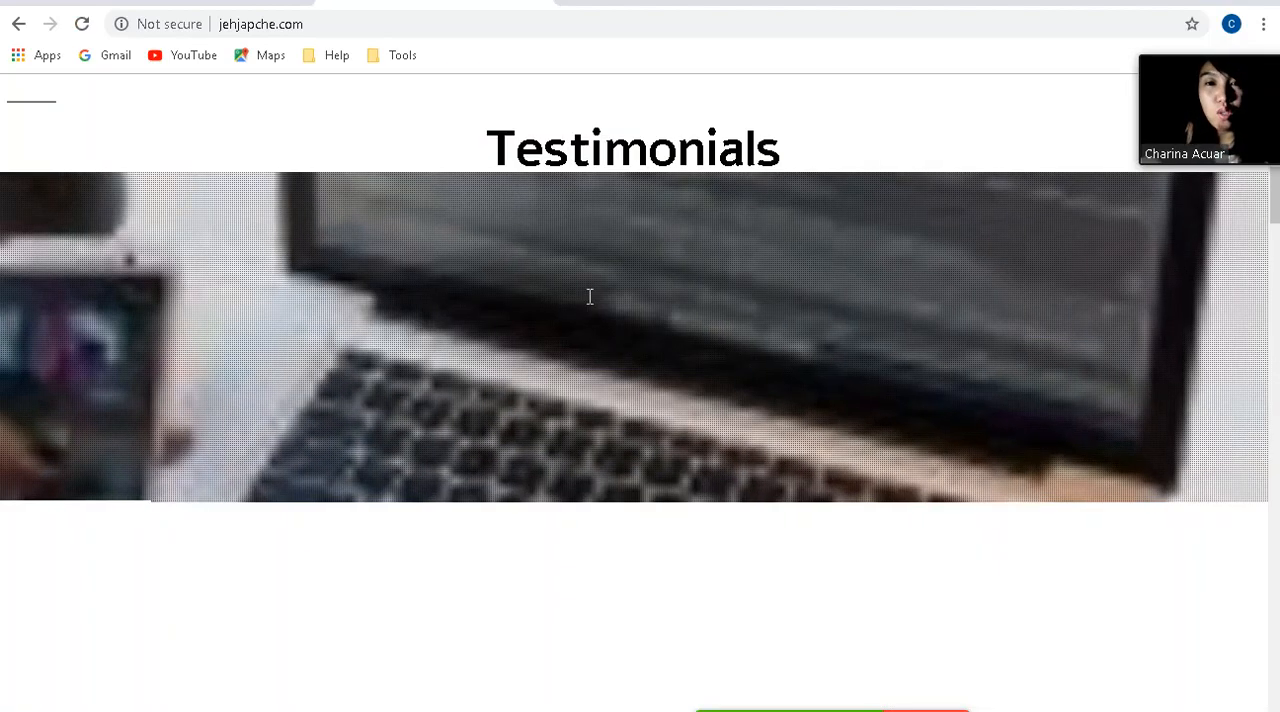
scroll(591, 300, down, 2)
scroll(591, 298, down, 8)
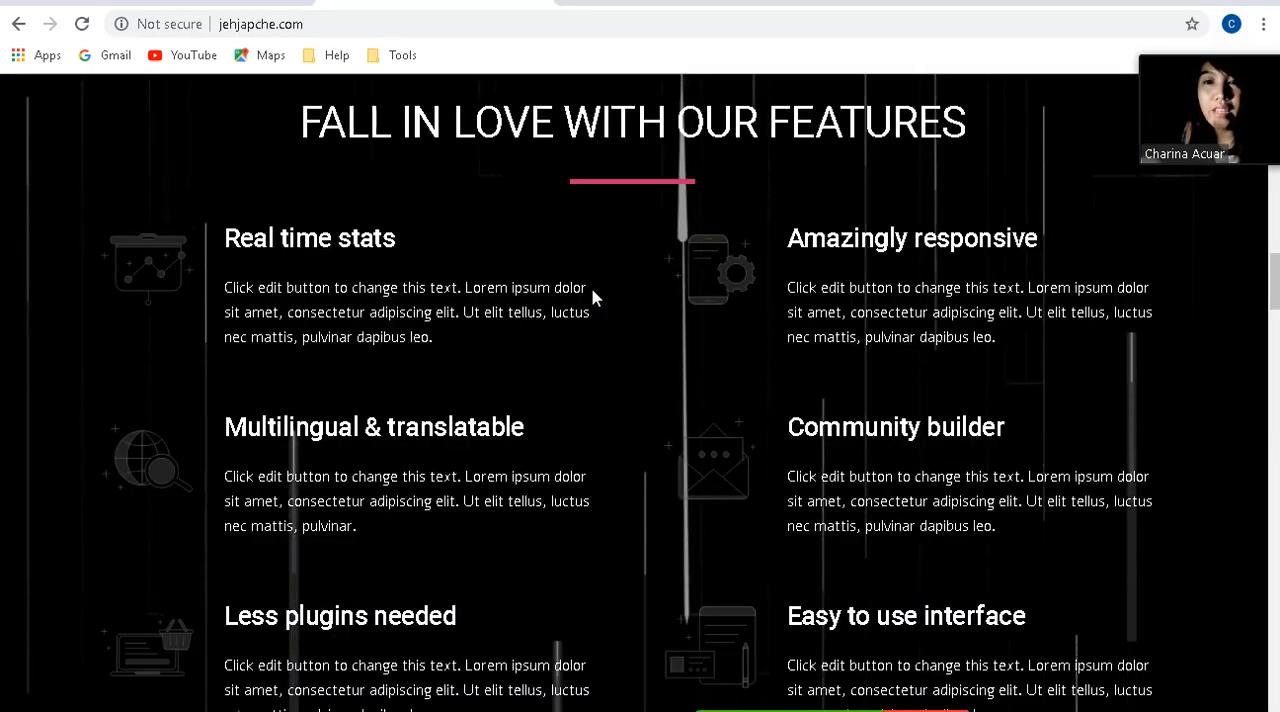
scroll(592, 297, down, 3)
scroll(592, 297, down, 4)
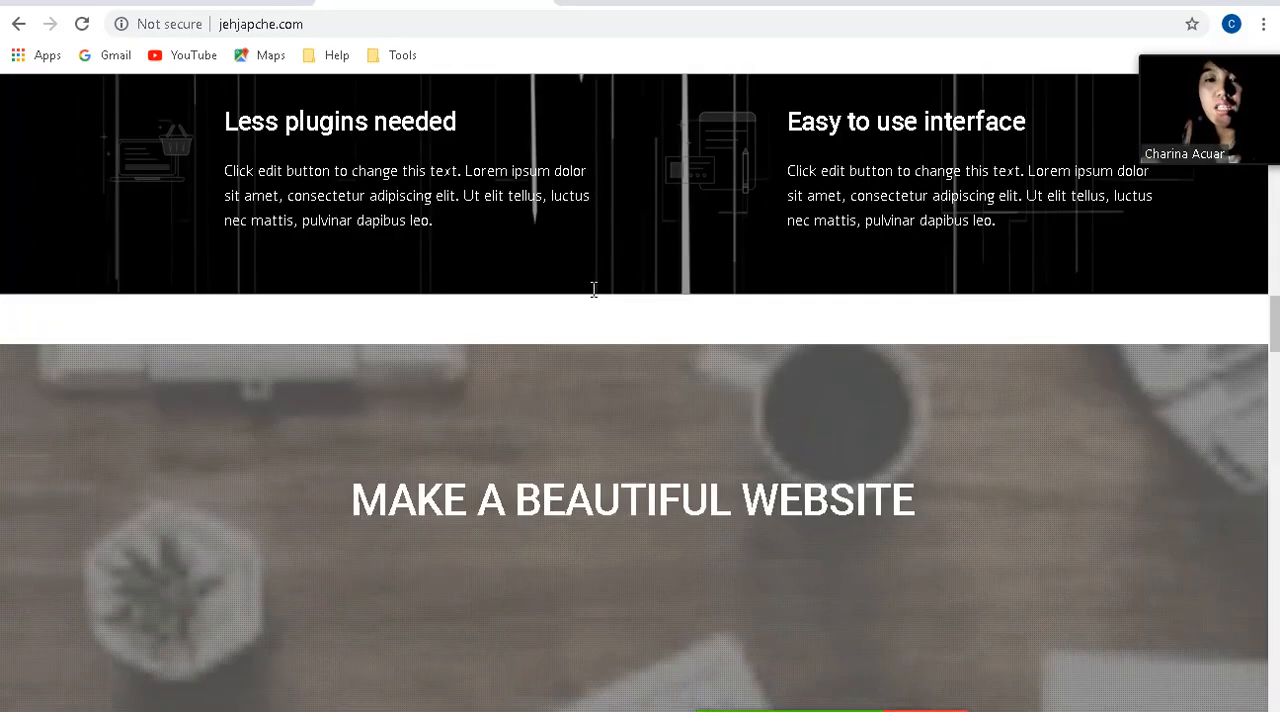
scroll(592, 297, up, 6)
scroll(592, 297, up, 15)
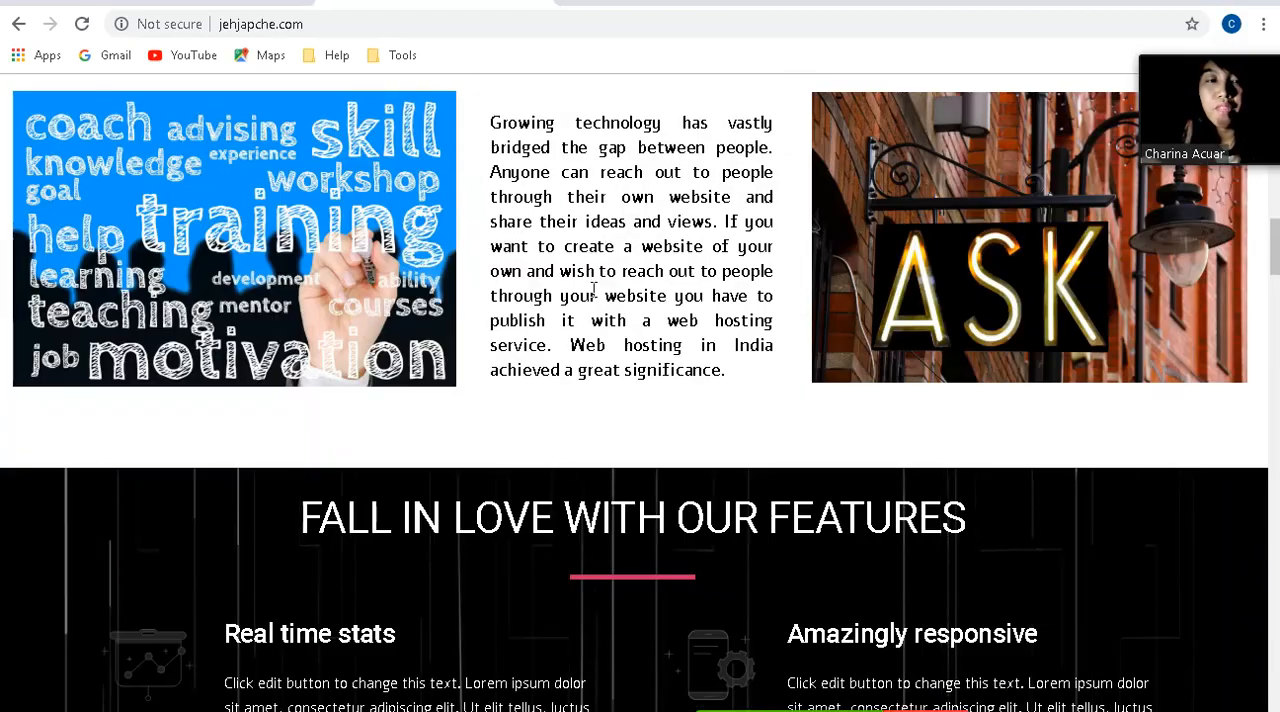
scroll(613, 252, up, 1)
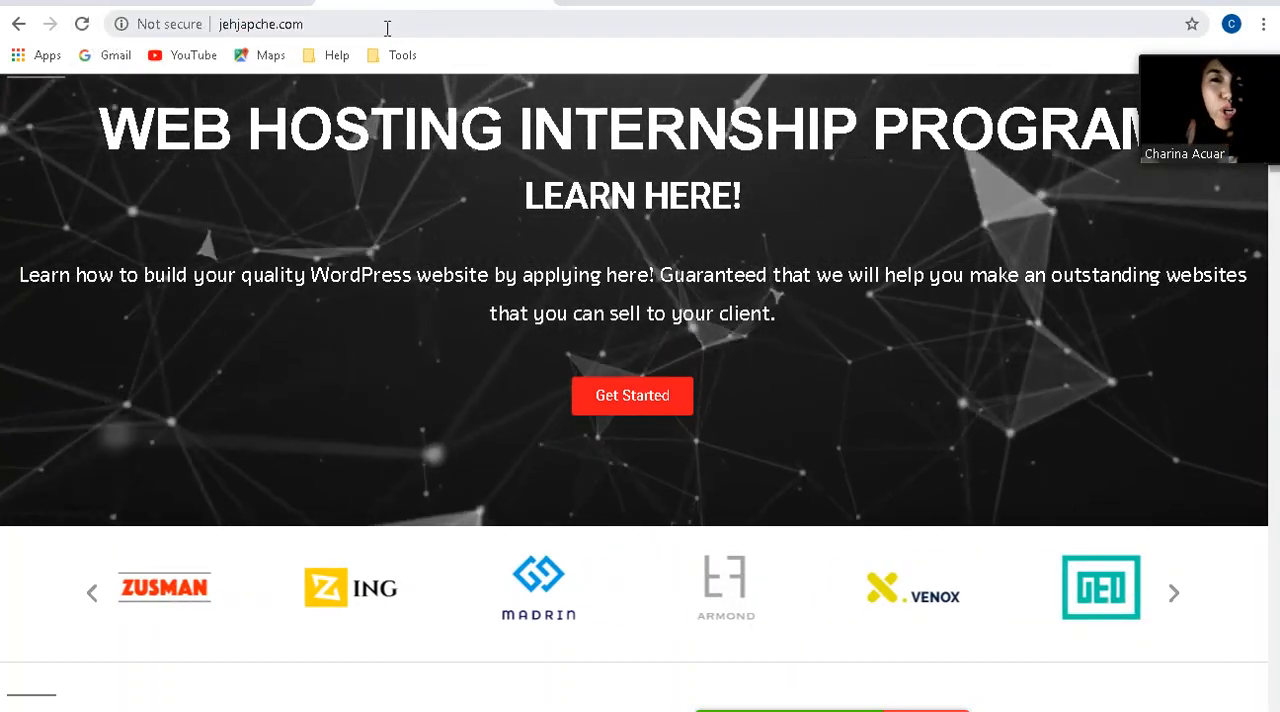
Step: Log in to cPanel at cpanel.jehjapche.com with the account username and password
click(471, 29)
click(198, 2)
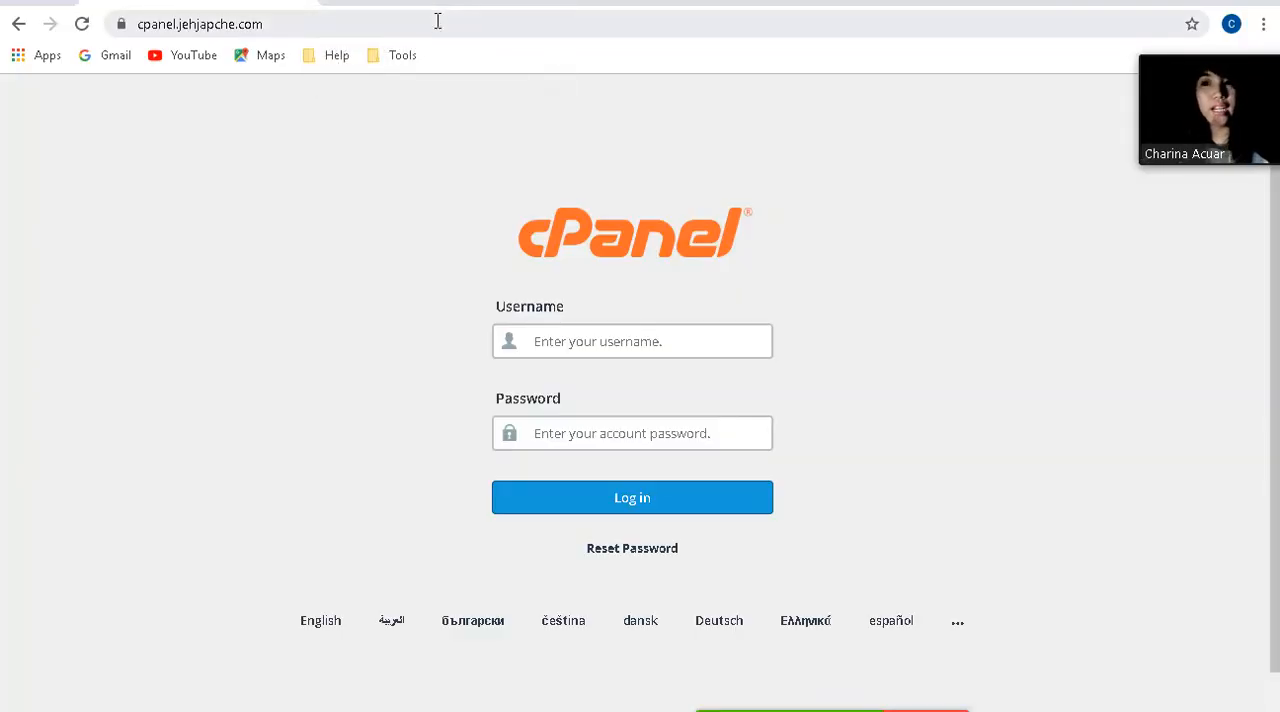
click(584, 354)
click(583, 394)
click(581, 436)
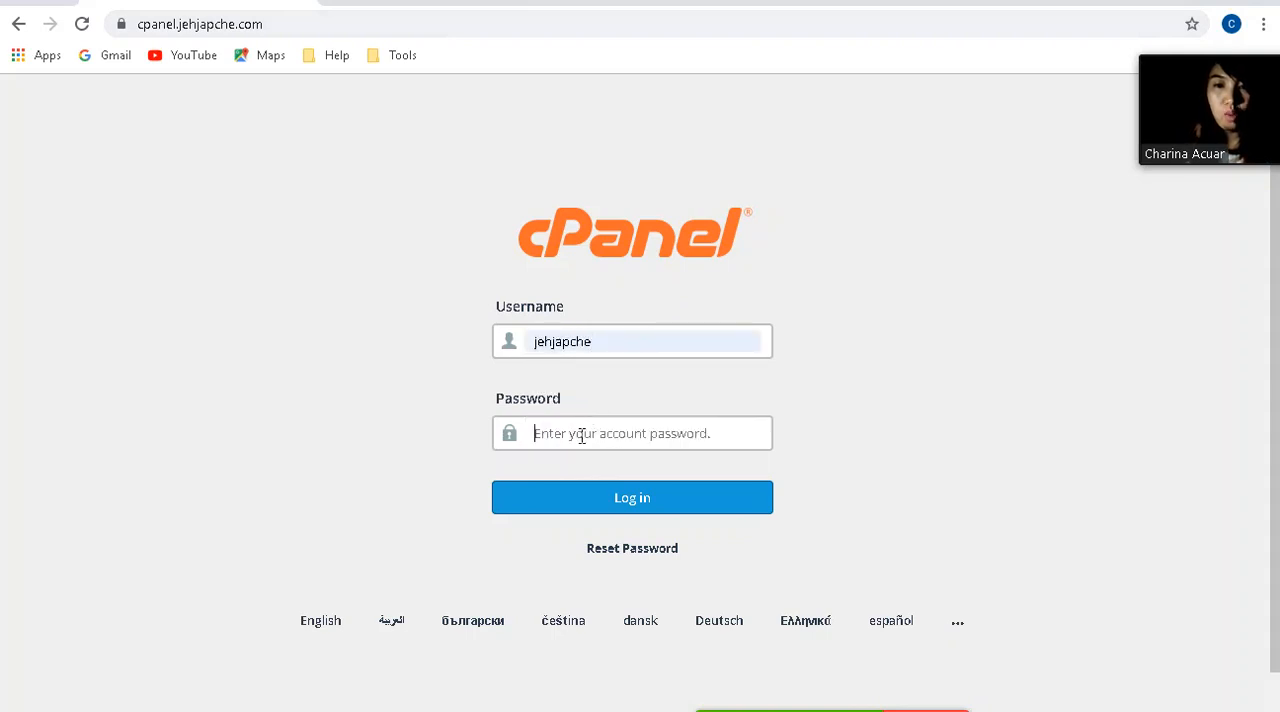
text(•••••)
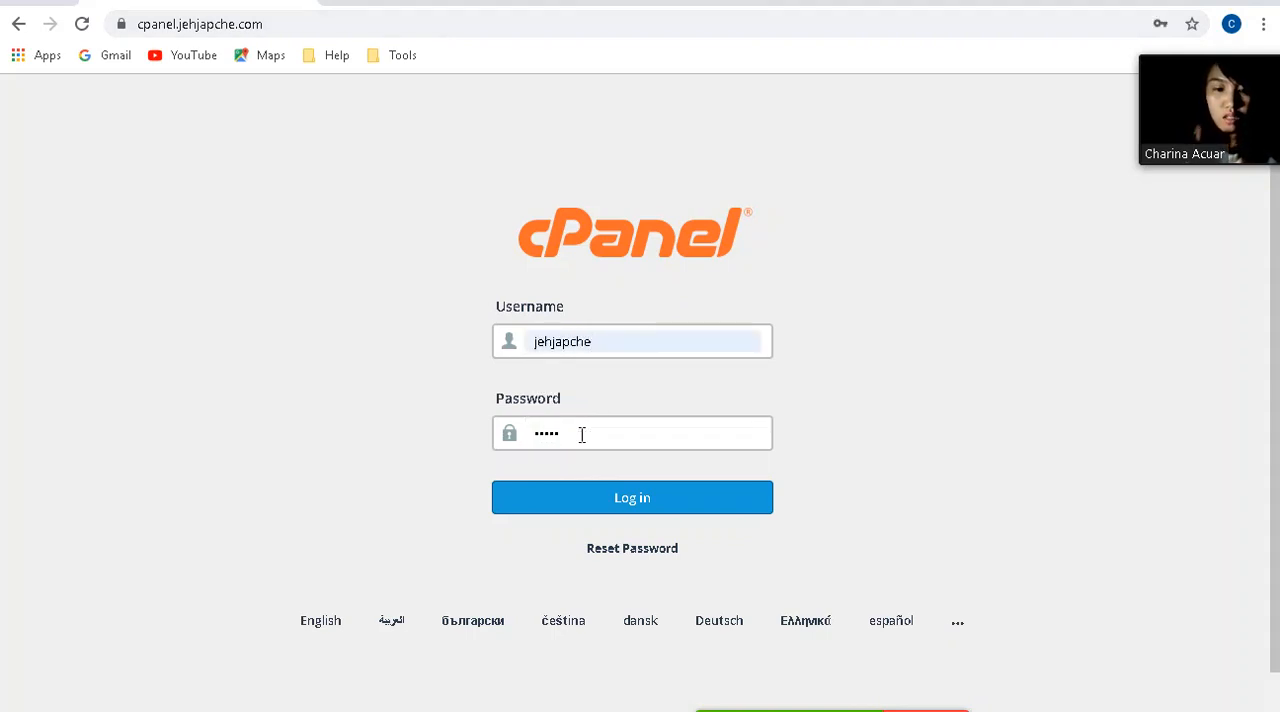
key(Return)
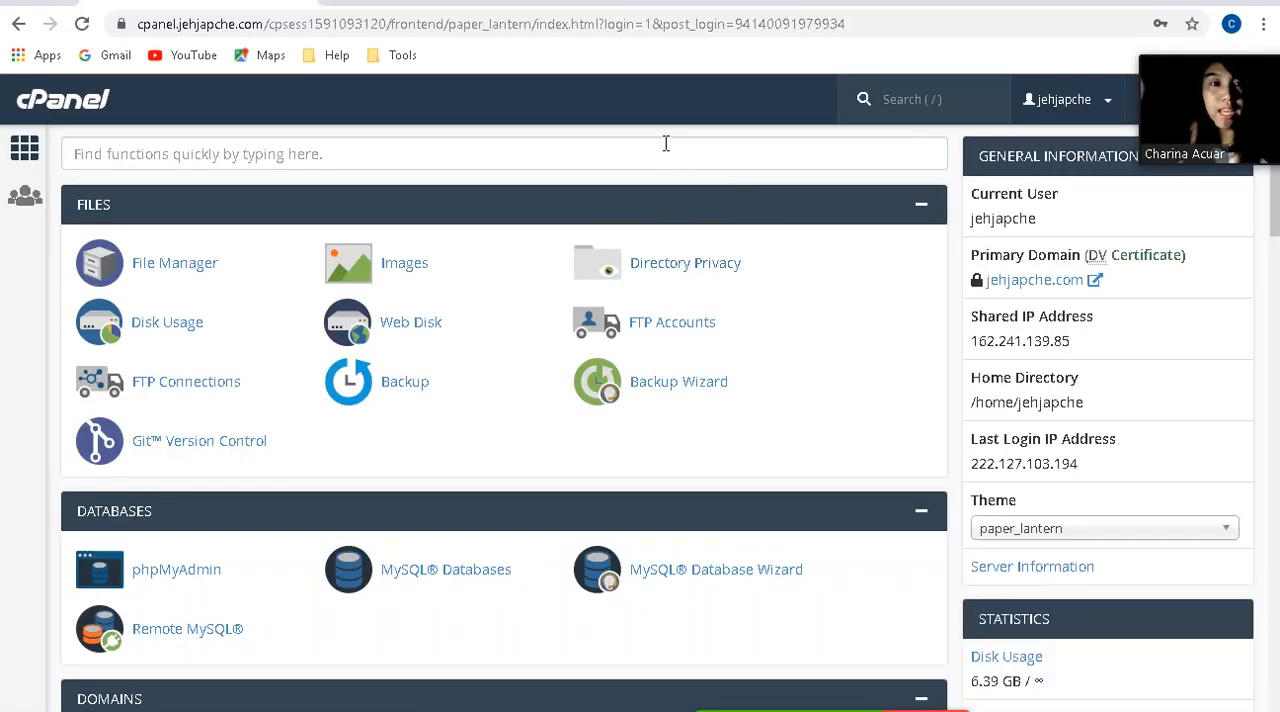
Step: Open cPanel's File Manager and check the jehjapche.com home page alongside the home directory's folder tree
click(157, 265)
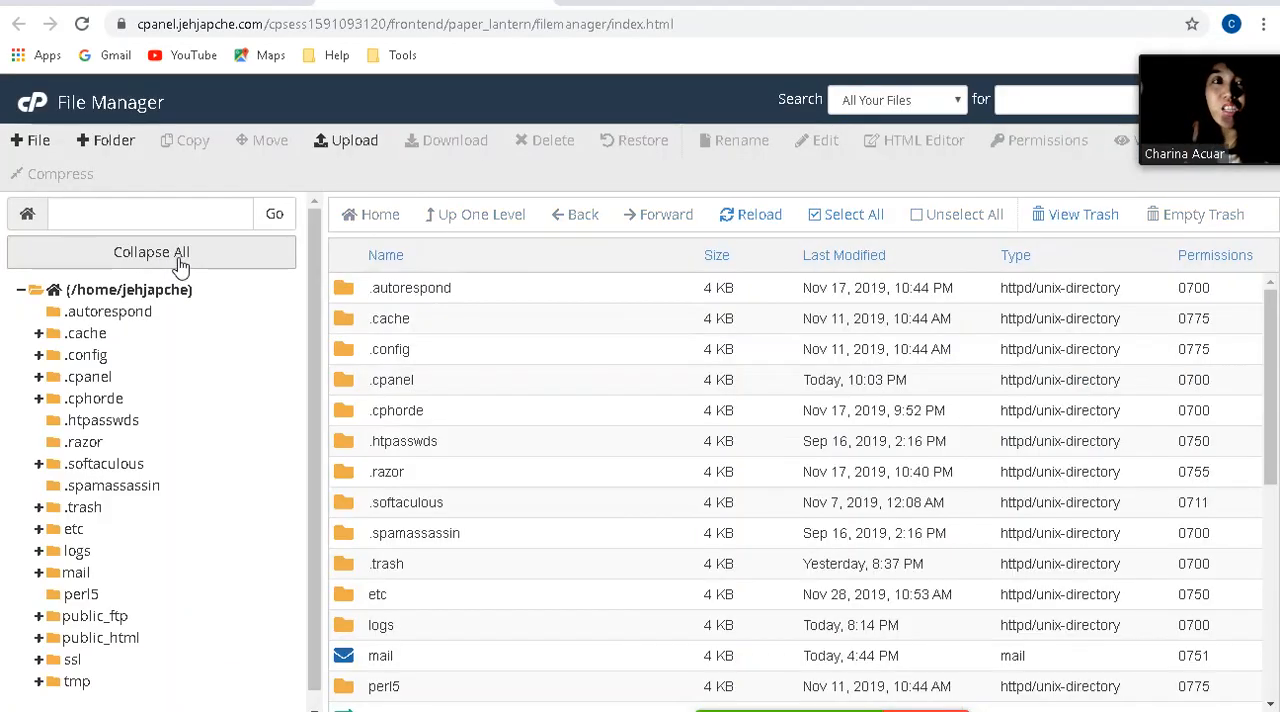
click(650, 8)
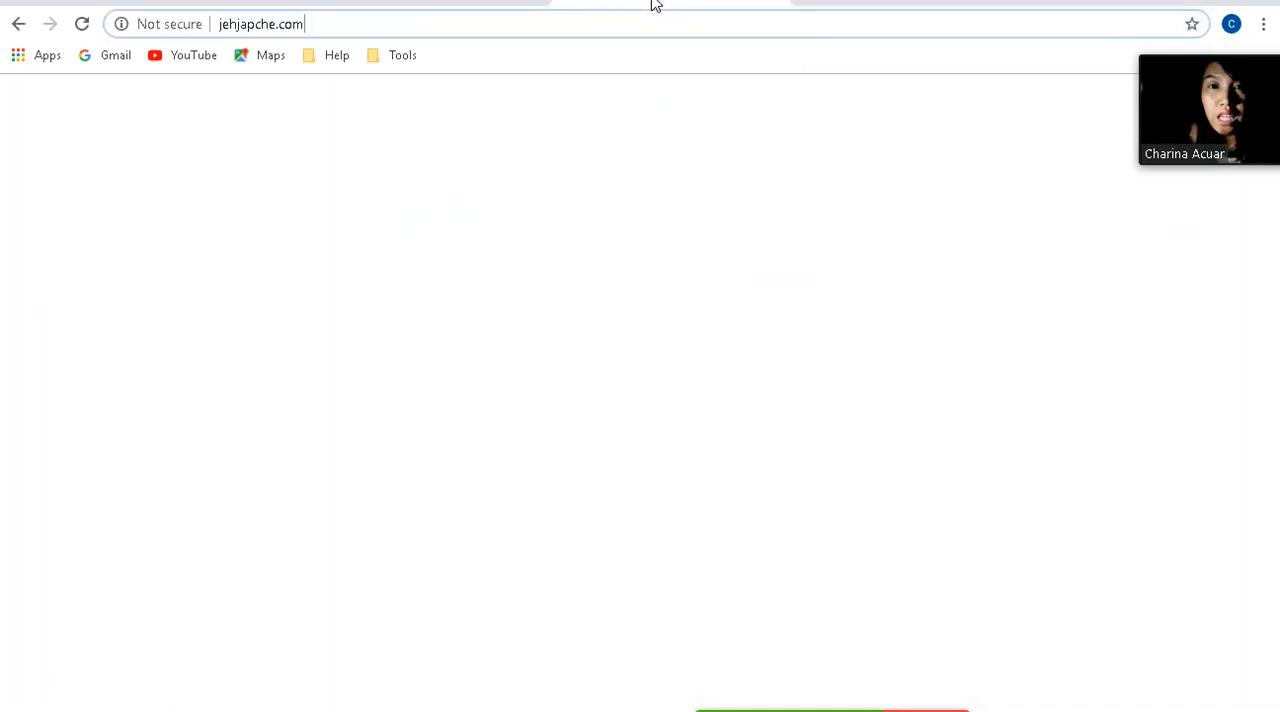
scroll(553, 441, up, 1)
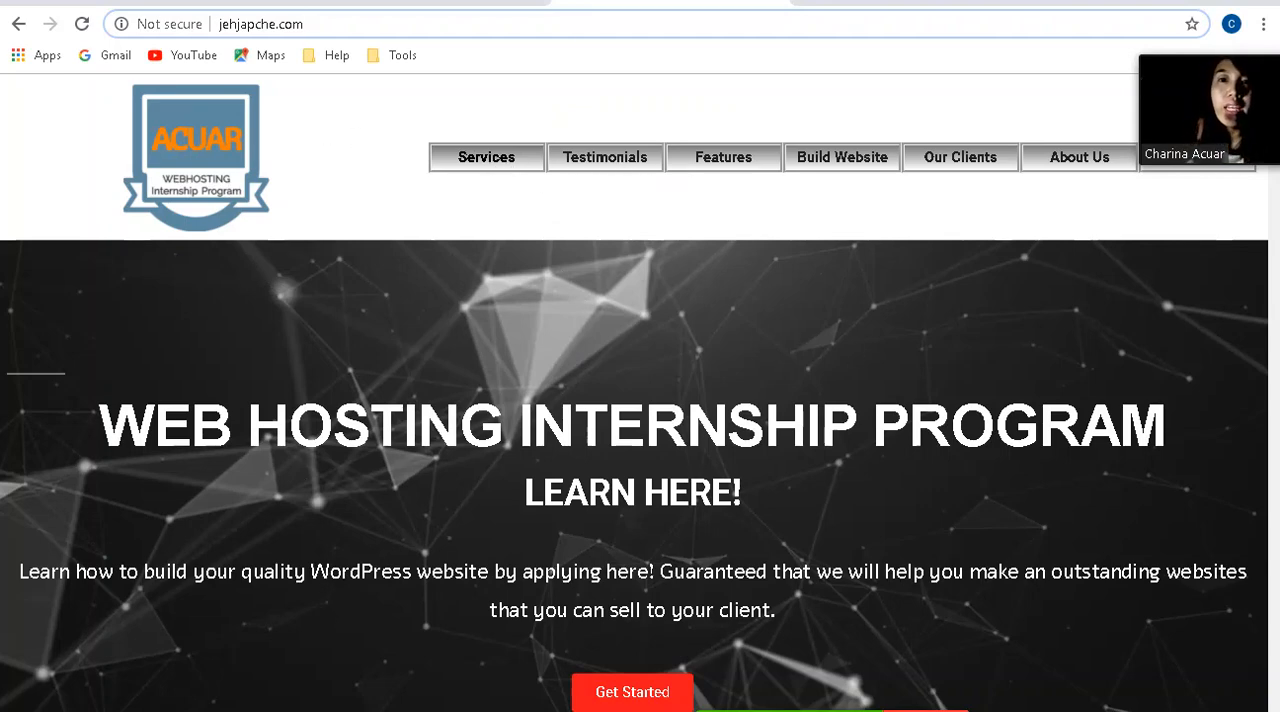
click(456, 4)
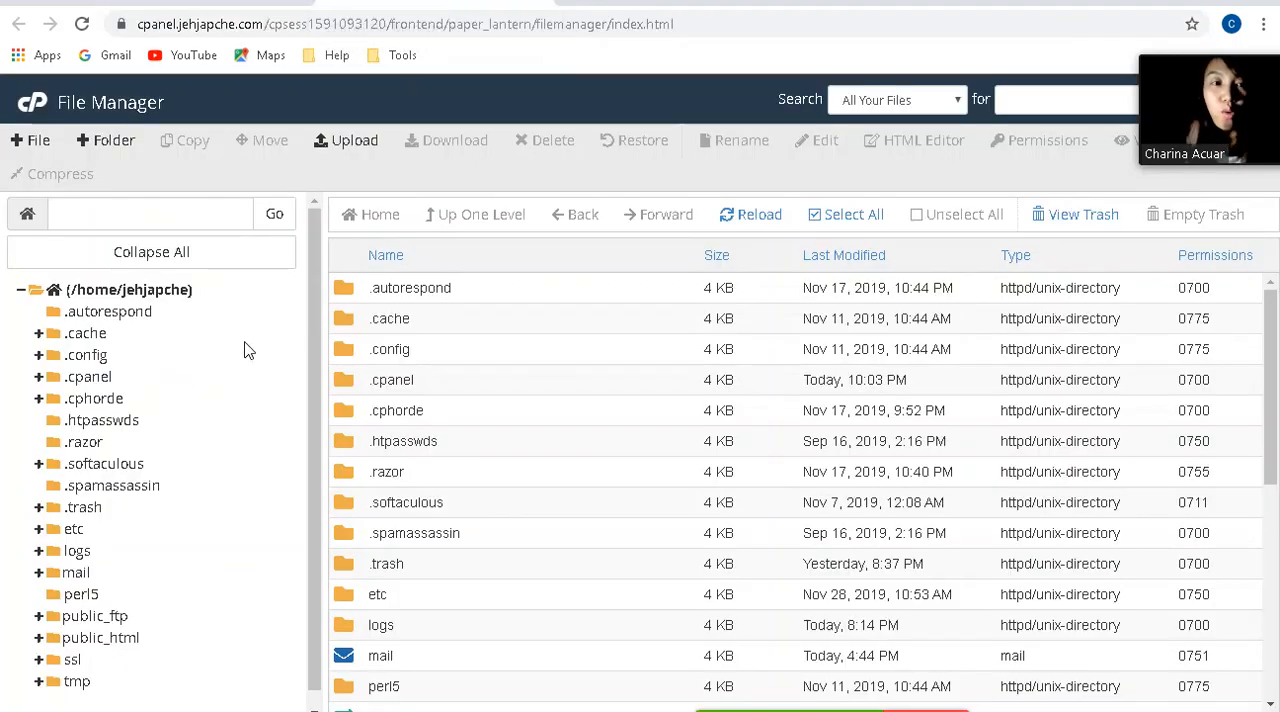
scroll(250, 355, down, 1)
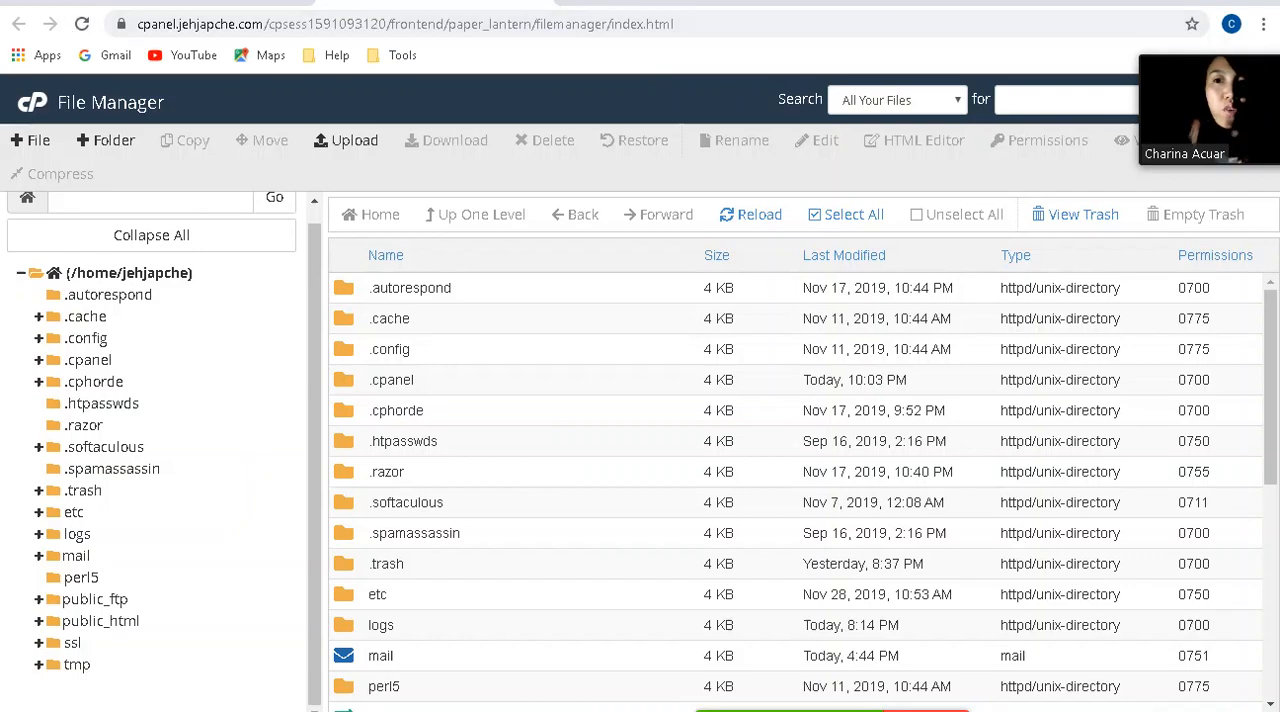
Step: Highlight the primary domain on the cPanel main page and open the public_html folder in File Manager
click(262, 6)
drag(1141, 290, 984, 284)
click(390, 4)
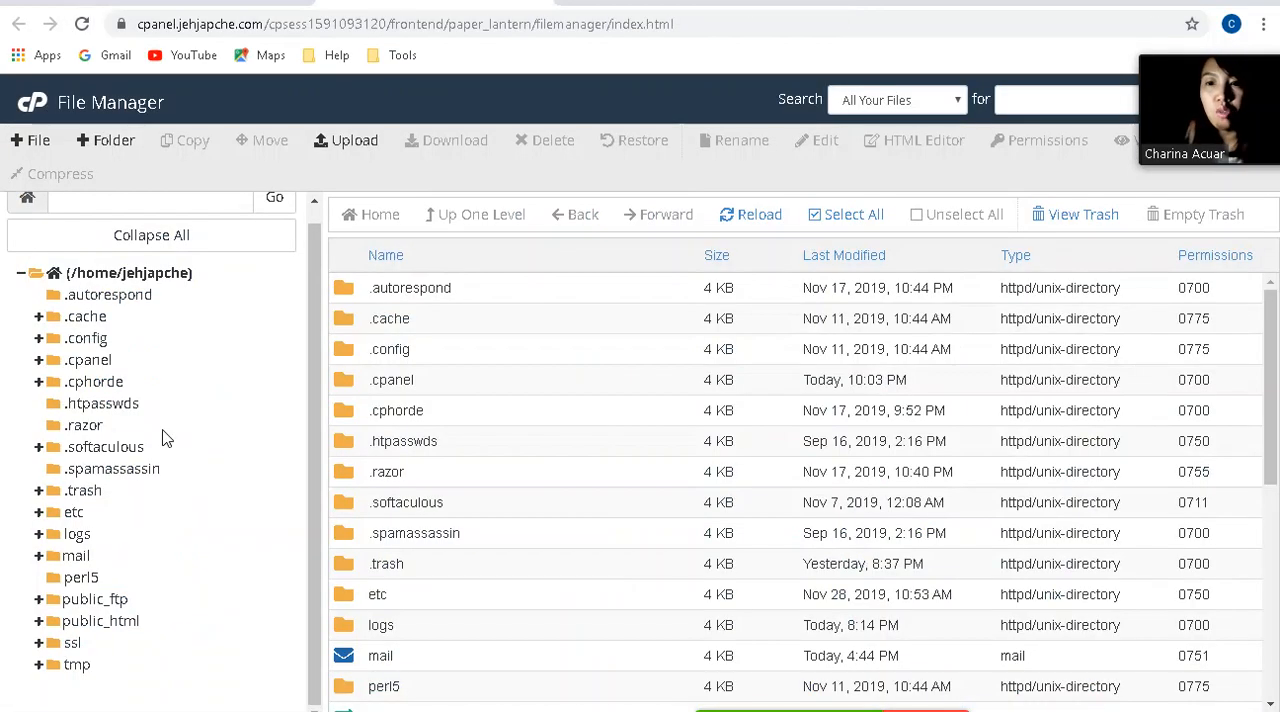
click(165, 630)
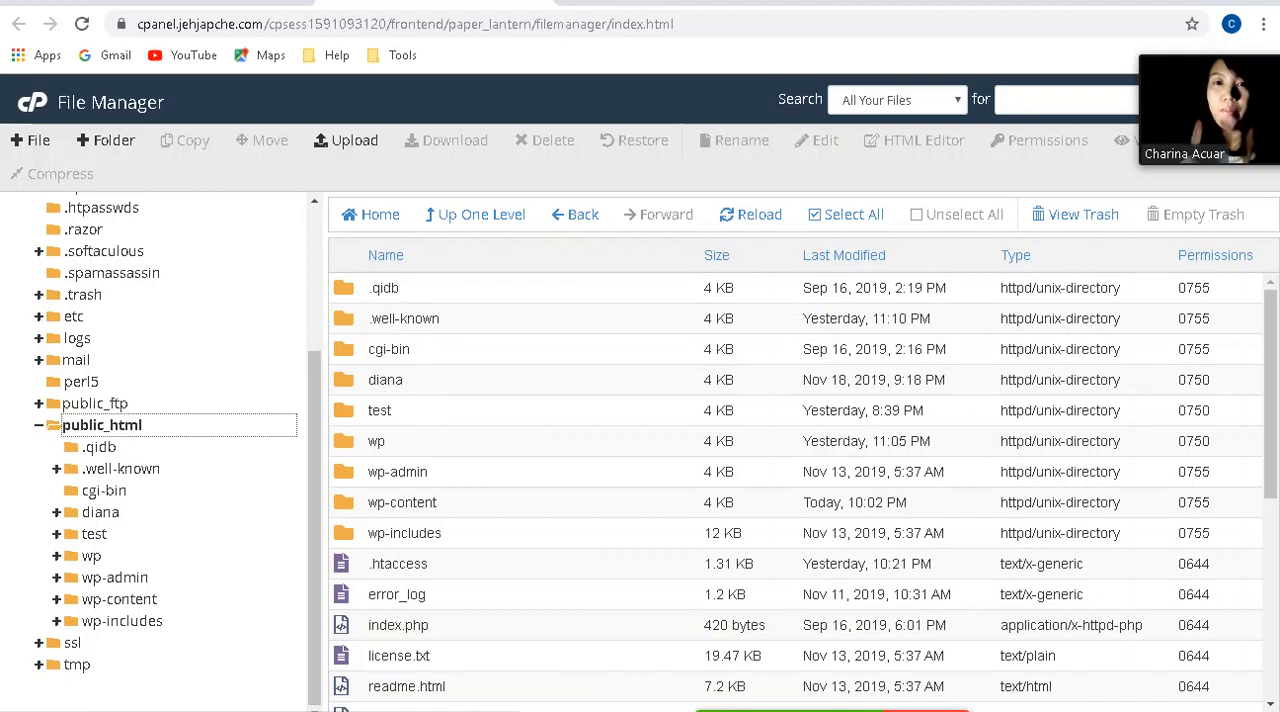
Step: Load the subdomain site test.jehjapche.com in place of the jehjapche.com home page
click(596, 3)
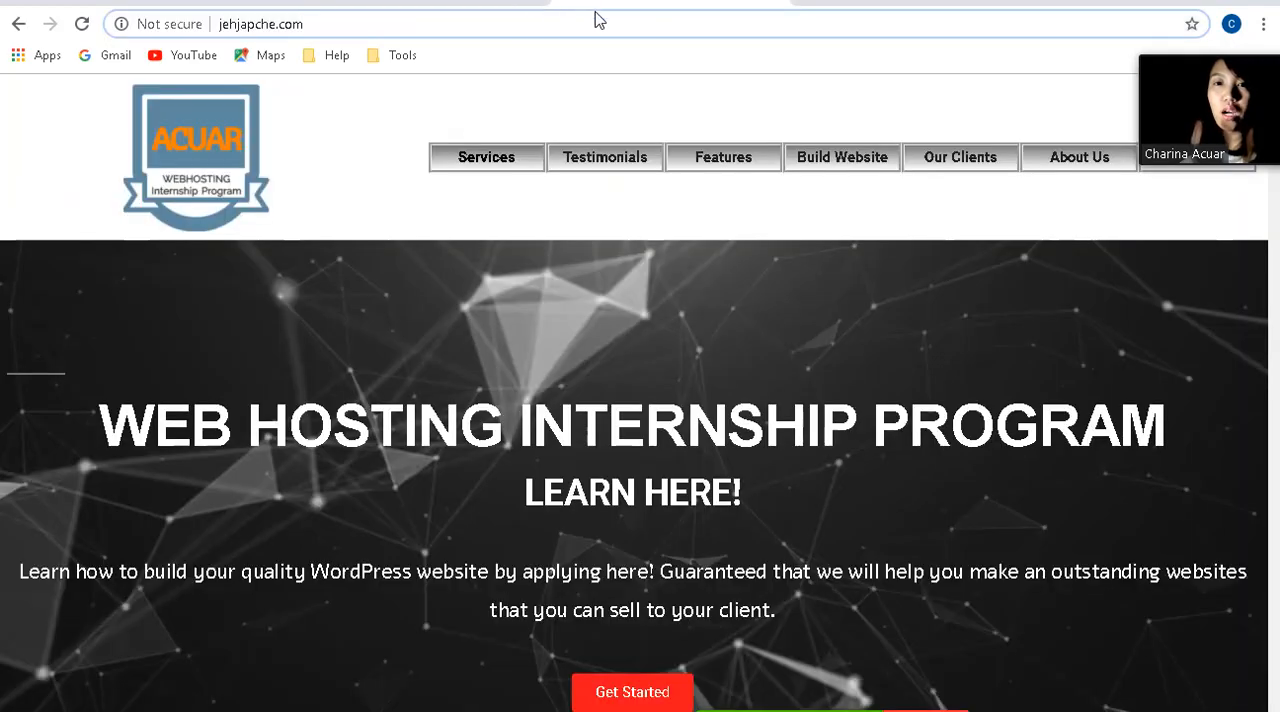
click(472, 2)
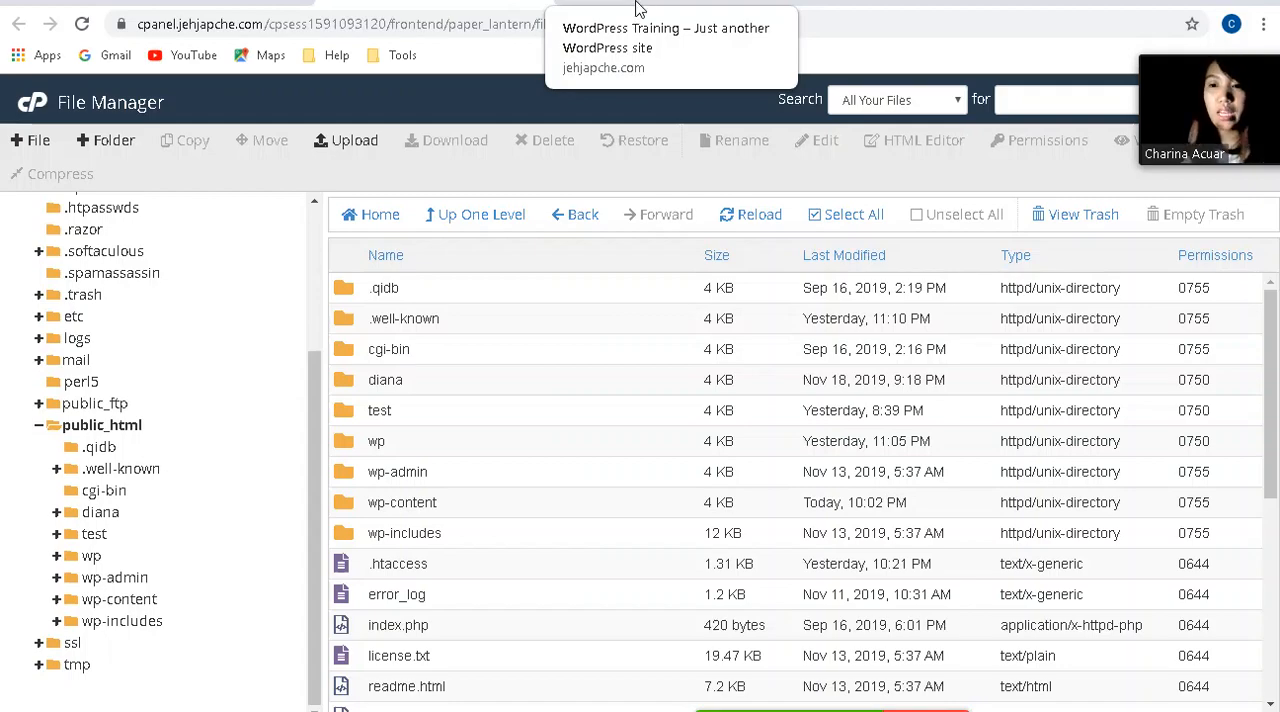
click(634, 6)
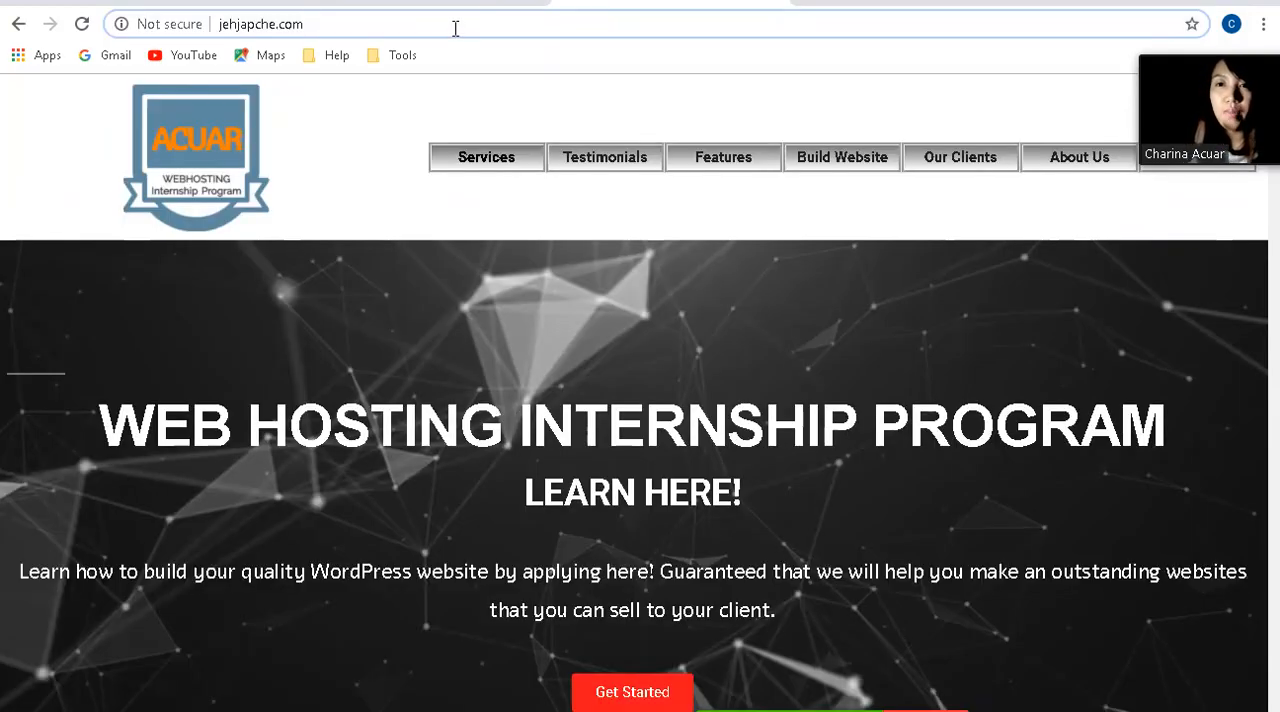
drag(455, 28, 138, 37)
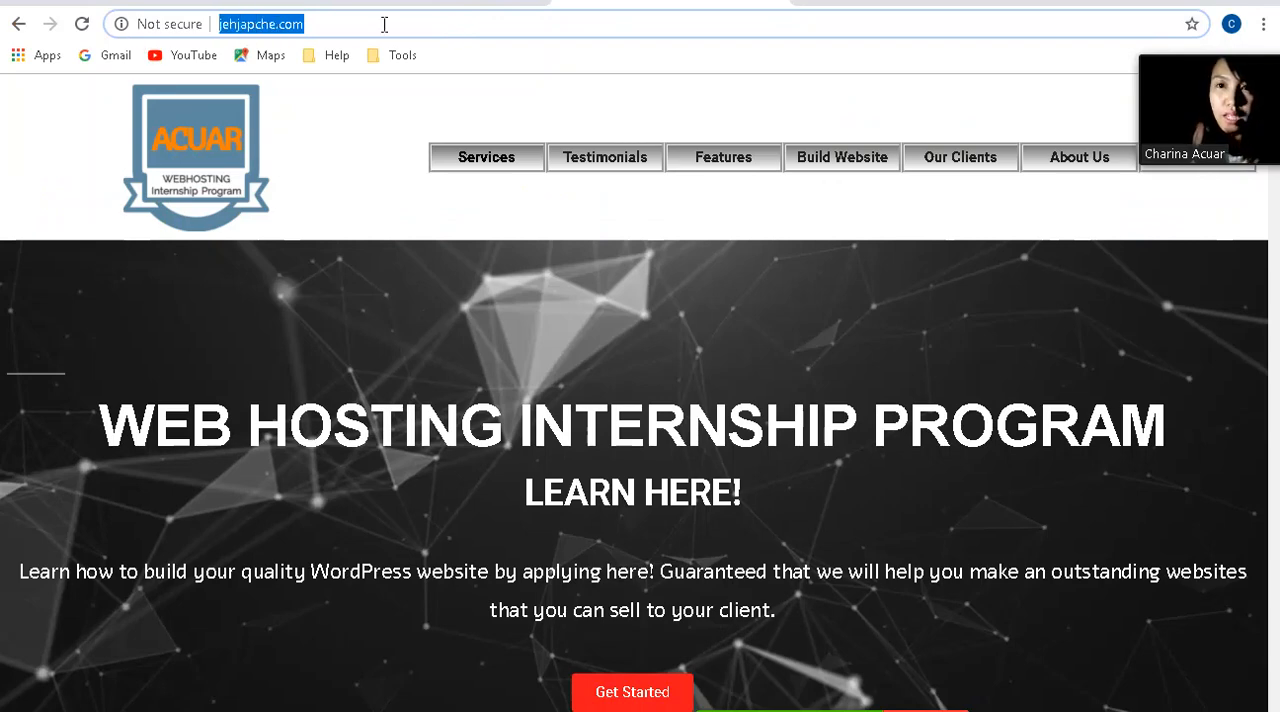
text(c)
key(BackSpace)
text(te)
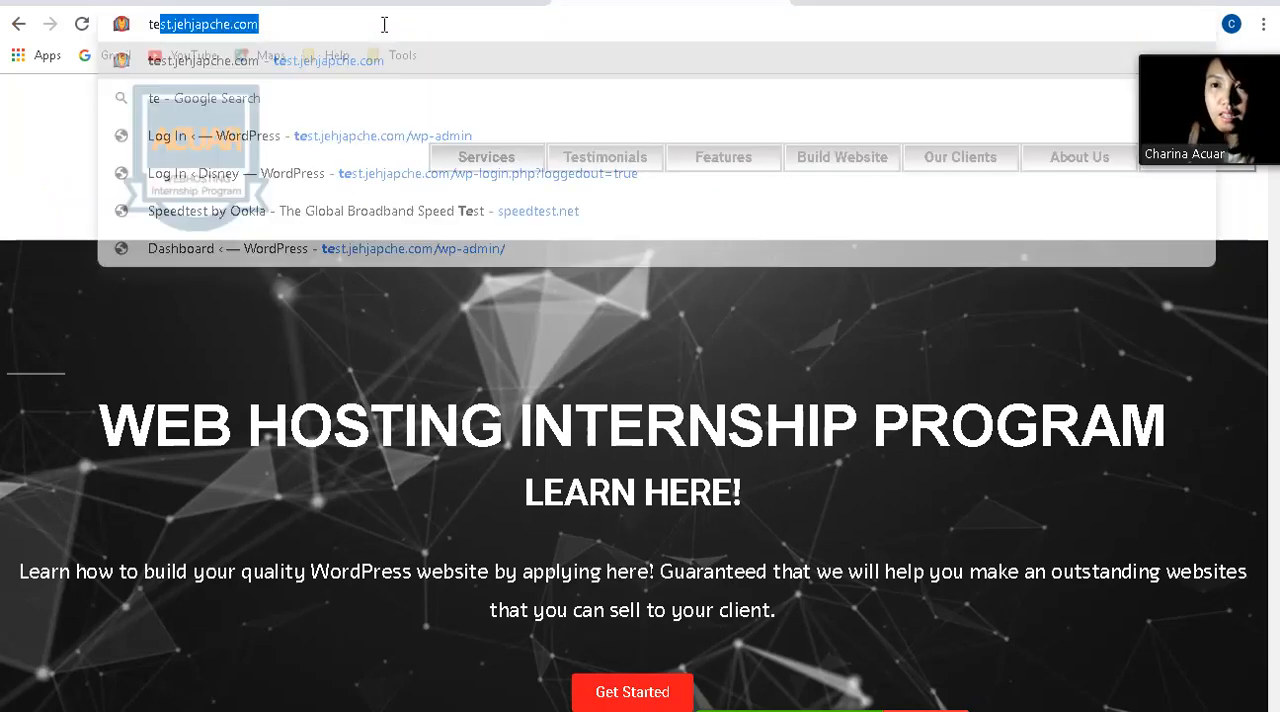
text(st)
key(Return)
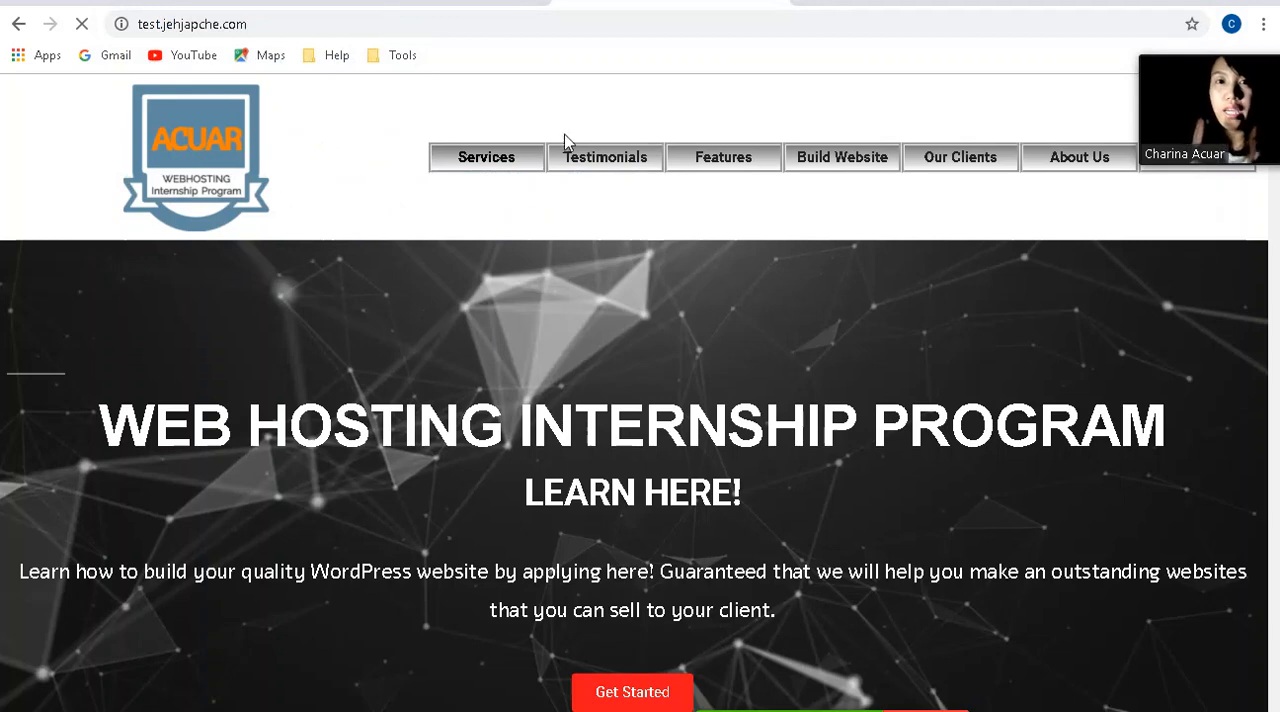
click(298, 23)
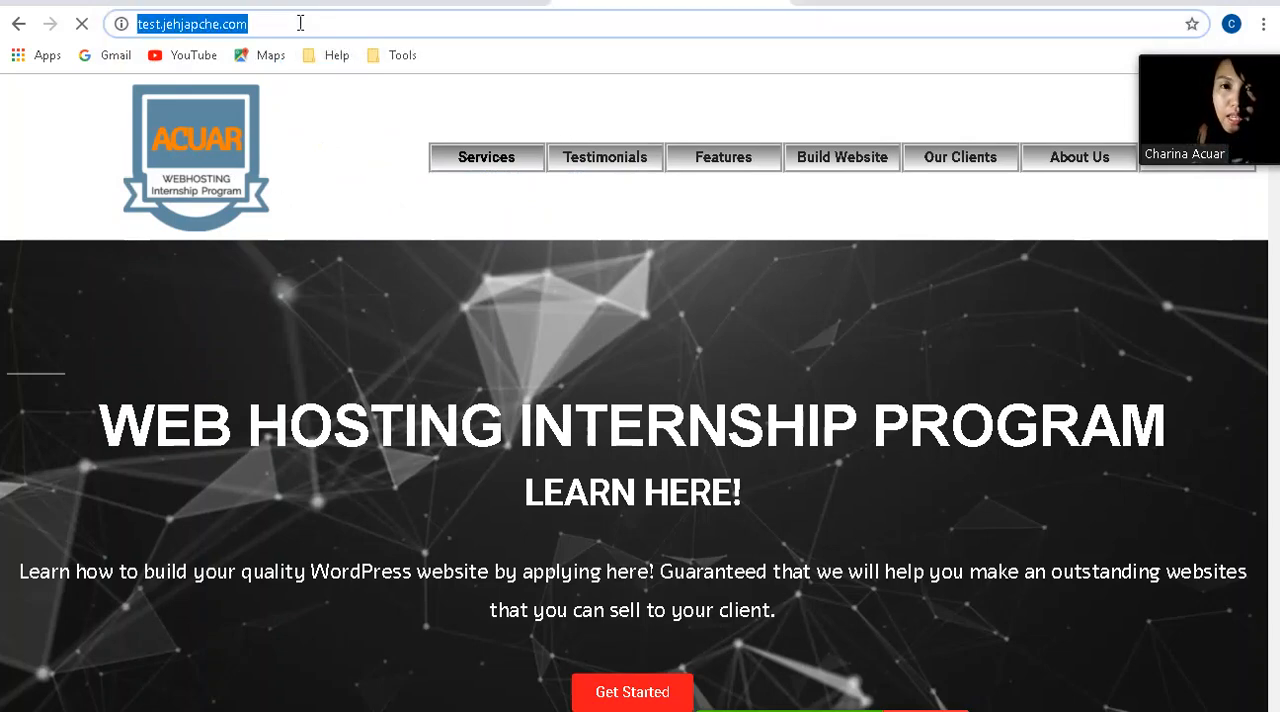
click(302, 22)
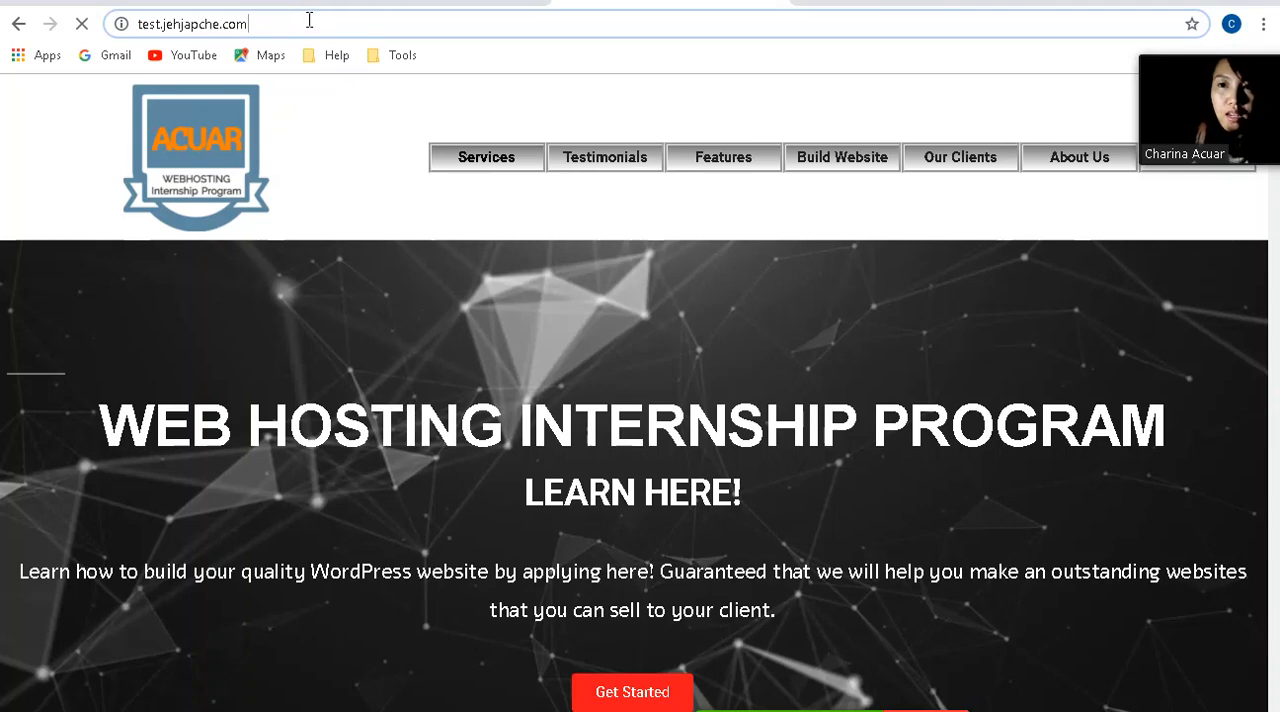
key(Return)
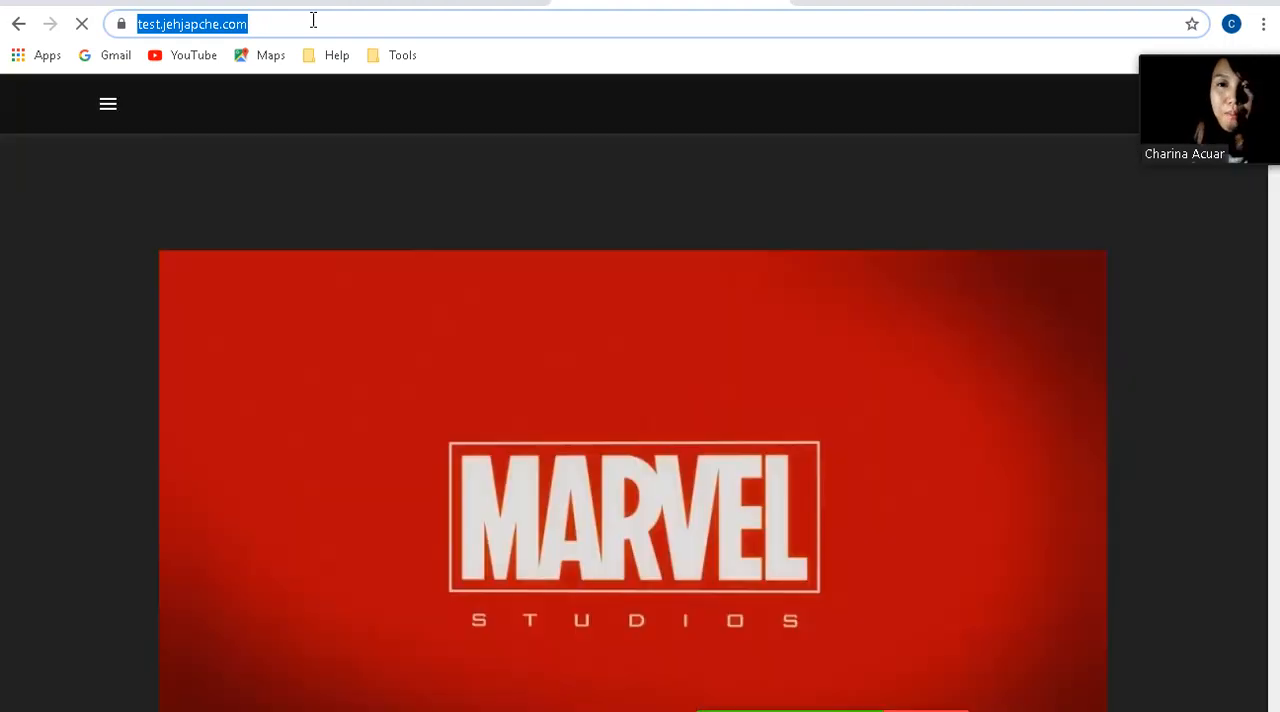
Step: Compare the test.jehjapche.com site with the public_html folders and the cPanel main page, highlighting the subdomain part of the address
click(452, 4)
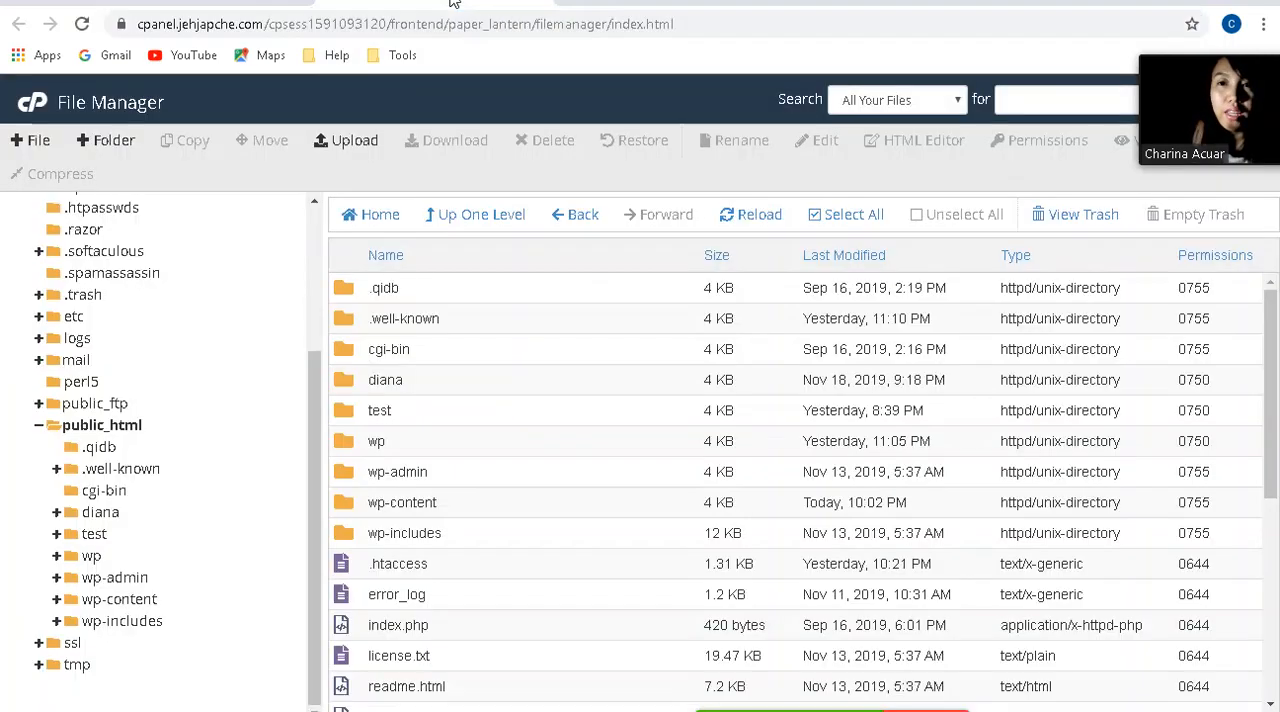
click(598, 3)
click(502, 4)
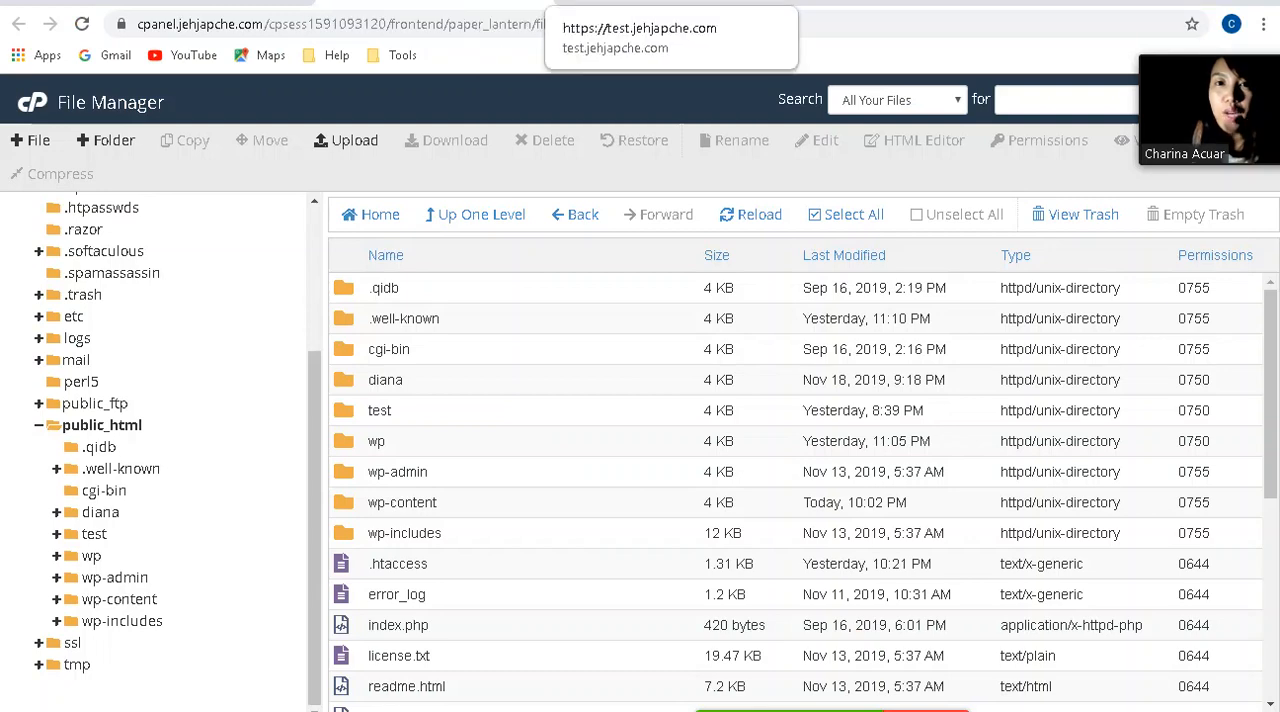
click(580, 3)
click(160, 26)
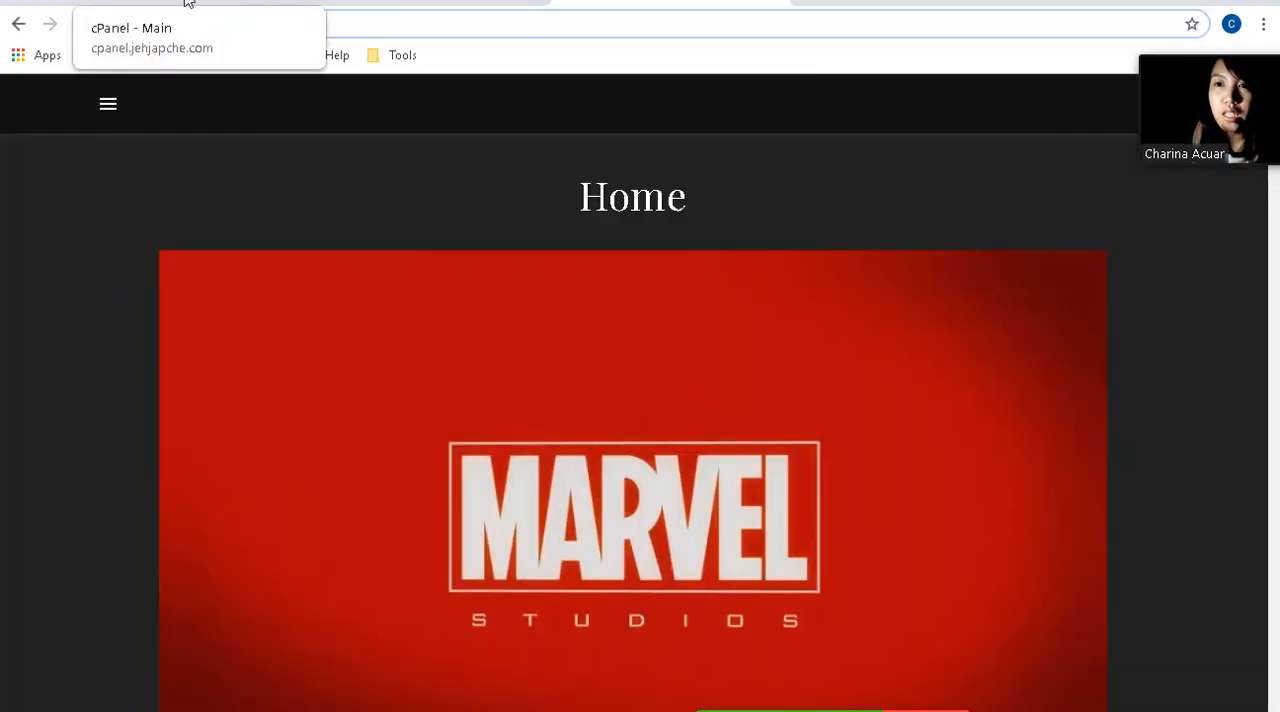
click(770, 6)
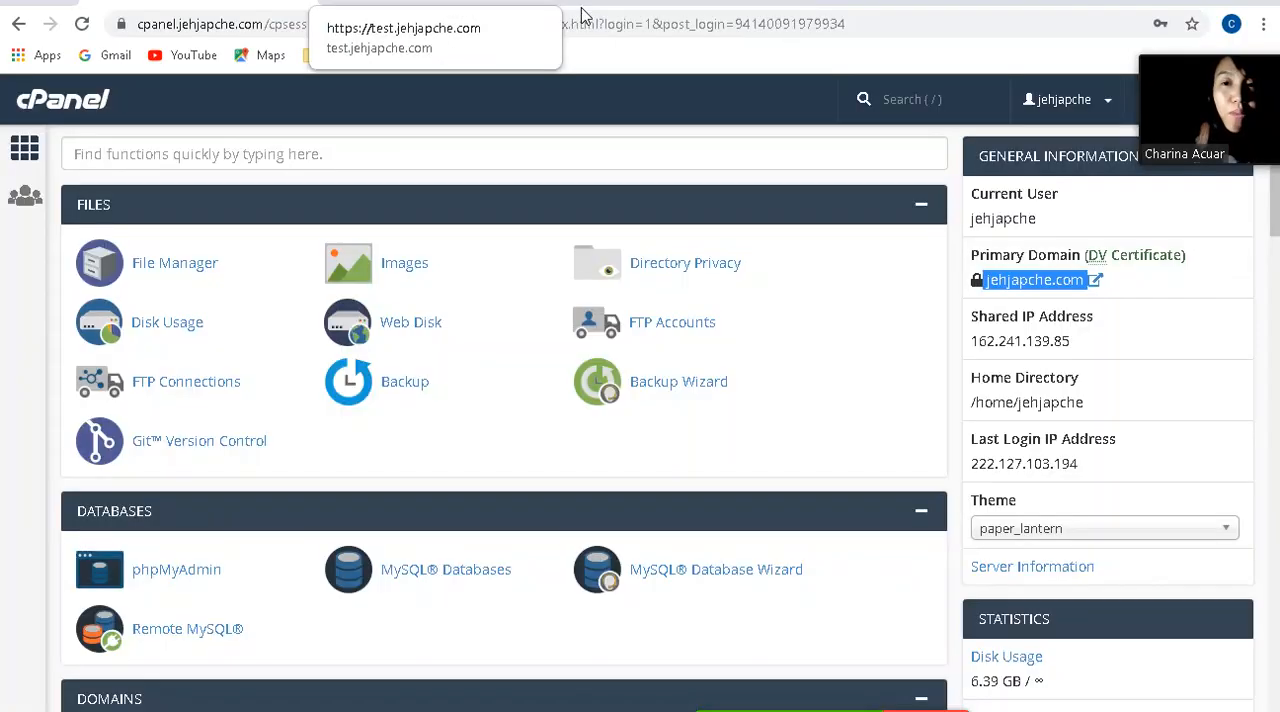
click(174, 262)
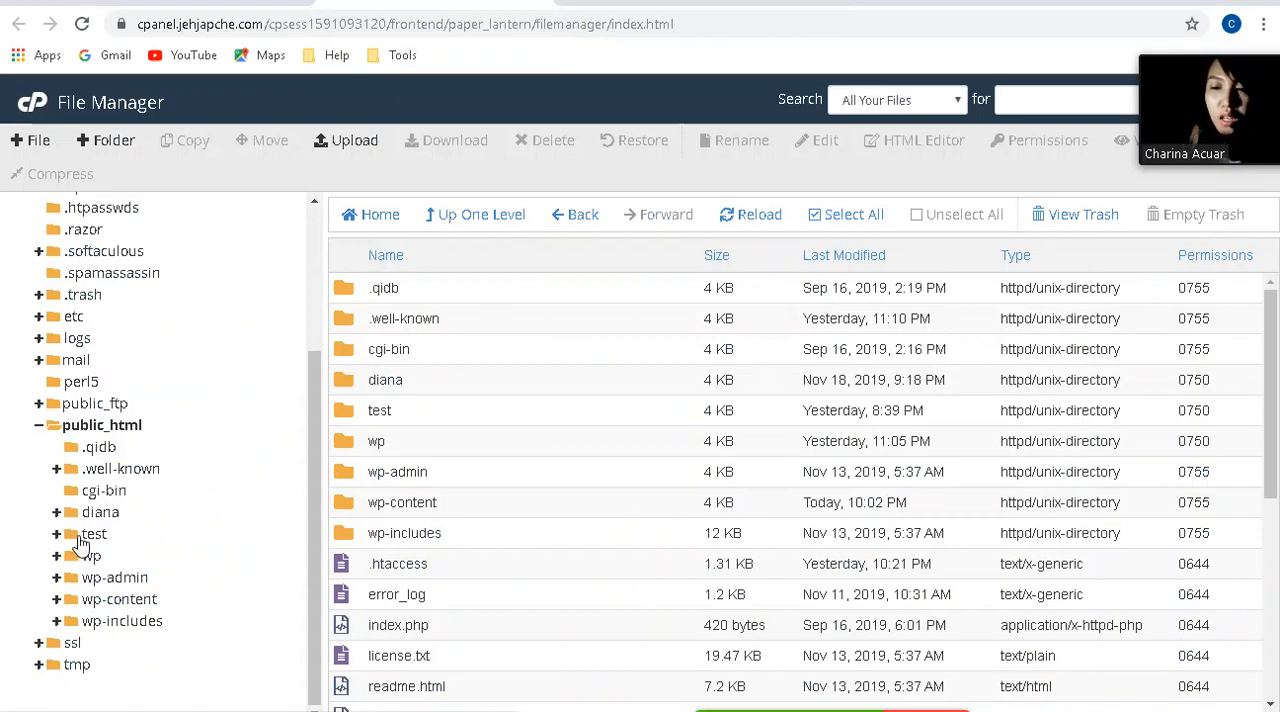
click(626, 5)
drag(206, 24, 172, 24)
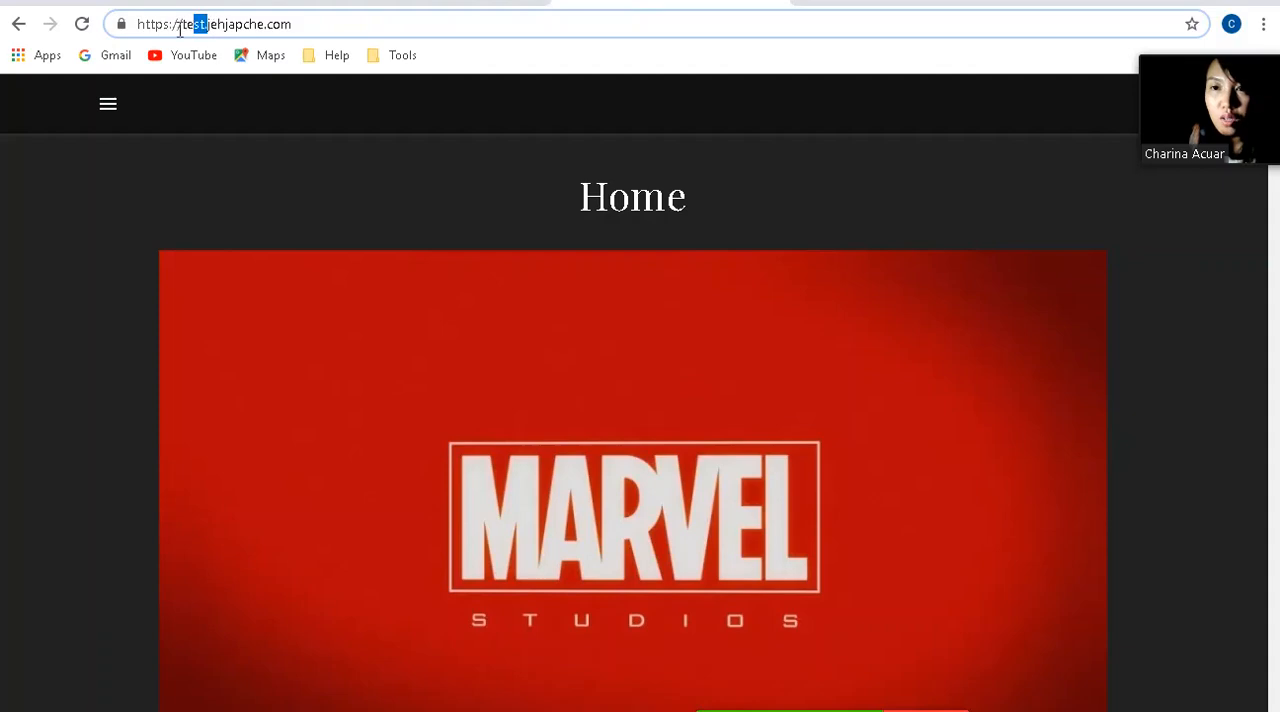
Step: Open the test folder inside public_html and select its .qidb and .quarantine folders
click(403, 6)
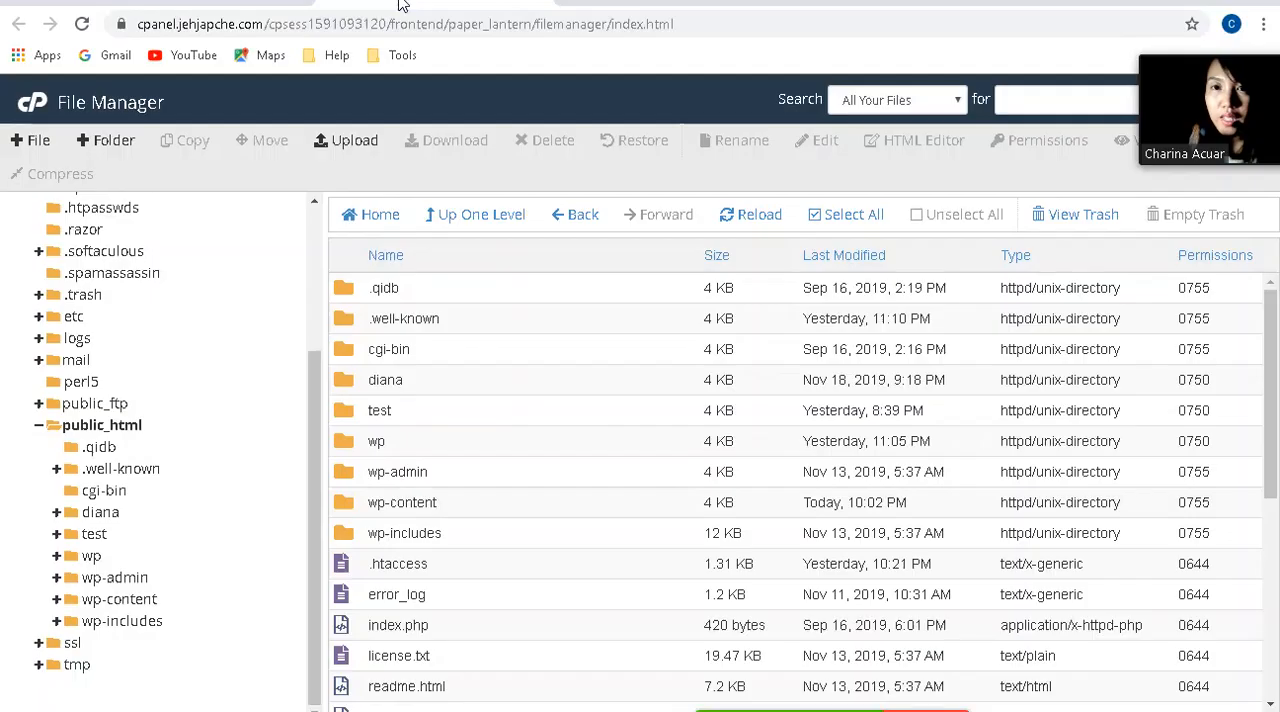
click(95, 534)
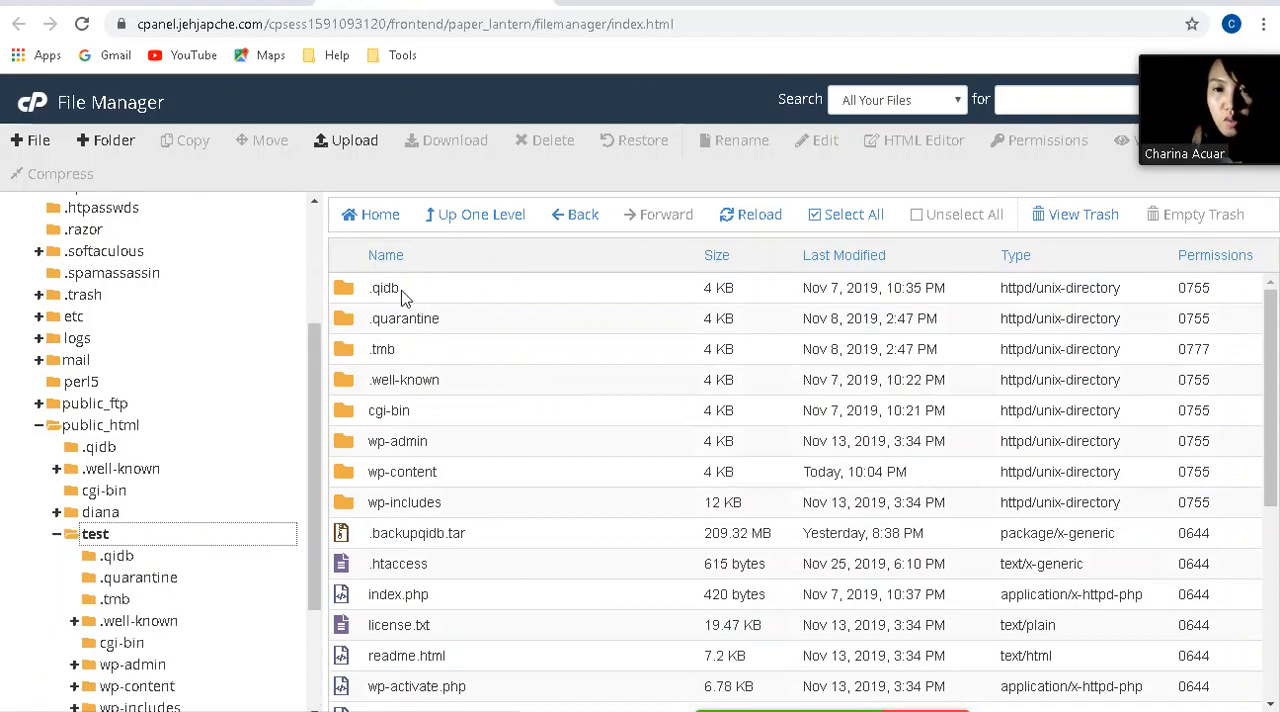
click(405, 290)
ctrl+click(468, 320)
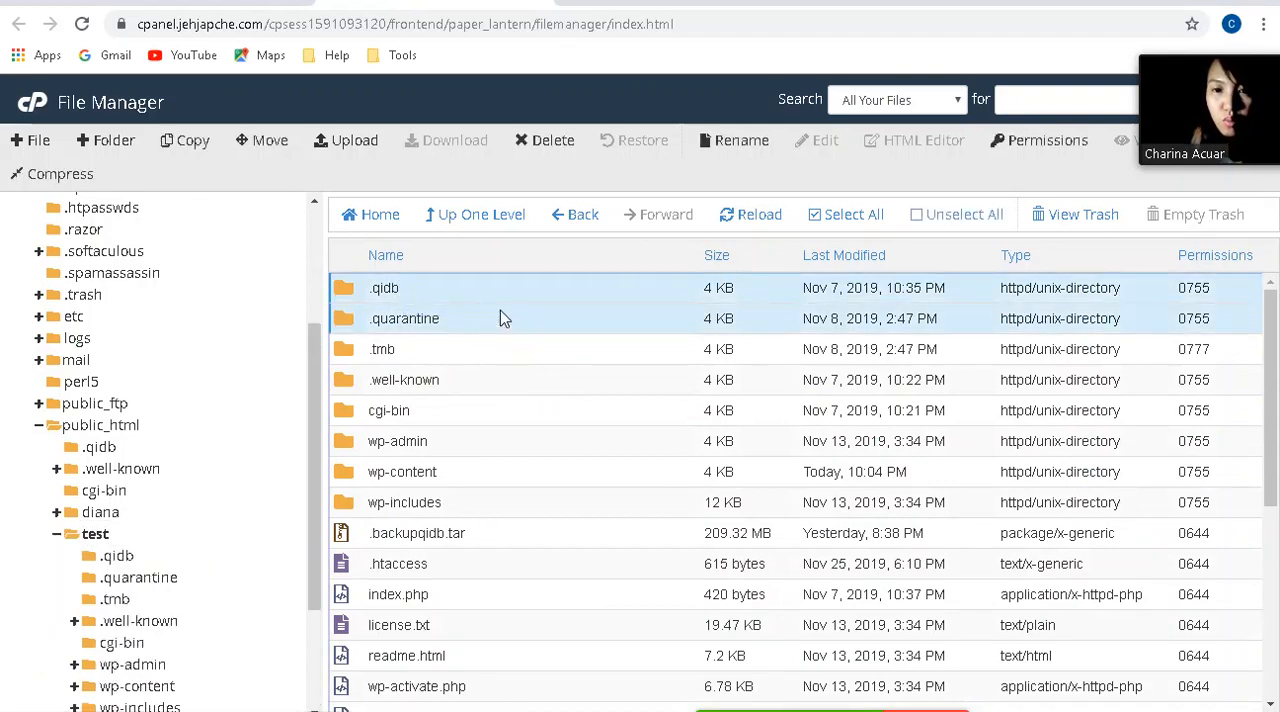
Step: Look through the test folder's files and select wp-activate.php through wp-links-opml.php
scroll(443, 434, down, 3)
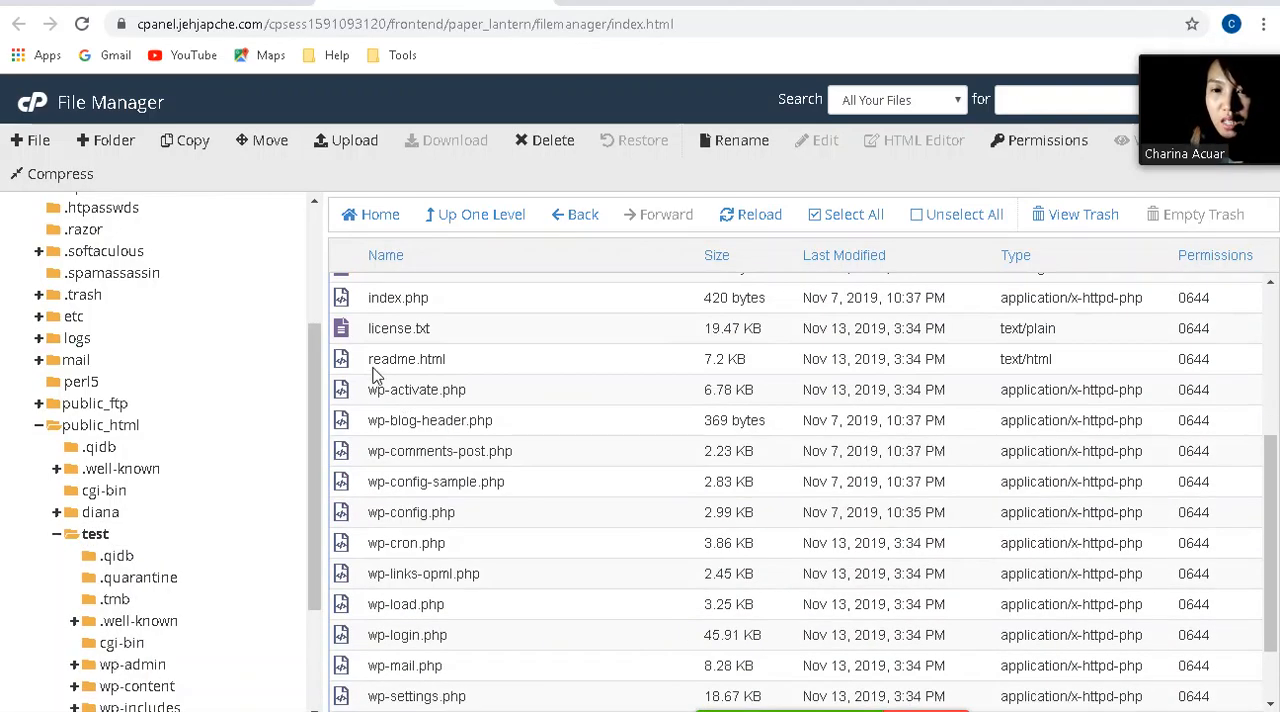
drag(372, 398, 517, 580)
scroll(517, 575, down, 1)
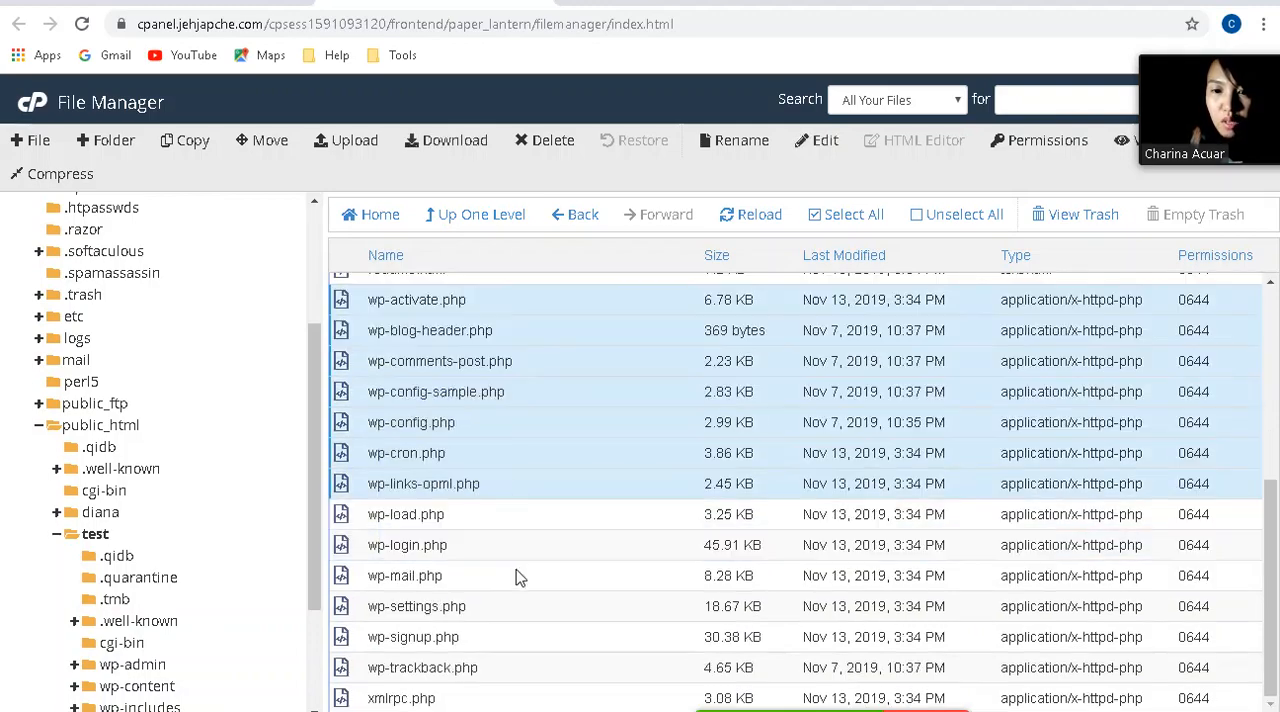
scroll(677, 471, up, 4)
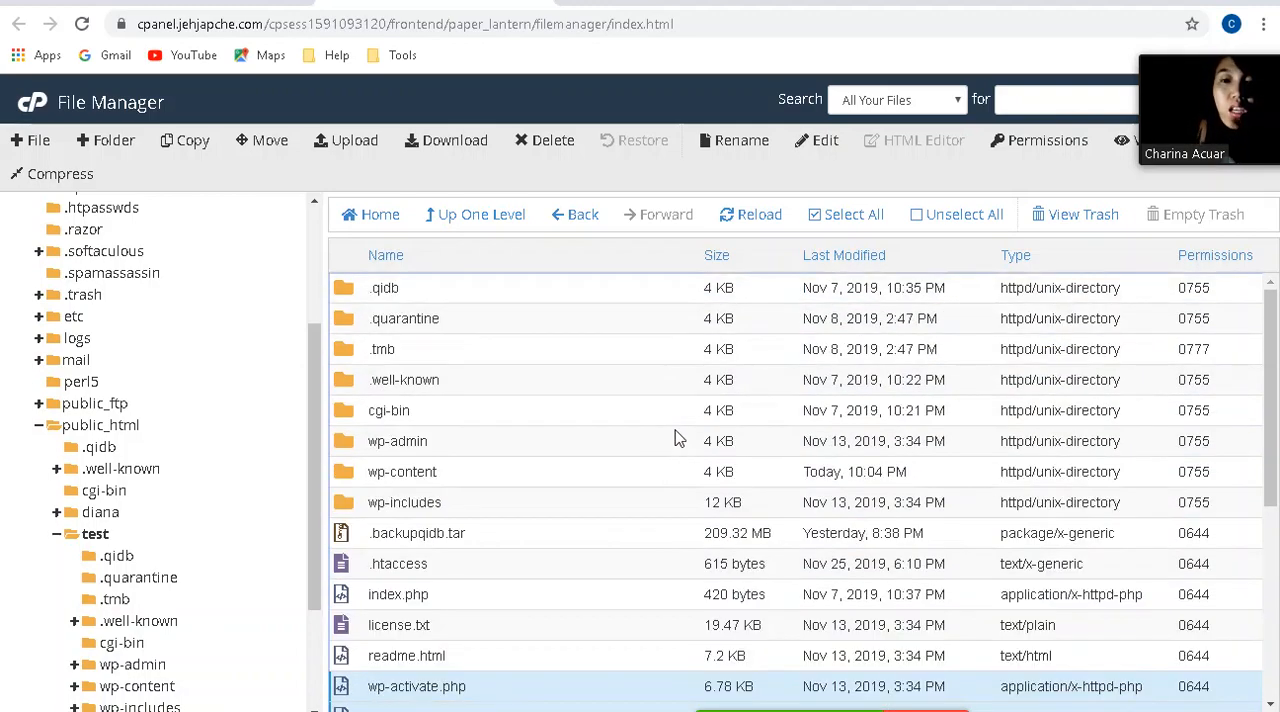
Step: Move the .backupqidb.tar archive in the test folder to the trash
click(496, 538)
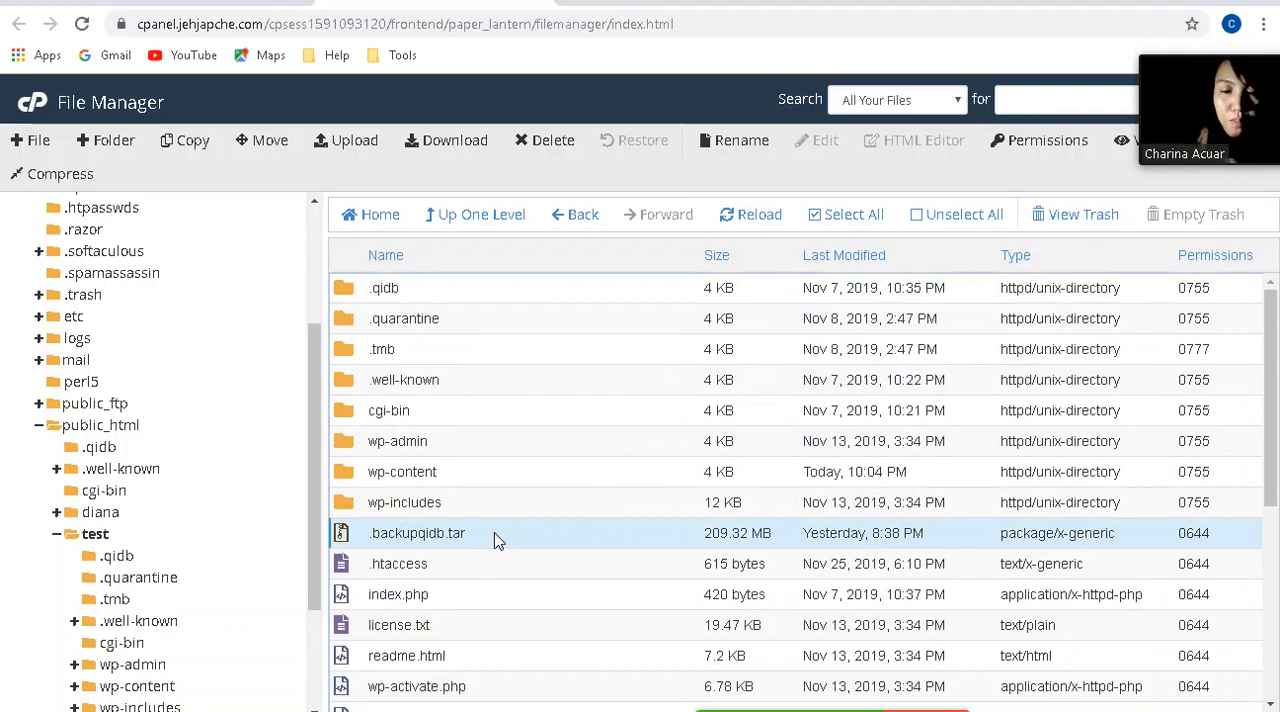
key(Delete)
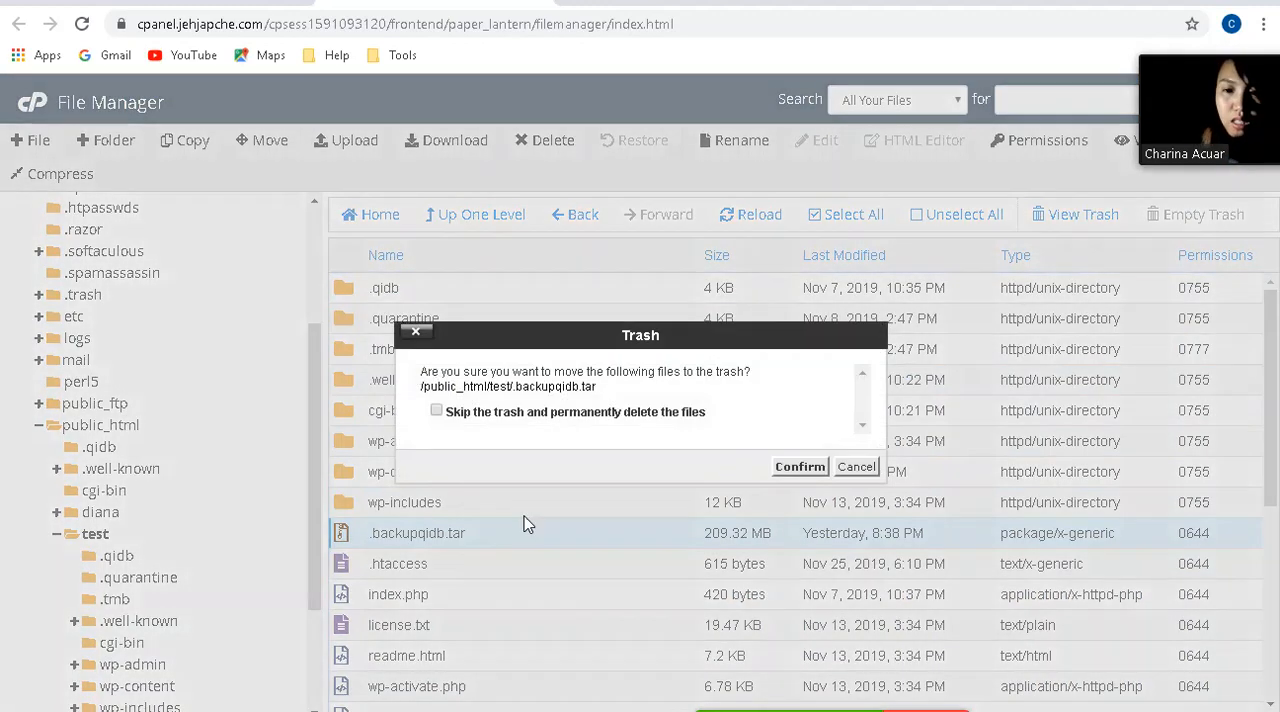
click(782, 466)
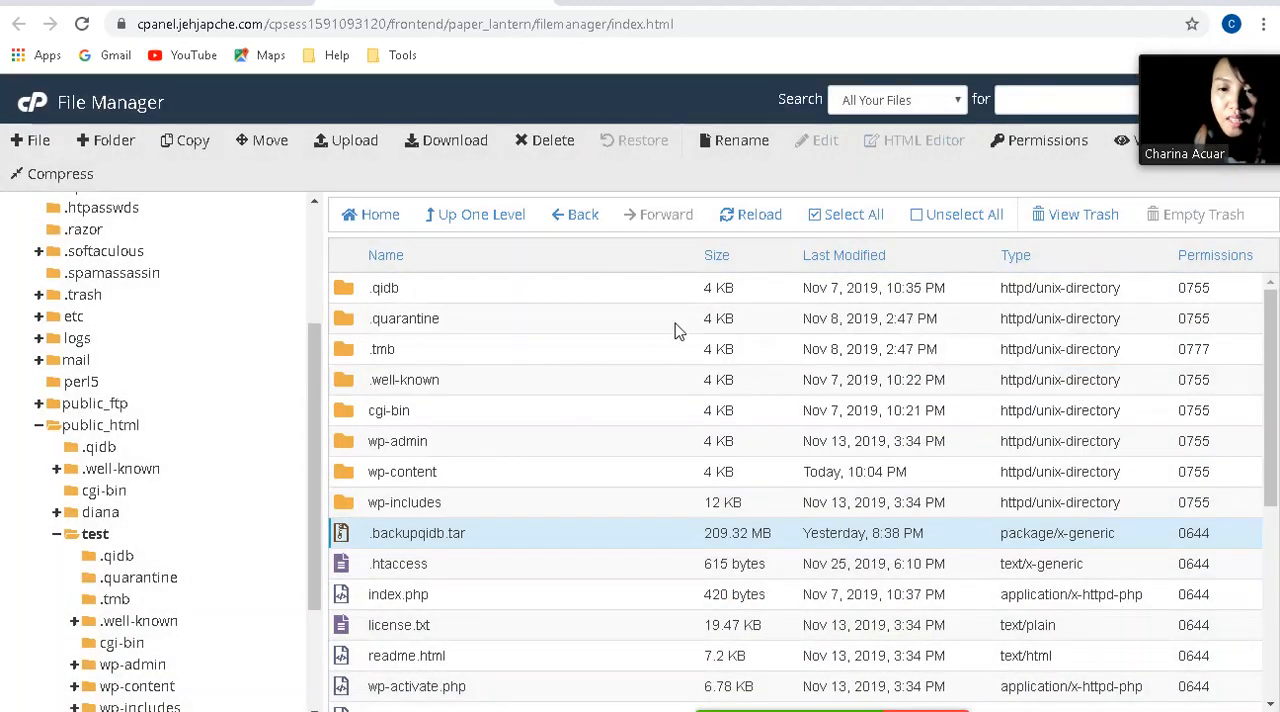
Step: Compress all files and folders inside the test folder into a Tar Archive
click(862, 228)
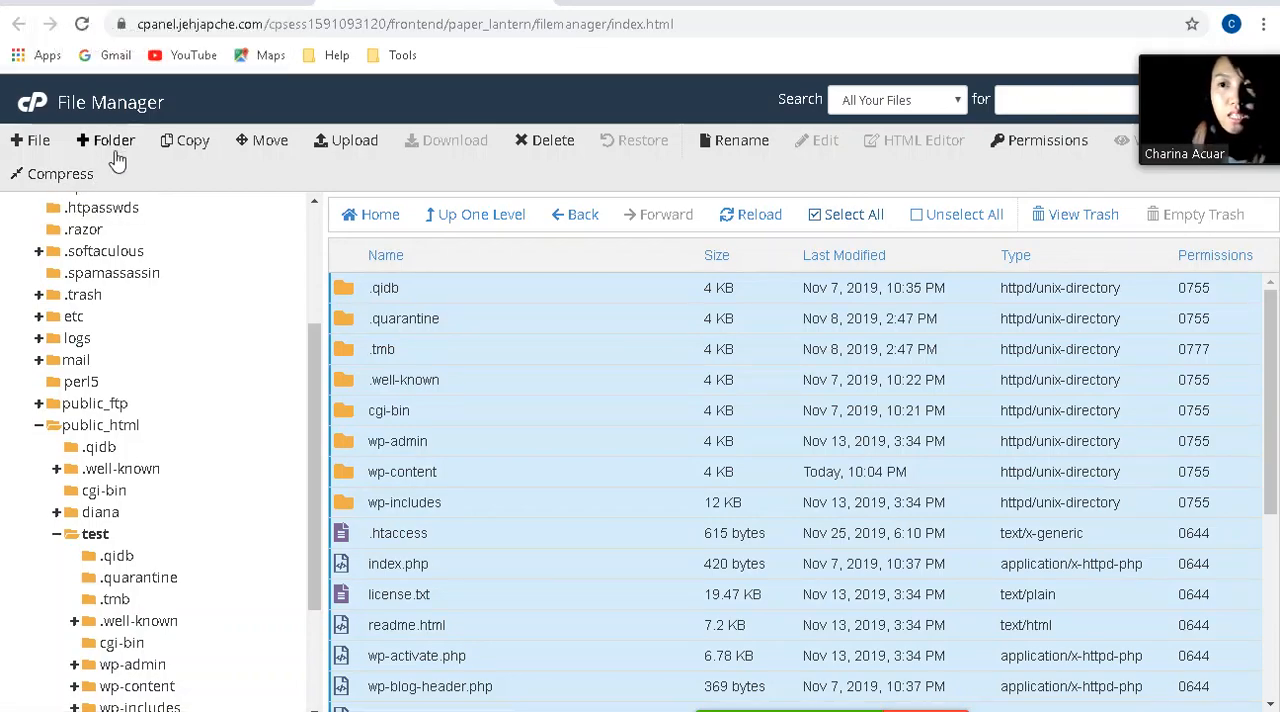
click(60, 176)
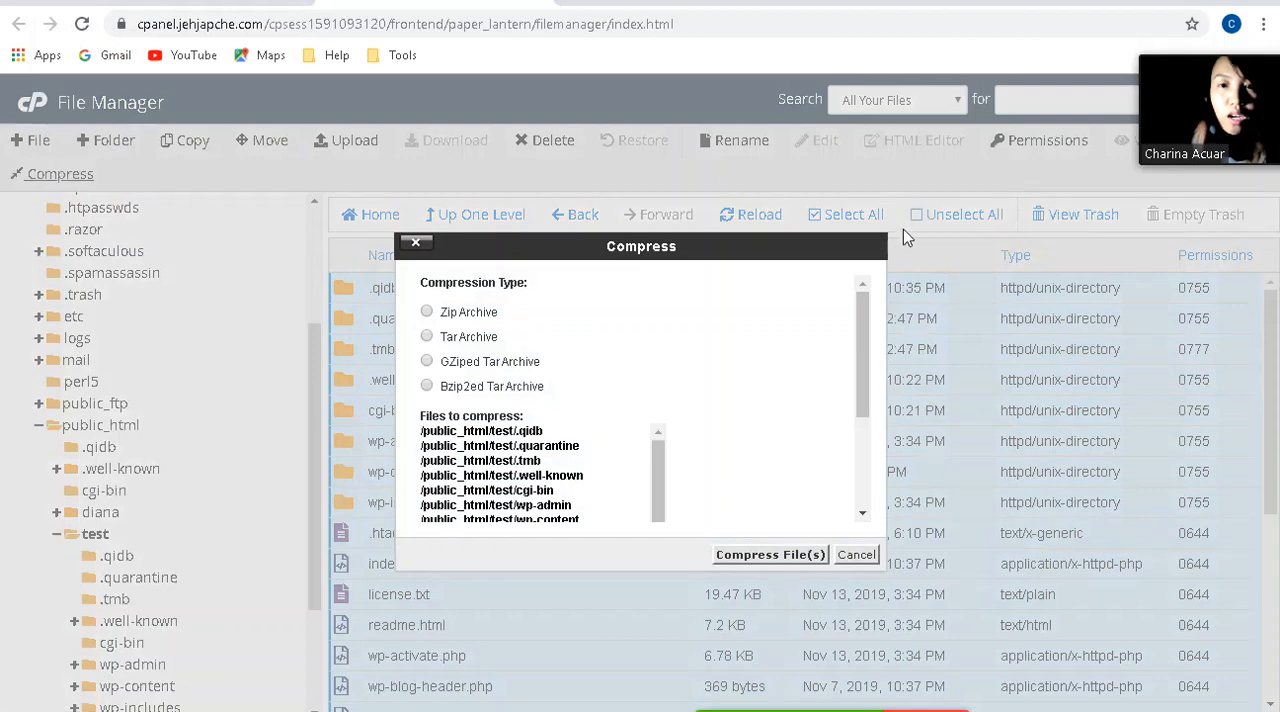
click(428, 338)
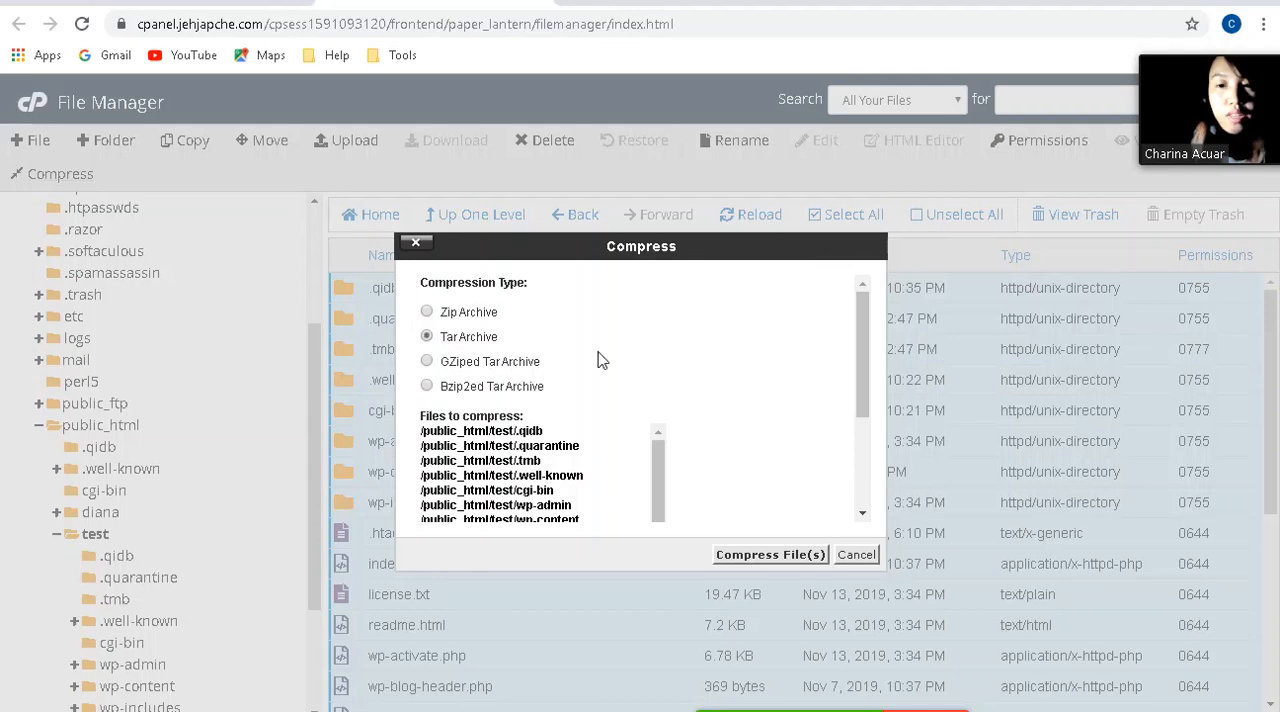
click(800, 558)
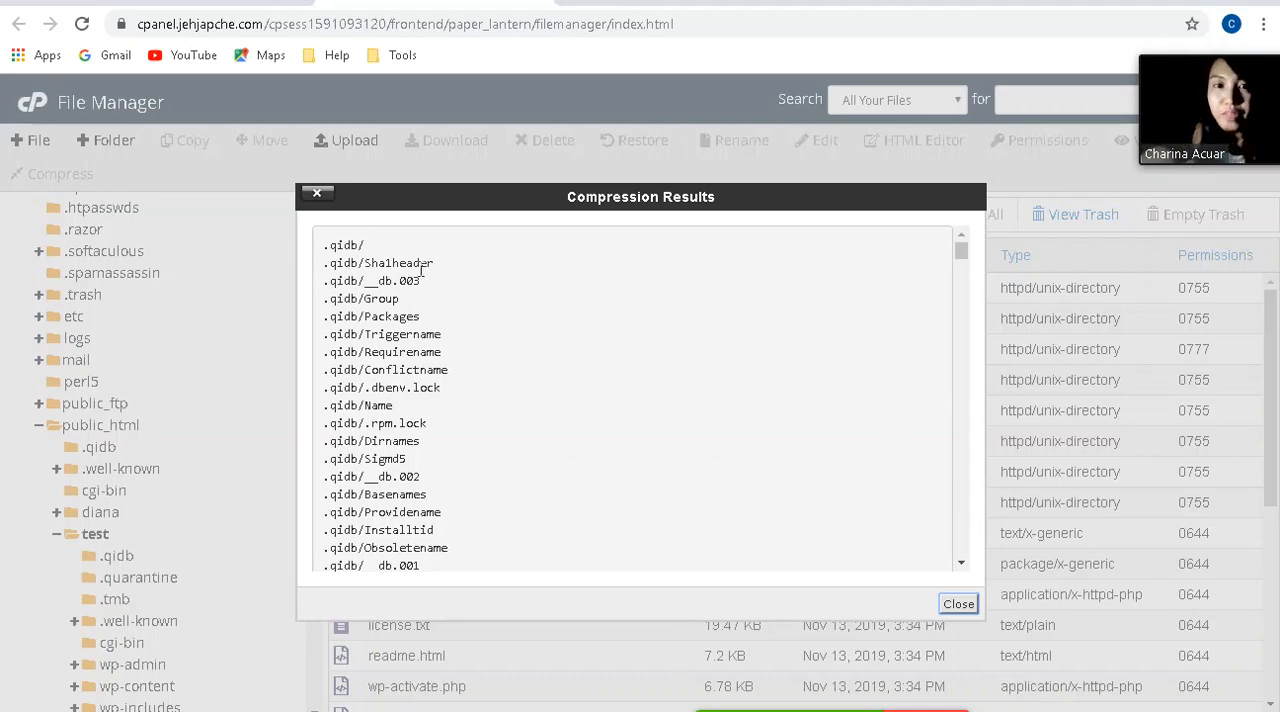
Step: Review the file list in the compression results, highlighting the .qidb and wp-content entries, and dismiss it
drag(349, 249, 620, 551)
scroll(620, 551, down, 15)
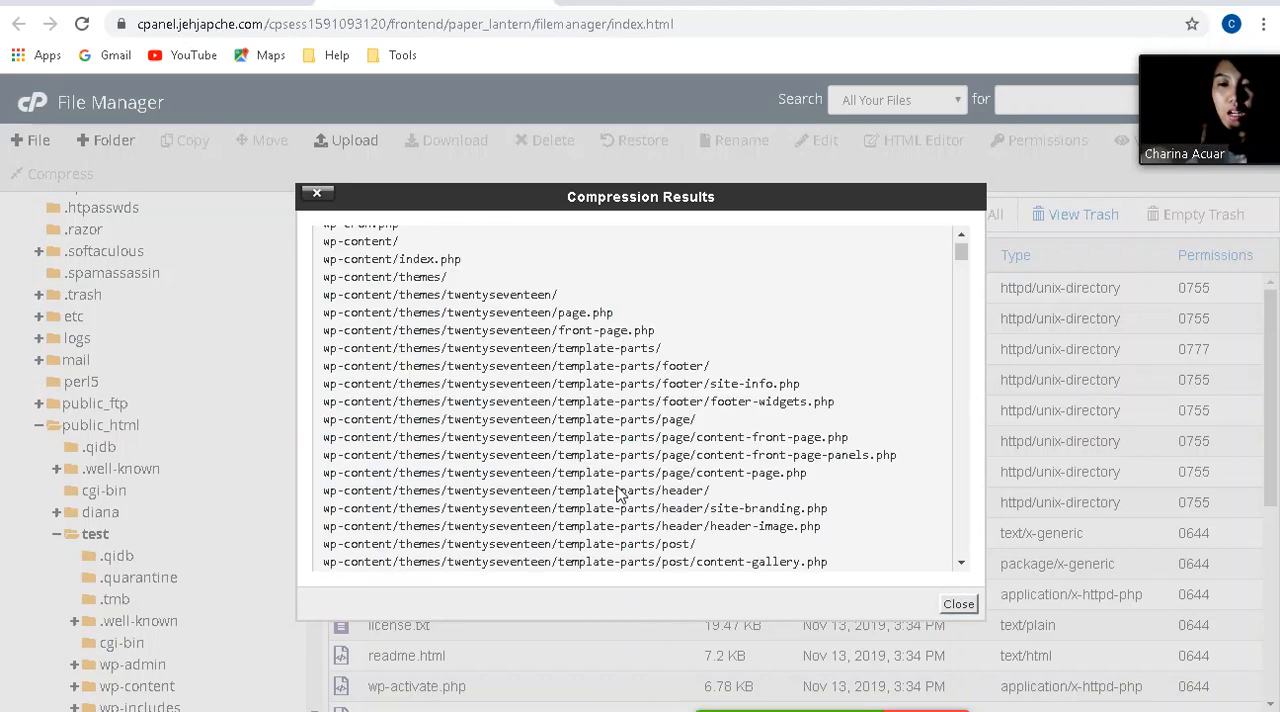
scroll(500, 400, up, 10)
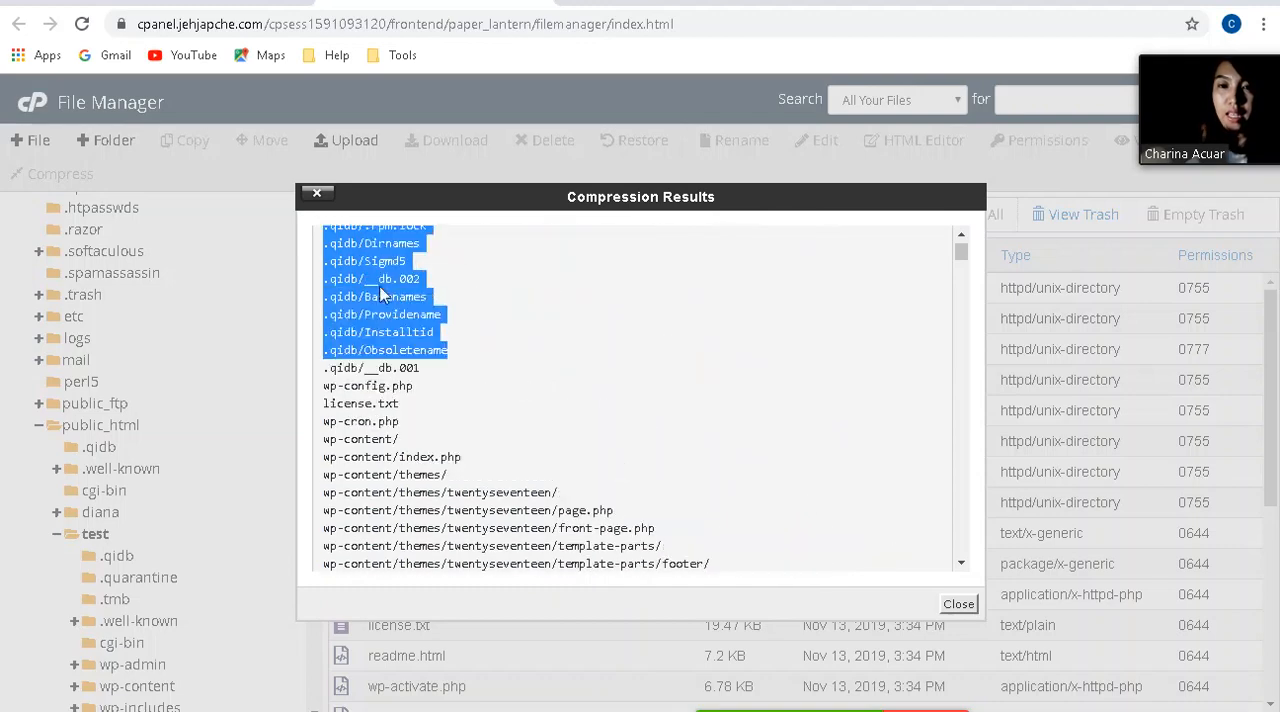
drag(378, 375, 760, 540)
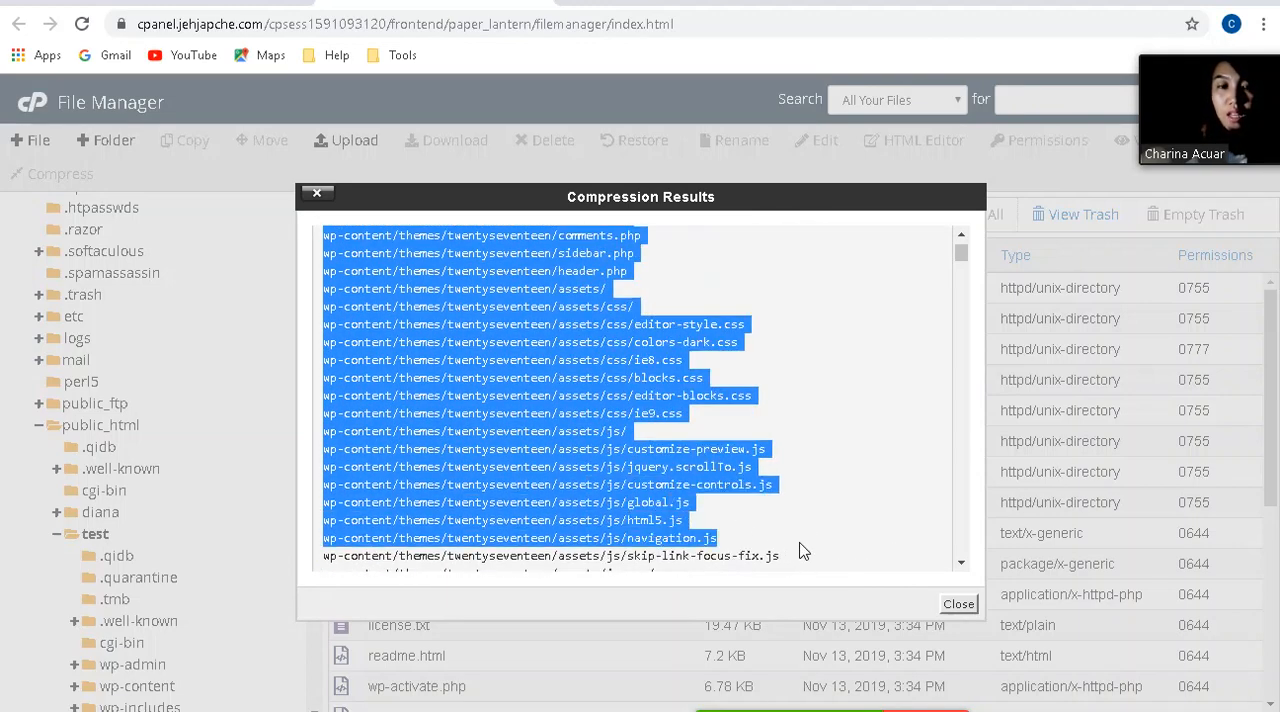
click(957, 605)
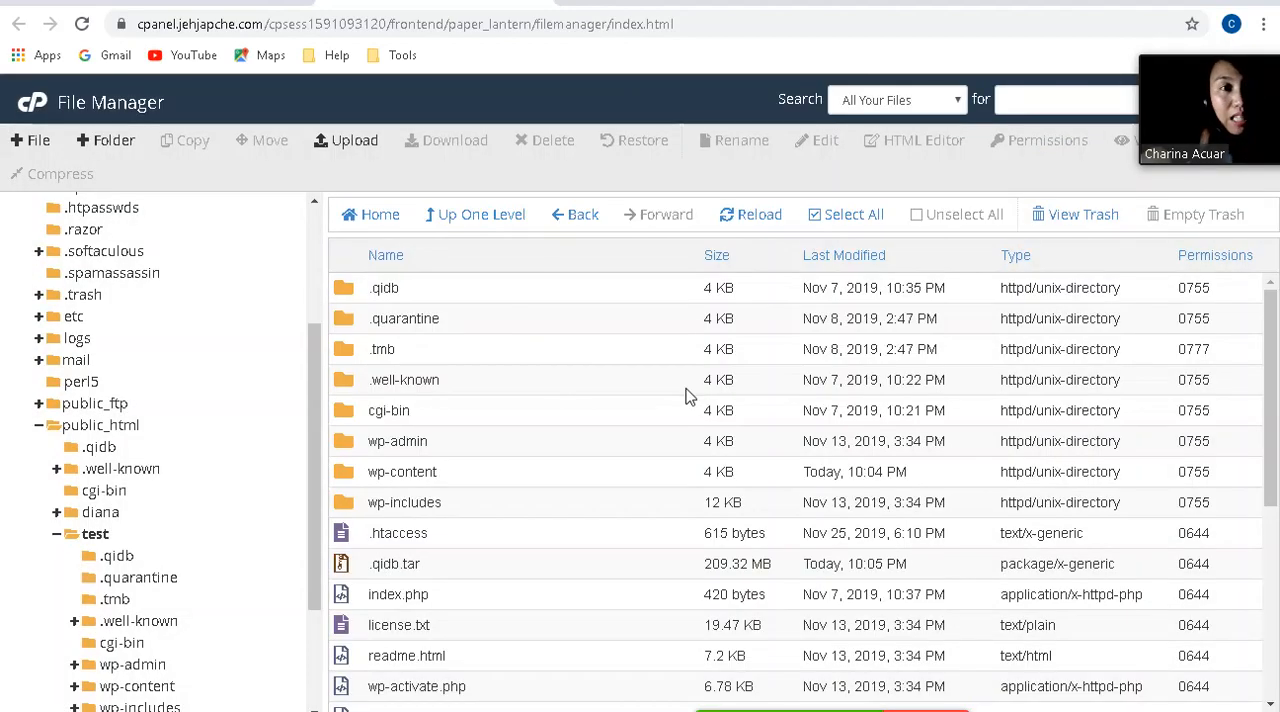
Step: Download the .qidb.tar archive from the test folder
scroll(557, 487, down, 3)
scroll(457, 357, up, 1)
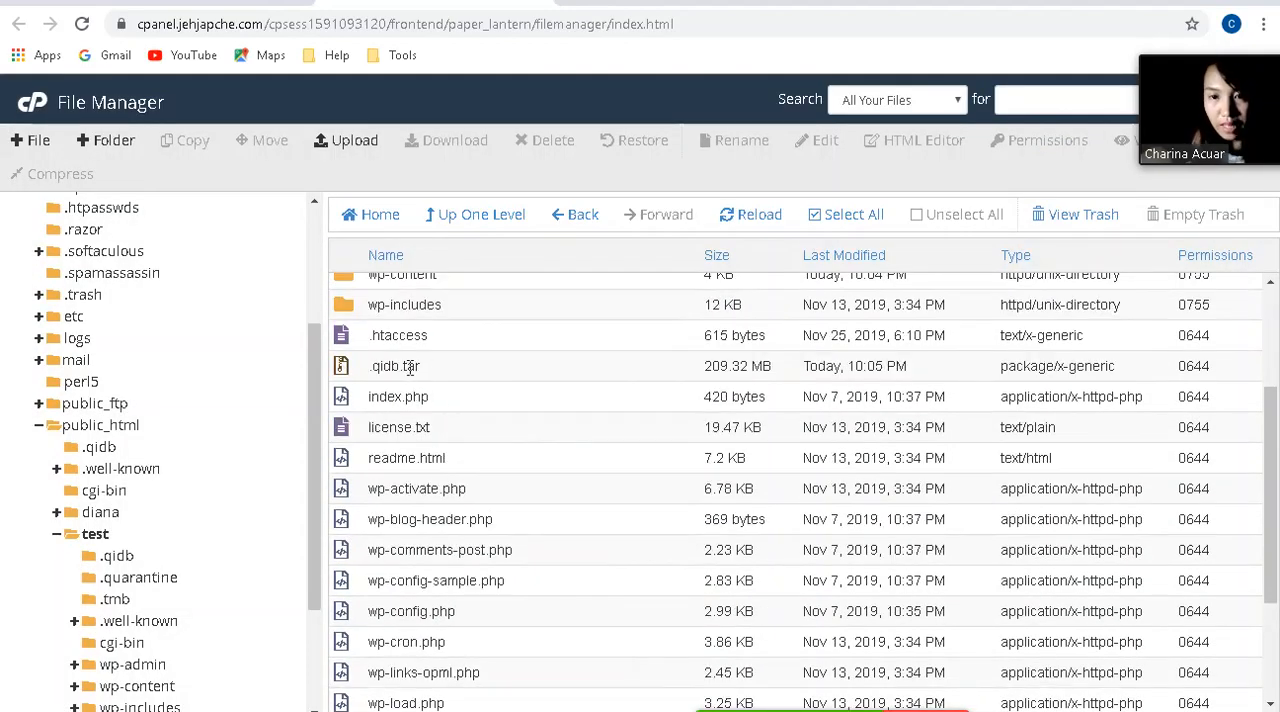
click(445, 378)
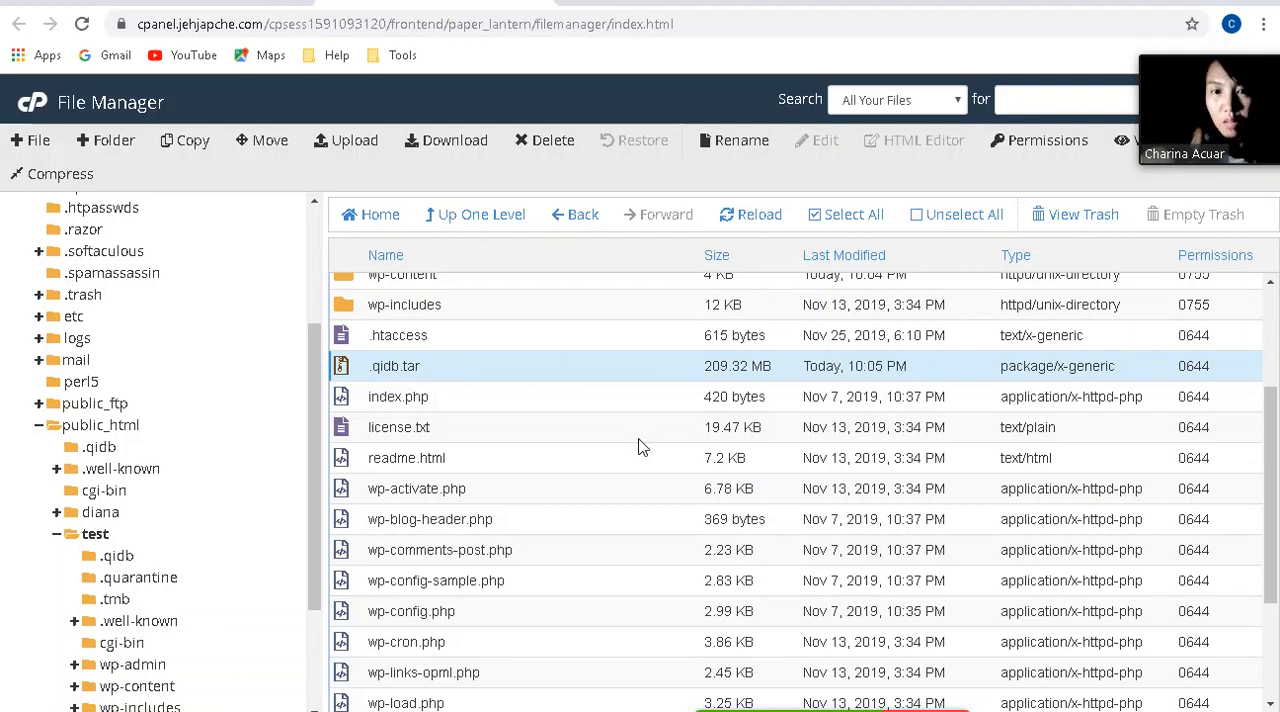
scroll(612, 392, up, 3)
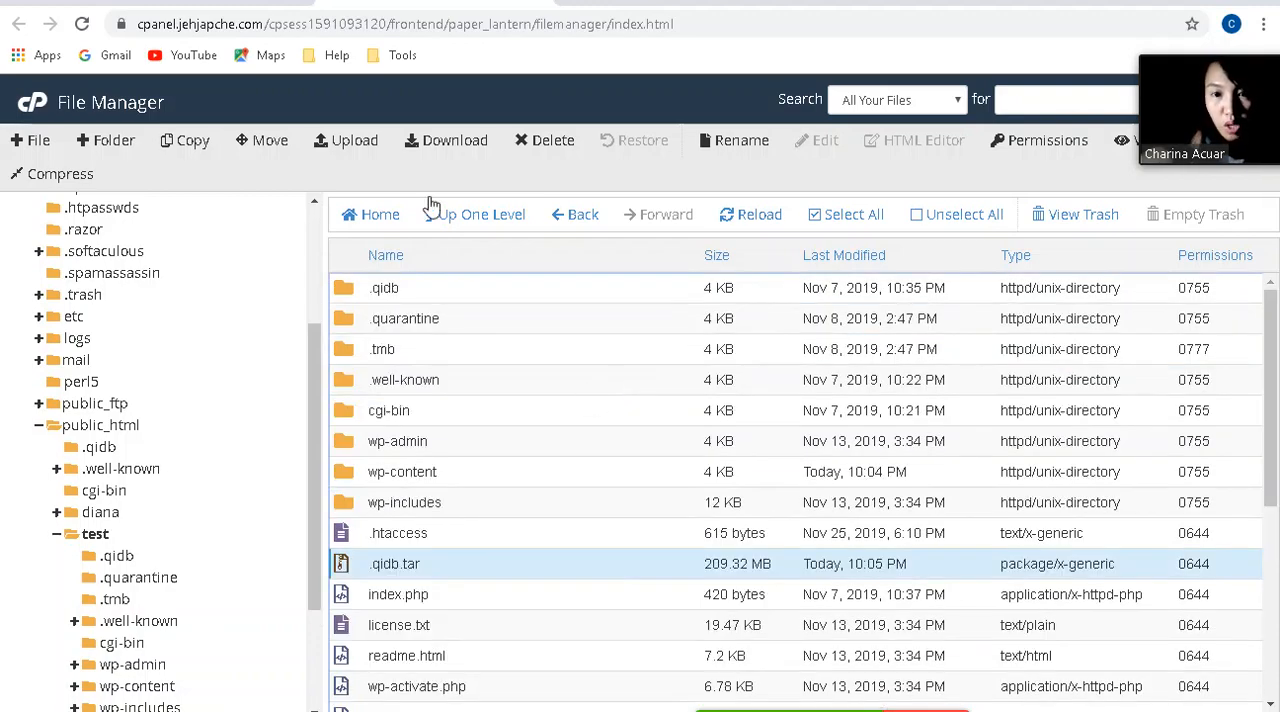
scroll(602, 460, down, 3)
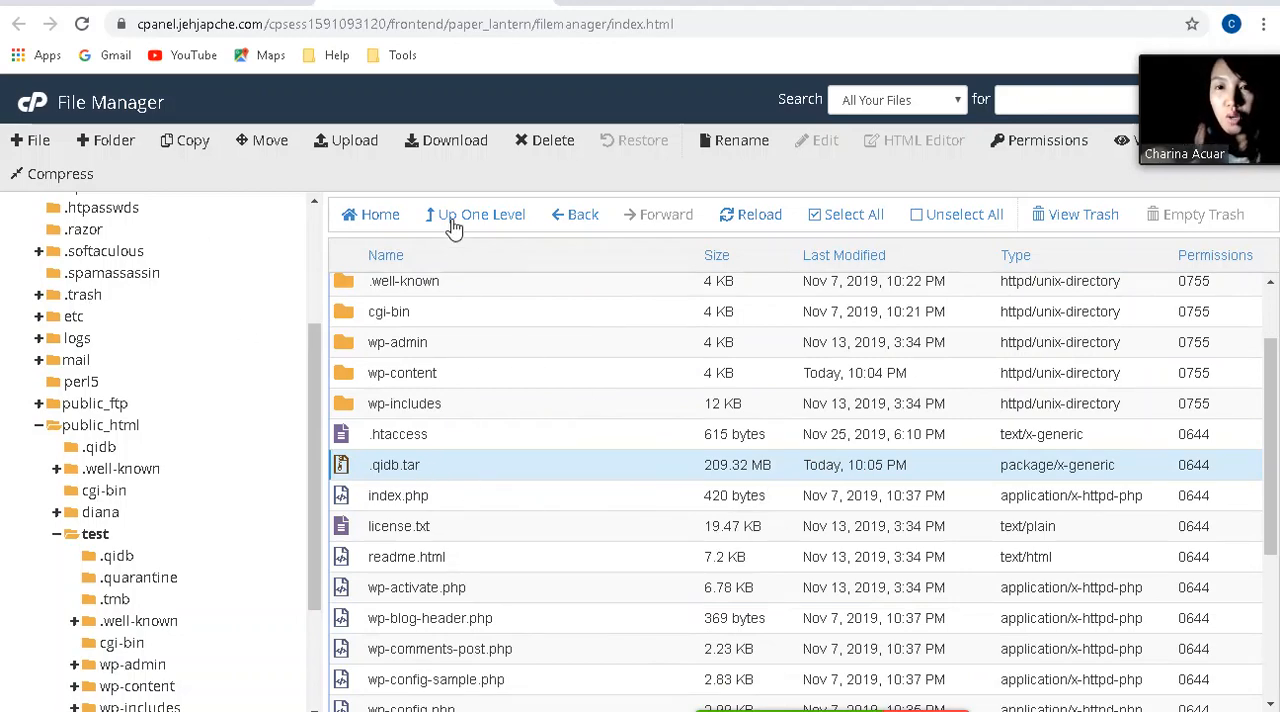
click(456, 146)
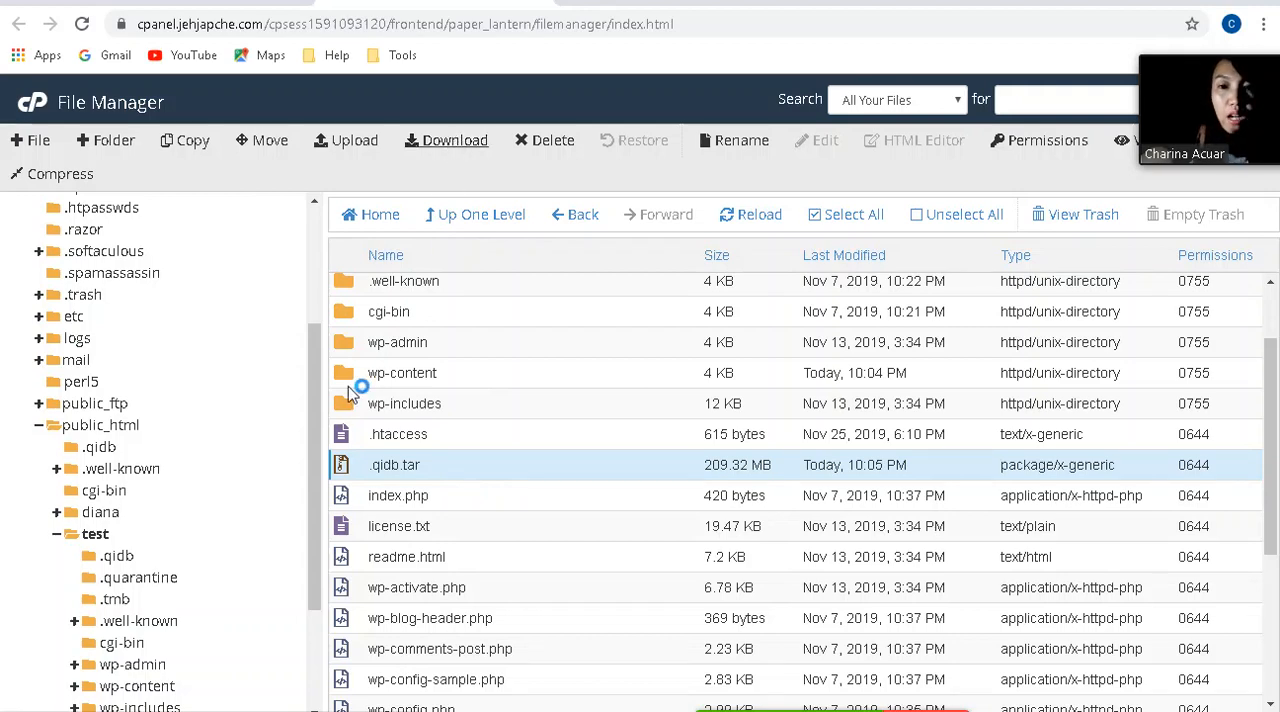
Step: Reselect .qidb.tar and check the progress of qidb (3).tar in the browser's full downloads list
click(436, 470)
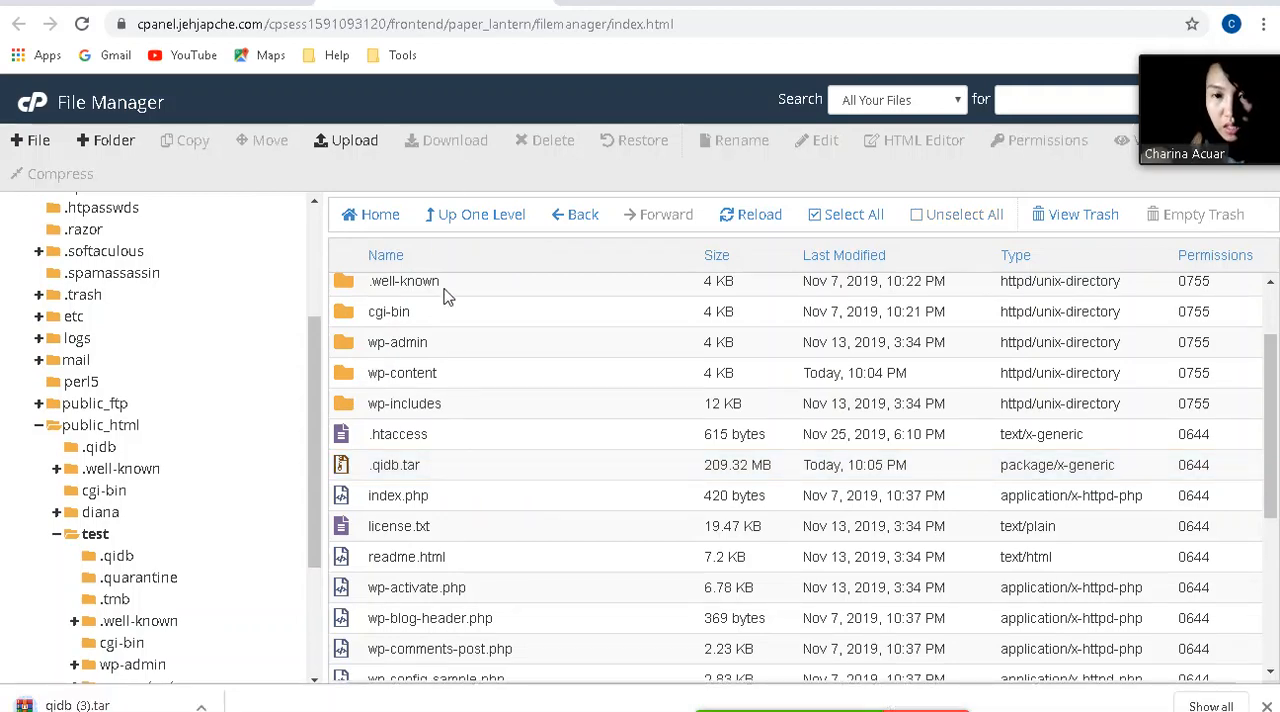
click(436, 470)
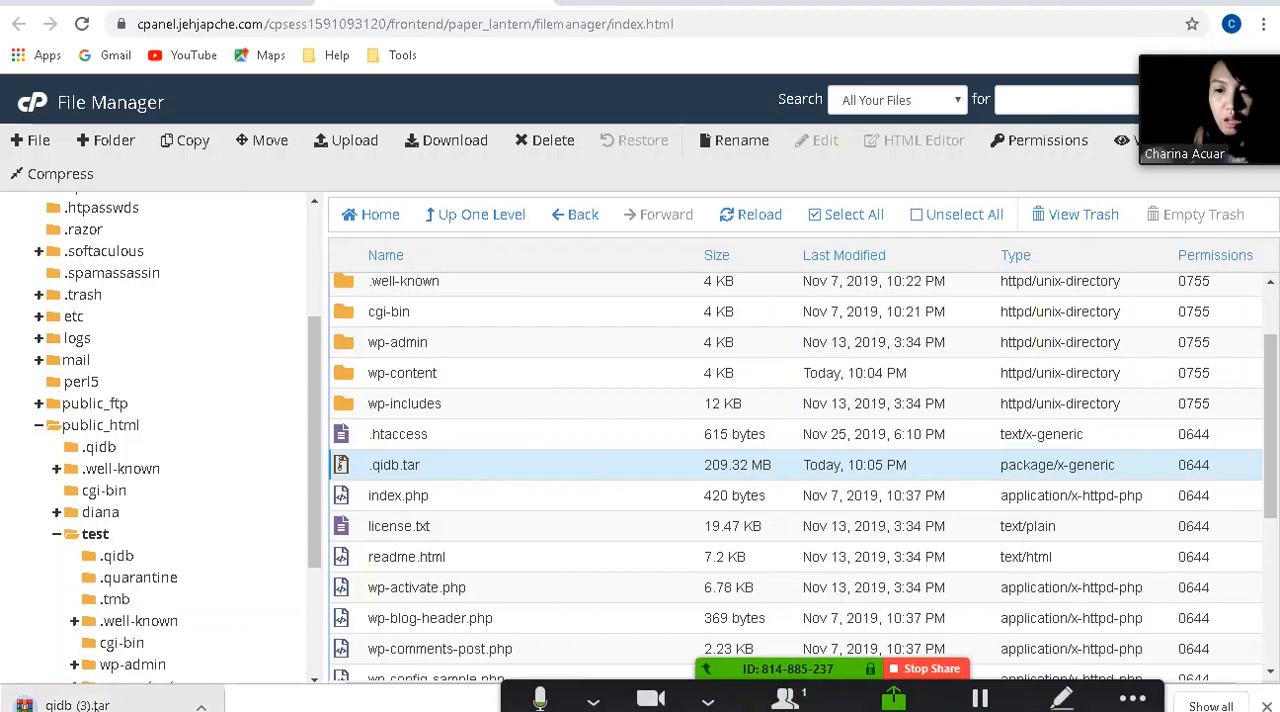
click(1211, 706)
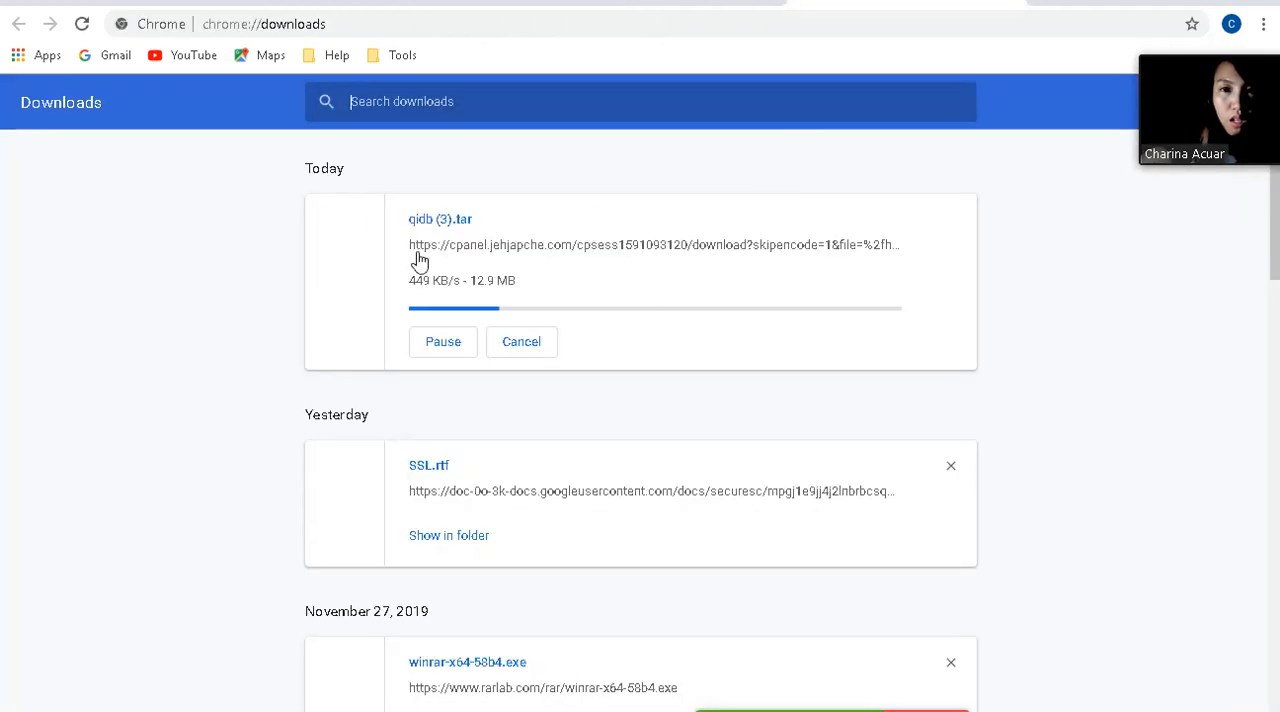
drag(470, 281, 426, 287)
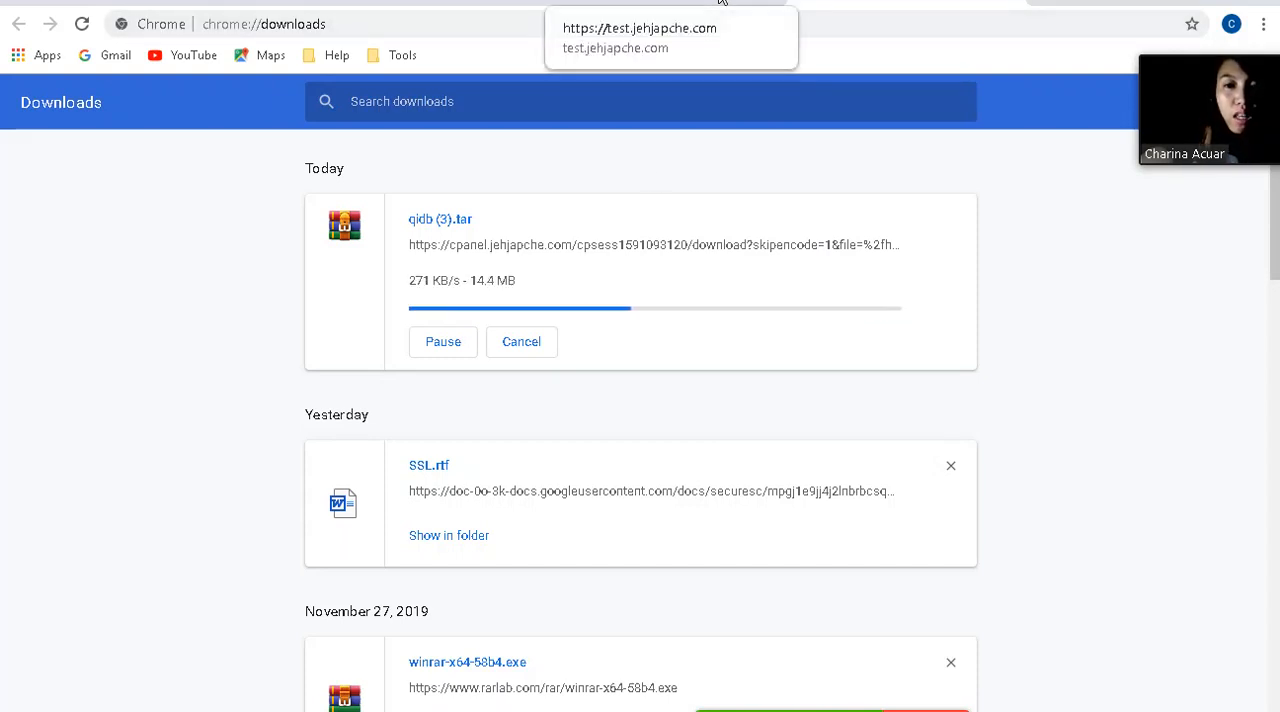
Step: Return to the cPanel main page and open MySQL Databases
click(210, 7)
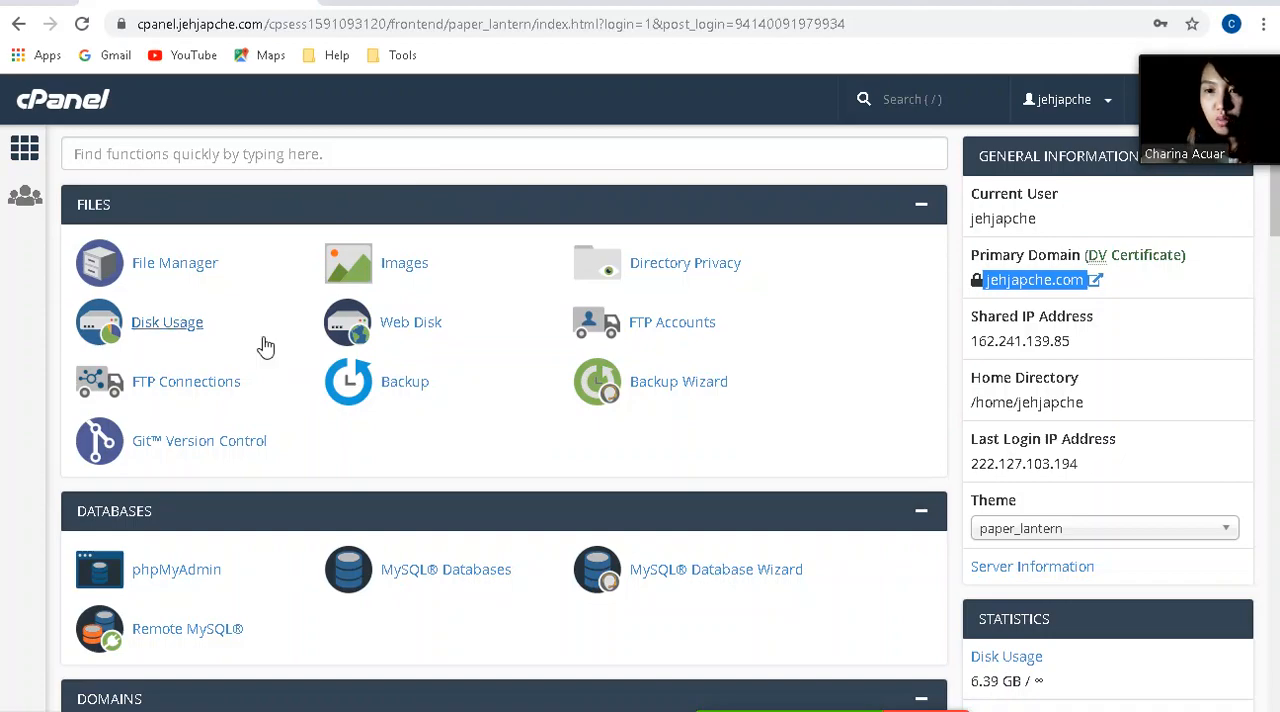
scroll(265, 346, down, 2)
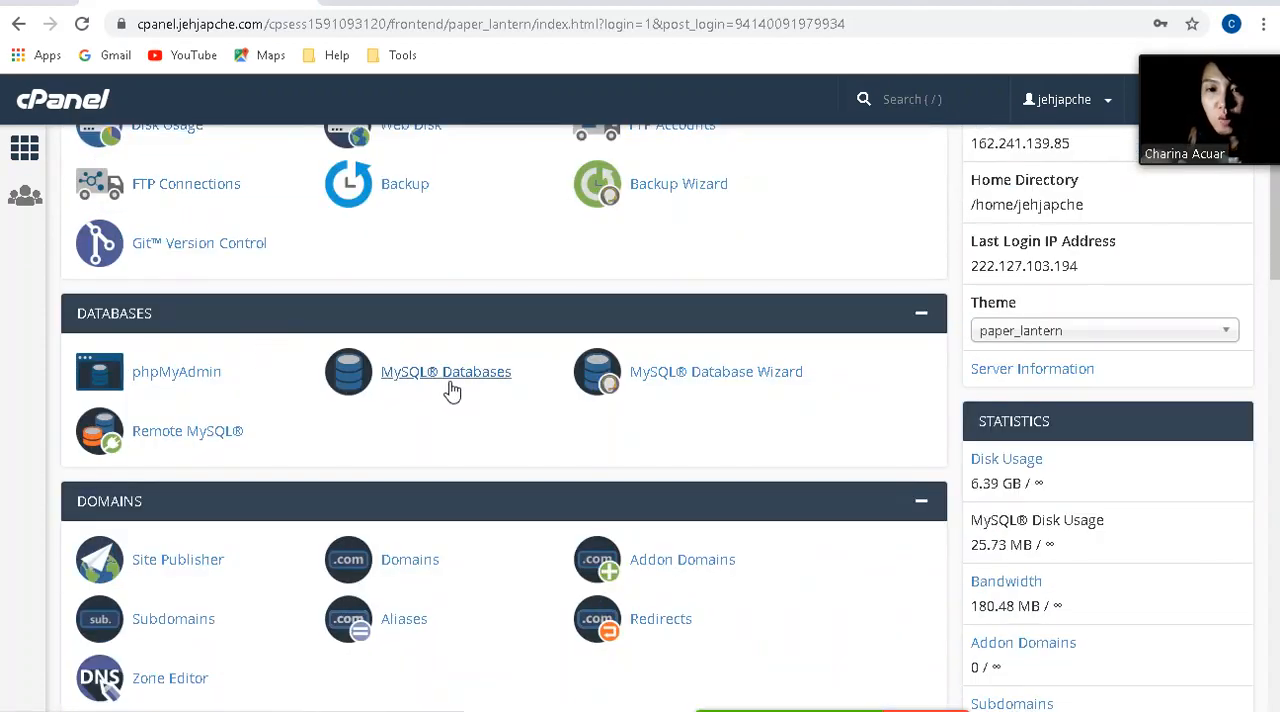
click(450, 387)
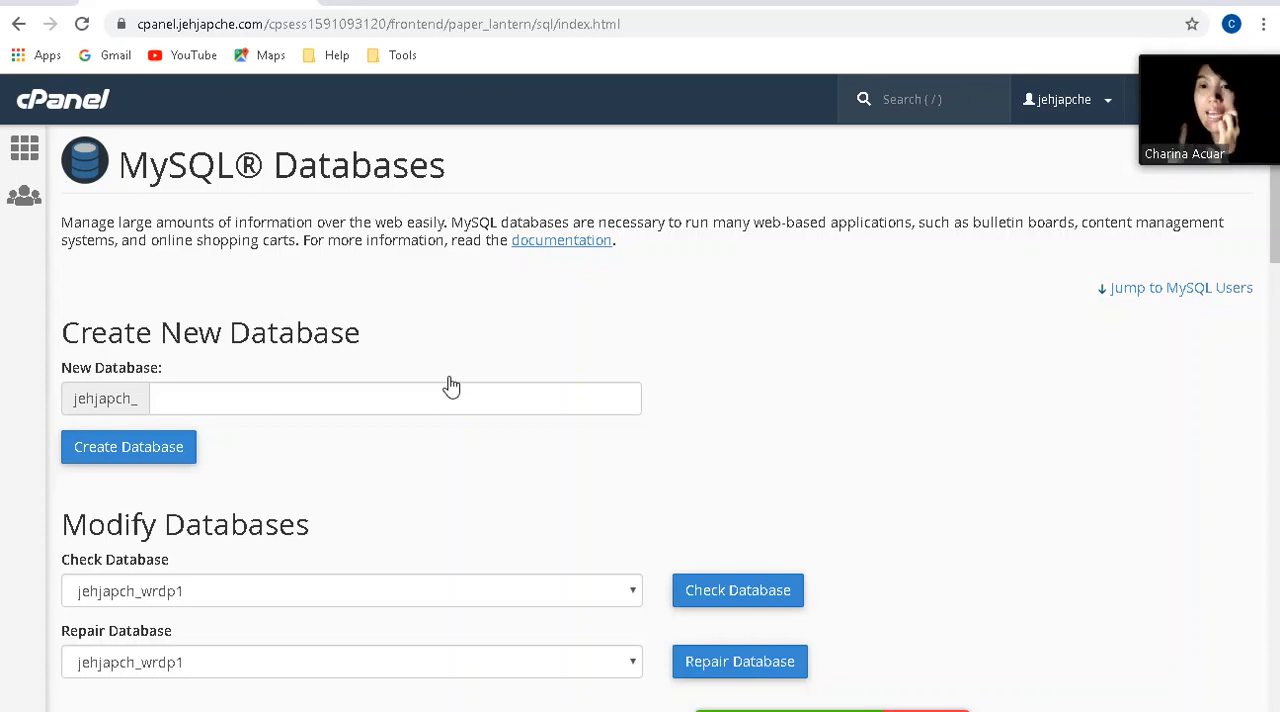
Step: Open the cPanel main page in a separate browser tab and switch to it
click(36, 149)
right_click(36, 147)
click(104, 162)
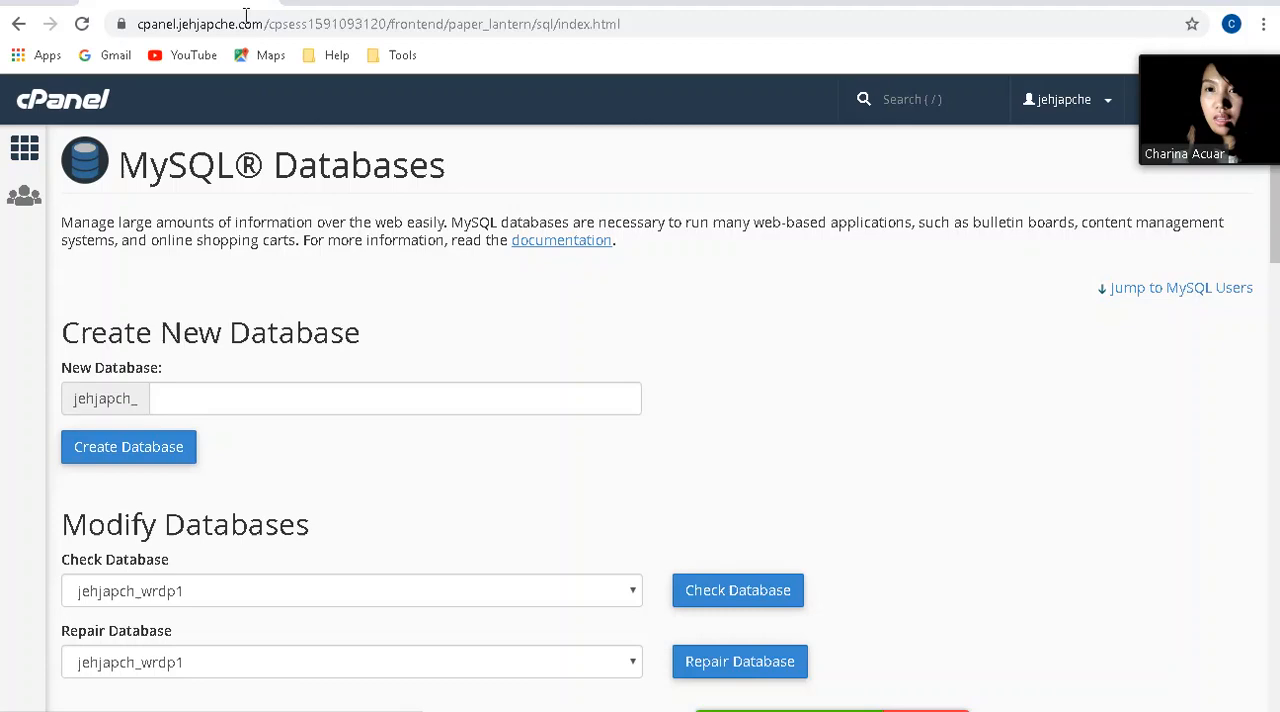
click(355, 2)
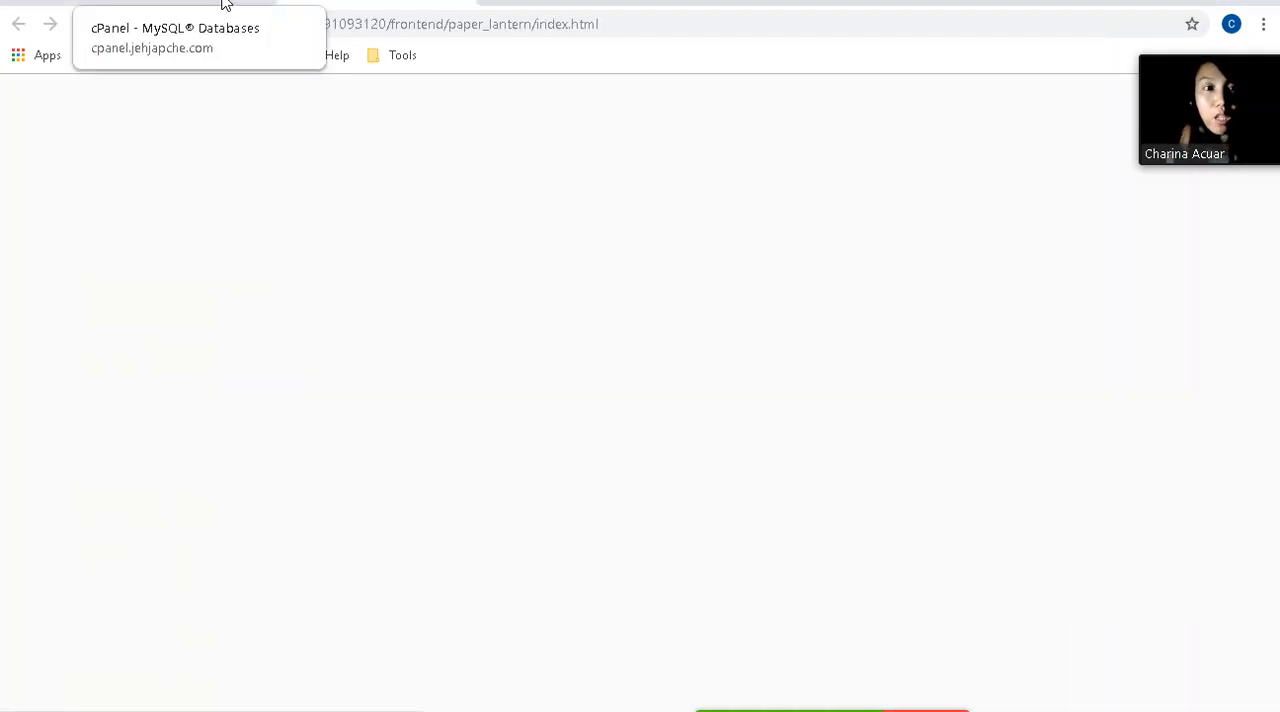
click(220, 2)
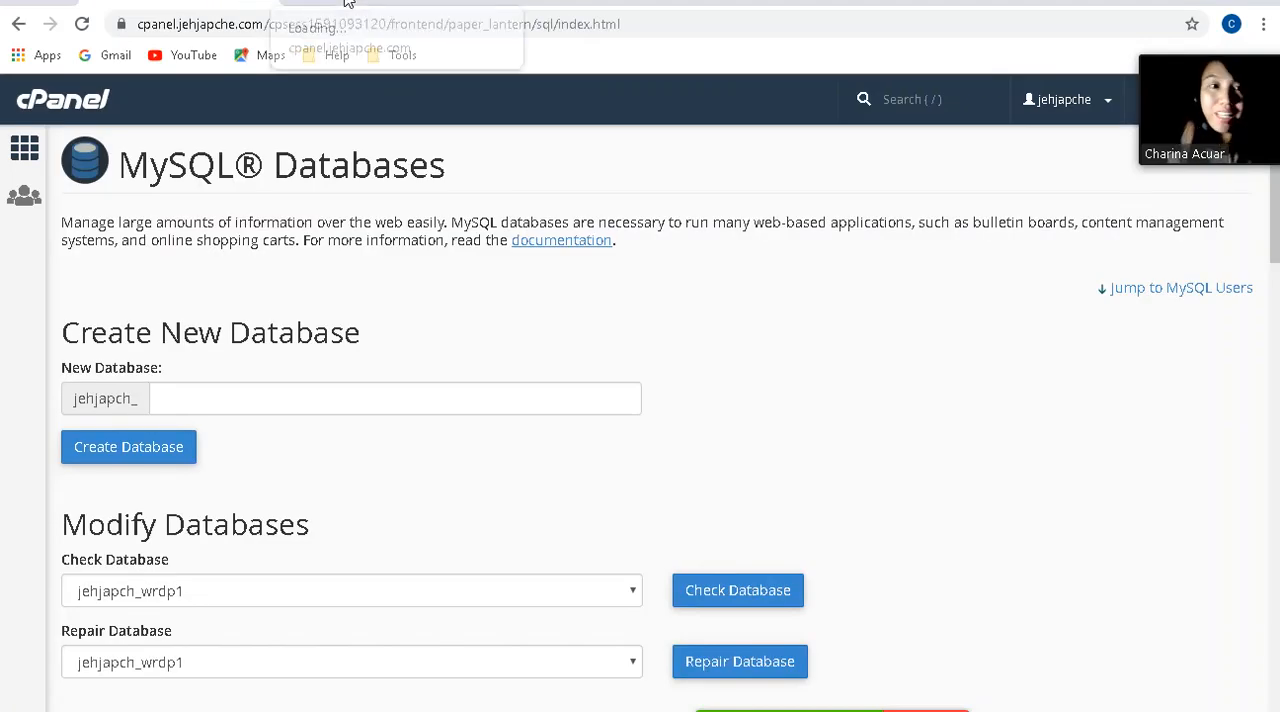
click(348, 2)
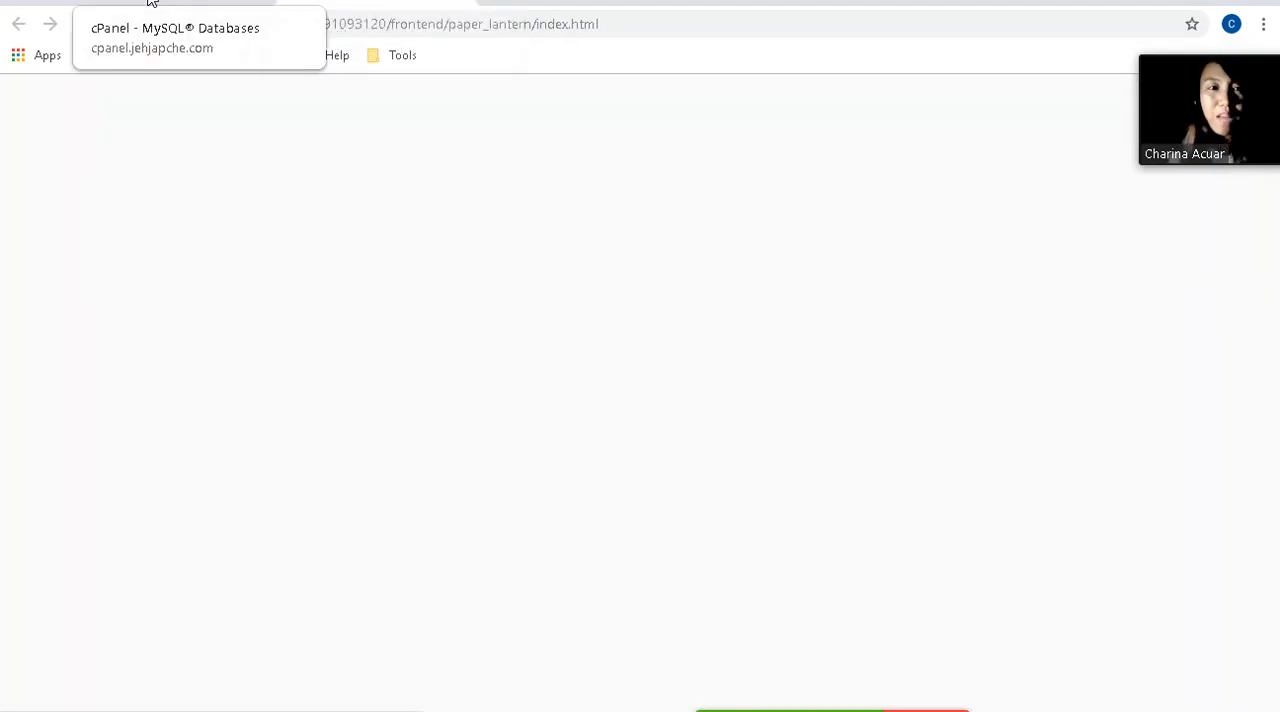
click(149, 2)
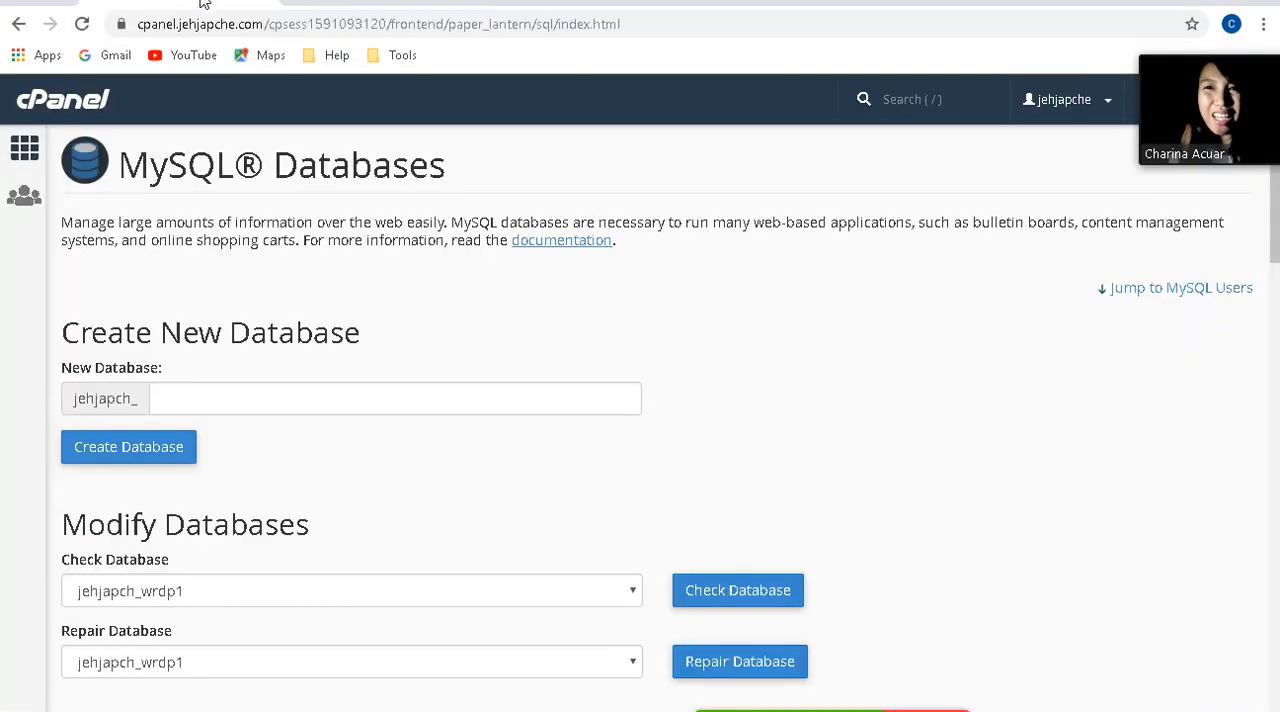
click(320, 2)
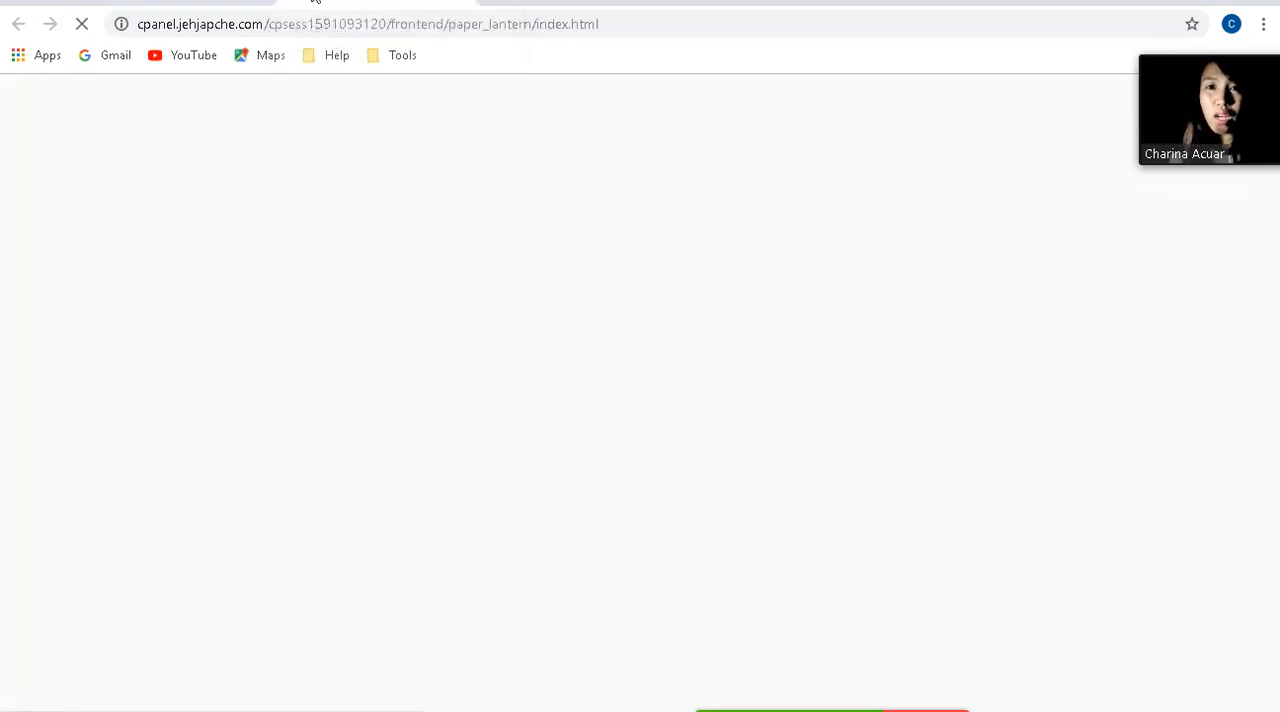
click(194, 3)
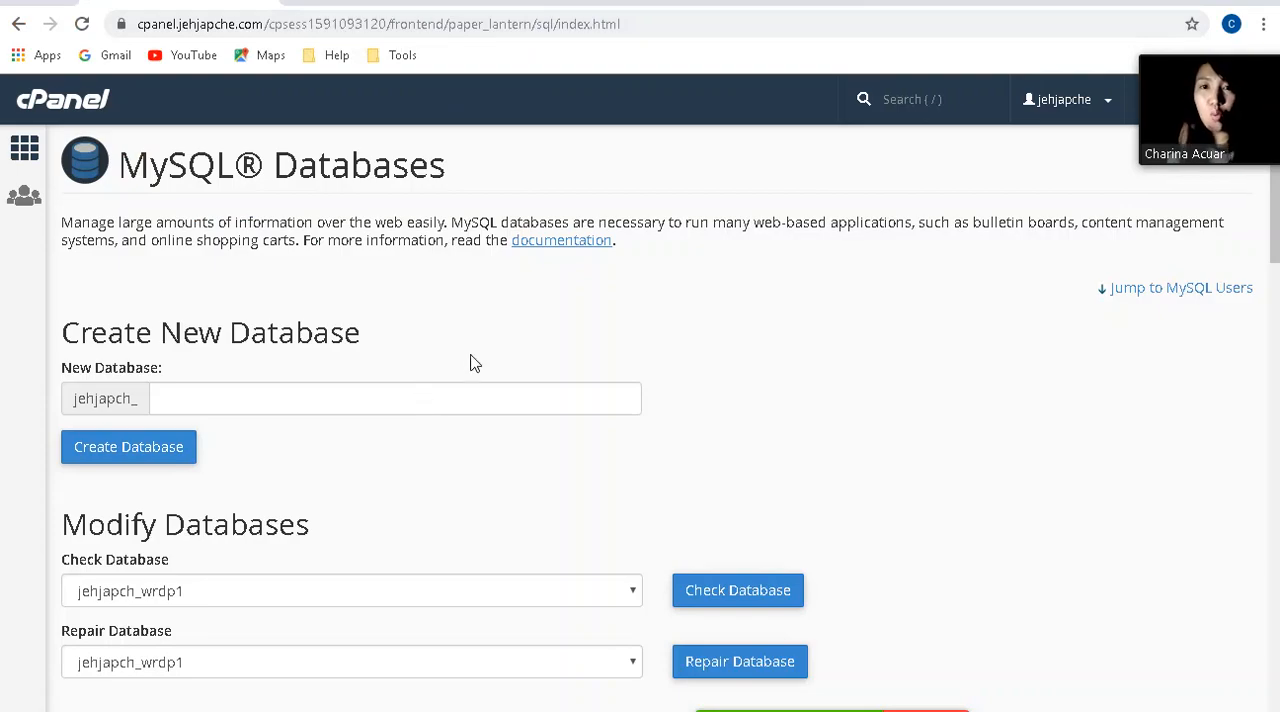
scroll(471, 363, down, 4)
scroll(458, 388, up, 4)
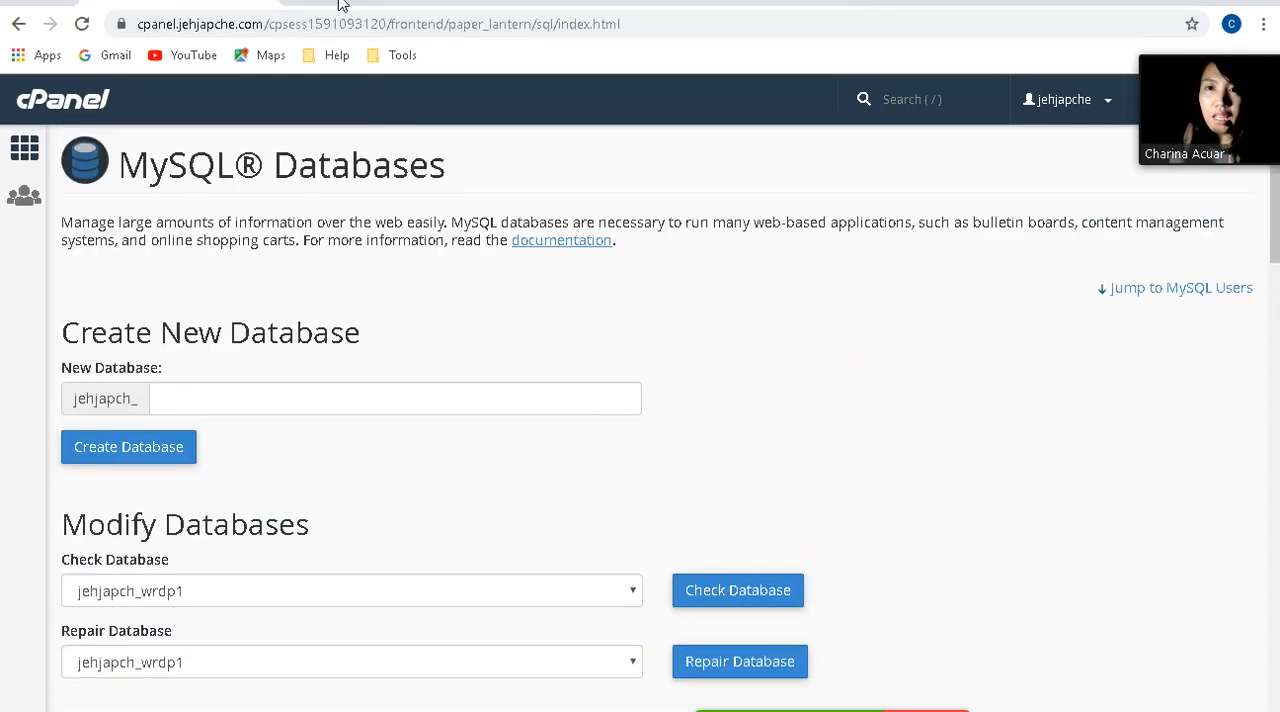
click(340, 4)
click(212, 3)
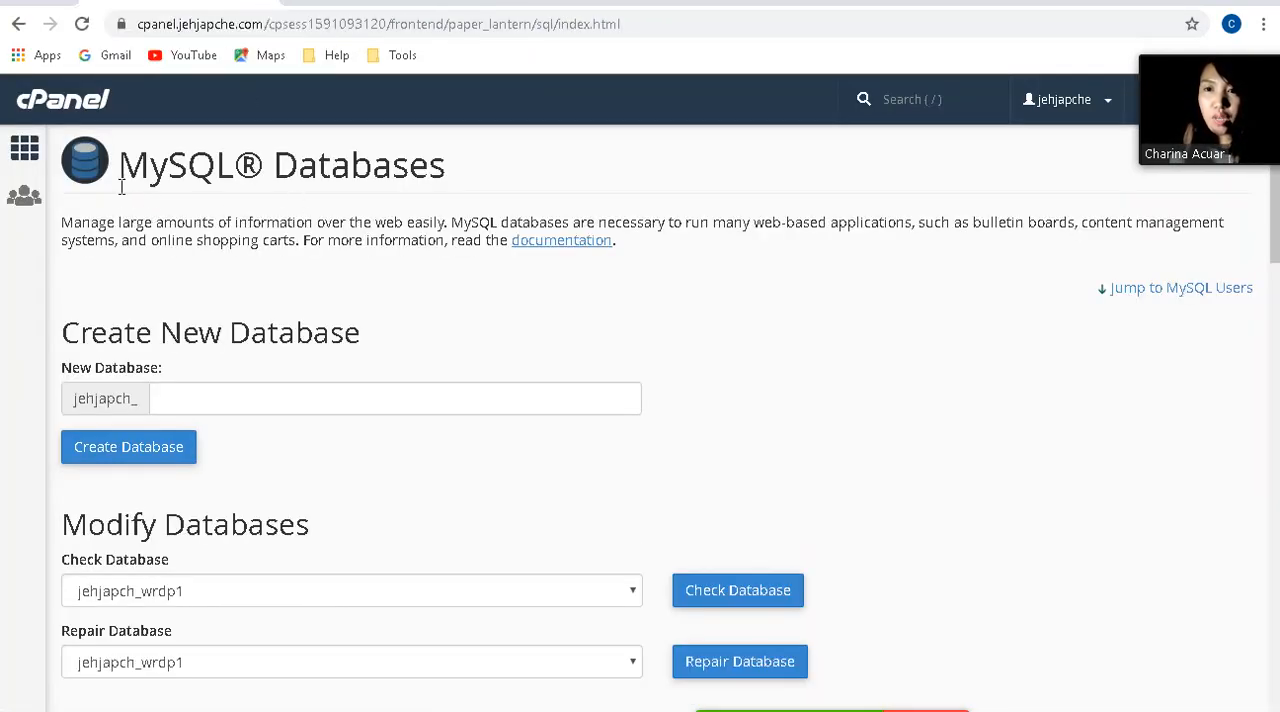
Step: Examine the Current Databases list on the MySQL Databases page, including each database's size and privileged users
drag(121, 187, 466, 277)
scroll(463, 280, down, 2)
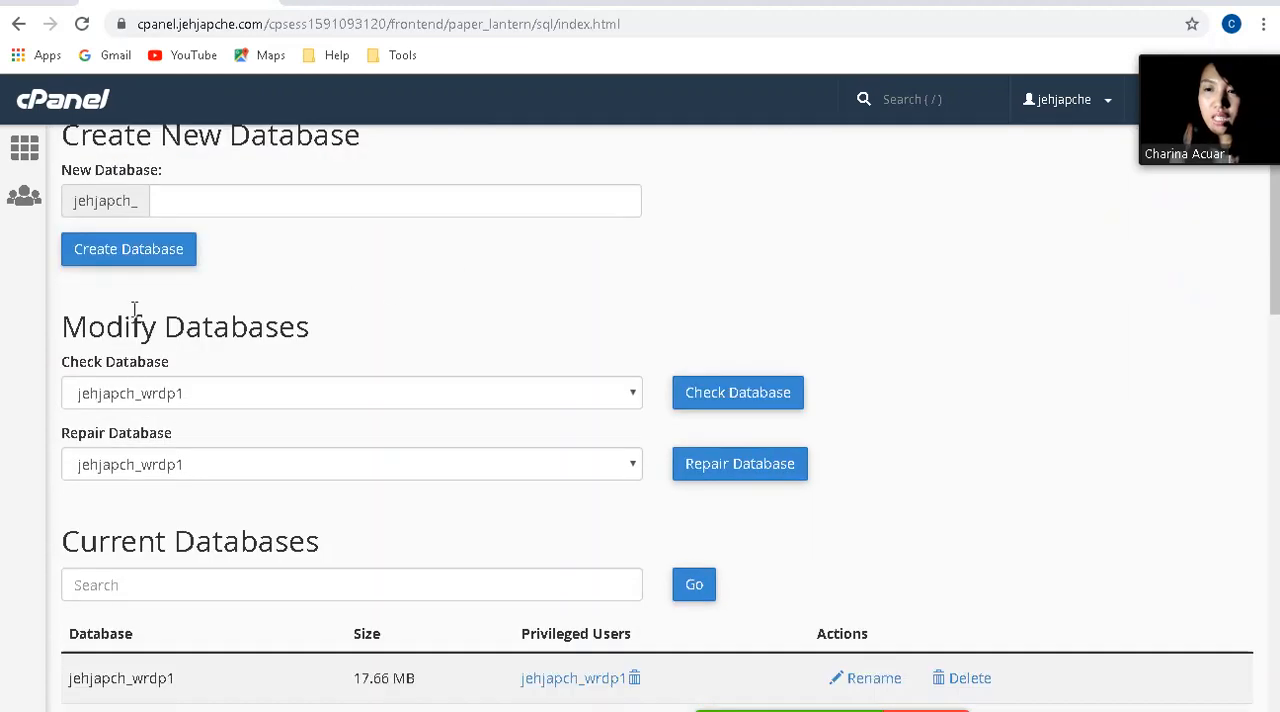
scroll(134, 310, down, 2)
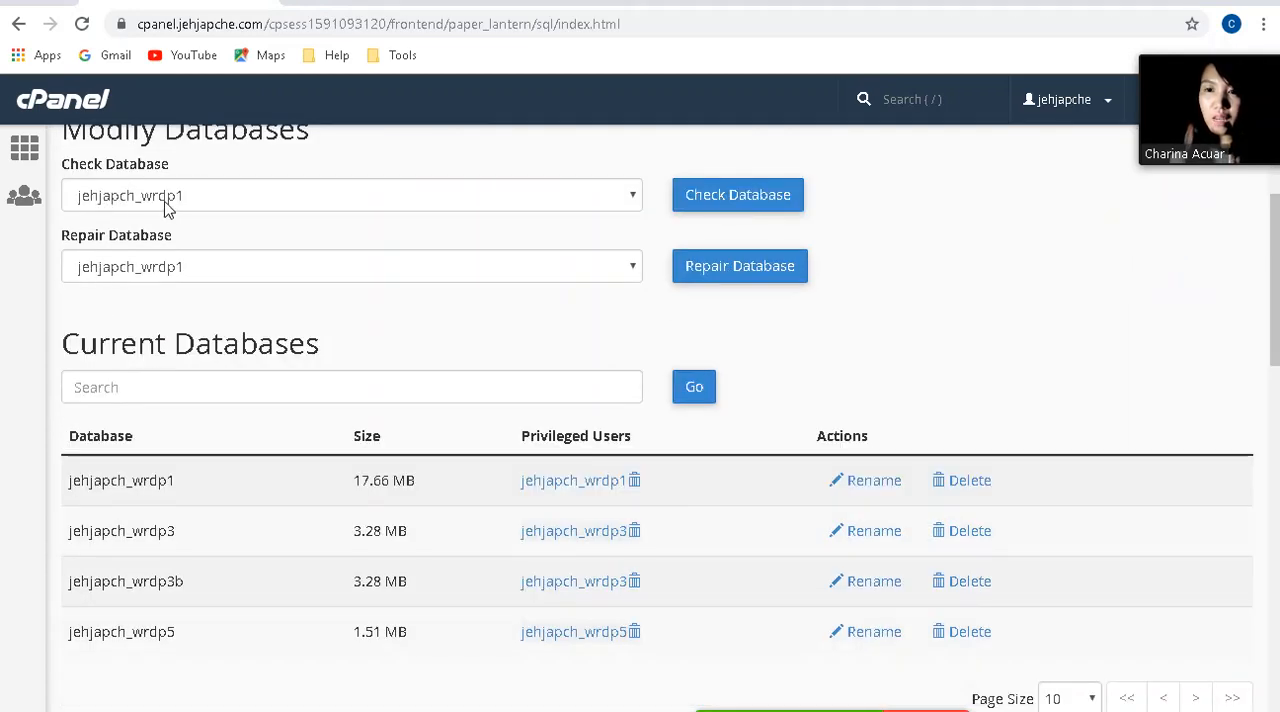
scroll(303, 411, down, 2)
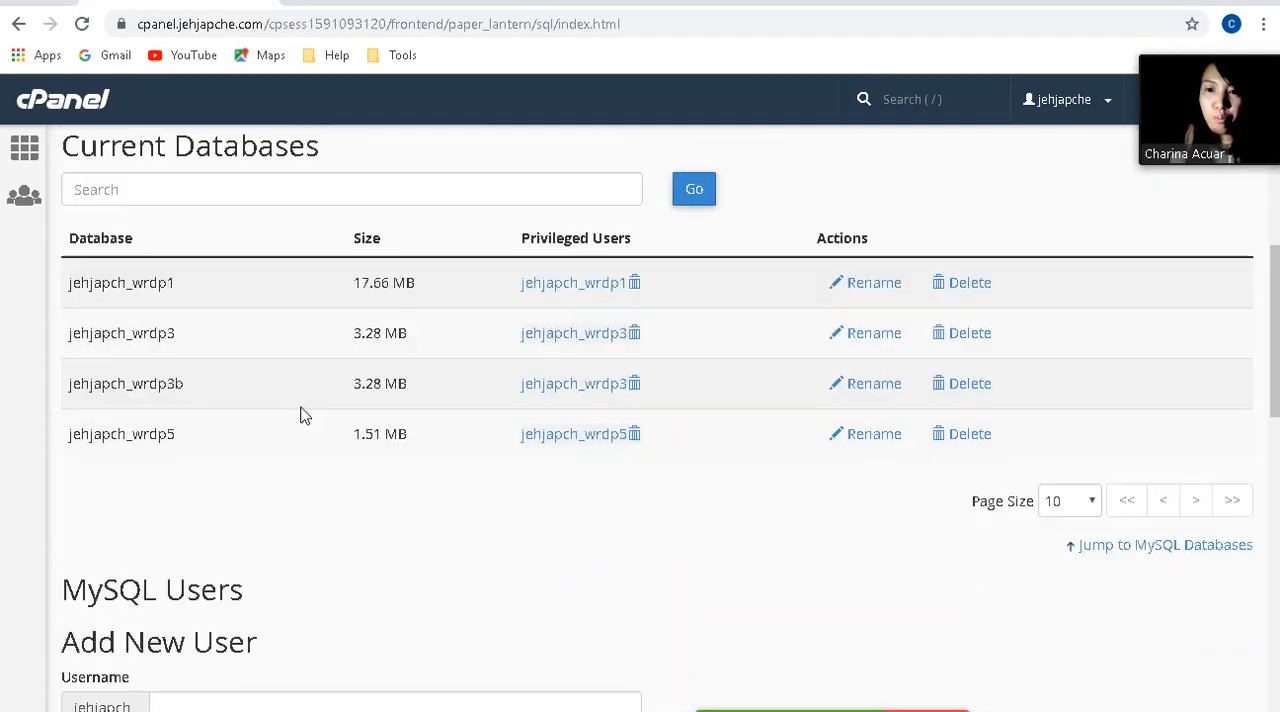
scroll(205, 440, down, 1)
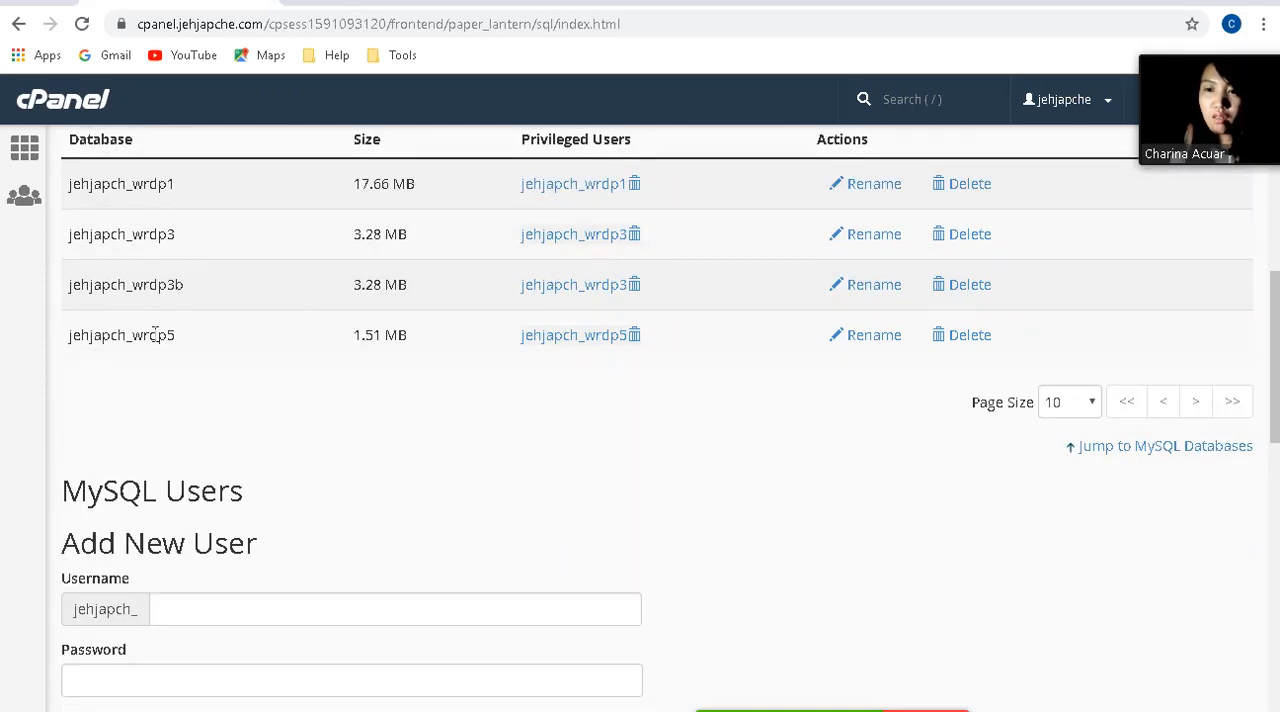
scroll(246, 432, down, 6)
scroll(250, 418, down, 2)
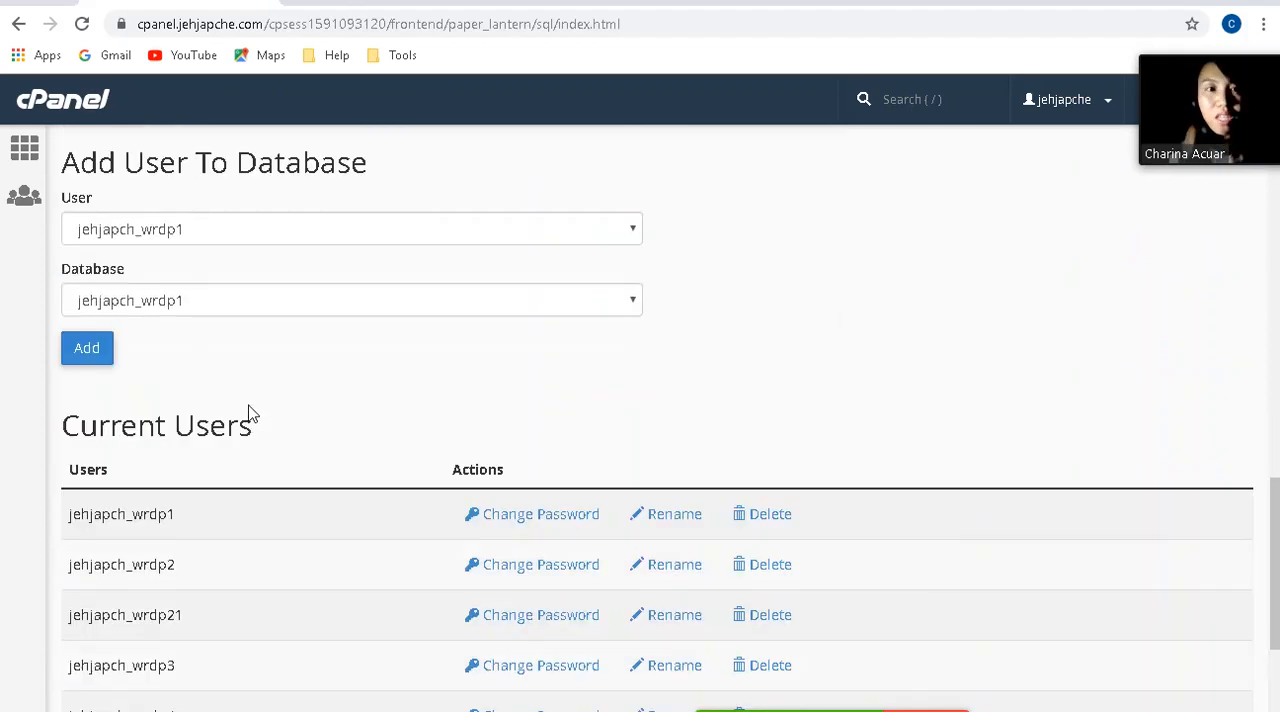
scroll(252, 397, up, 2)
scroll(252, 397, up, 6)
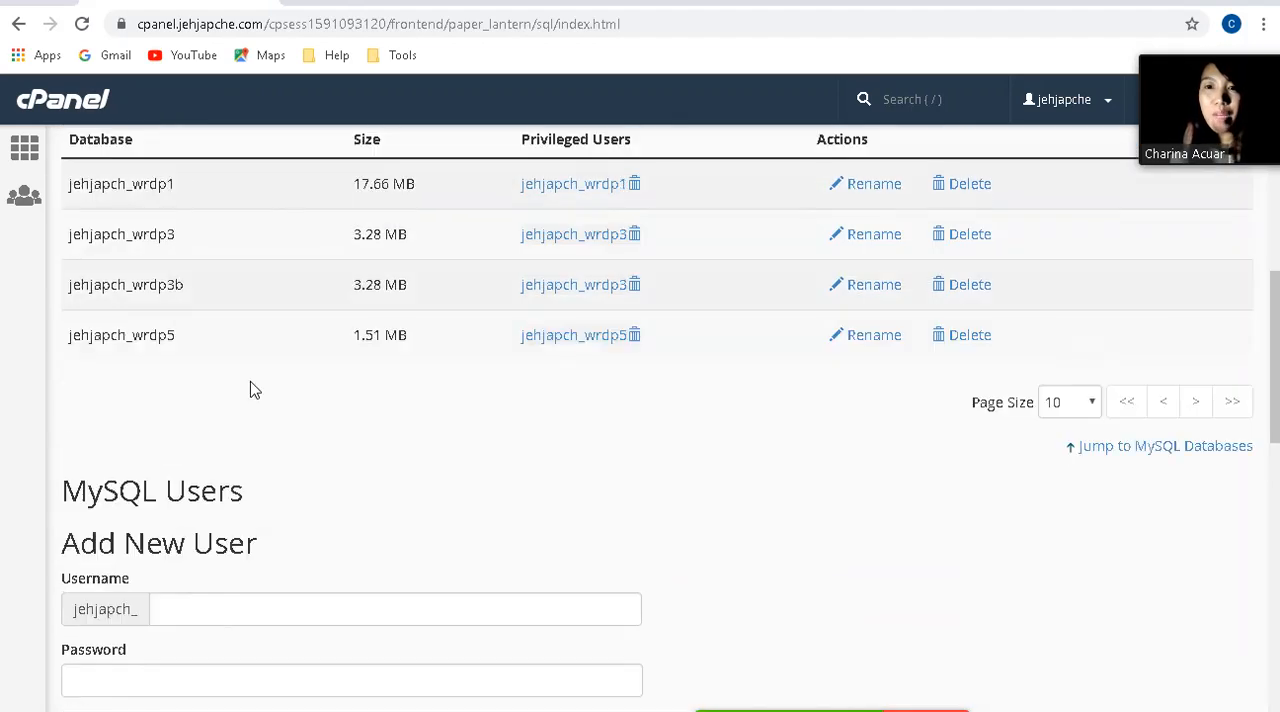
drag(82, 183, 265, 340)
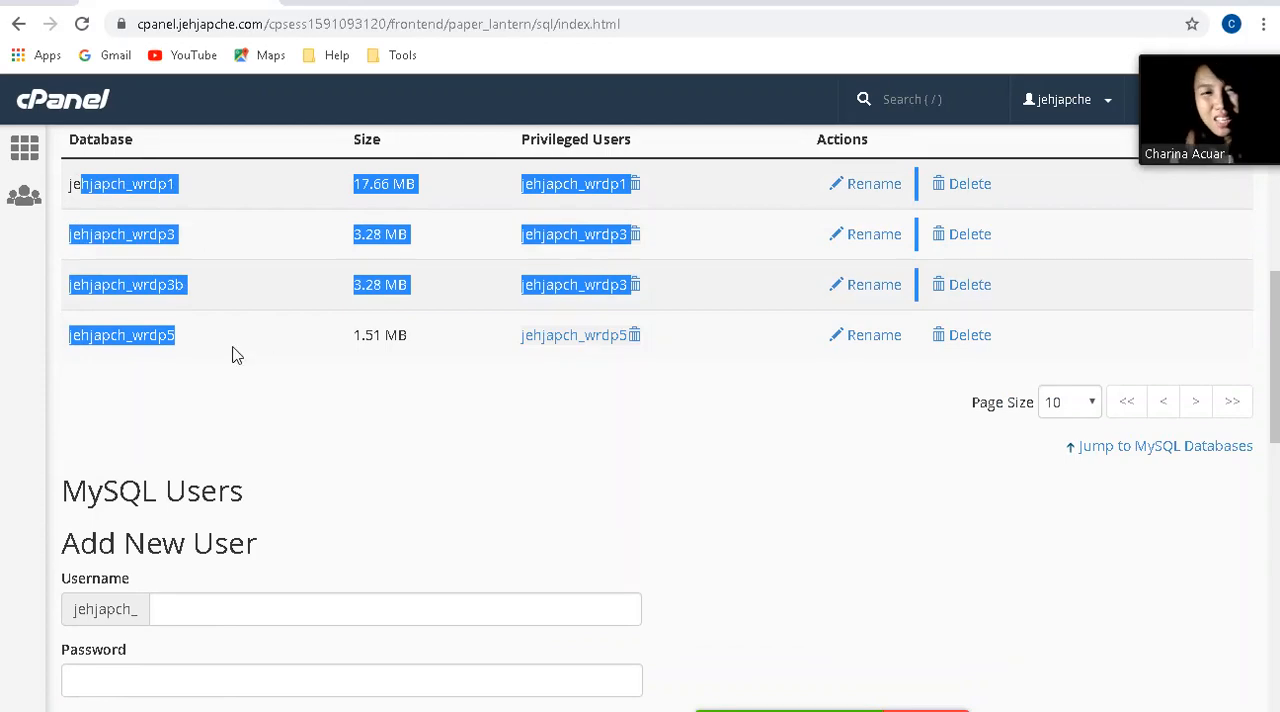
click(213, 419)
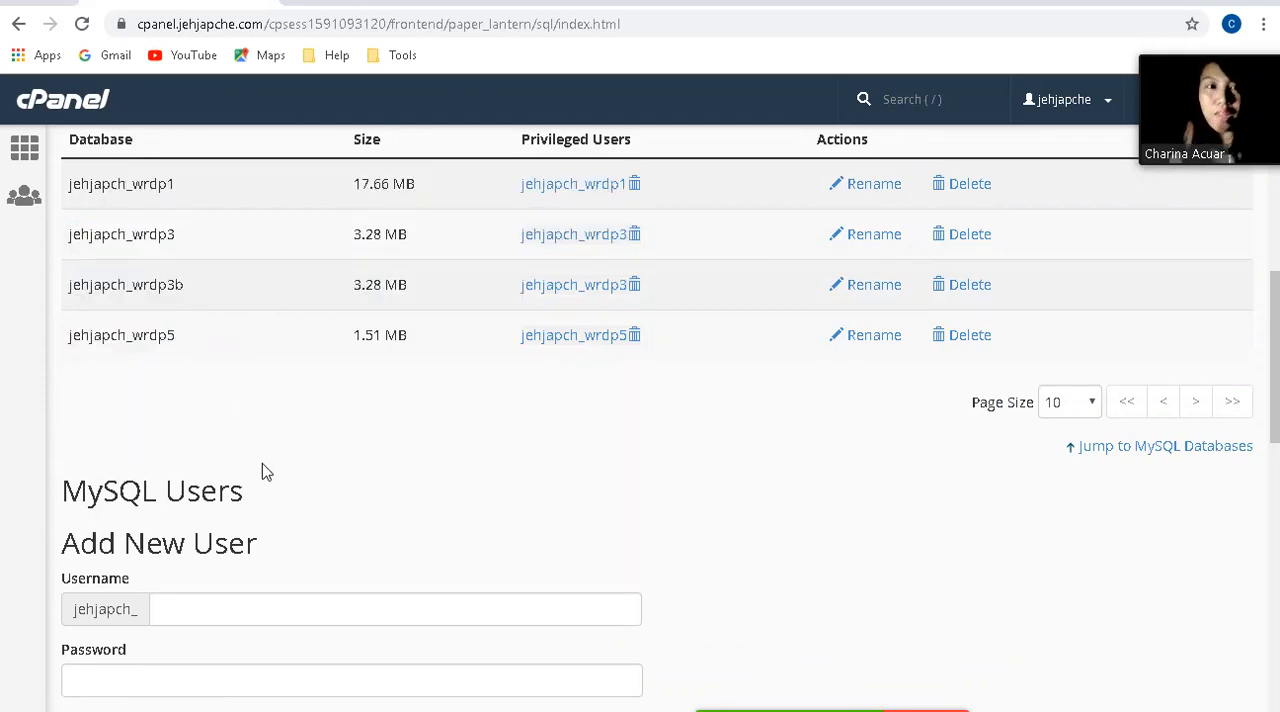
Step: Review the Add User To Database section and the Current Users list further down the MySQL Databases page
scroll(265, 471, down, 3)
scroll(264, 461, down, 7)
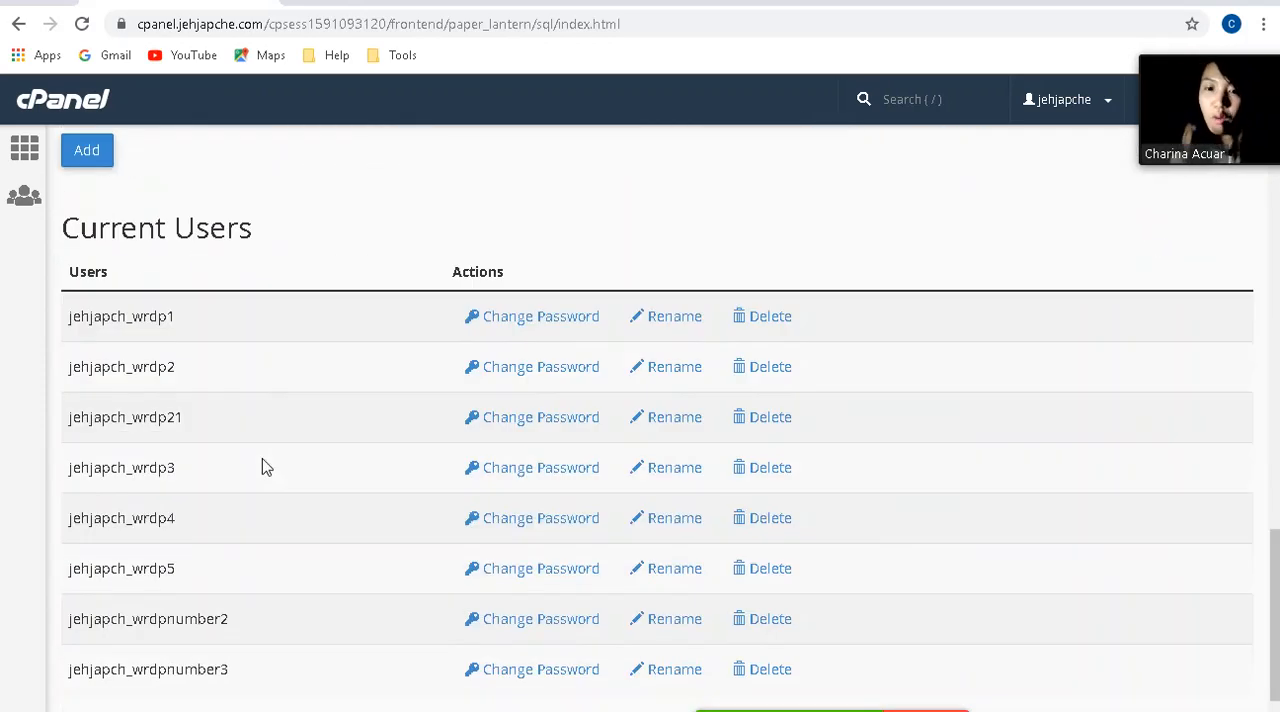
scroll(265, 463, up, 5)
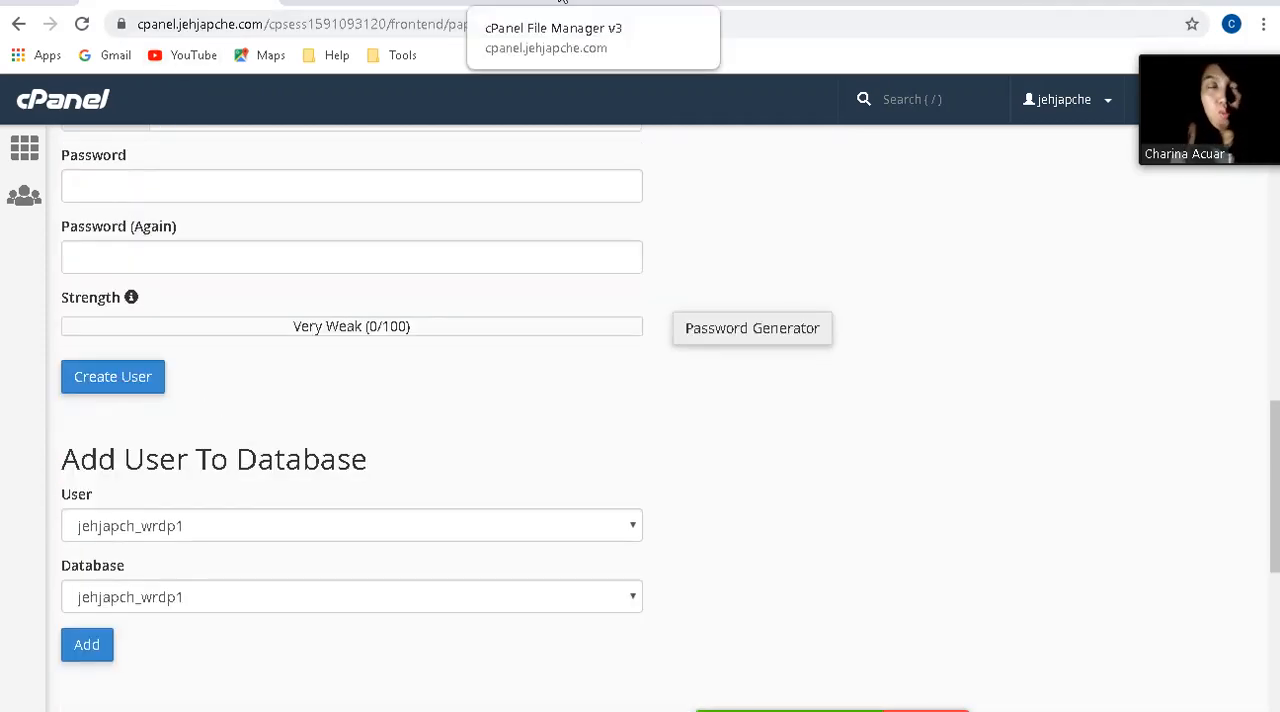
scroll(157, 443, down, 3)
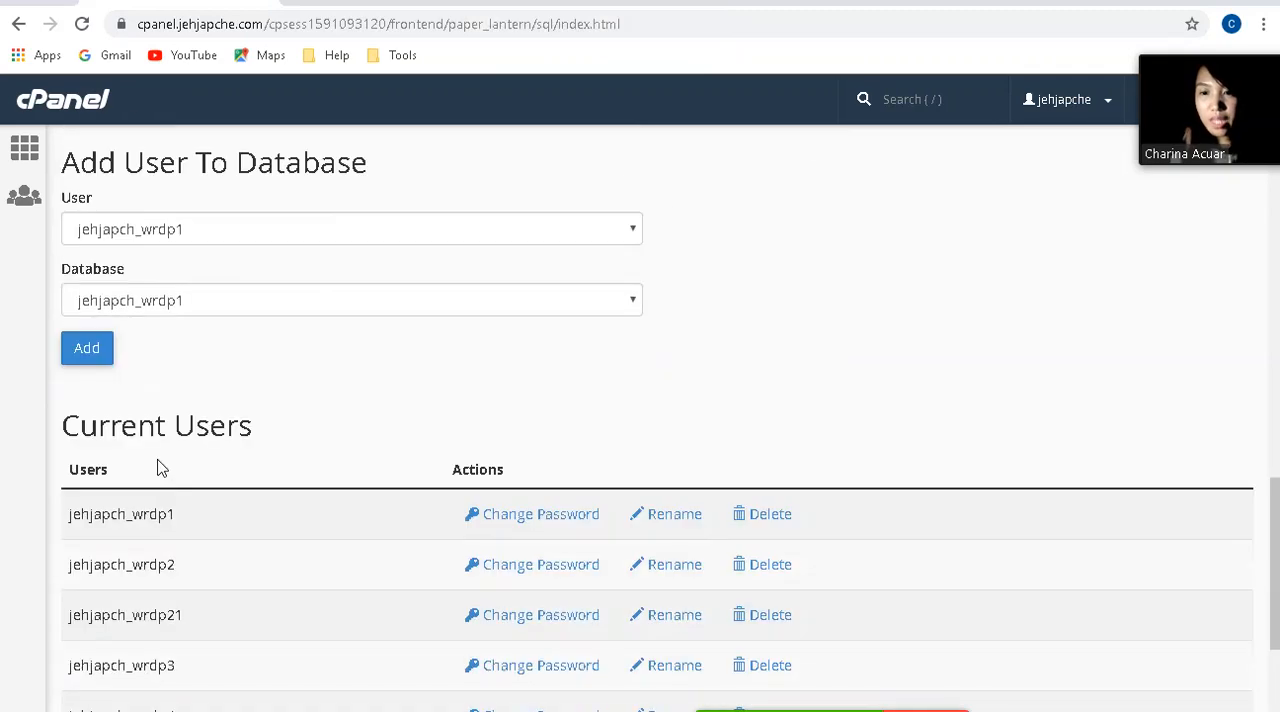
drag(89, 486, 257, 609)
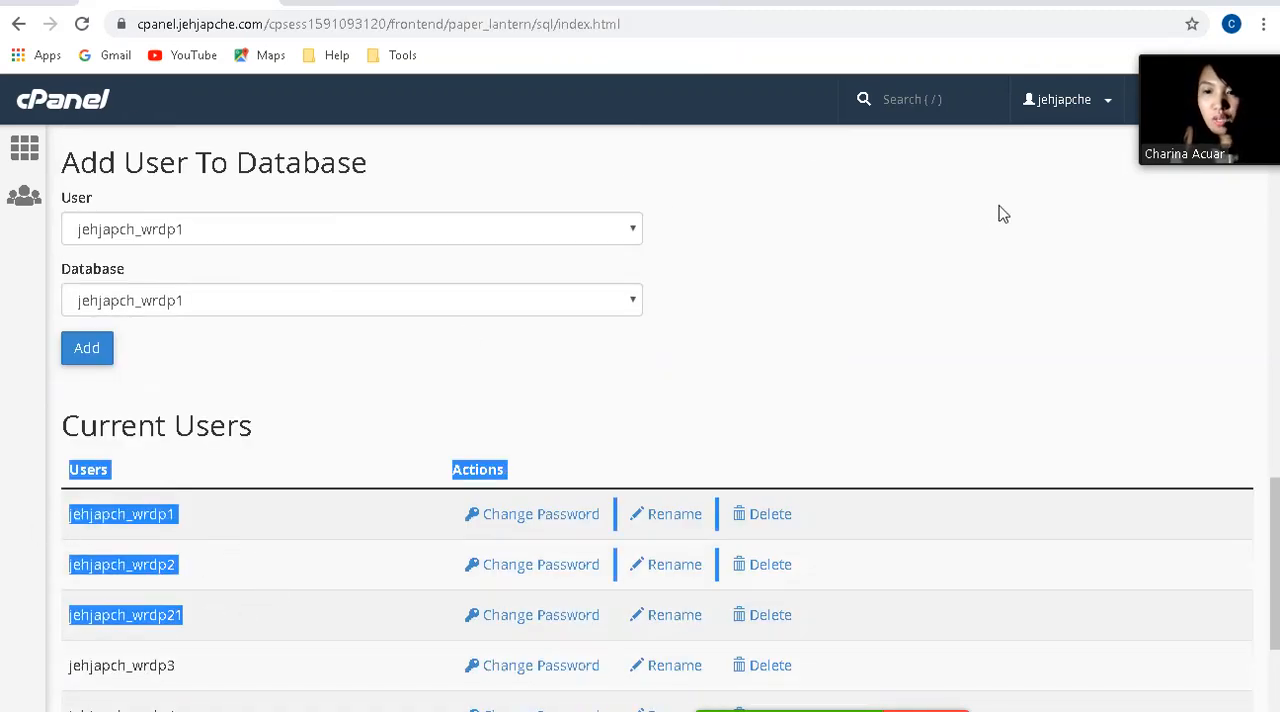
click(940, 246)
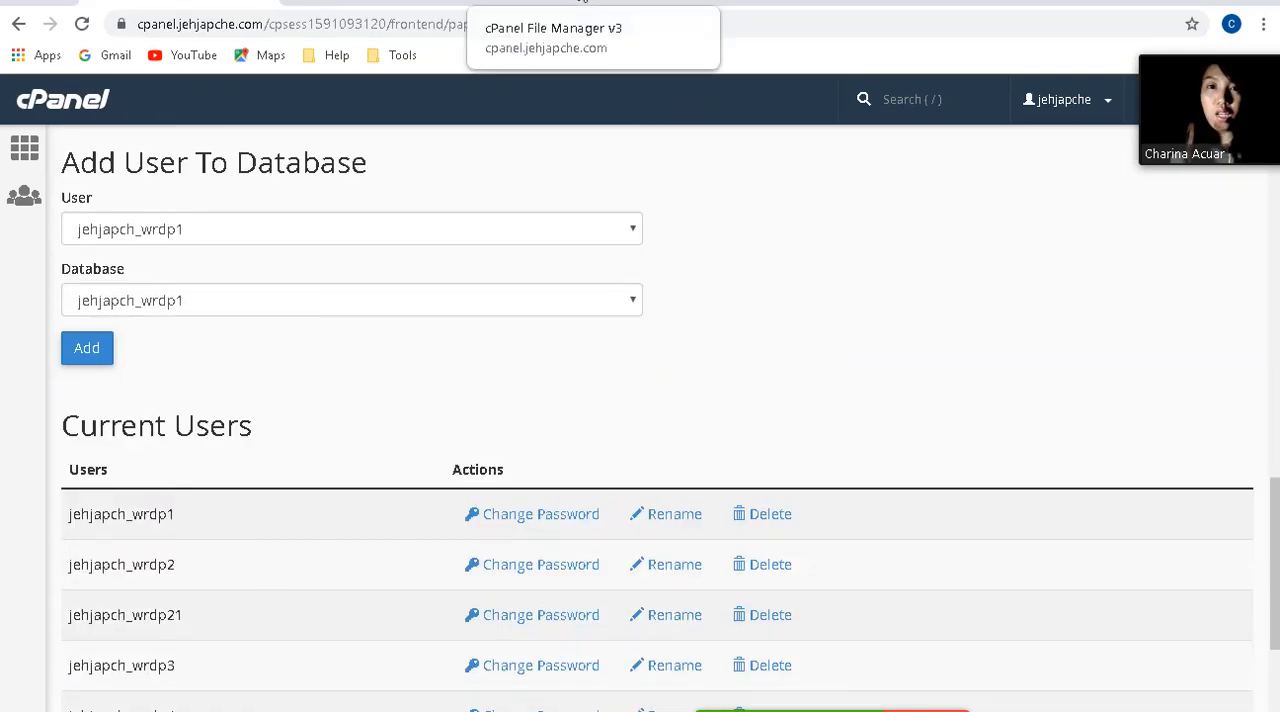
Step: Switch back to File Manager, reload the test folder and locate the wp-config files in it
click(760, 3)
scroll(427, 403, down, 2)
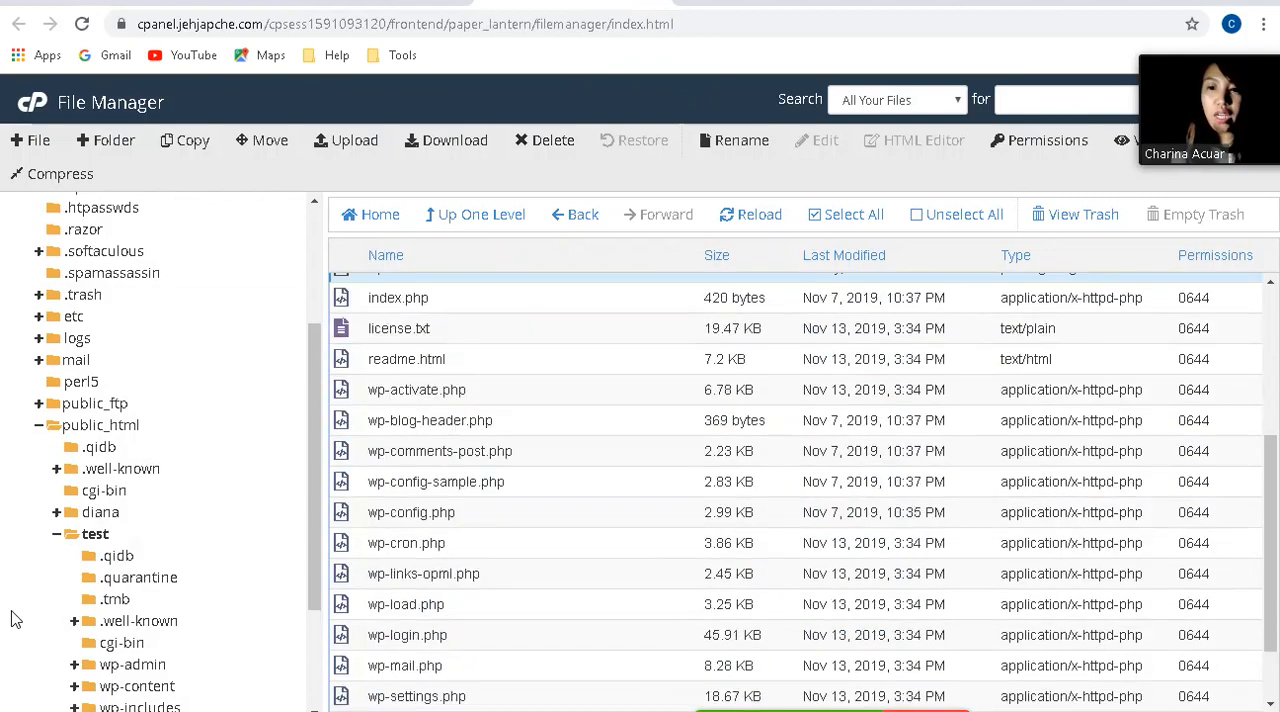
click(97, 533)
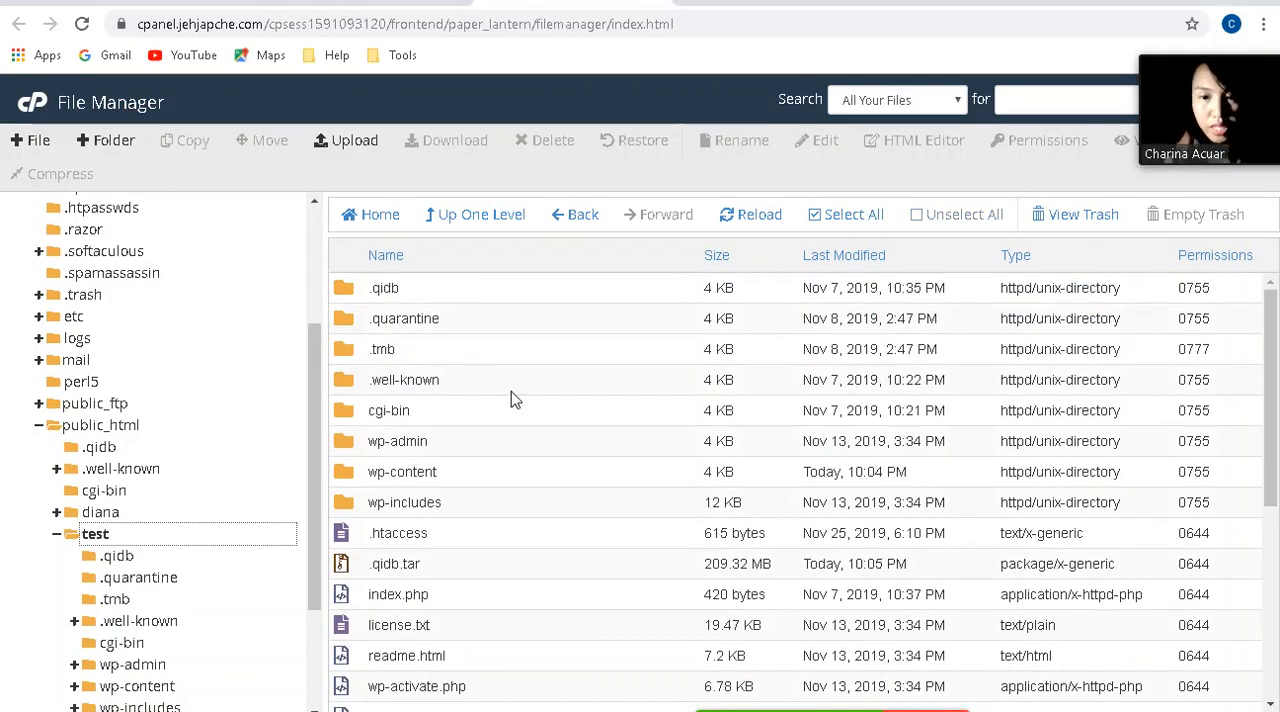
scroll(514, 400, down, 3)
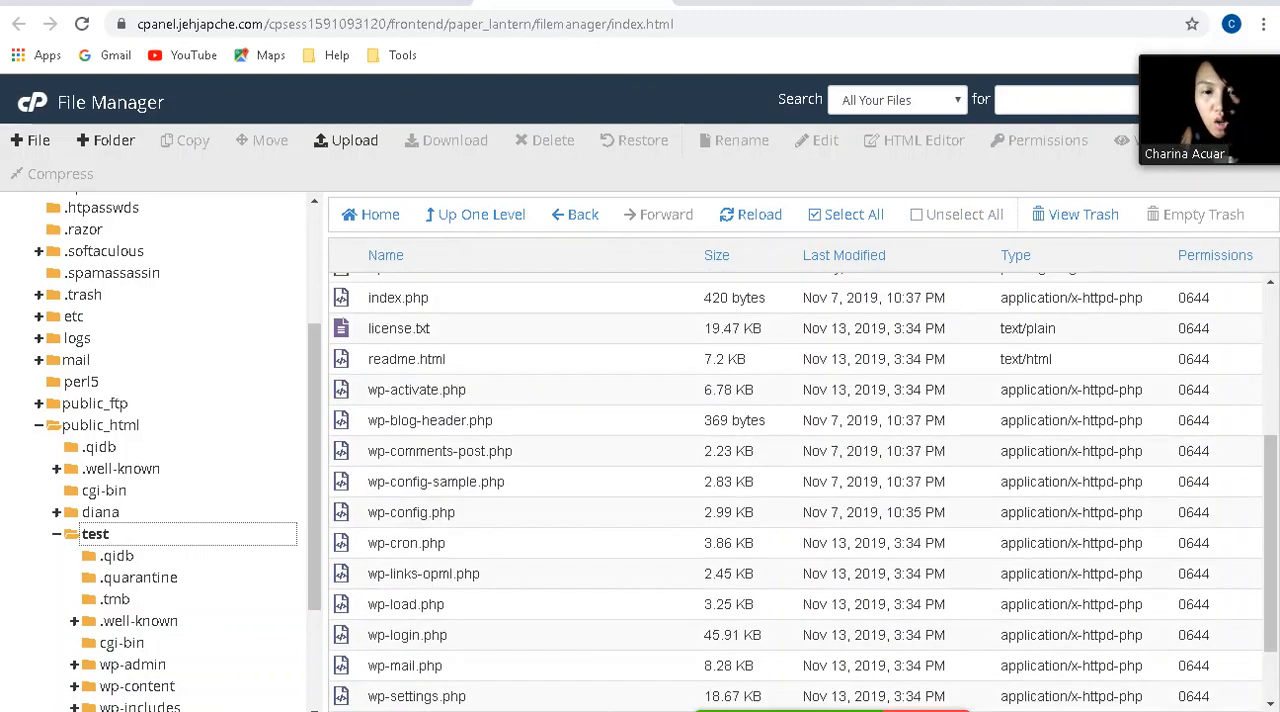
Step: Switch to Notepad, add wp-config.php on a new line below the topic list, highlight it and minimize the notes
key(alt+Tab)
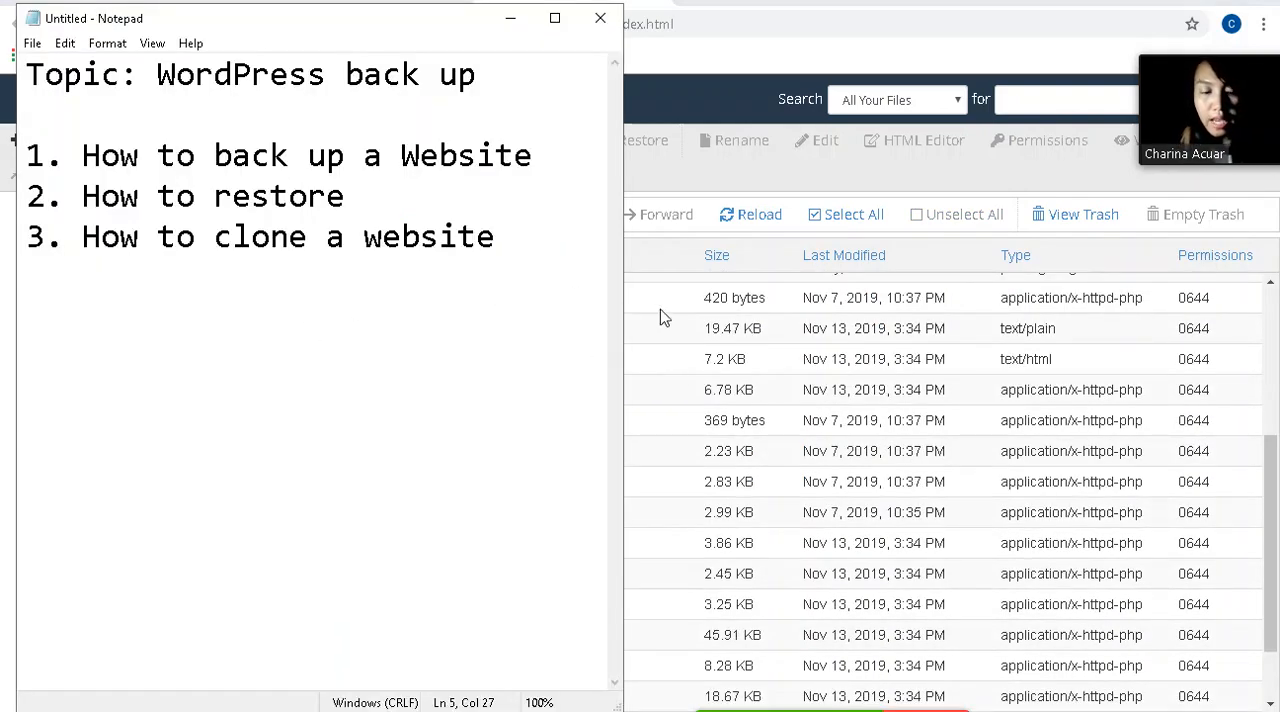
key(Return)
key(Return)
text(qp)
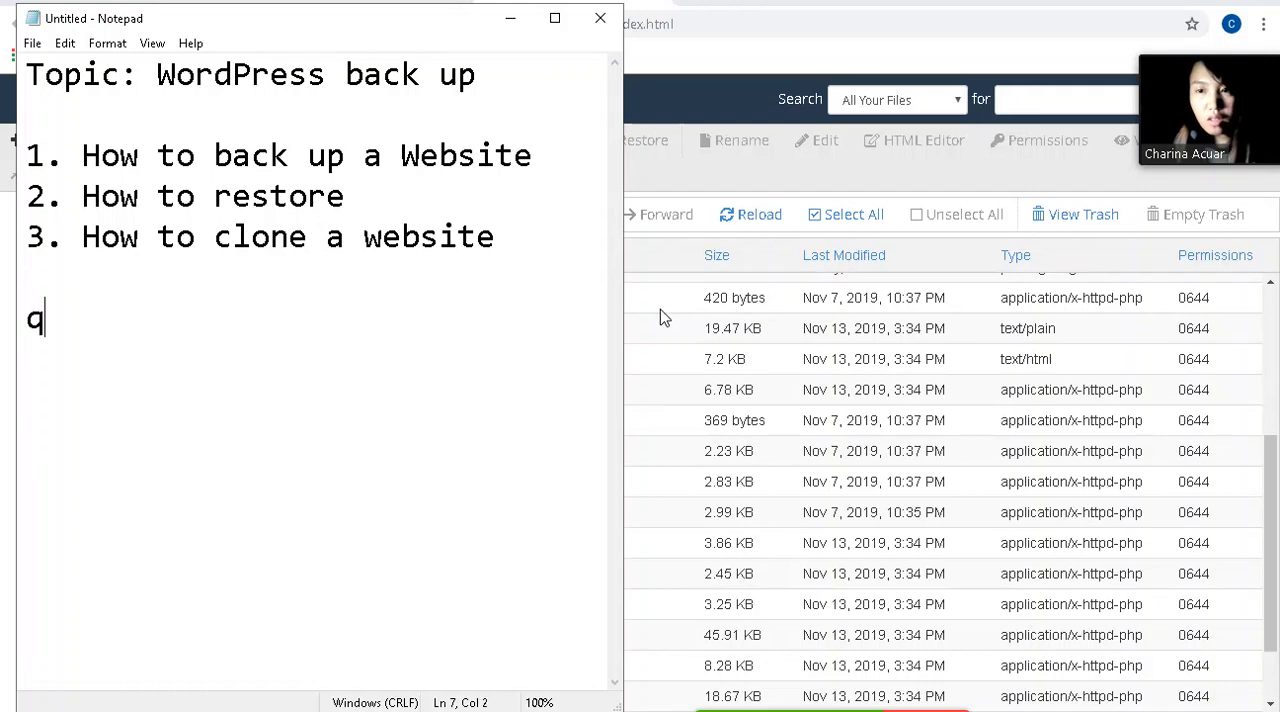
key(BackSpace)
key(BackSpace)
text(wp-)
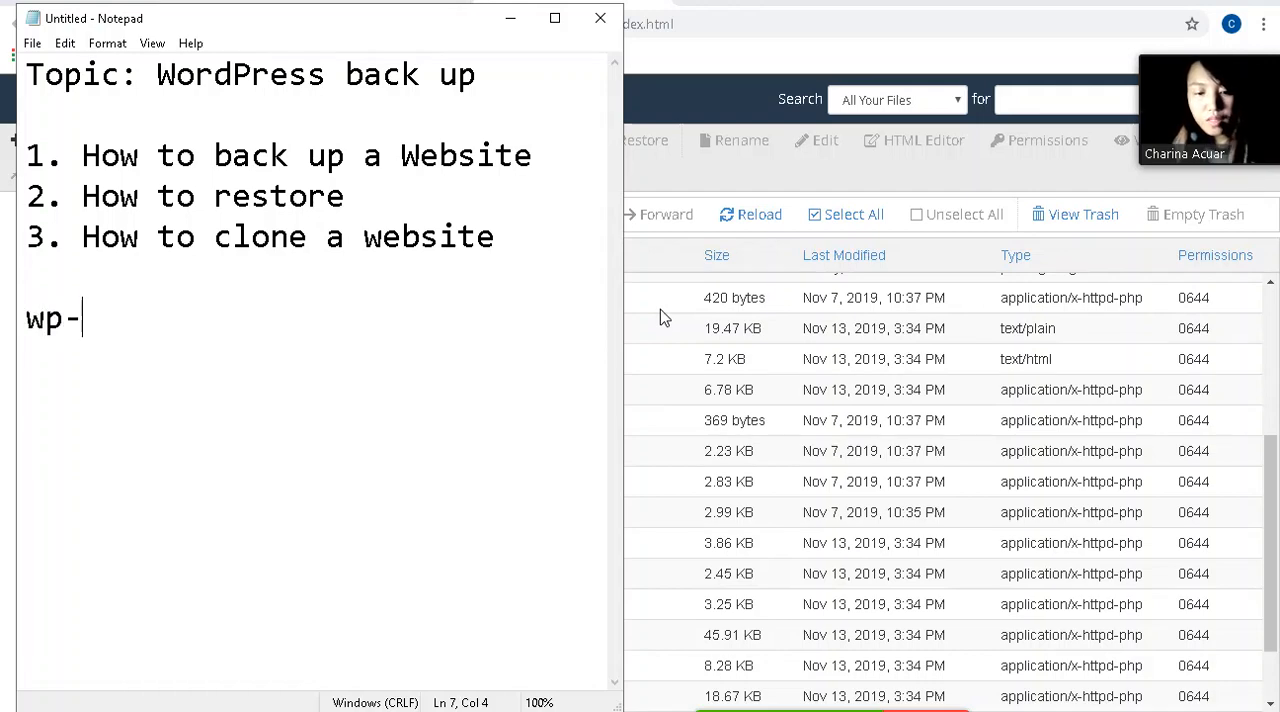
text(config.php)
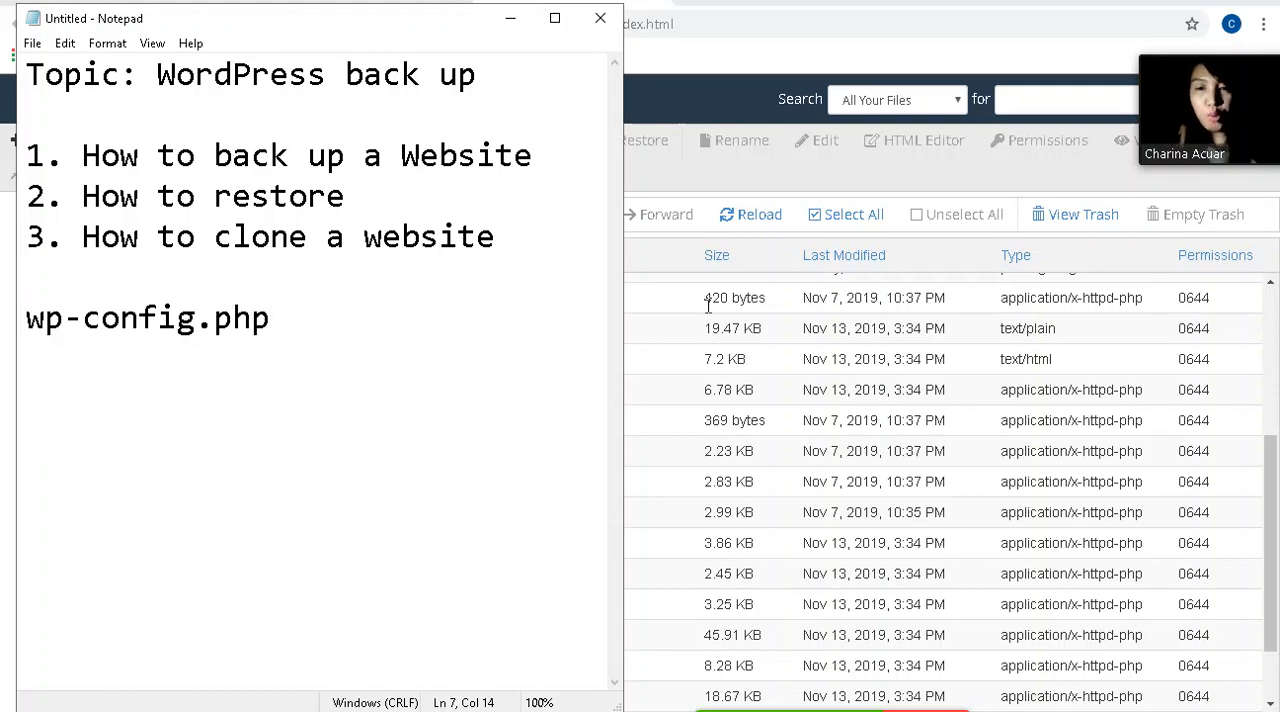
key(shift+Home)
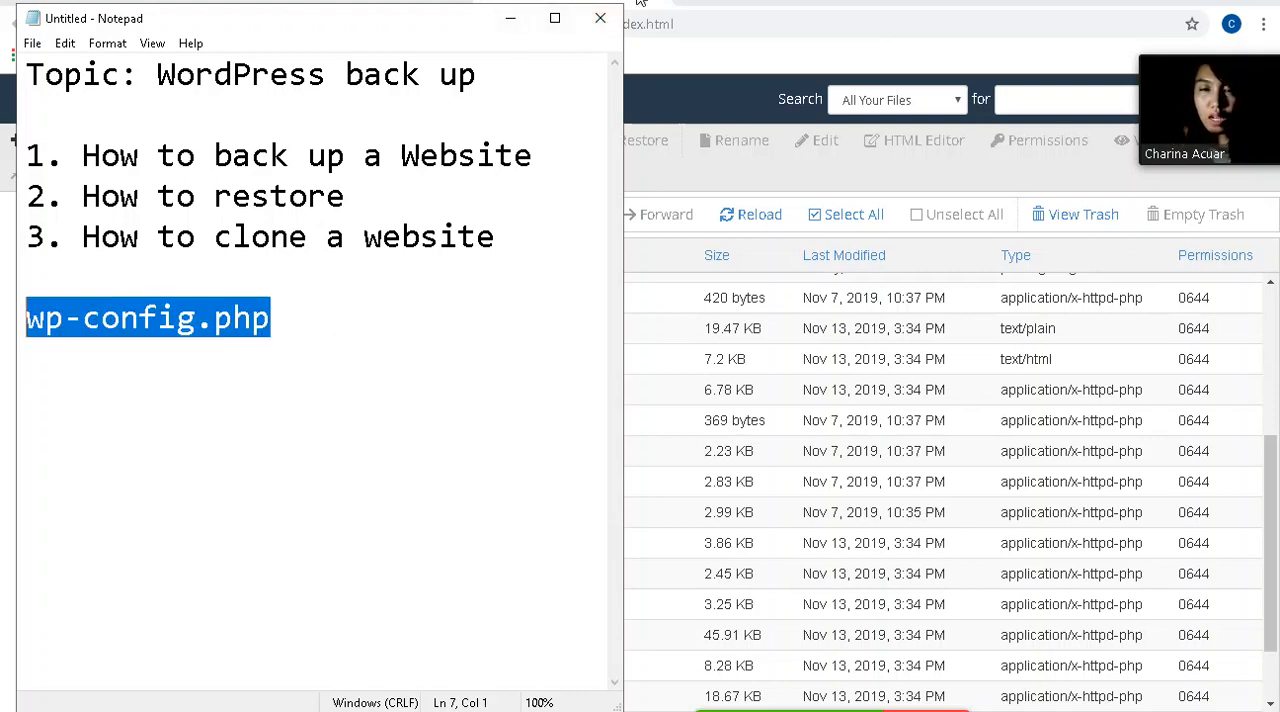
click(510, 18)
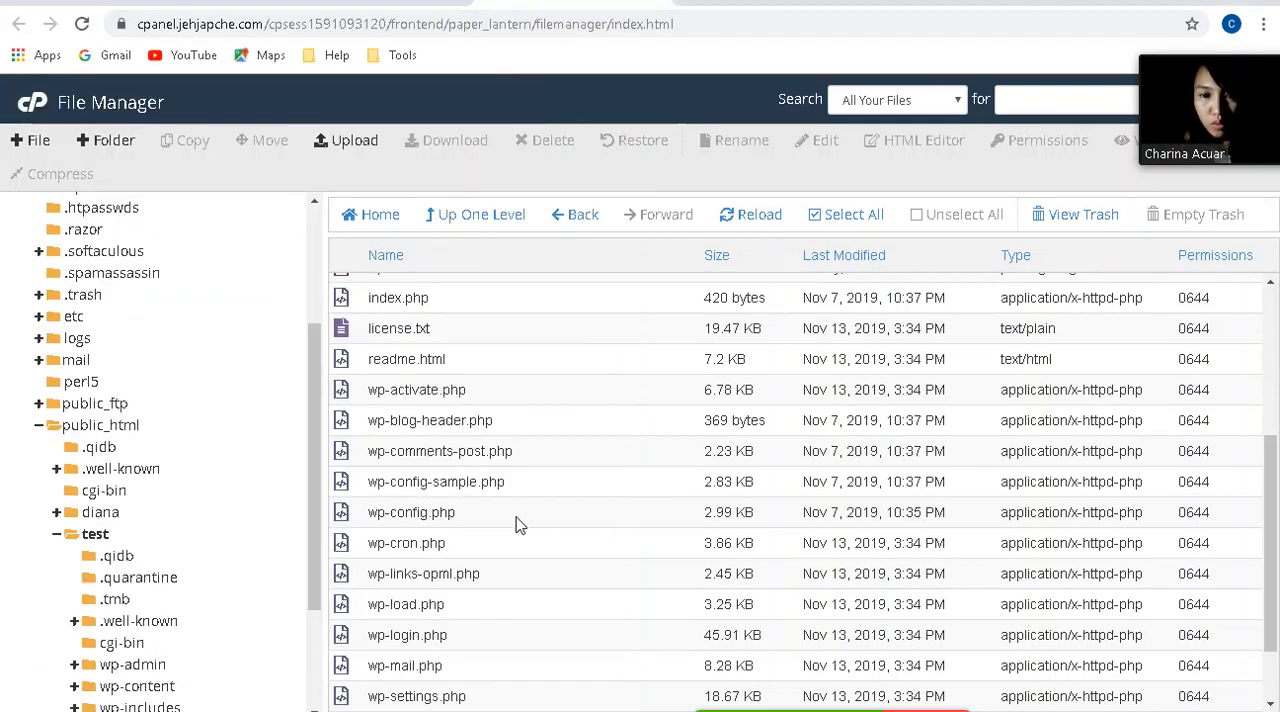
Step: Open wp-config.php from the test folder in the code editor, accepting the character encoding check
click(461, 520)
right_click(461, 523)
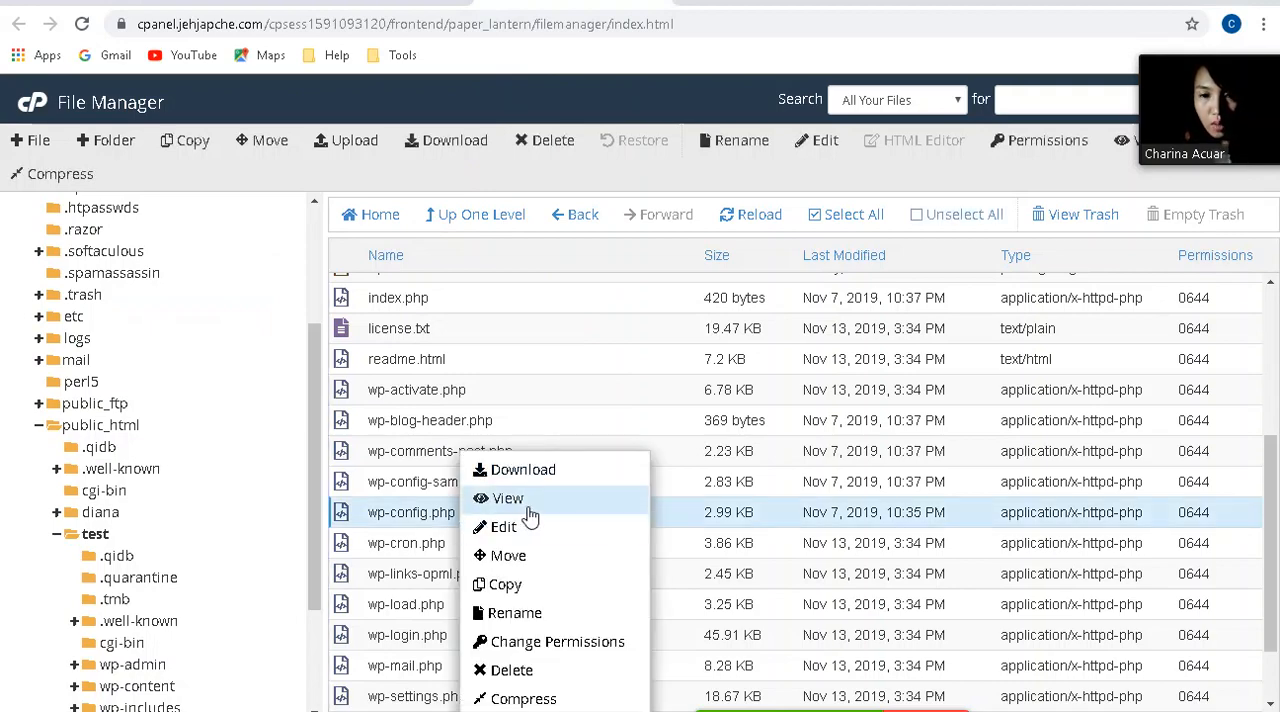
click(396, 516)
right_click(393, 516)
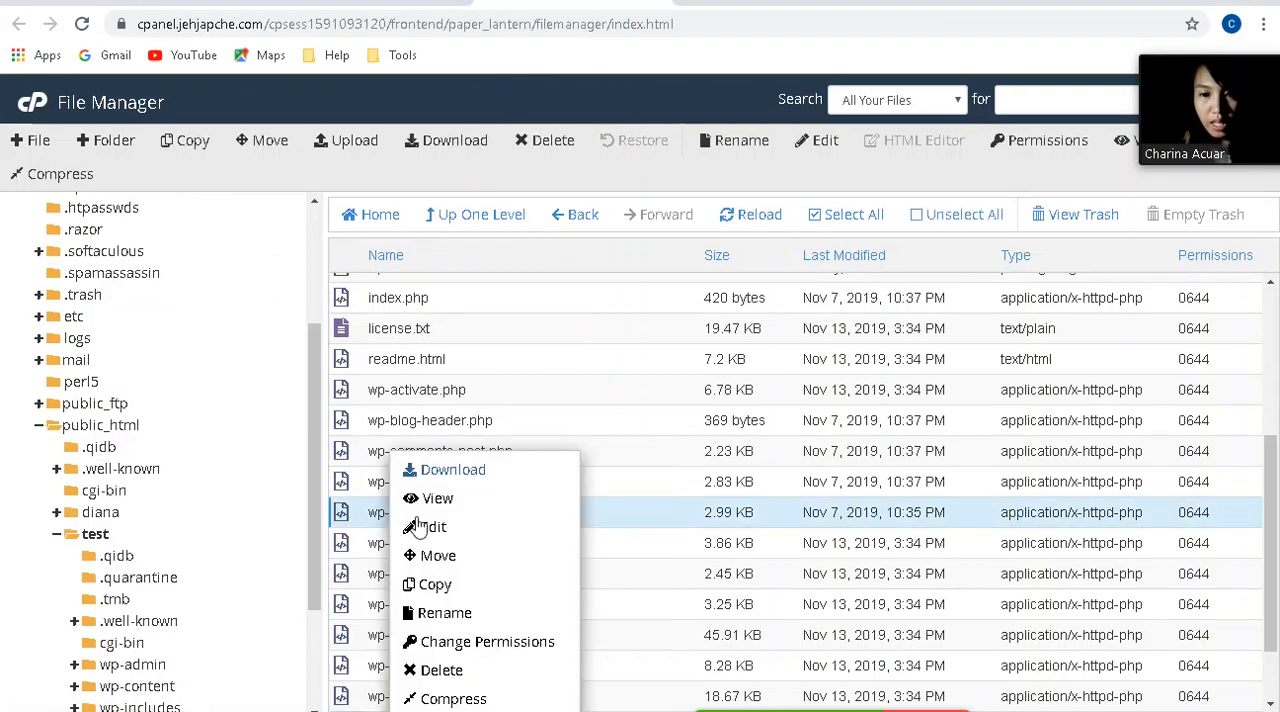
right_click(650, 530)
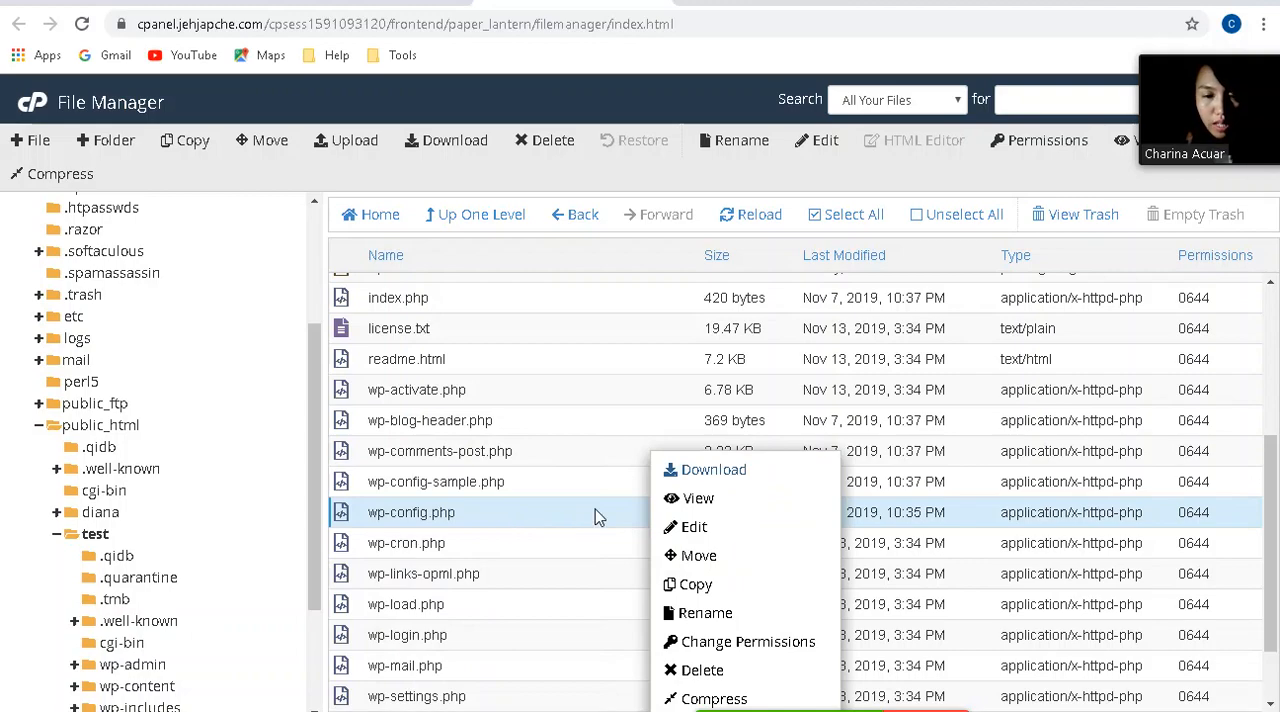
right_click(433, 522)
click(476, 527)
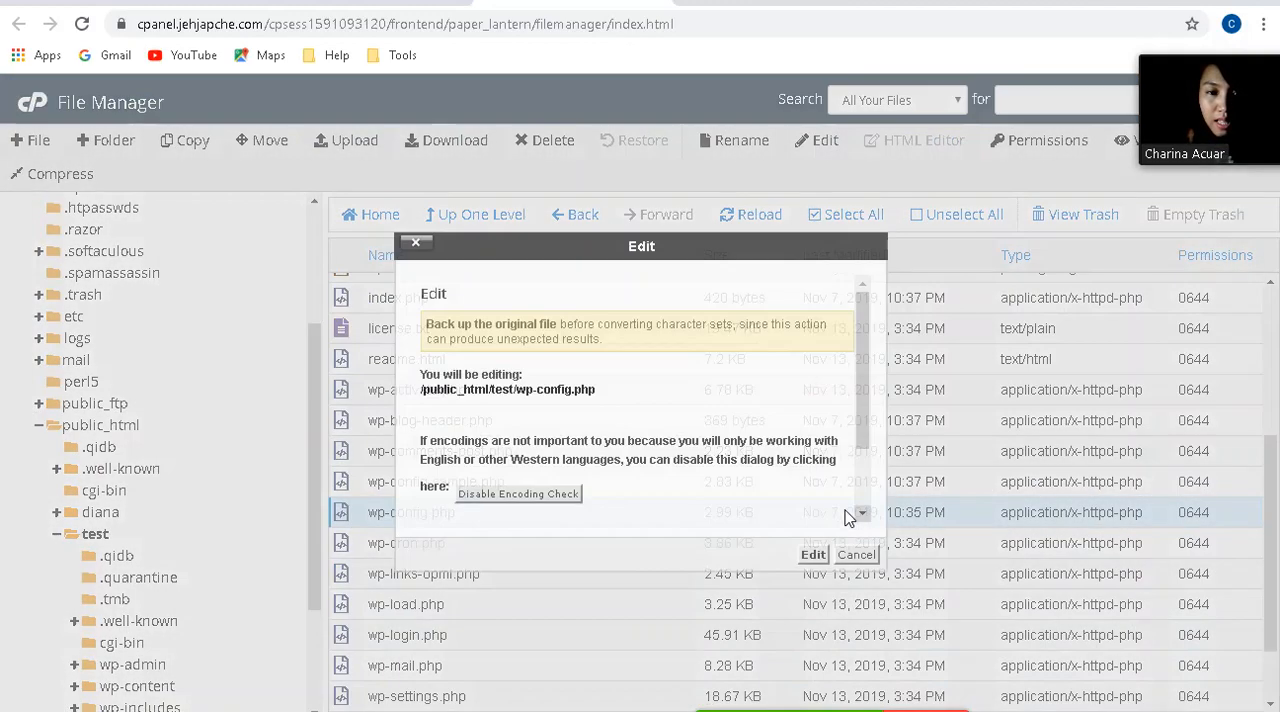
click(812, 560)
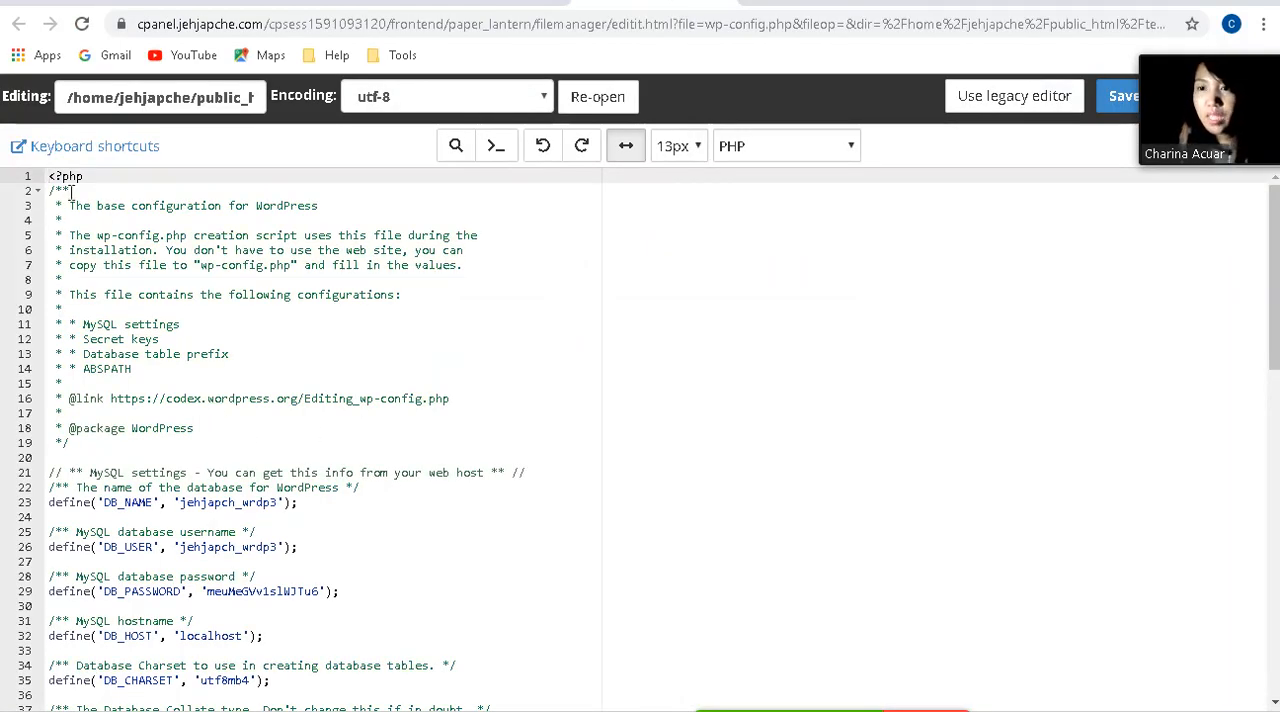
Step: Review the opening comments and the MySQL settings block in wp-config.php
drag(72, 192, 402, 668)
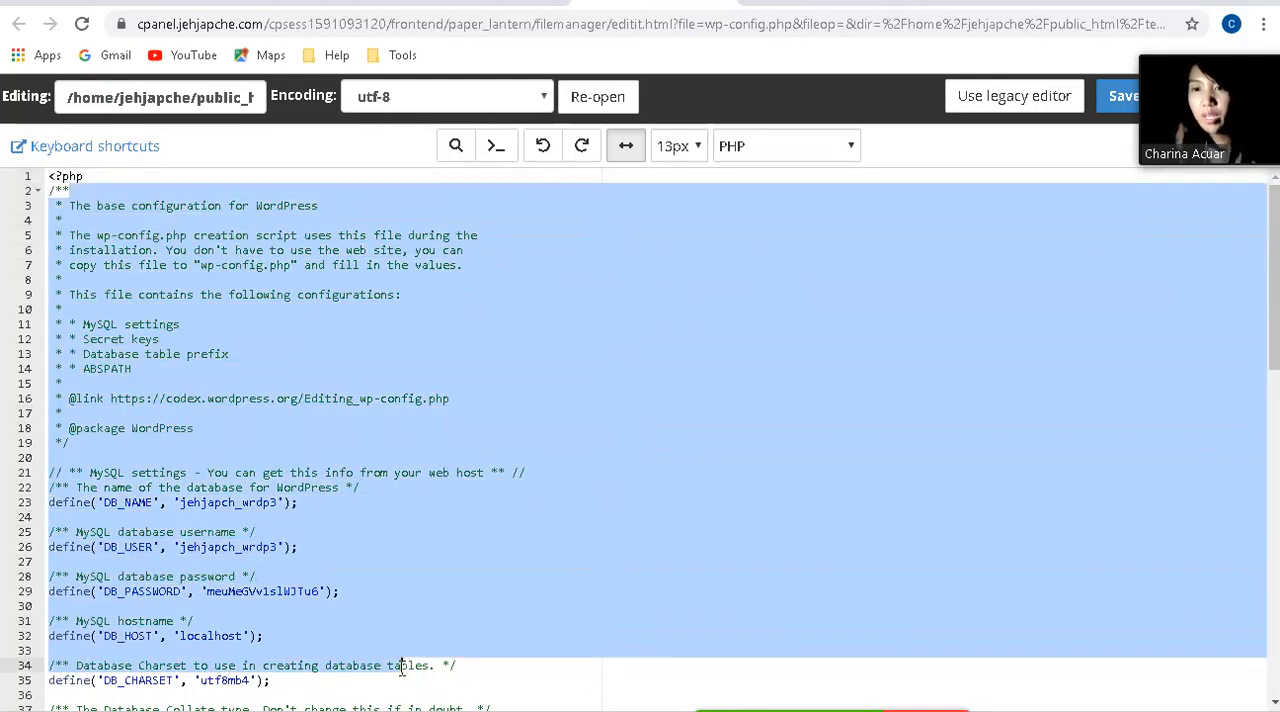
click(460, 390)
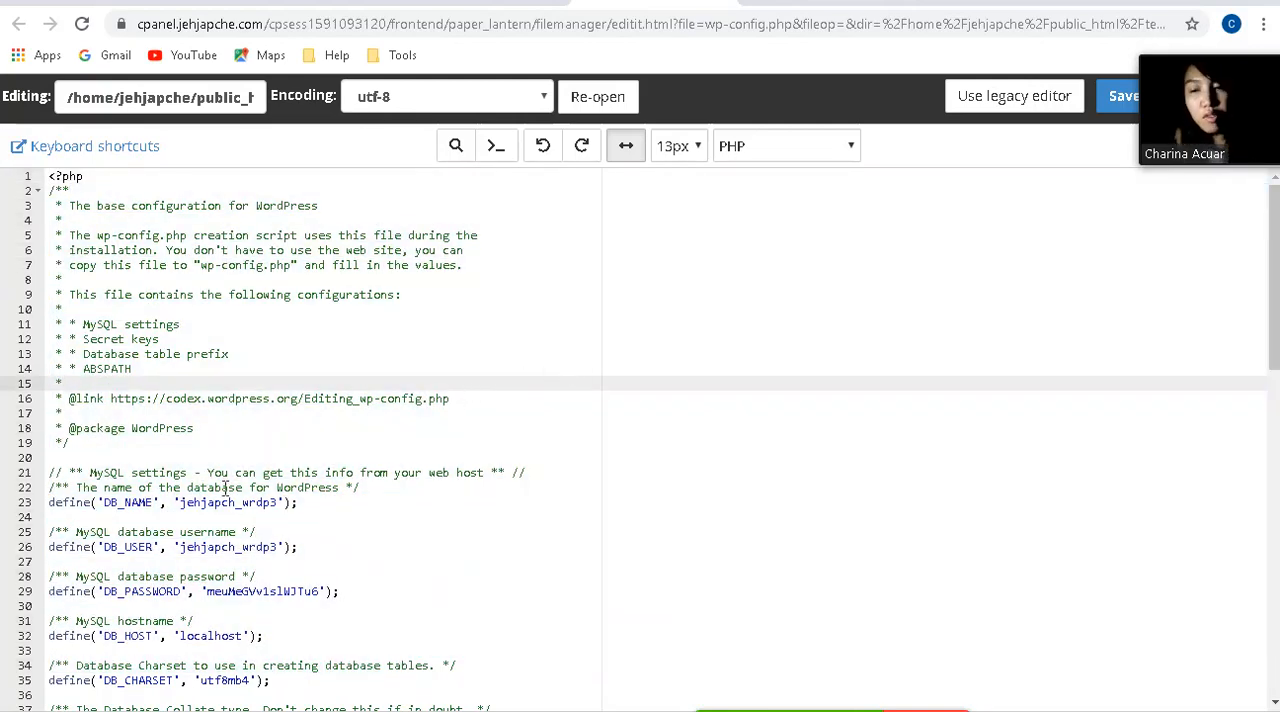
drag(63, 468, 313, 511)
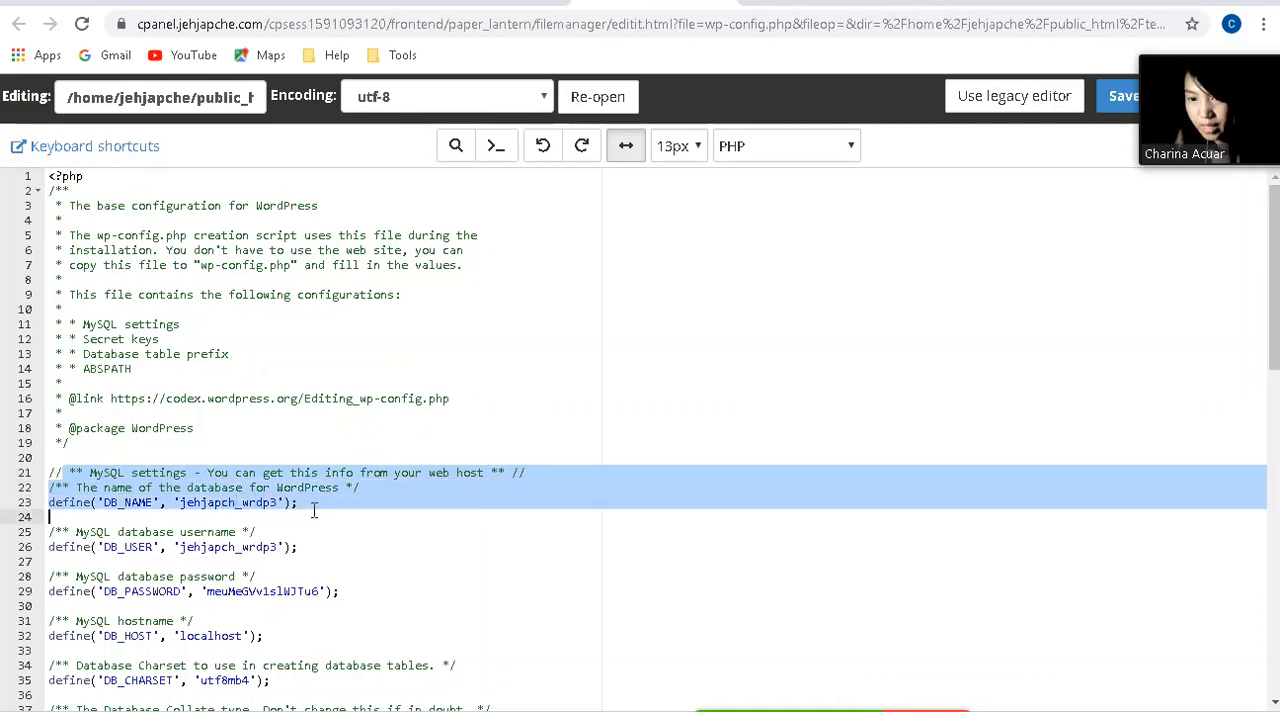
scroll(282, 440, down, 4)
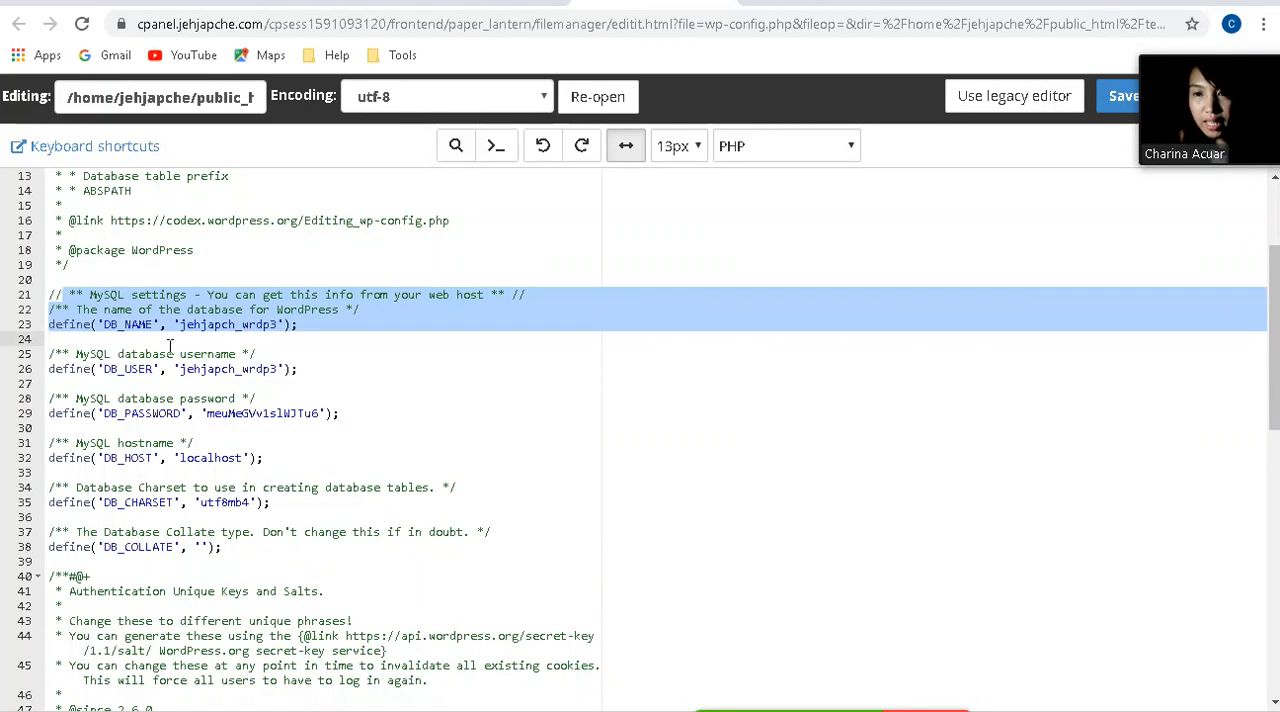
Step: Select the database name value in the DB_NAME definition of wp-config.php
click(109, 335)
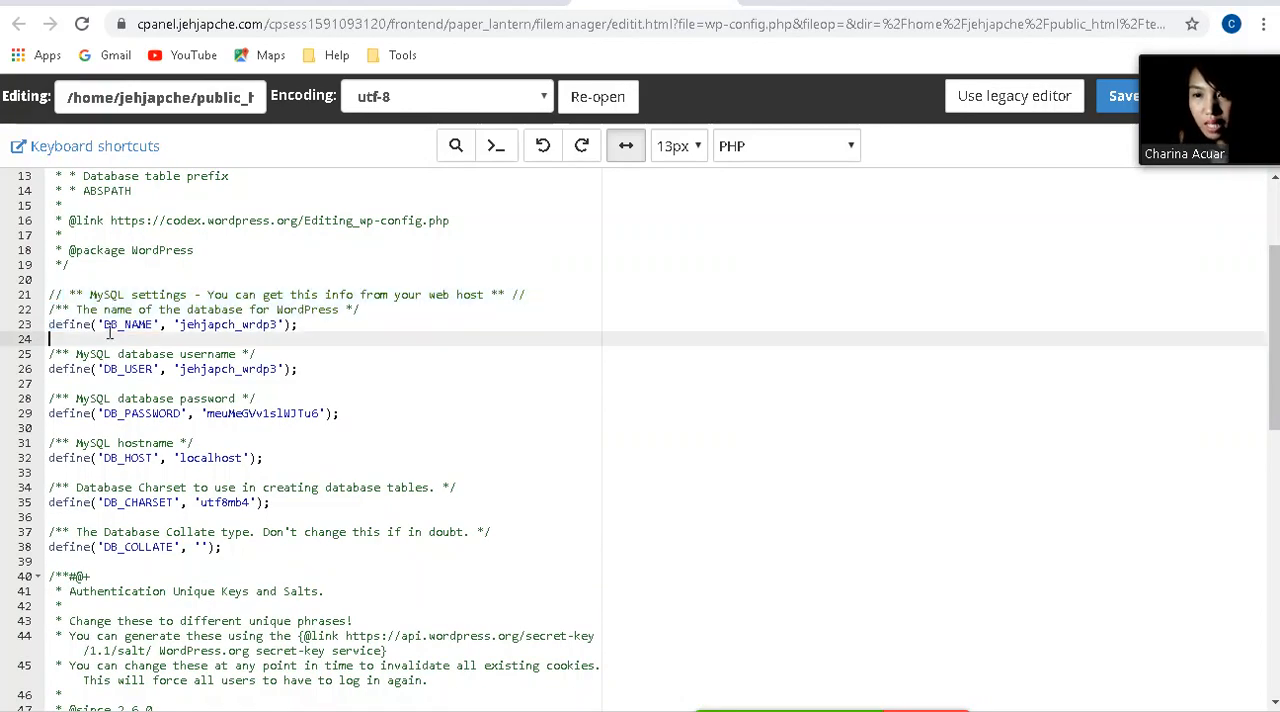
drag(104, 324, 285, 330)
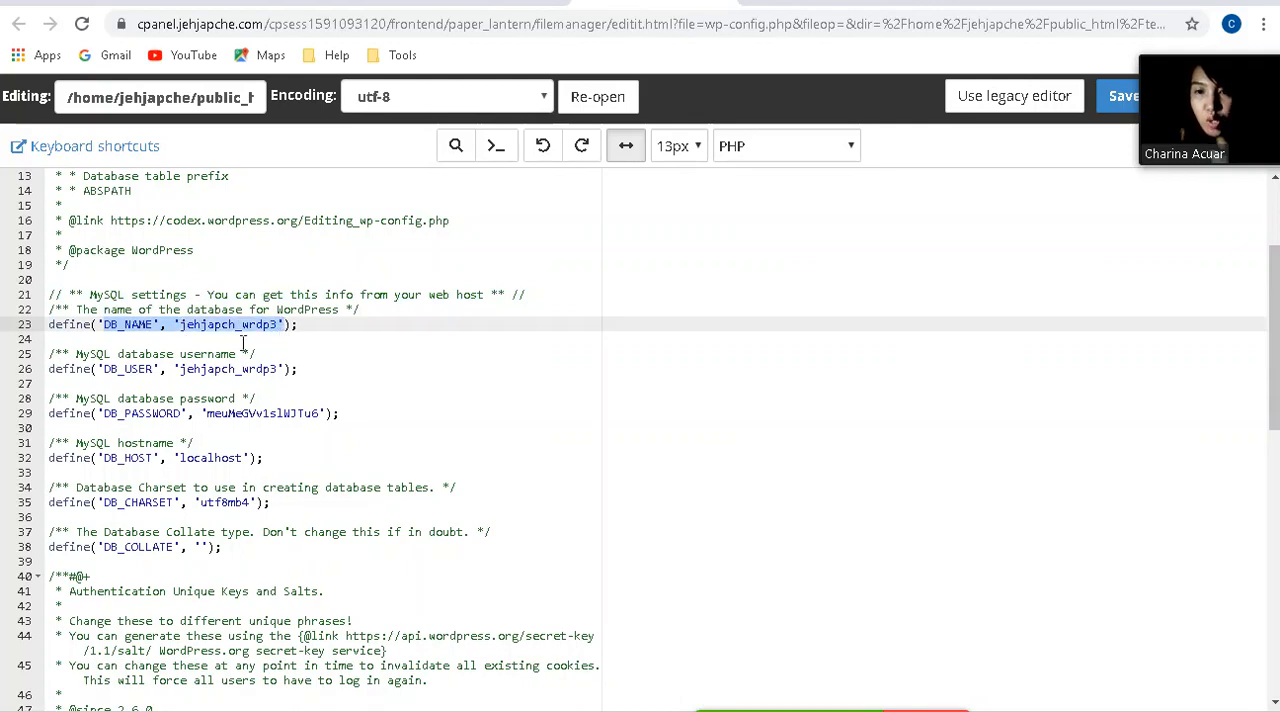
click(199, 334)
double_click(183, 325)
key(ctrl+c)
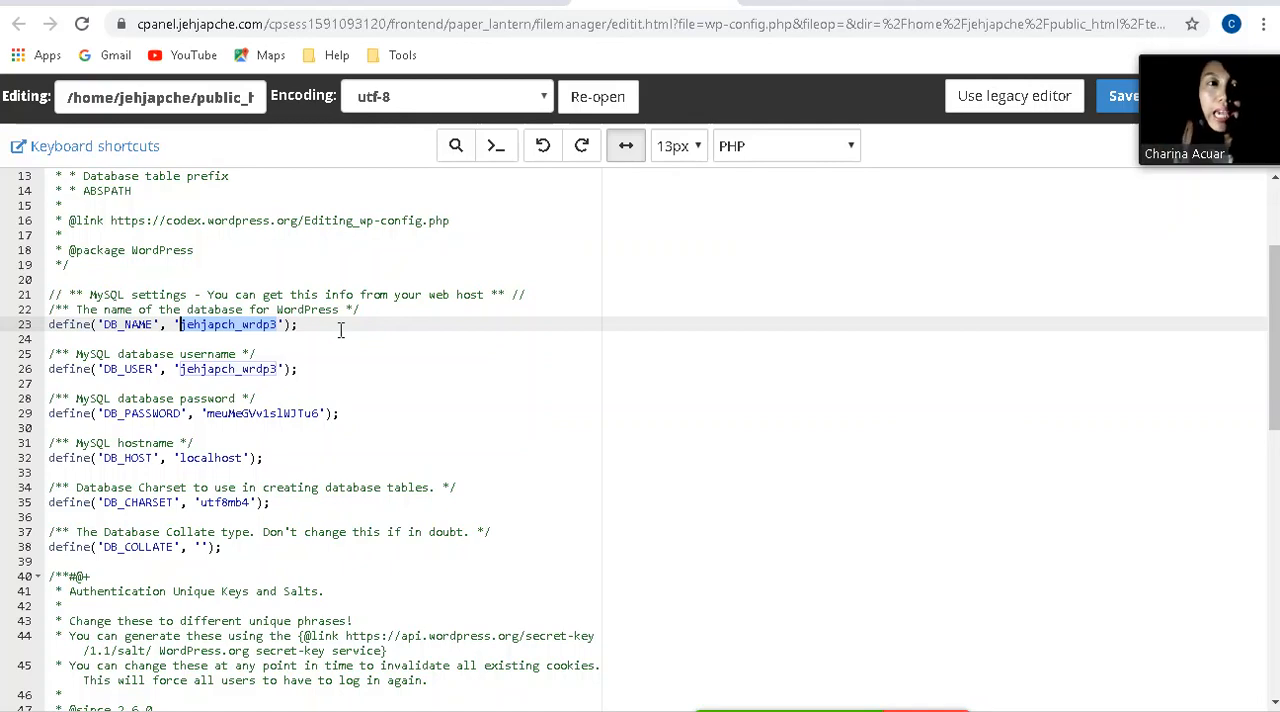
mouse_move(1278, 256)
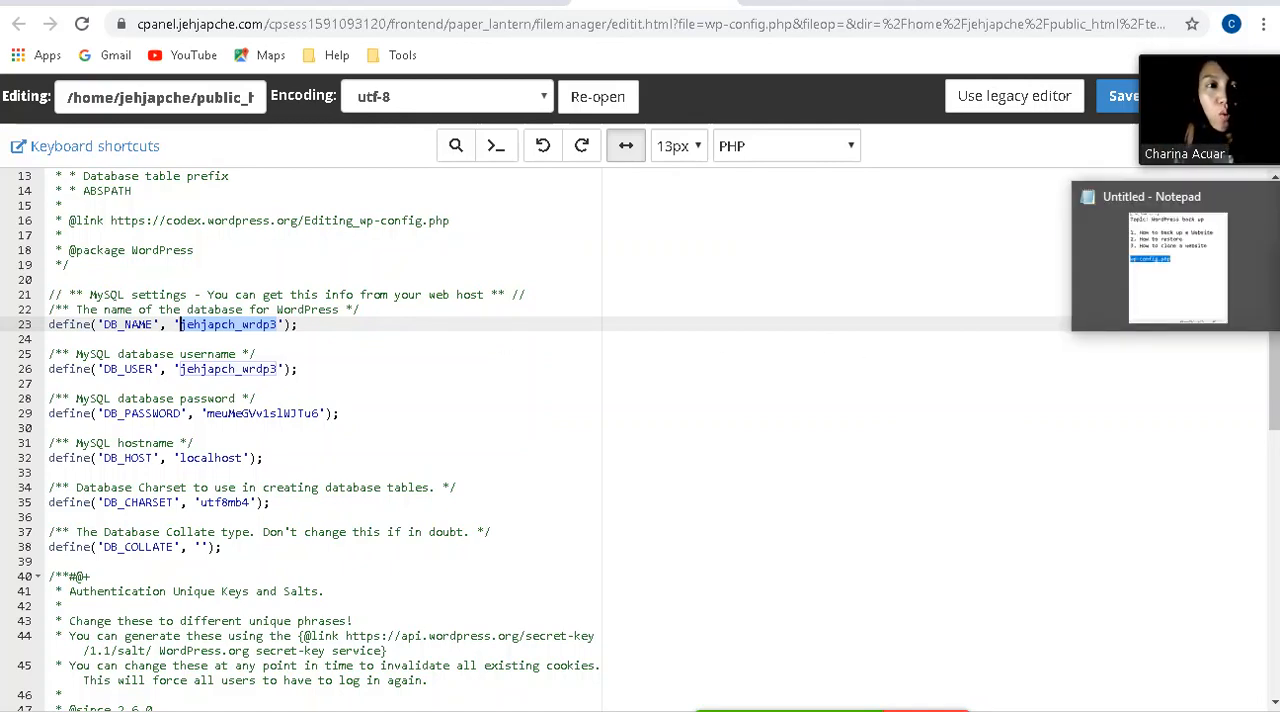
Step: Switch to Notepad, append a colon and the database name jehjapch_wrdp3 after wp-config.php, start a new line and minimize the notes
click(1200, 266)
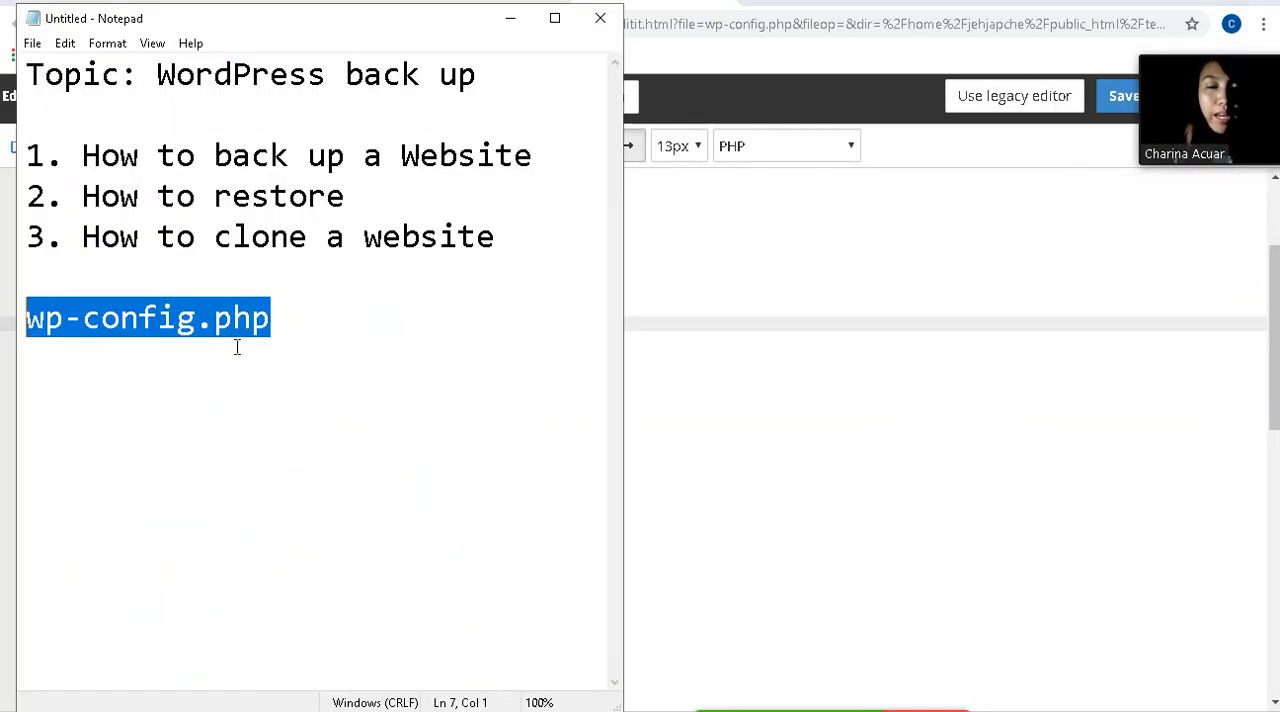
click(352, 310)
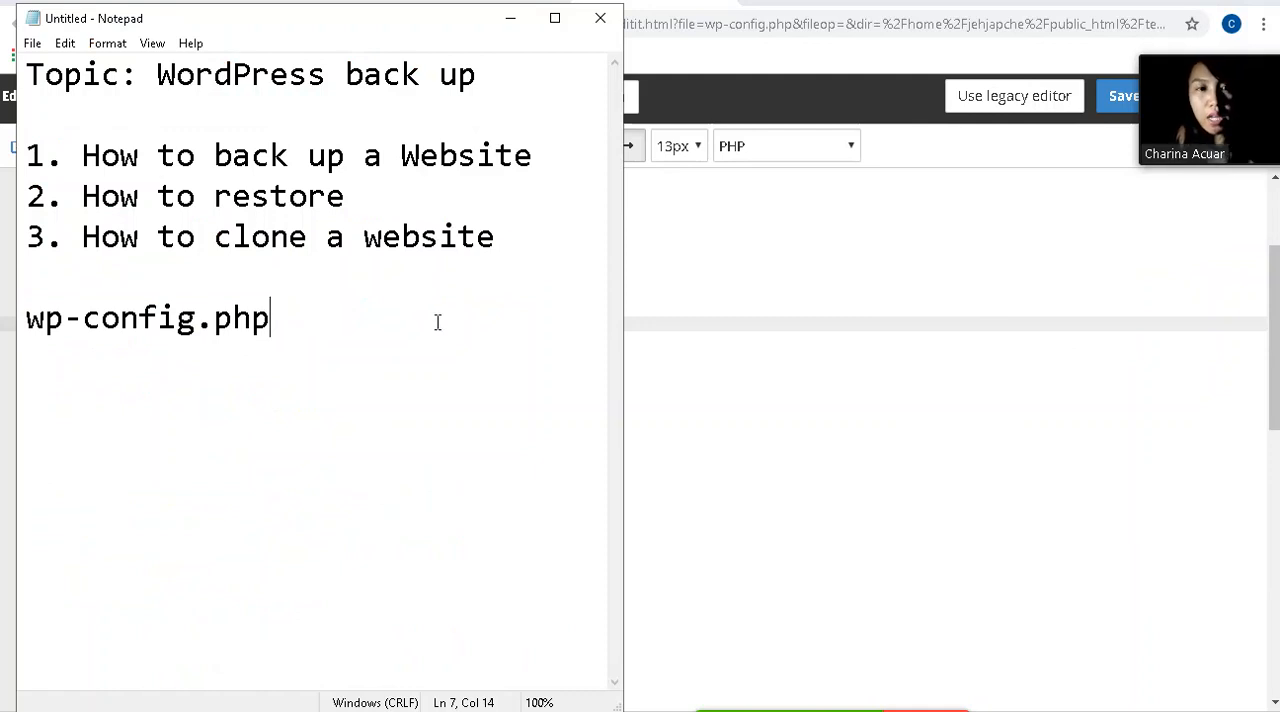
text(:)
key(ctrl+v)
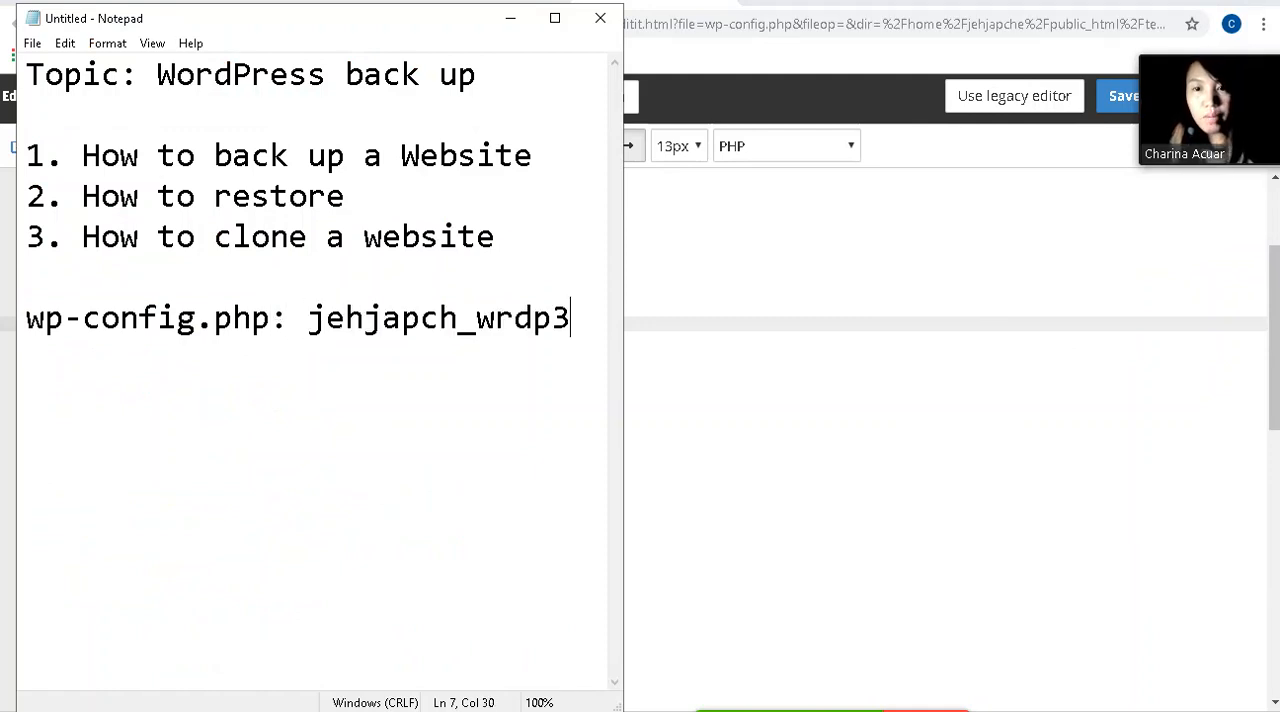
key(Return)
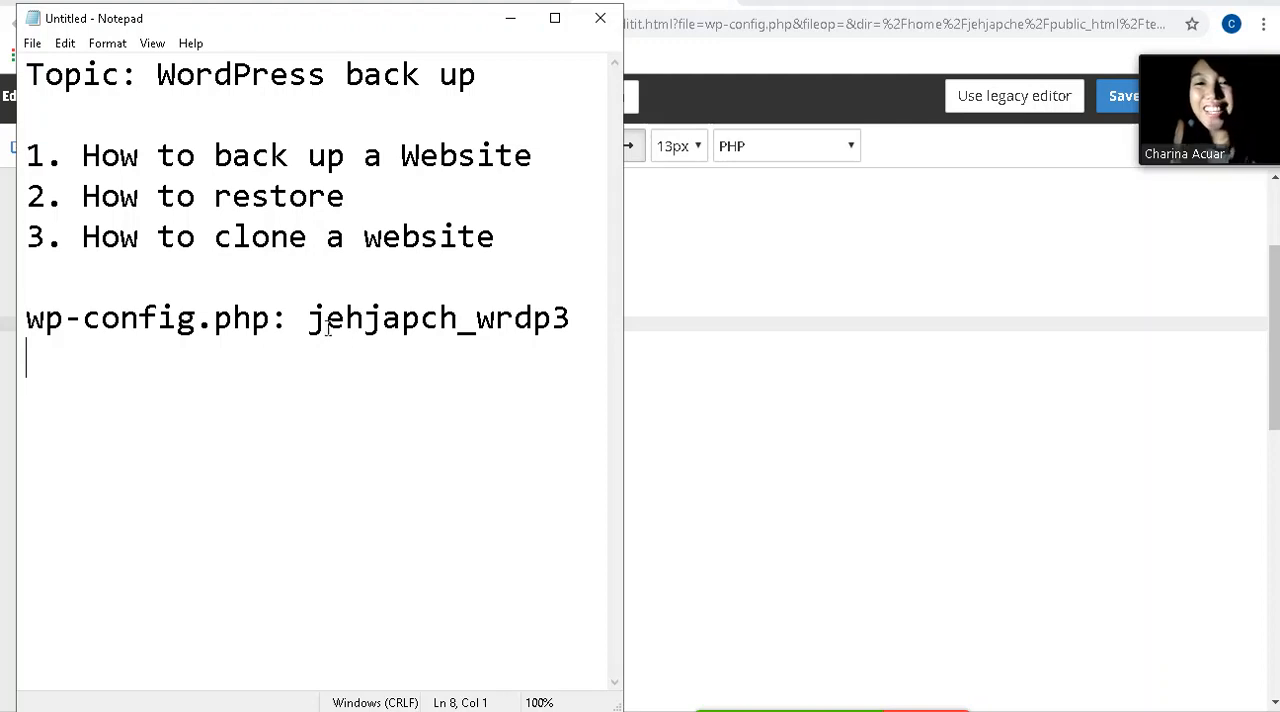
drag(308, 320, 598, 321)
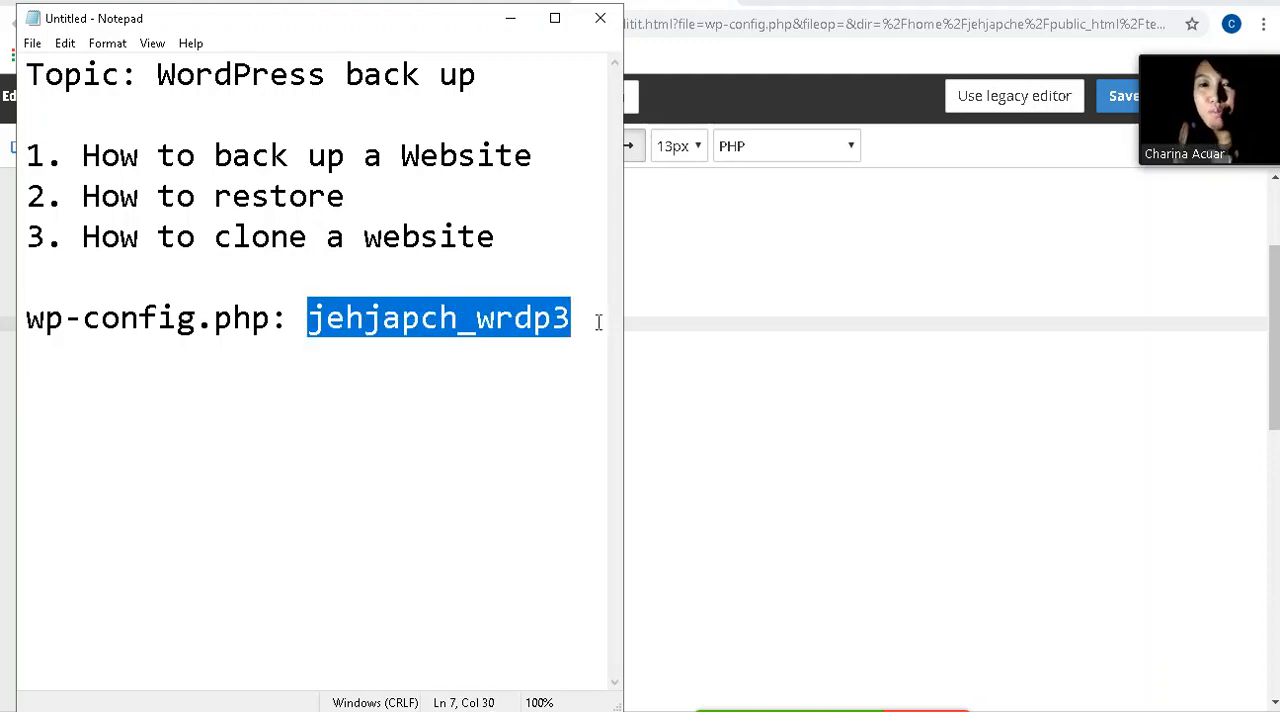
click(382, 338)
drag(290, 320, 573, 322)
click(517, 323)
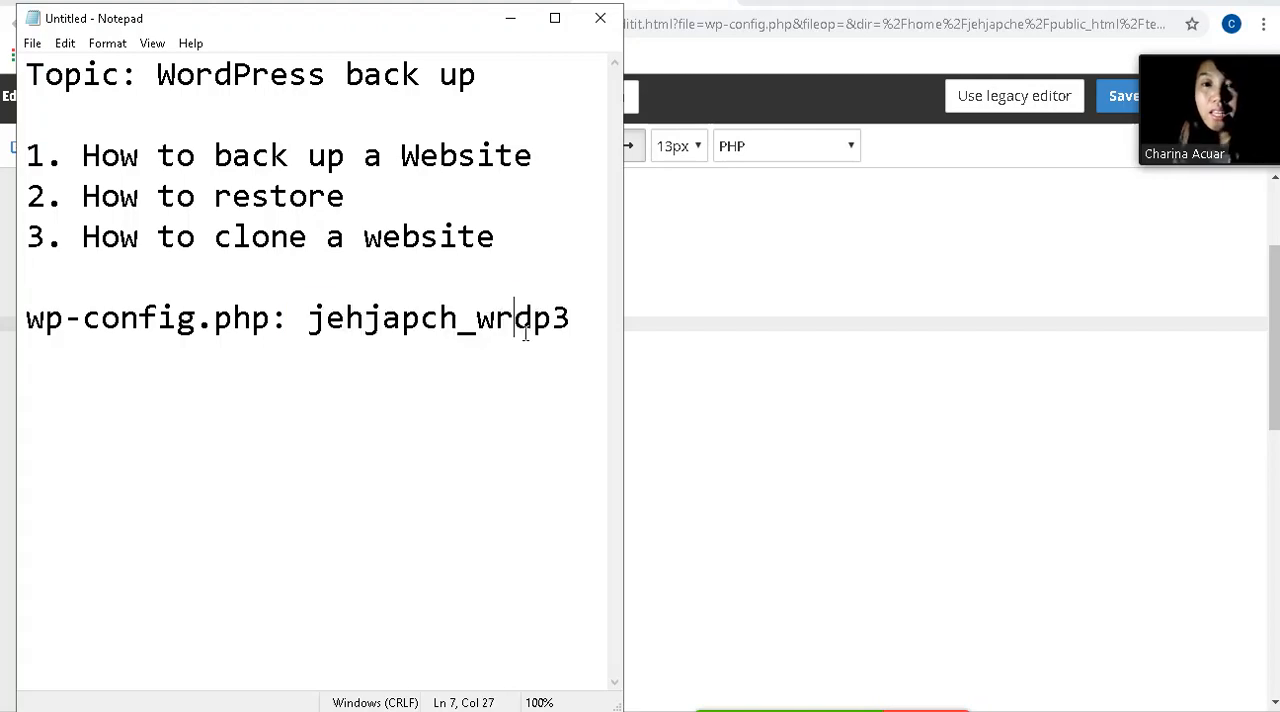
click(507, 22)
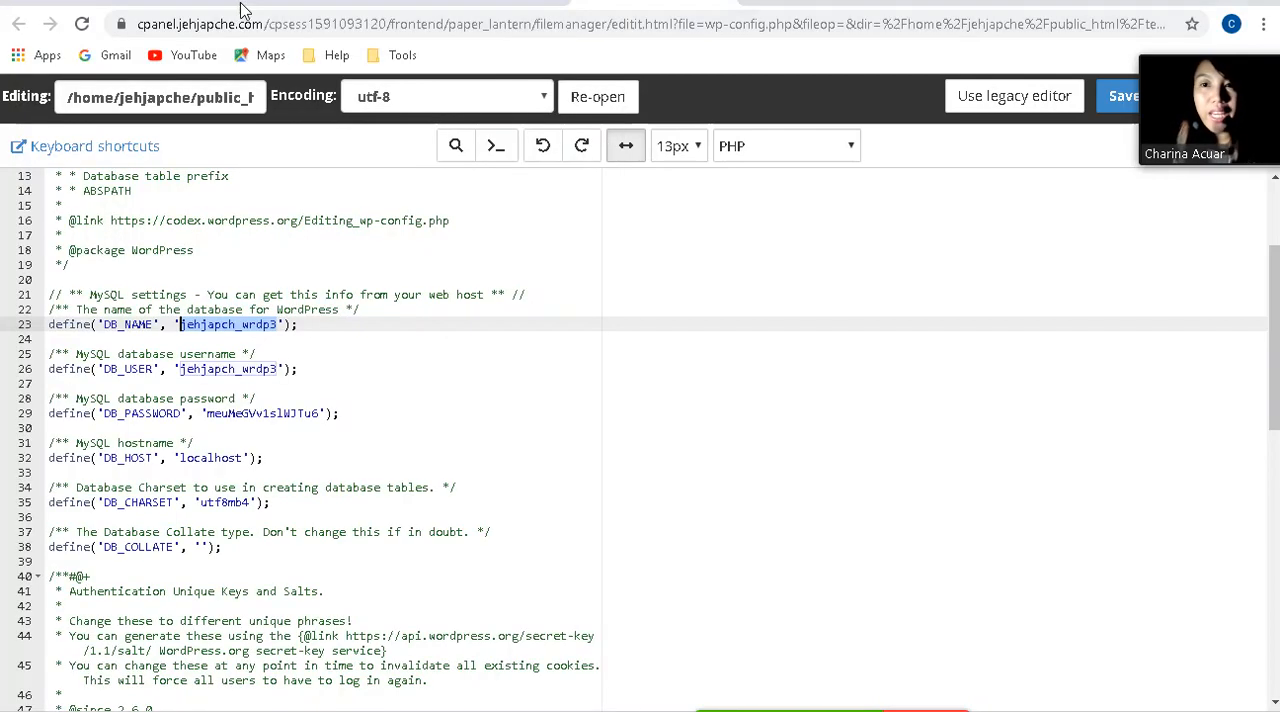
Step: Look over the MySQL Databases page in cPanel and reselect the database name jehjapch_wrdp3 in the Notepad notes
click(267, 2)
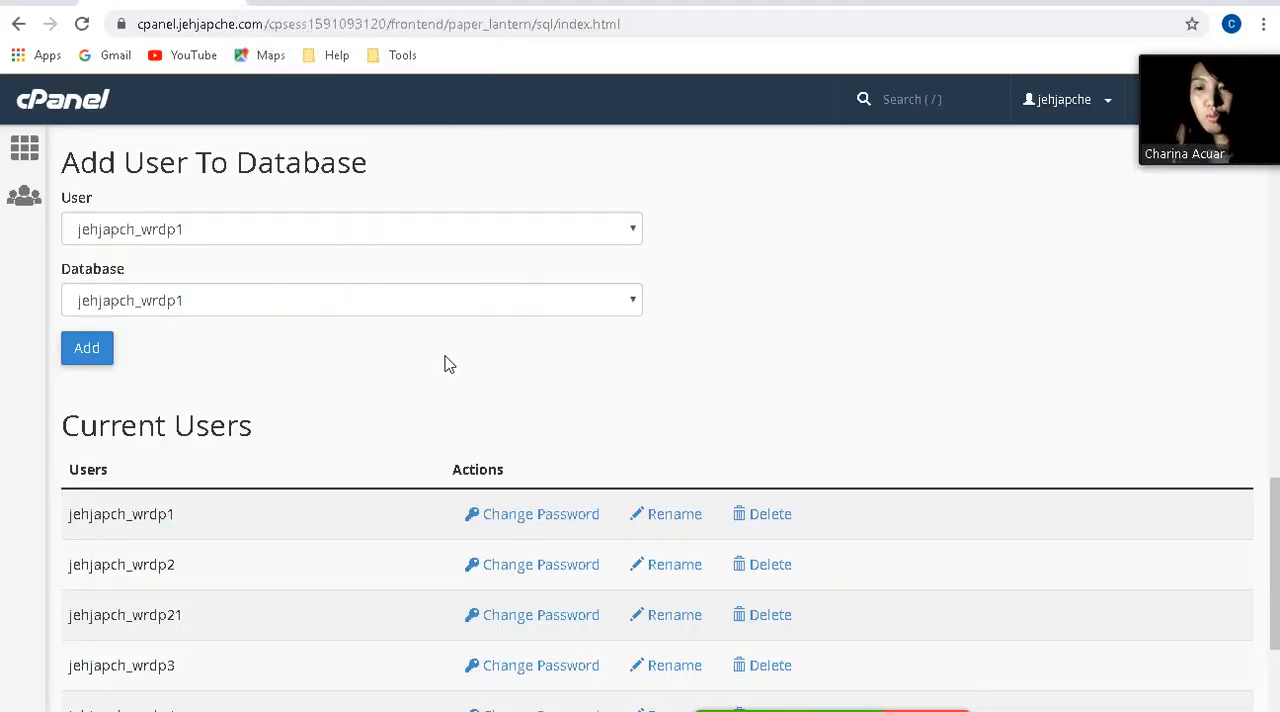
scroll(389, 460, down, 3)
scroll(389, 455, up, 6)
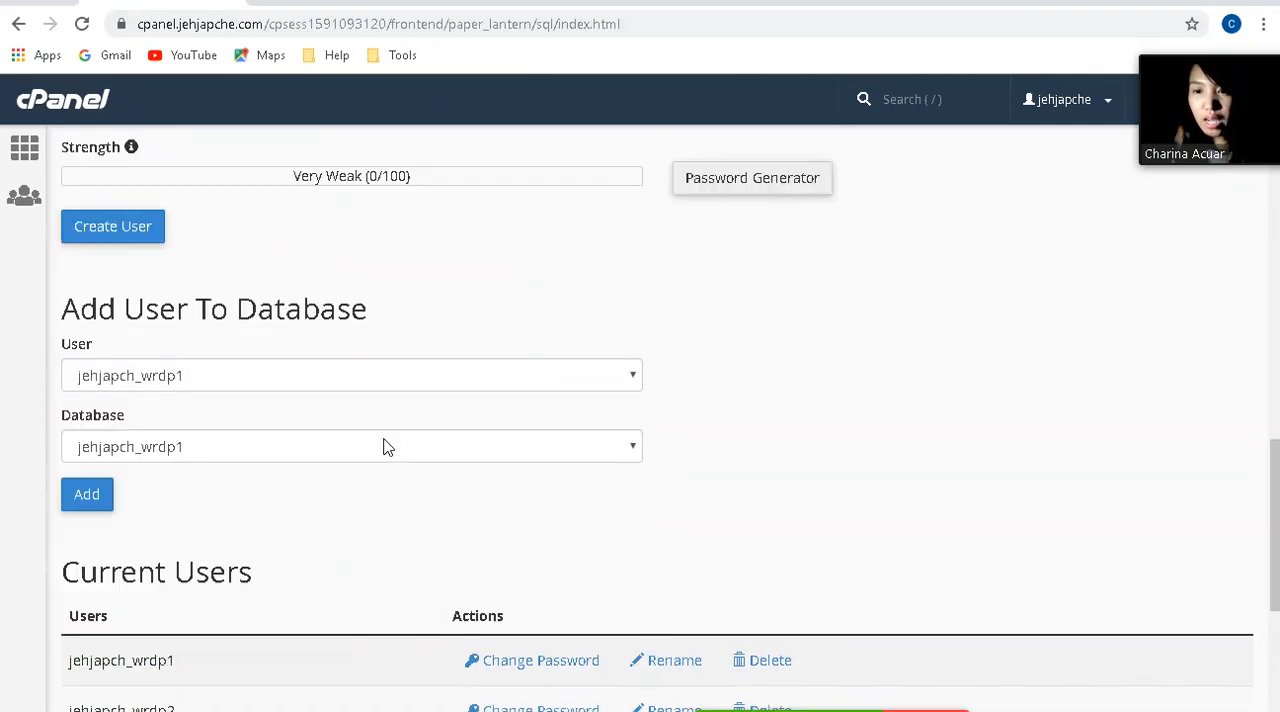
key(alt+Tab)
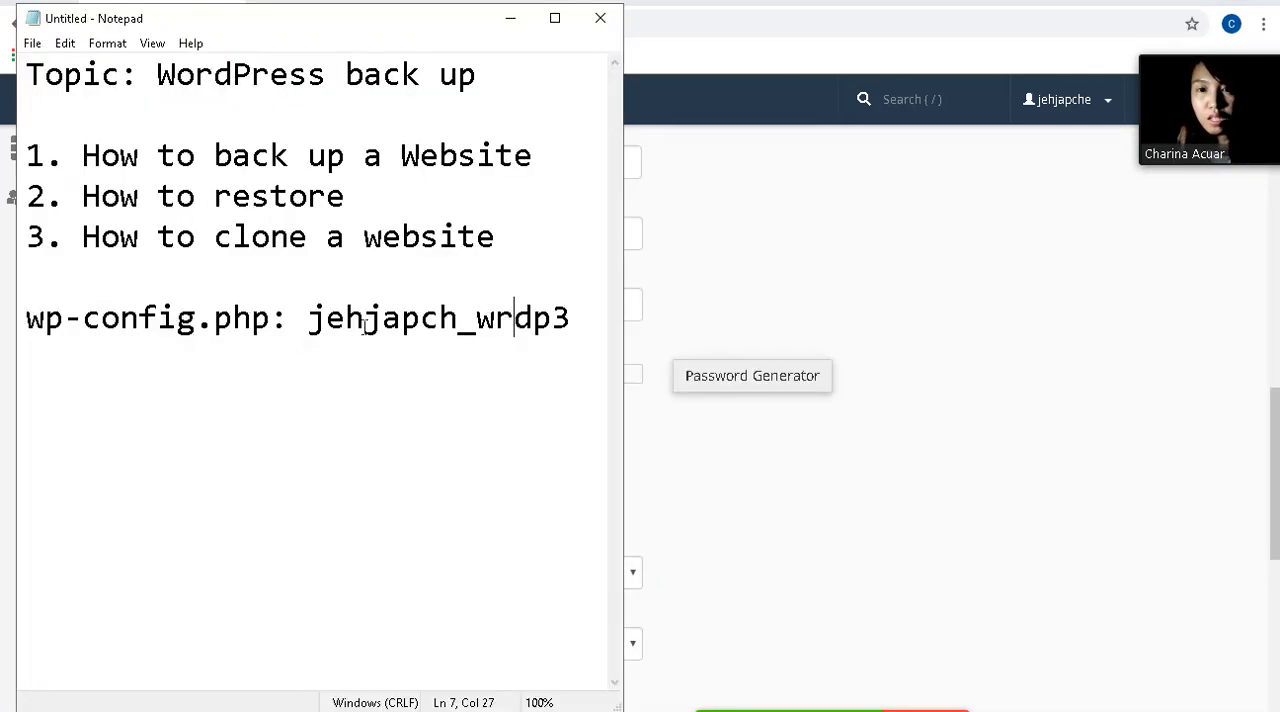
drag(365, 327, 557, 327)
click(578, 322)
double_click(517, 318)
key(ctrl+c)
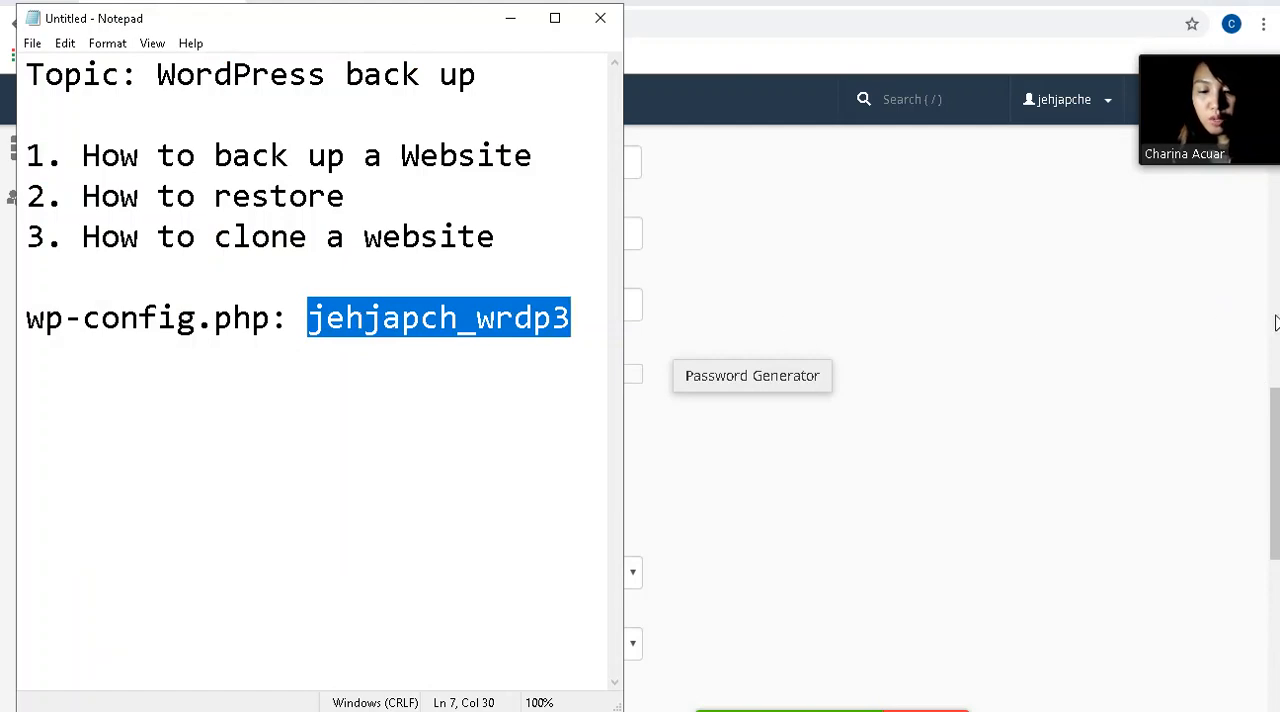
Step: Search the MySQL Databases page for jehjapch_wrdp3 and highlight the matching entry under Current Users
click(977, 277)
key(ctrl+f)
key(ctrl+v)
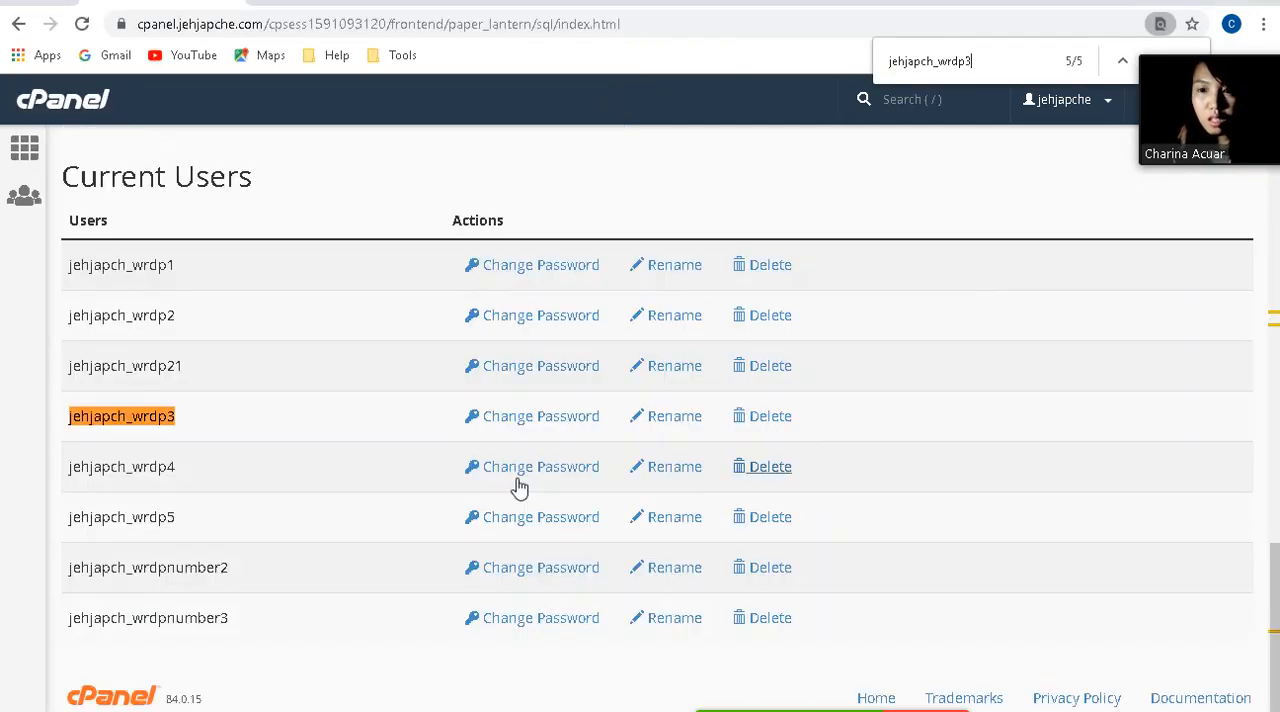
drag(250, 428, 90, 425)
click(206, 415)
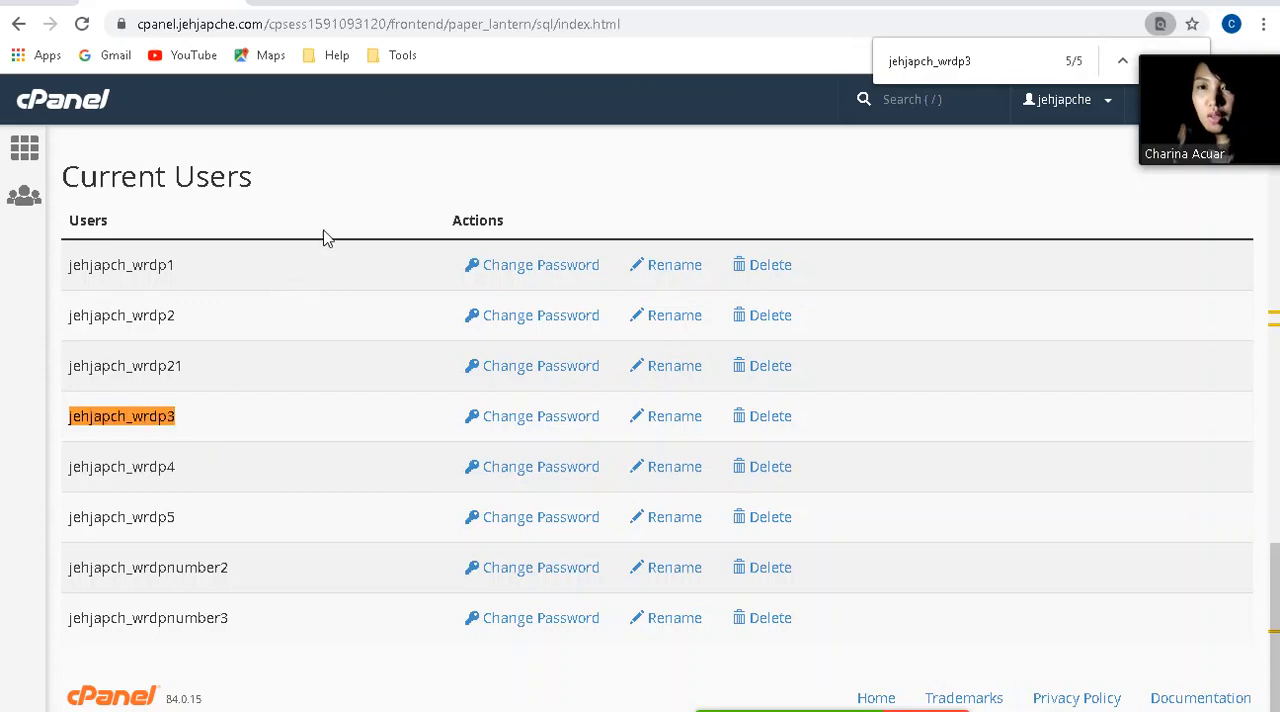
click(333, 8)
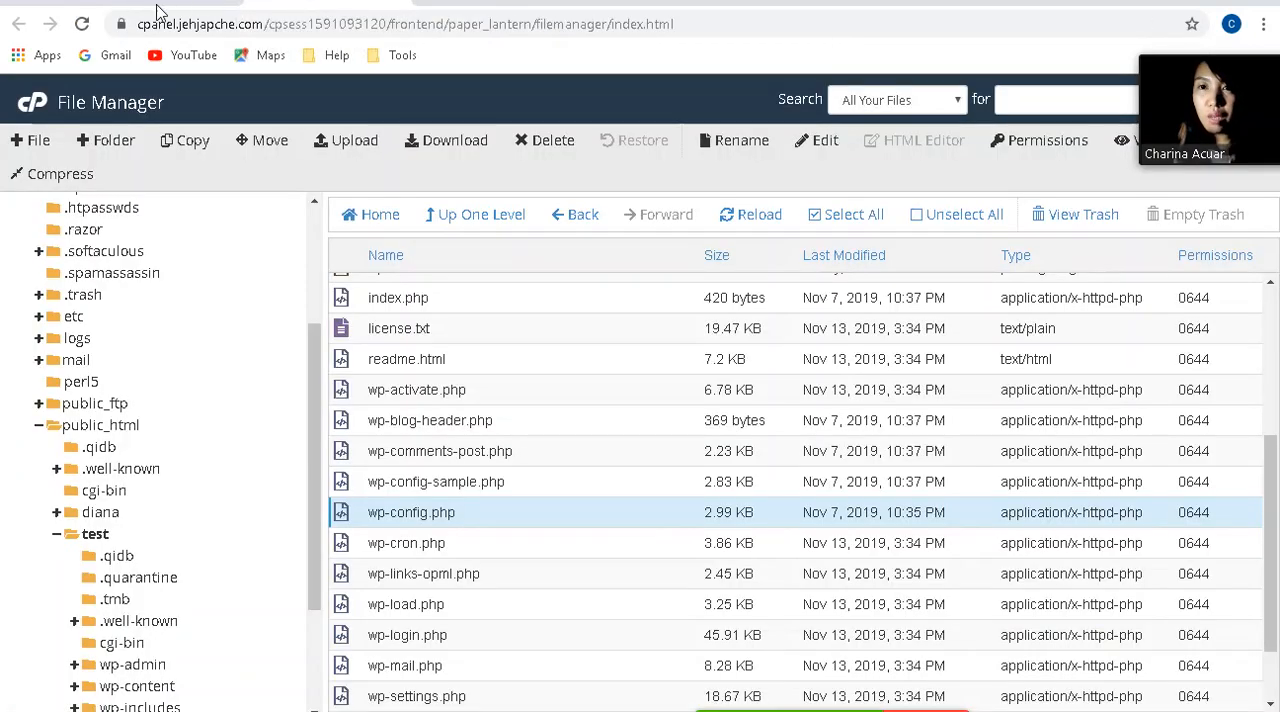
click(157, 8)
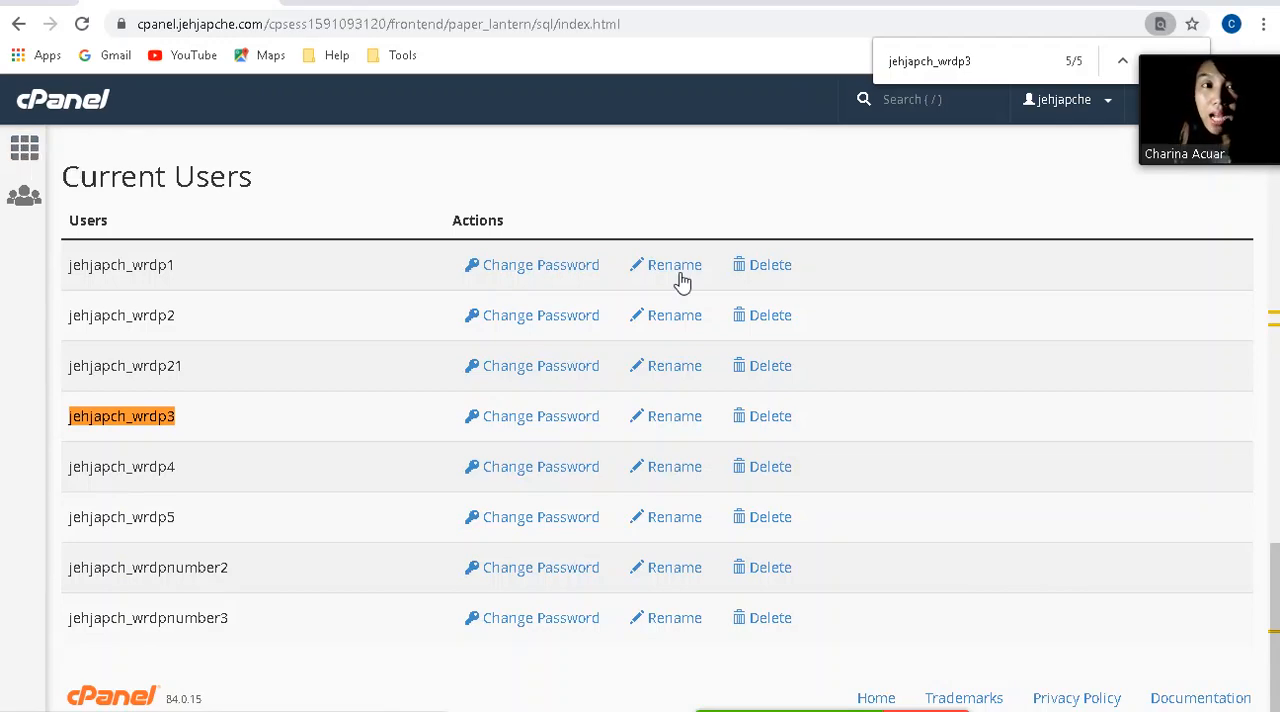
mouse_move(76, 418)
mouse_down()
mouse_move(214, 418)
mouse_move(69, 418)
mouse_up()
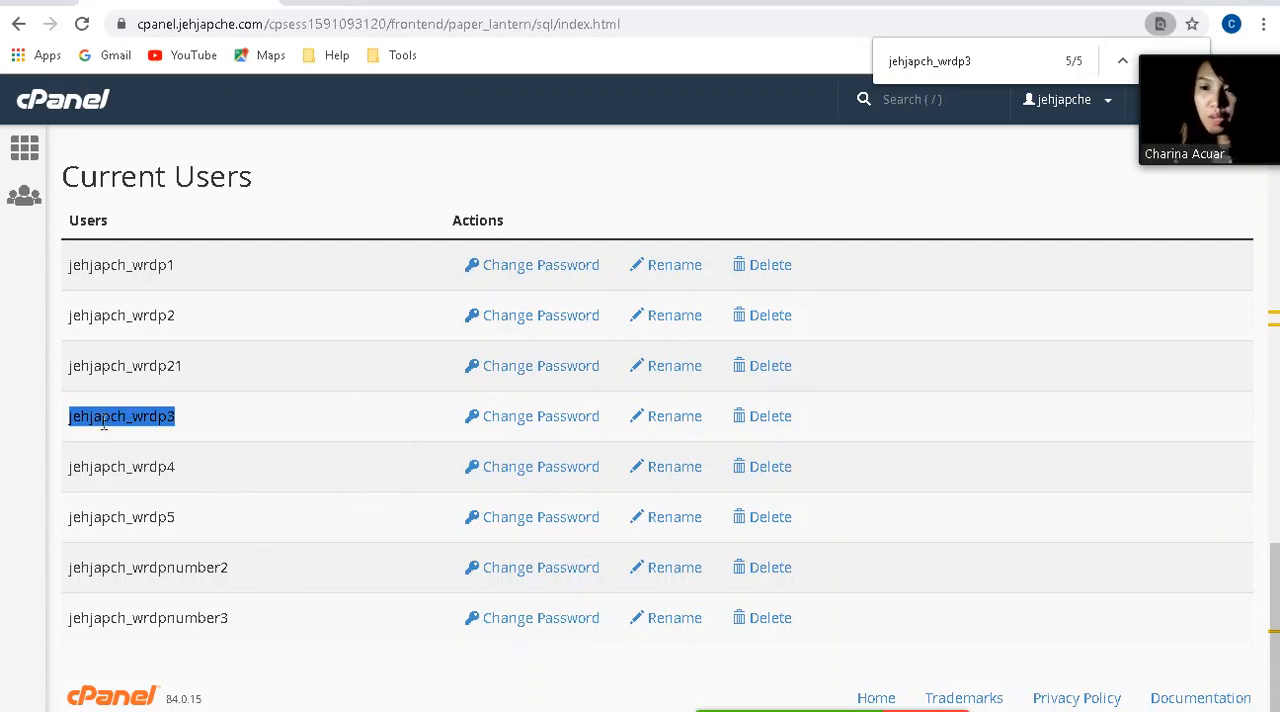
drag(103, 424, 226, 422)
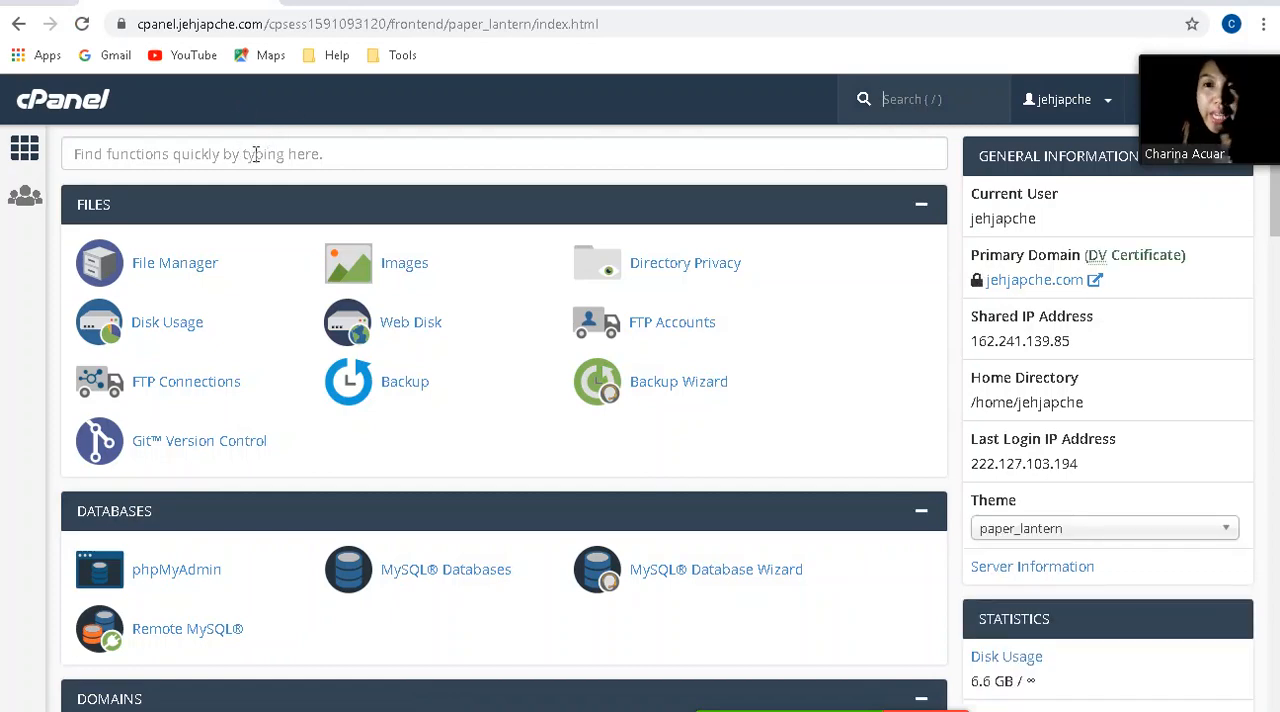
Step: Search the cPanel home page for phpmyadmin and open phpMyAdmin
click(266, 154)
text(php)
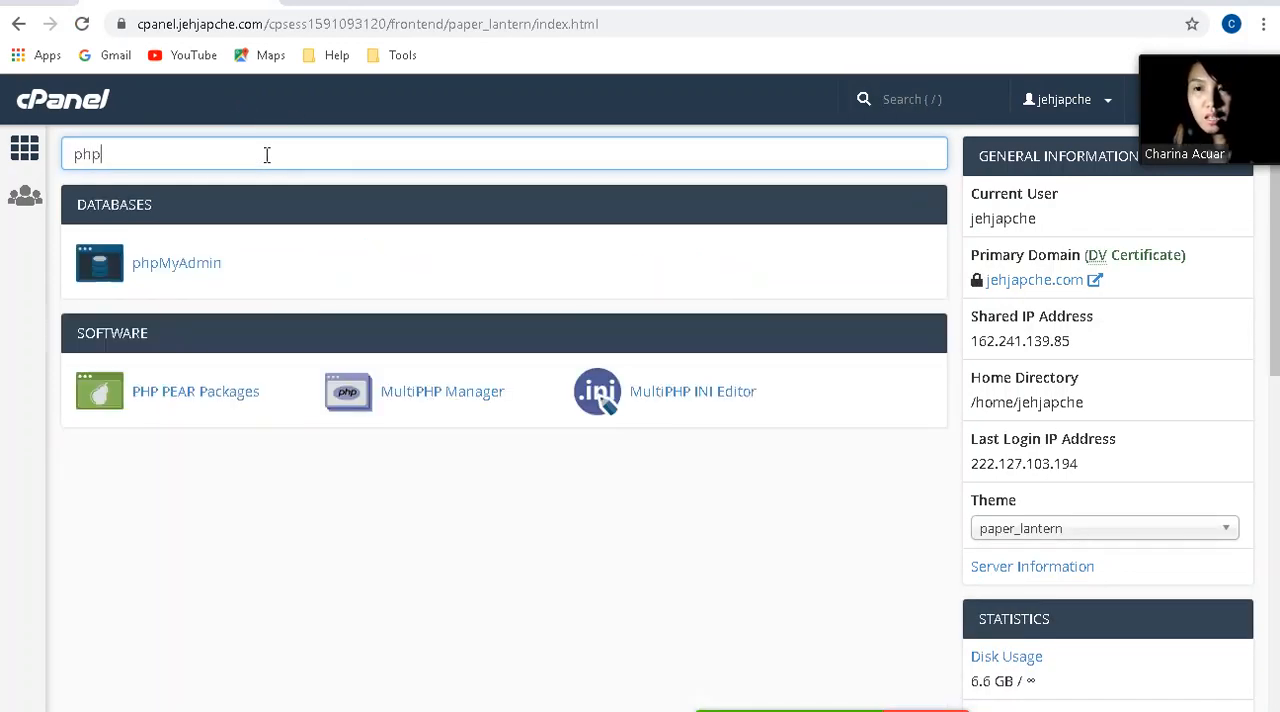
text(myadmin)
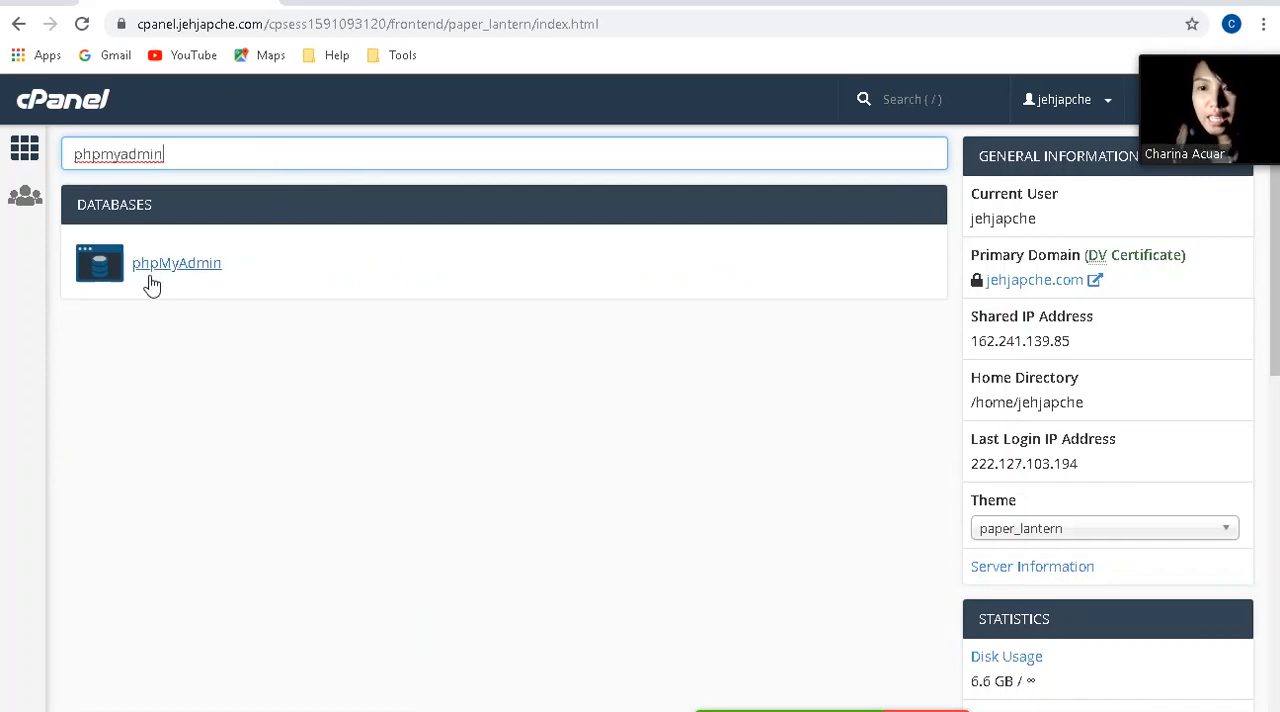
click(180, 263)
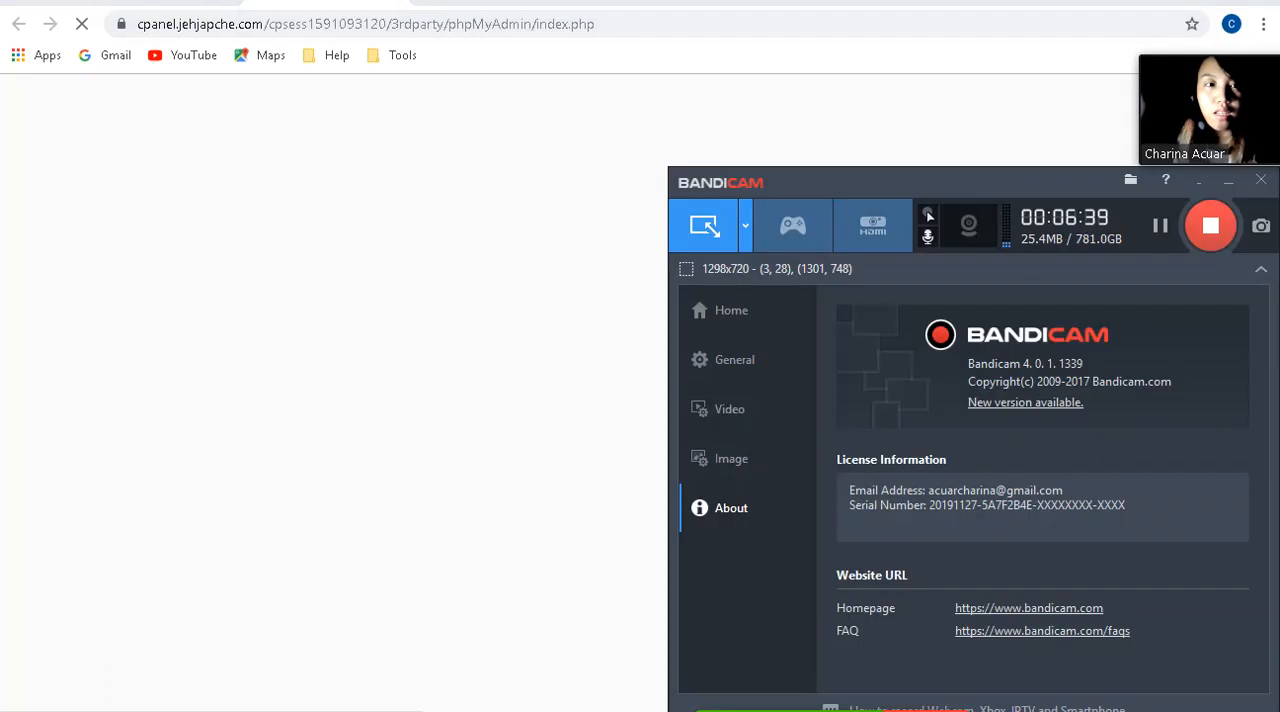
Step: Check the progress of the qidb (3).tar download and open phpMyAdmin again from the cPanel home page
key(alt+Tab)
click(1279, 163)
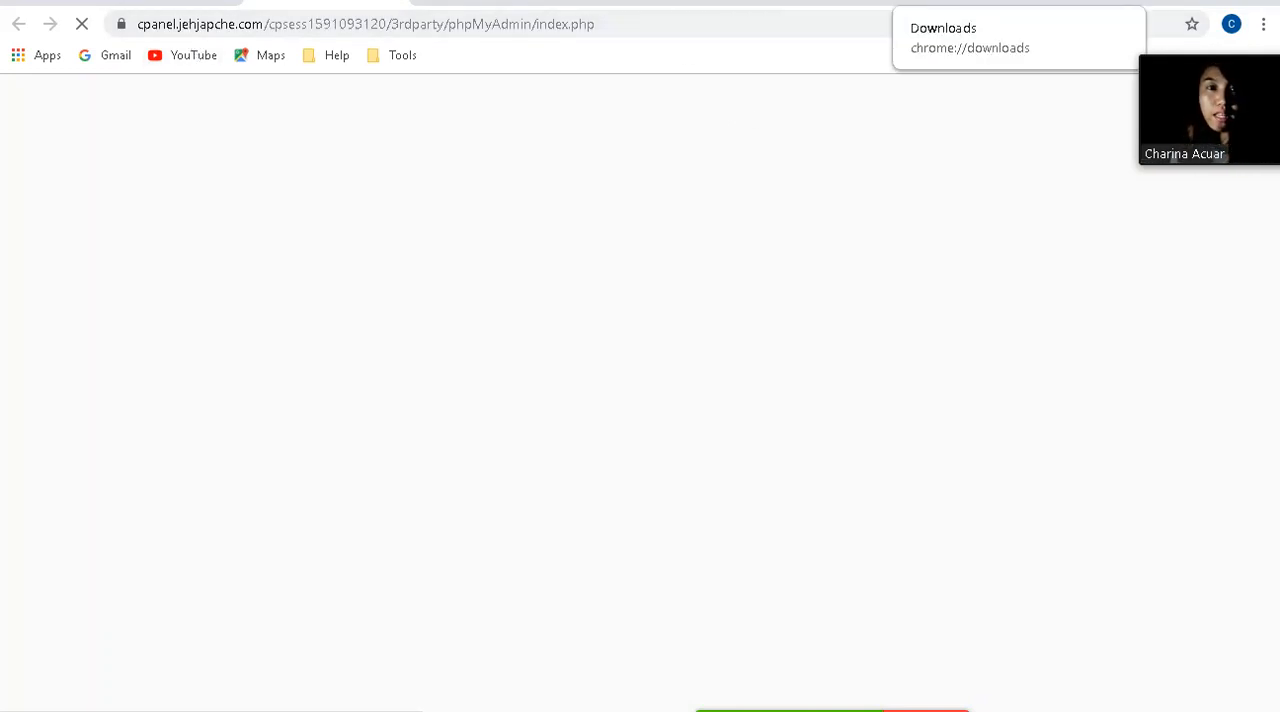
click(968, 3)
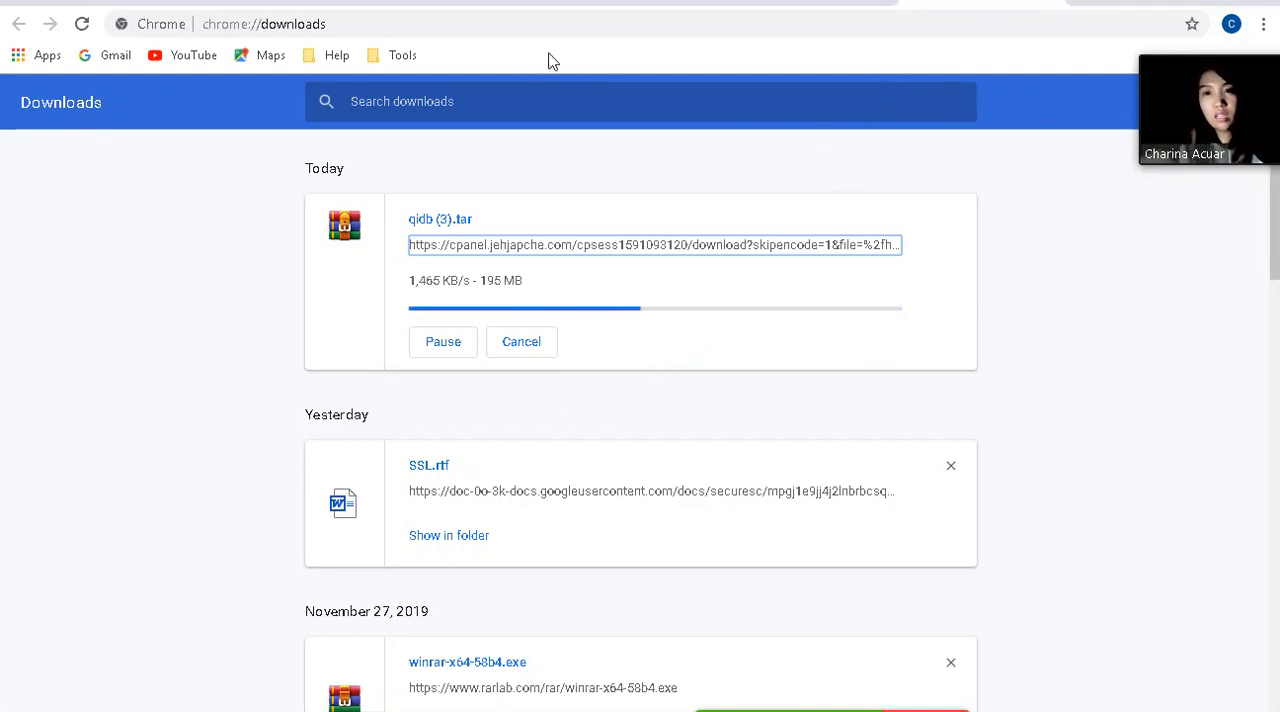
click(340, 5)
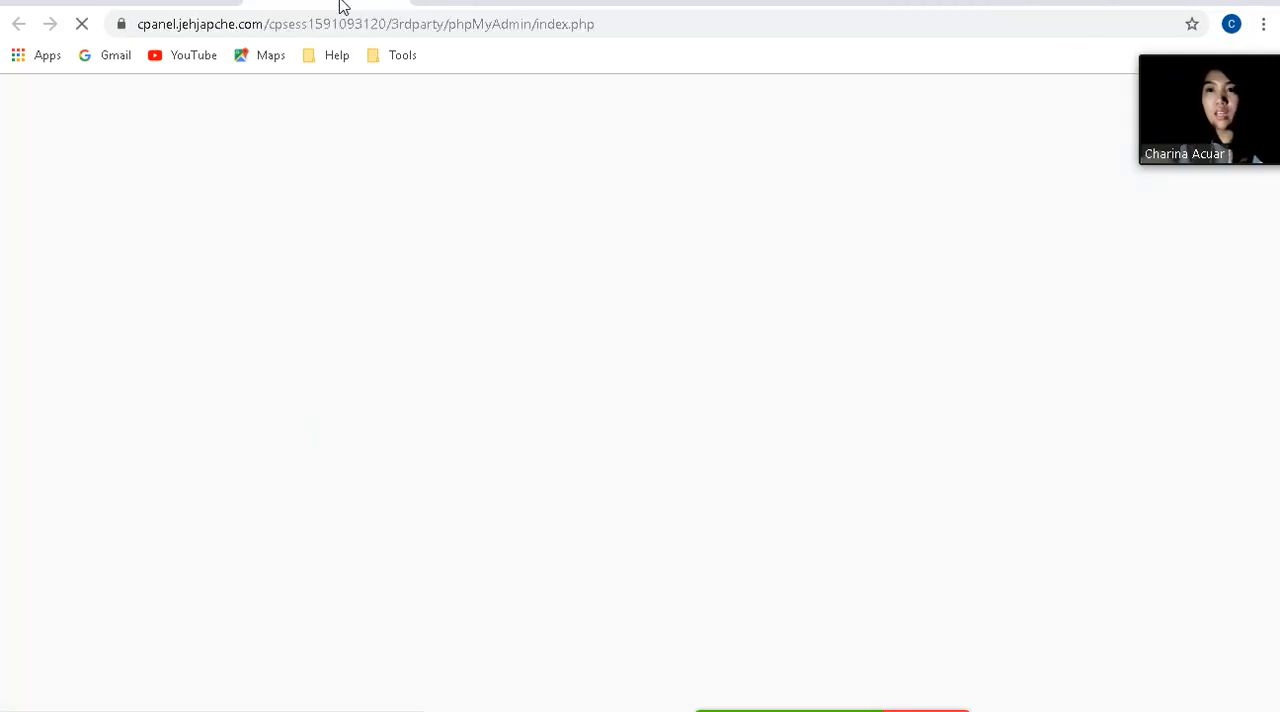
click(169, 3)
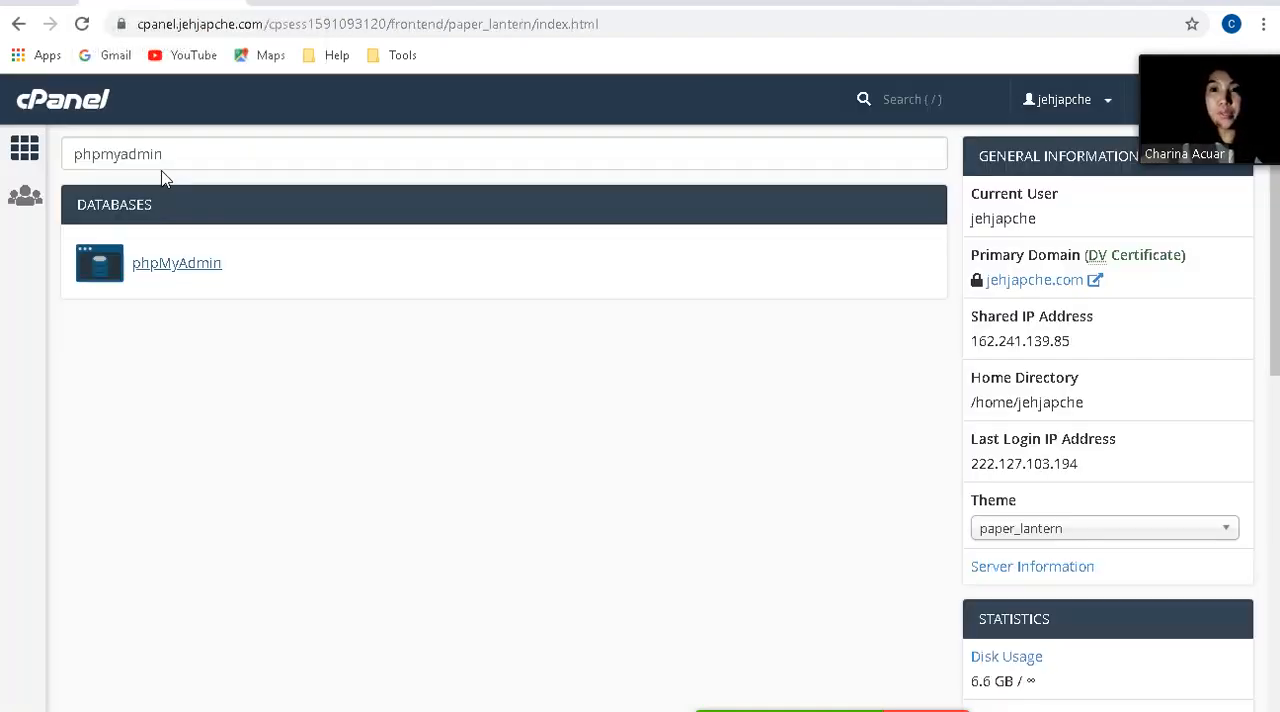
click(169, 271)
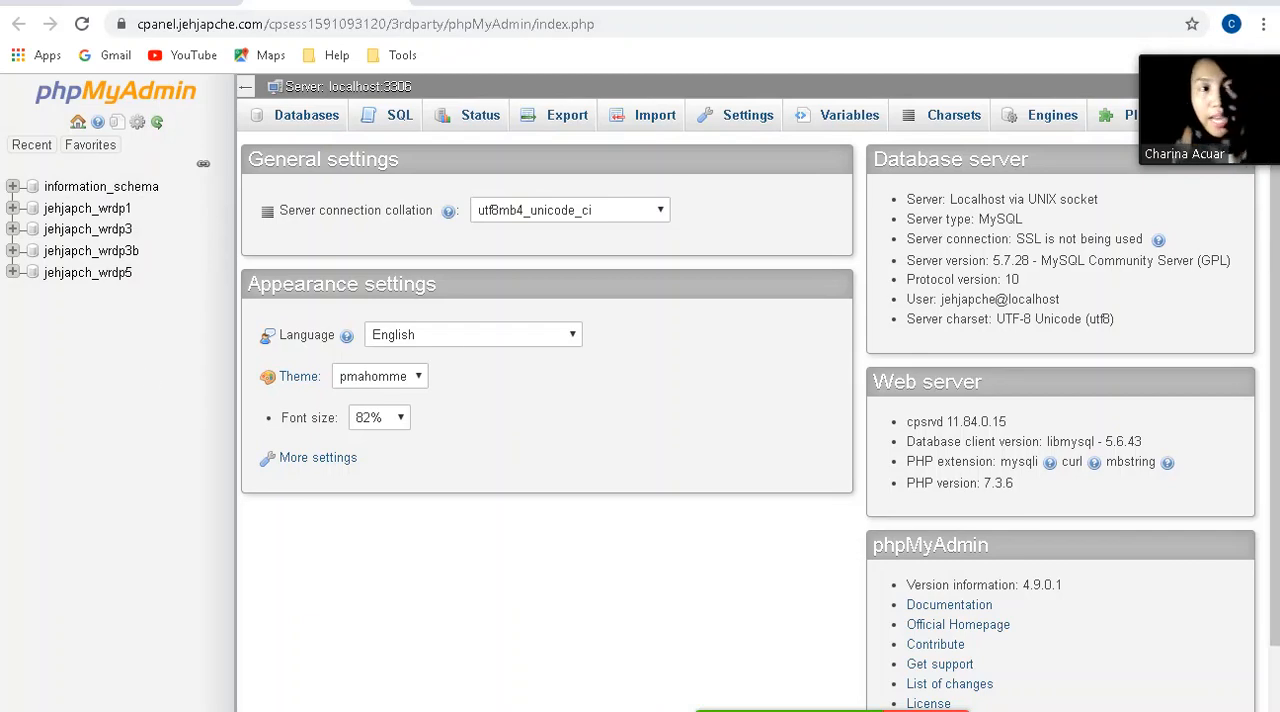
Step: View the test site briefly, reselect the database name in the Notepad notes and return to phpMyAdmin
mouse_move(1279, 256)
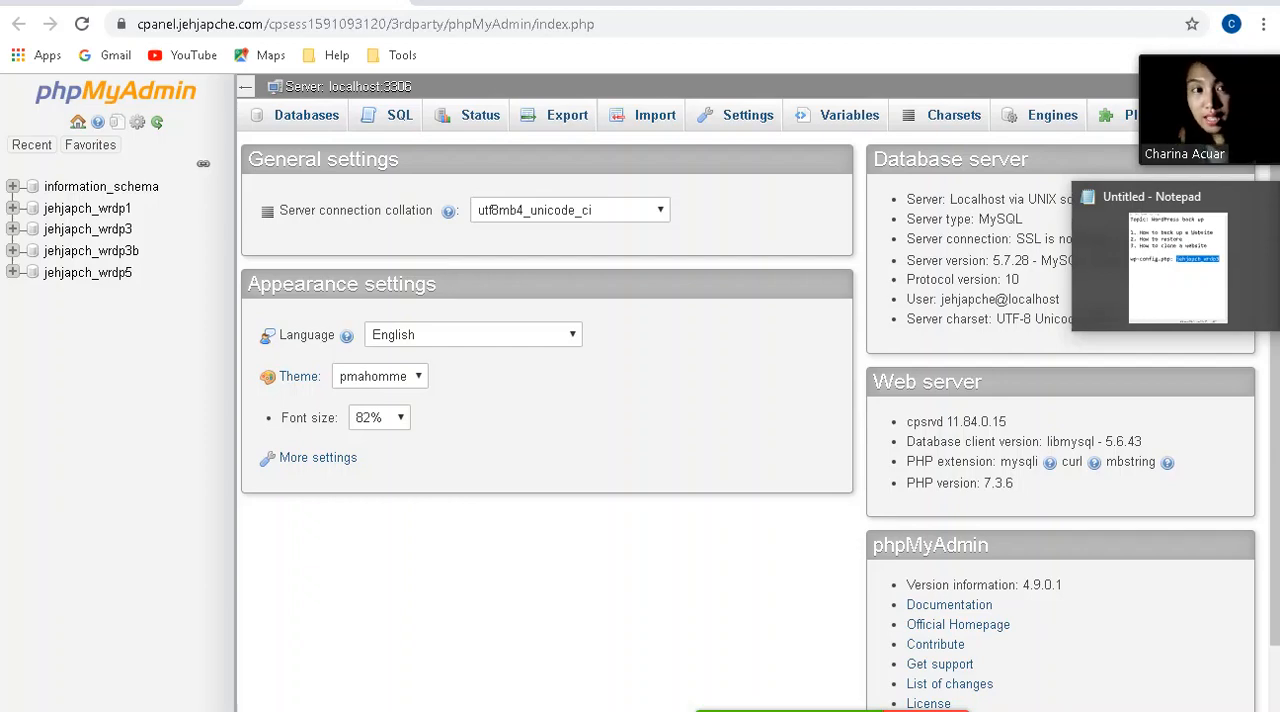
click(852, 2)
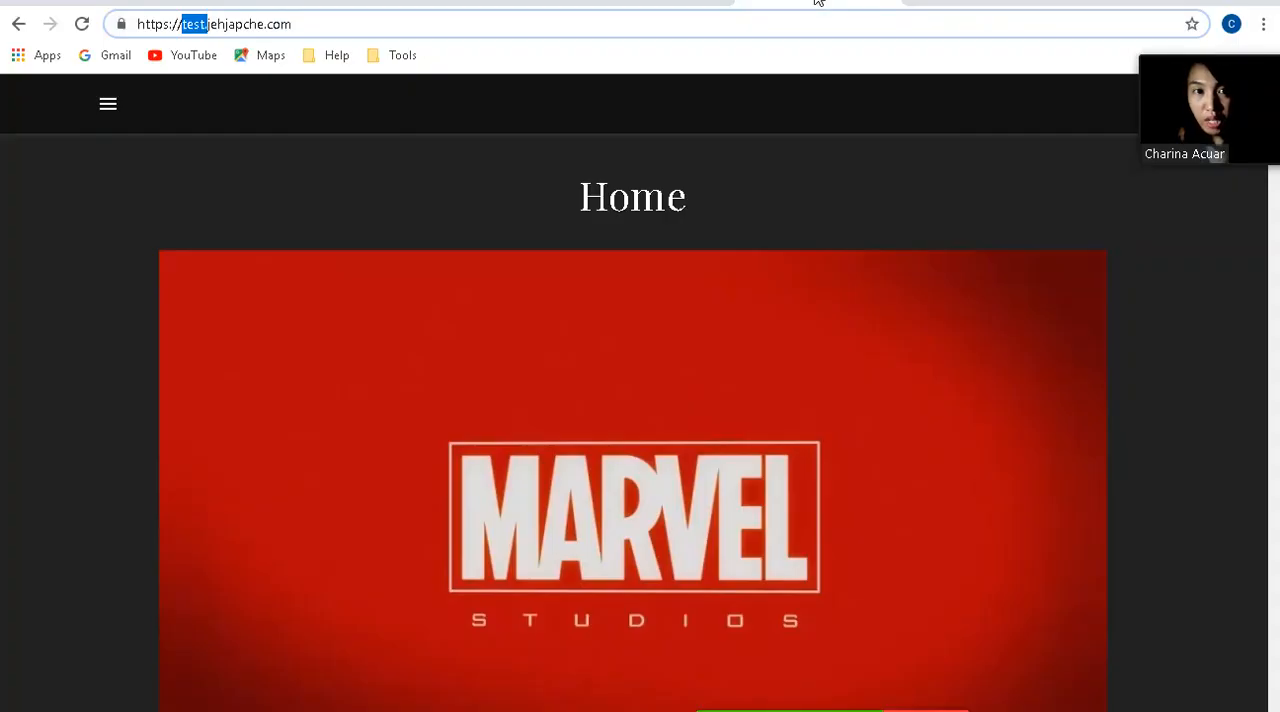
click(322, 2)
key(alt+Tab)
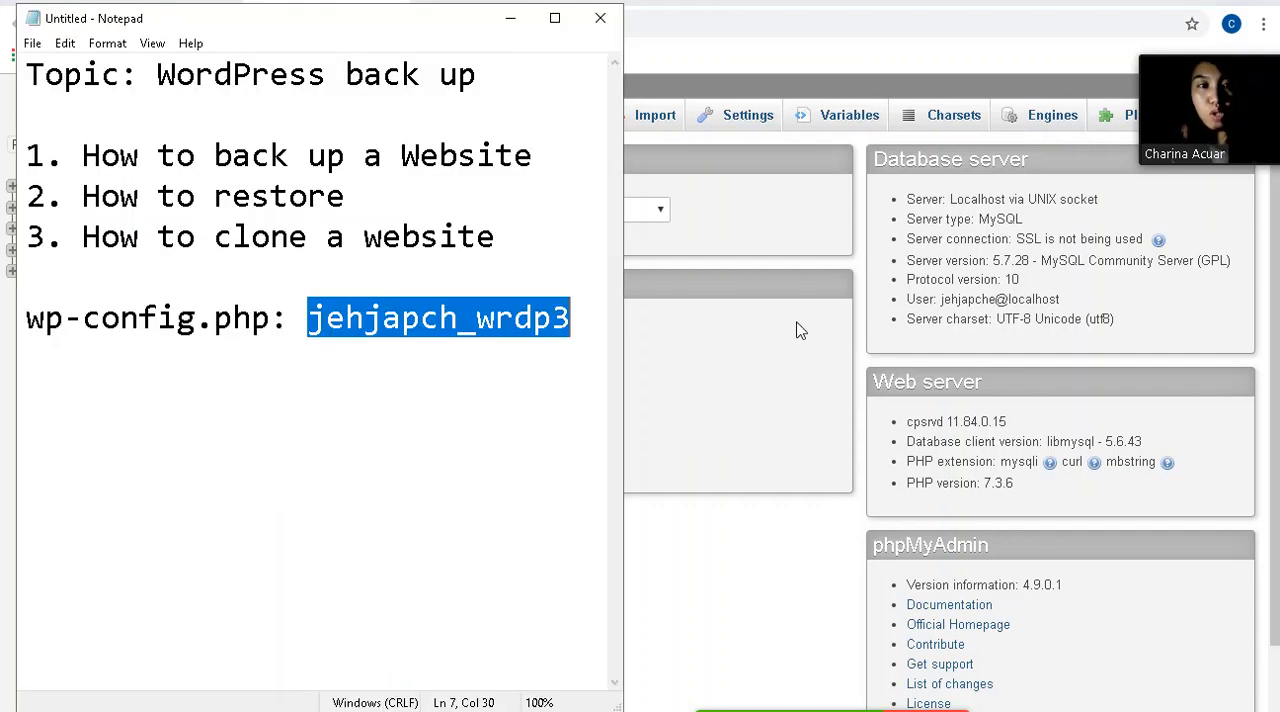
click(388, 362)
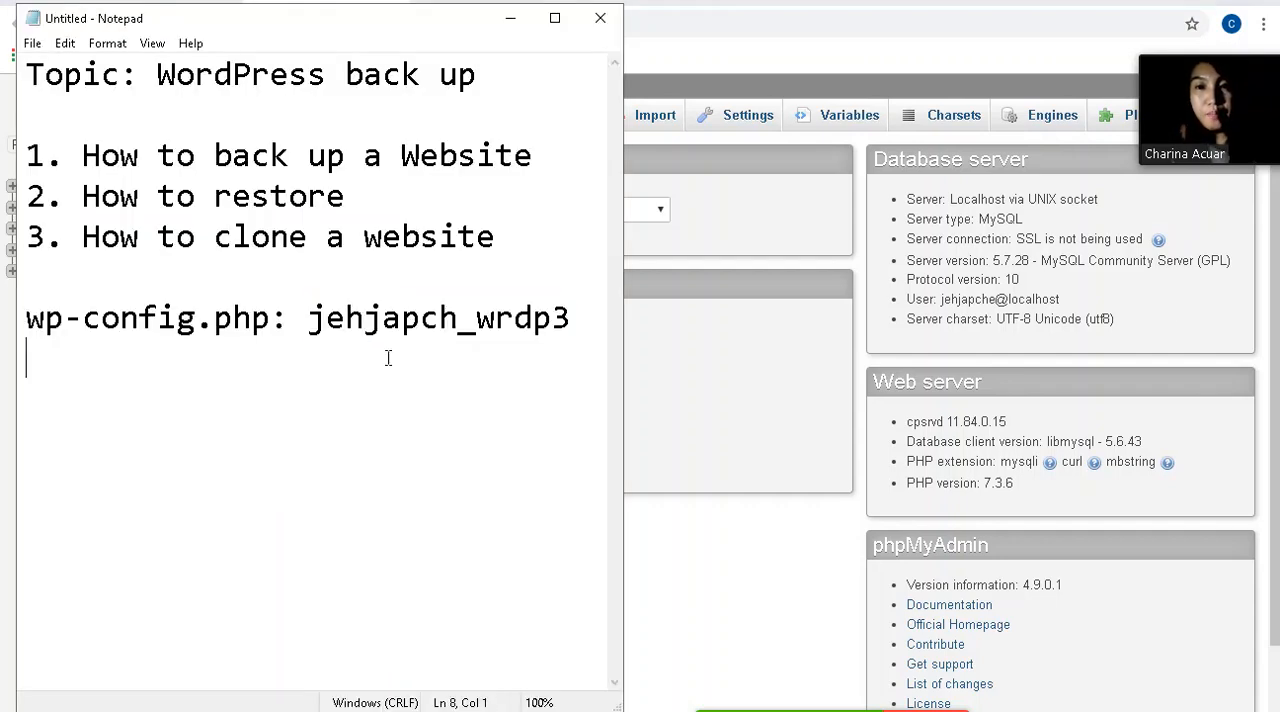
click(480, 366)
drag(344, 318, 313, 340)
key(ctrl+c)
click(580, 316)
click(754, 396)
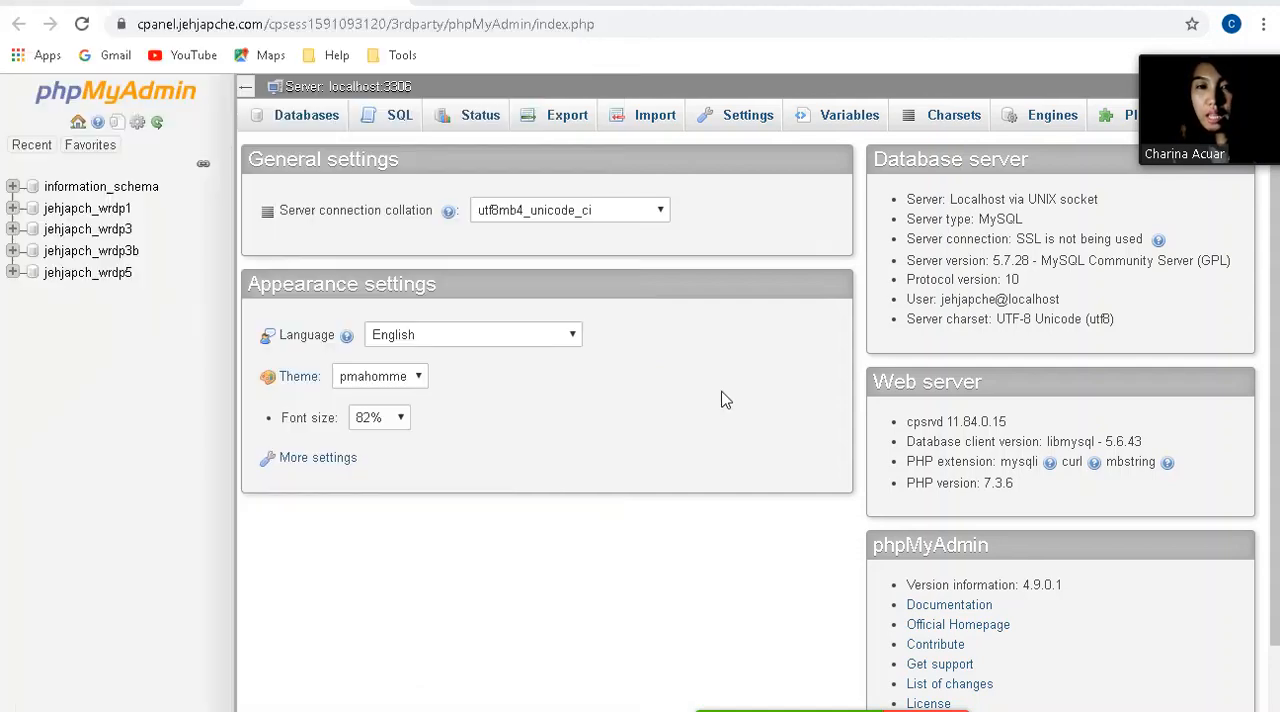
Step: Search the phpMyAdmin page for jehjapch_wrdp3 and compare the matching names in the database list
key(ctrl+f)
key(ctrl+v)
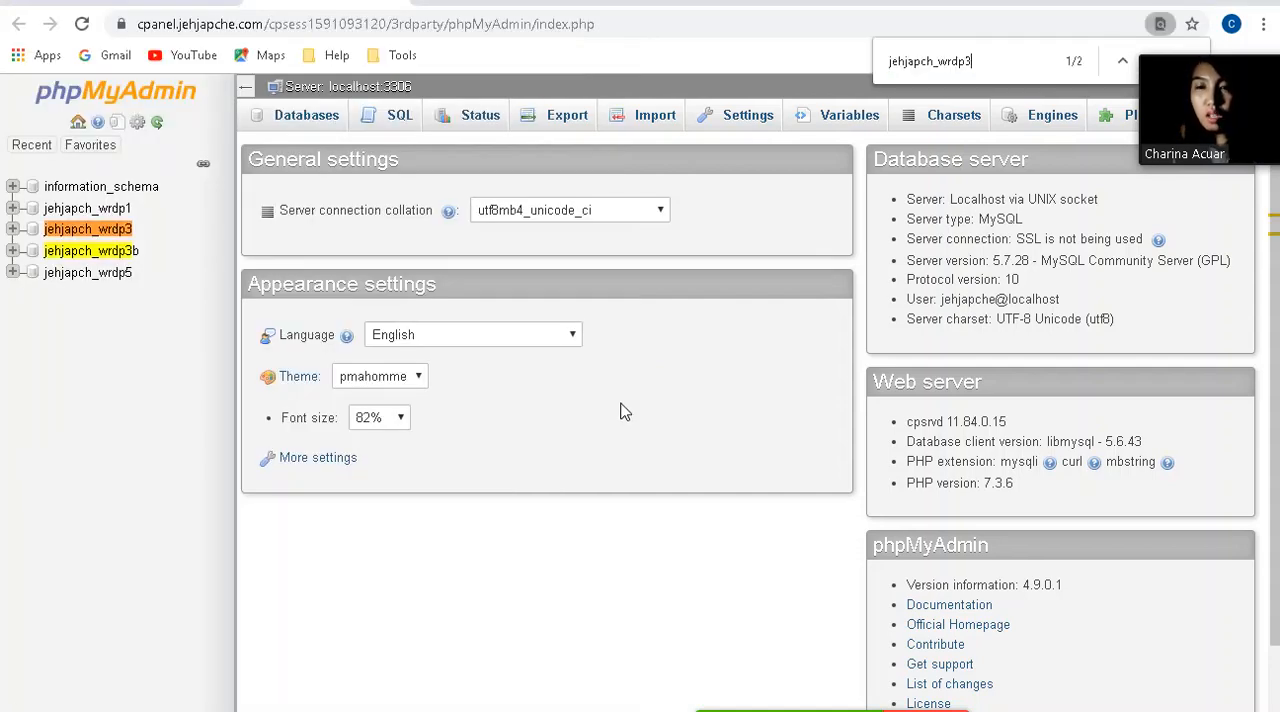
drag(142, 252, 54, 251)
click(159, 250)
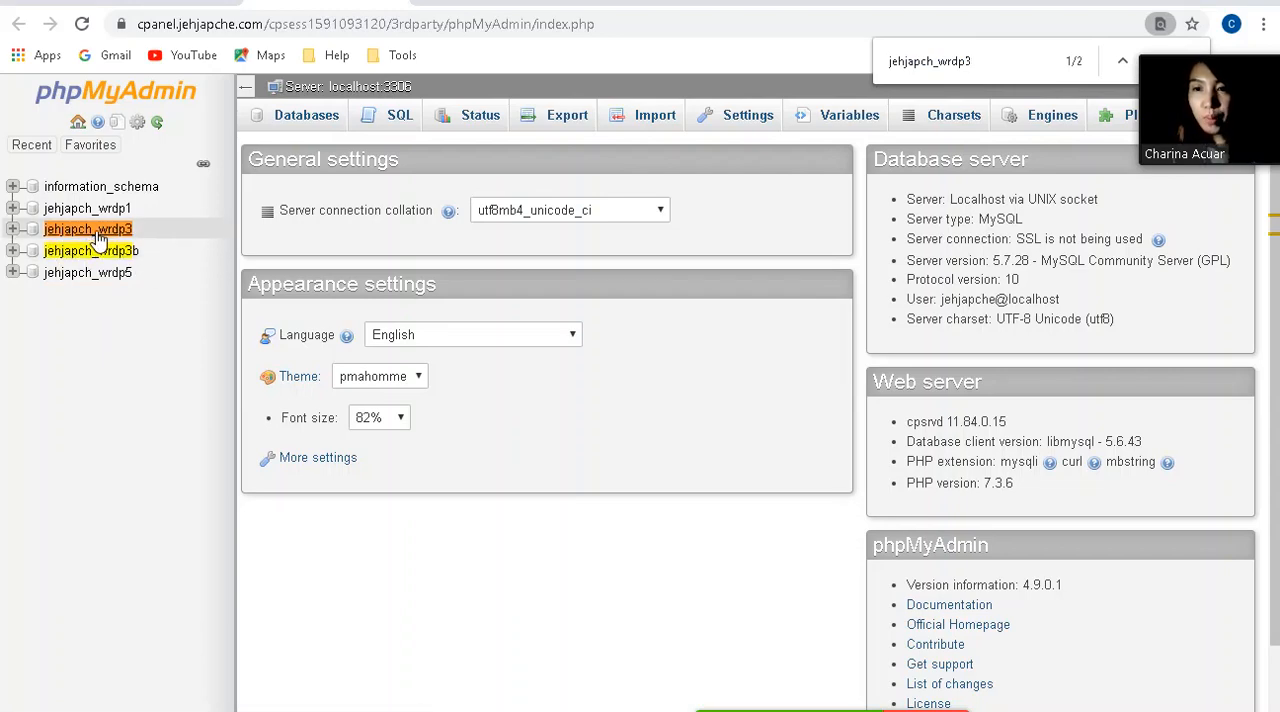
Step: Clear the page search text and open the jehjapch_wrdp3 database to show its table structure
double_click(944, 62)
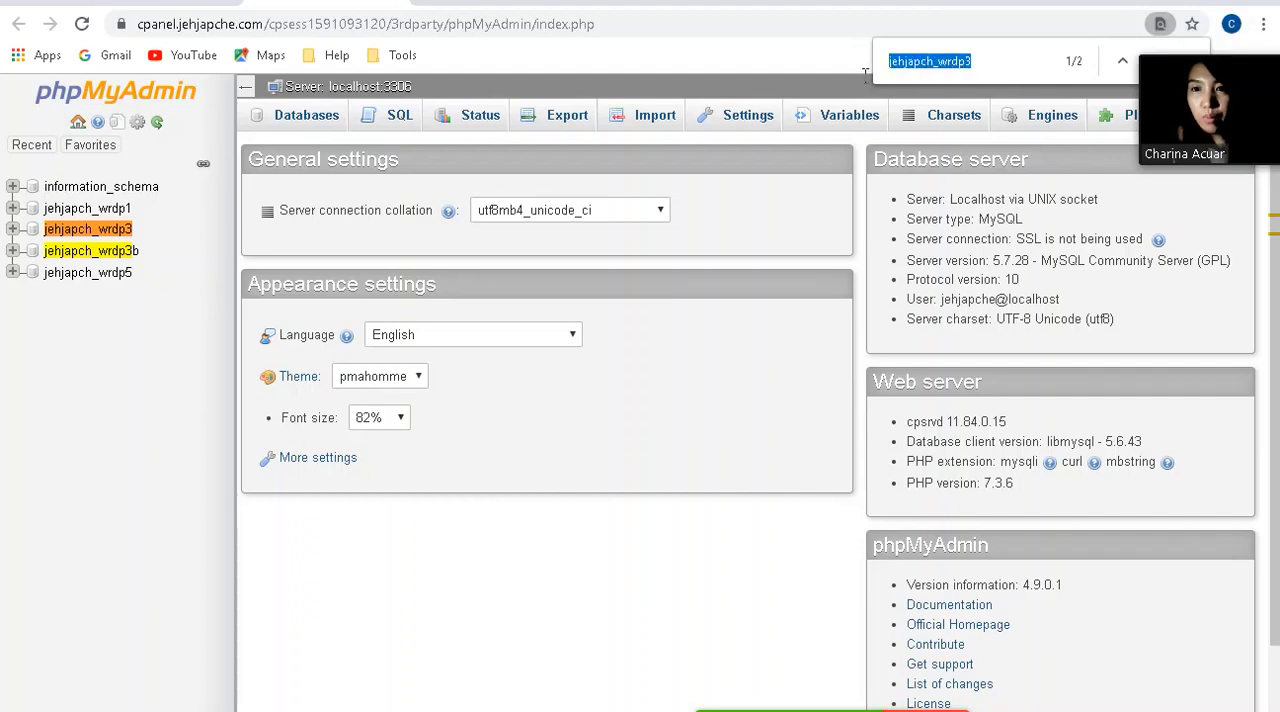
key(BackSpace)
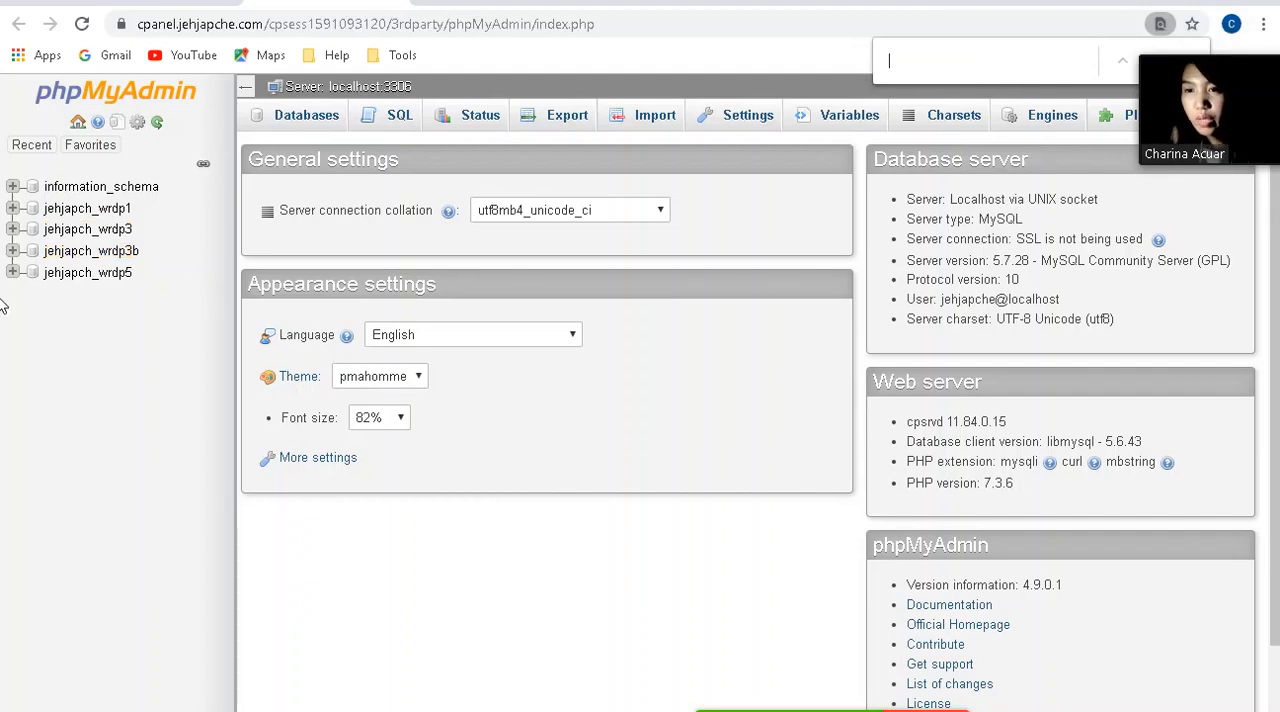
click(52, 238)
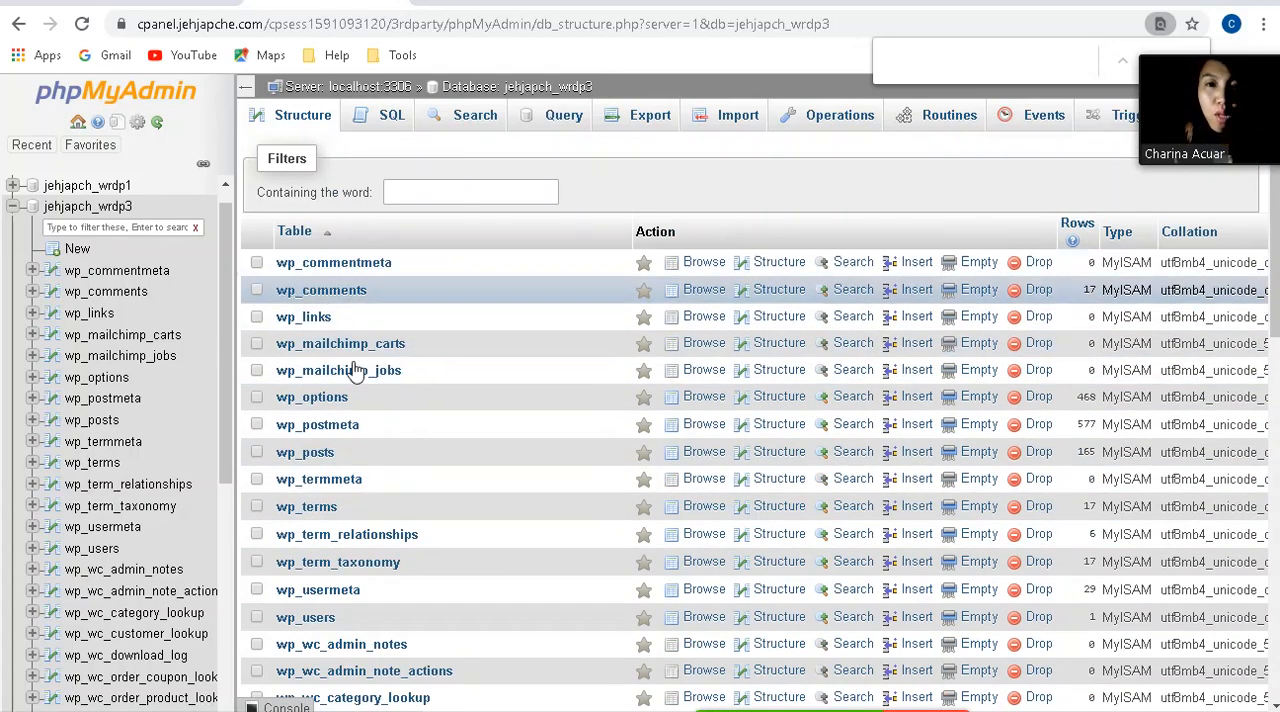
Step: Review the database name in wp-config.php and the test site's home page, and return to phpMyAdmin
click(700, 5)
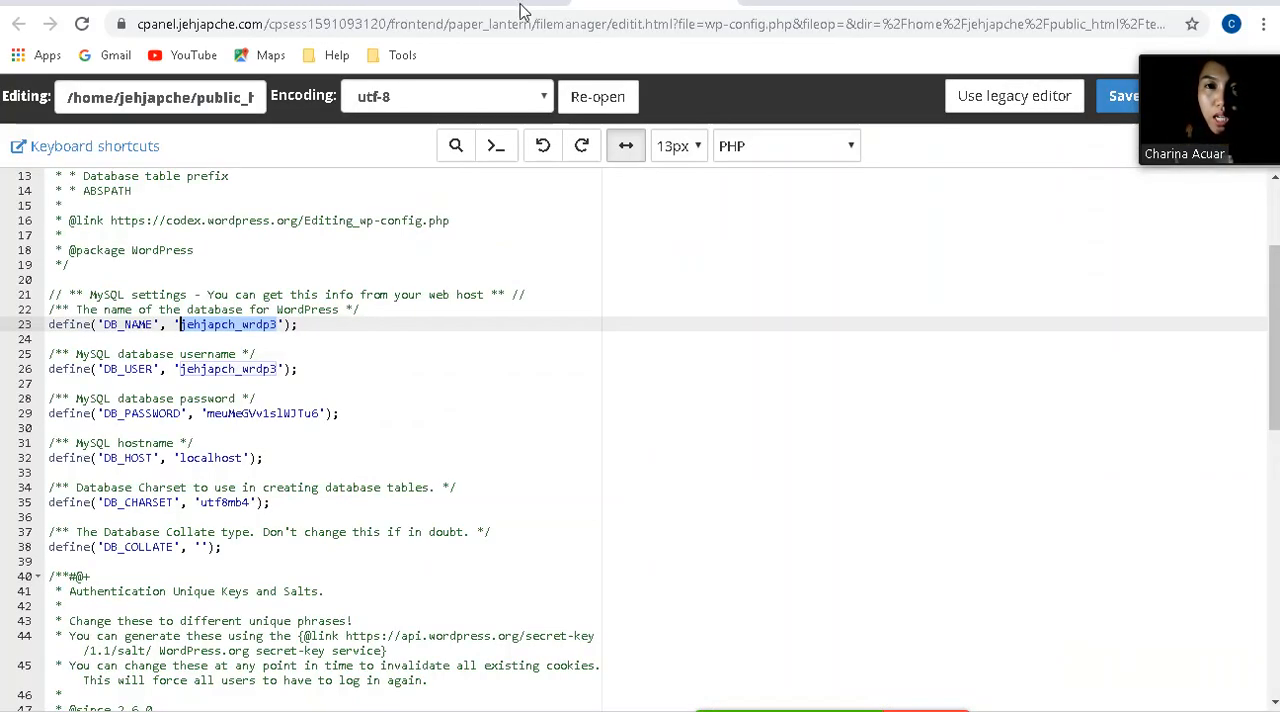
click(780, 6)
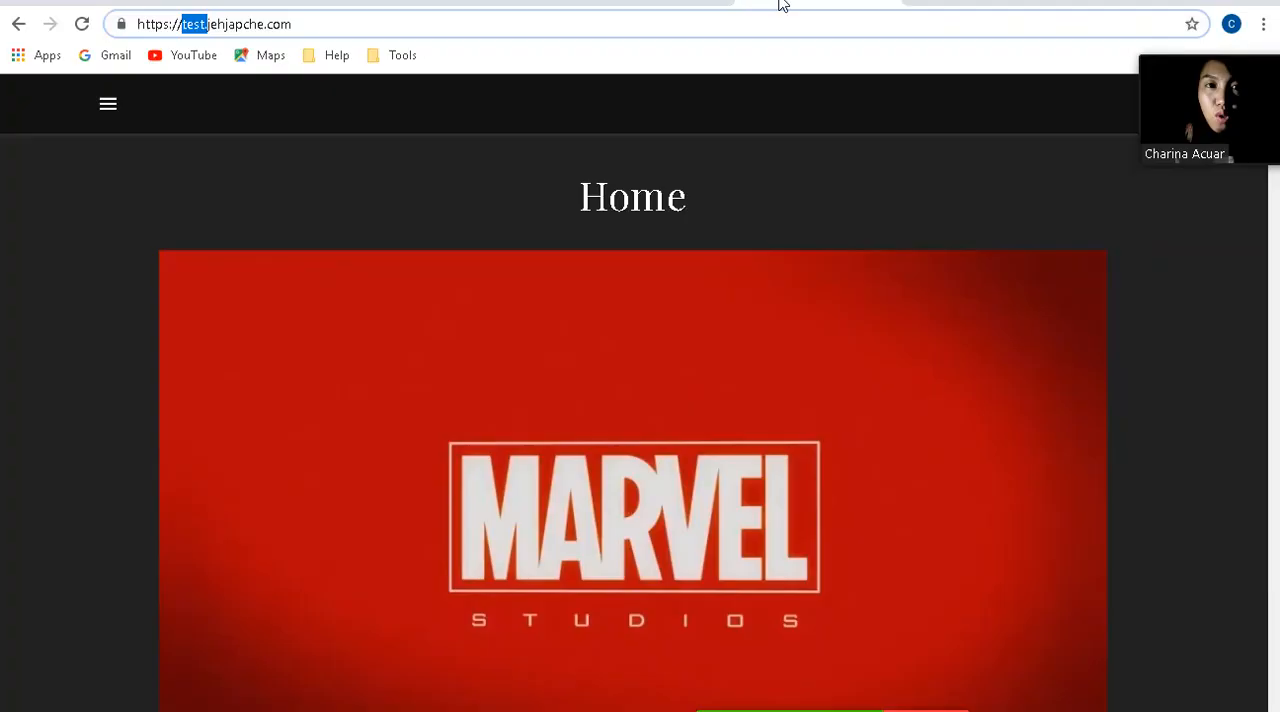
click(290, 5)
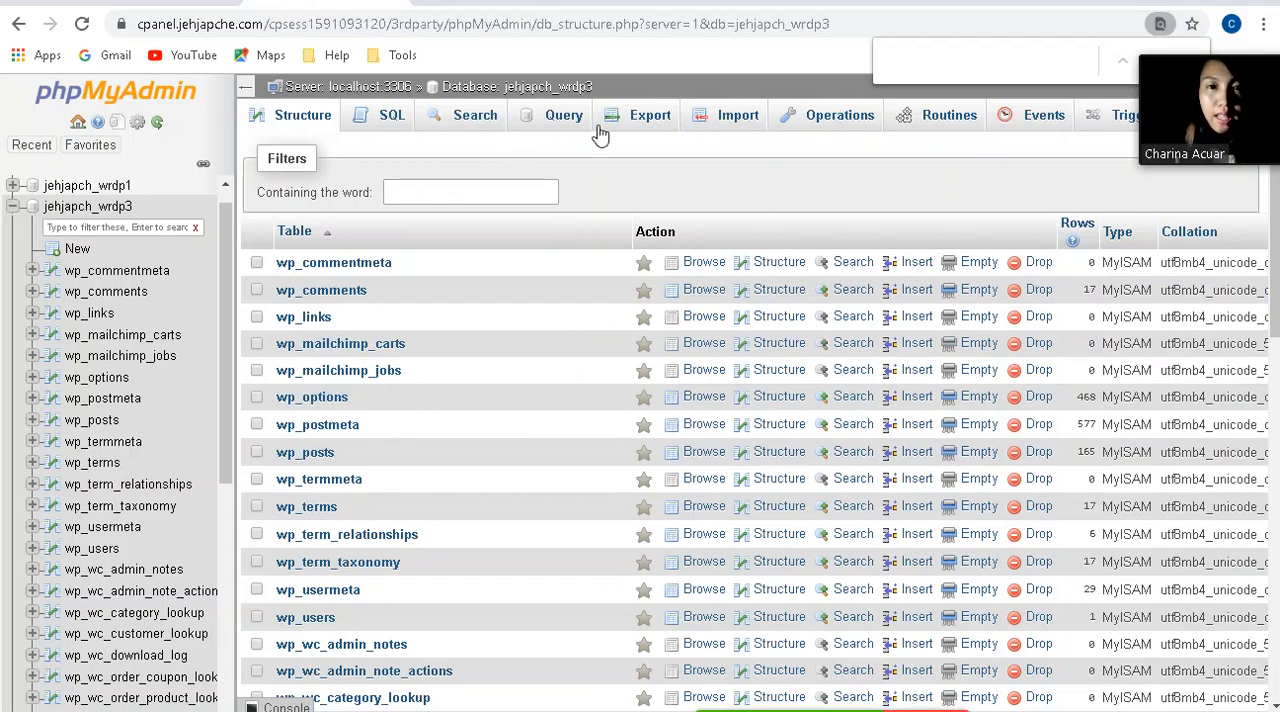
Step: Export the jehjapch_wrdp3 database with the Quick method in SQL format and download the file
click(634, 124)
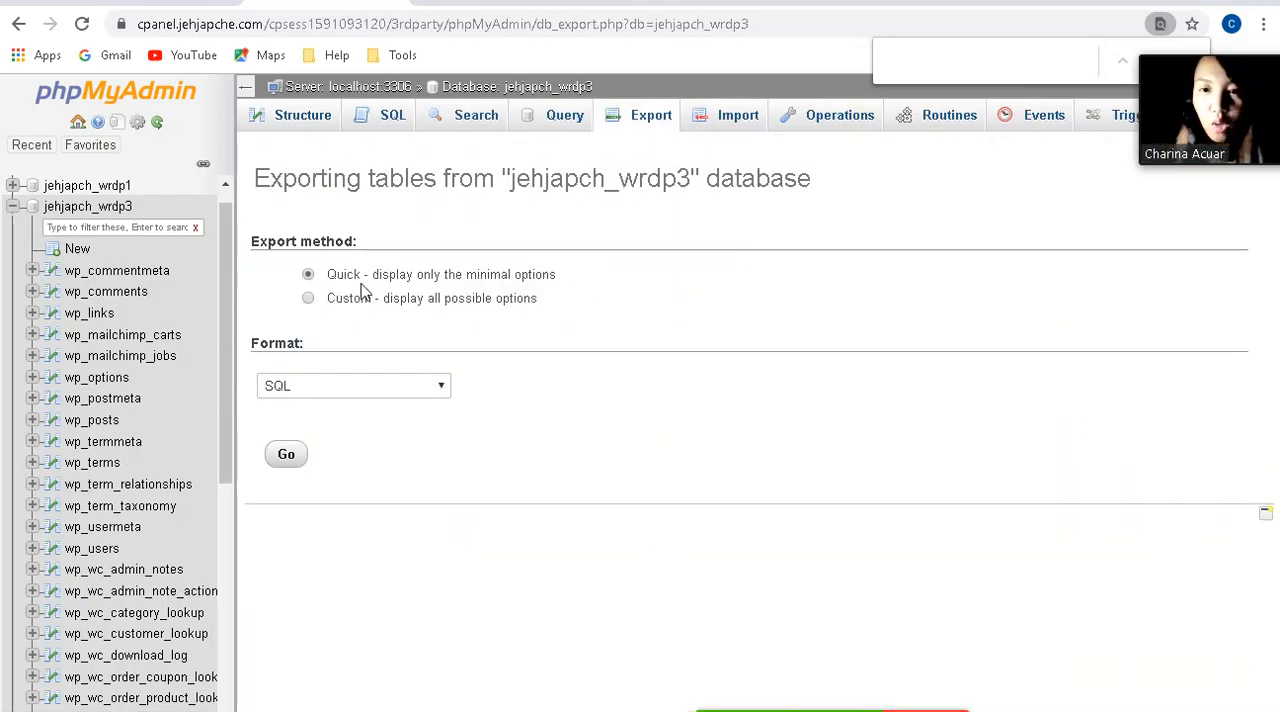
drag(334, 279, 537, 283)
click(533, 276)
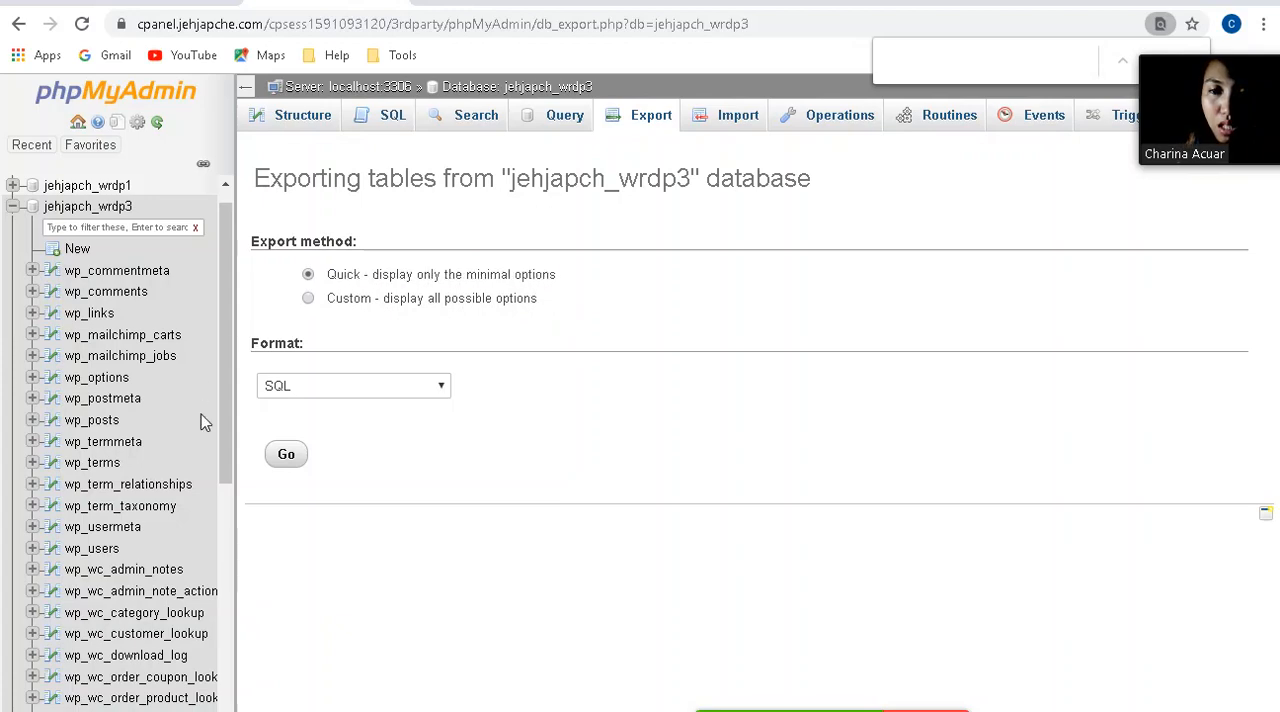
click(290, 457)
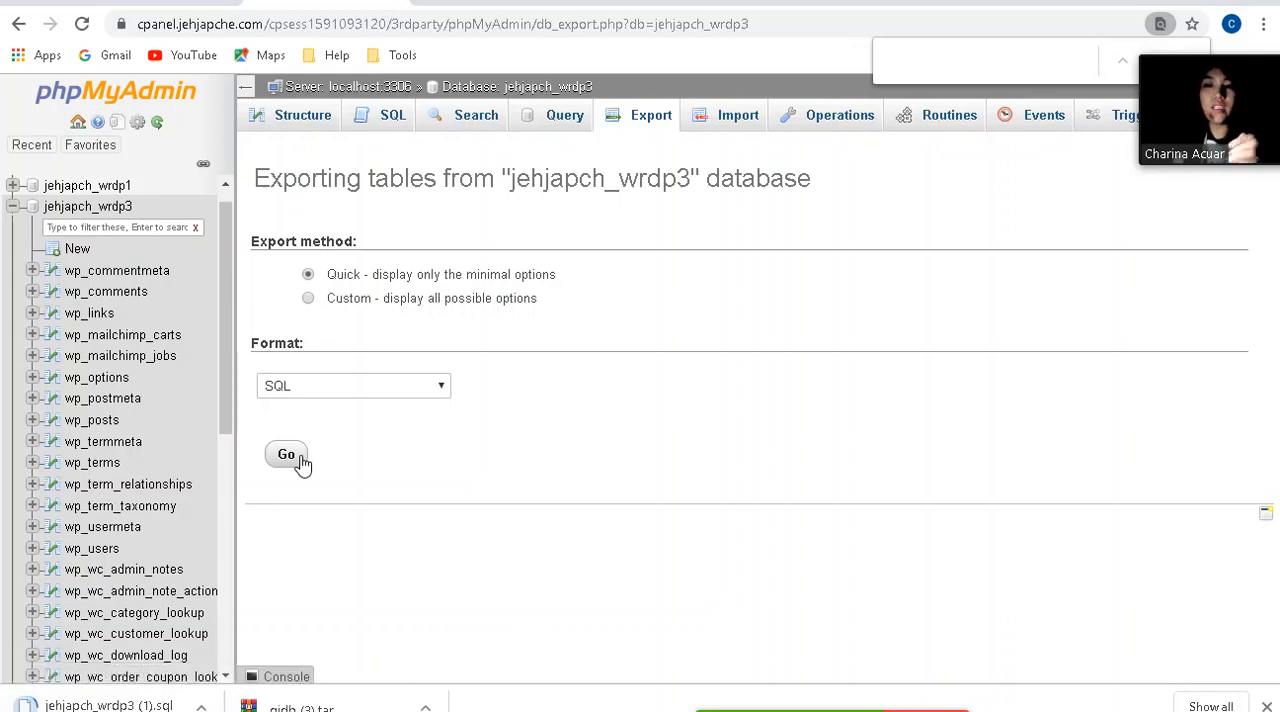
click(593, 702)
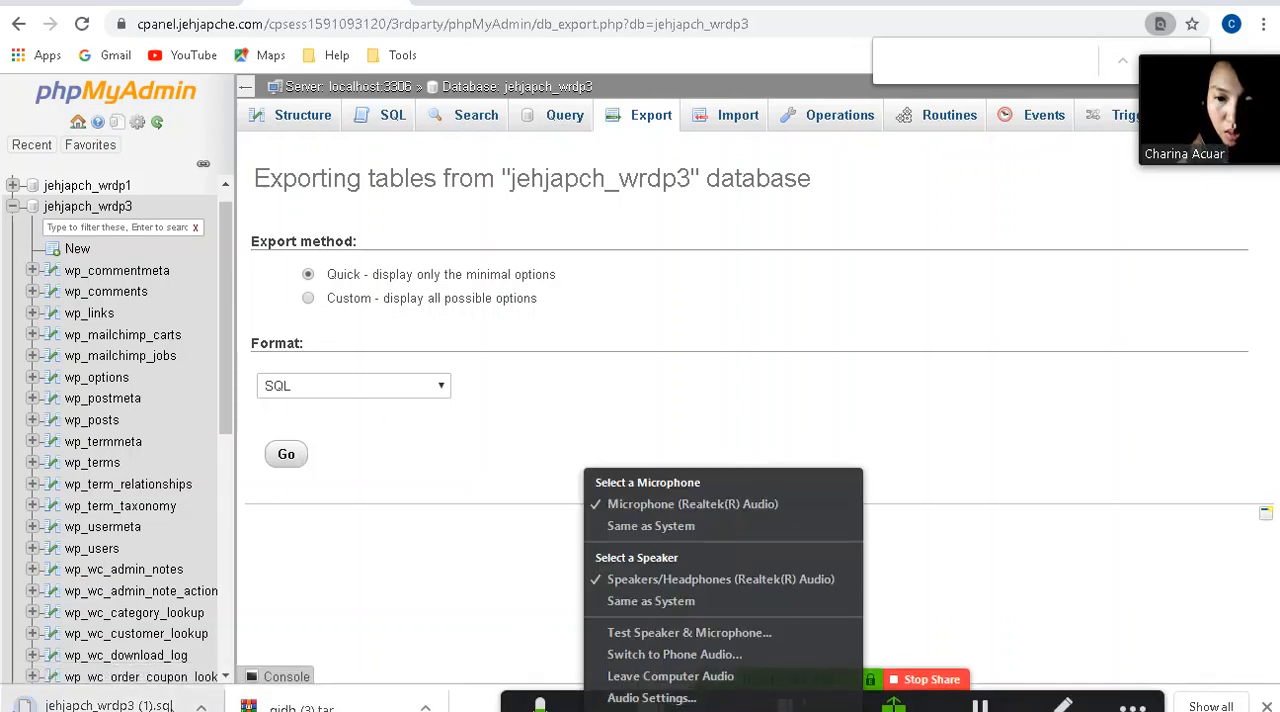
click(593, 702)
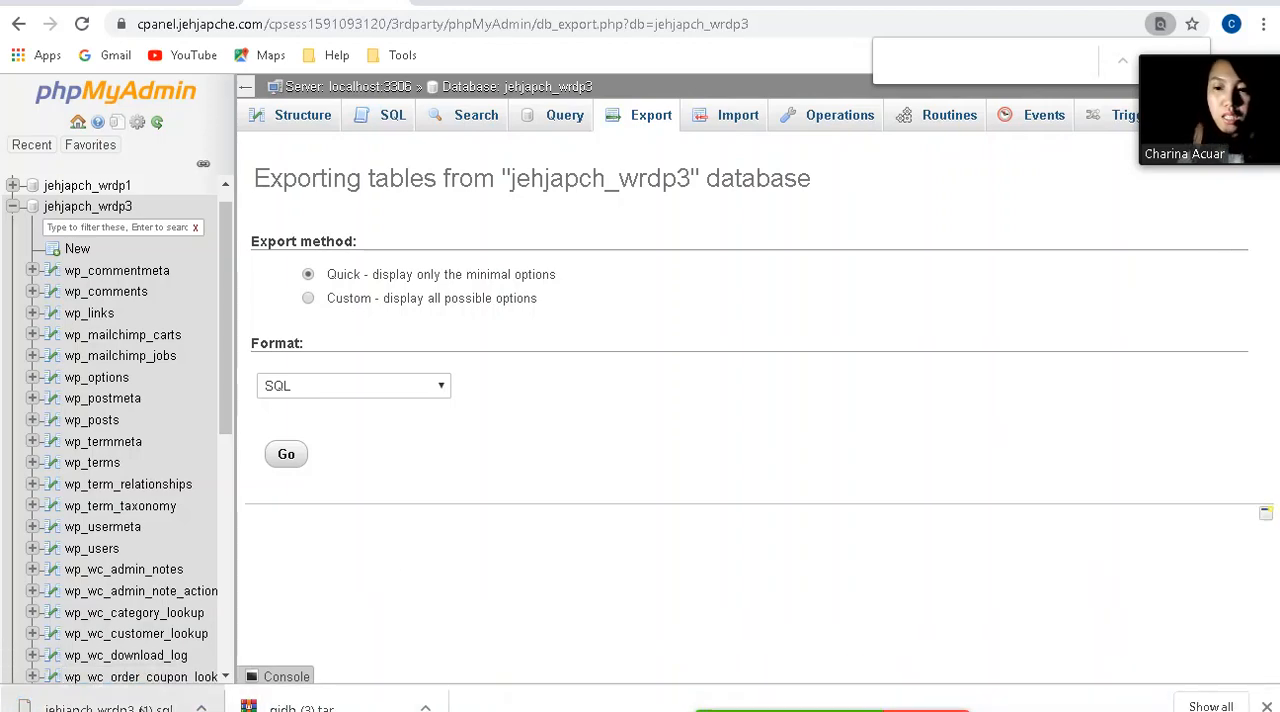
Step: Show all browser downloads and examine the jehjapch_wrdp3 (1).sql entry
click(1211, 706)
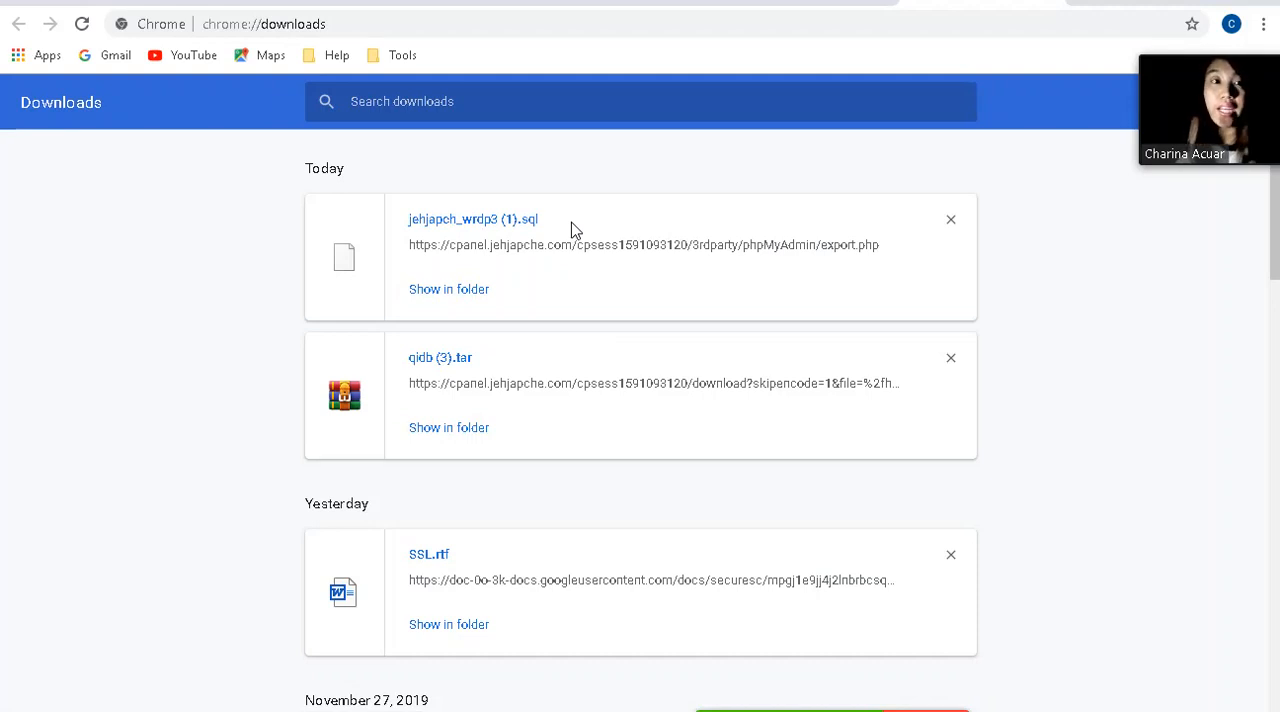
drag(572, 222, 609, 214)
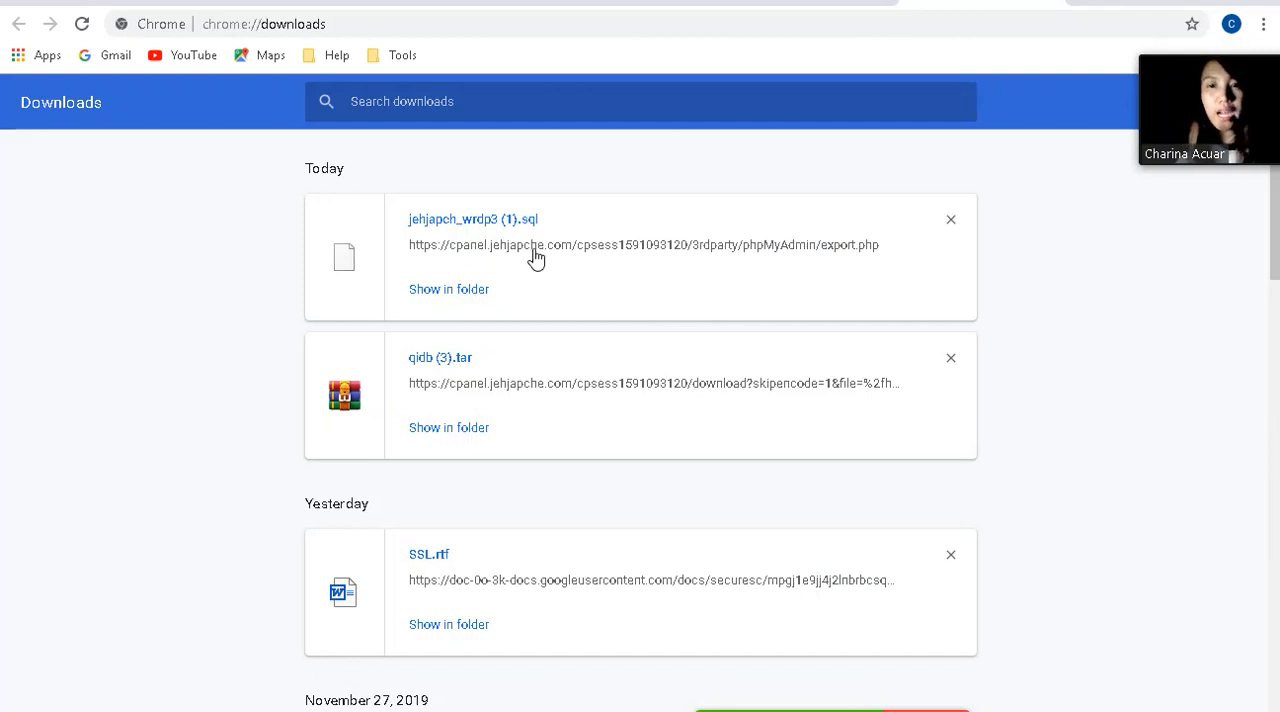
drag(600, 218, 413, 220)
click(580, 220)
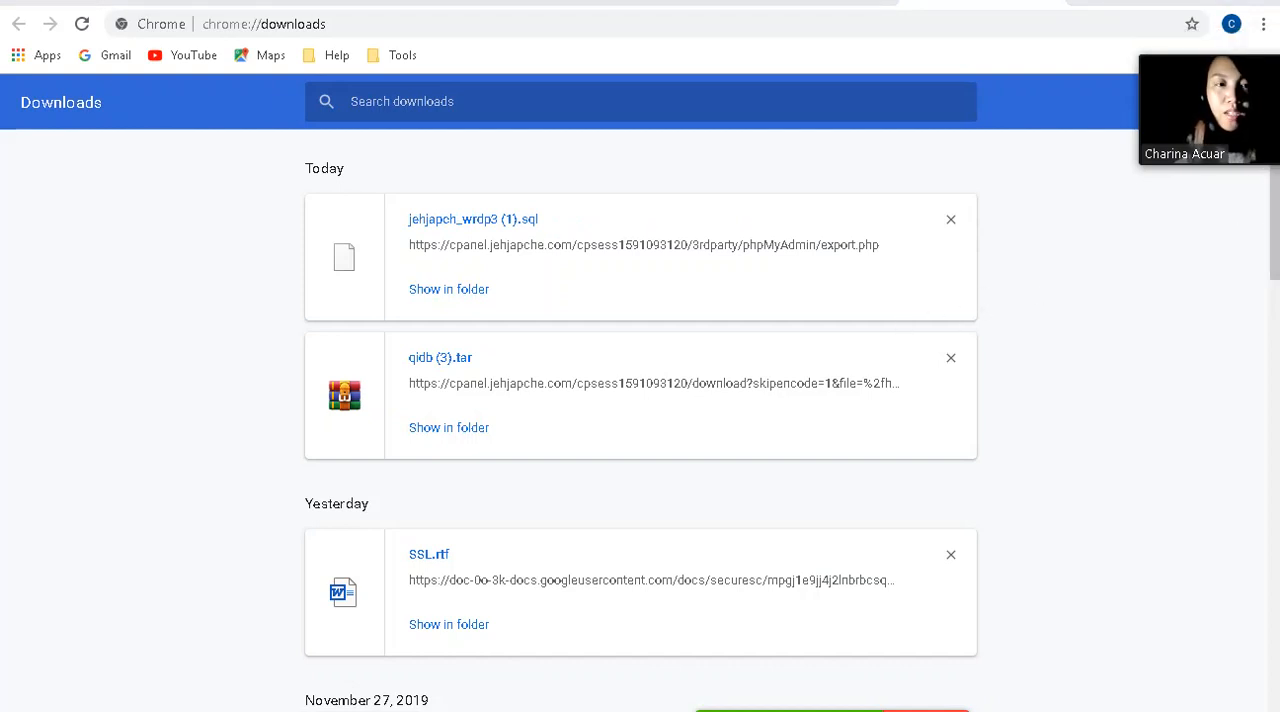
Step: Switch to File Explorer and create a folder named My backup test on the Desktop
click(1279, 84)
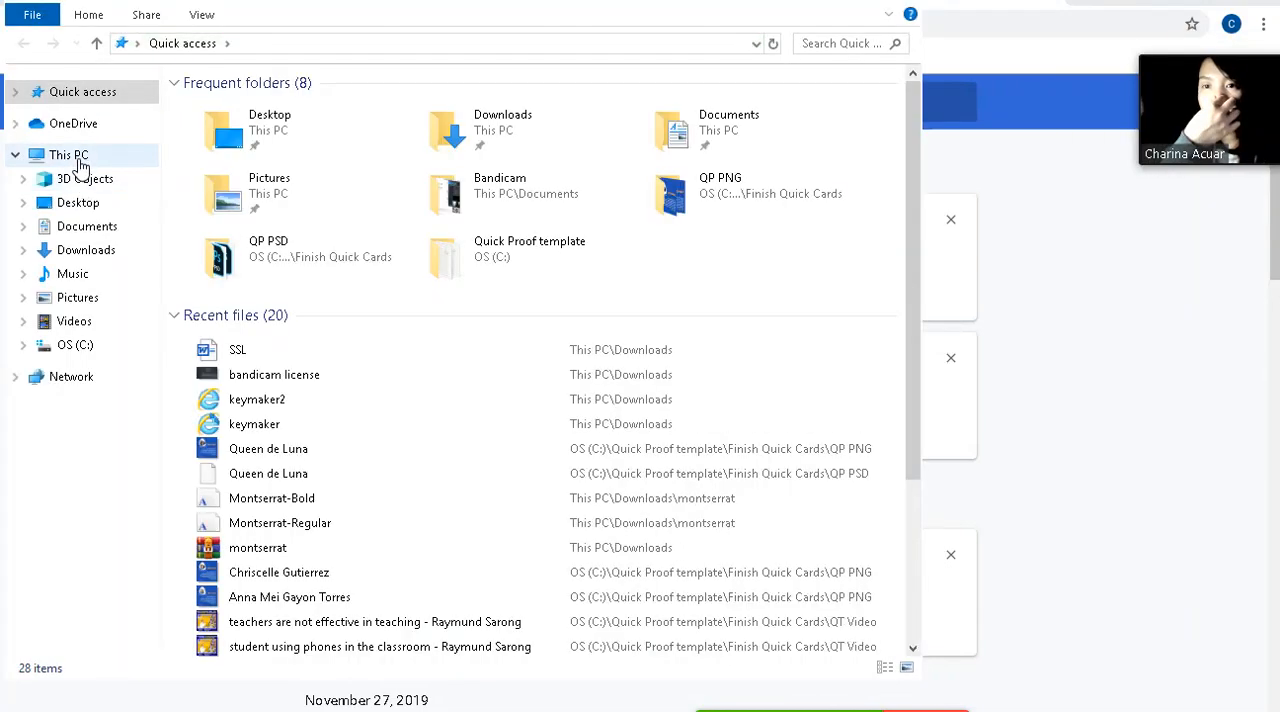
double_click(257, 126)
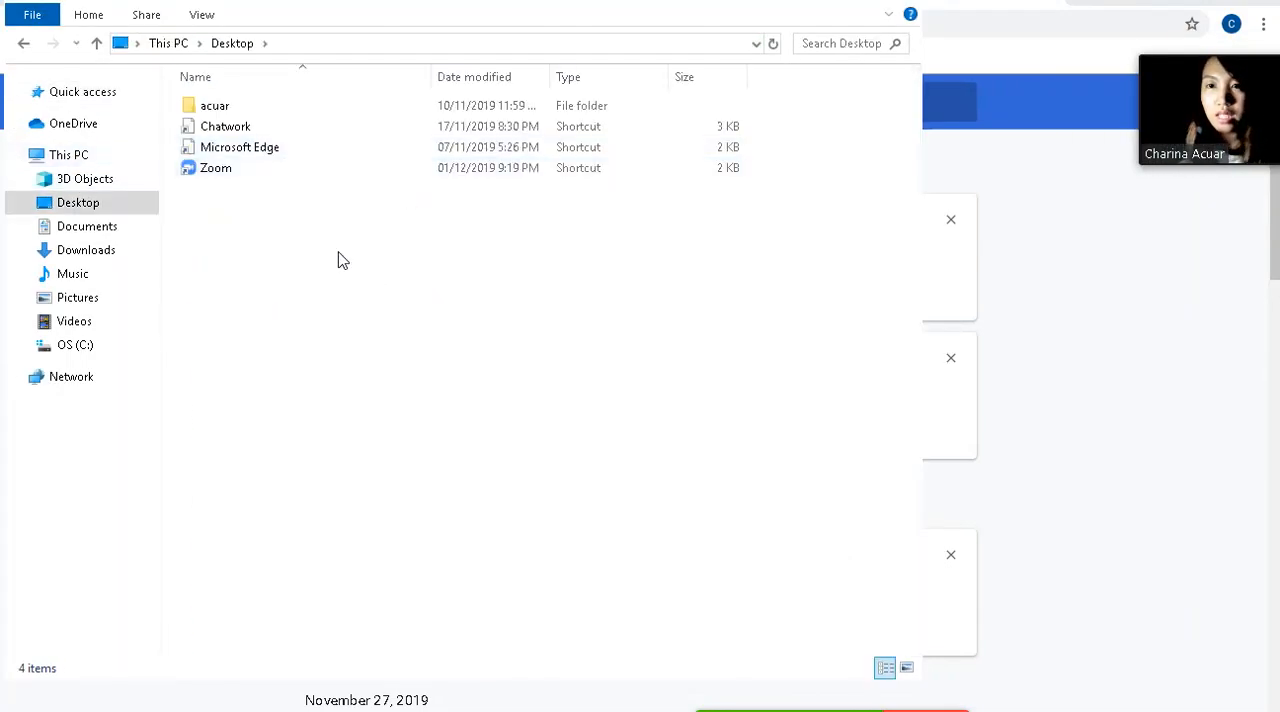
right_click(338, 252)
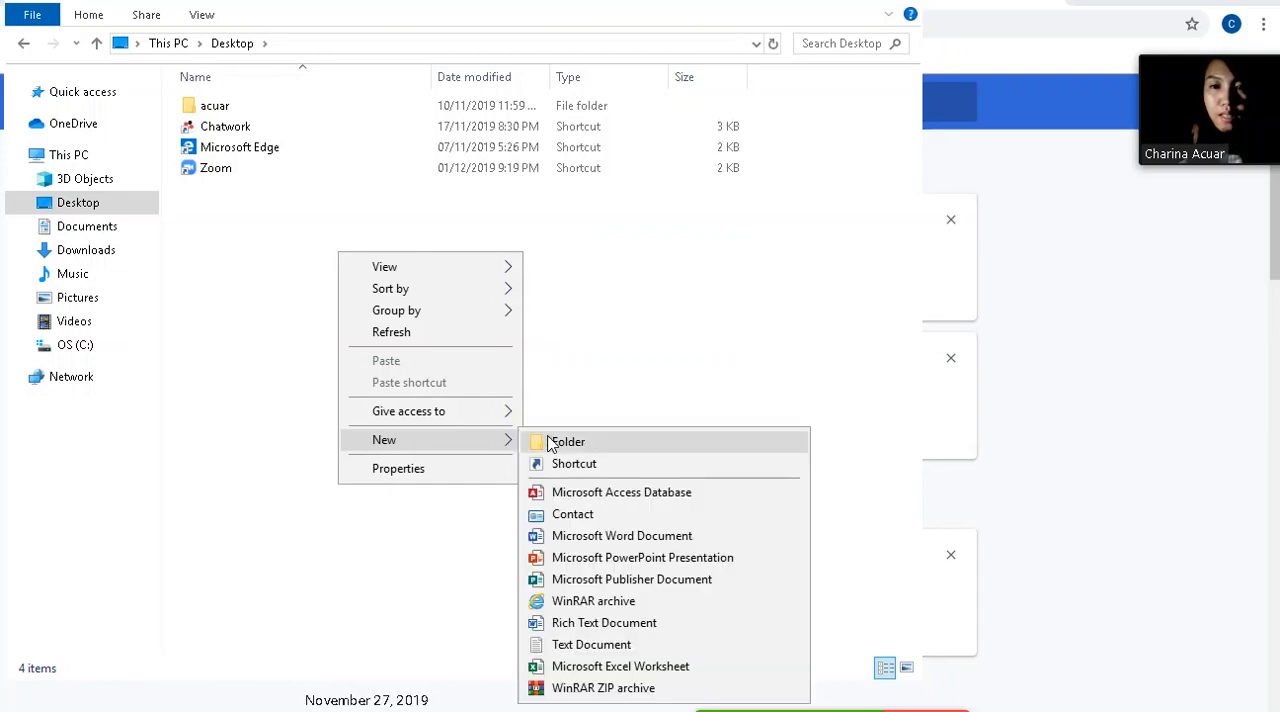
click(550, 437)
text(My backup test)
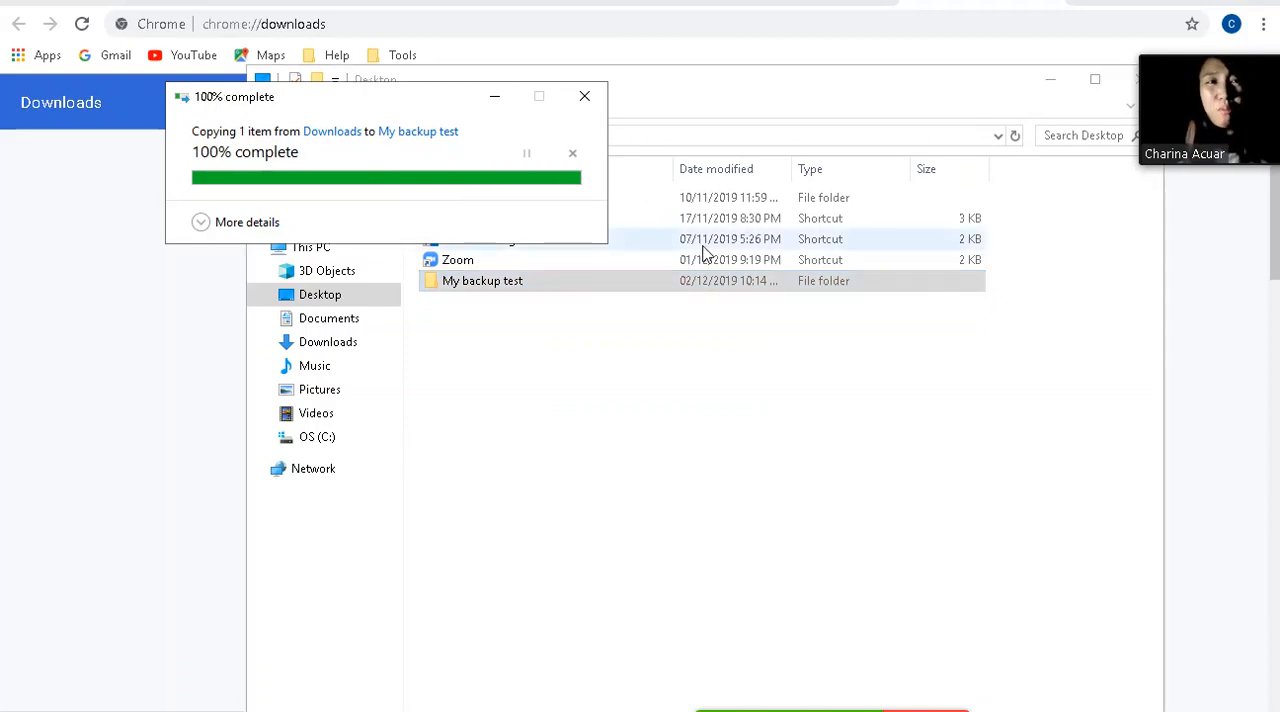
Step: Copy jehjapch_wrdp3 (1).sql and qidb (3).tar into My backup test, check the folder's contents and minimize its window
double_click(538, 289)
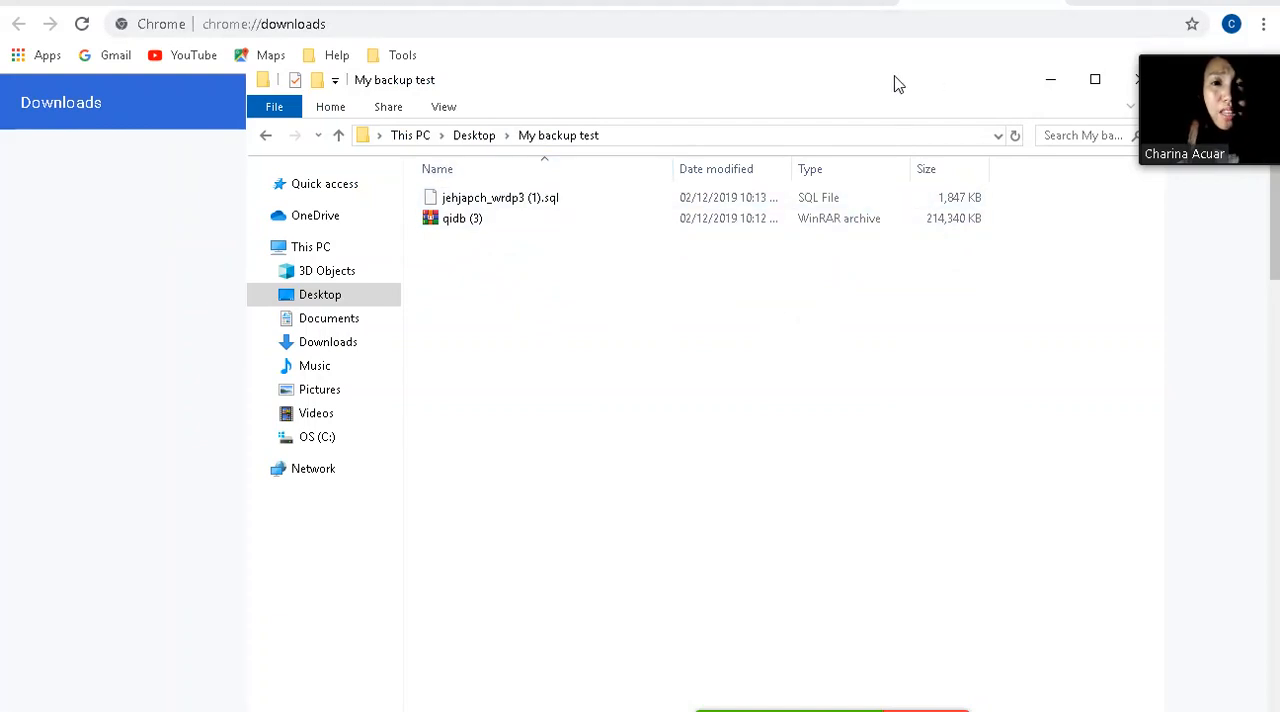
drag(894, 83, 770, 20)
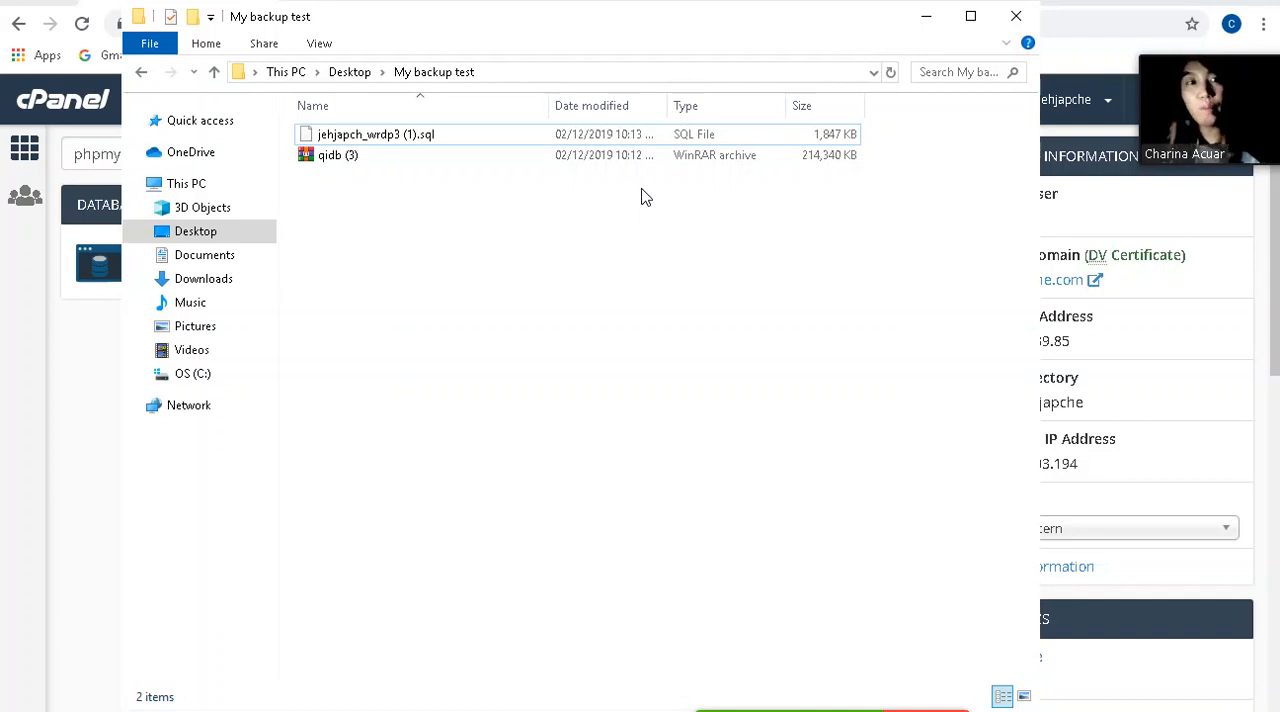
click(927, 18)
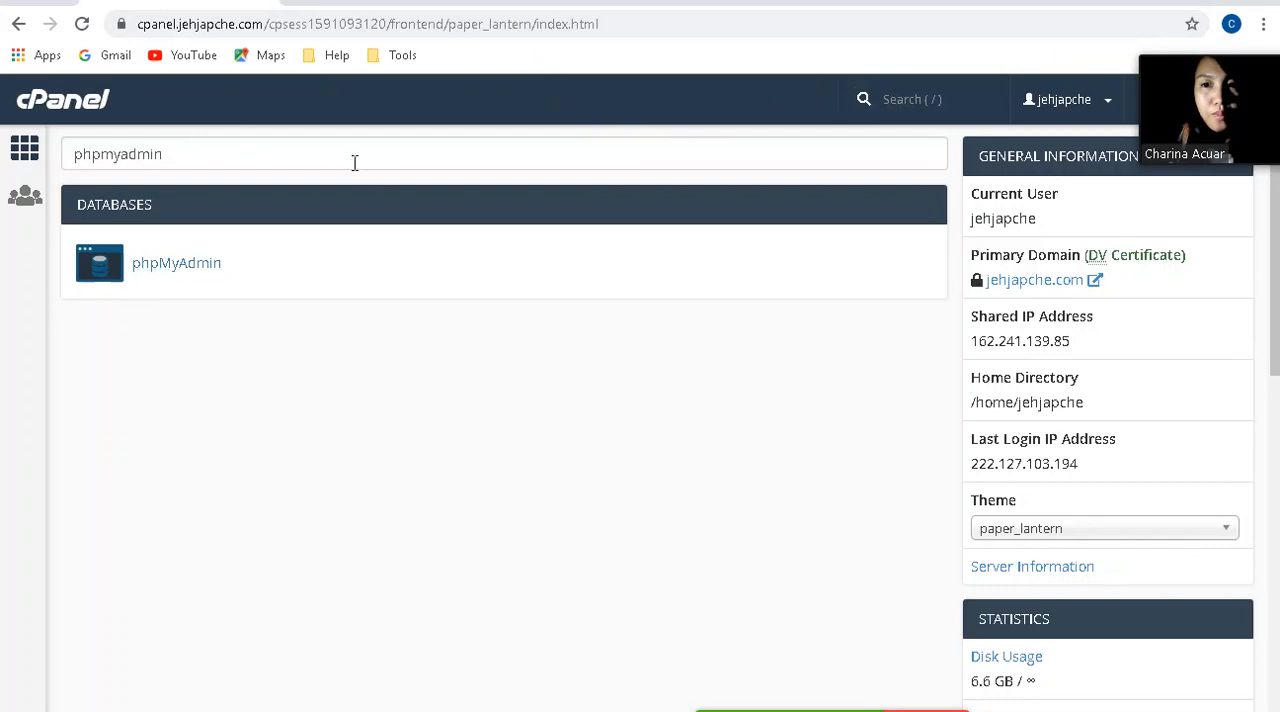
Step: Clear the cPanel function search and open the public_html/test folder in File Manager
double_click(326, 155)
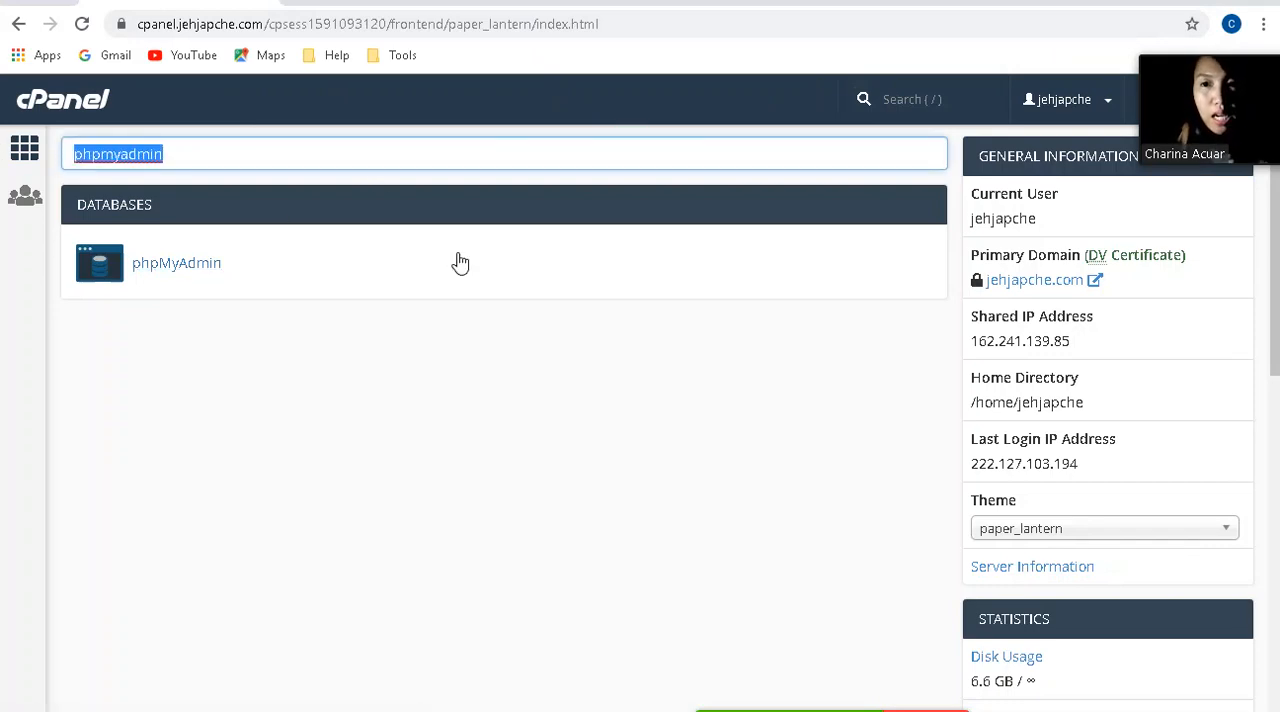
key(BackSpace)
click(578, 4)
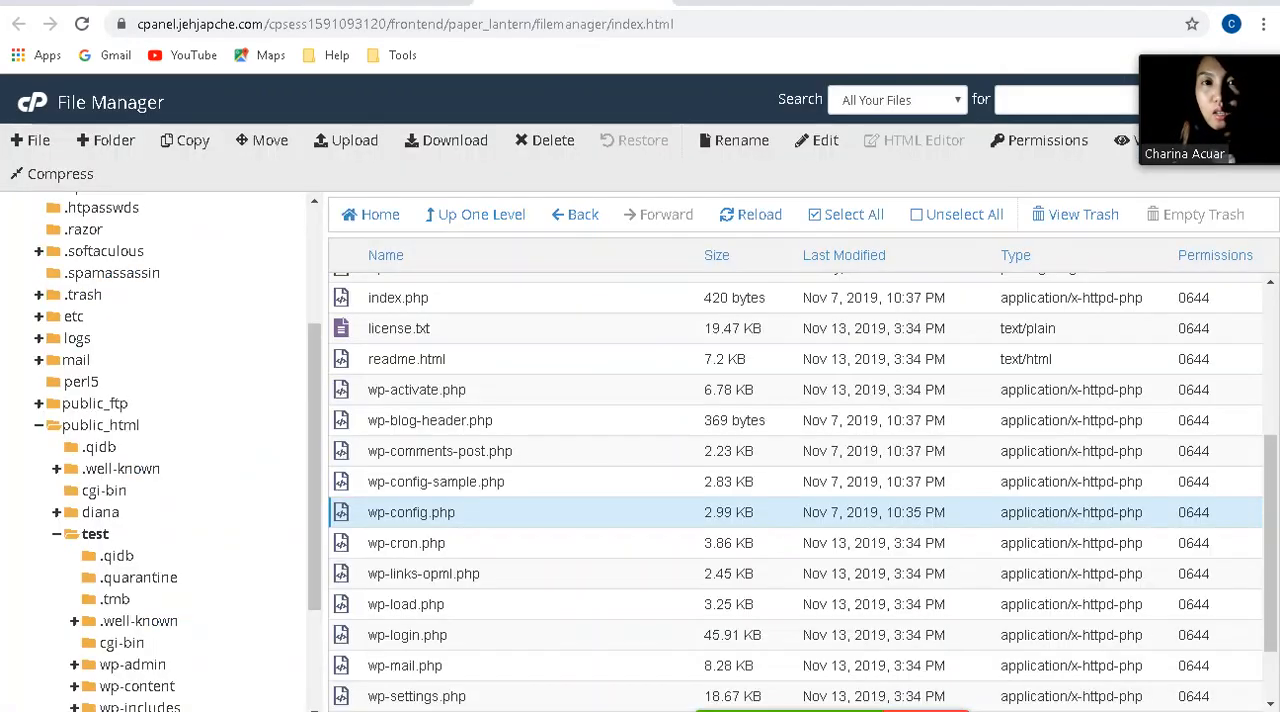
scroll(75, 460, down, 3)
click(100, 360)
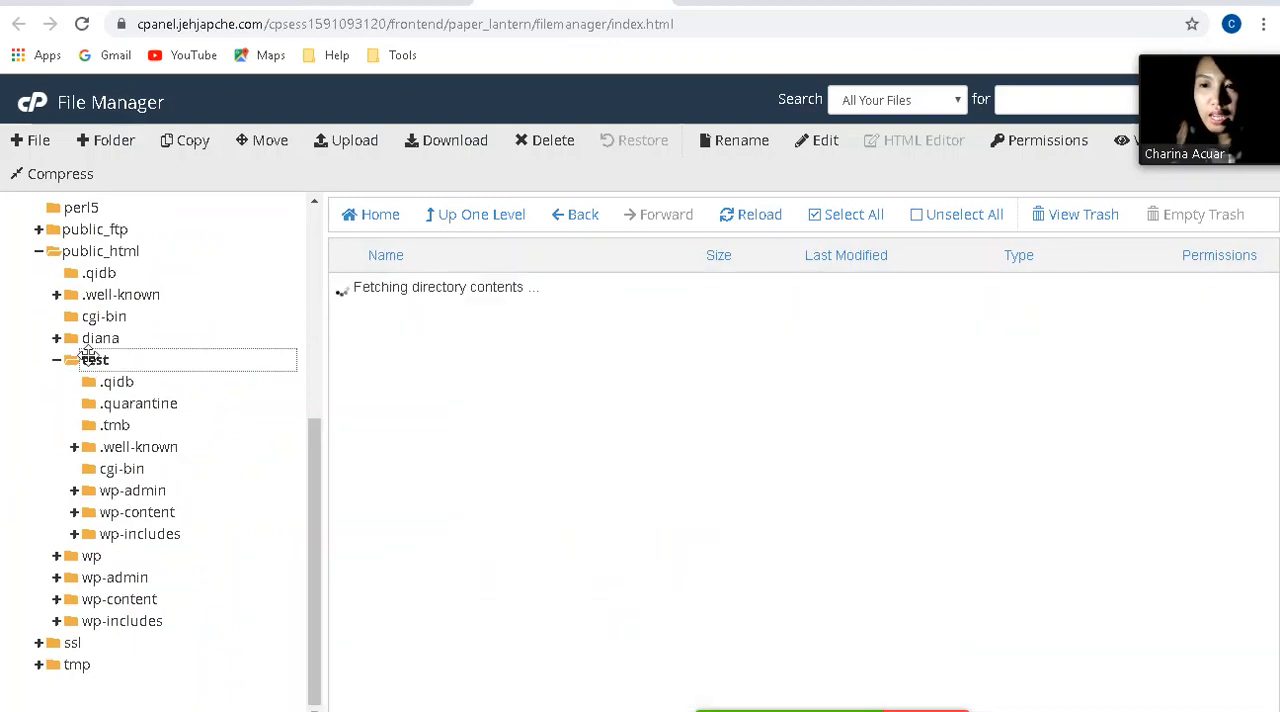
Step: Create a new folder named sandbox in /public_html/test
click(132, 150)
text(s)
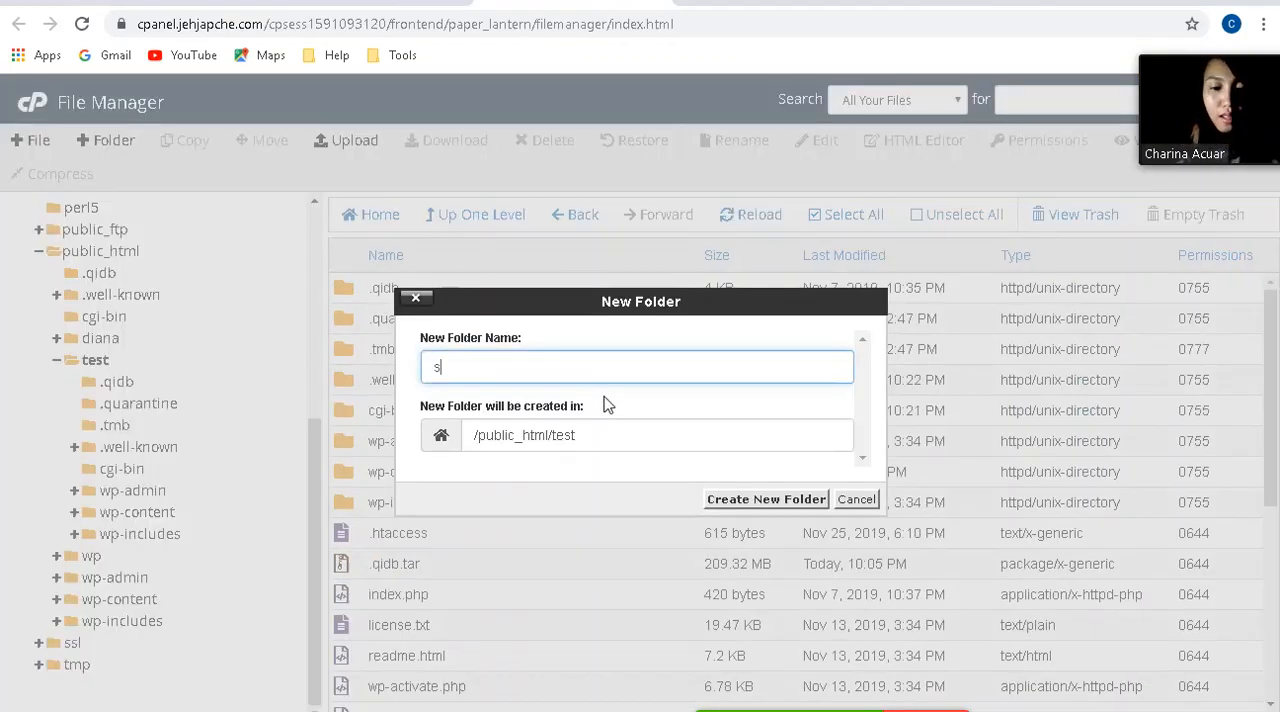
text(andbox)
key(Return)
Step: Move all items in the test folder except sandbox into the sandbox folder, and reload the test site to check it
click(849, 214)
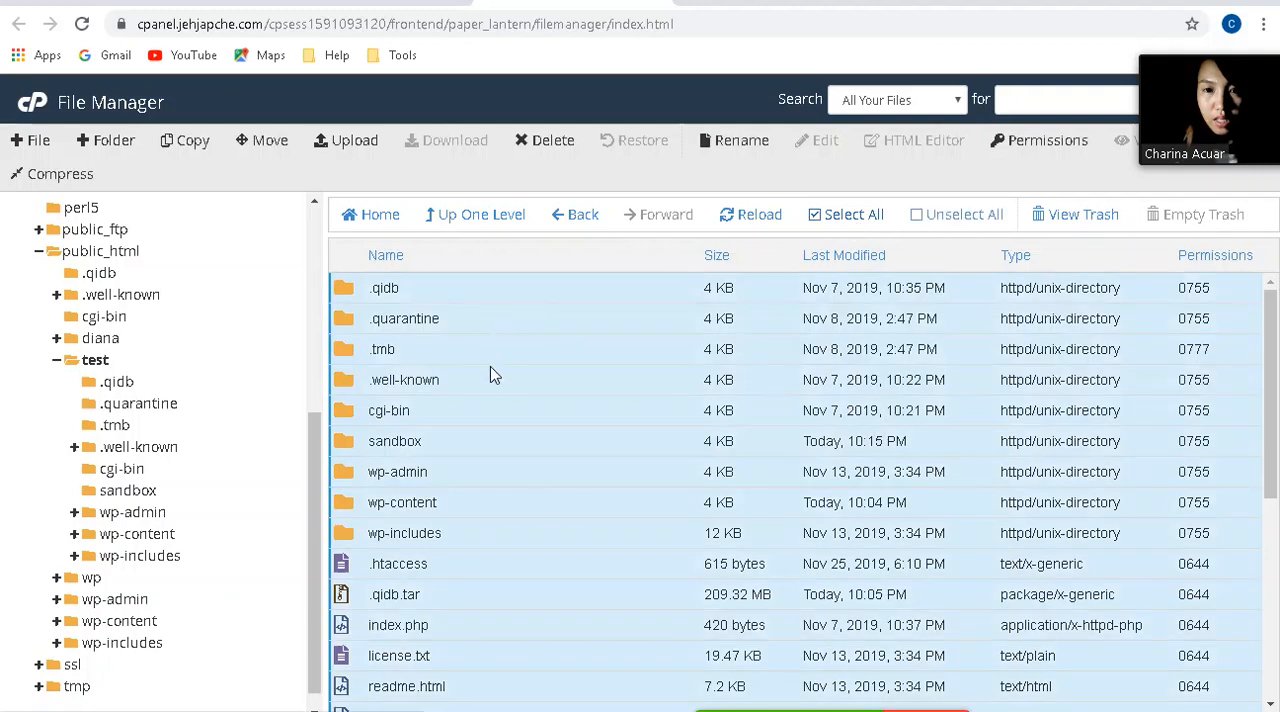
ctrl+click(449, 443)
drag(507, 371, 445, 451)
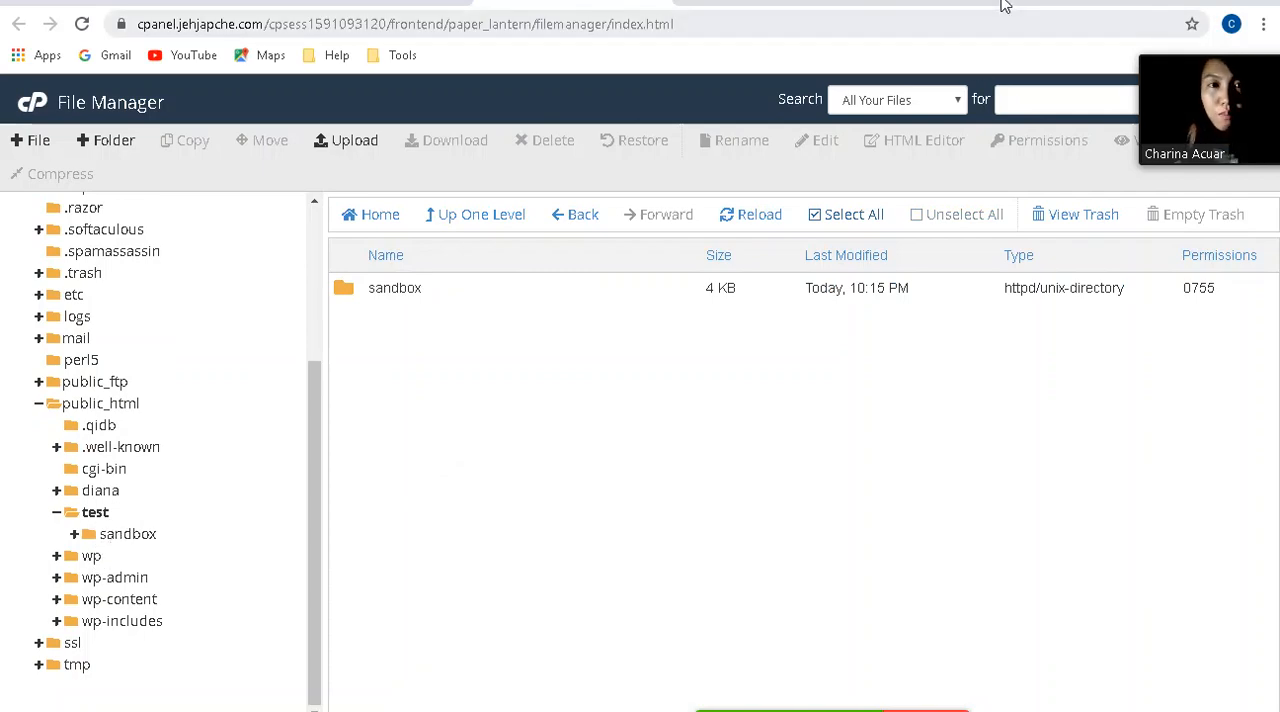
click(935, 5)
click(84, 25)
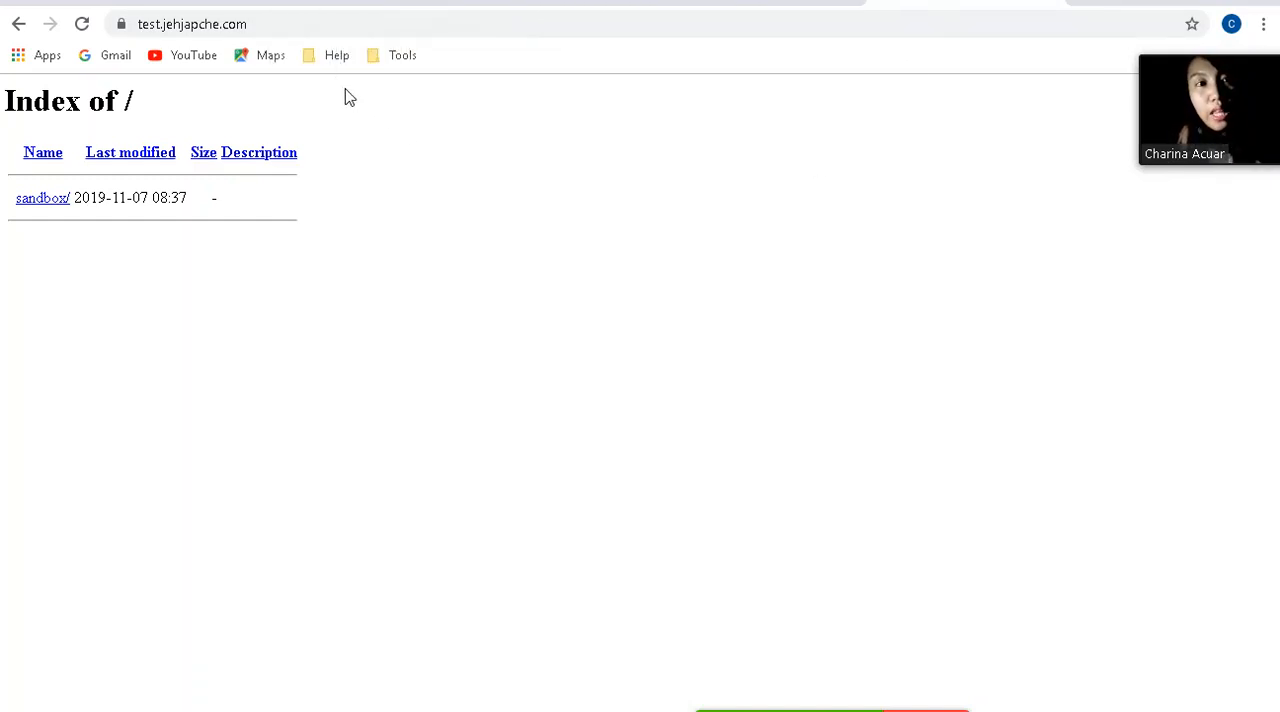
Step: Return to phpMyAdmin, collapse the jehjapch_wrdp3 table tree and reopen that database's structure
click(350, 2)
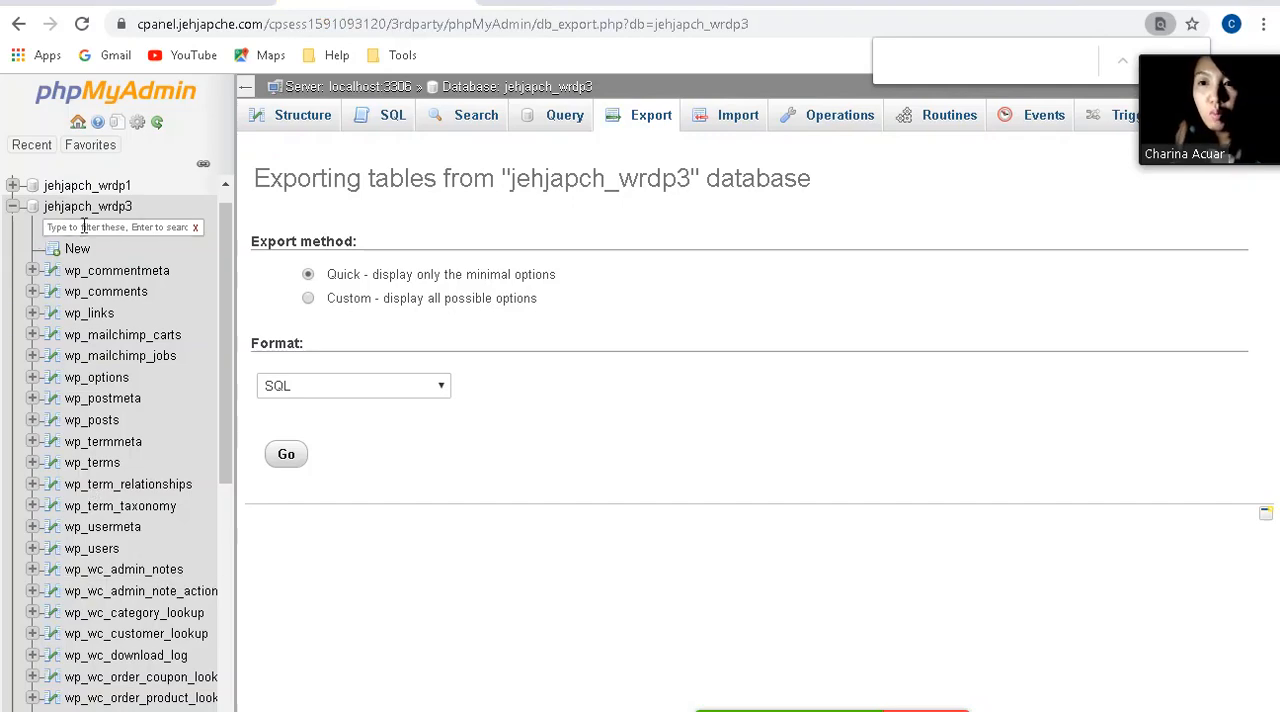
click(14, 207)
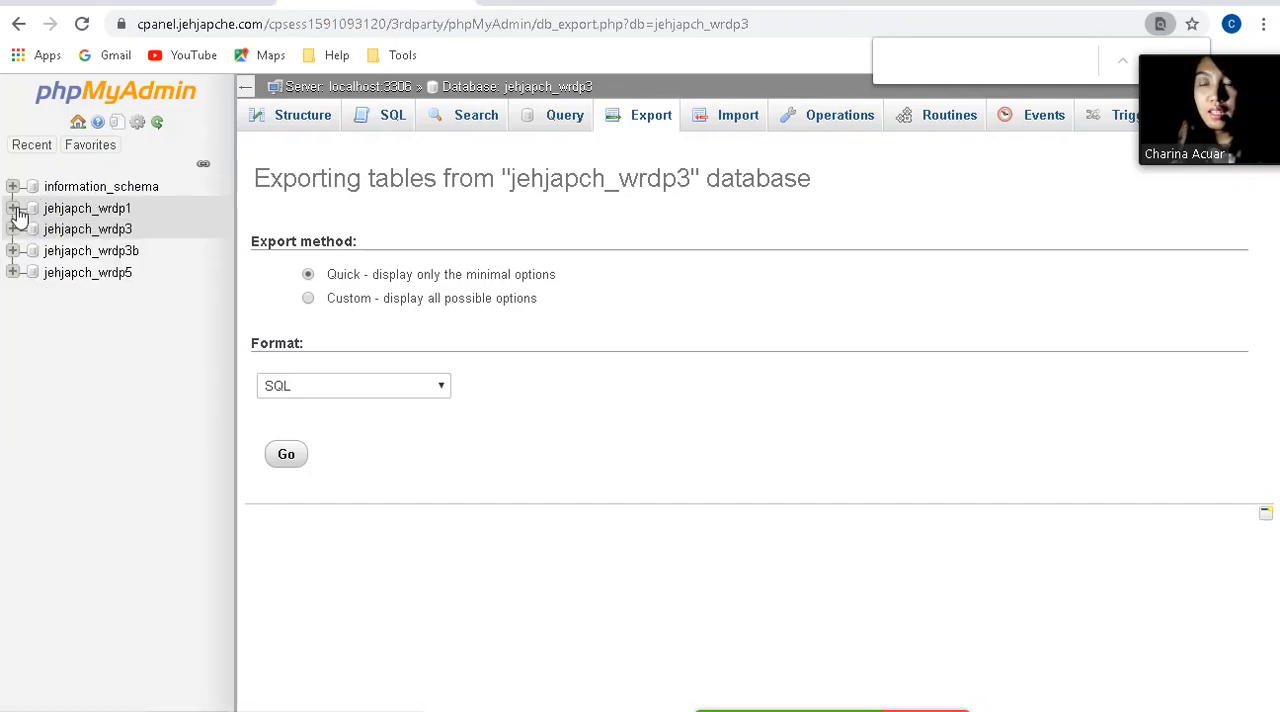
right_click(68, 240)
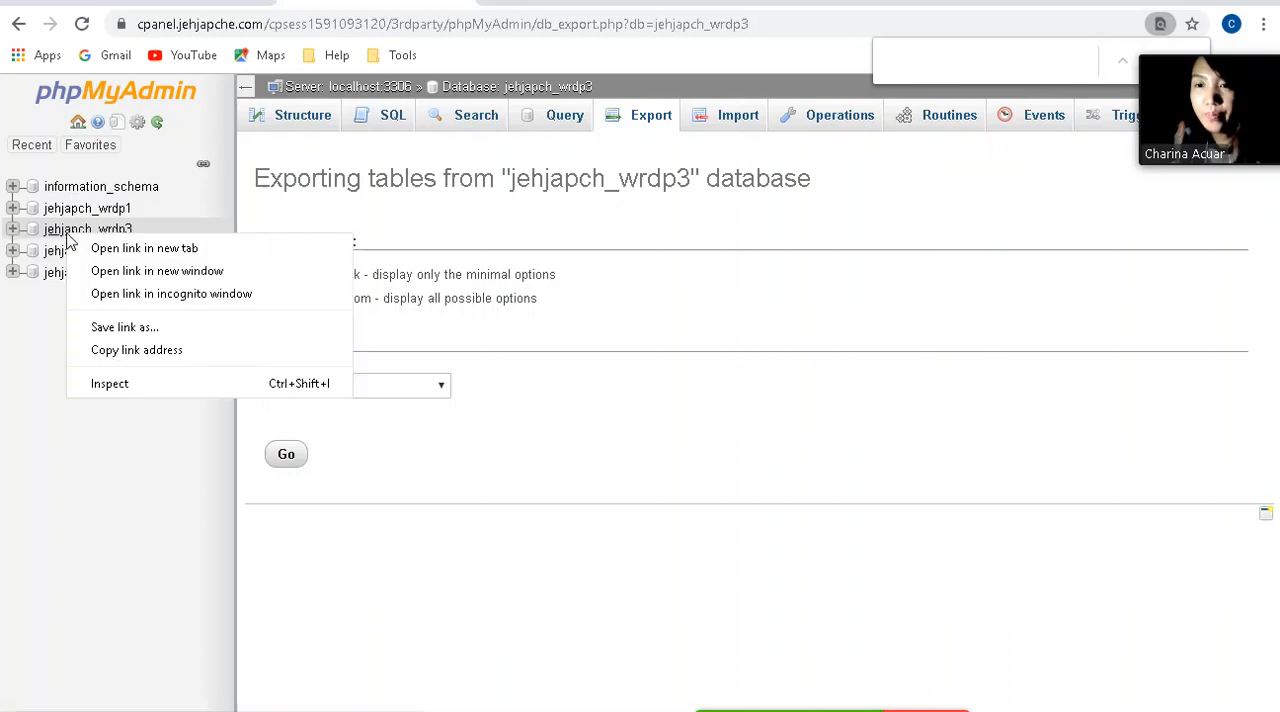
click(68, 240)
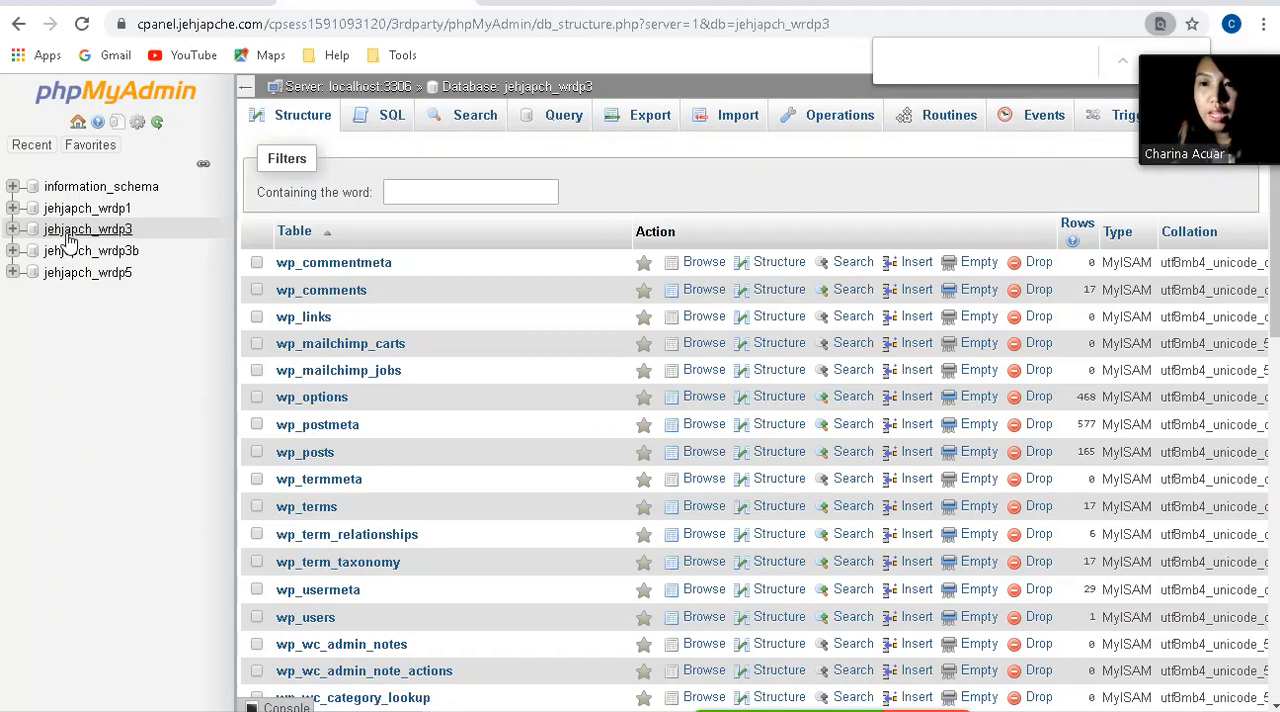
click(68, 236)
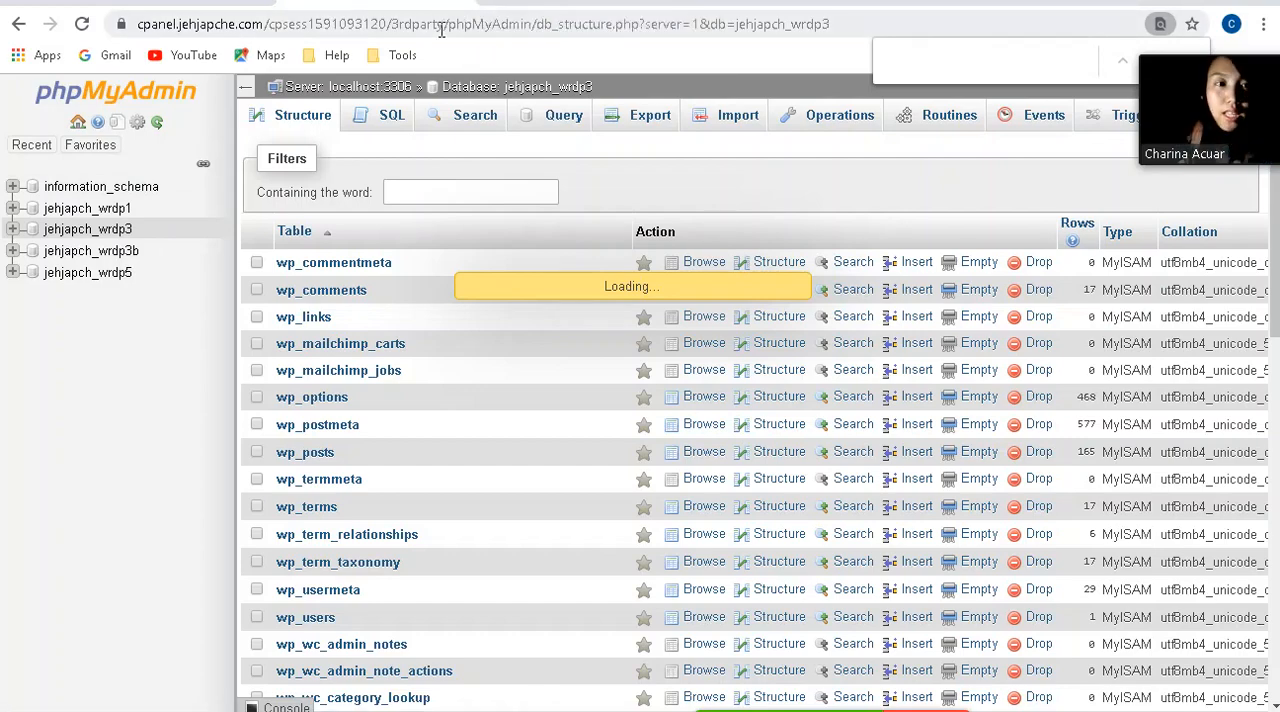
Step: Open MySQL Databases from the cPanel home page and go to the Current Databases list
click(200, 3)
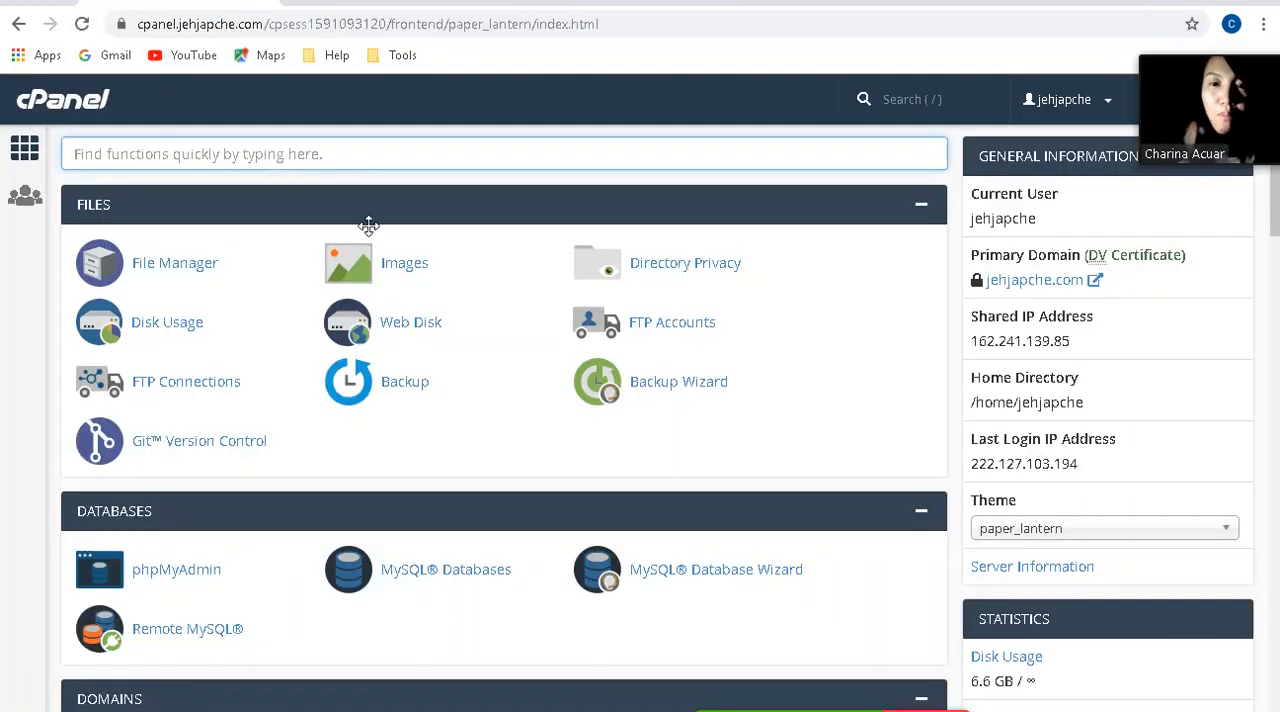
scroll(377, 394, down, 2)
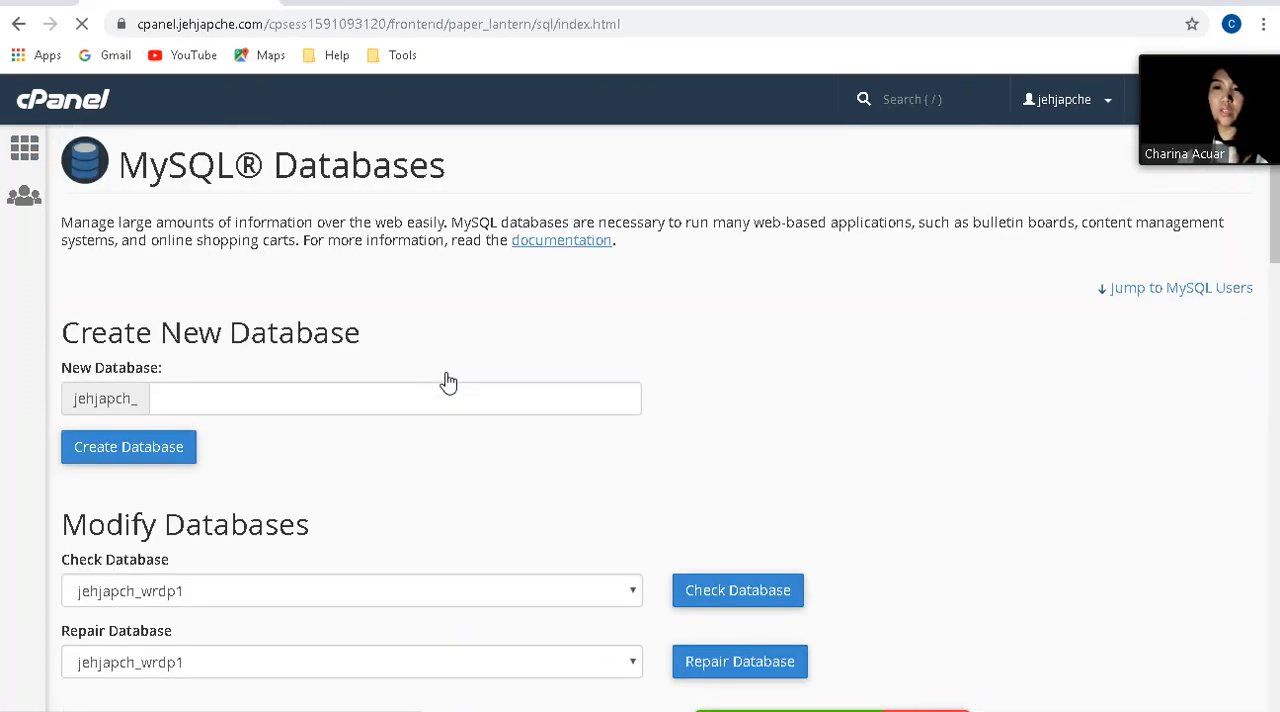
scroll(454, 376, down, 4)
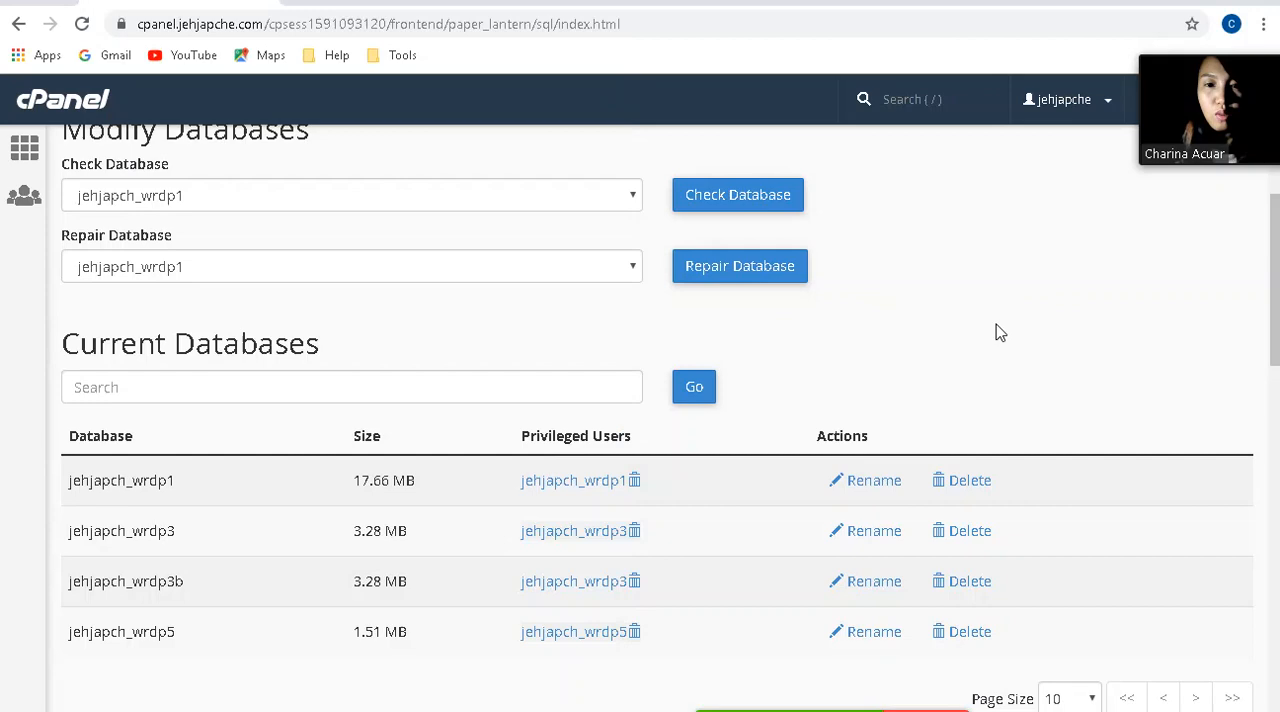
Step: Check the database name in the Notepad notes and search the MySQL Databases page for jehjapch_wrdp3
key(alt+Tab)
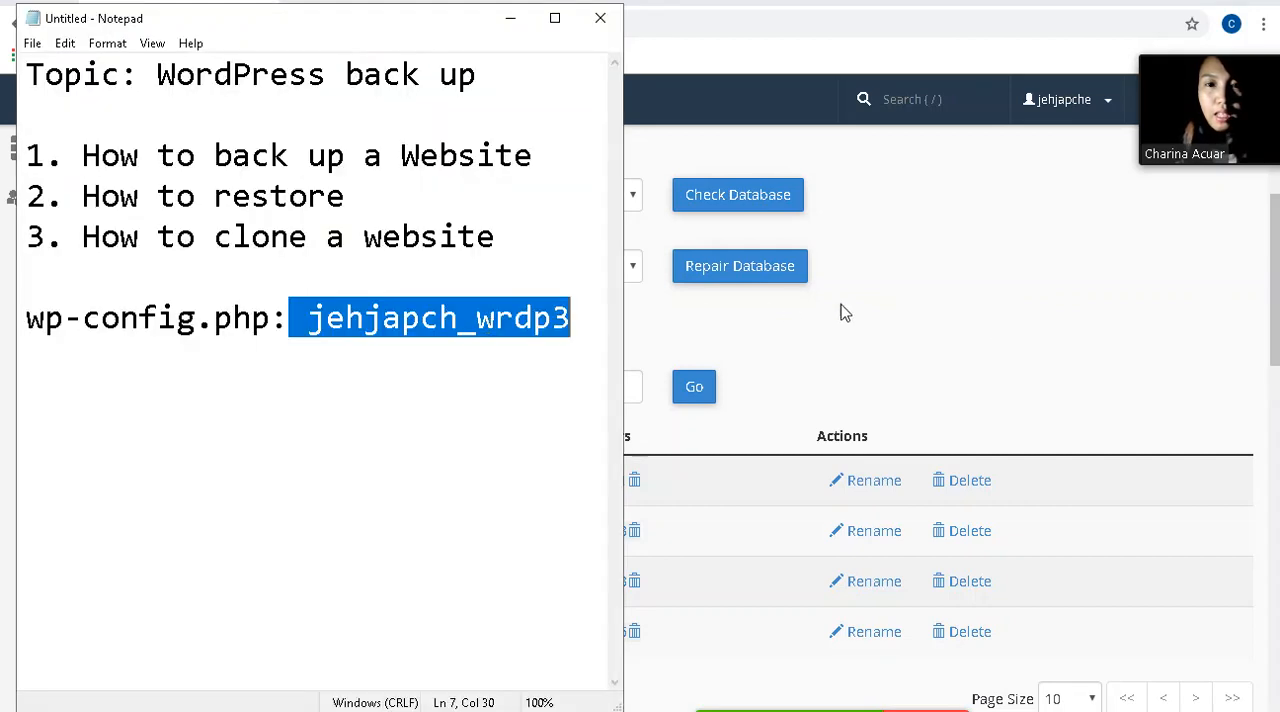
key(alt+Tab)
key(ctrl+f)
text(jehjapch_wrdp3)
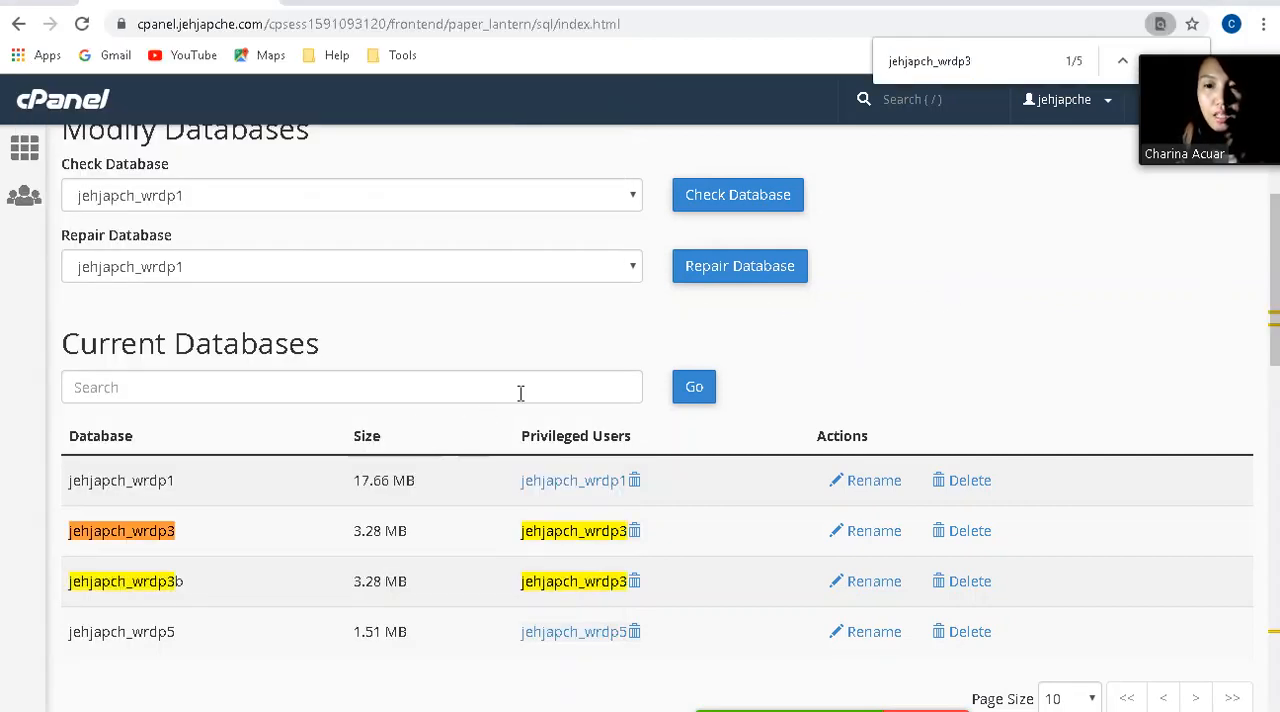
Step: Clear the page search, delete the jehjapch_wrdp3 database from Current Databases, and return to the cPanel home page
scroll(300, 380, down, 3)
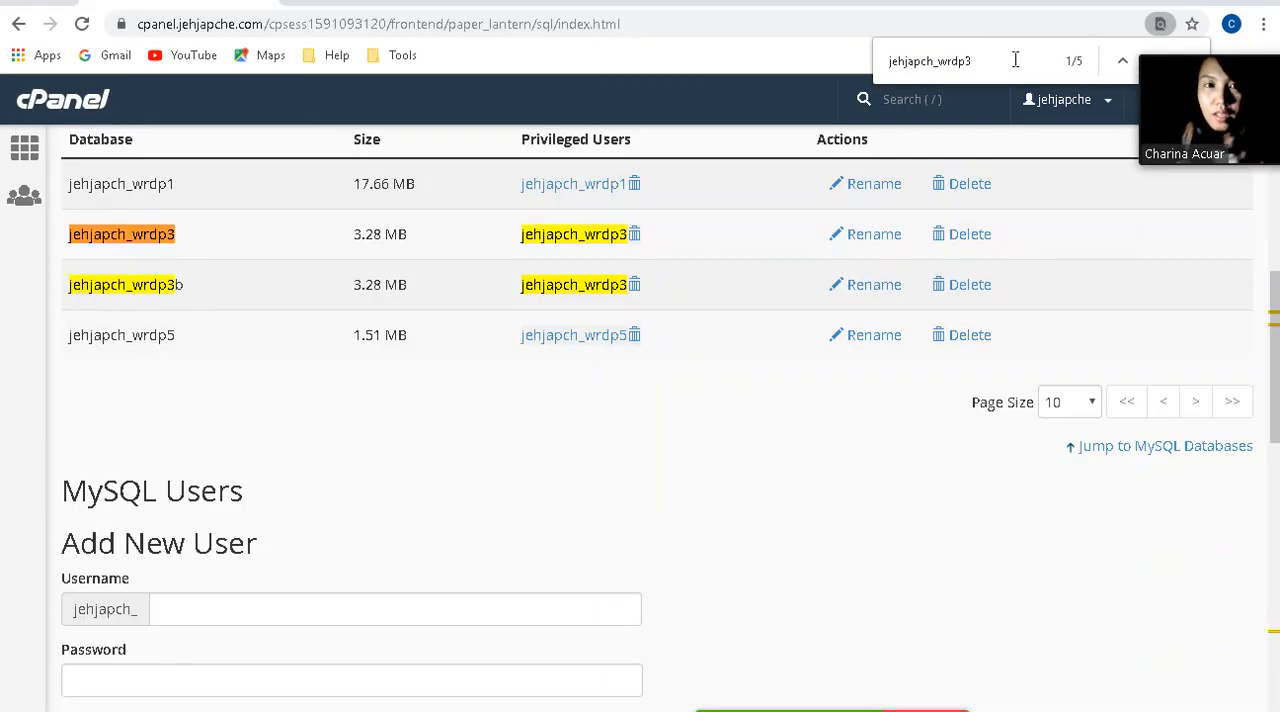
drag(995, 62, 772, 102)
key(BackSpace)
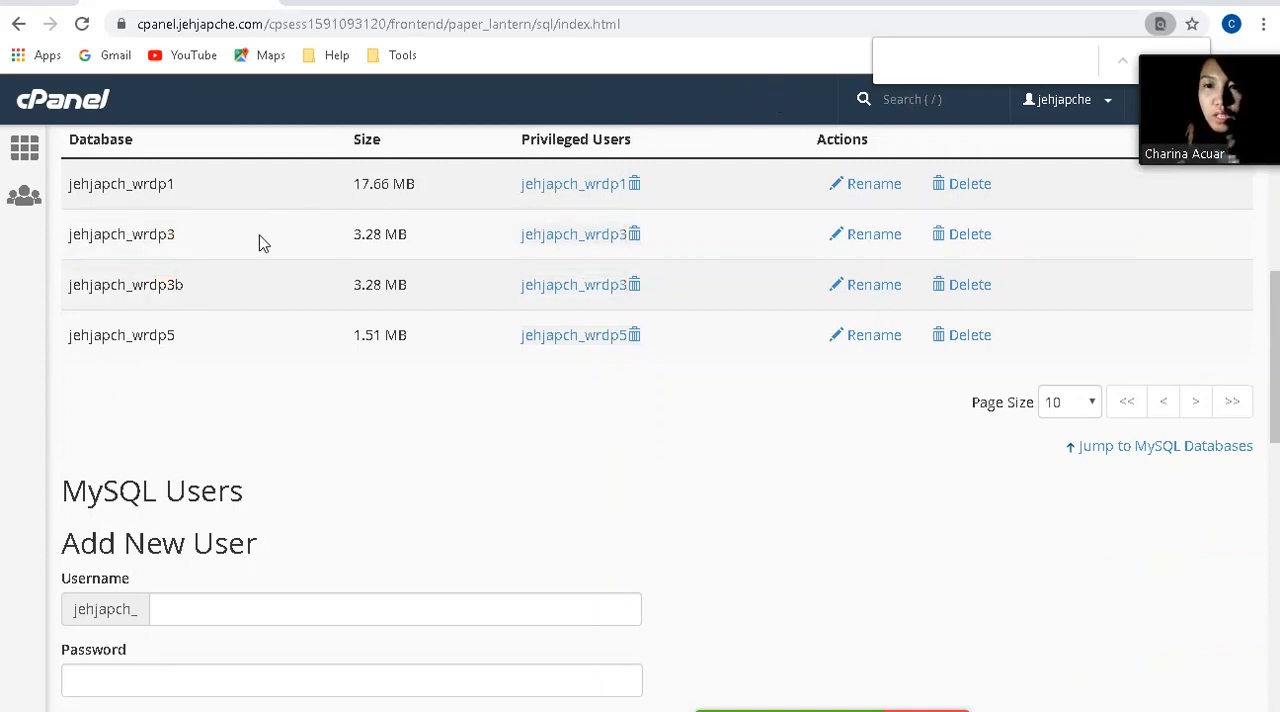
drag(177, 234, 66, 240)
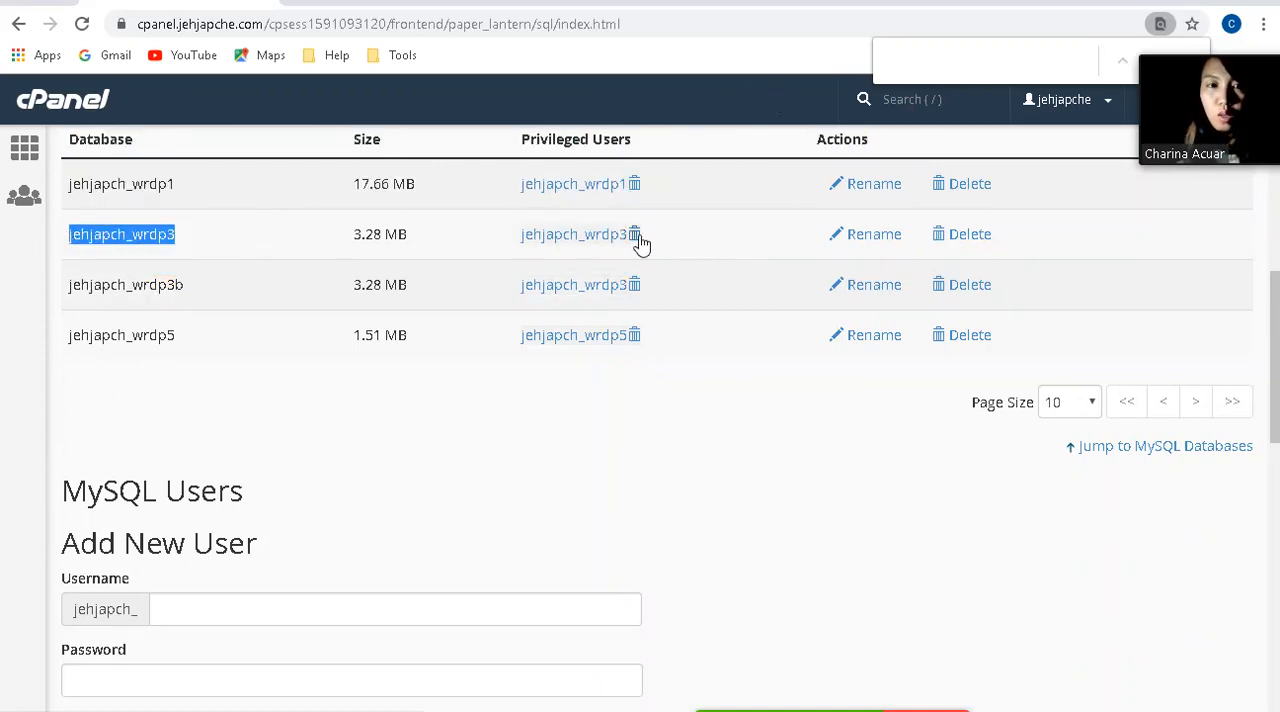
scroll(809, 337, up, 2)
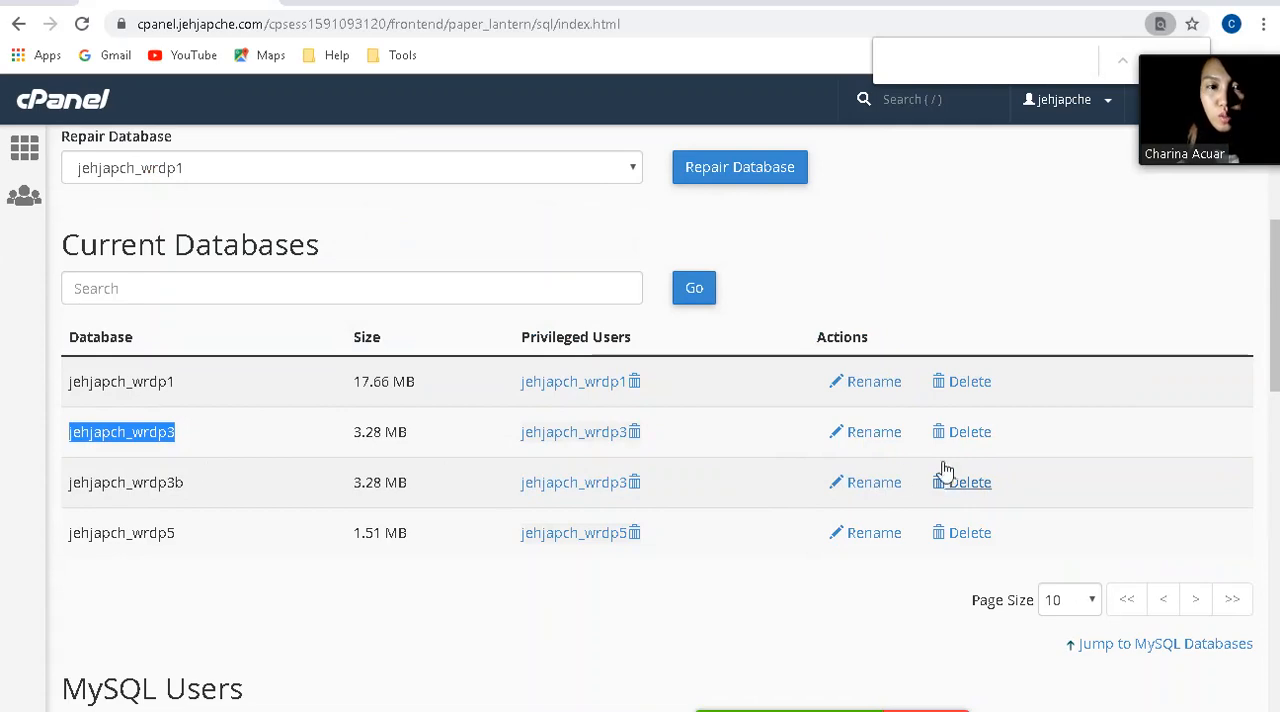
click(951, 440)
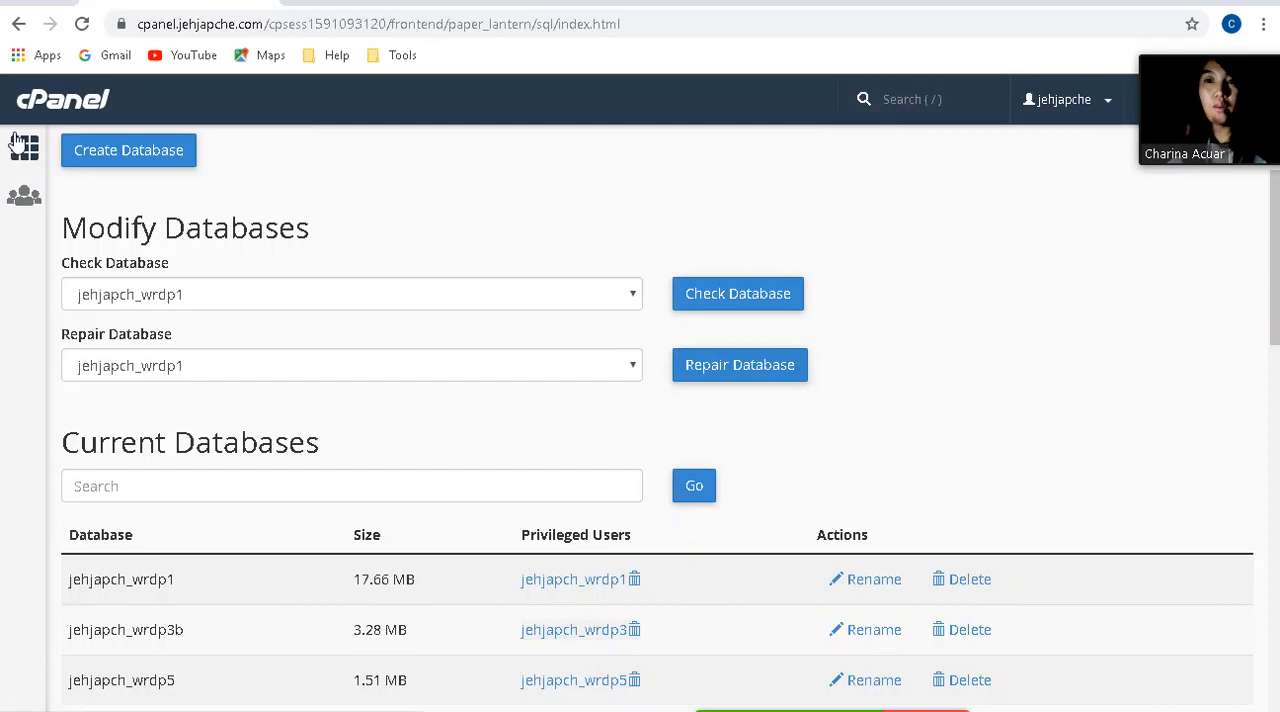
click(24, 148)
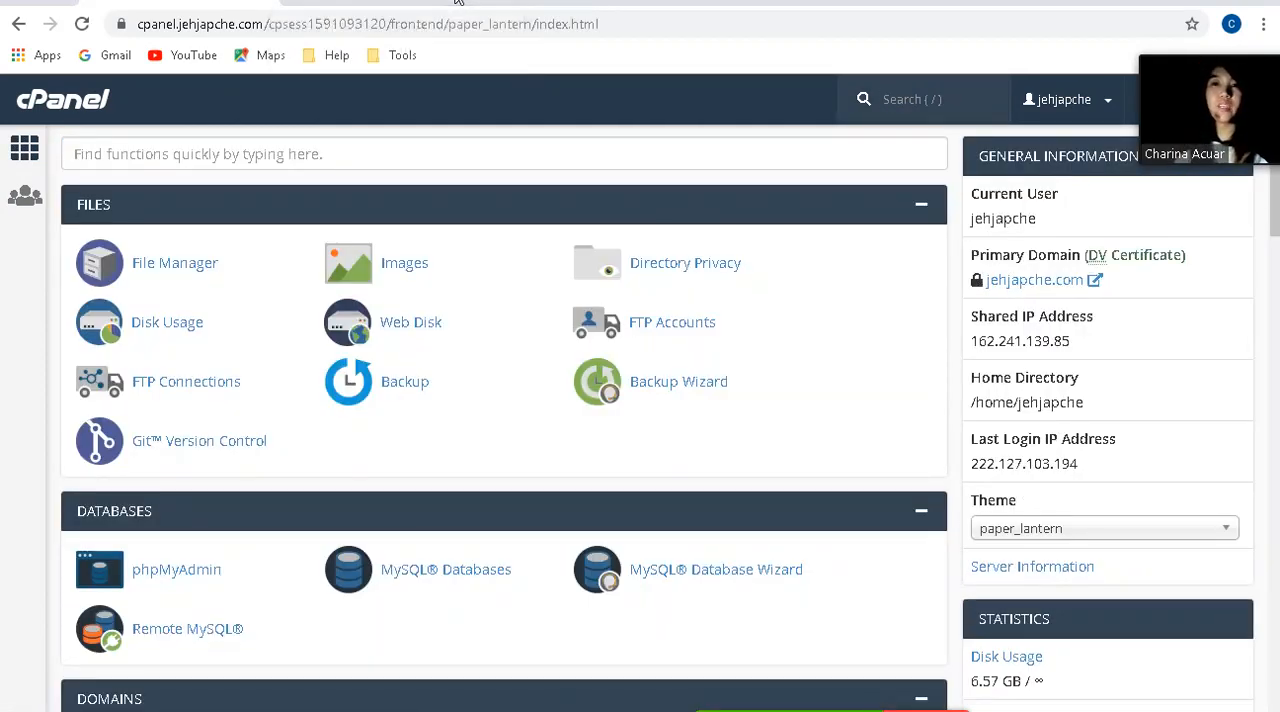
Step: Review the wp-config.php database settings and the test site's index page, and return to cPanel
click(510, 4)
click(459, 4)
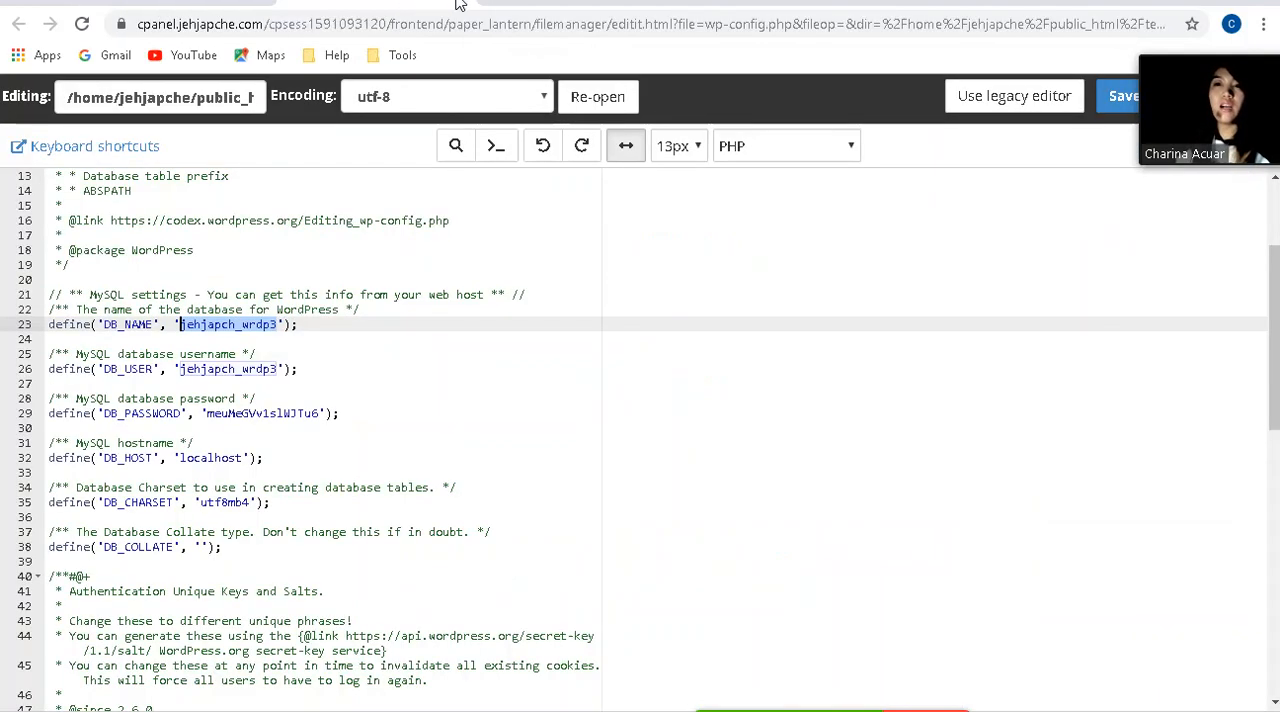
click(528, 4)
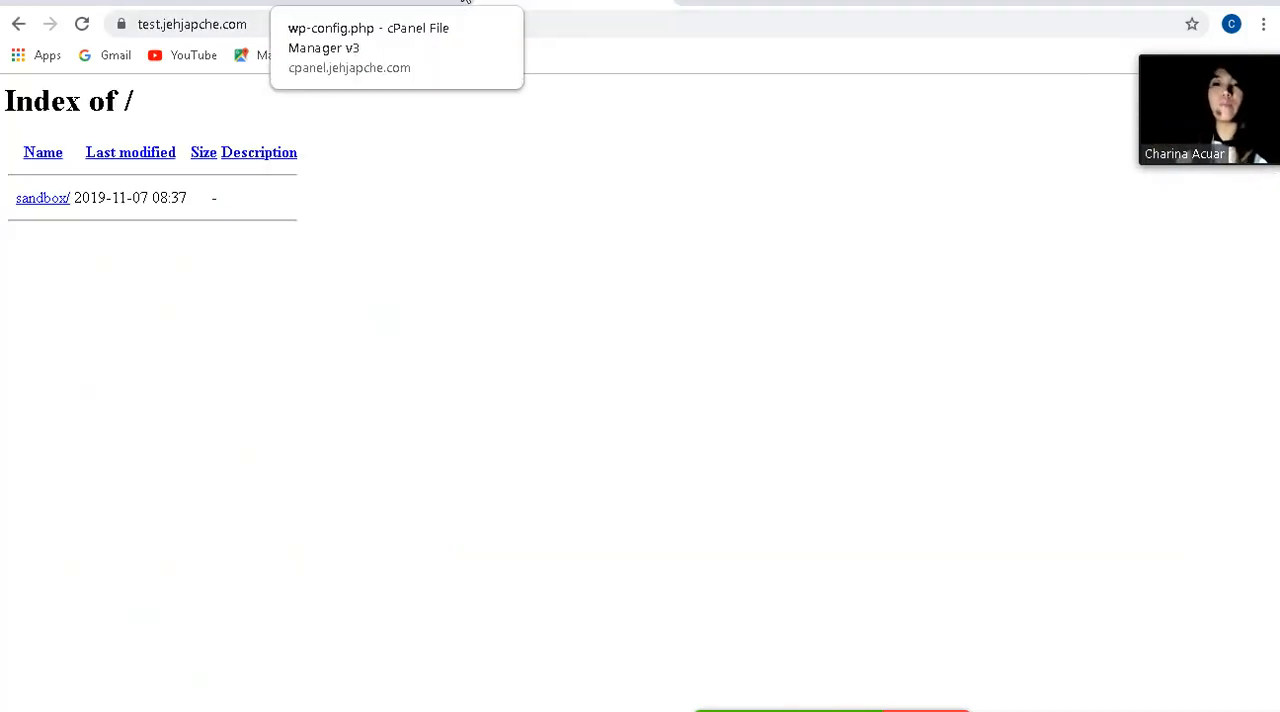
click(161, 3)
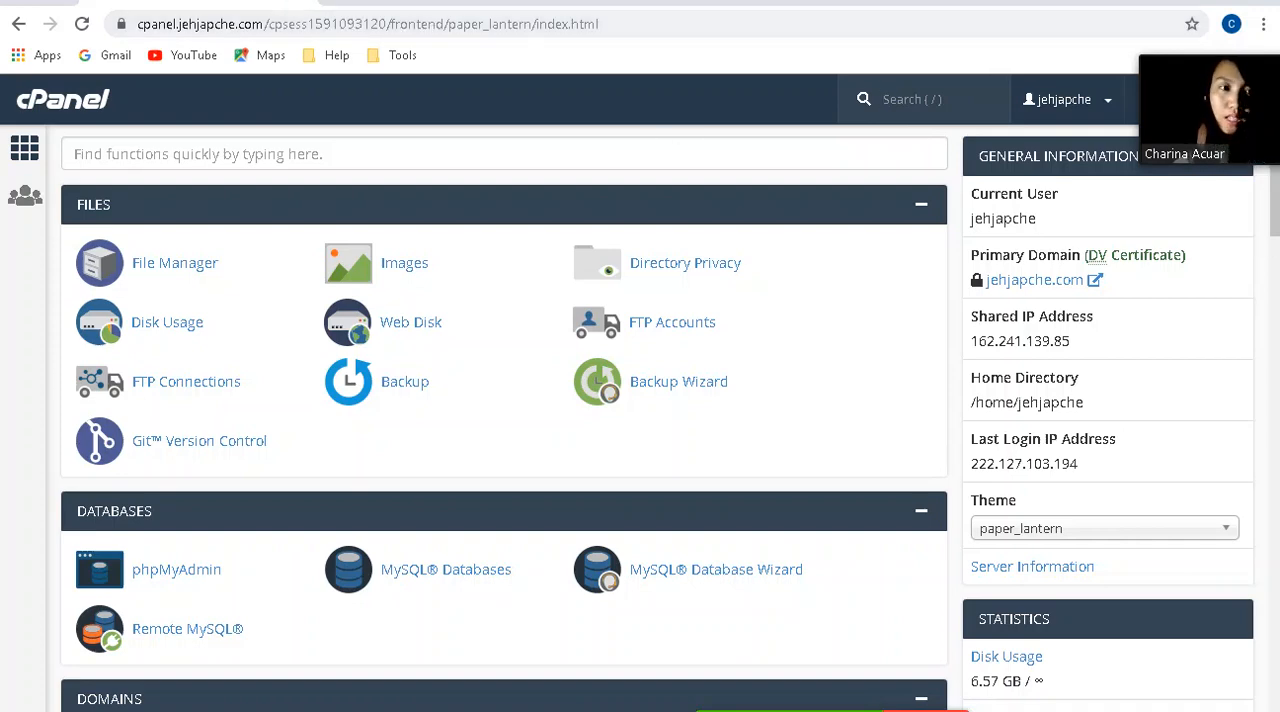
Step: Switch to Notepad to highlight the "How to restore" topic, and check the SQL and archive files in the local backup folder
key(alt+Tab)
click(80, 236)
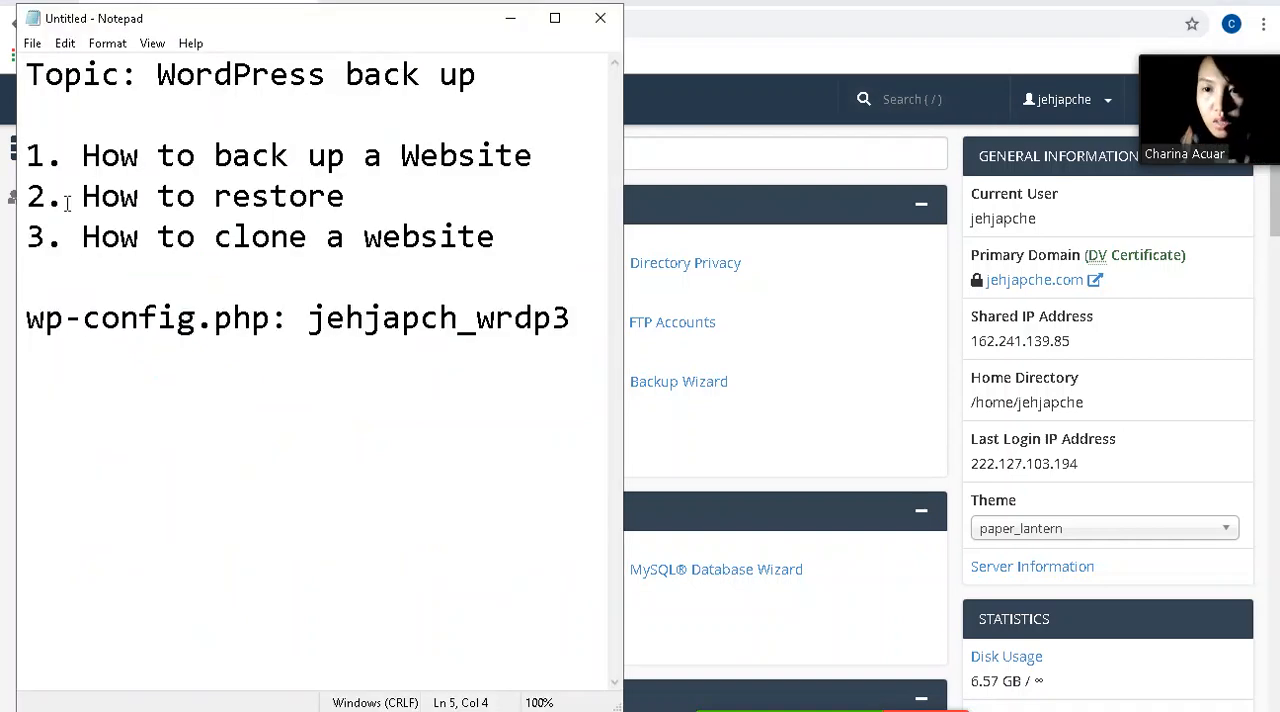
drag(67, 203, 447, 195)
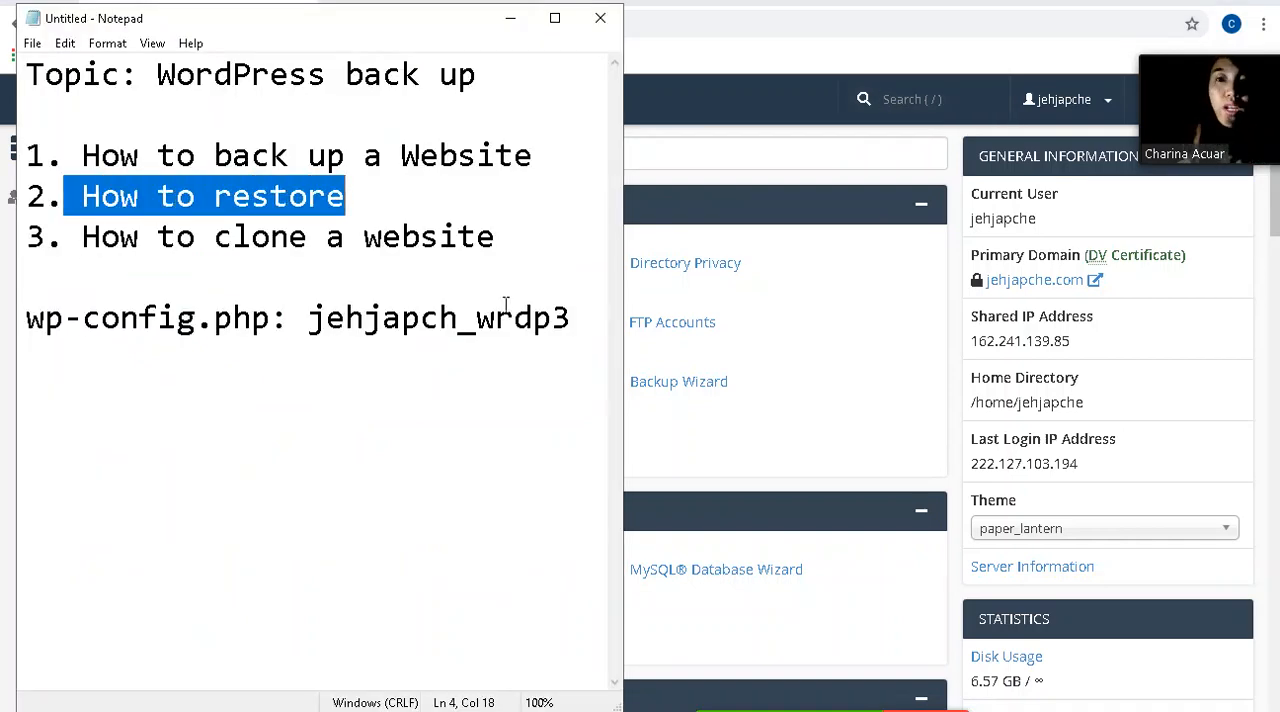
key(alt+Tab)
drag(439, 184, 287, 134)
click(600, 291)
click(96, 205)
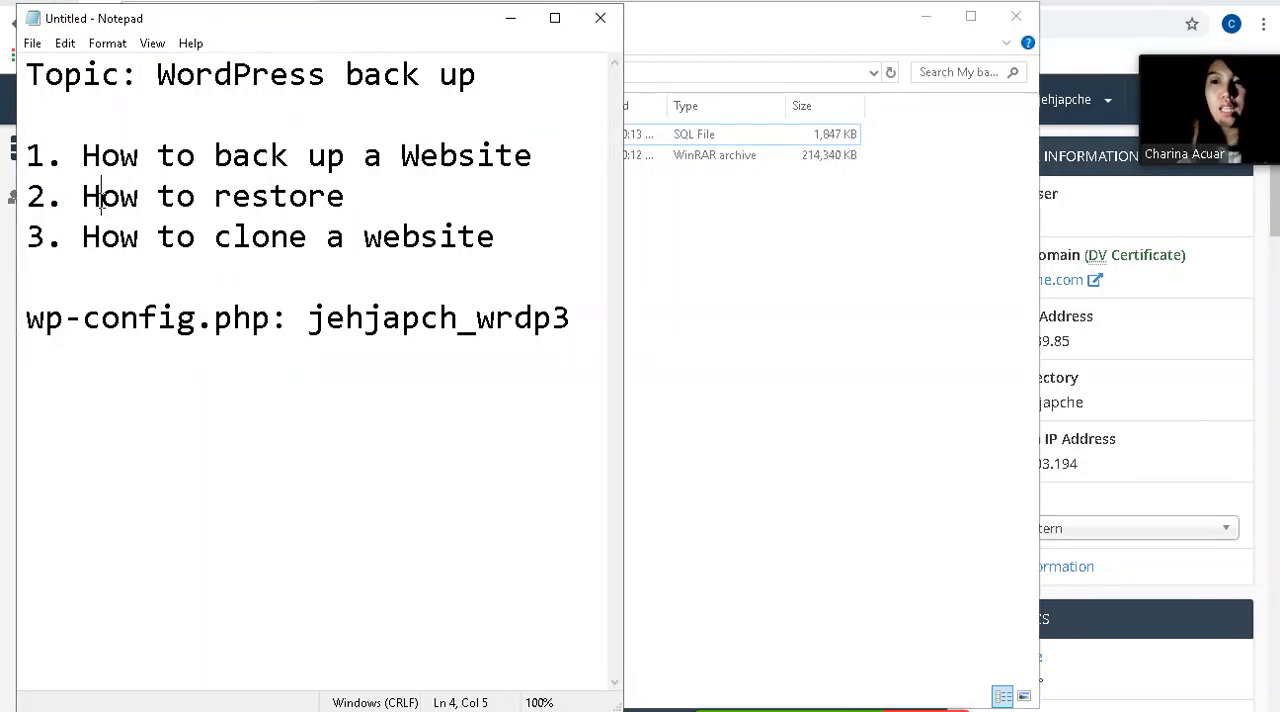
Step: Check the directory index at test.jehjapche.com and go back to the cPanel home page
click(452, 3)
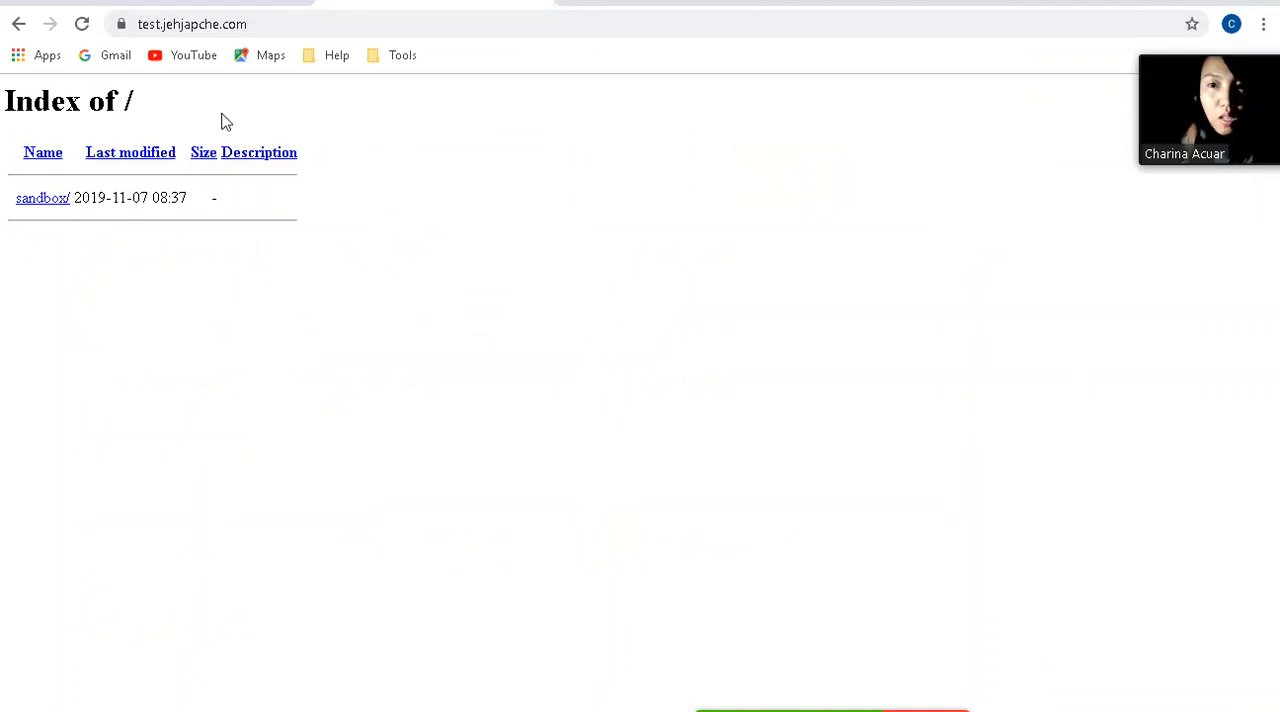
drag(221, 121, 92, 78)
click(193, 4)
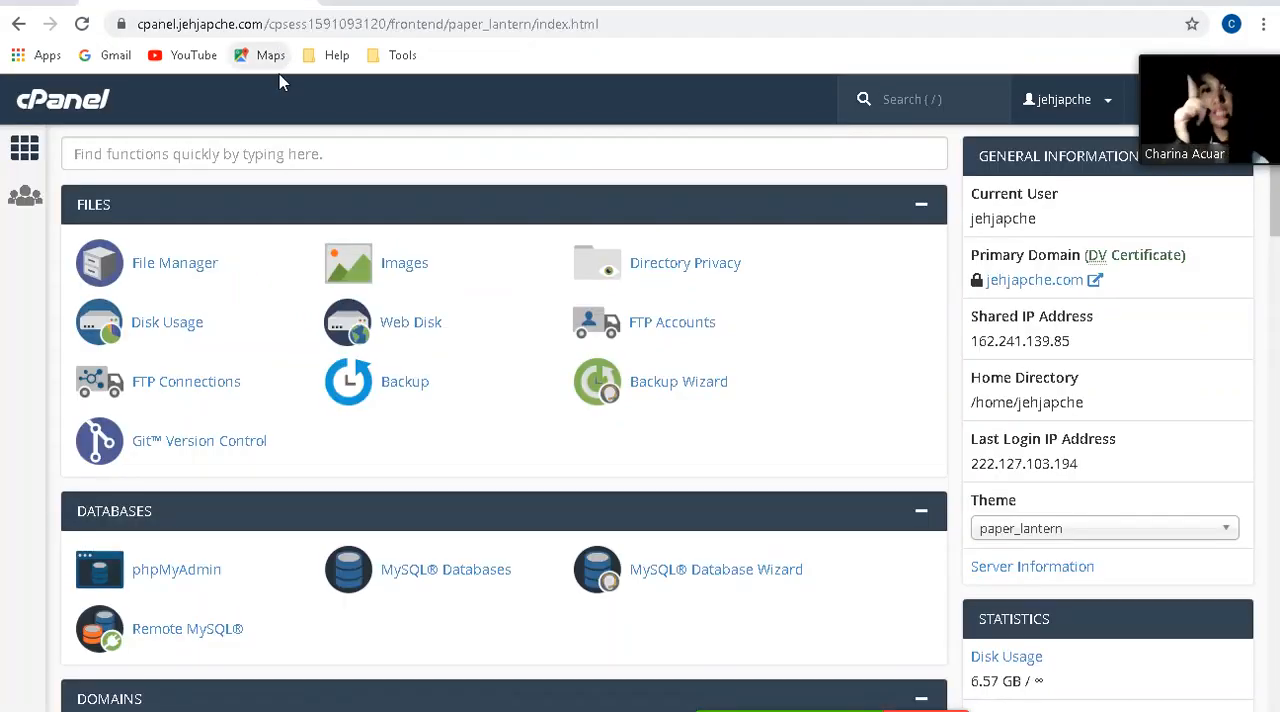
Step: Open File Manager and go to the test folder inside public_html
click(316, 152)
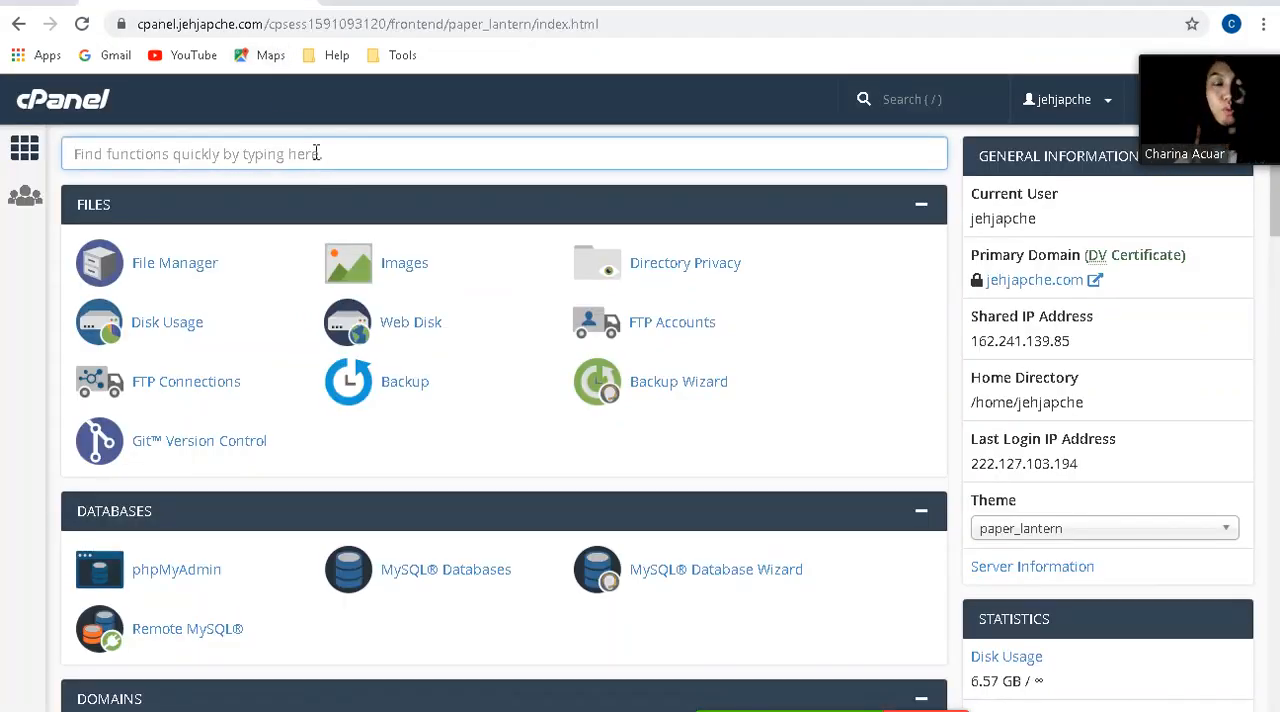
click(195, 277)
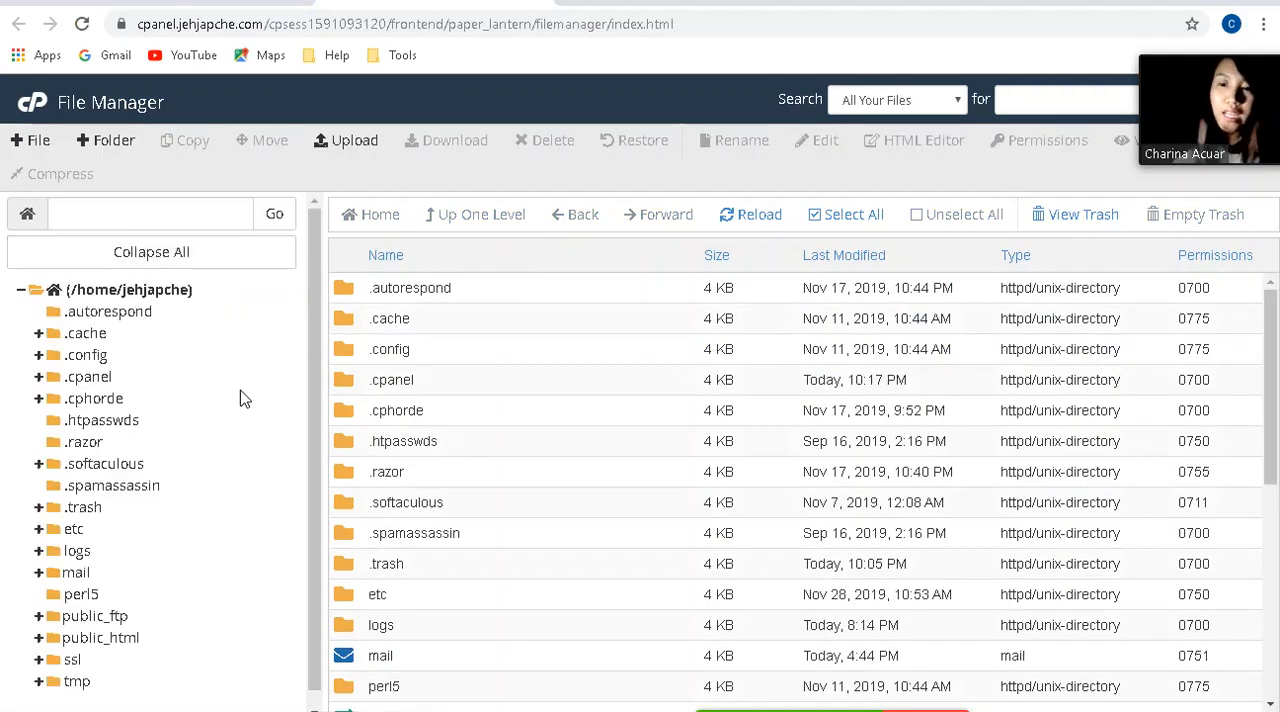
scroll(172, 435, down, 1)
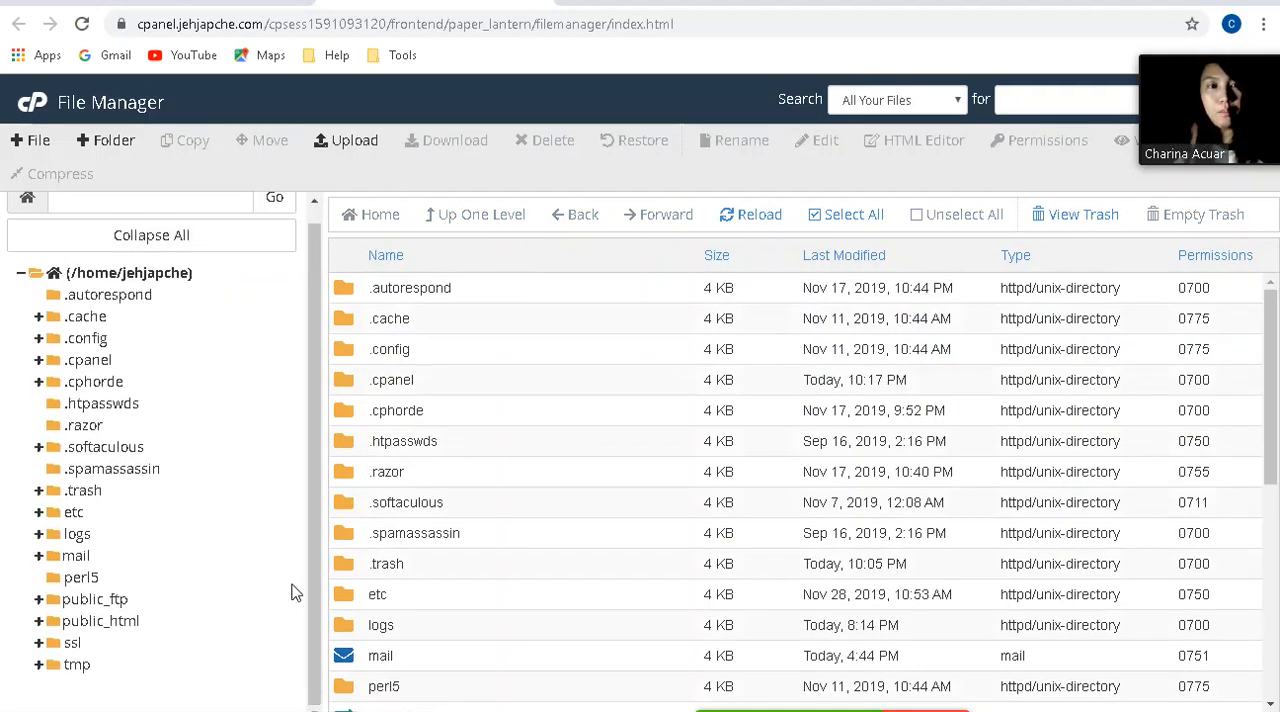
click(102, 621)
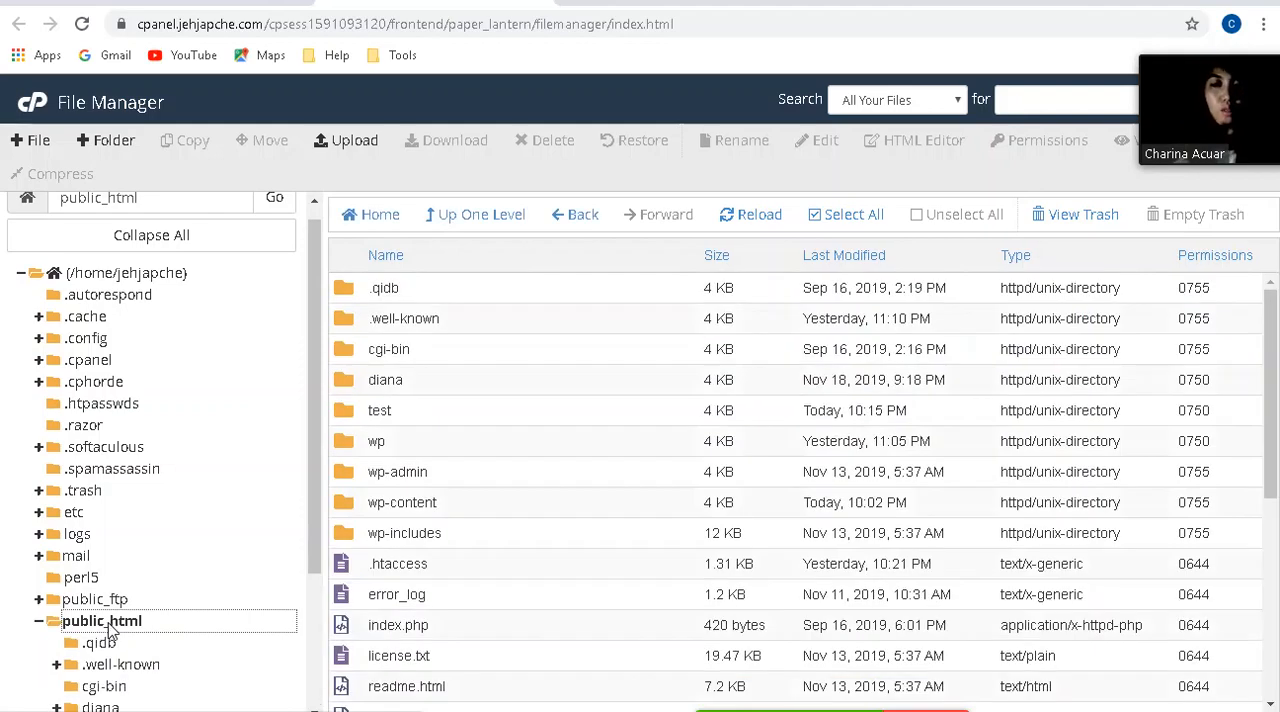
scroll(140, 573, down, 2)
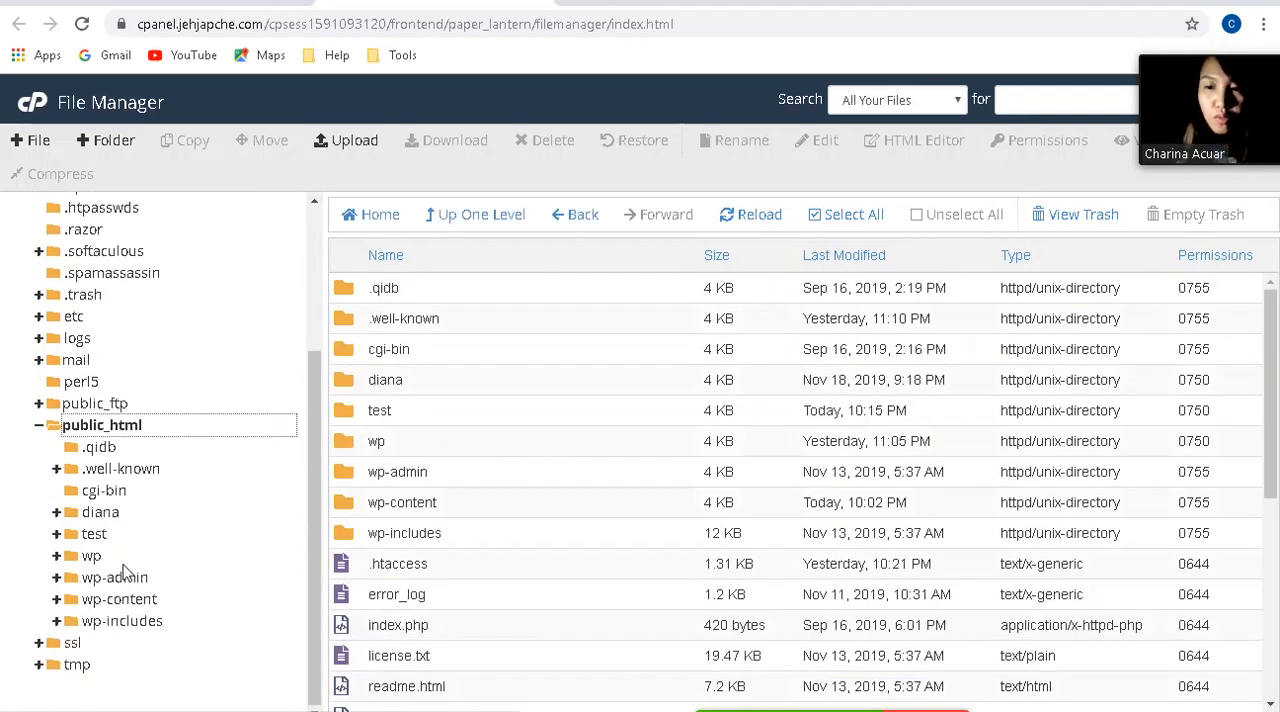
click(97, 535)
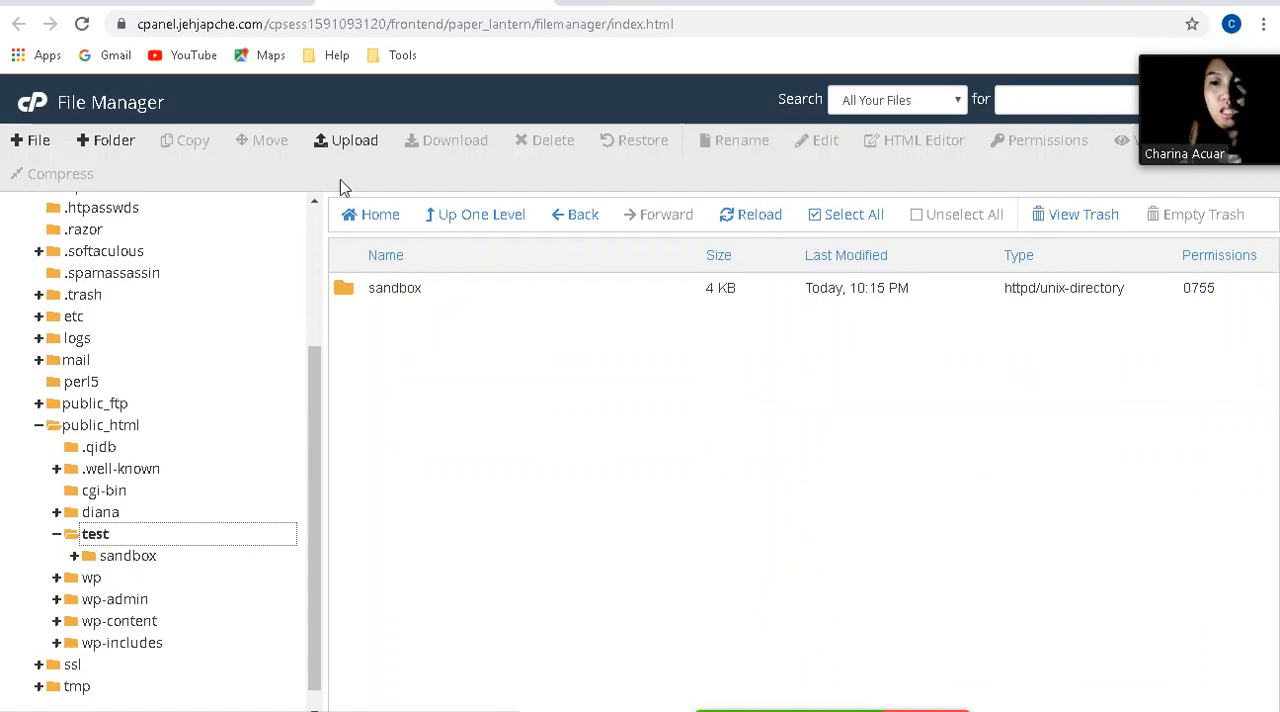
Step: Inspect the new folder dialog without creating a folder, and open the file upload page for public_html/test
click(105, 142)
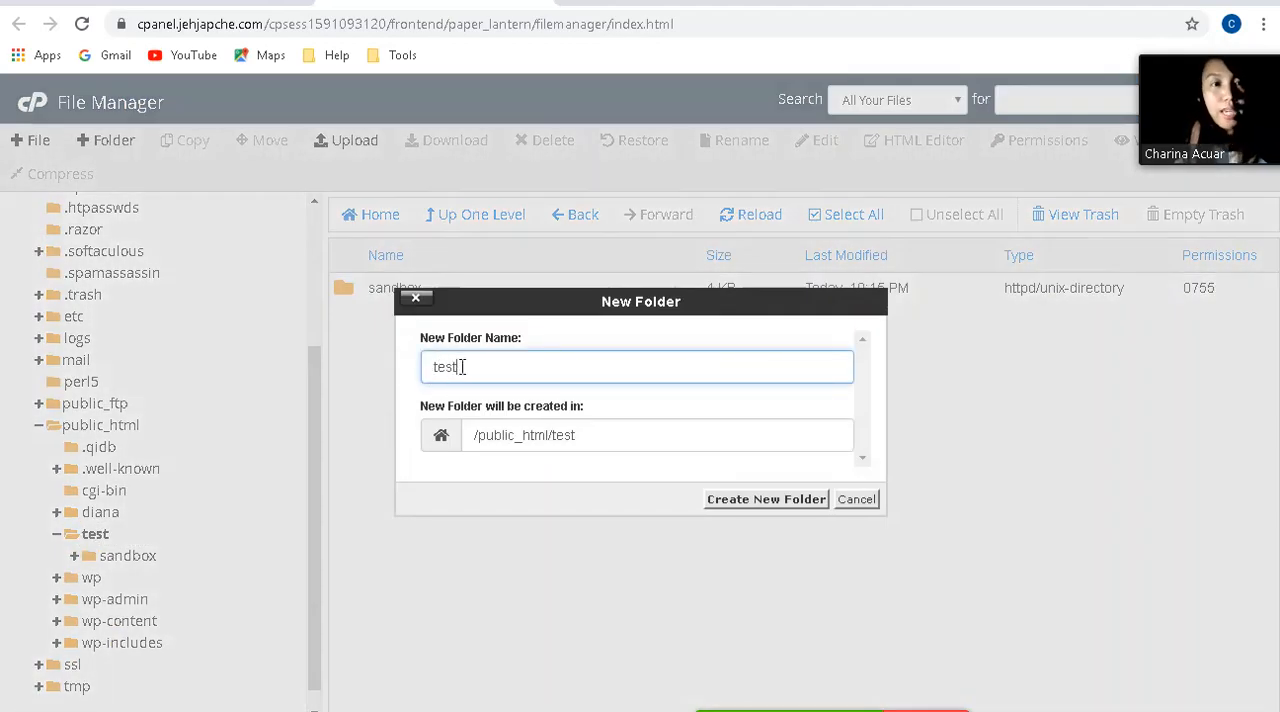
click(855, 500)
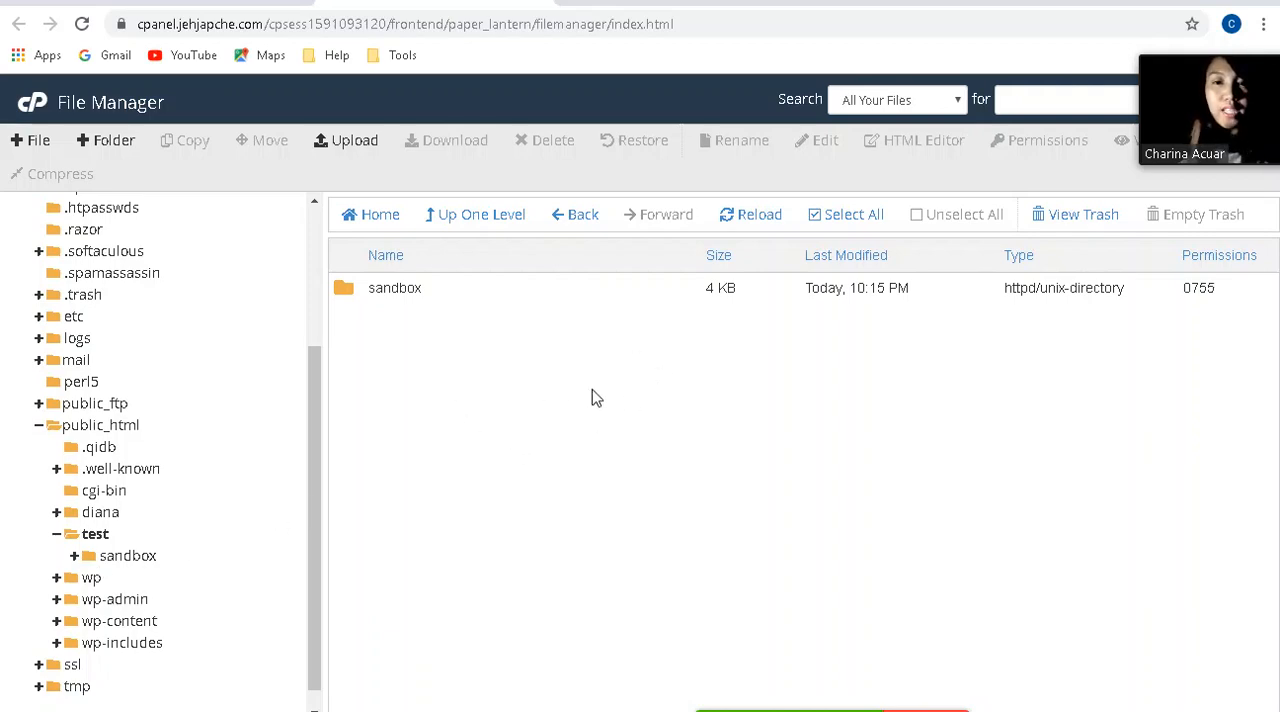
click(332, 142)
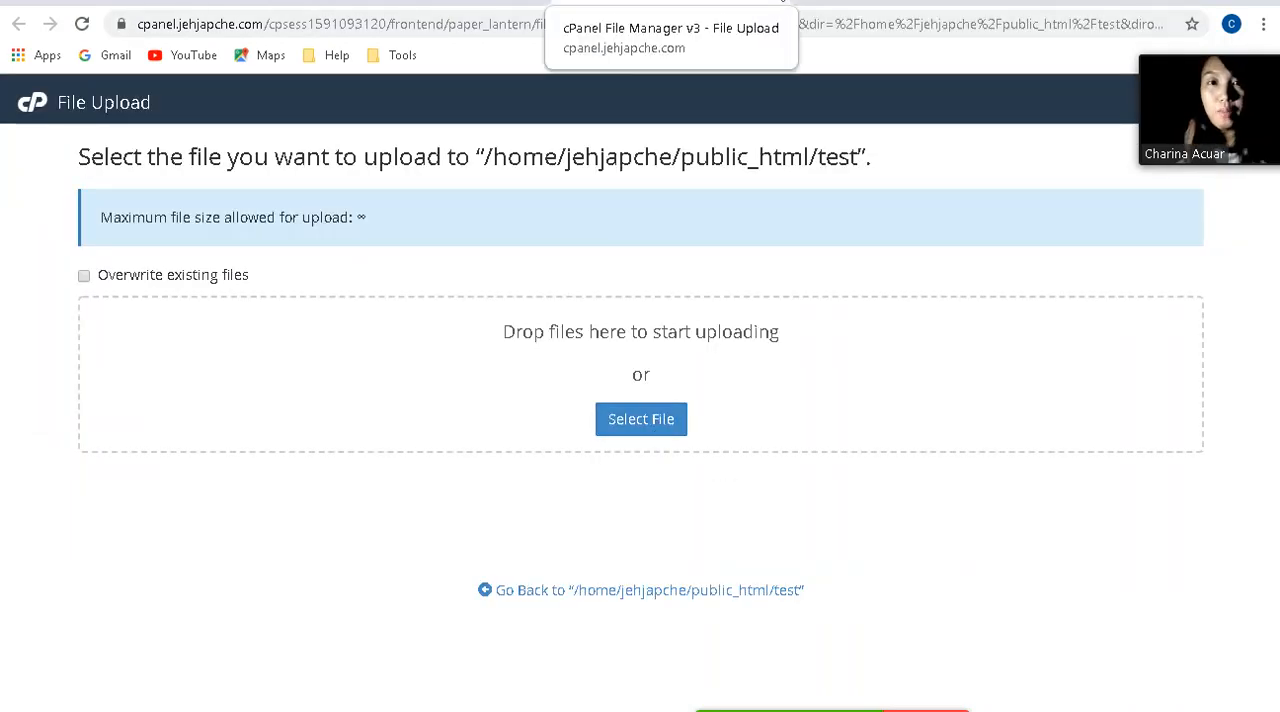
click(783, 2)
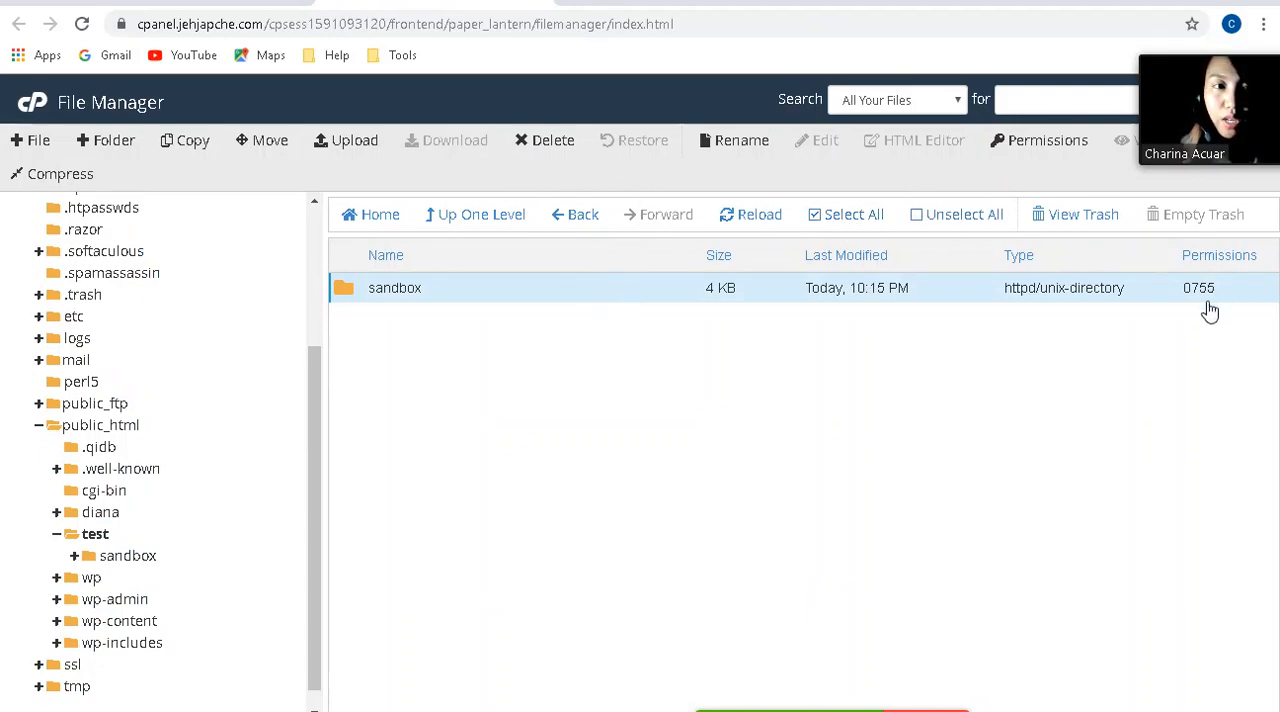
click(588, 296)
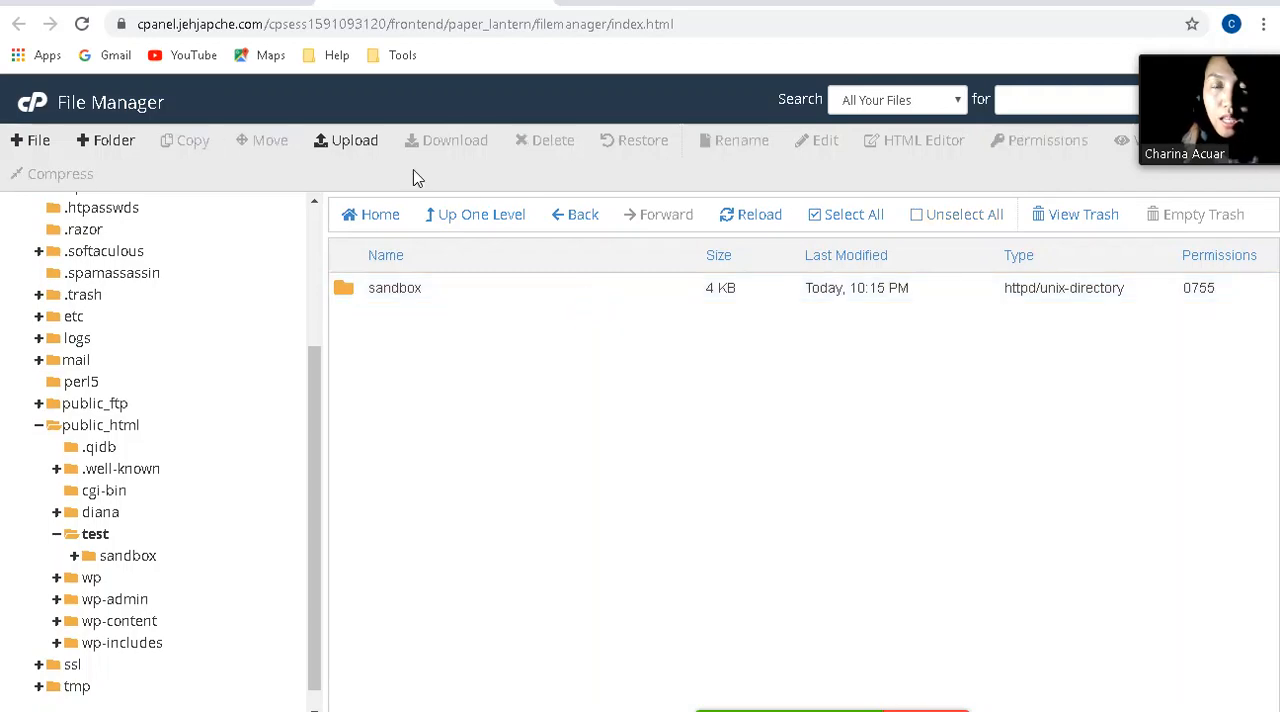
click(355, 141)
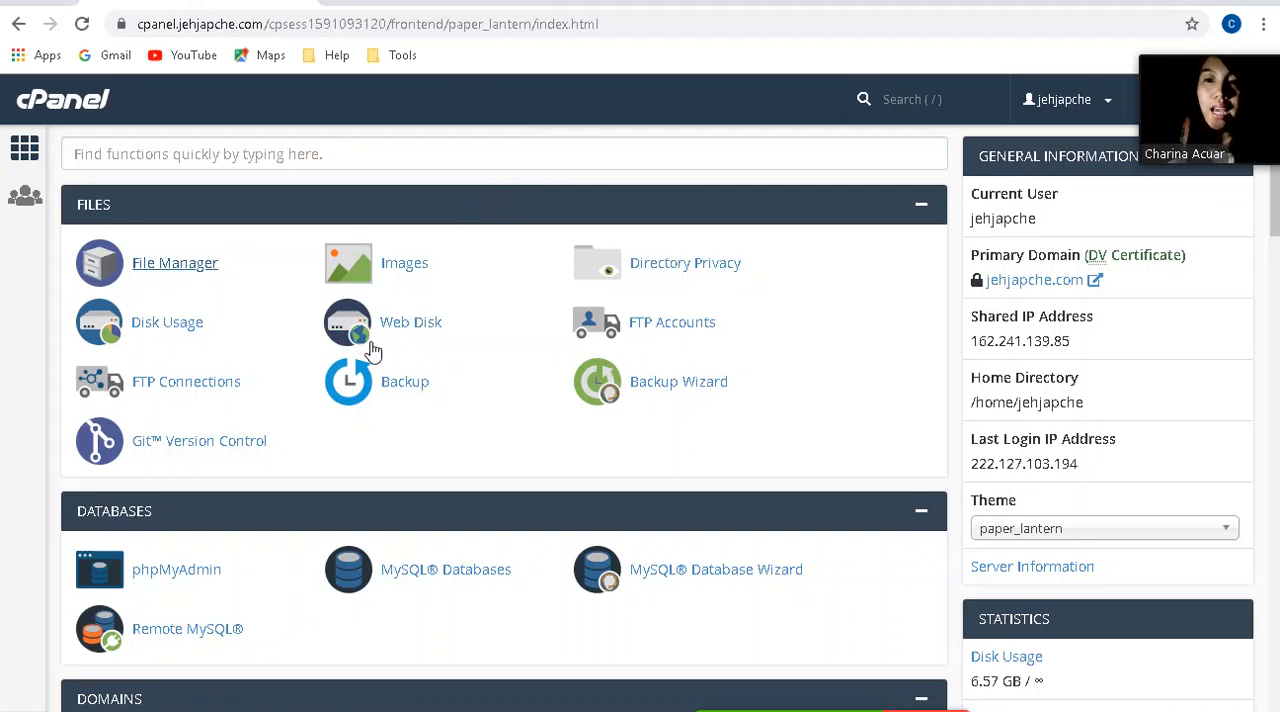
Step: Open MySQL Databases from the cPanel home page and check the jehjapch_wrdp3 database name in the Notepad notes
scroll(370, 355, down, 3)
click(440, 276)
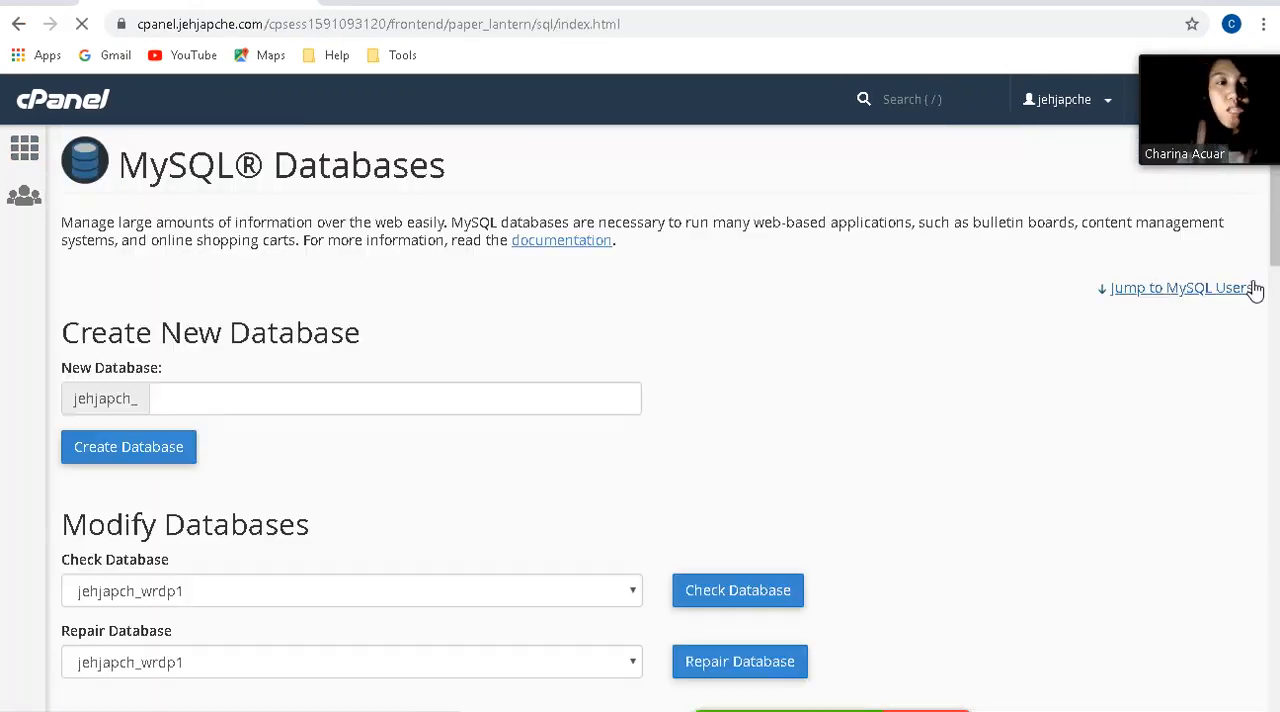
key(alt+Tab)
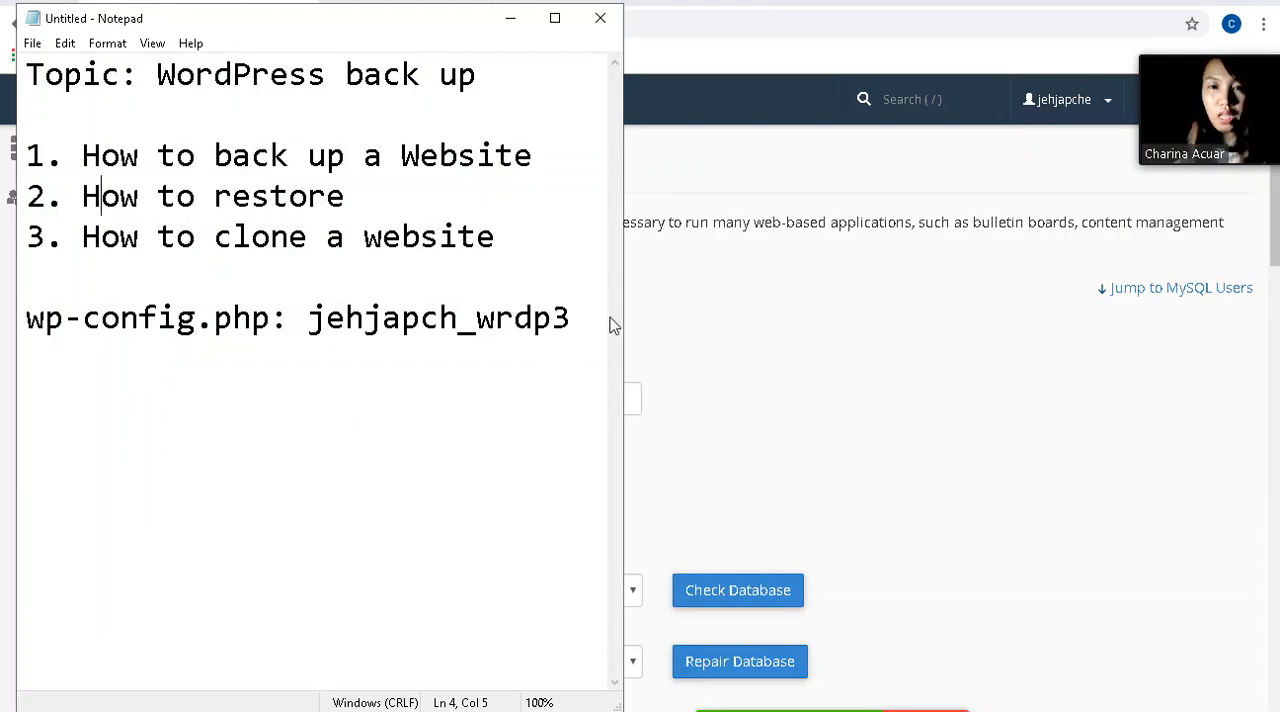
click(294, 321)
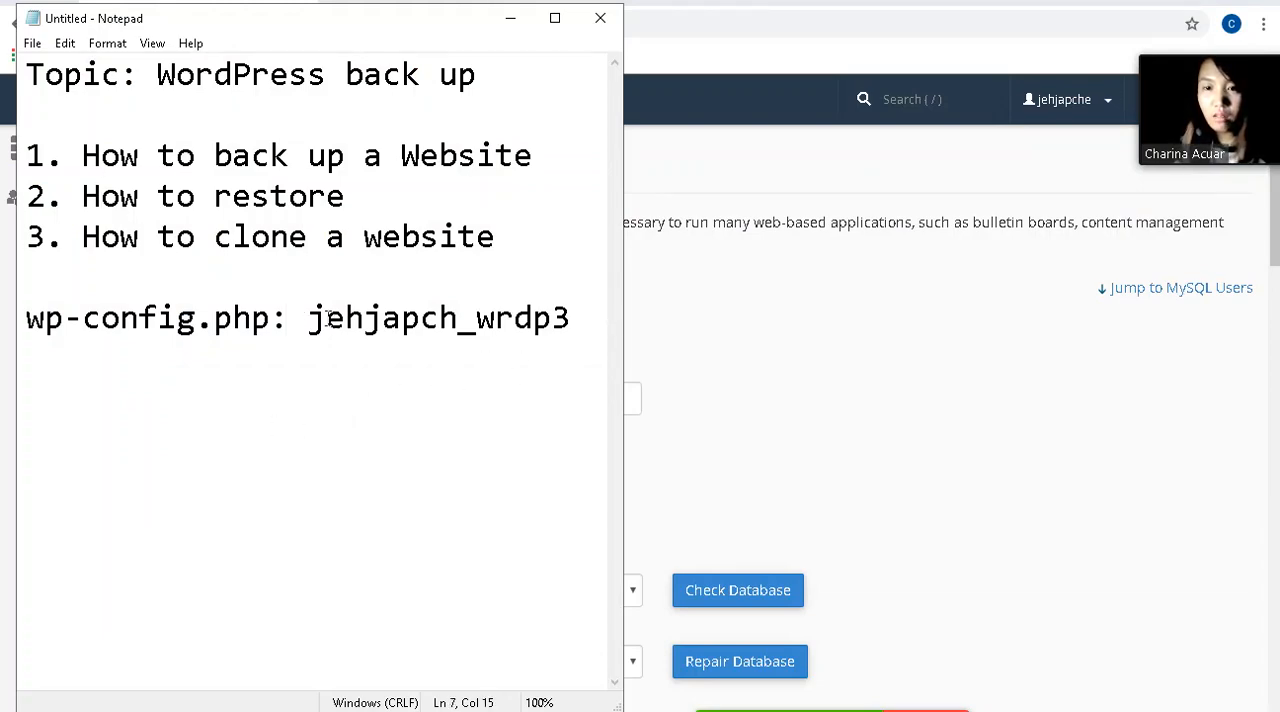
drag(306, 318, 634, 300)
Step: Add a note below the wp-config.php line reading "MySQL database - is where we can add or create a database for your website"
click(584, 320)
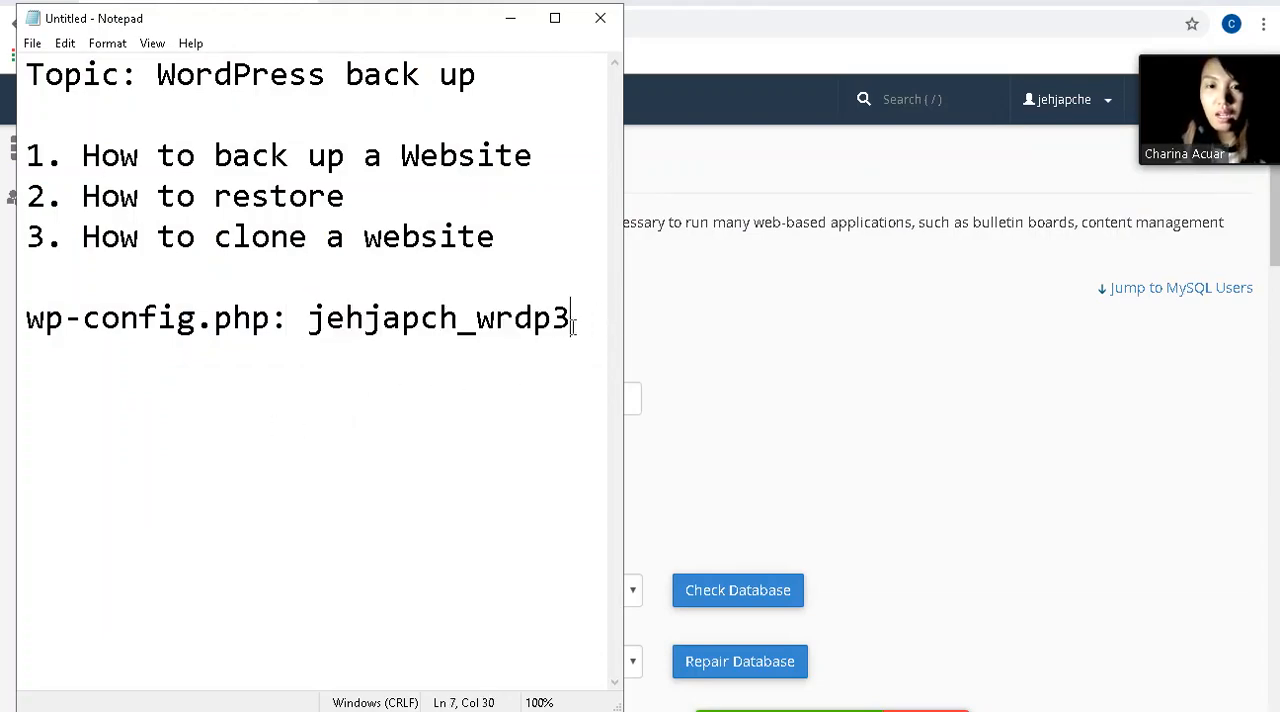
key(Return)
key(Return)
text(My)
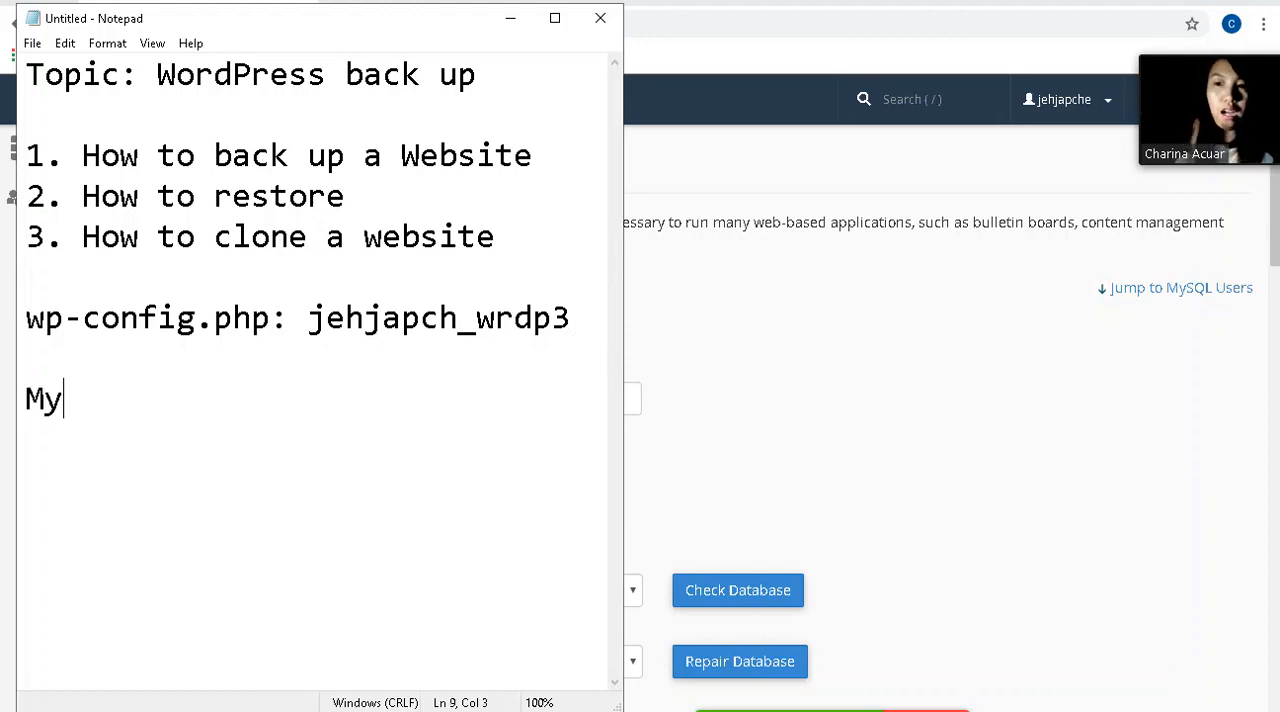
text(S)
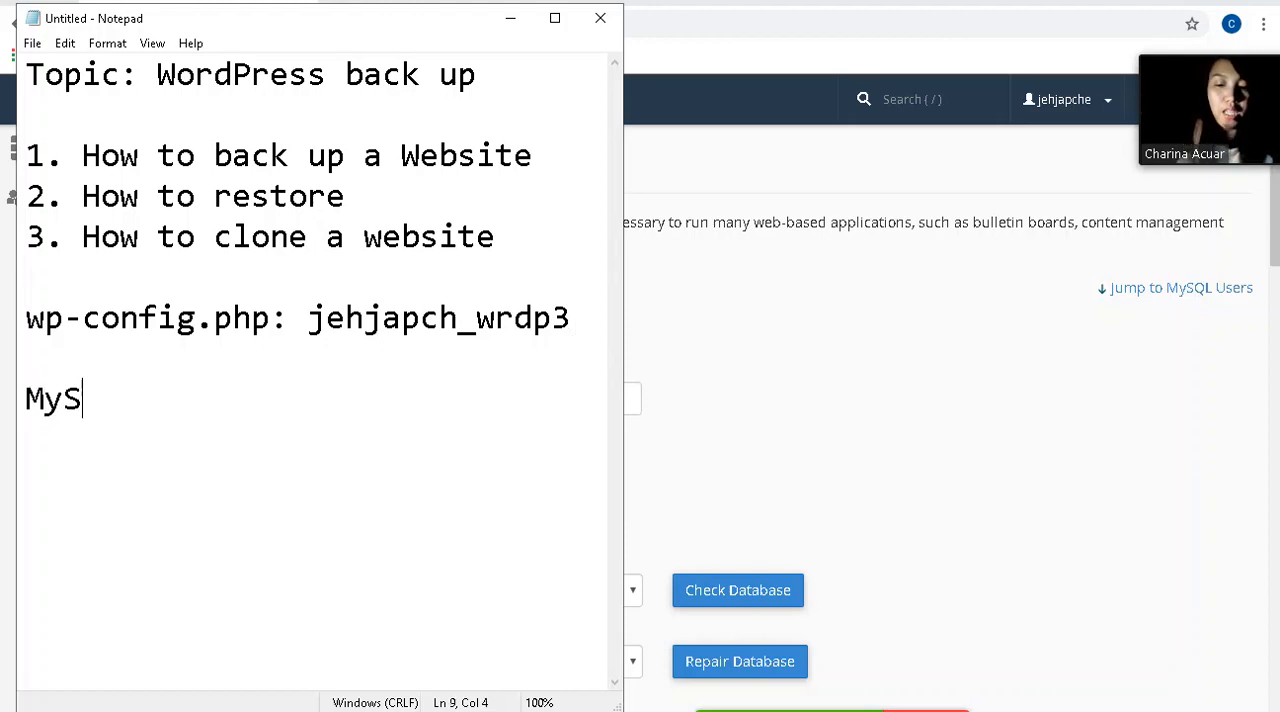
text(QL database - w)
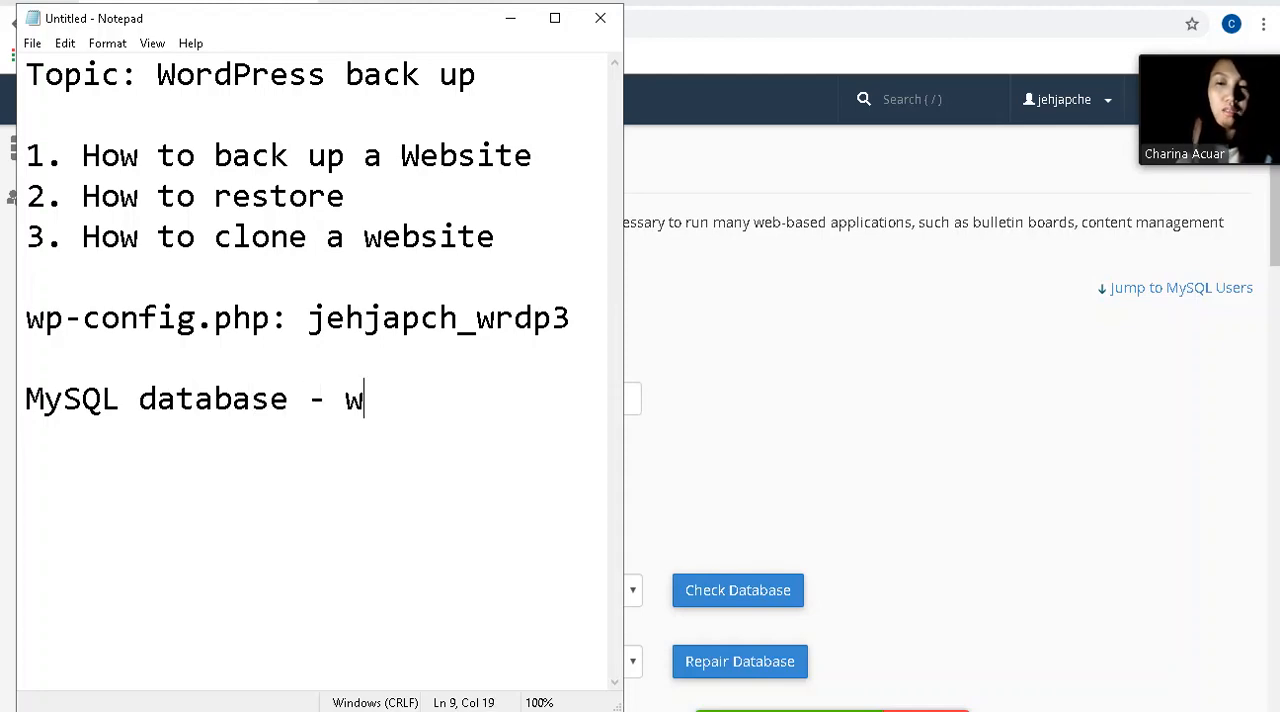
key(BackSpace)
text(is we)
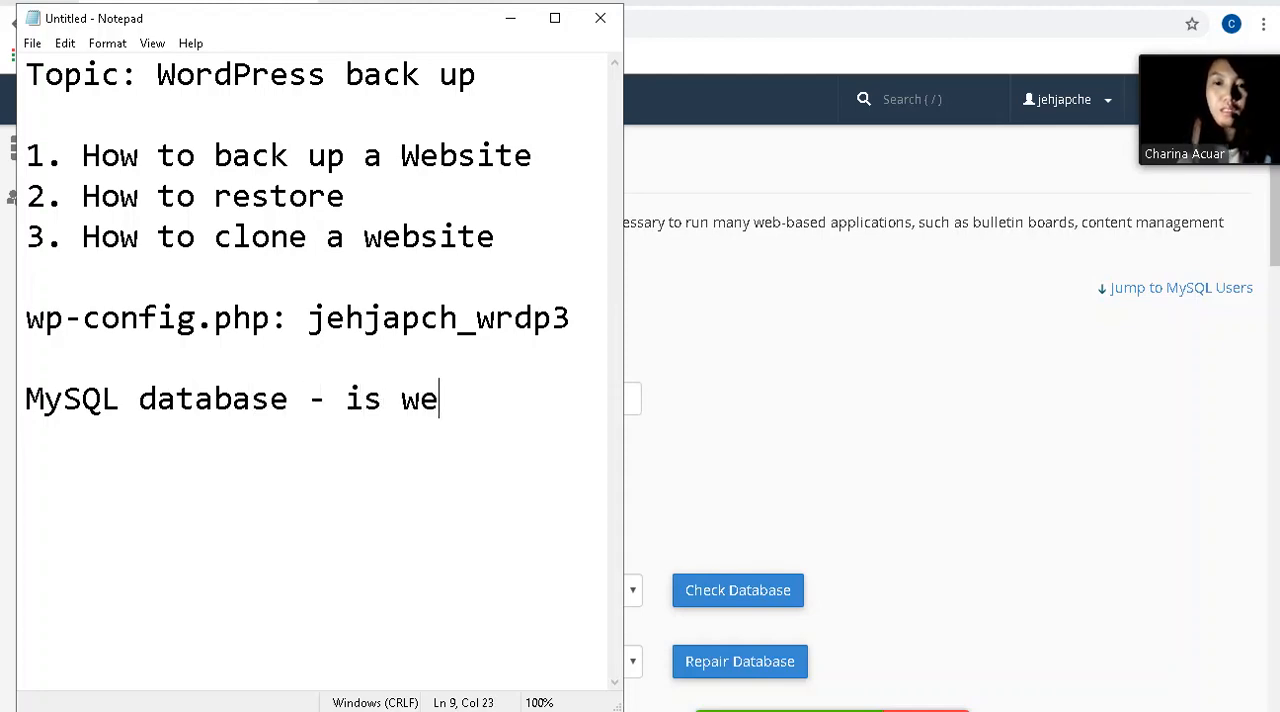
key(BackSpace)
text(here we )
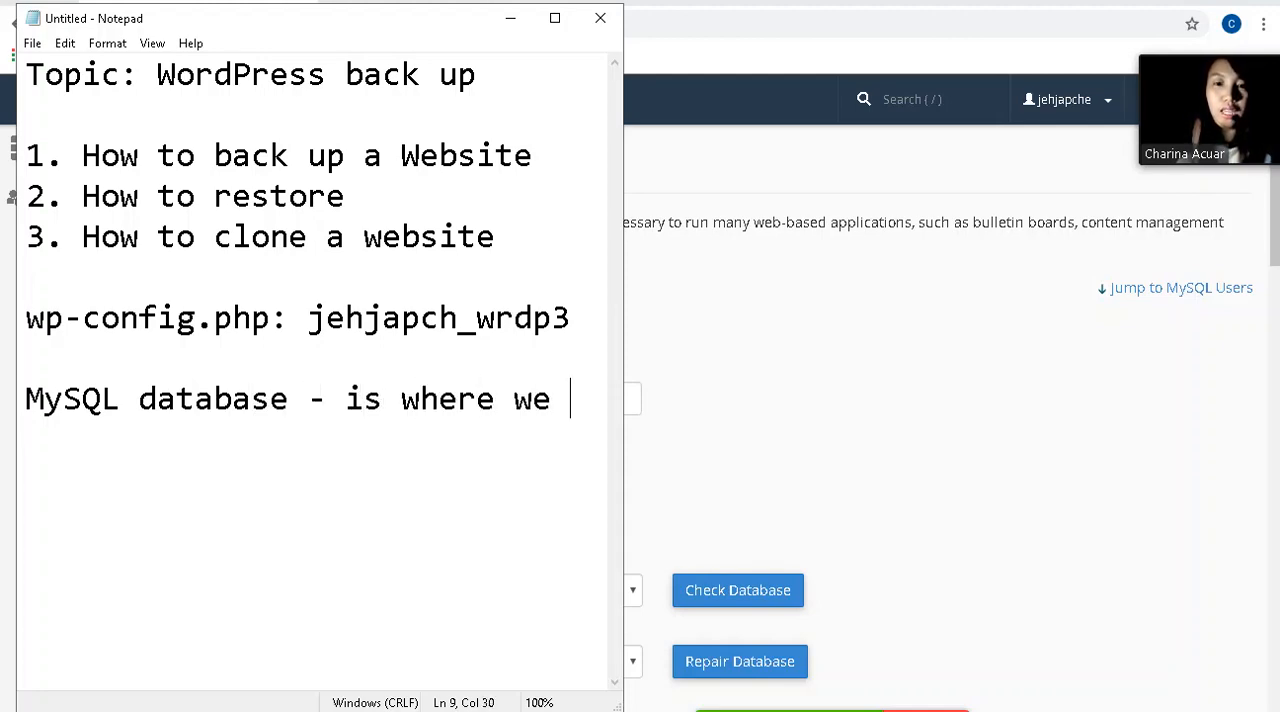
text(ca a)
key(BackSpace)
key(BackSpace)
key(BackSpace)
text(an add a)
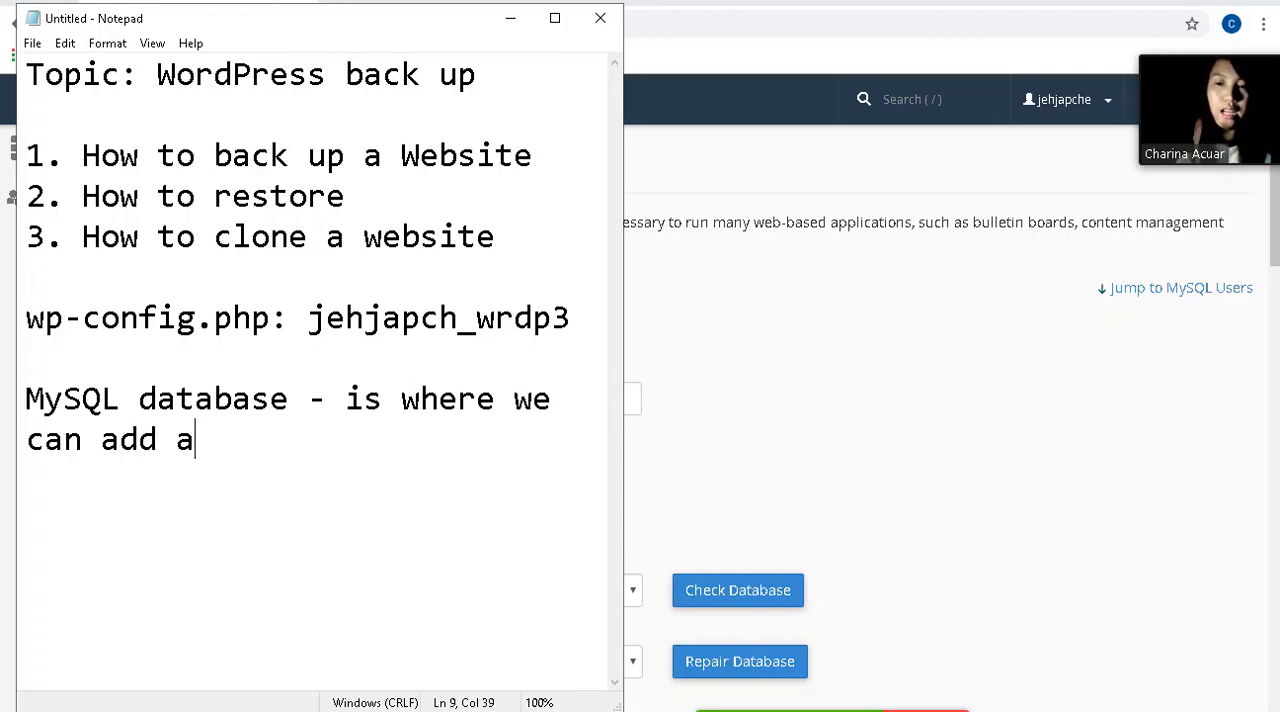
key(BackSpace)
text(or reat)
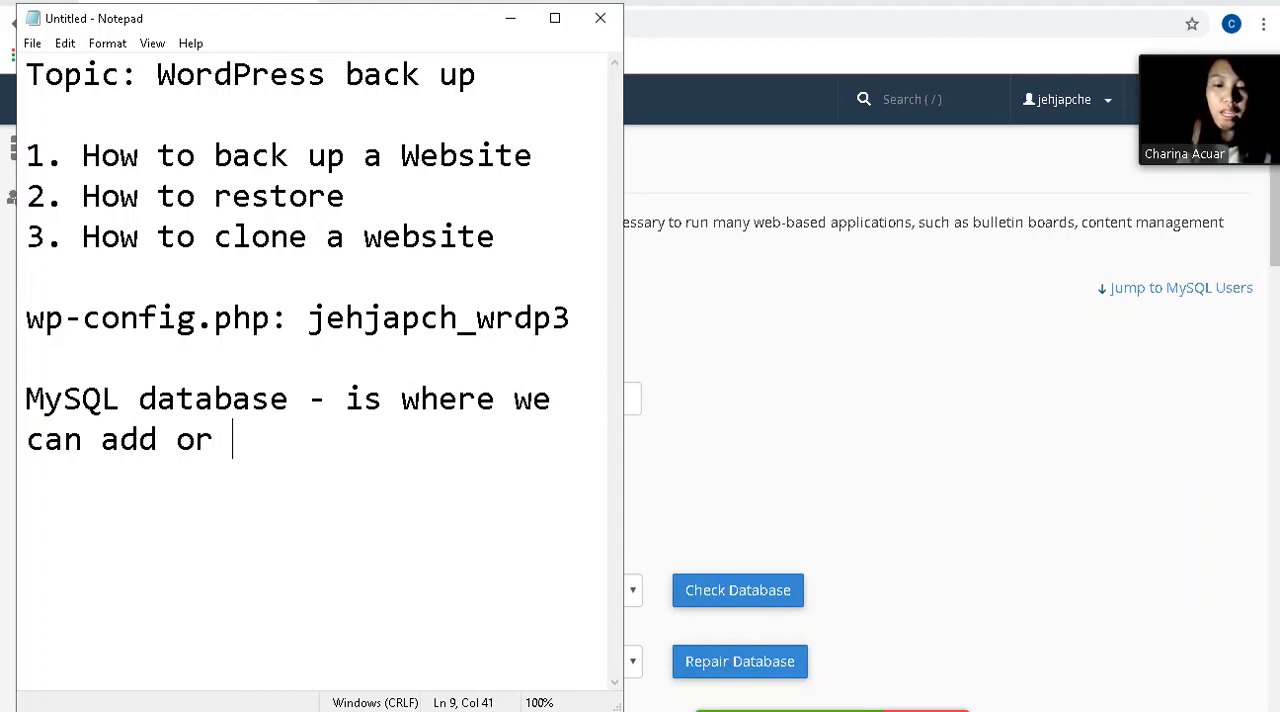
key(BackSpace)
key(BackSpace)
key(BackSpace)
key(BackSpace)
text(create)
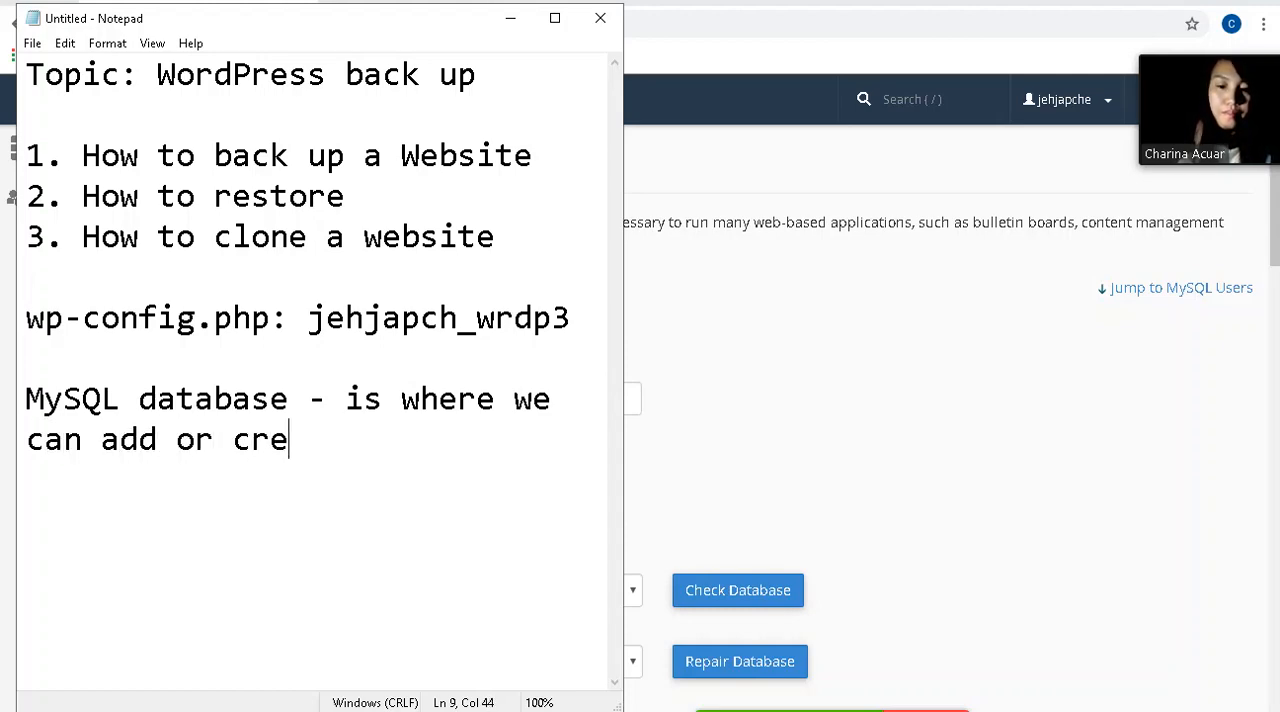
key(BackSpace)
key(BackSpace)
text(ate an)
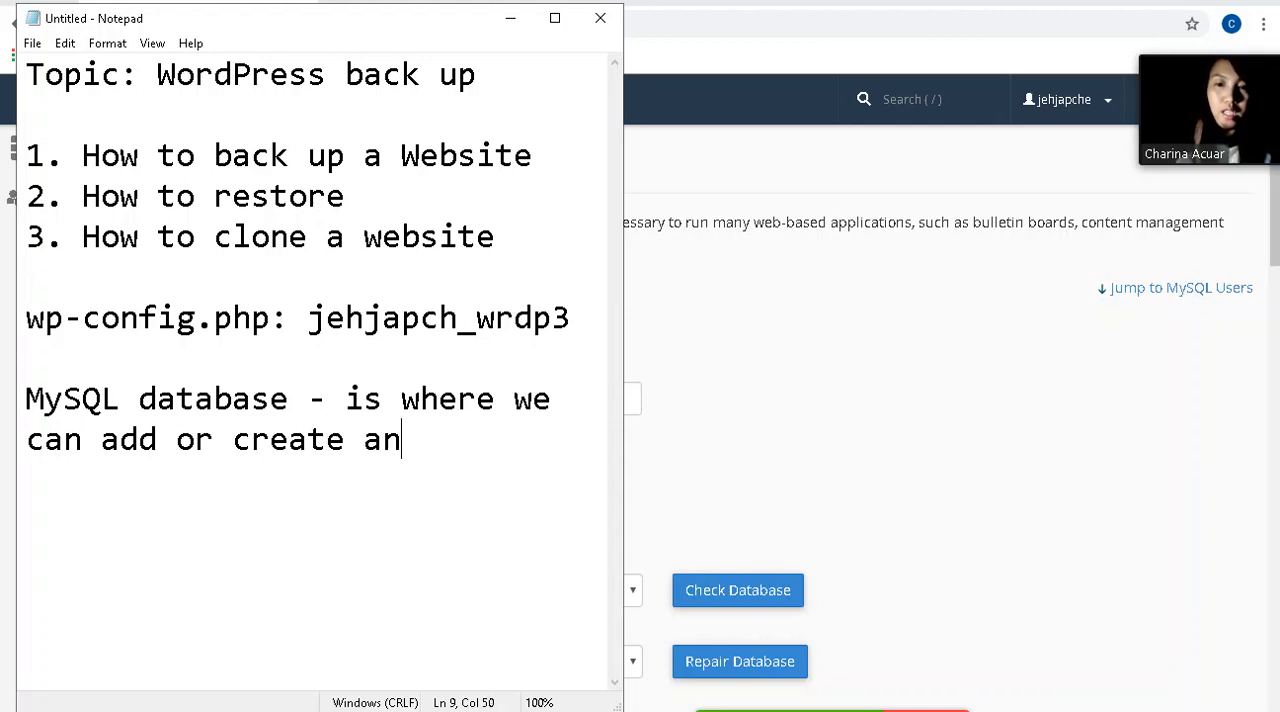
key(BackSpace)
key(BackSpace)
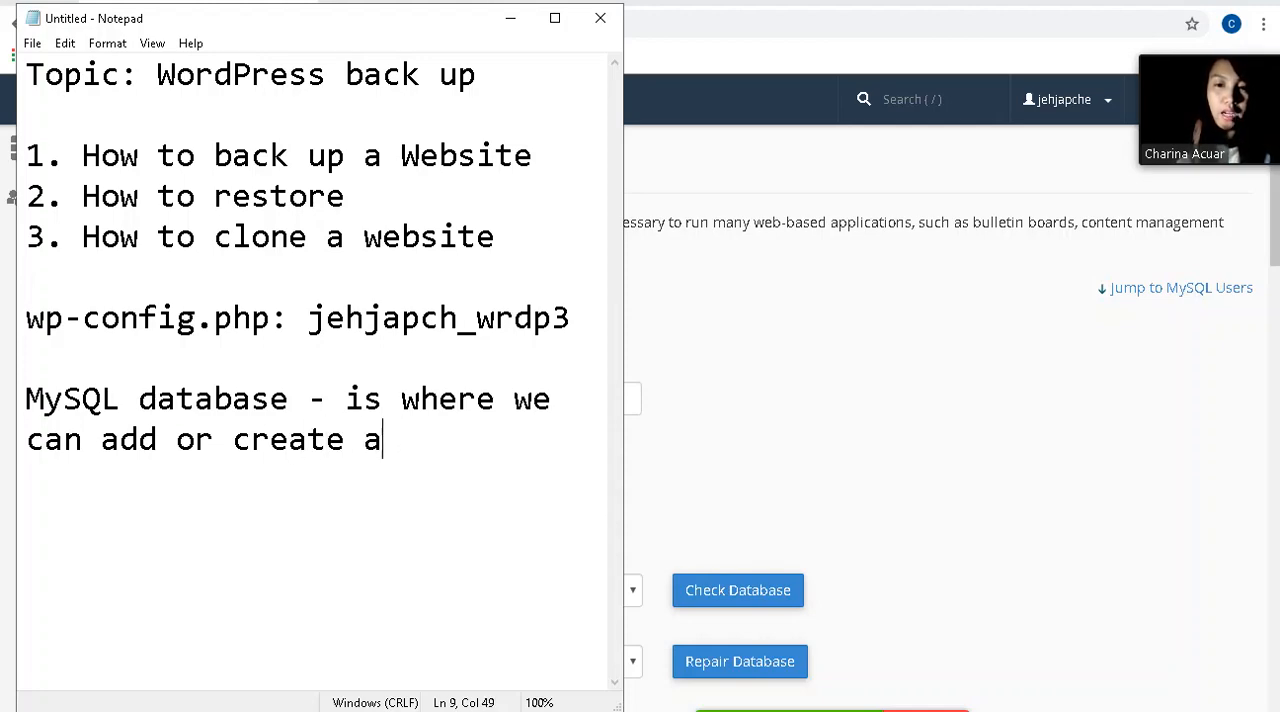
text(datab)
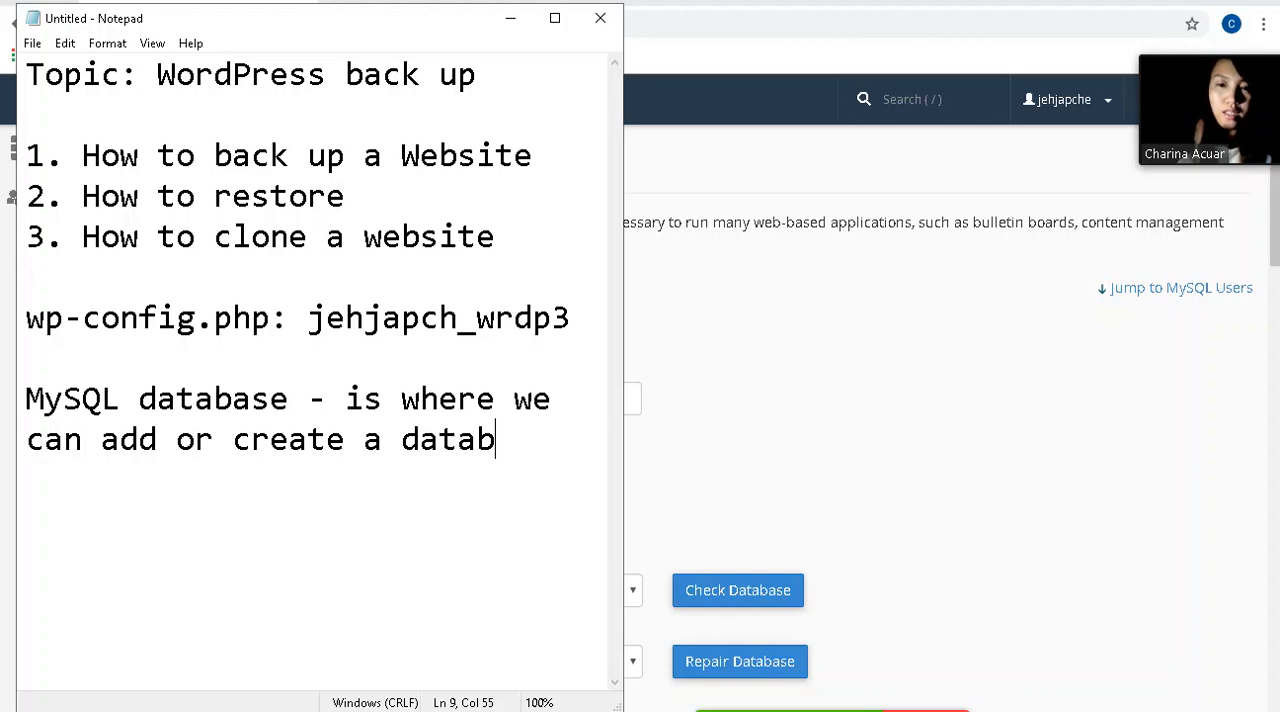
text(ase for your websu)
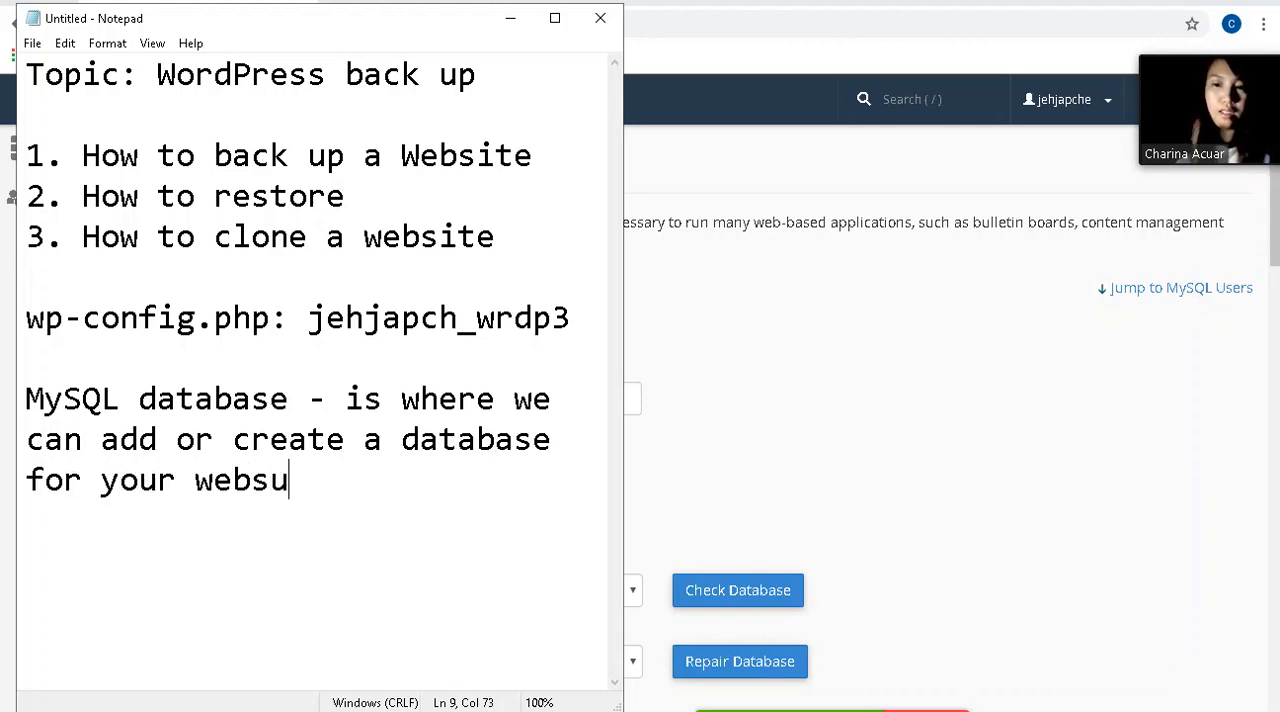
key(BackSpace)
text(ite)
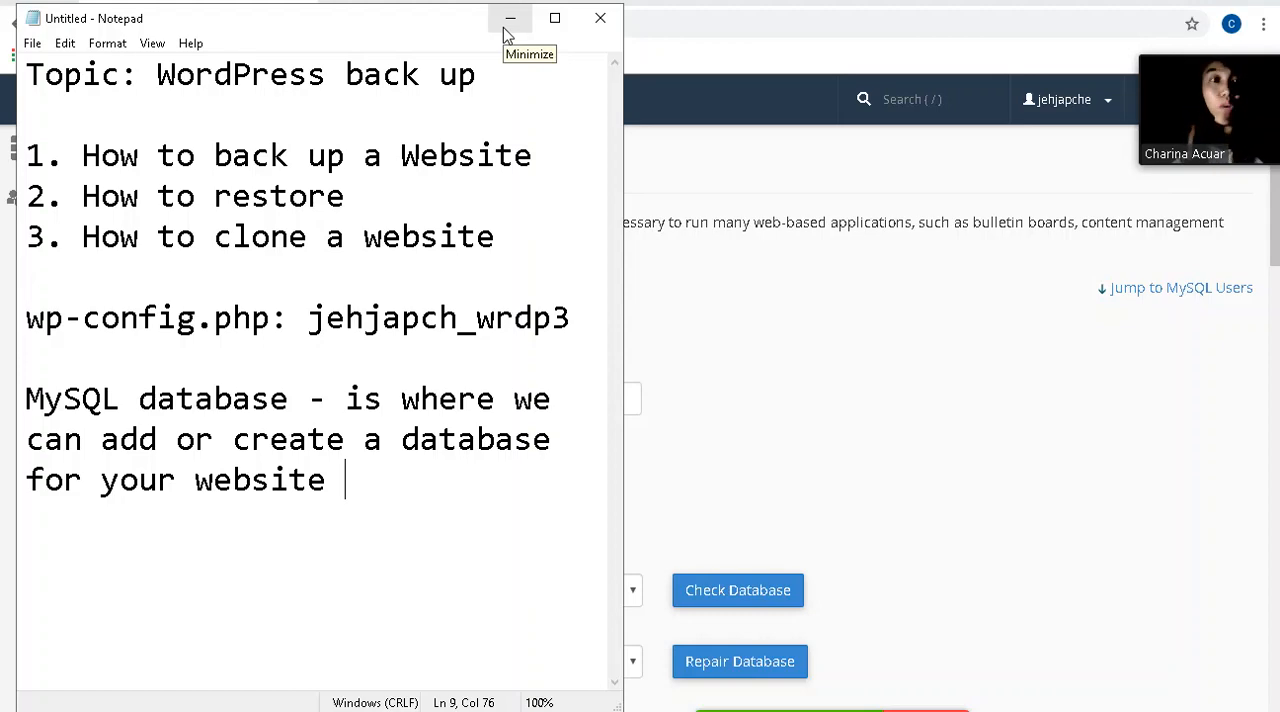
Step: Add a separate line "- Recreate the database" below the MySQL database note
key(Return)
key(Return)
text(- Te)
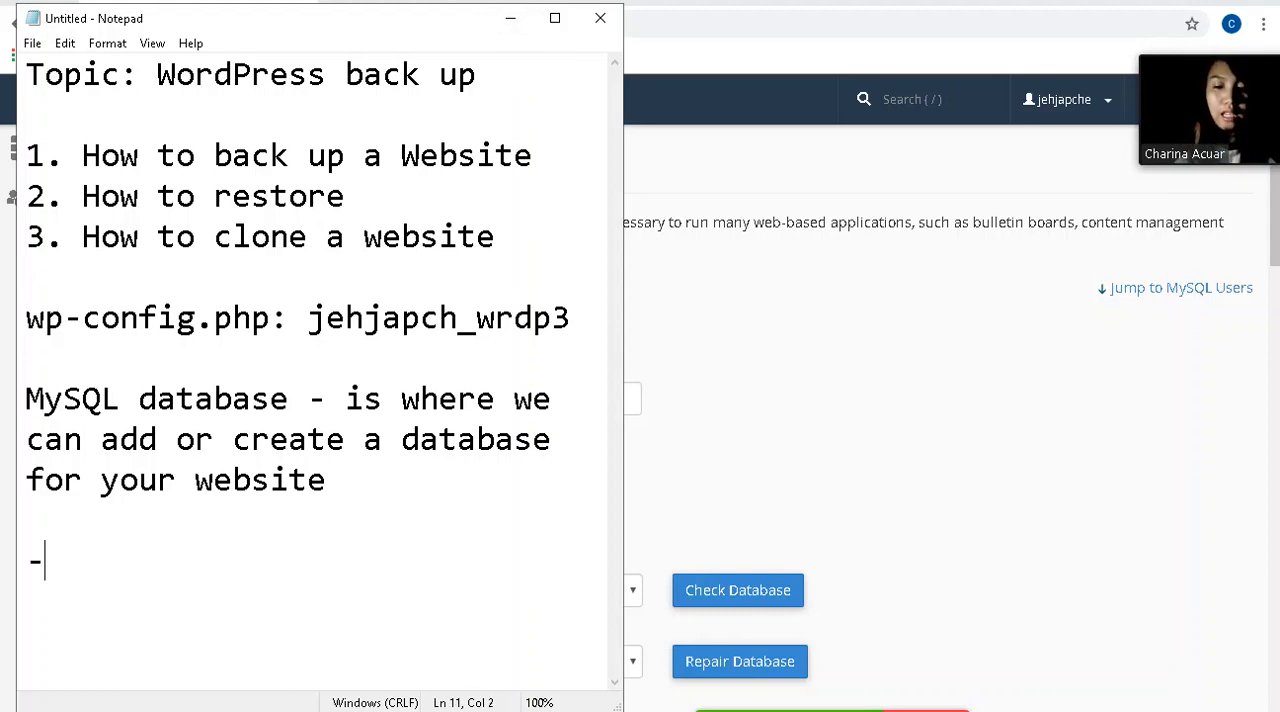
key(BackSpace)
key(BackSpace)
text(Recare)
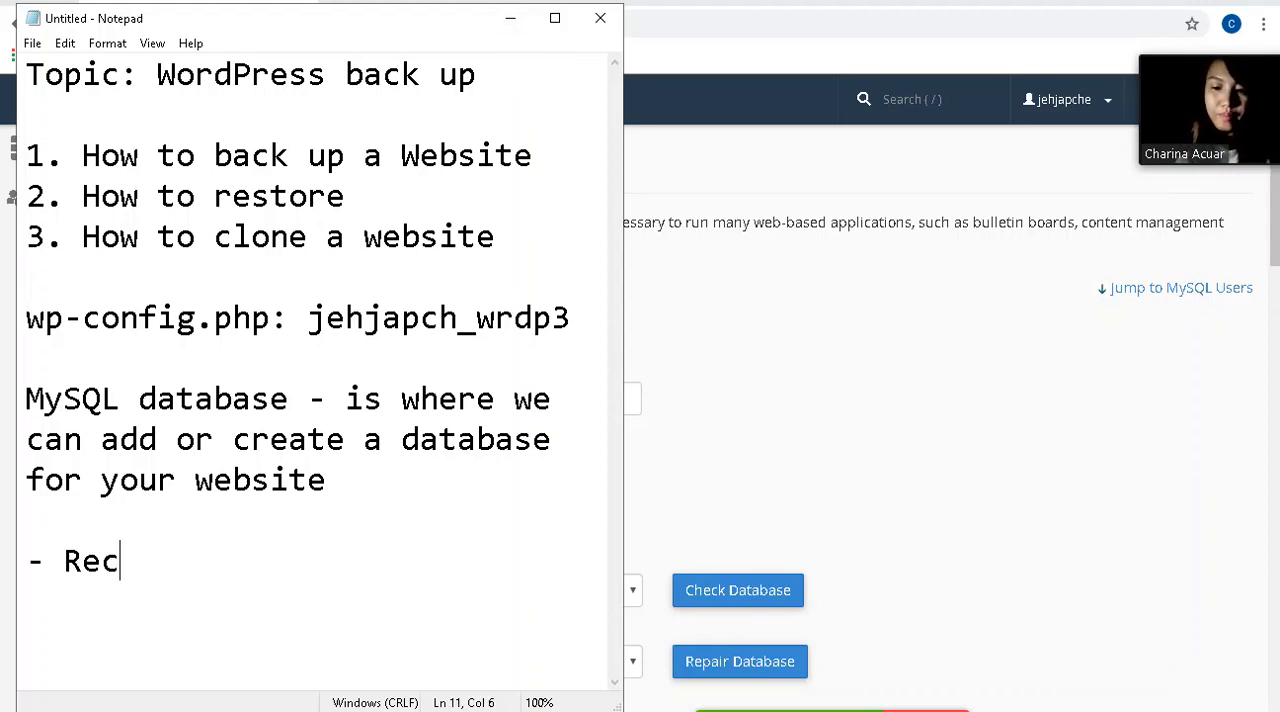
key(BackSpace)
key(BackSpace)
key(BackSpace)
text(reate the d)
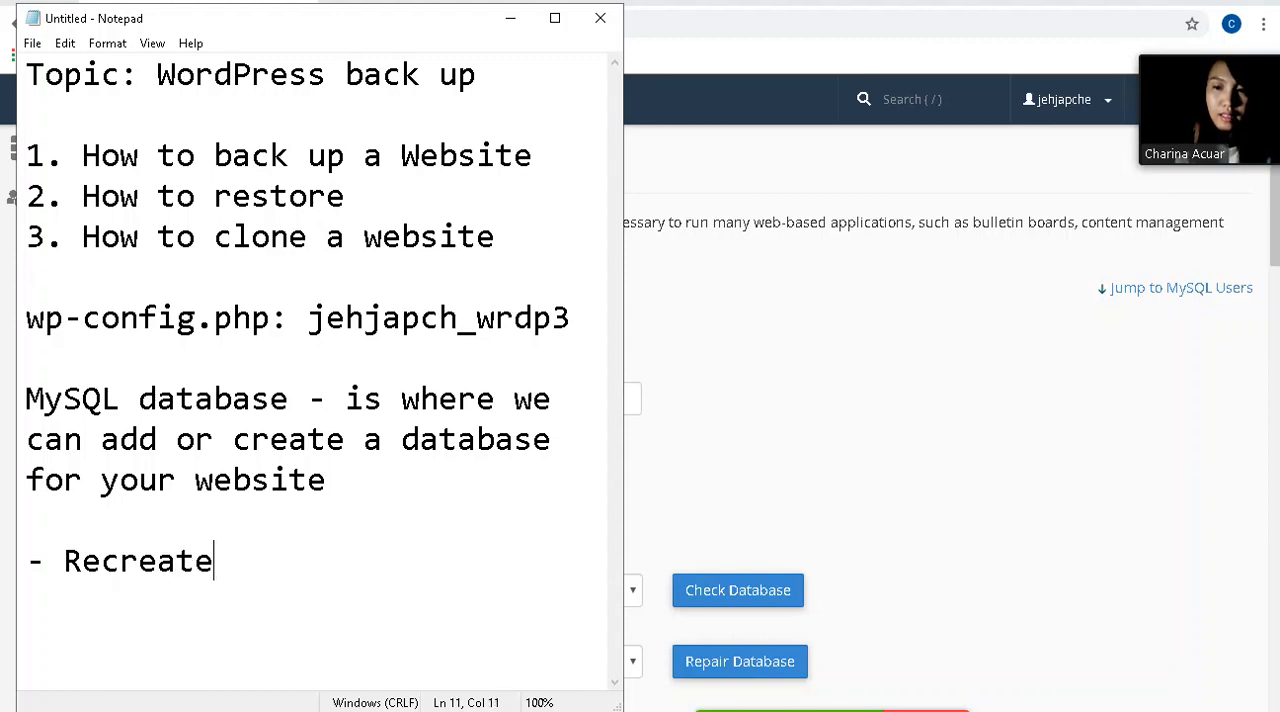
text(ase)
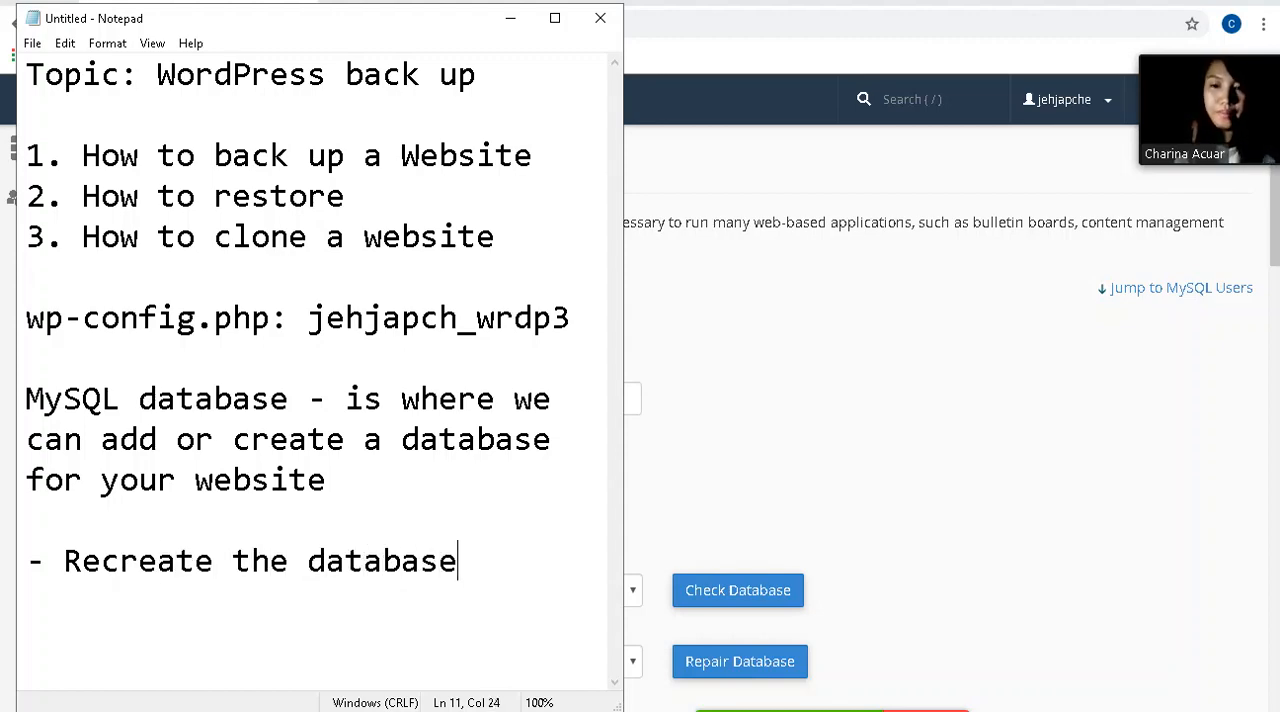
Step: Copy the database name jehjapch_wrdp3 from the wp-config.php line onto a new line under "- Recreate the database"
drag(308, 318, 631, 348)
key(ctrl+c)
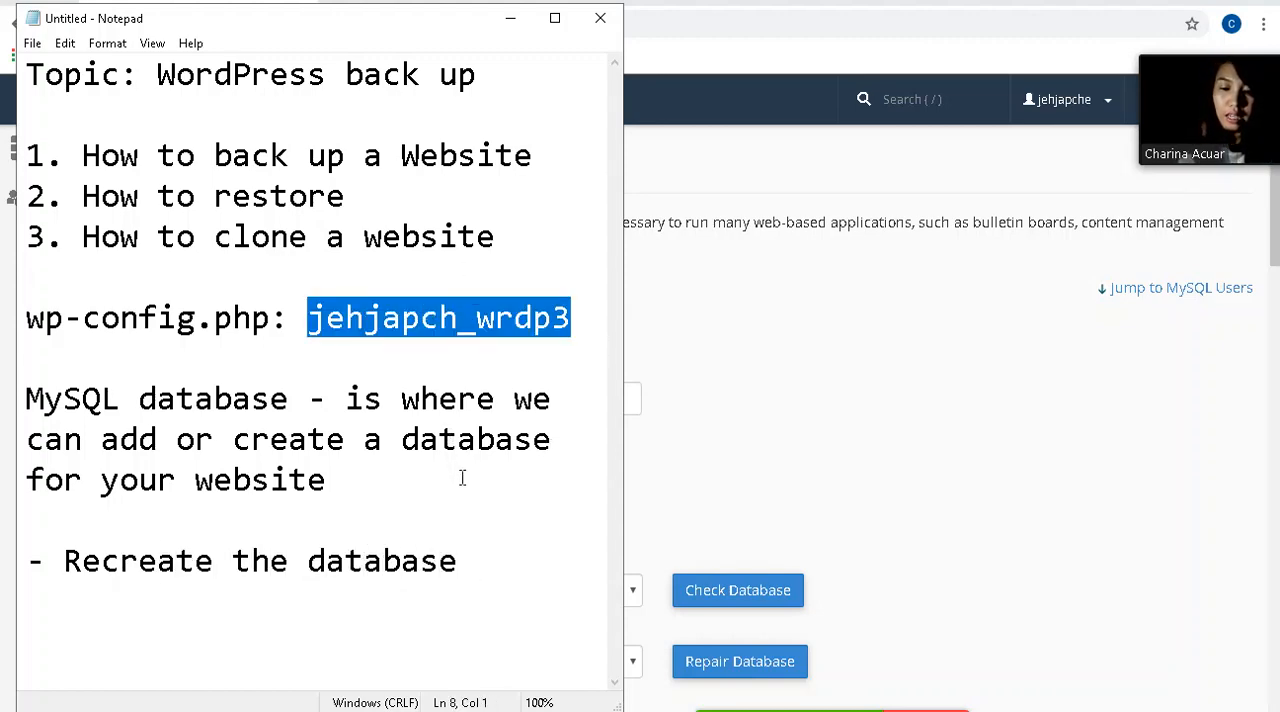
click(512, 560)
key(Return)
key(ctrl+v)
click(917, 489)
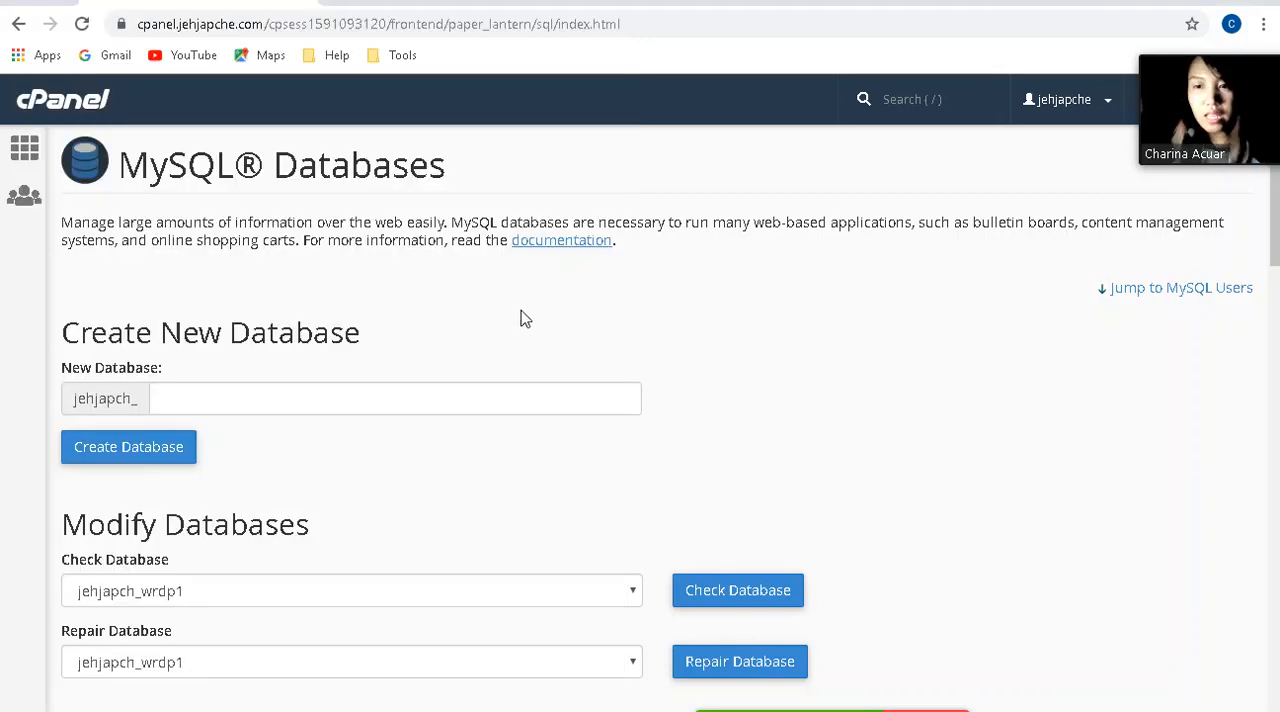
scroll(520, 318, down, 1)
drag(62, 233, 472, 243)
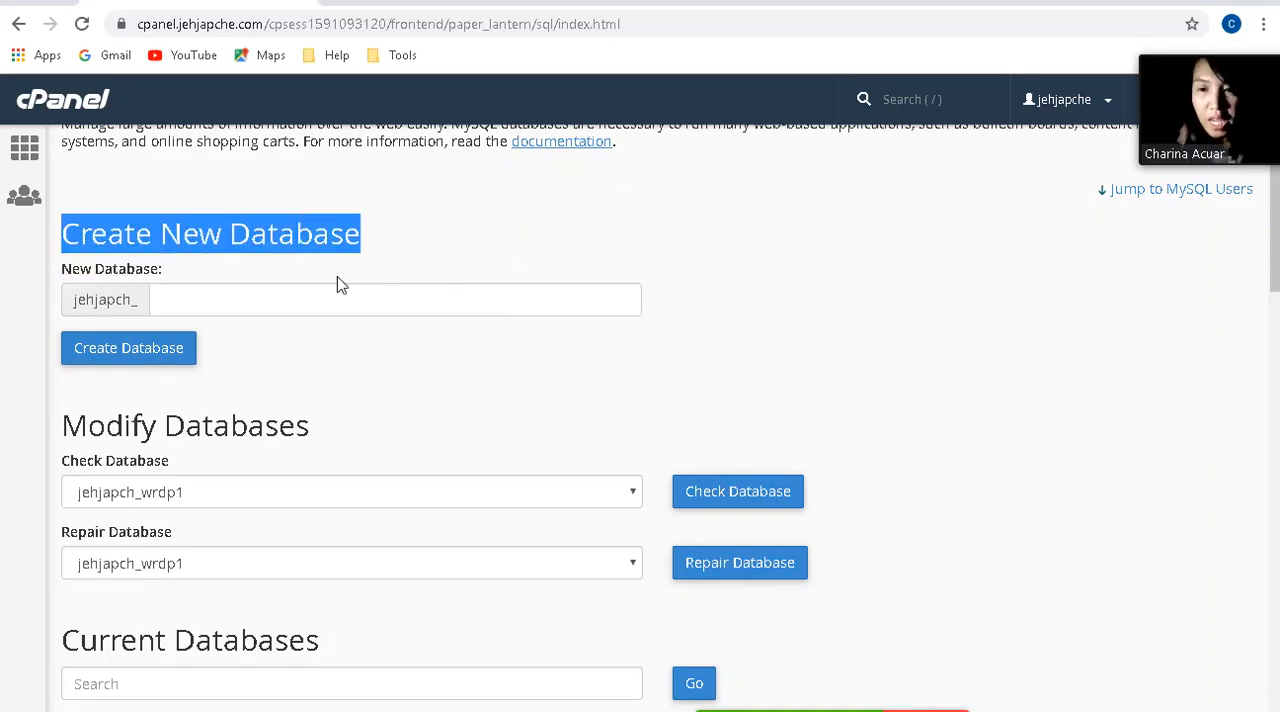
click(296, 296)
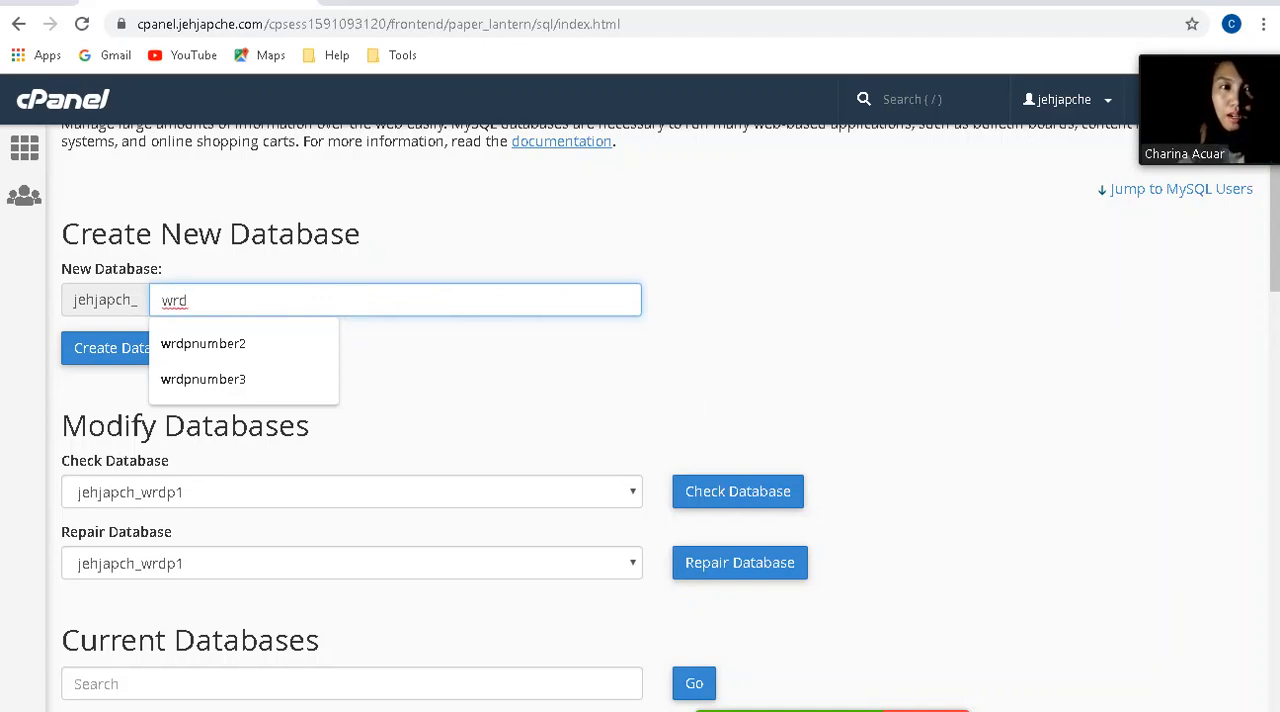
key(alt+Tab)
drag(498, 327, 594, 329)
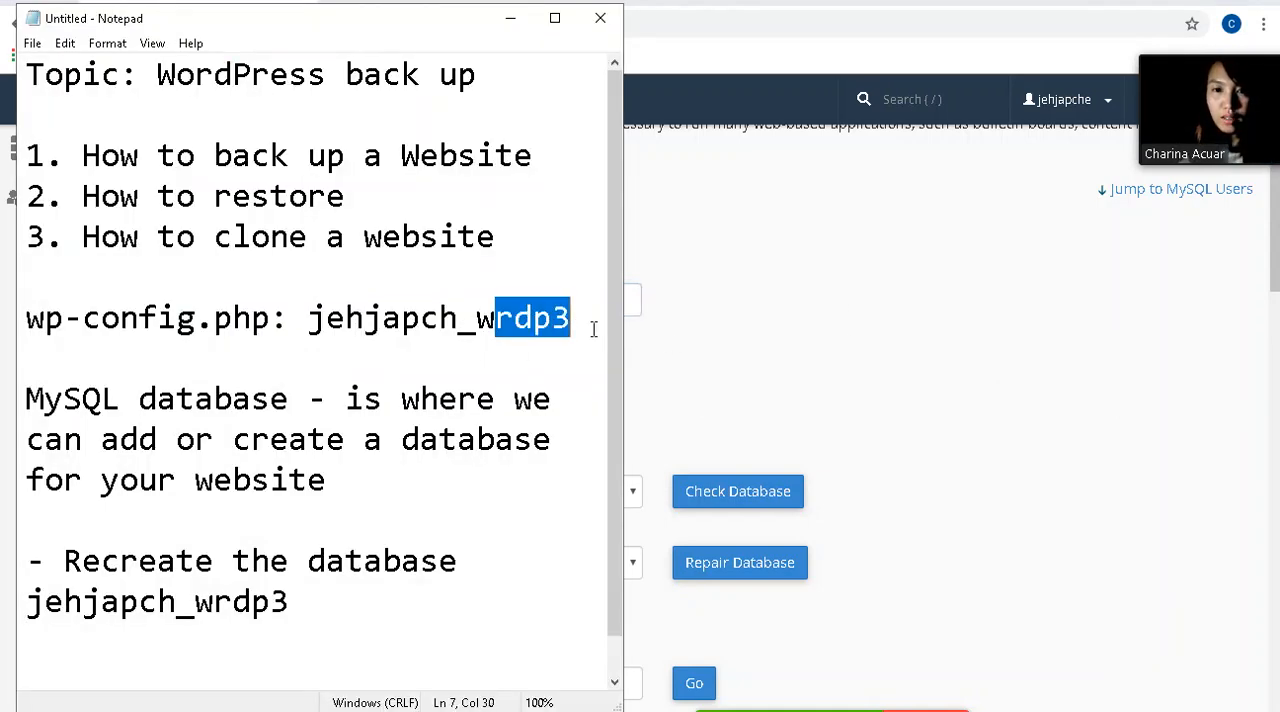
click(564, 322)
drag(477, 320, 588, 320)
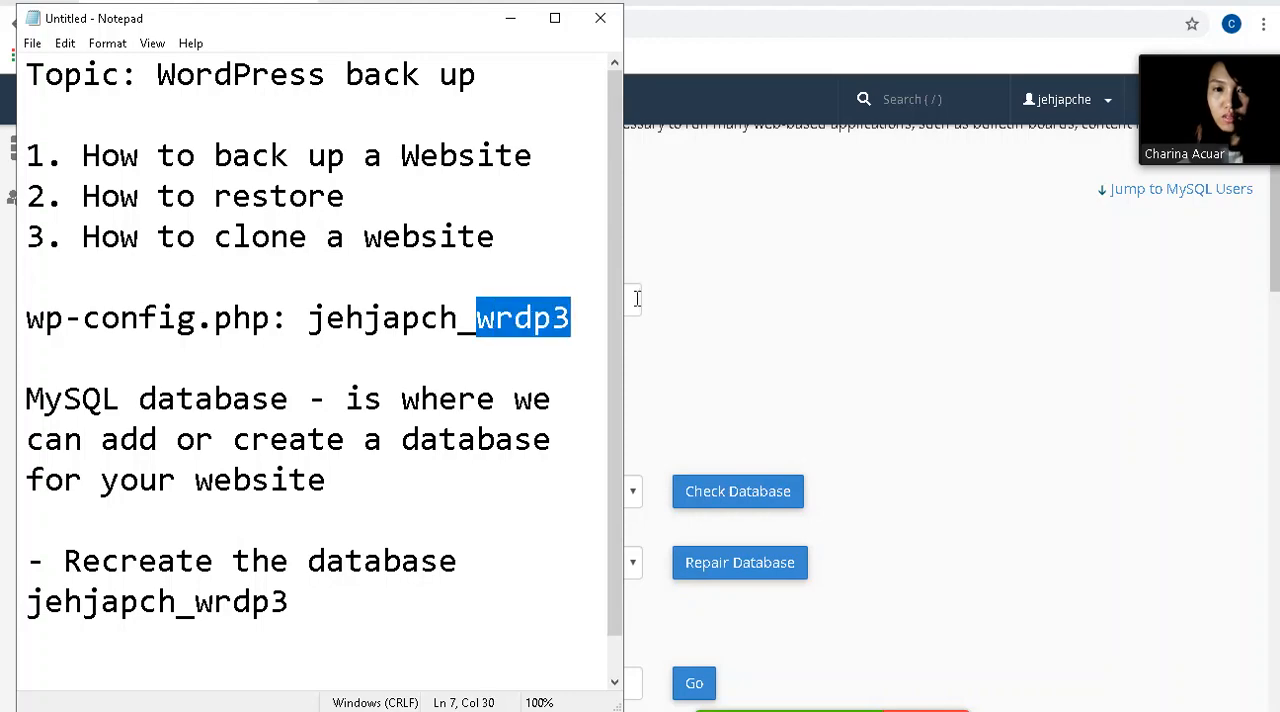
key(alt+Tab)
click(331, 294)
key(ctrl+a)
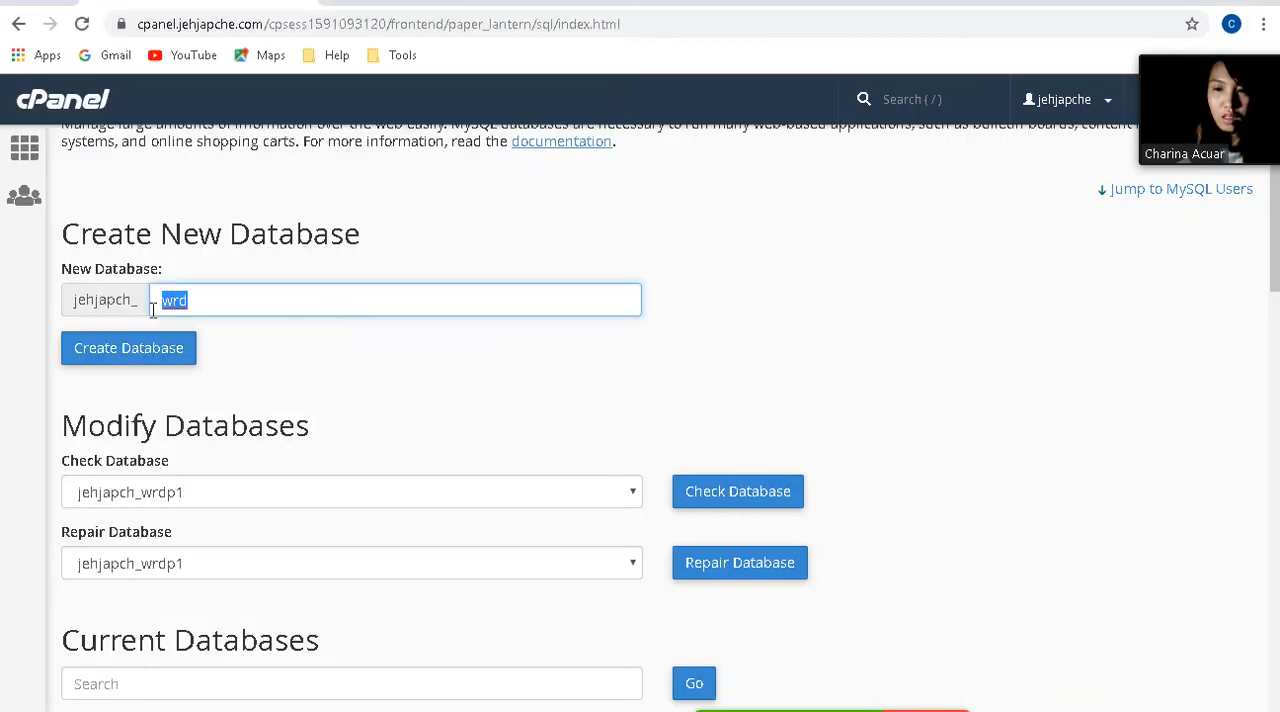
key(ctrl+v)
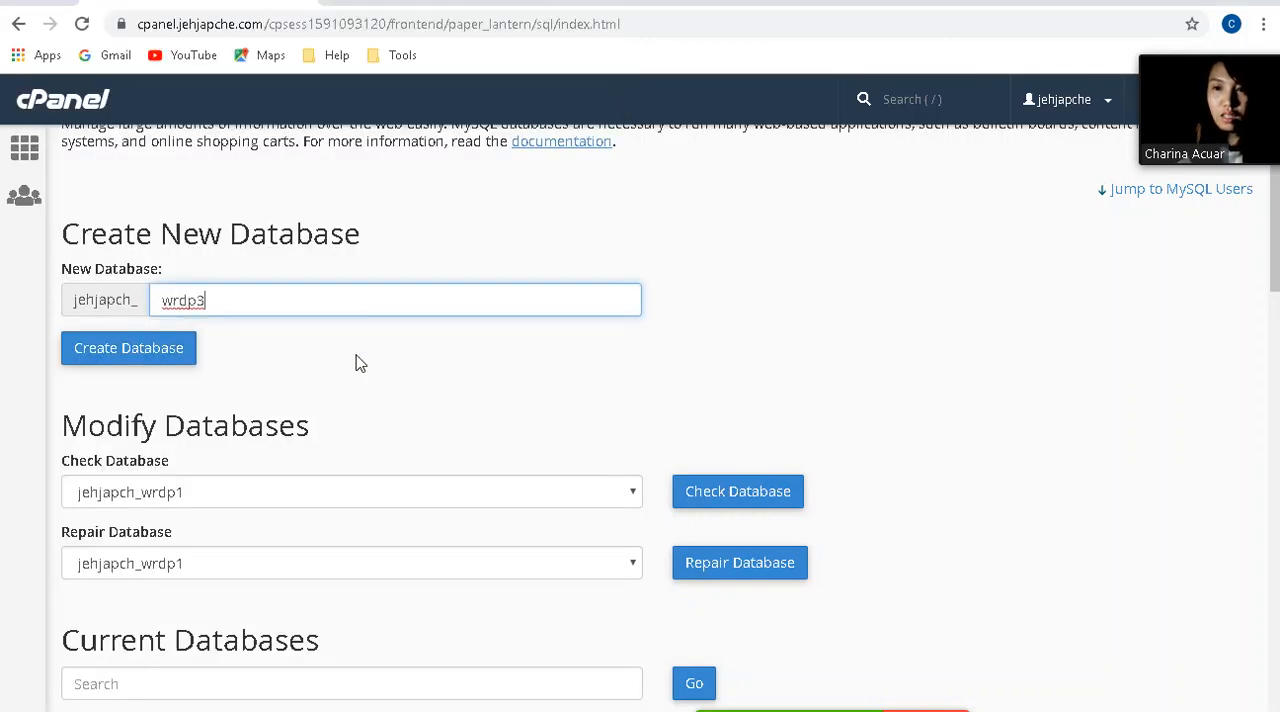
click(153, 364)
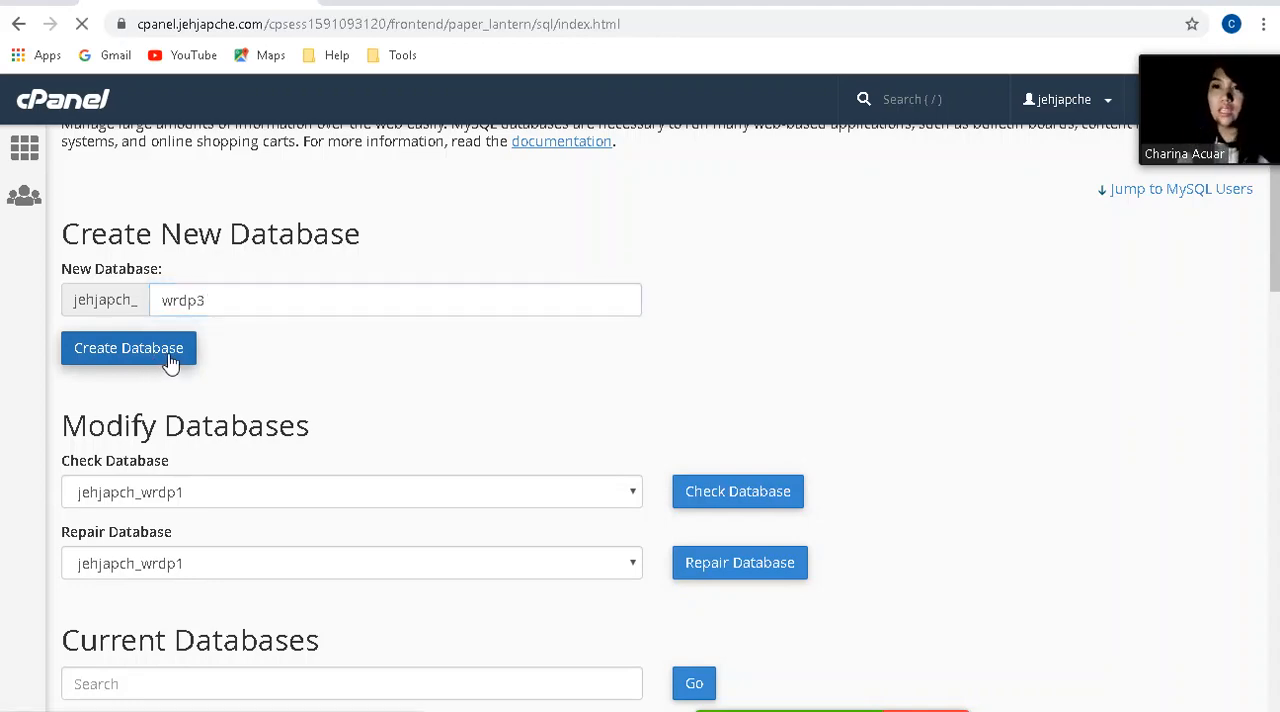
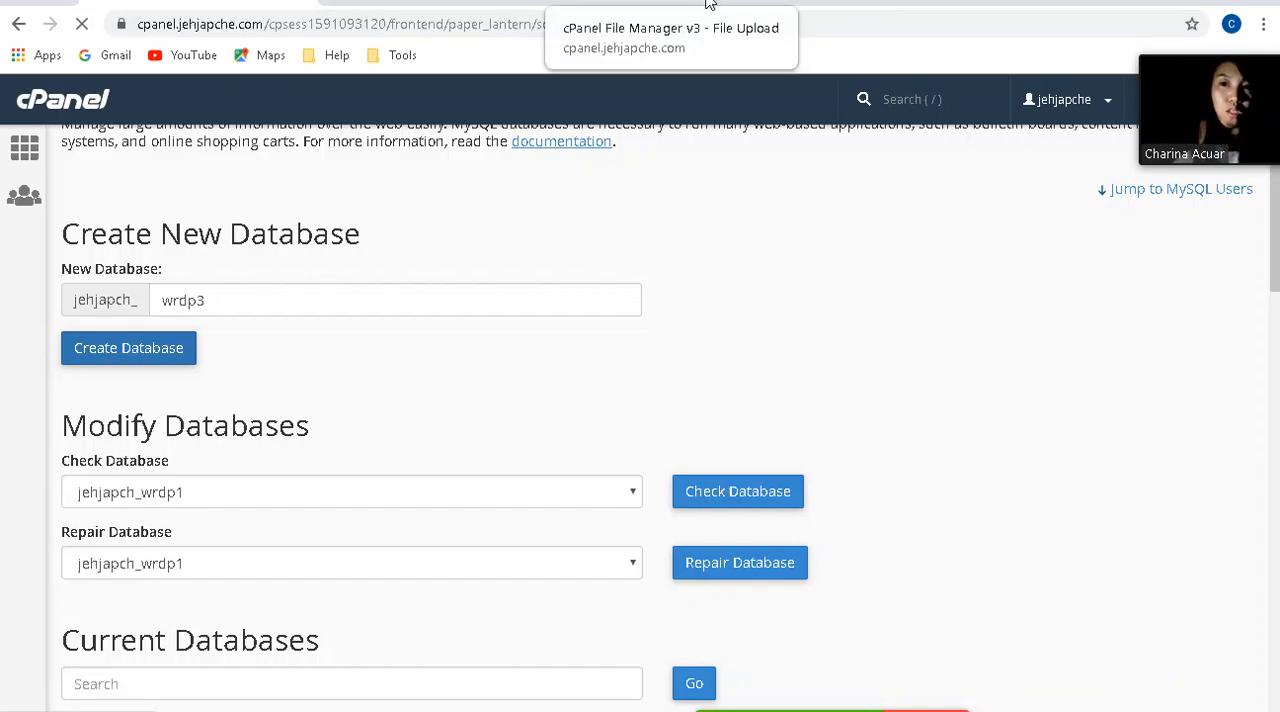
Step: Check the upload progress of qidb (3).tar and look through the Current Databases list on the MySQL Databases page
click(707, 3)
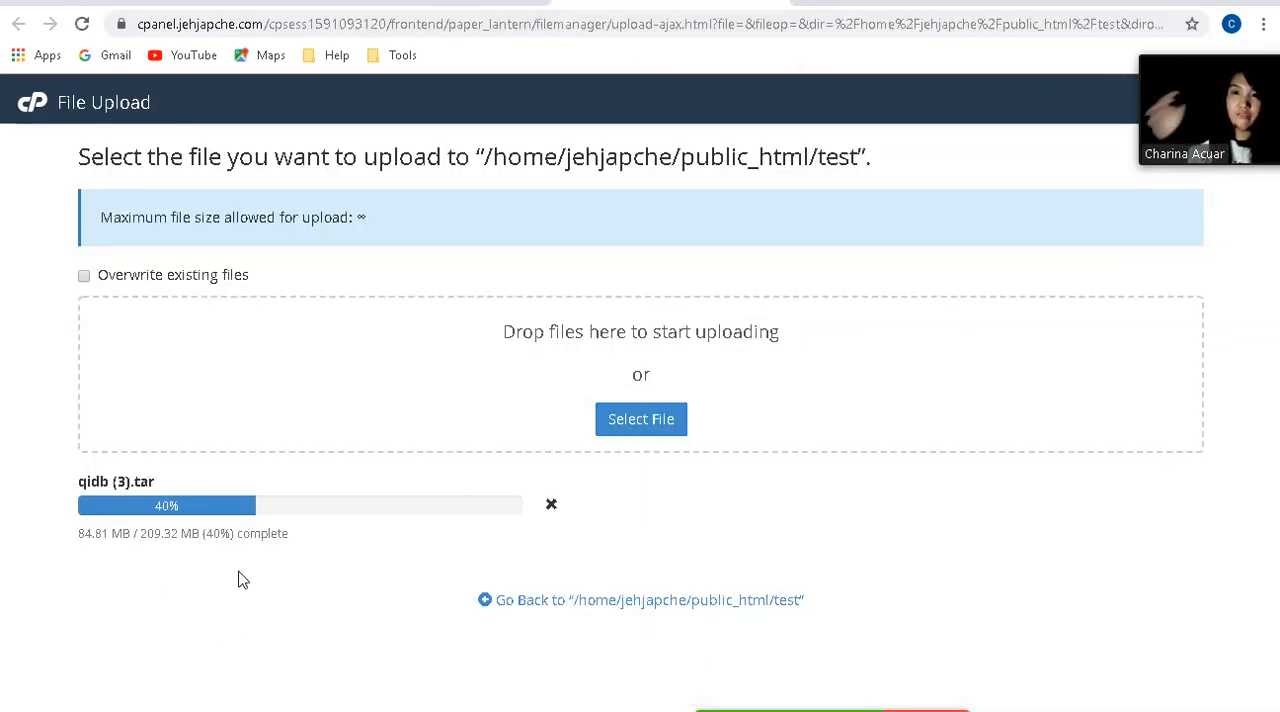
click(269, 3)
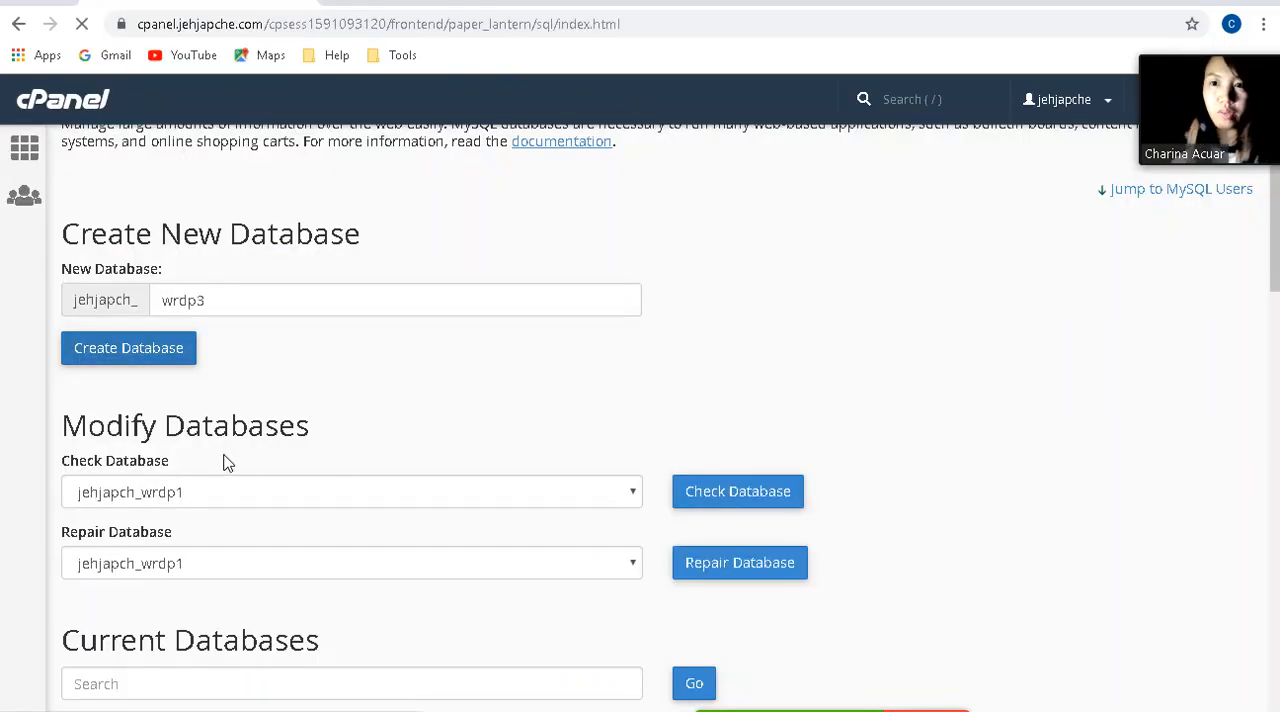
scroll(300, 377, down, 3)
scroll(300, 377, up, 4)
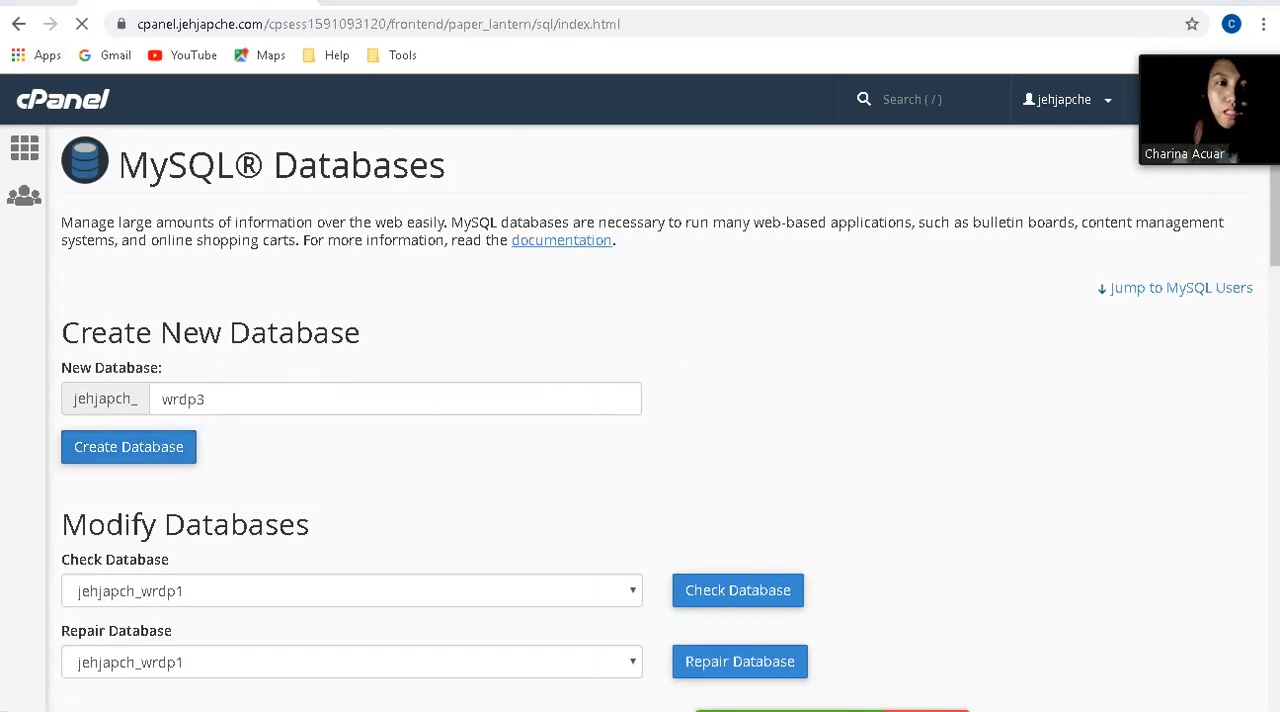
key(alt+Tab)
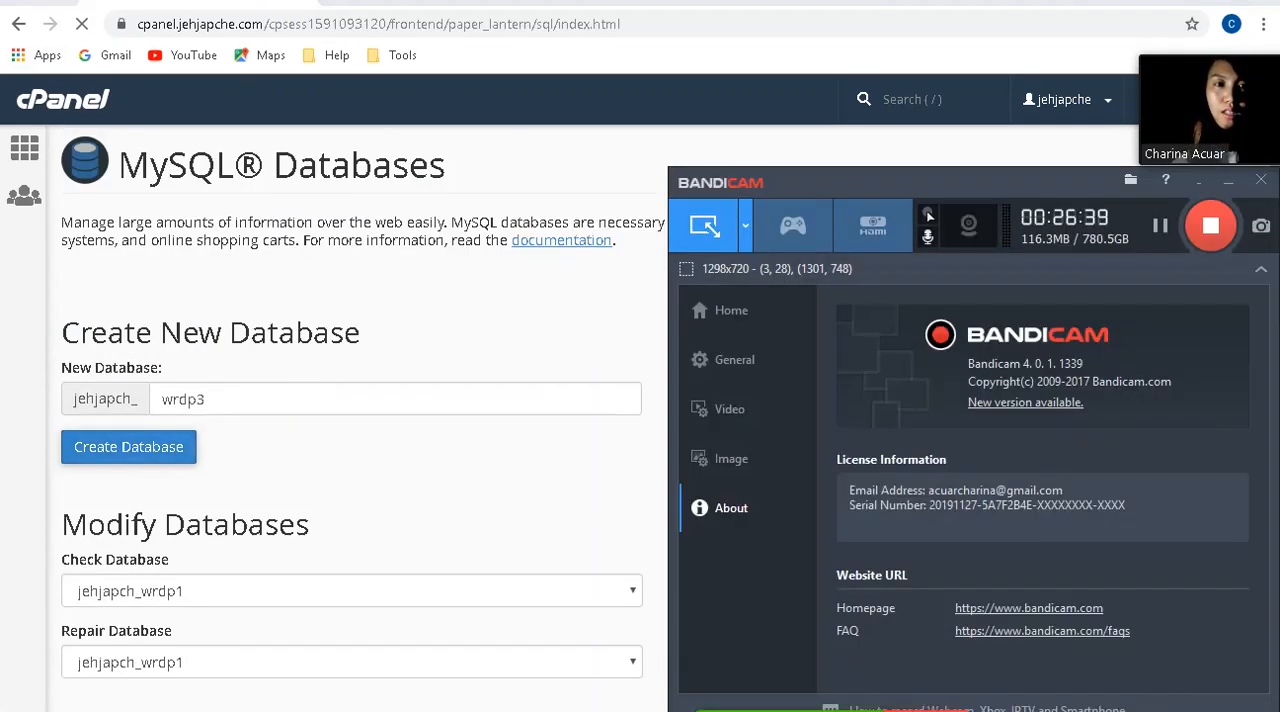
key(alt+Tab)
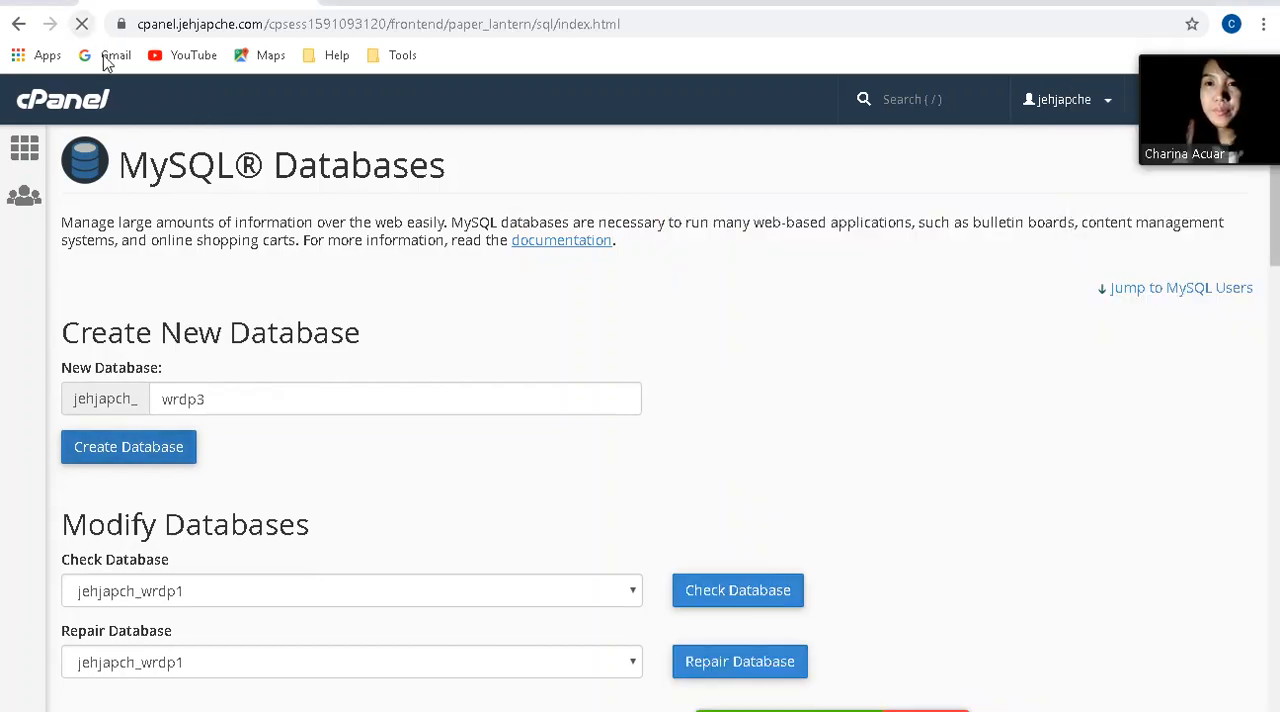
scroll(400, 437, down, 10)
scroll(407, 437, up, 3)
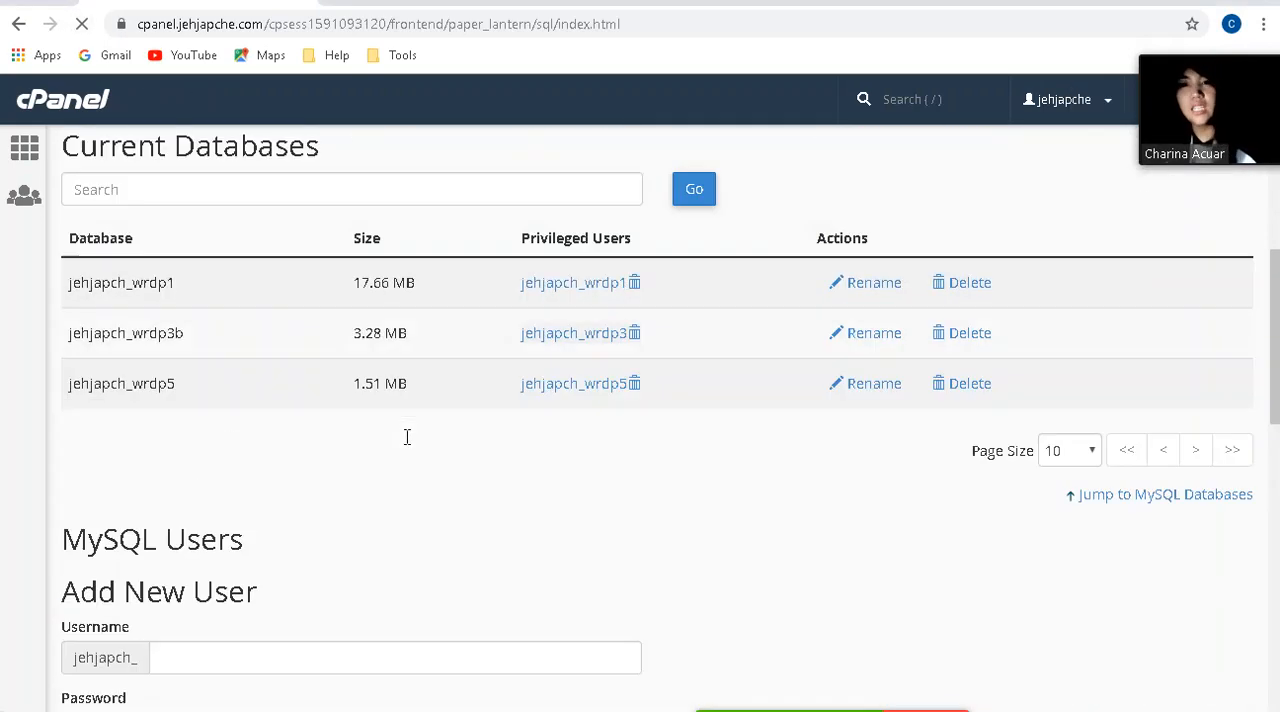
scroll(407, 437, up, 6)
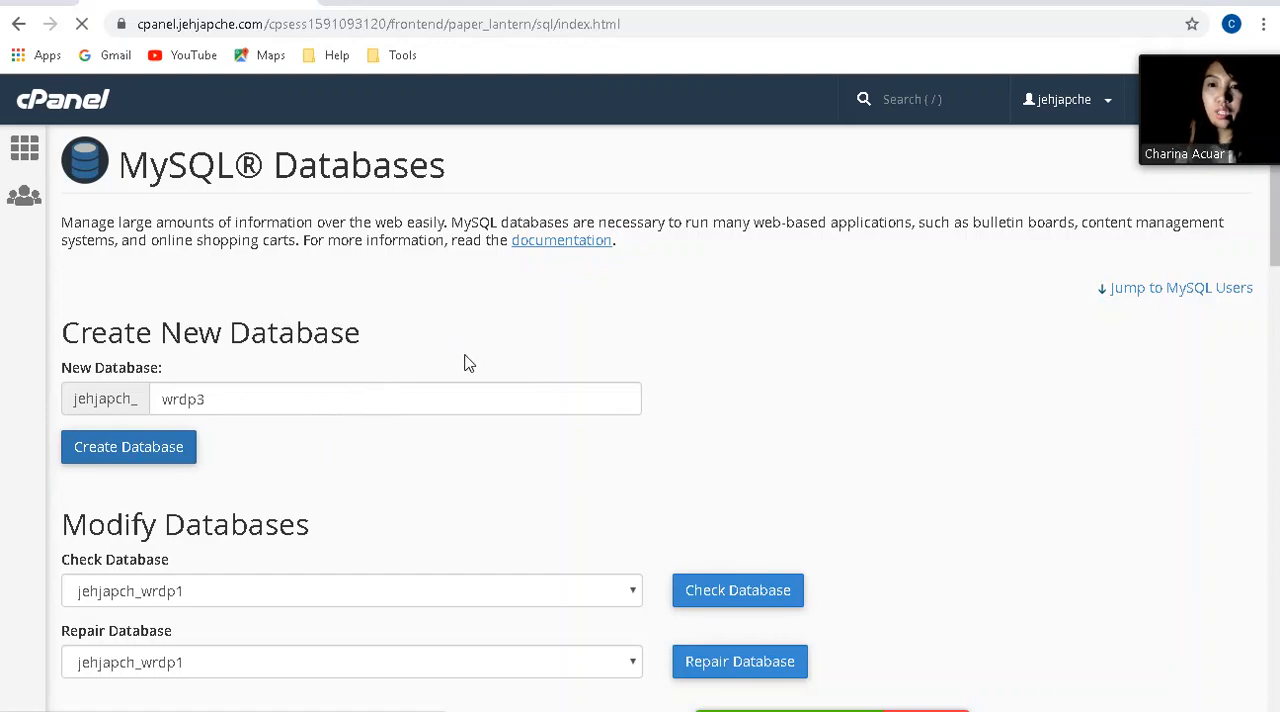
scroll(466, 471, down, 4)
scroll(476, 468, down, 5)
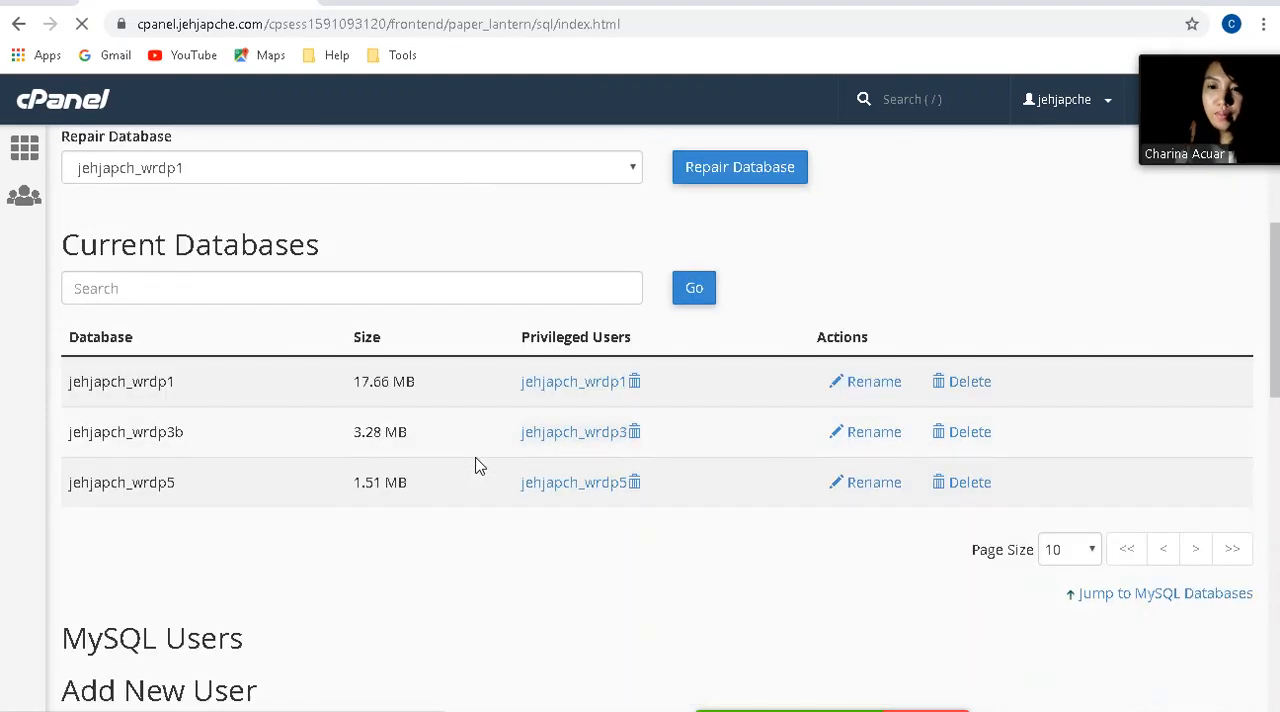
scroll(478, 466, up, 7)
scroll(483, 462, up, 2)
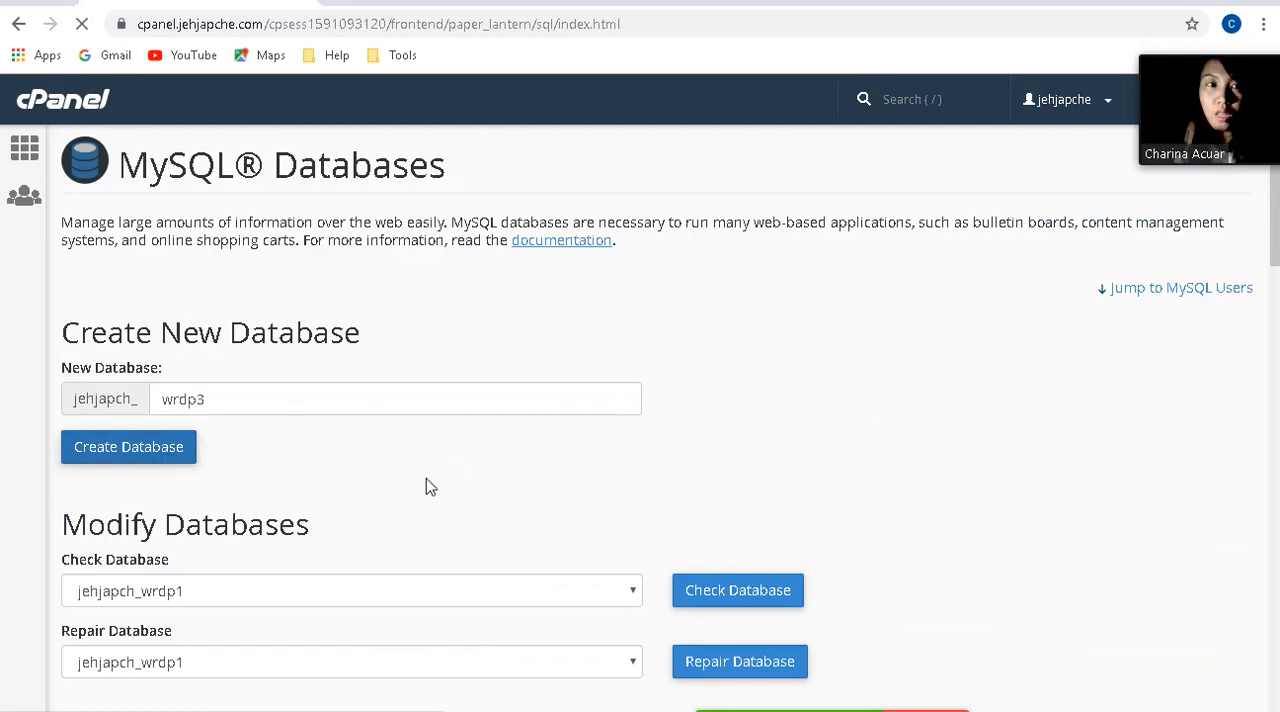
scroll(416, 490, down, 2)
scroll(418, 490, up, 2)
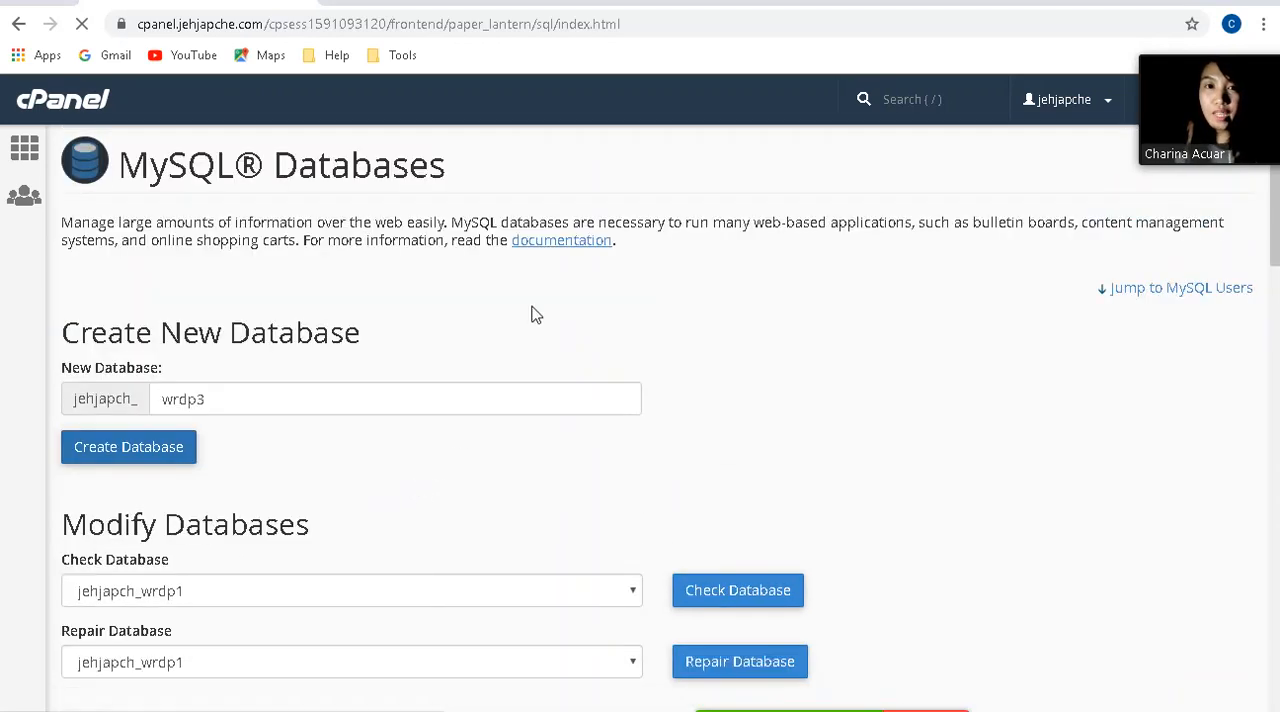
click(650, 3)
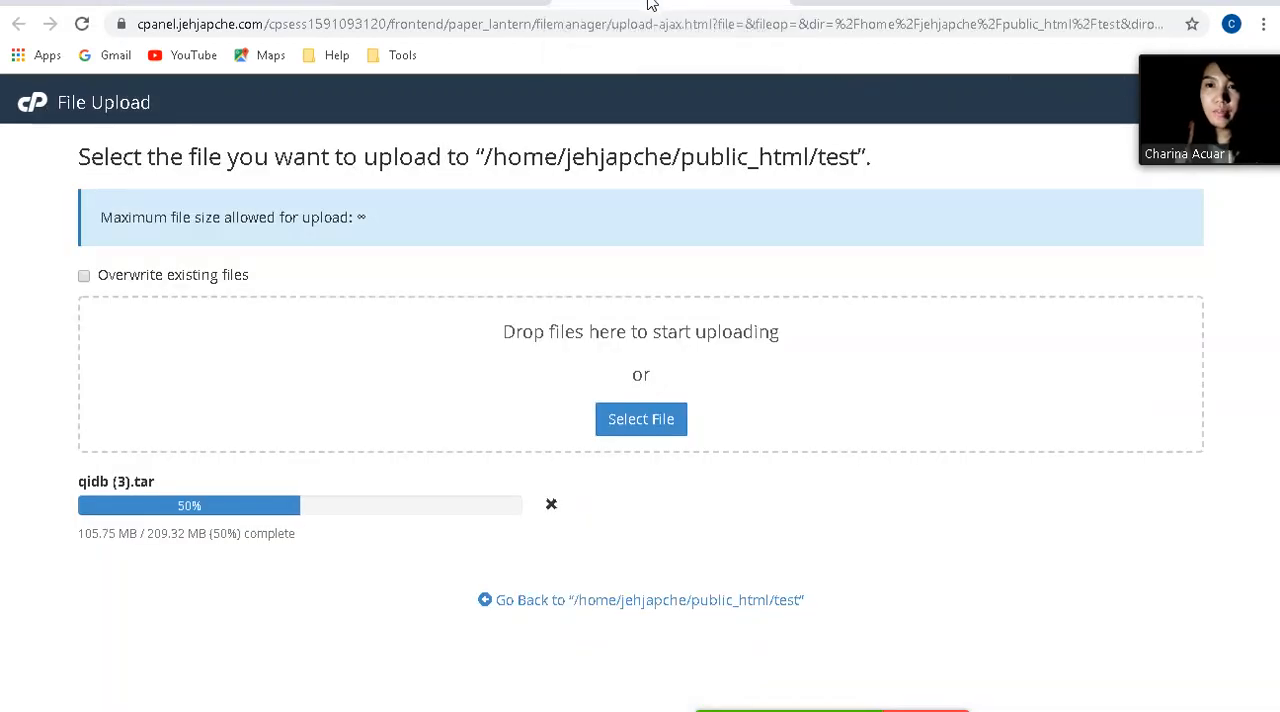
click(186, 4)
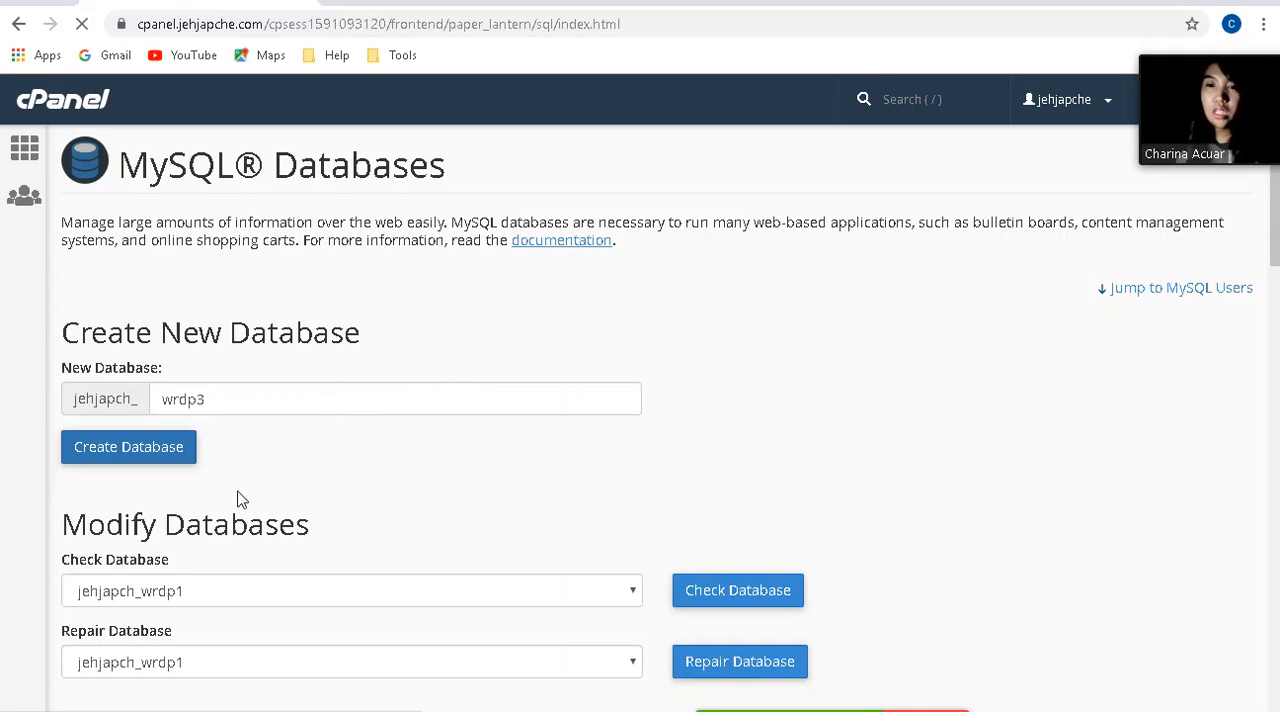
Step: Look over the MySQL Users section and go back up to the Create New Database form
click(1125, 299)
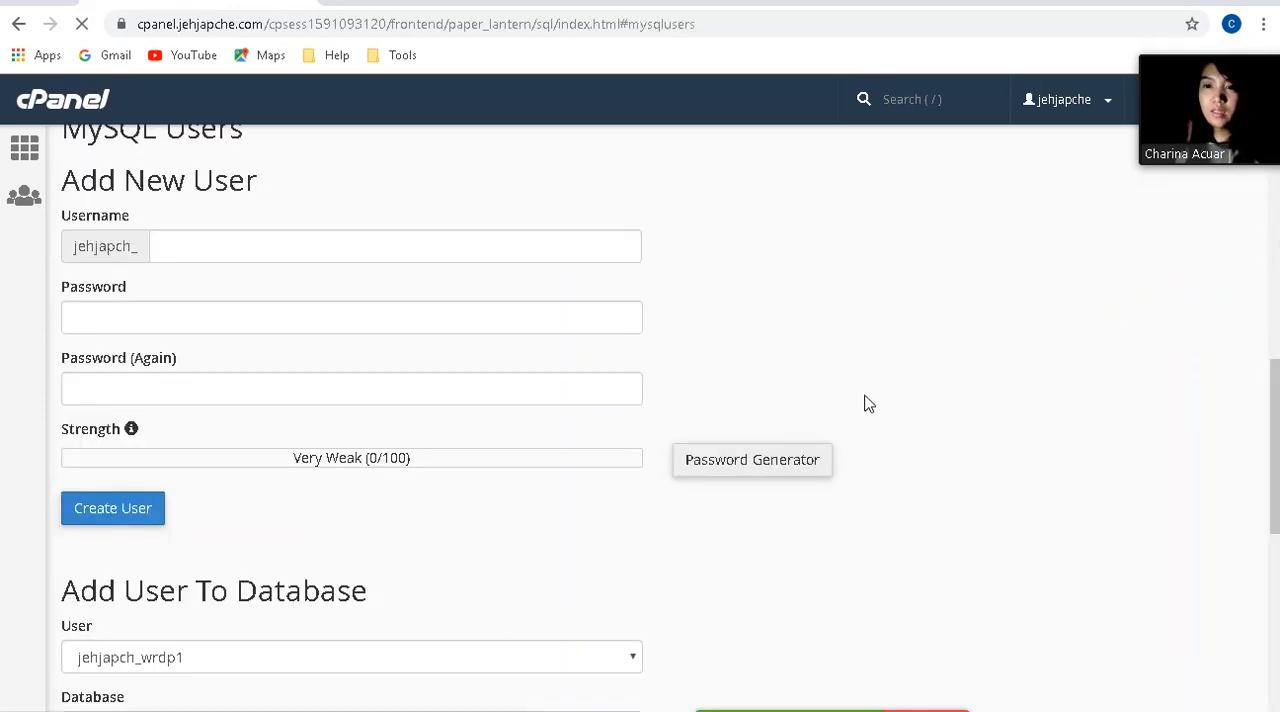
scroll(866, 400, up, 5)
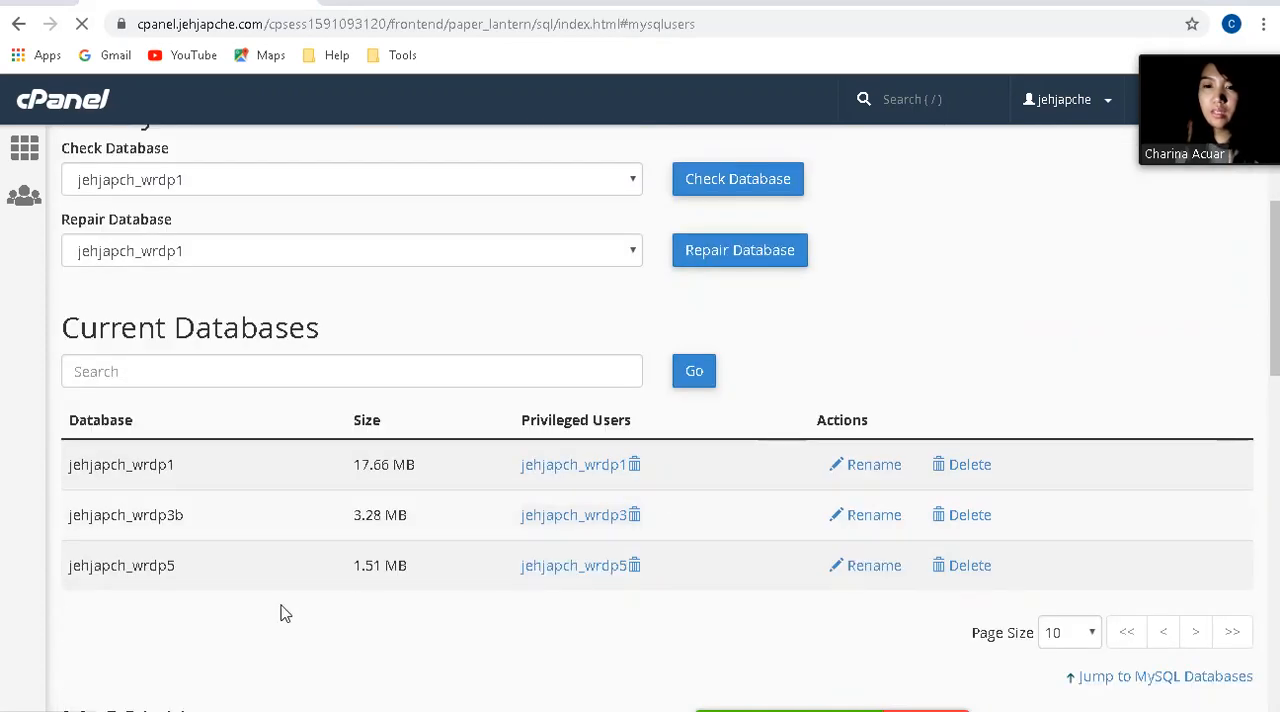
scroll(670, 398, up, 2)
scroll(670, 398, up, 2)
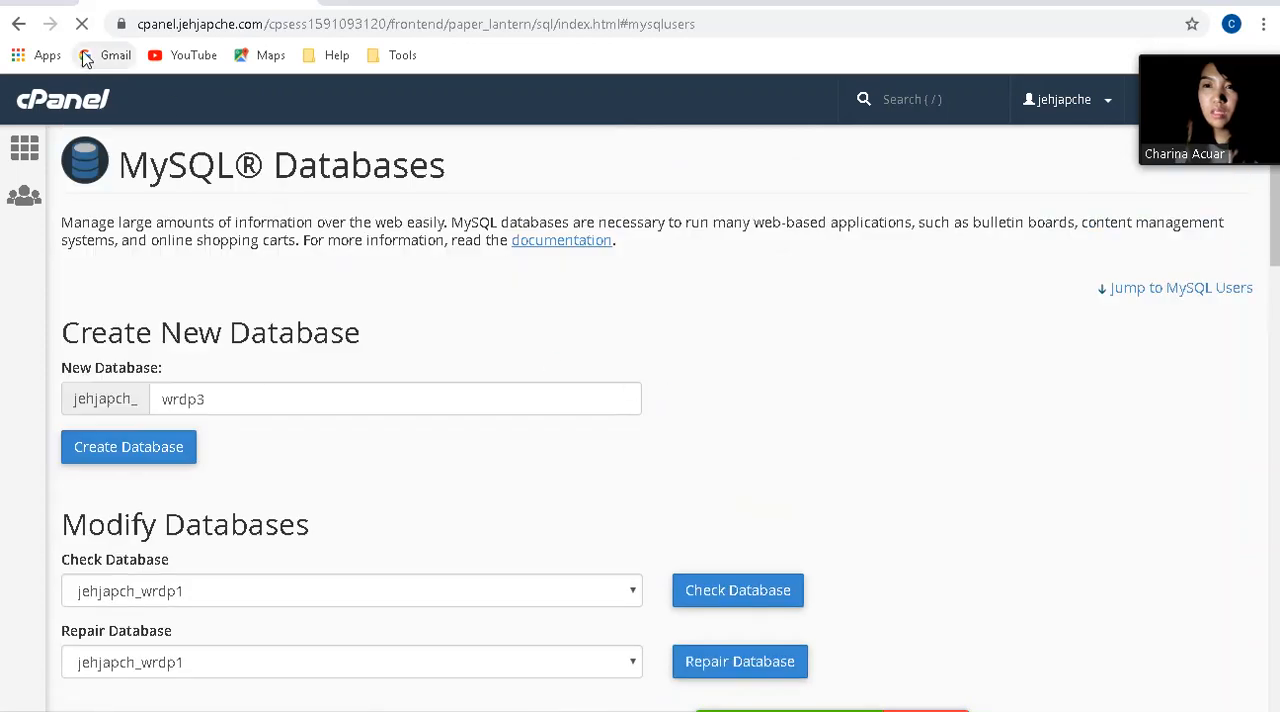
click(220, 399)
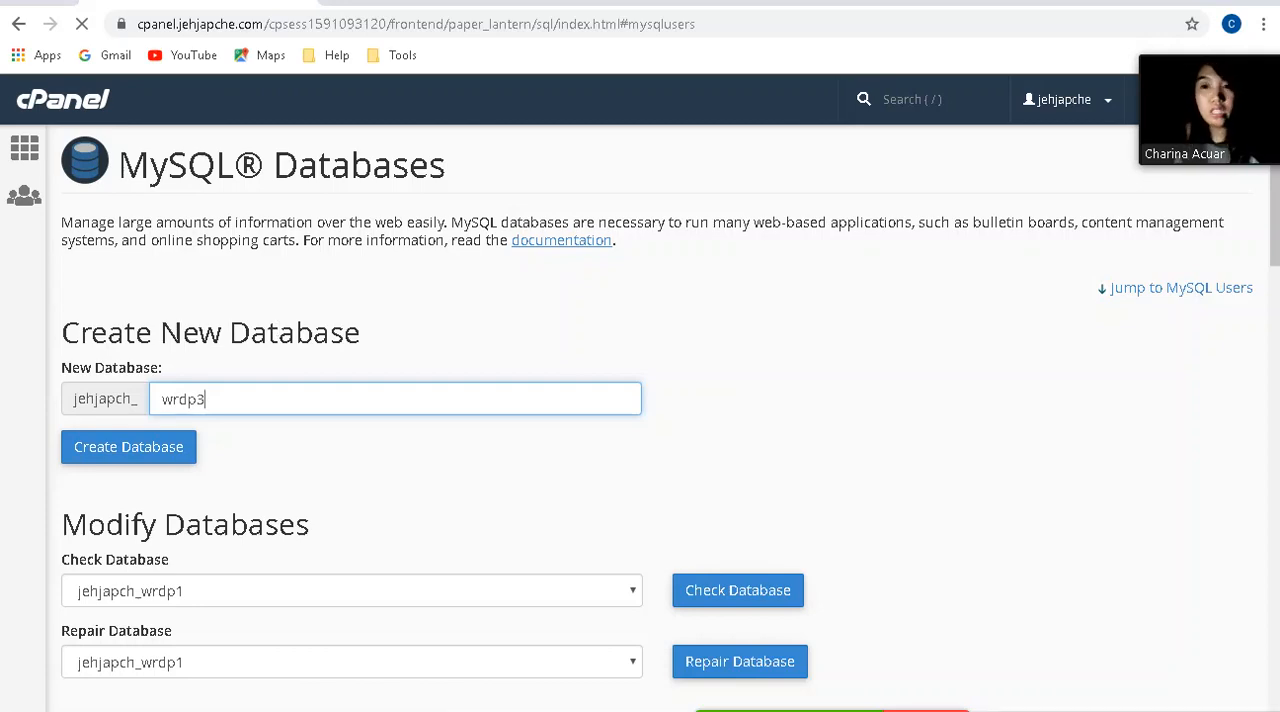
drag(178, 340, 440, 340)
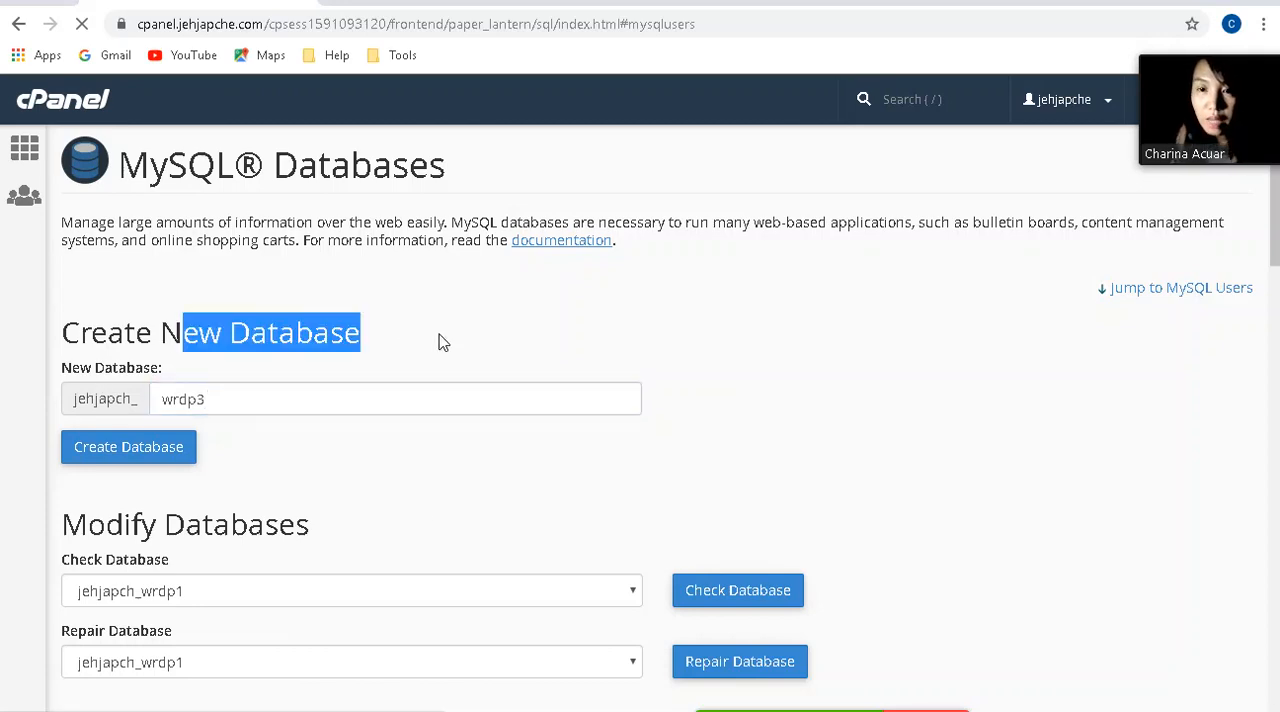
click(300, 394)
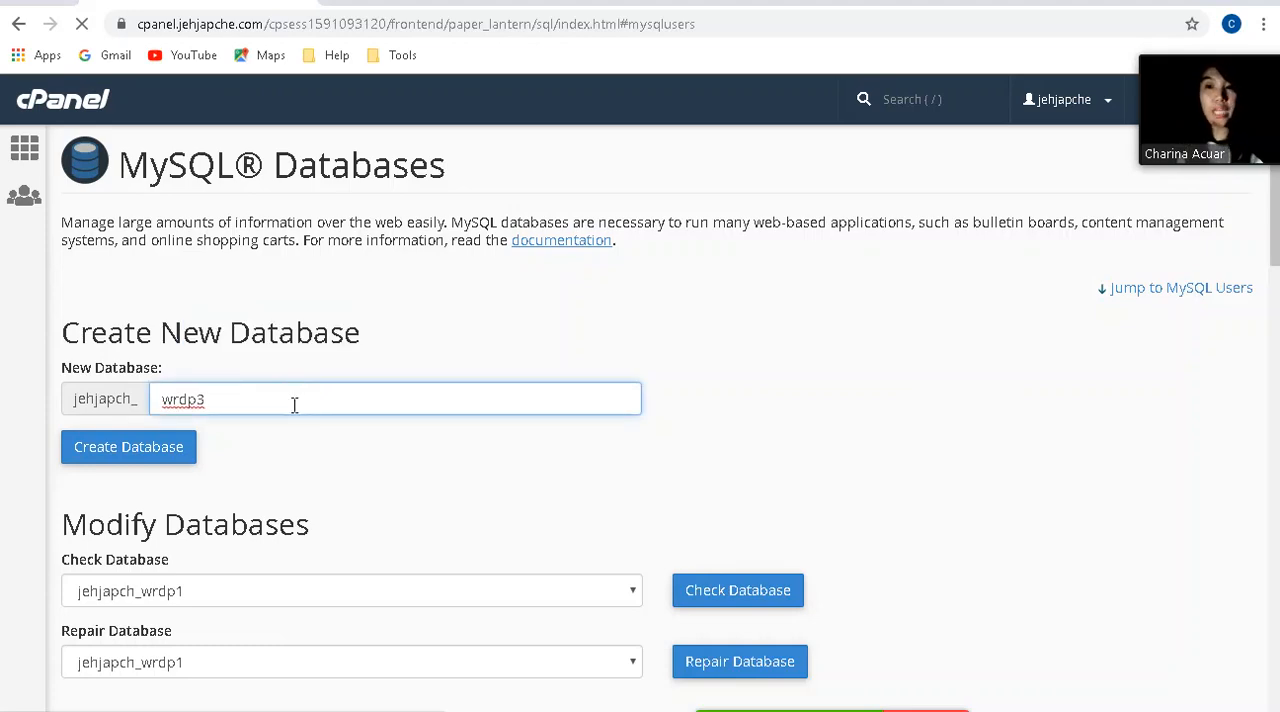
key(BackSpace)
text(2)
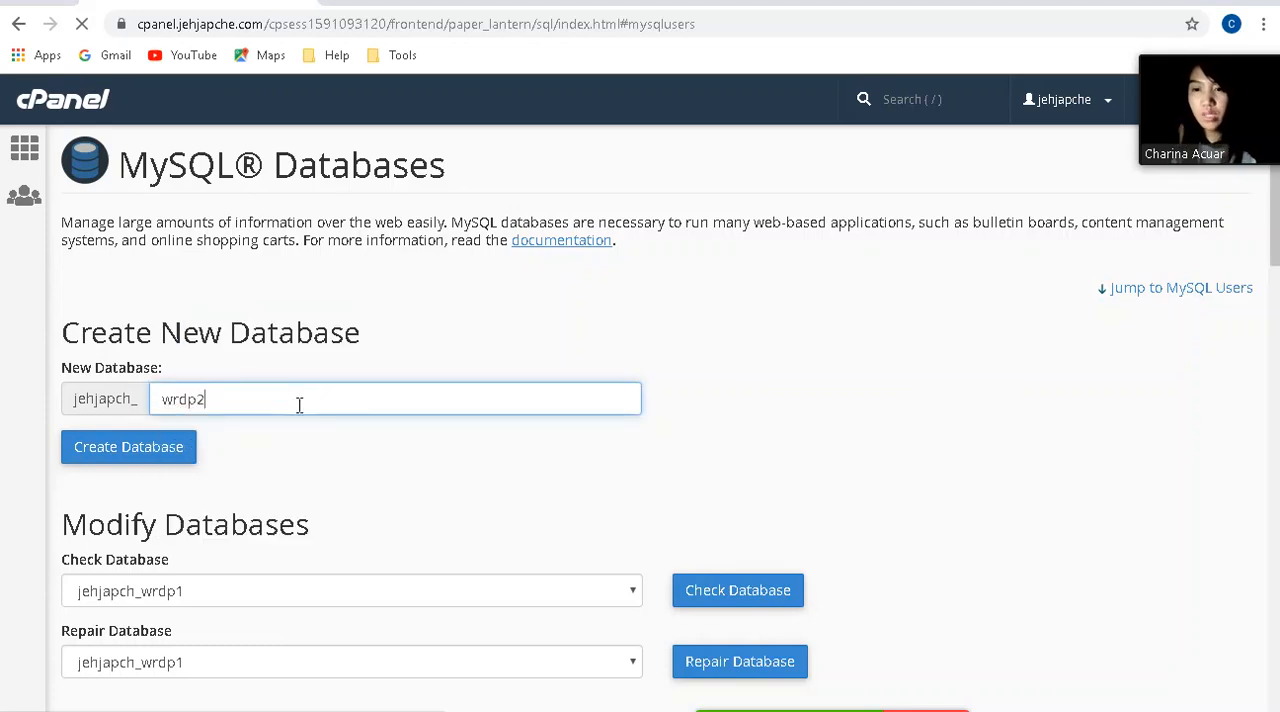
key(BackSpace)
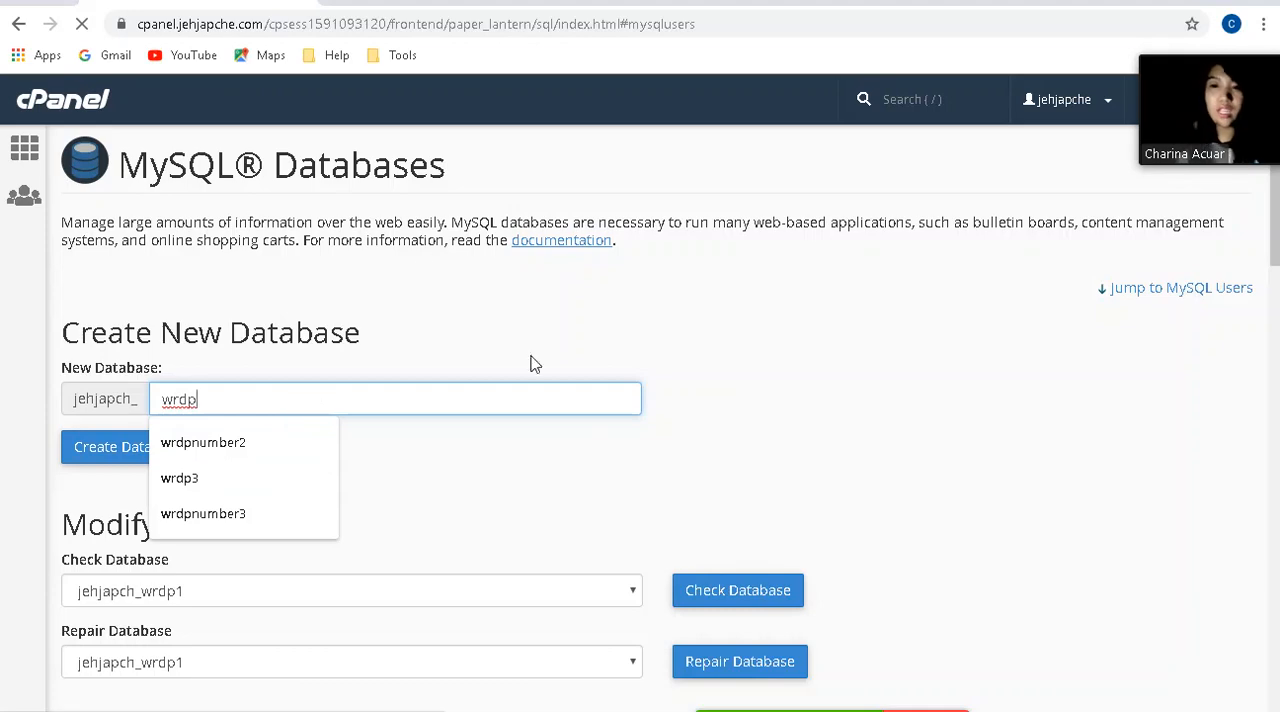
scroll(531, 363, down, 4)
scroll(787, 403, up, 3)
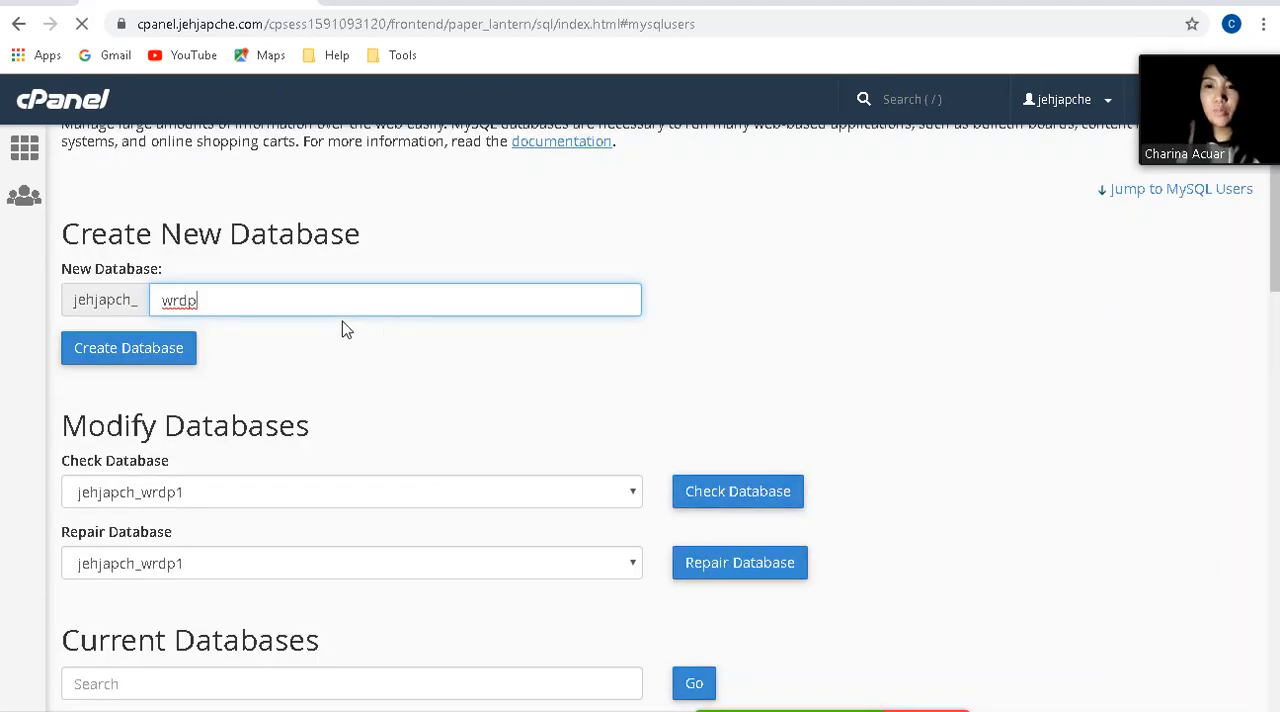
click(263, 299)
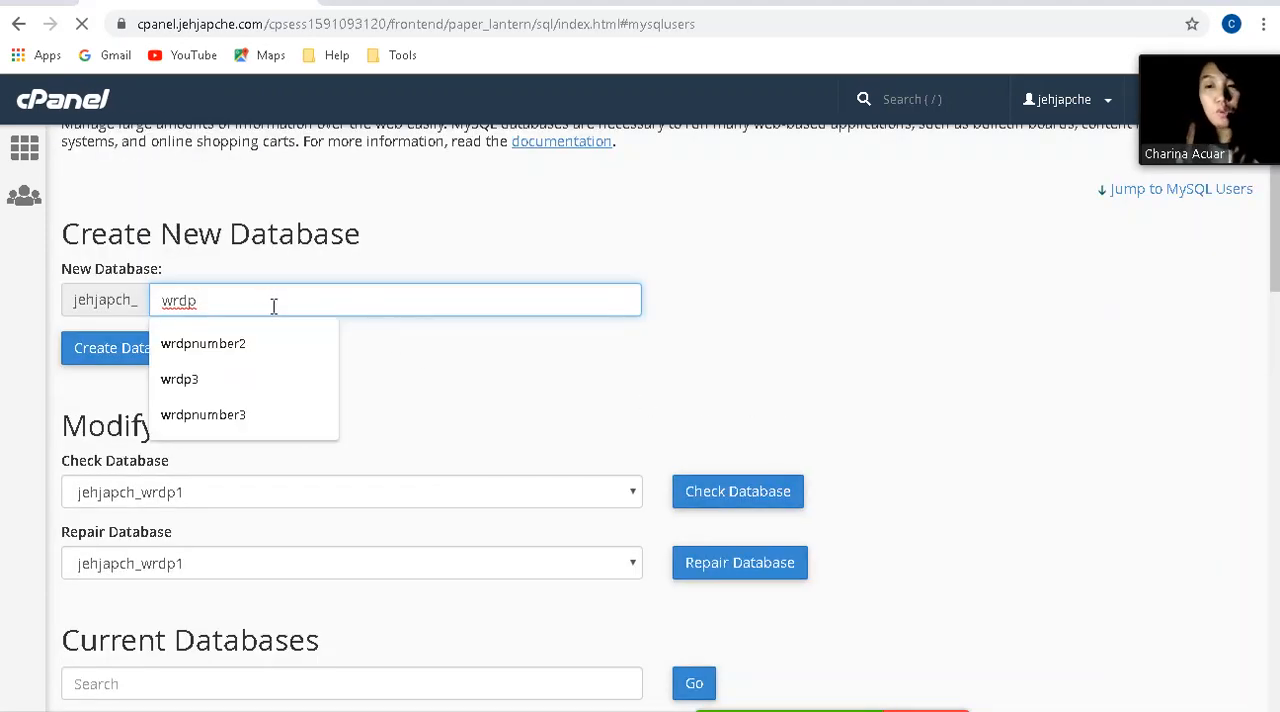
click(343, 354)
click(240, 299)
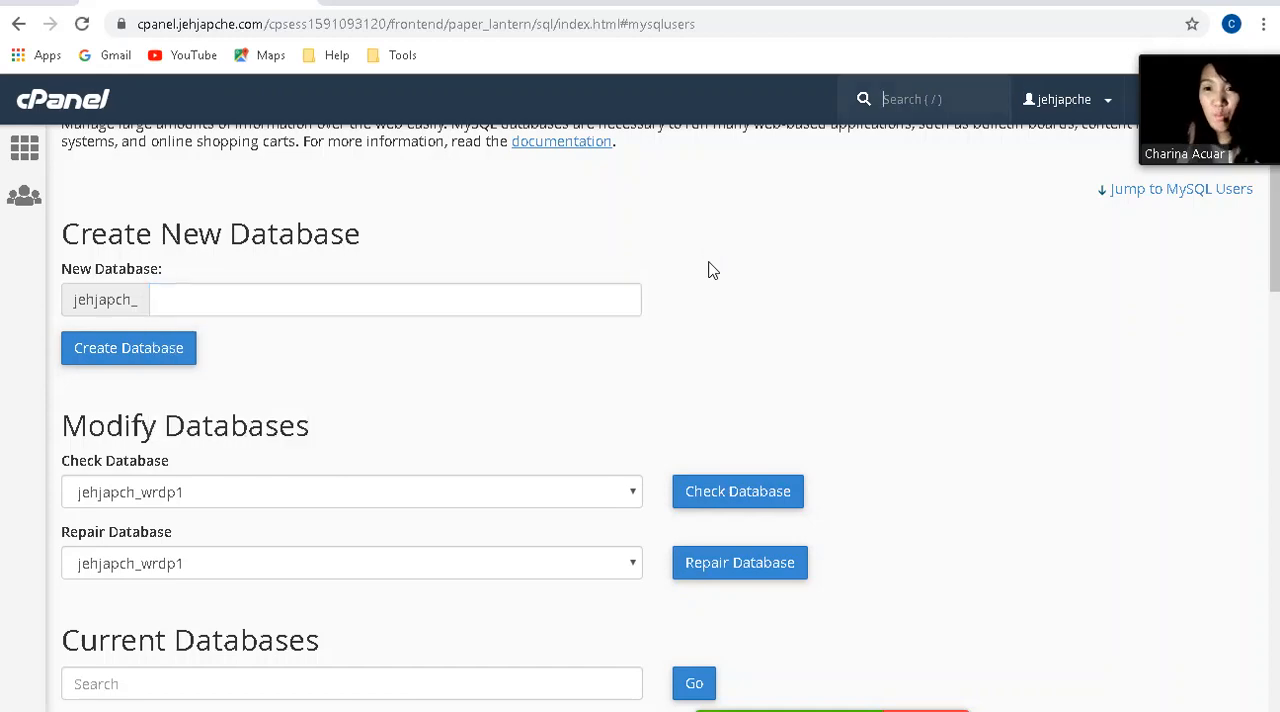
Step: Create a new database named wrdp3 after the jehjapch_ prefix and return to the MySQL Databases overview
scroll(393, 385, down, 4)
scroll(397, 391, up, 3)
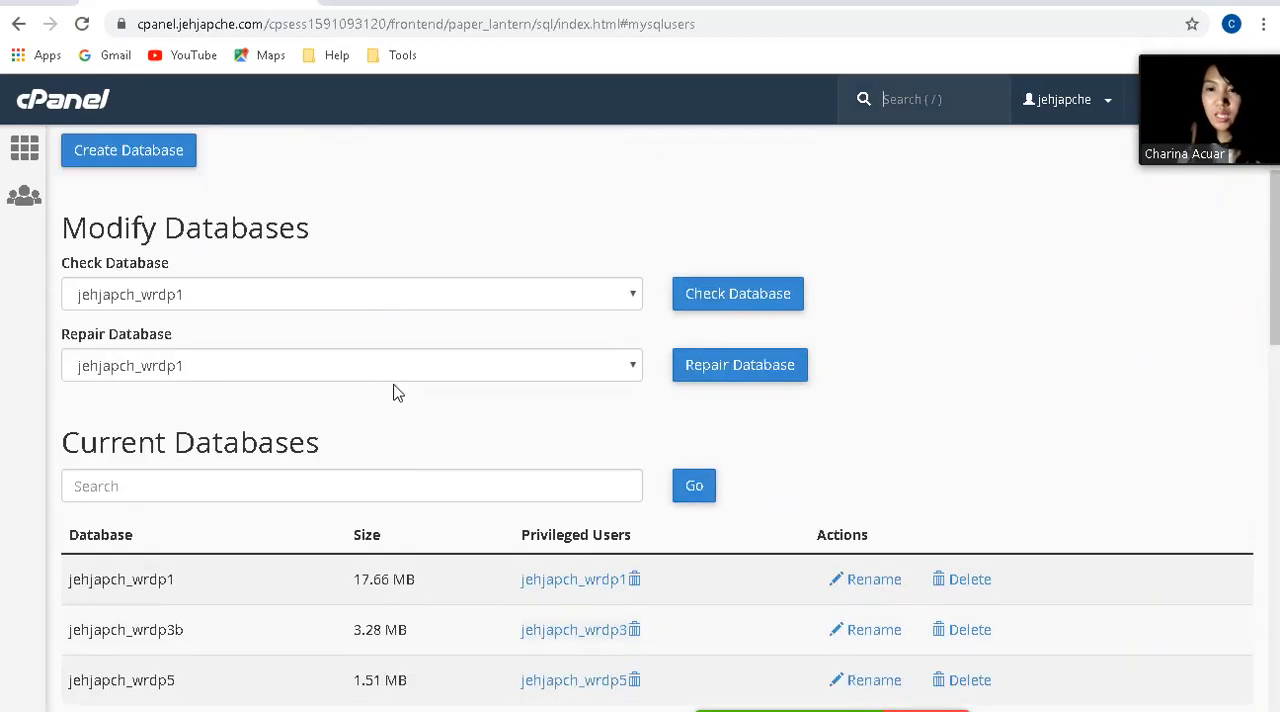
click(183, 209)
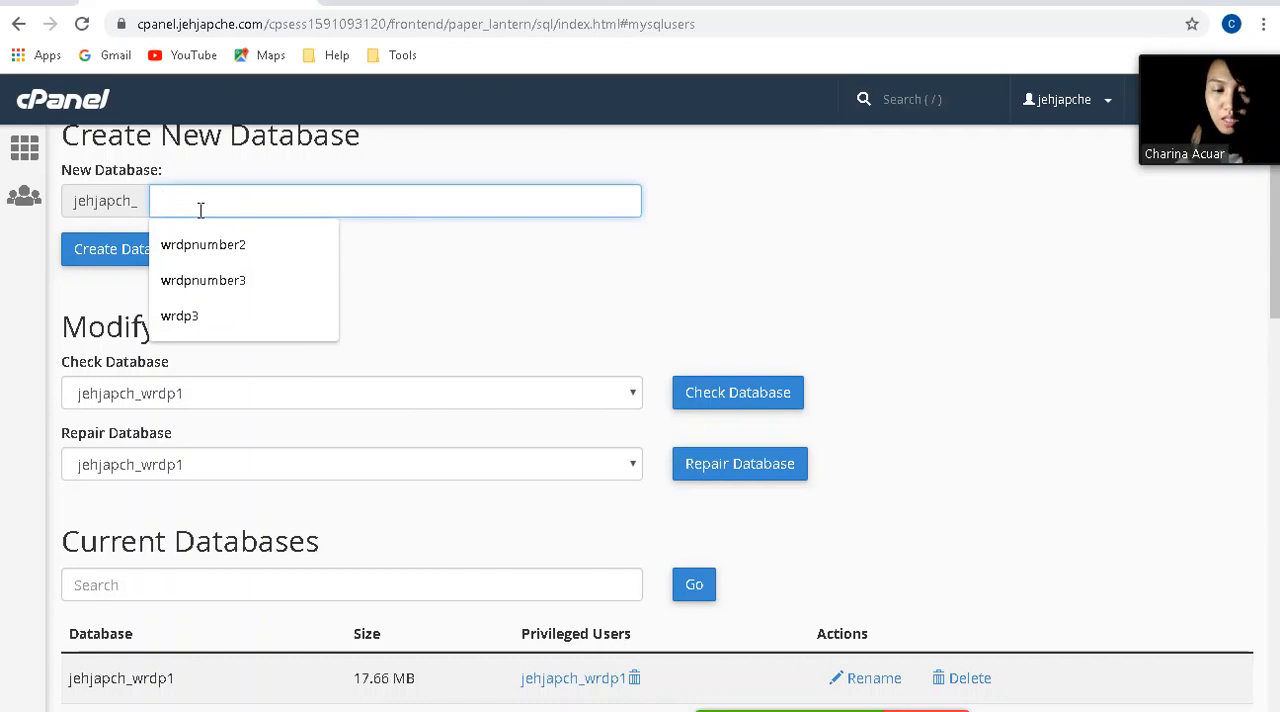
text(wrdp3)
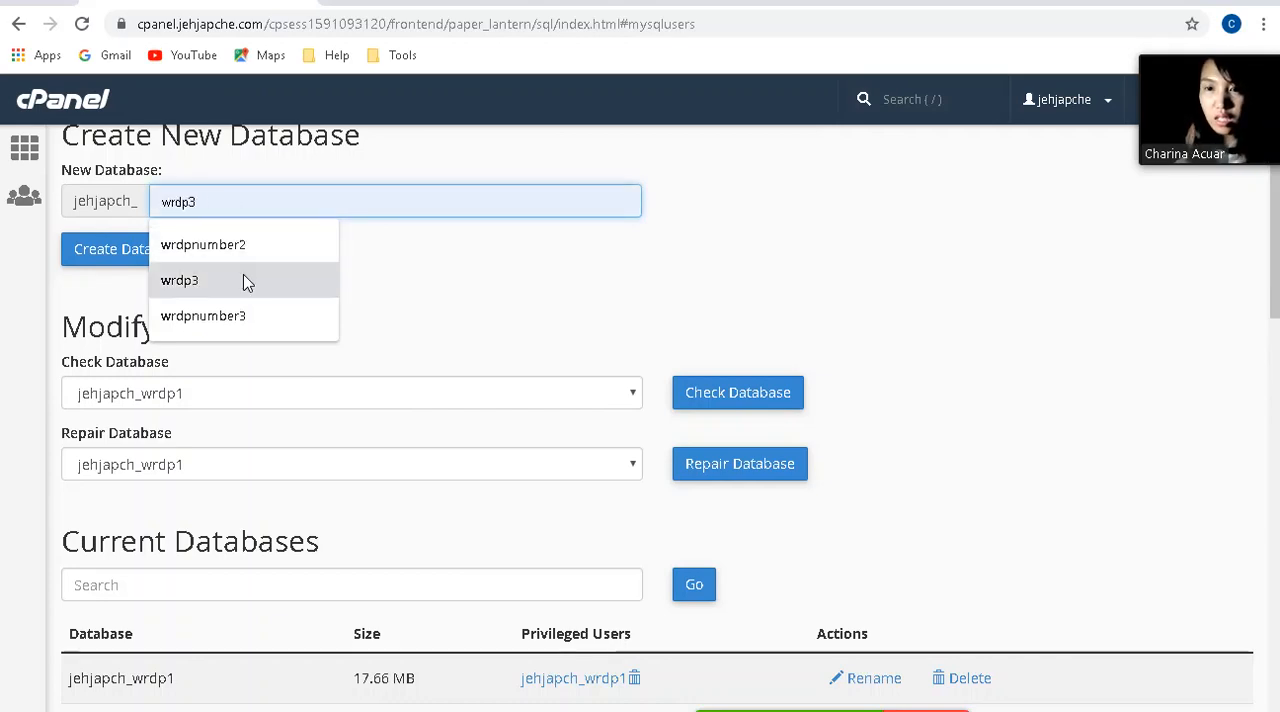
click(247, 283)
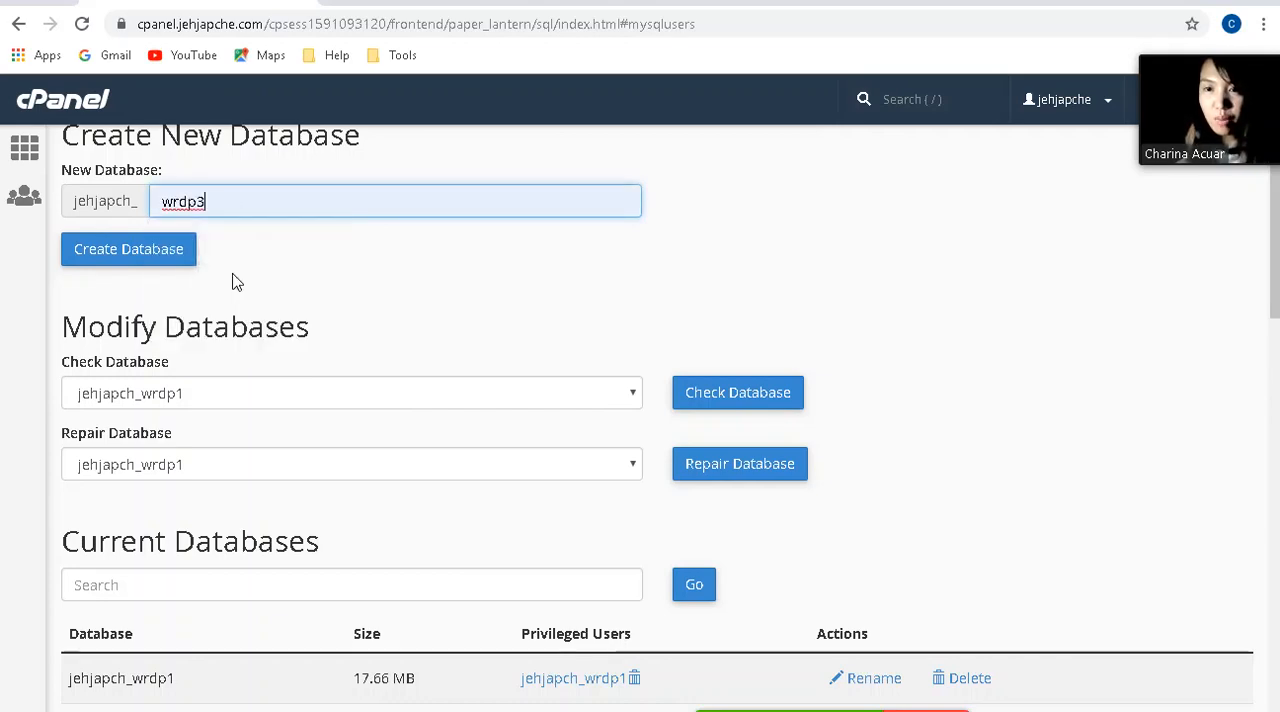
click(155, 249)
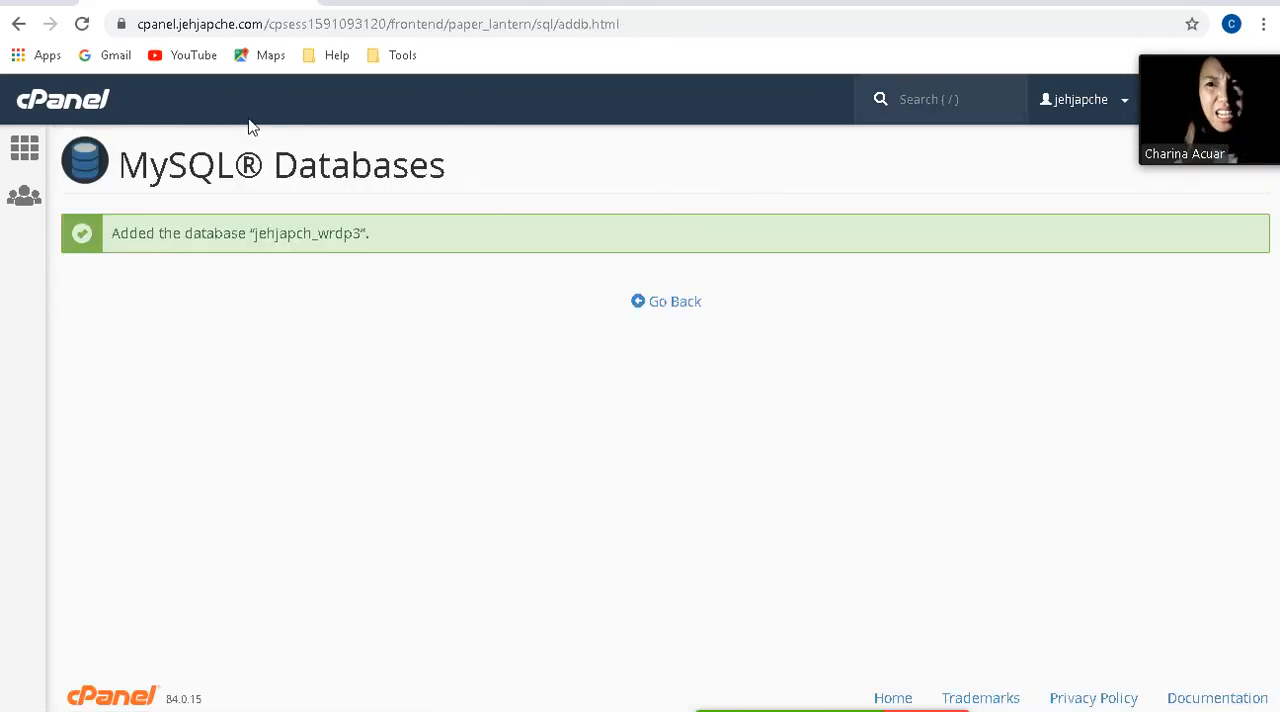
click(659, 311)
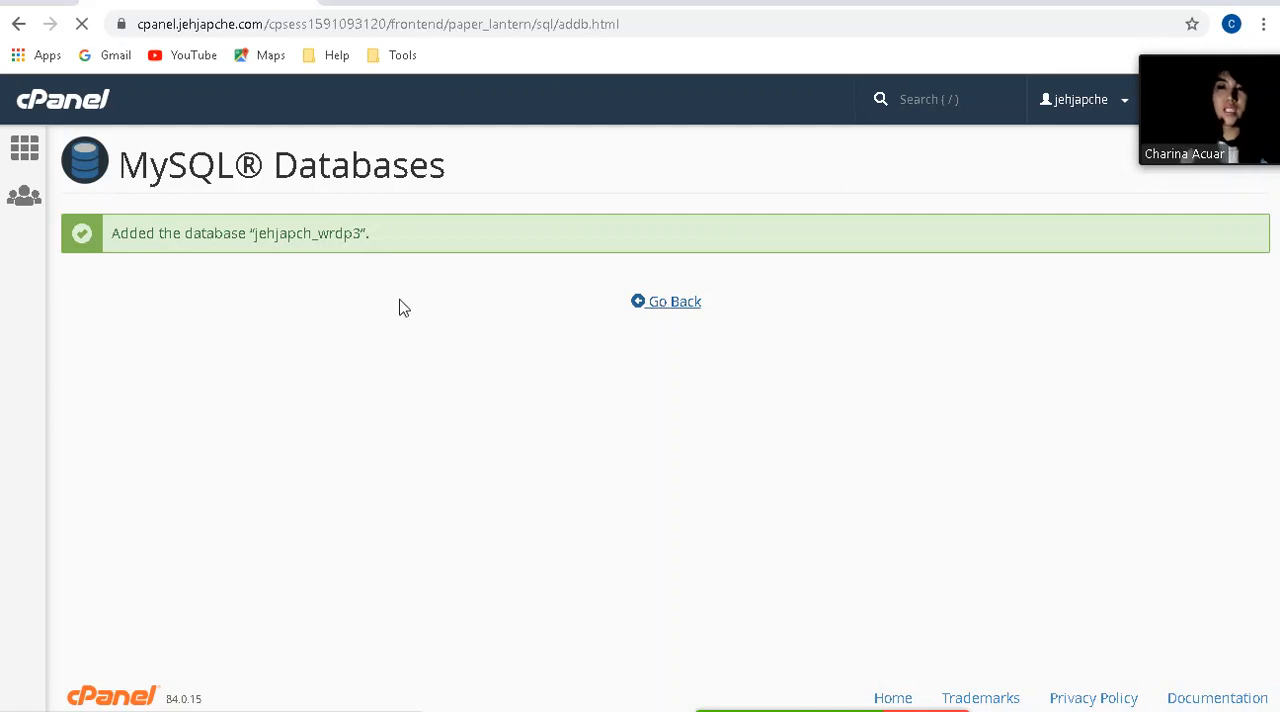
drag(128, 234, 448, 250)
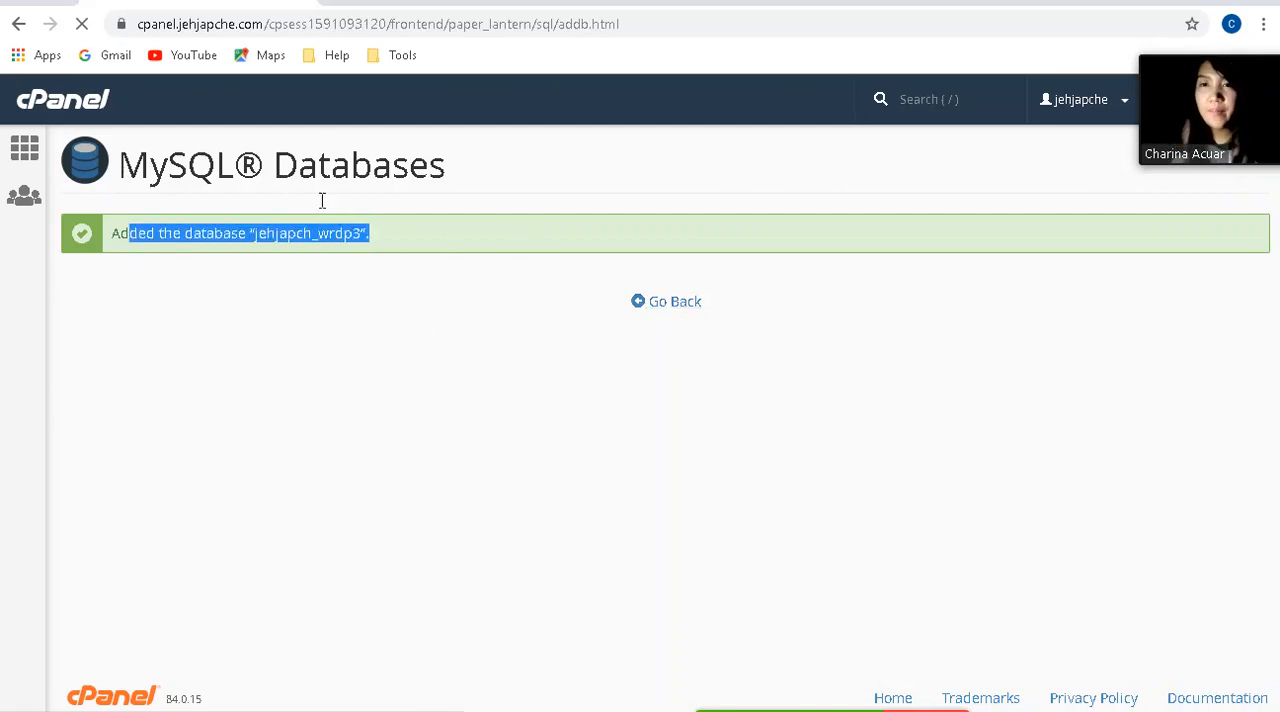
Step: Switch to the Notepad notes and append " - done" to the jehjapch_wrdp3 line under "- Recreate the database"
key(alt+Tab)
click(354, 618)
scroll(330, 556, down, 1)
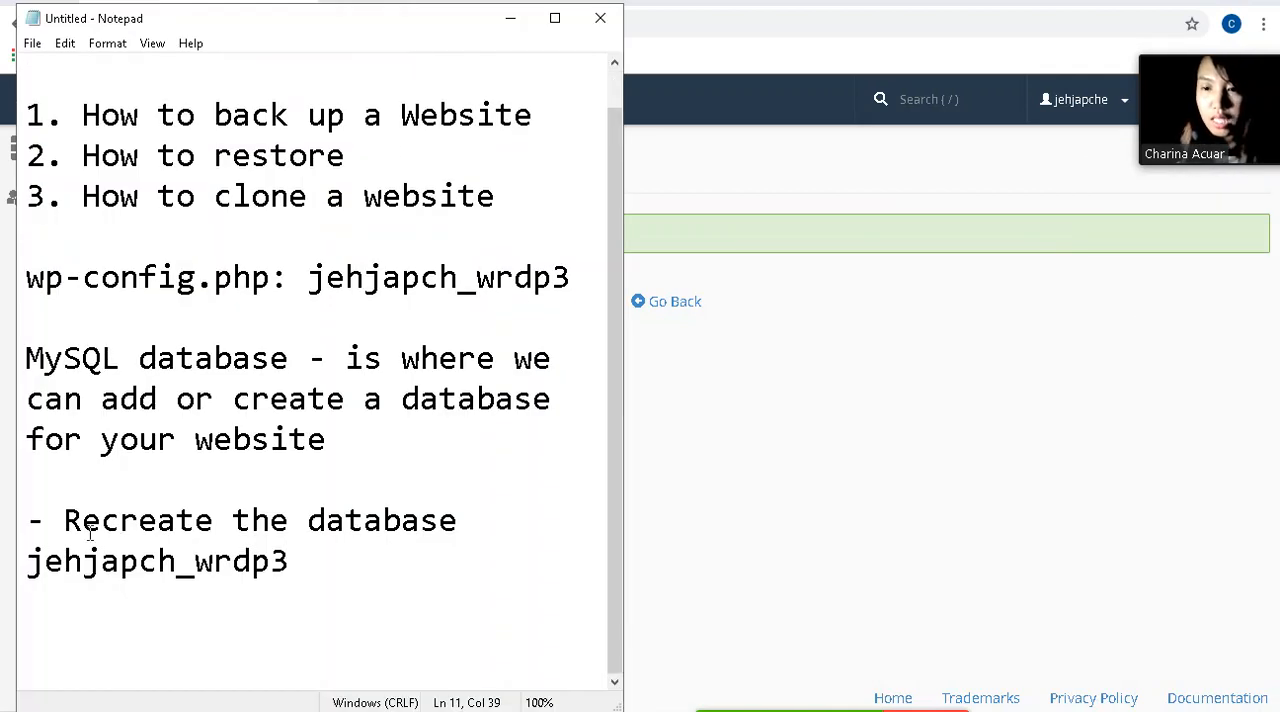
drag(90, 533, 523, 514)
click(417, 566)
text(- )
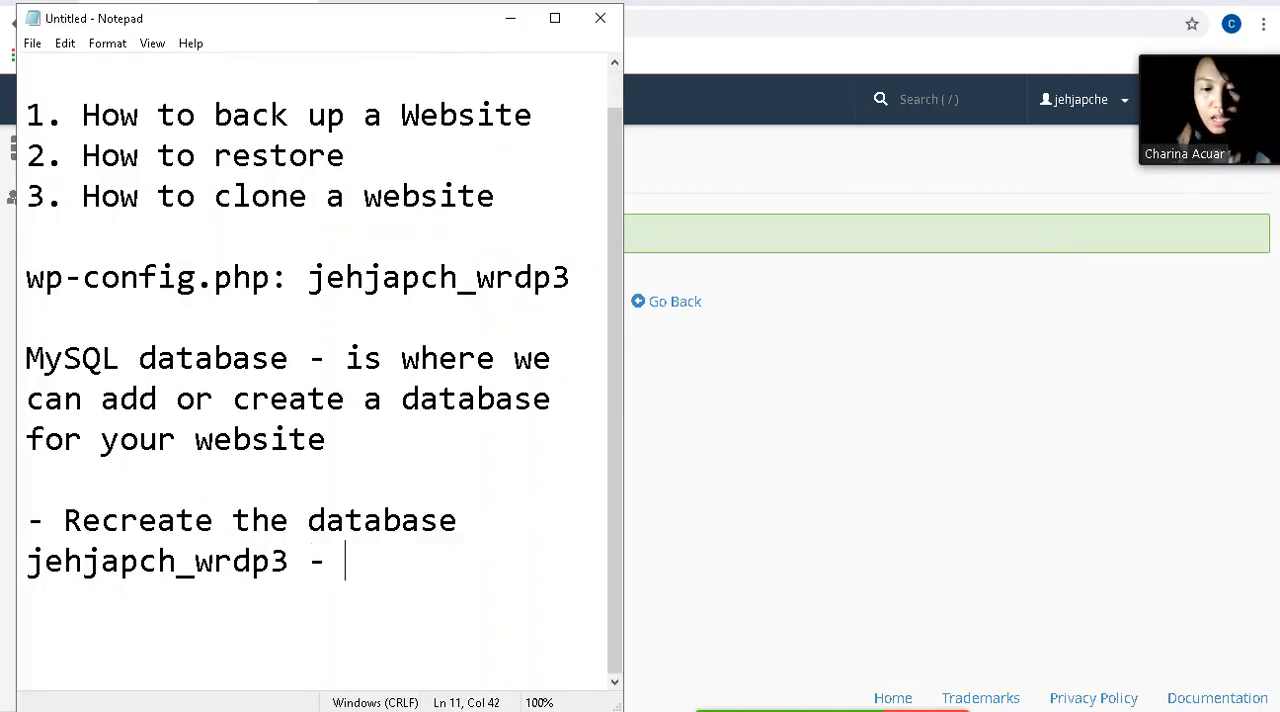
text(done)
key(BackSpace)
text(ne)
Step: Add a new line reading "-- add user database" below the jehjapch_wrdp3 line in the notes
key(Return)
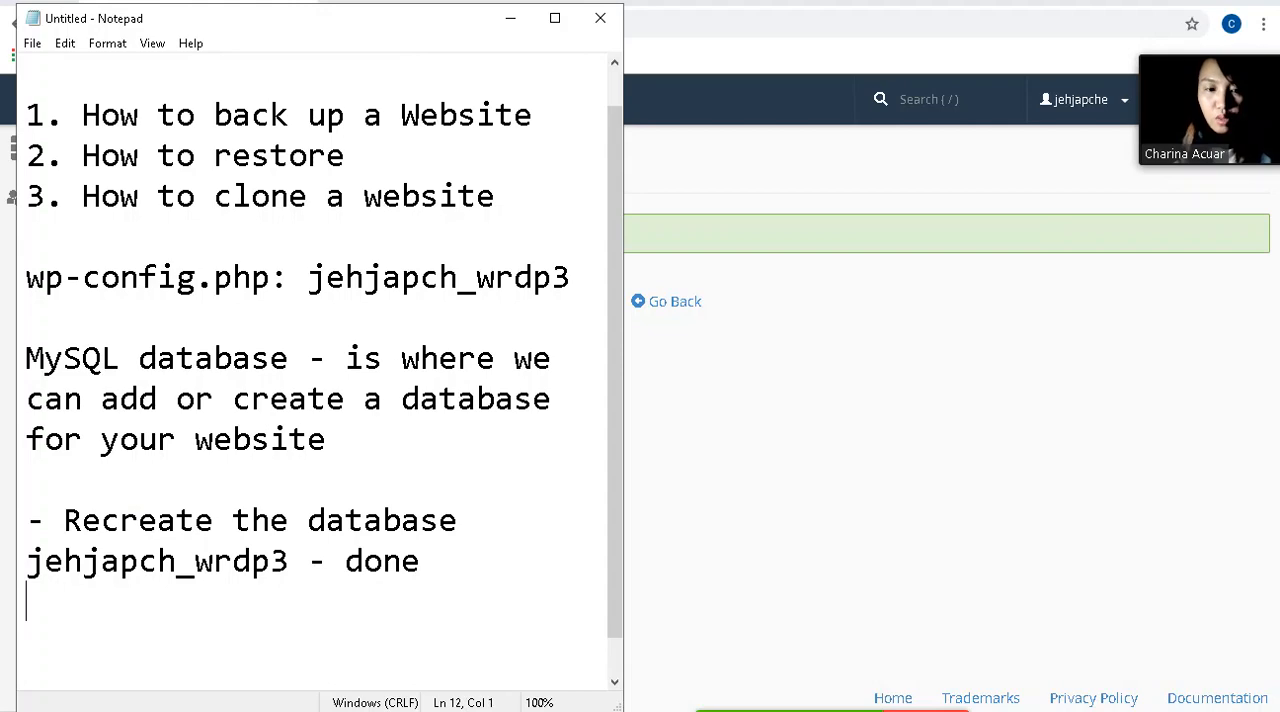
text(-- add user )
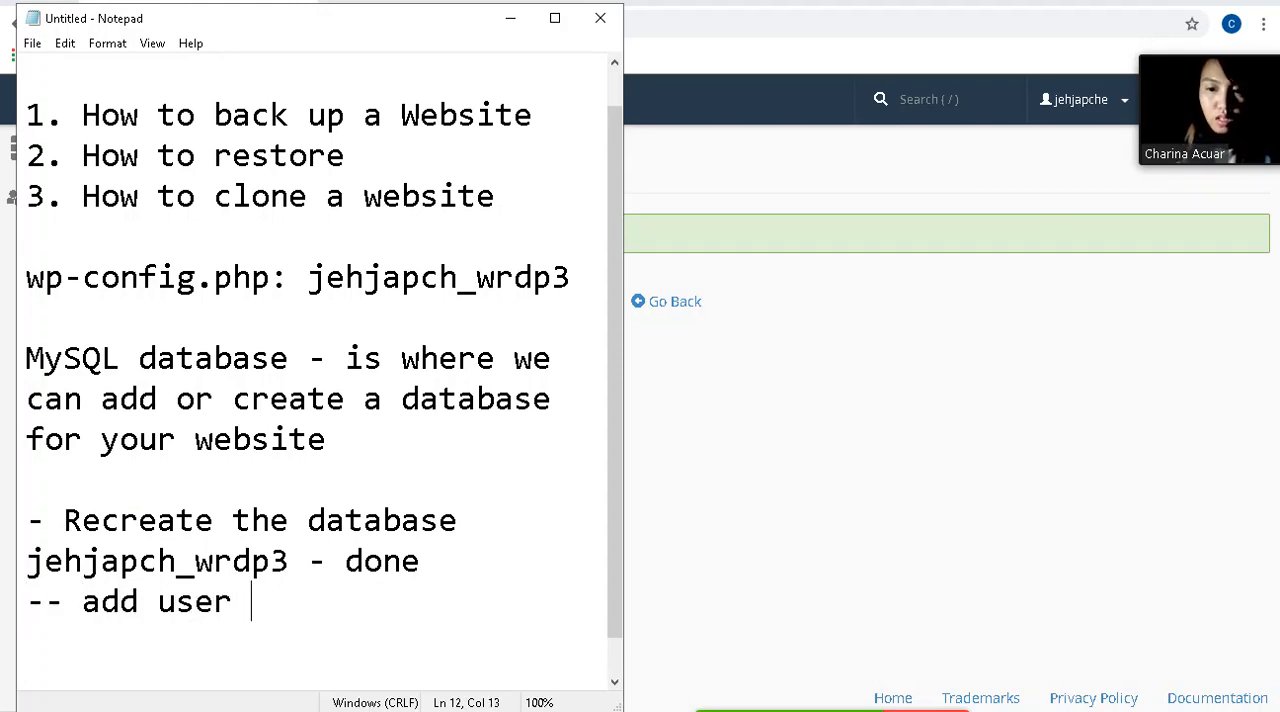
text(database)
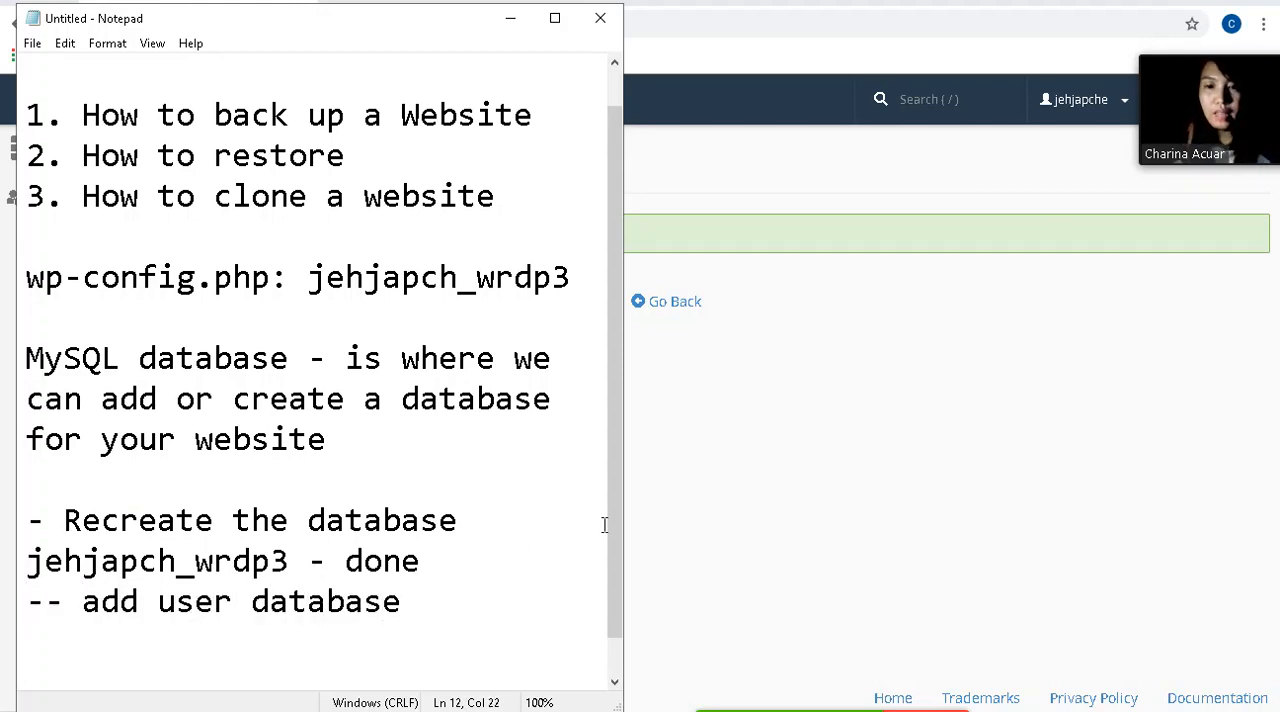
Step: Switch back to cPanel, return to the MySQL Databases overview and bring up the Current Databases list
click(720, 342)
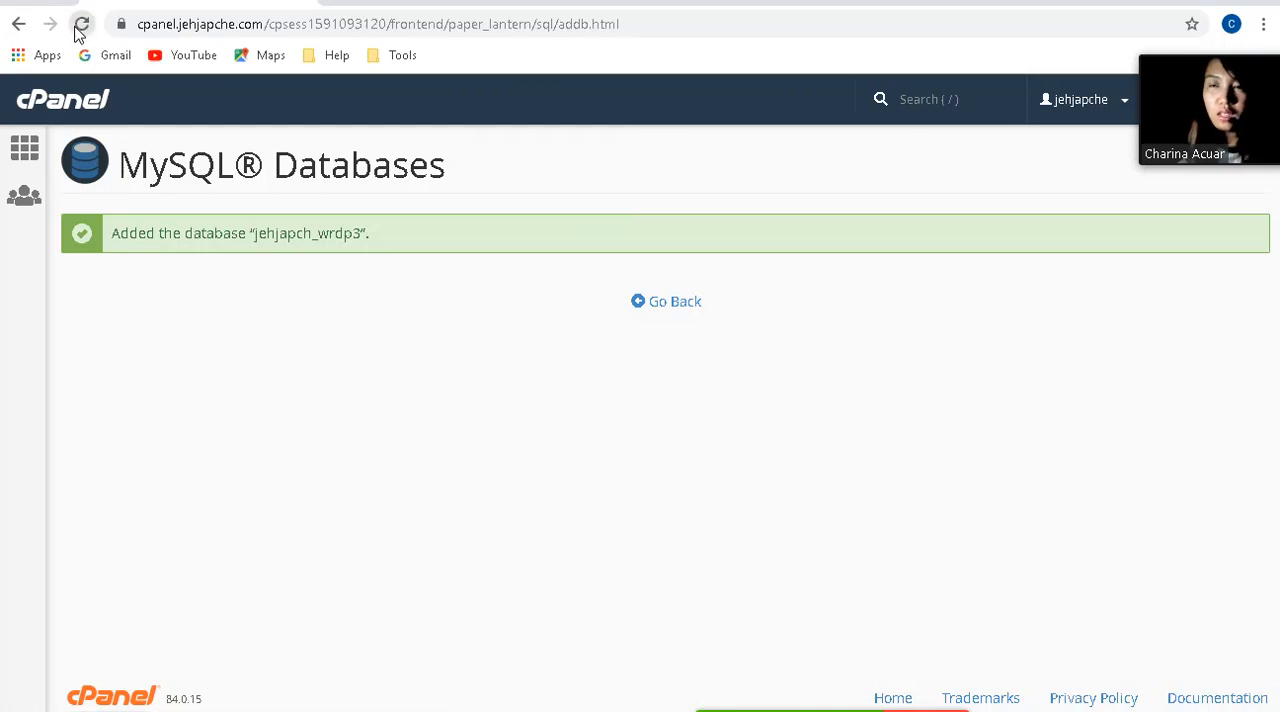
click(80, 30)
click(716, 177)
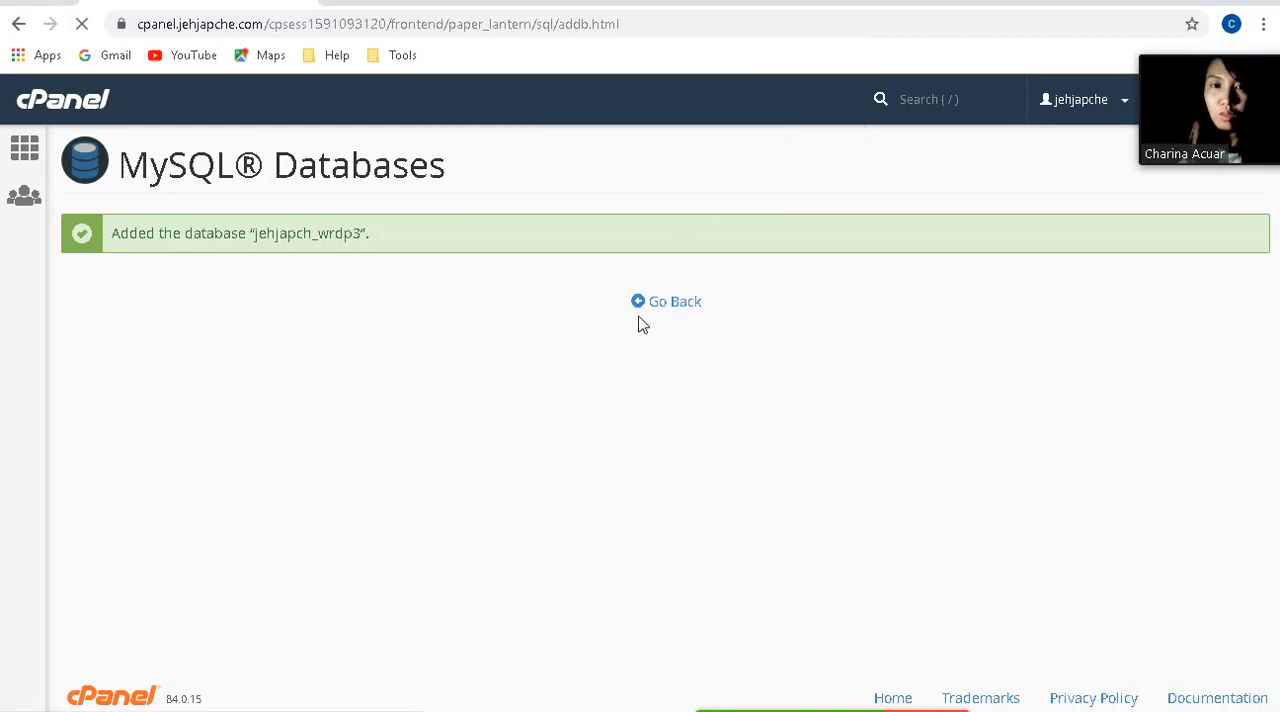
click(668, 302)
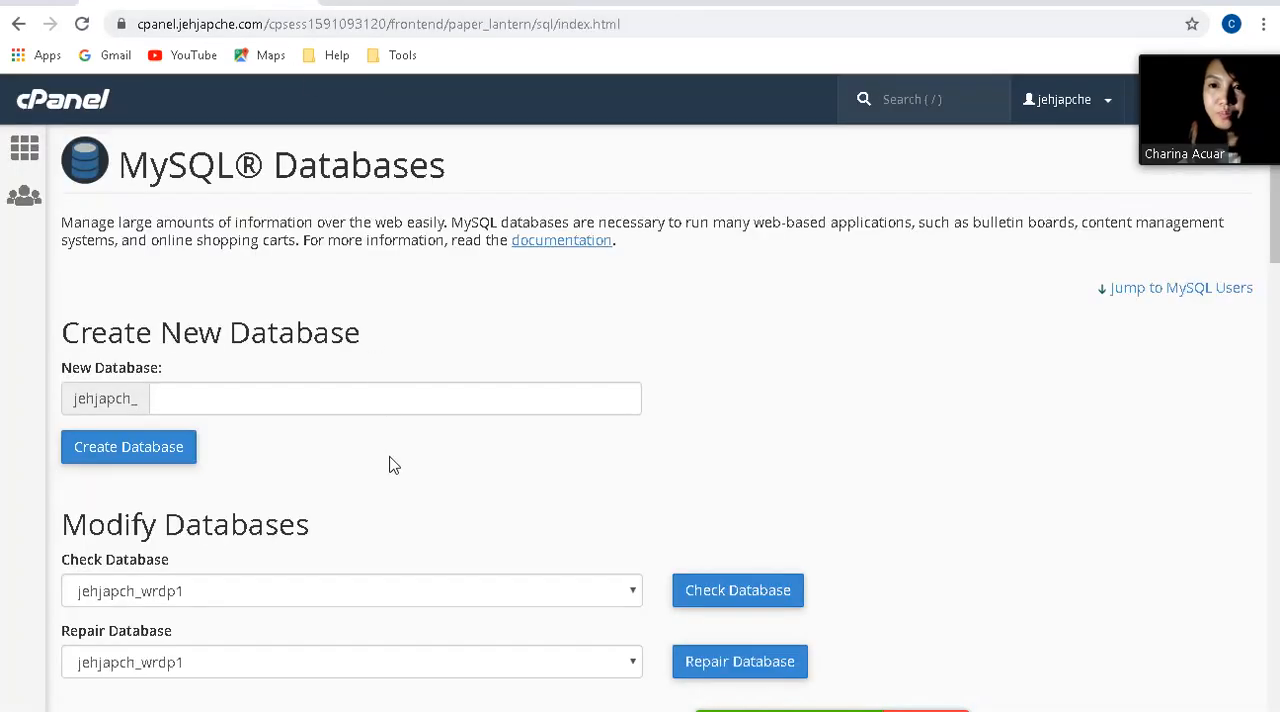
scroll(343, 432, down, 8)
scroll(340, 430, up, 1)
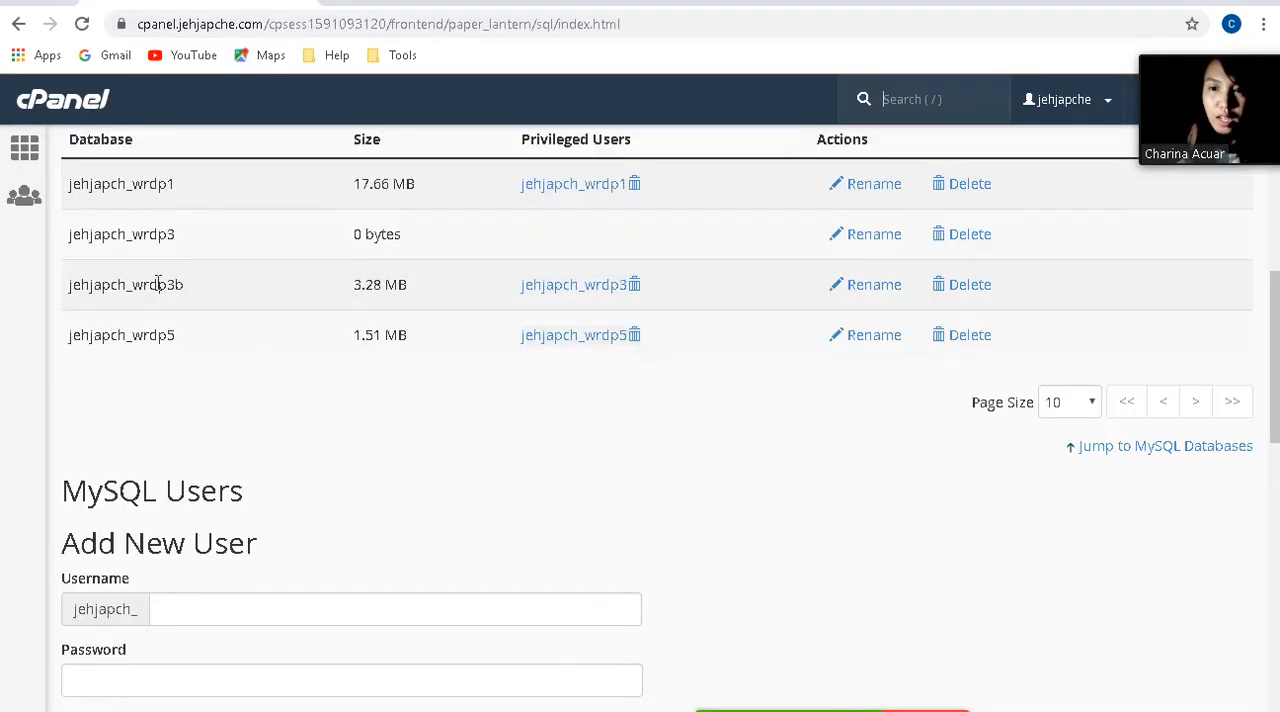
Step: Examine the jehjapch_wrdp3 entry's size and privileged users in the Current Databases list, sorting the list by Privileged Users
drag(63, 243, 225, 238)
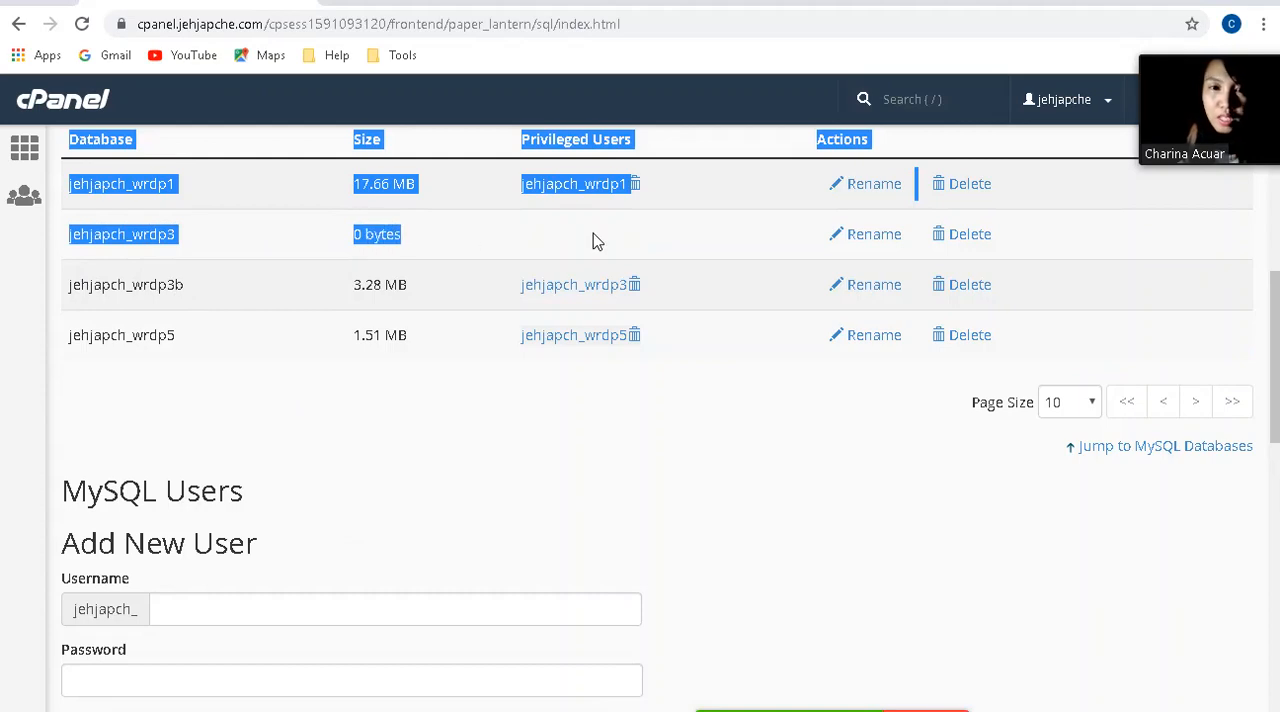
click(576, 255)
scroll(576, 260, up, 5)
scroll(578, 265, down, 3)
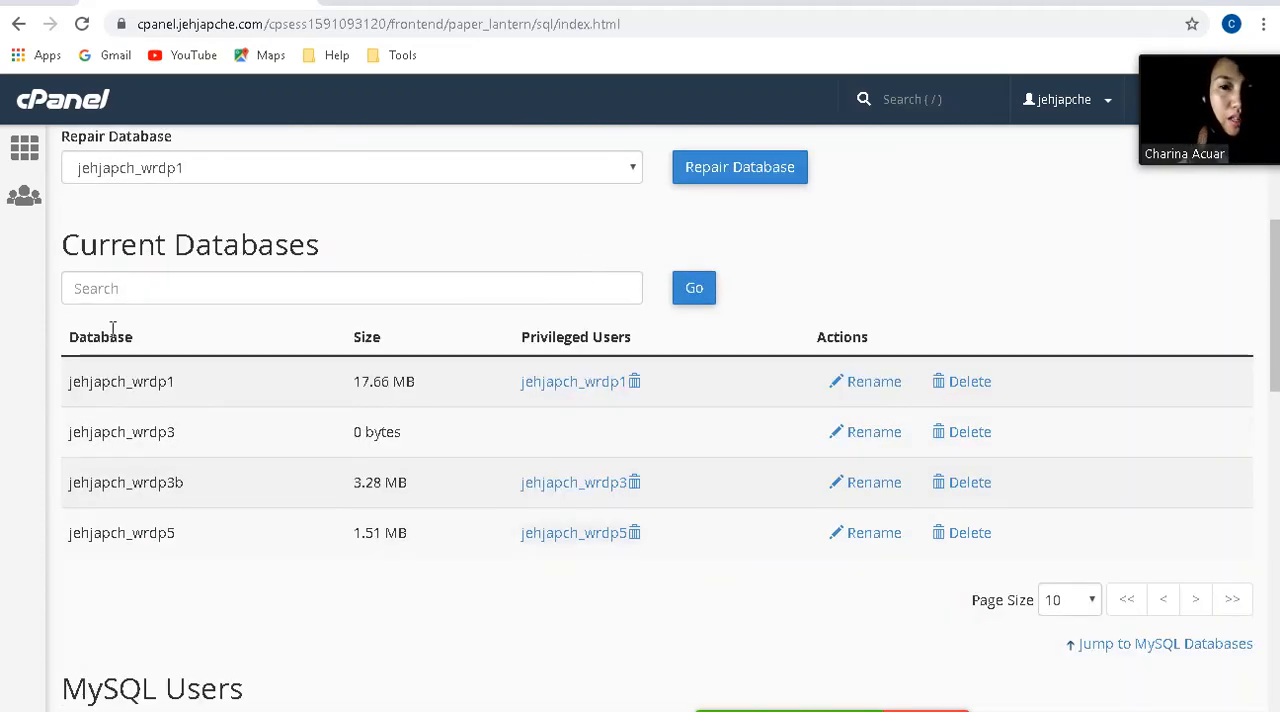
drag(70, 343, 643, 337)
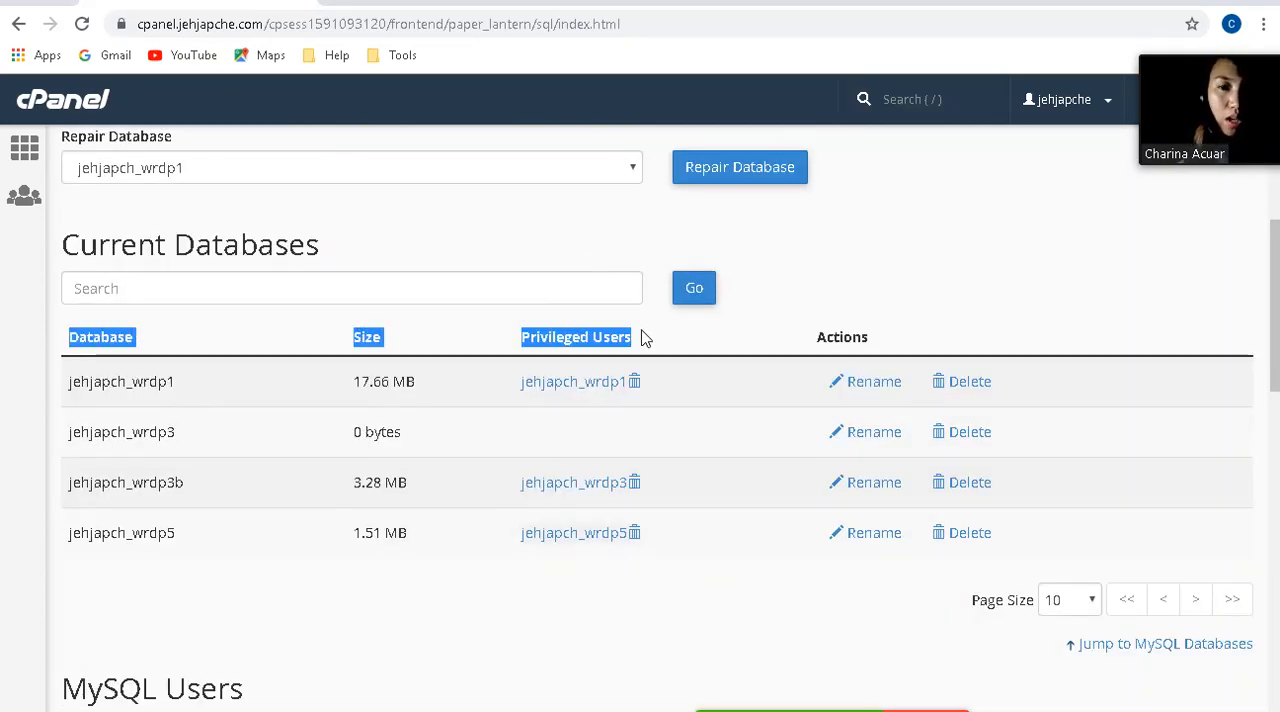
click(631, 337)
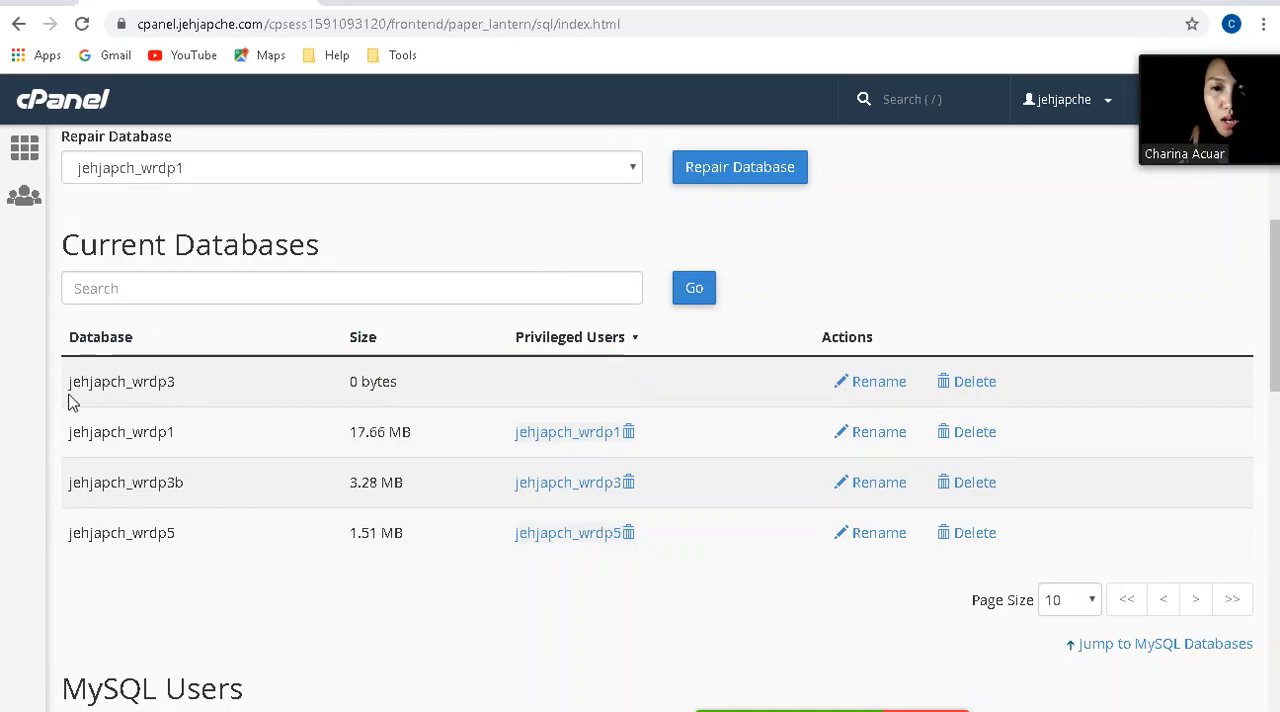
drag(158, 381, 546, 376)
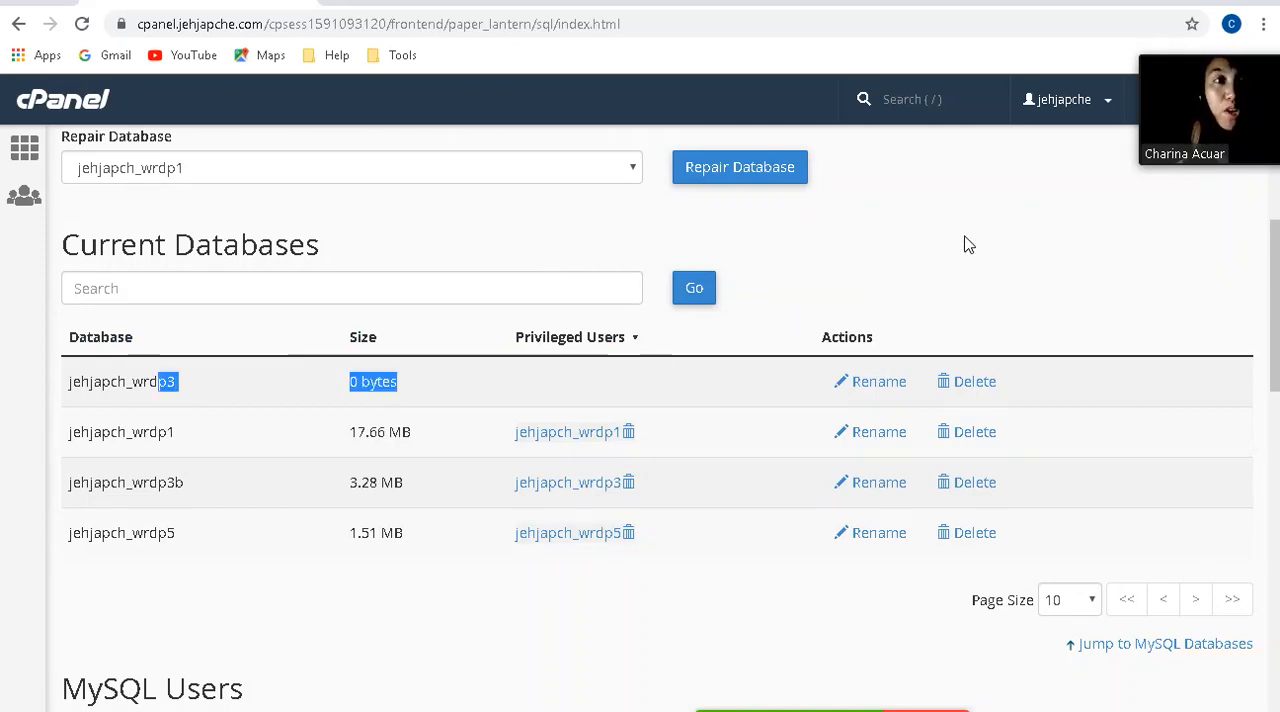
Step: Switch to the Notepad notes and review the "-- add user database" line
key(alt+Tab)
click(348, 619)
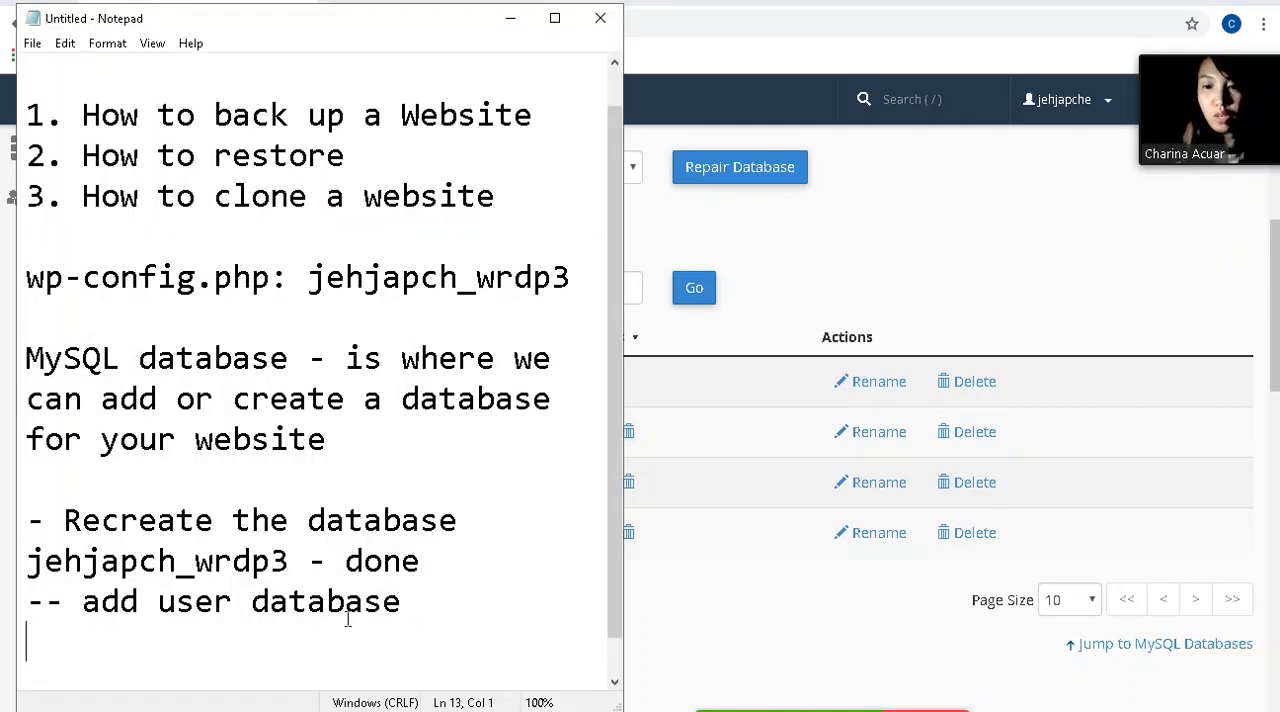
drag(8, 628, 6, 597)
click(438, 572)
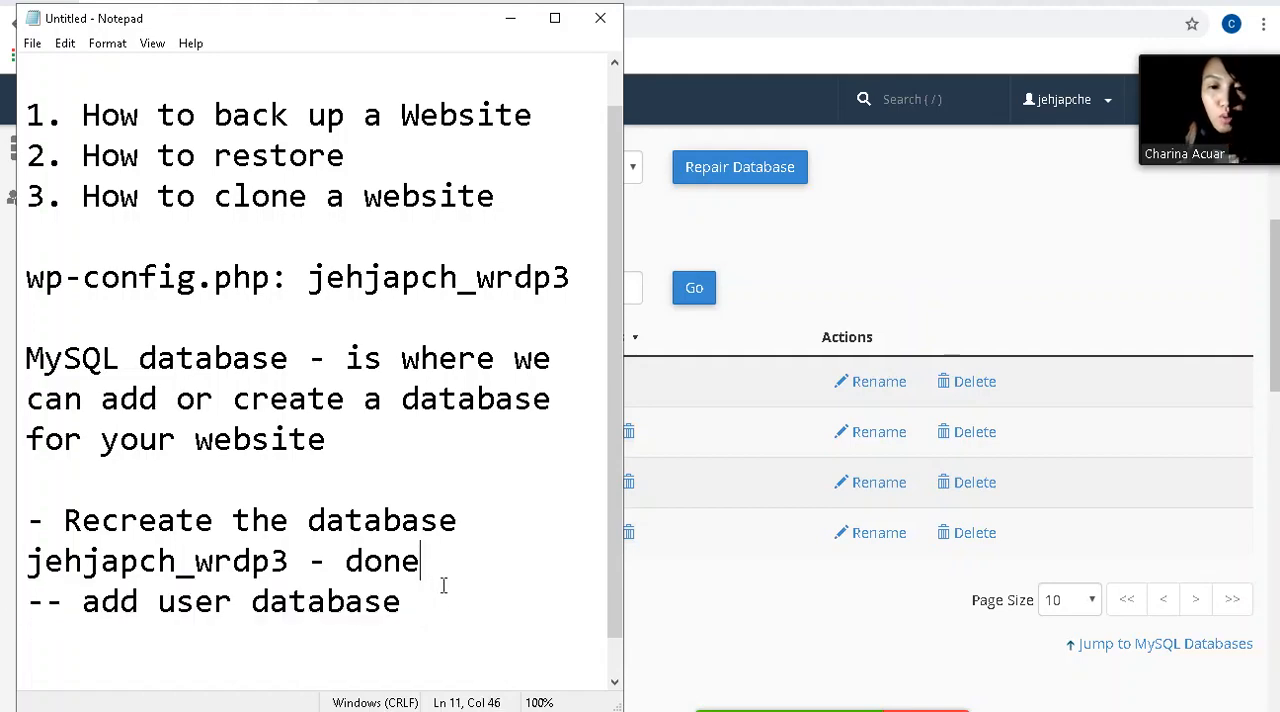
click(553, 600)
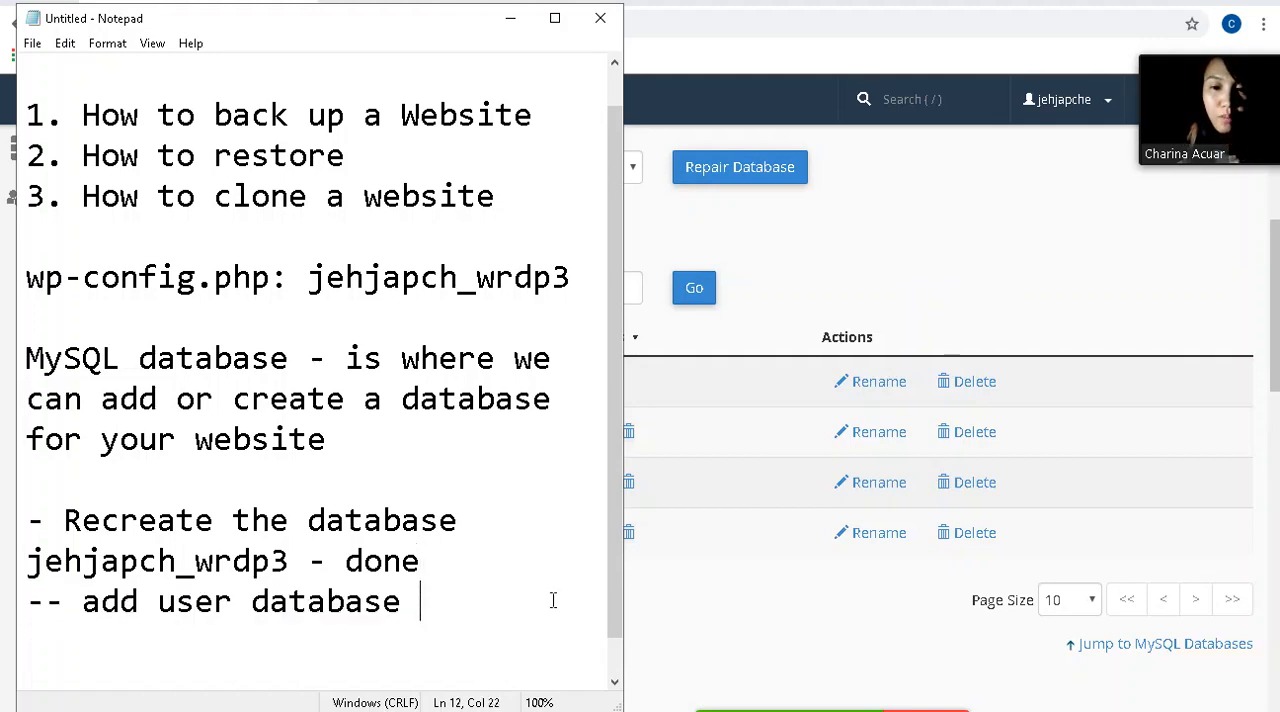
Step: Switch back to cPanel and look over the MySQL Databases page down to the Add New User section
click(670, 612)
scroll(229, 289, up, 1)
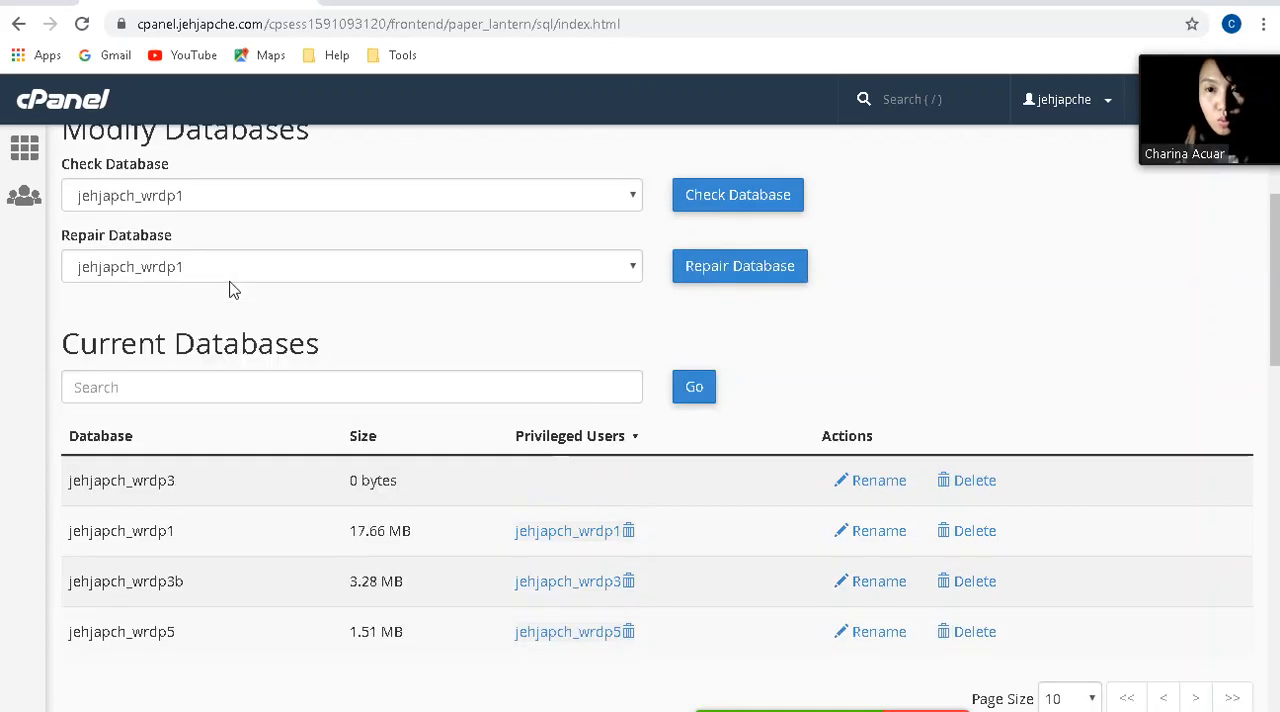
scroll(229, 289, up, 1)
drag(88, 231, 383, 286)
scroll(333, 278, up, 3)
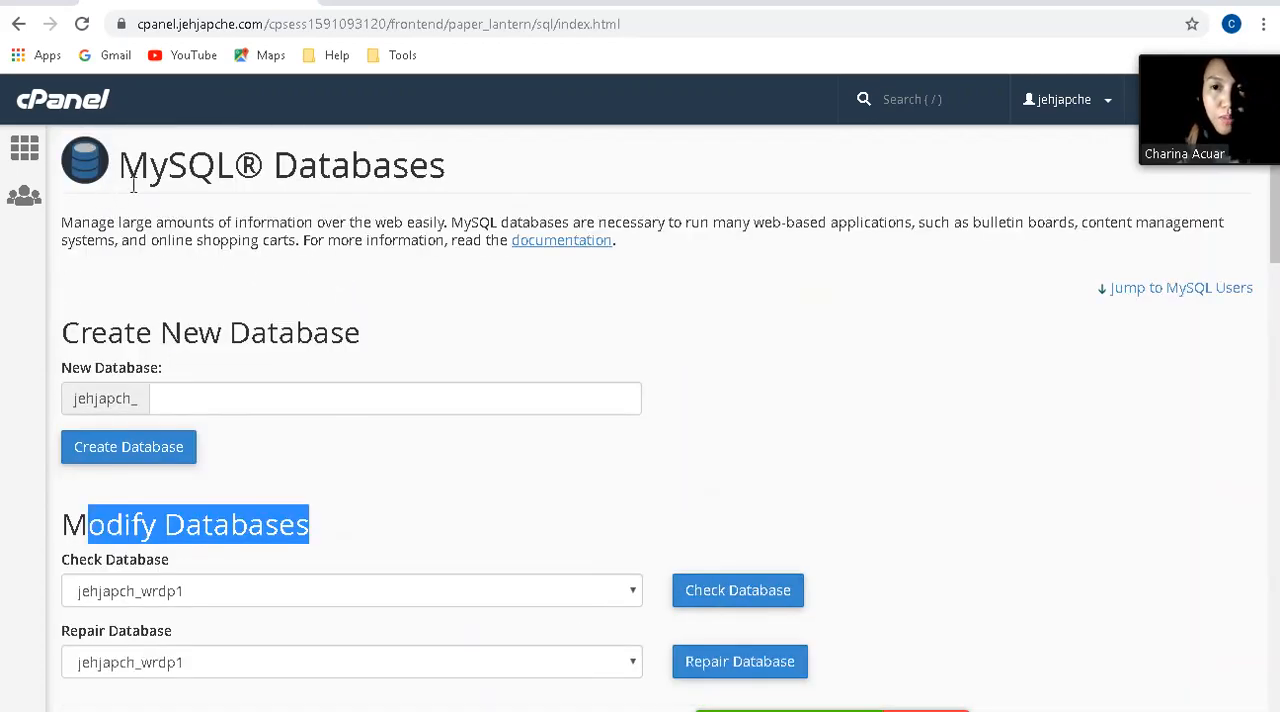
drag(133, 185, 343, 429)
scroll(343, 429, down, 6)
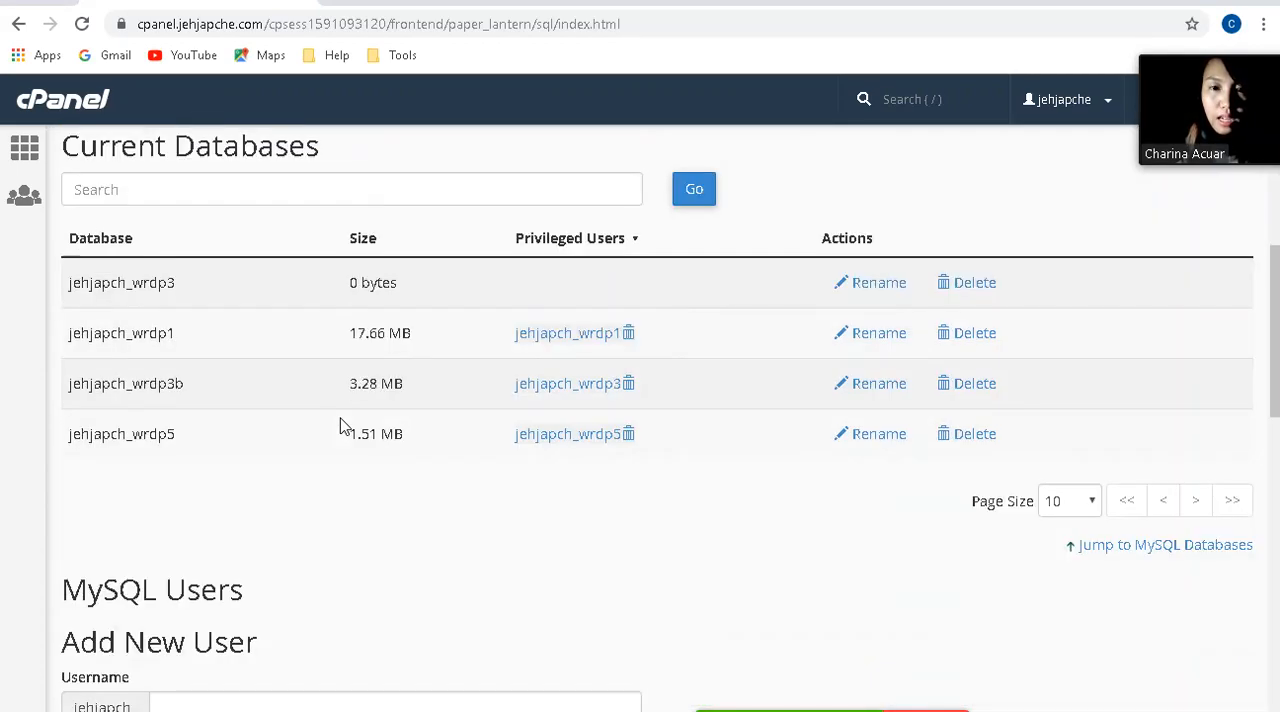
scroll(343, 423, down, 5)
scroll(350, 405, up, 1)
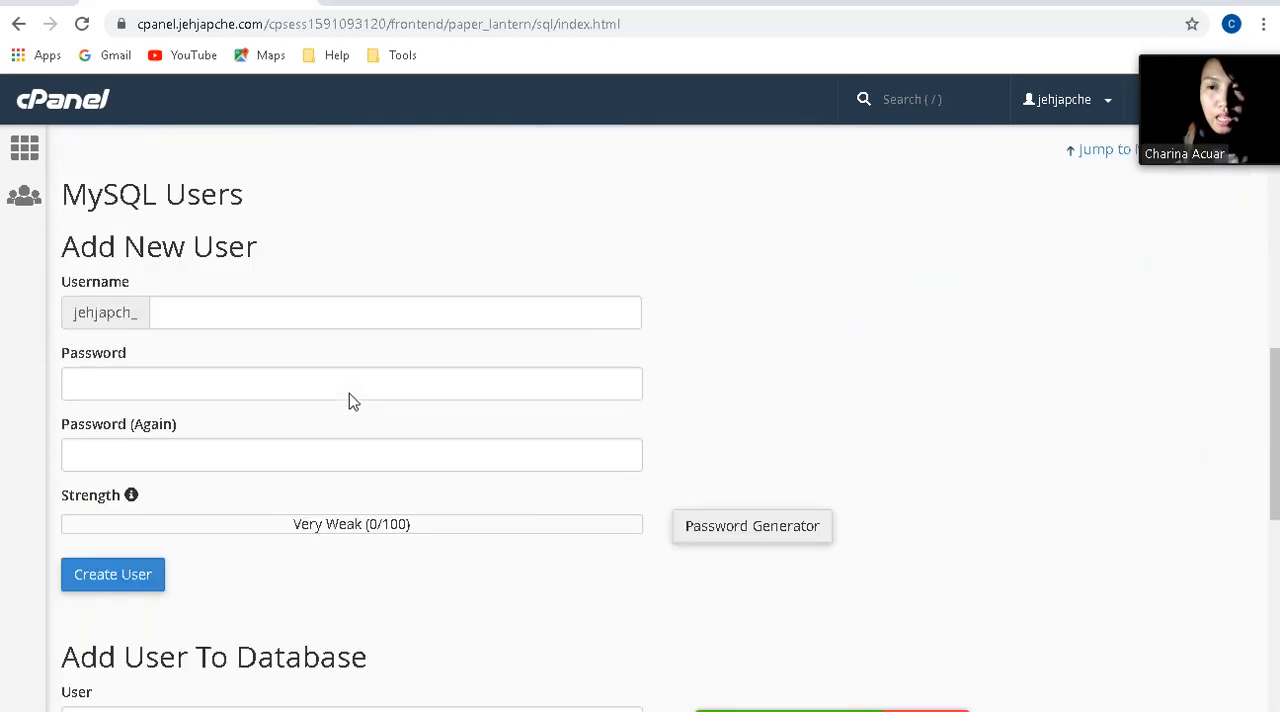
drag(104, 194, 62, 260)
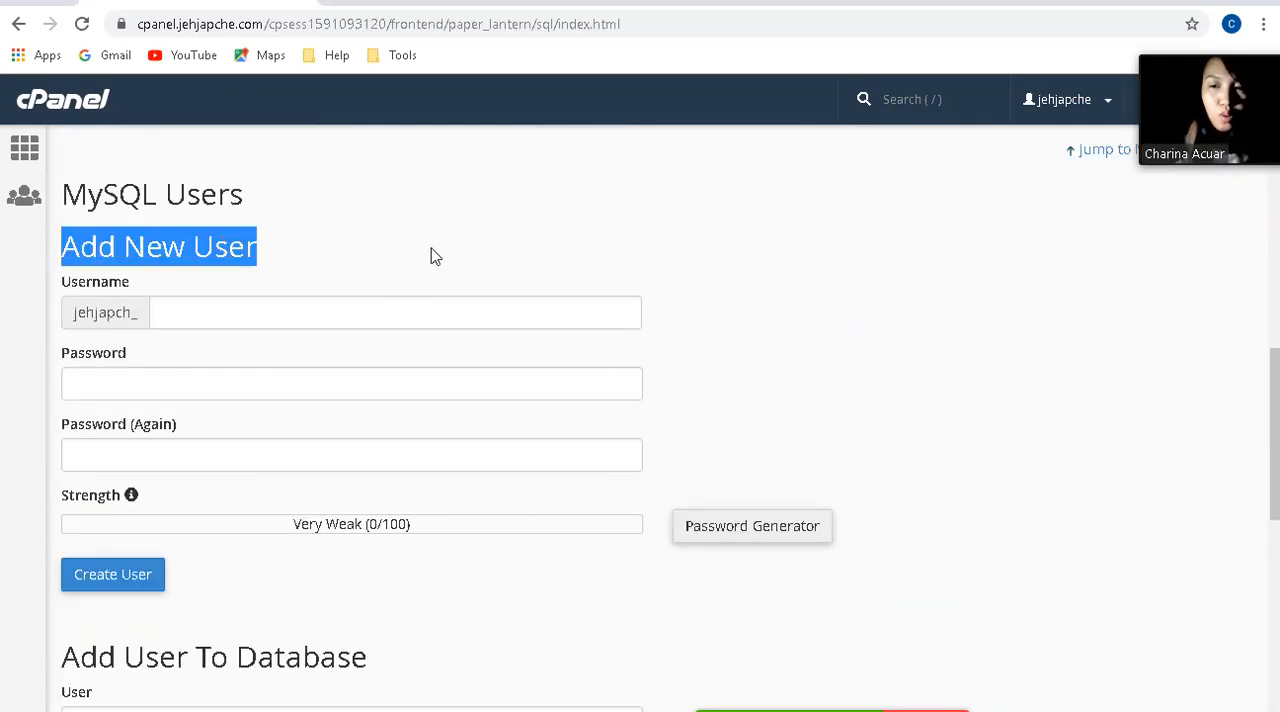
Step: Set the new MySQL user's name to wrdp3 after the jehjapch_ prefix, copying it from the jehjapch_wrdp3 database name
click(462, 280)
click(192, 317)
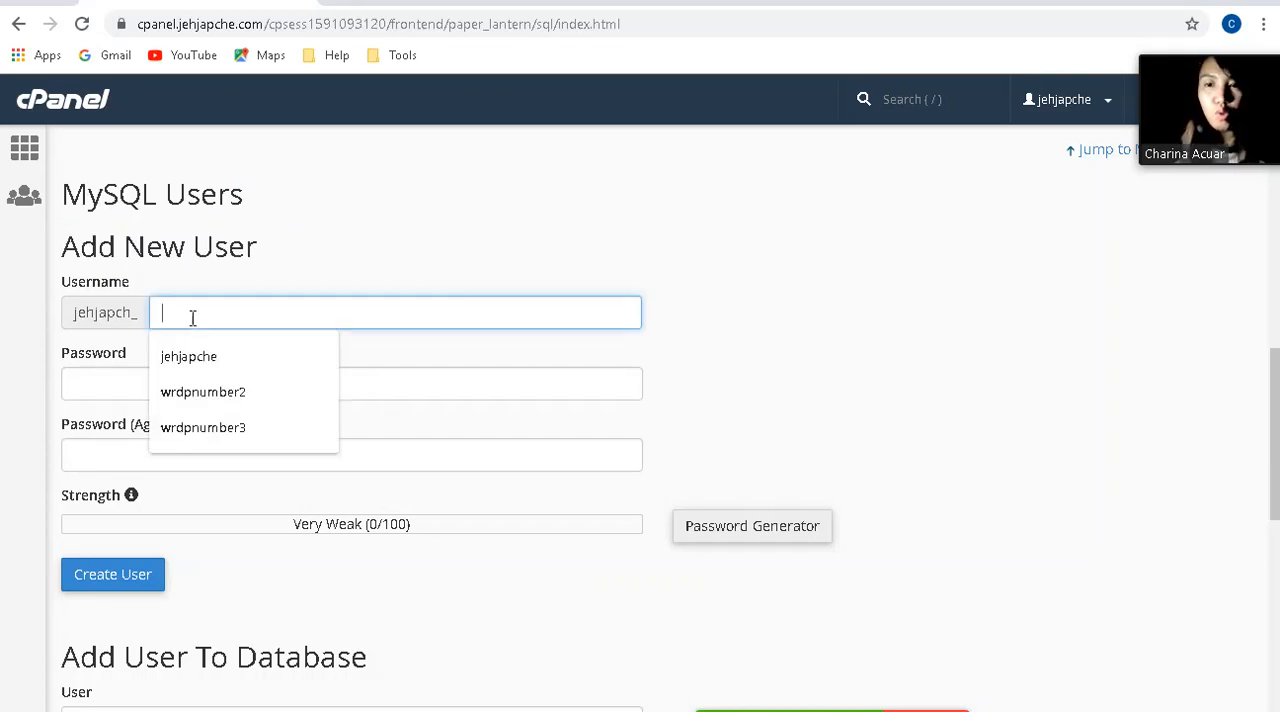
scroll(390, 318, up, 3)
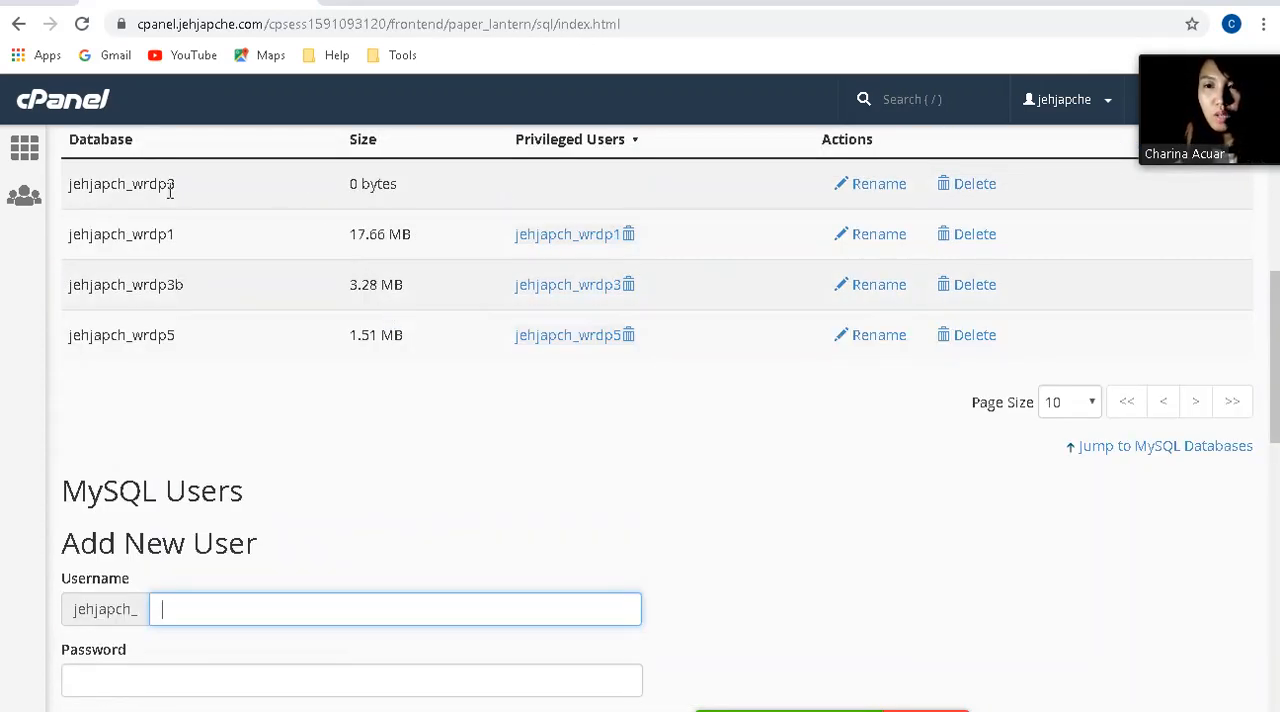
drag(176, 186, 131, 203)
key(ctrl+c)
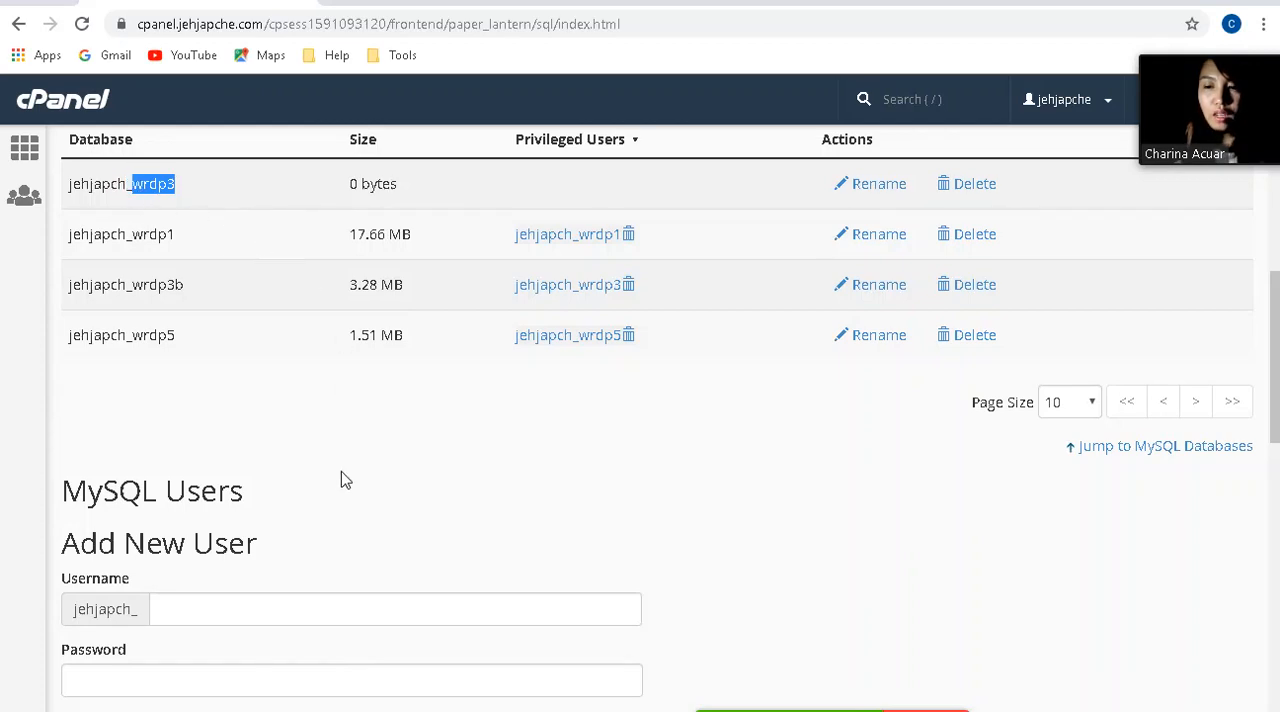
scroll(340, 480, down, 3)
click(197, 314)
key(ctrl+v)
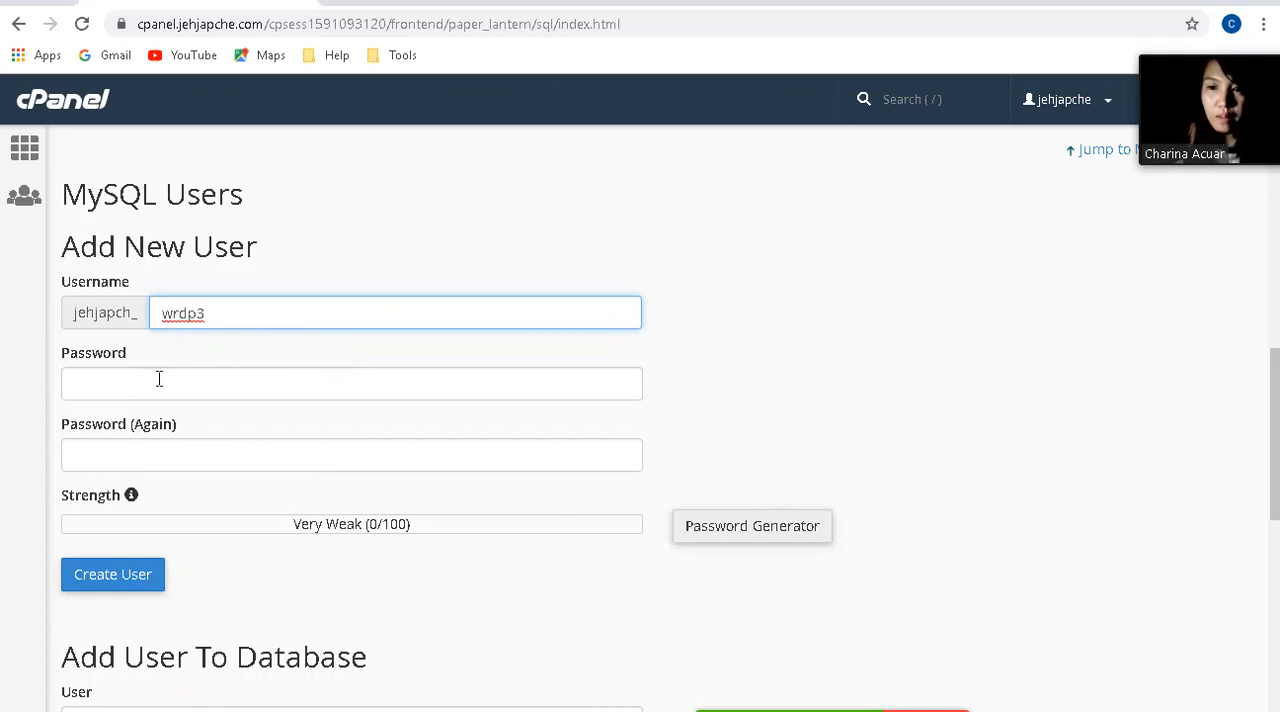
Step: Enter the new MySQL user's password and repeat it in the Password (Again) field
click(192, 381)
text(••••••)
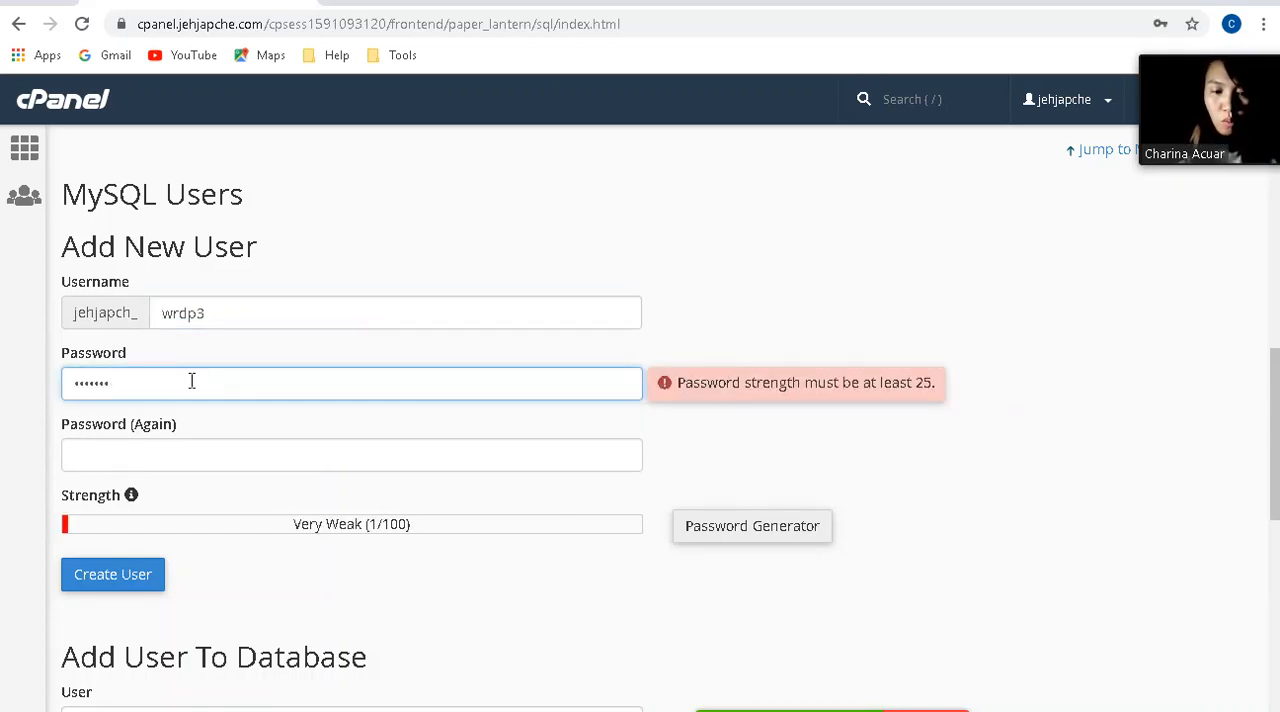
text(•)
click(217, 446)
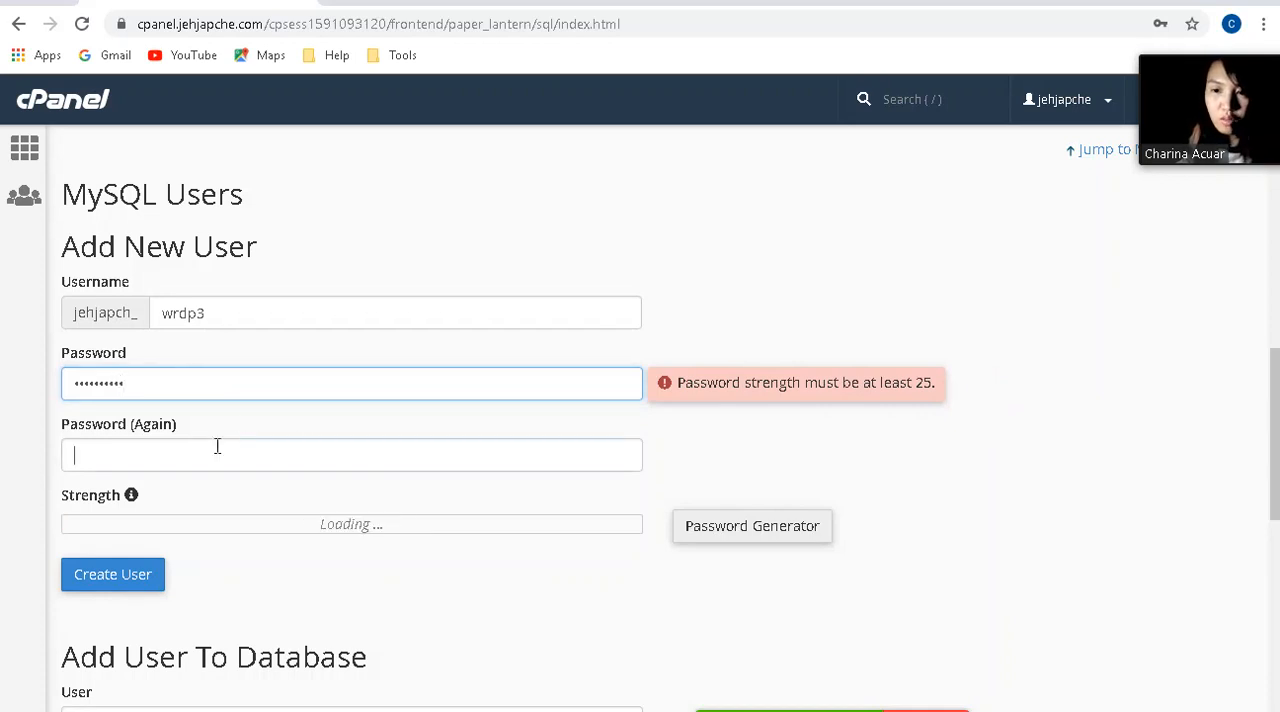
text(•••)
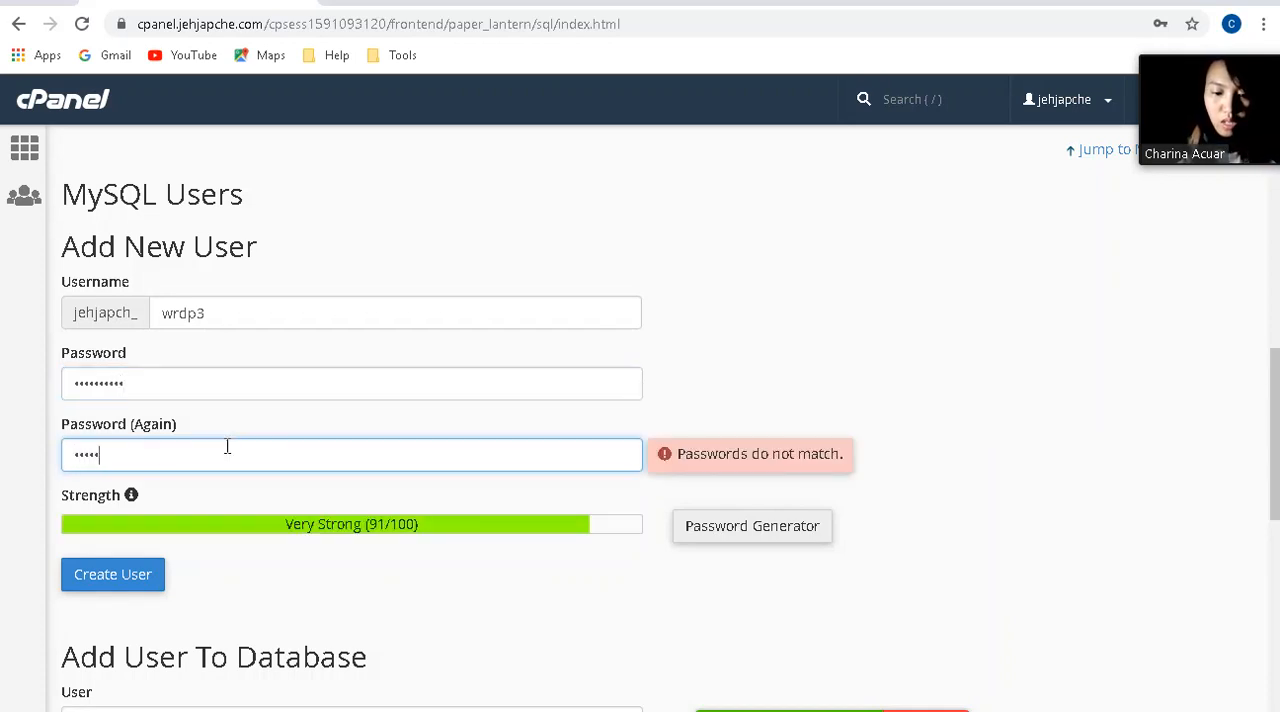
text(•)
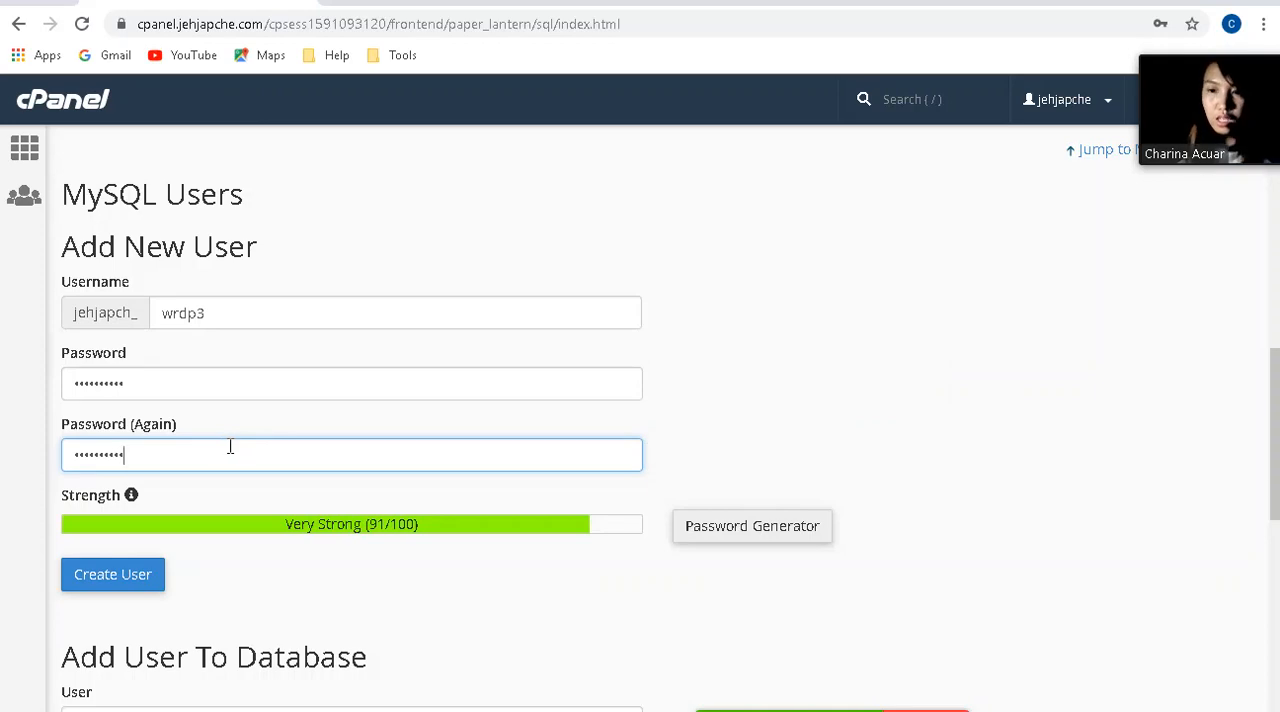
Step: Switch to the Notepad notes and add the label "pw user:" on the line below the wp-config.php entry
key(alt+Tab)
click(287, 506)
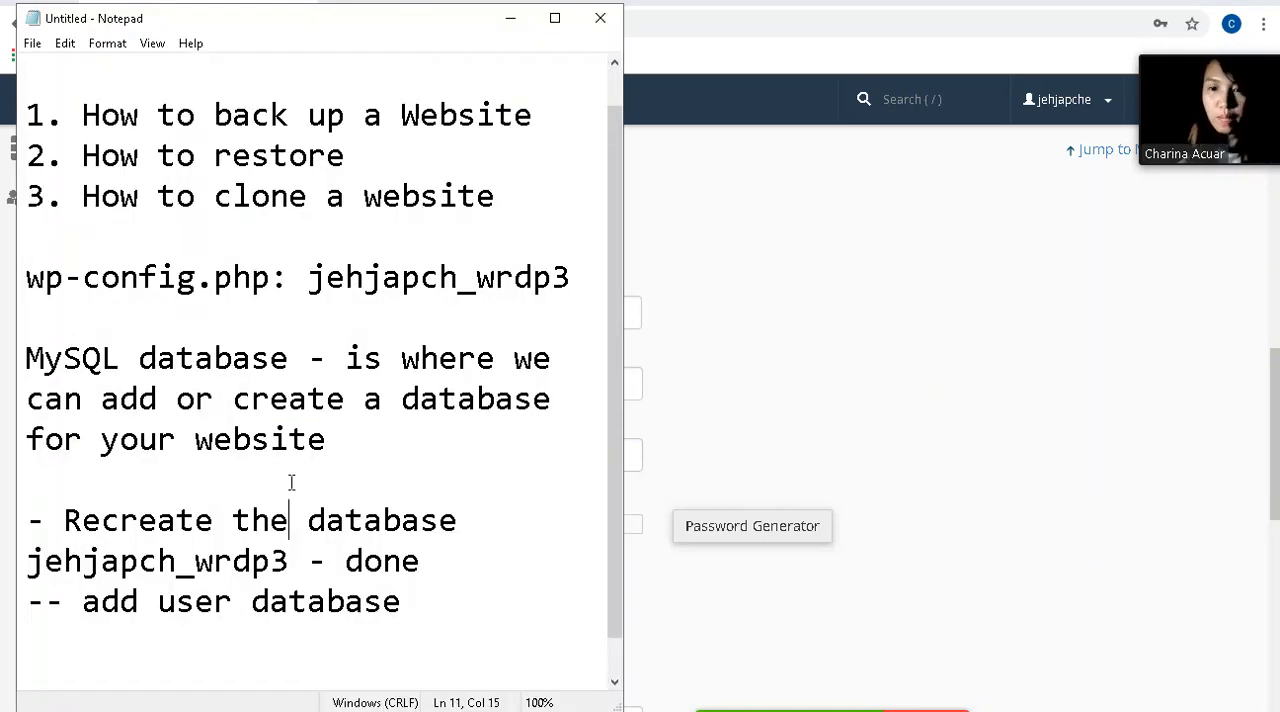
click(285, 316)
text(ppw)
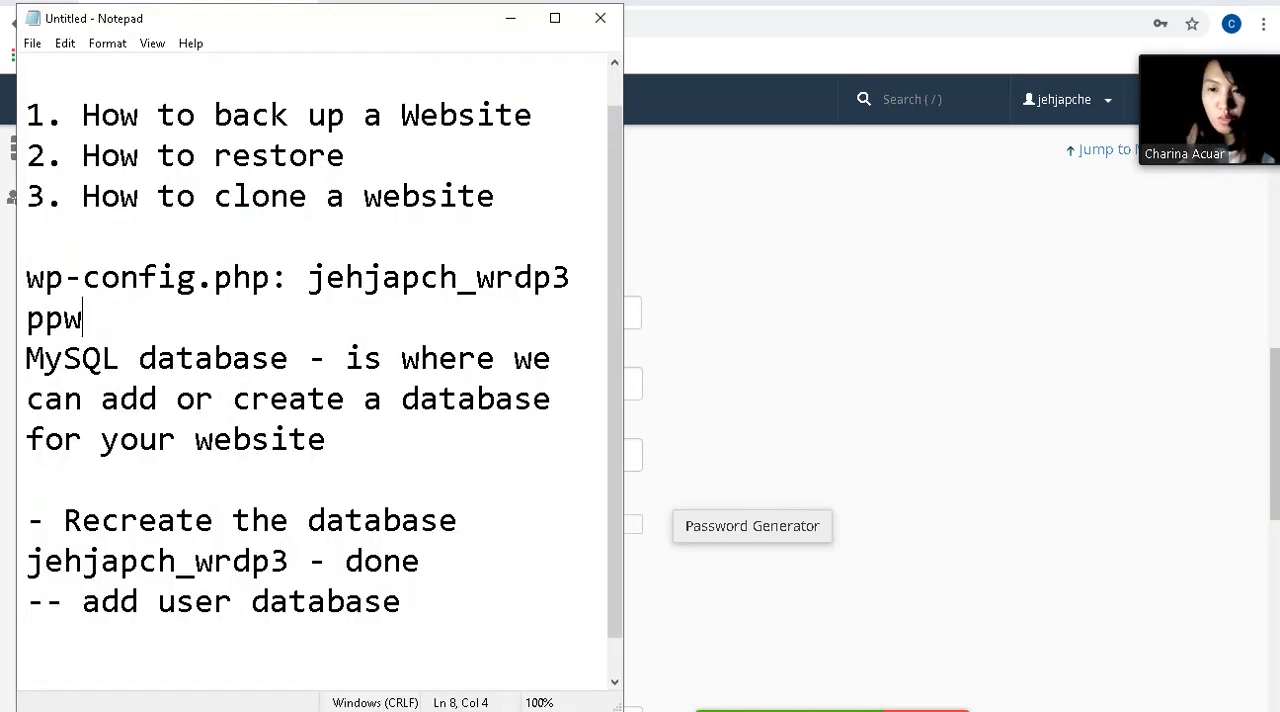
key(BackSpace)
key(BackSpace)
text(w: use)
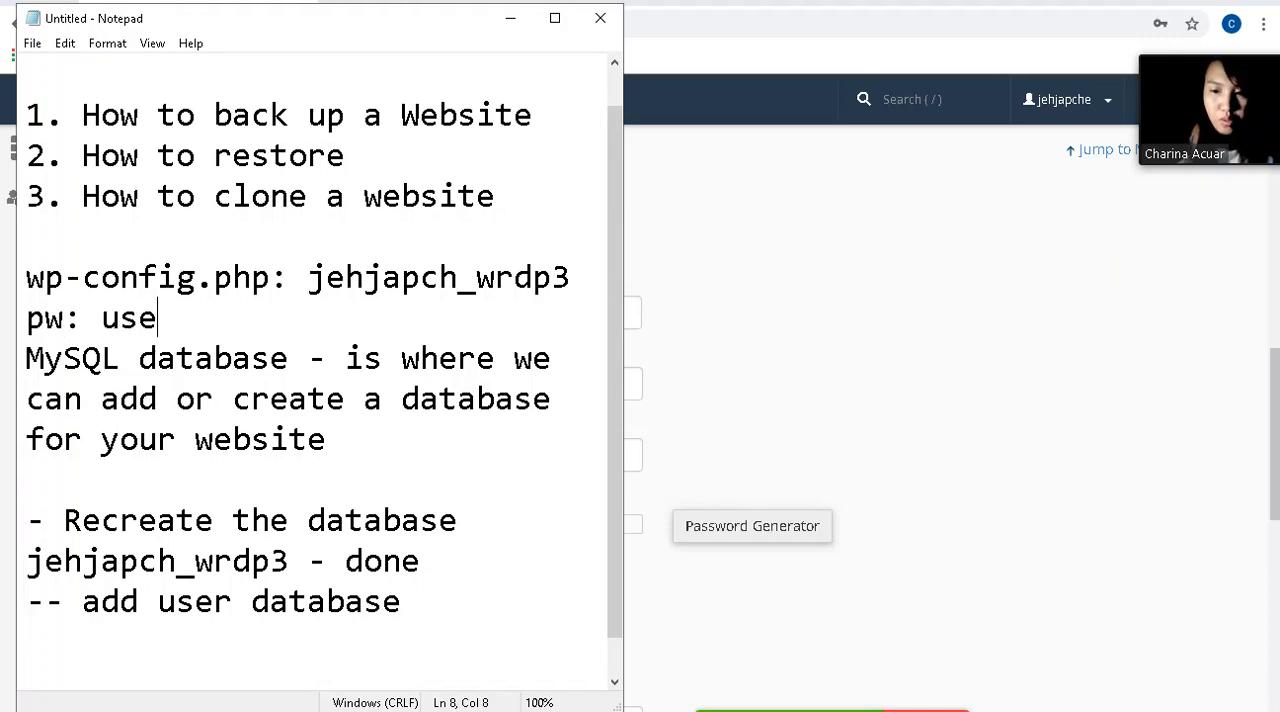
text(r:)
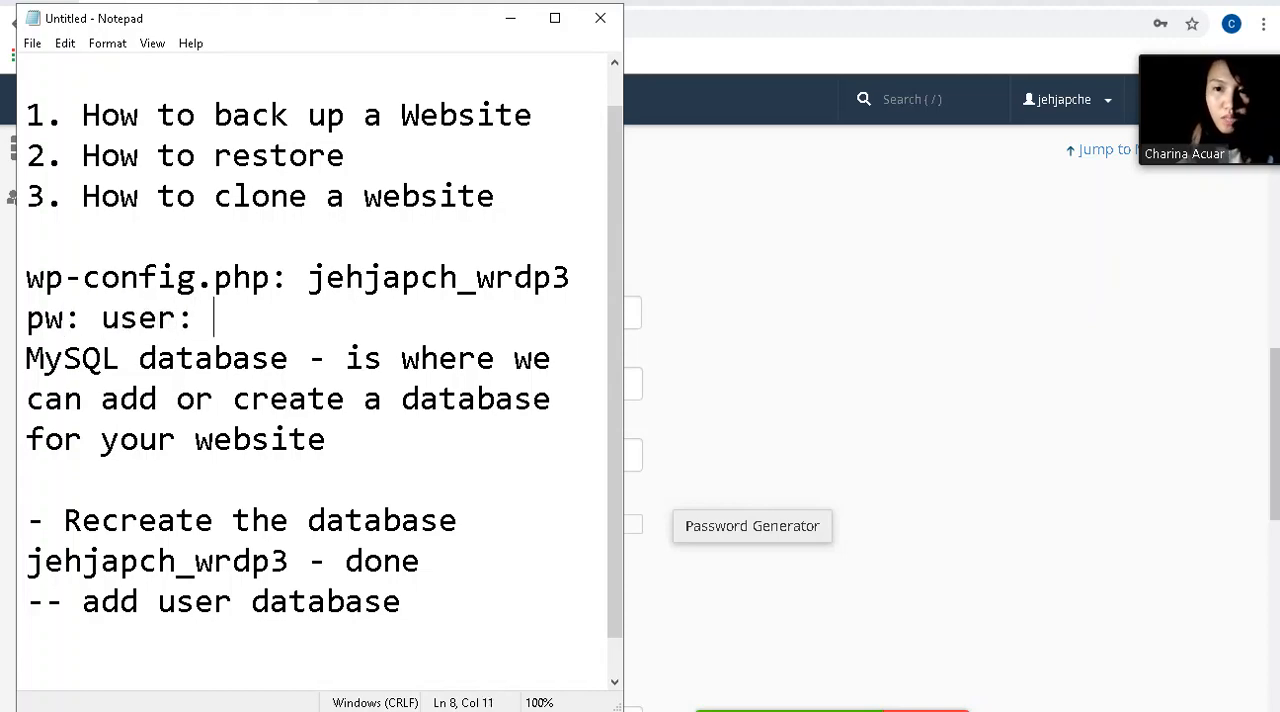
key(BackSpace)
key(BackSpace)
key(BackSpace)
key(BackSpace)
key(BackSpace)
key(BackSpace)
key(BackSpace)
key(BackSpace)
text(user)
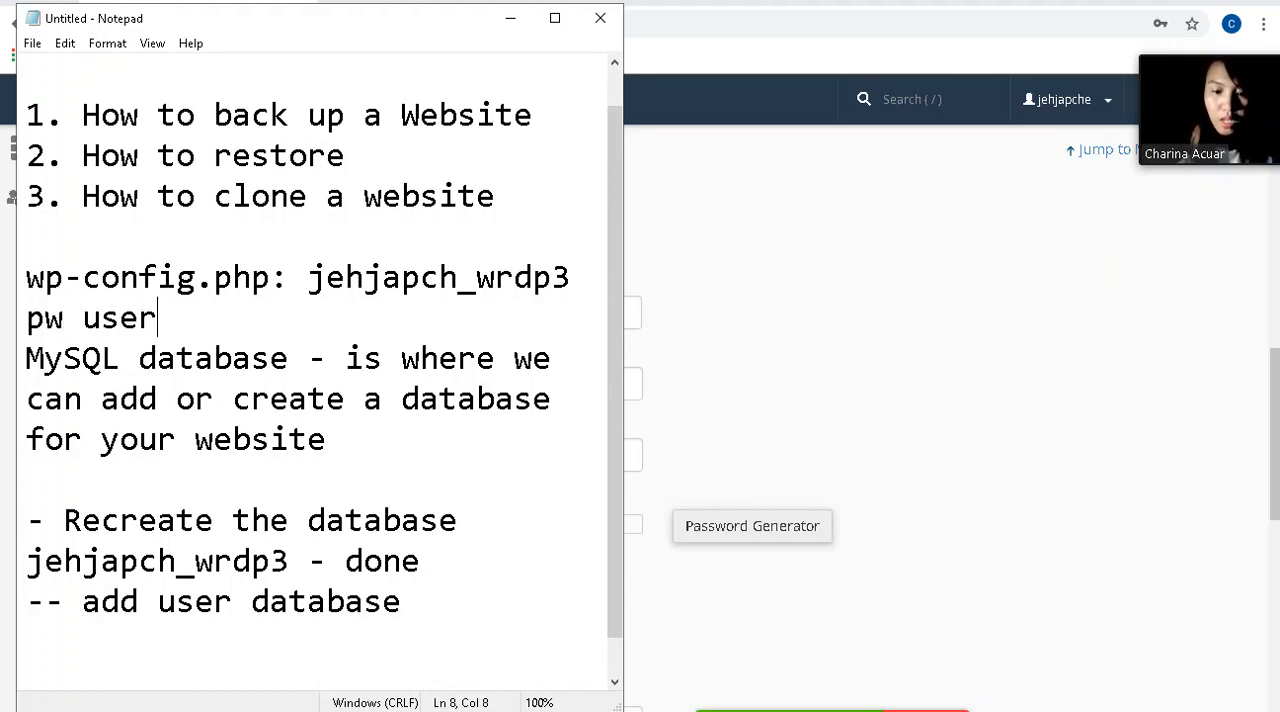
text(: )
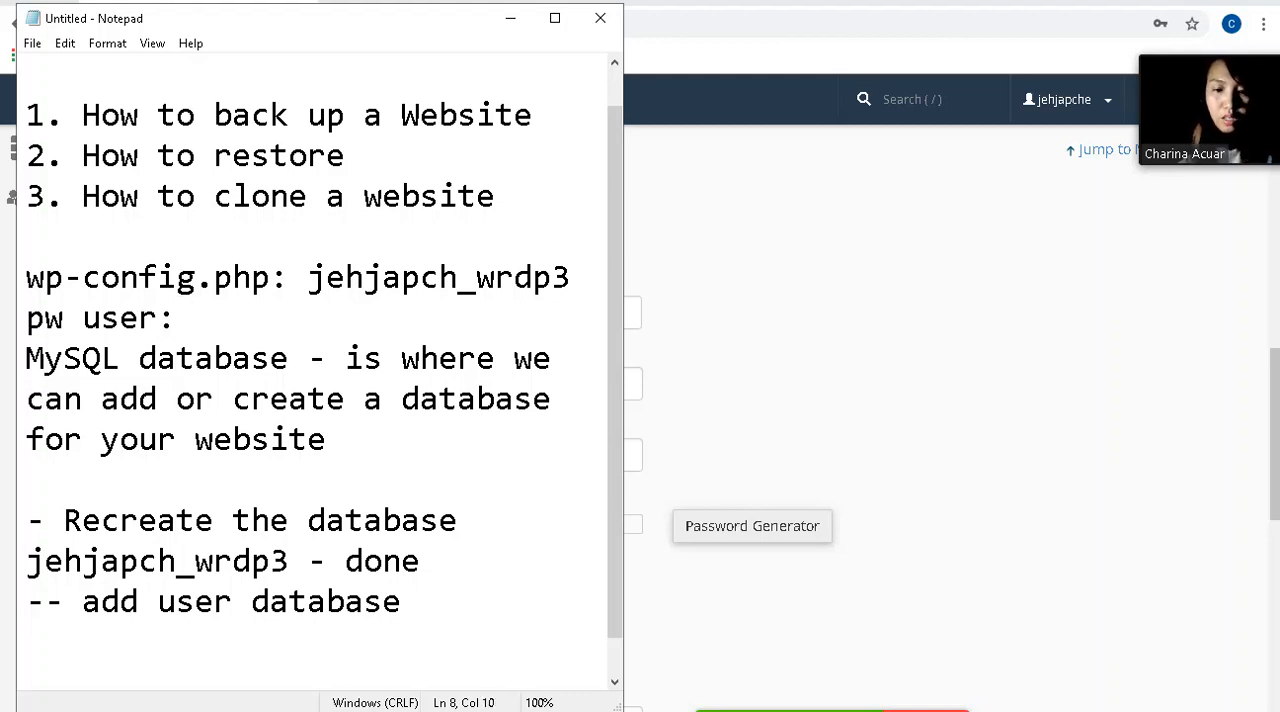
Step: Record the database user's password after the "pw user:" label and insert a blank line below it
key(BackSpace)
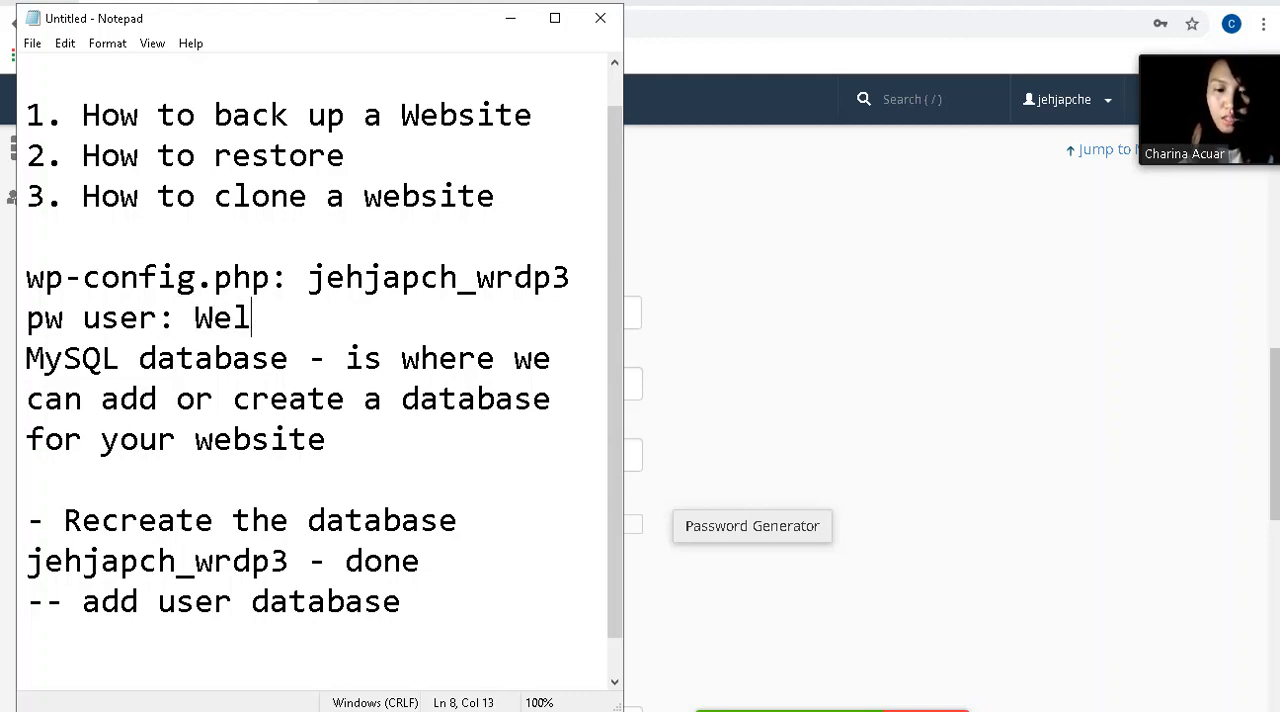
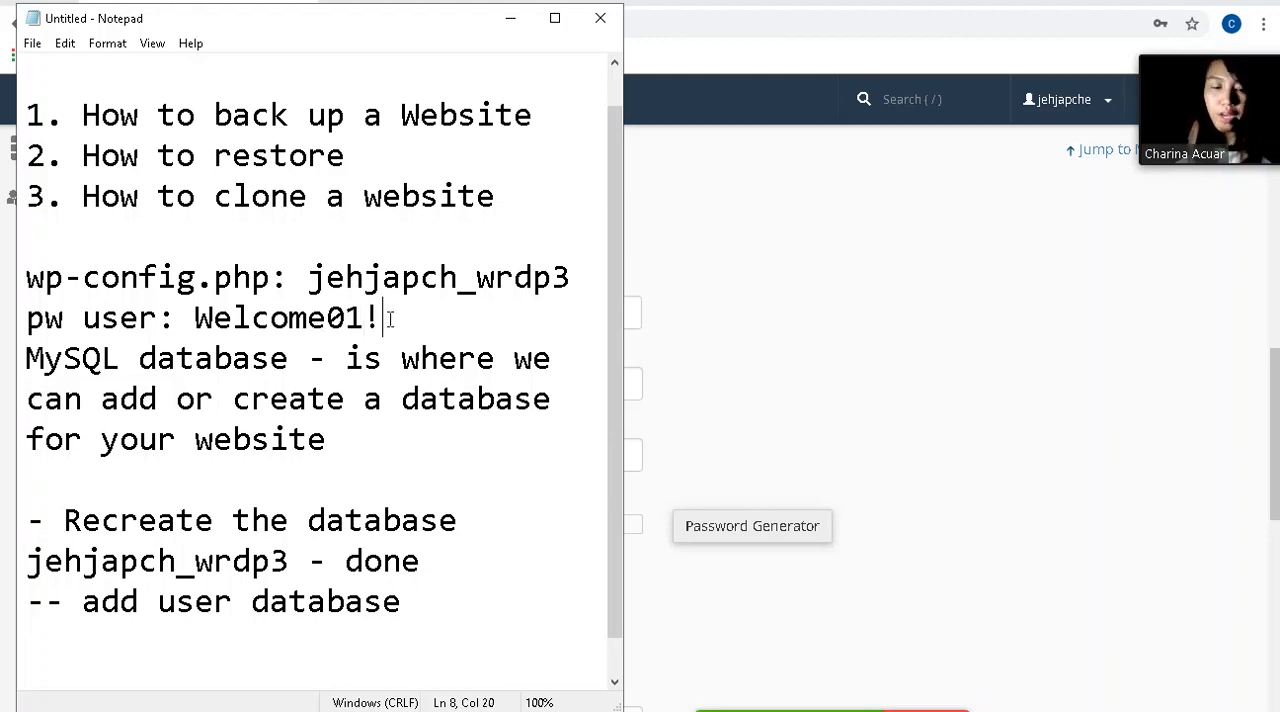
key(Return)
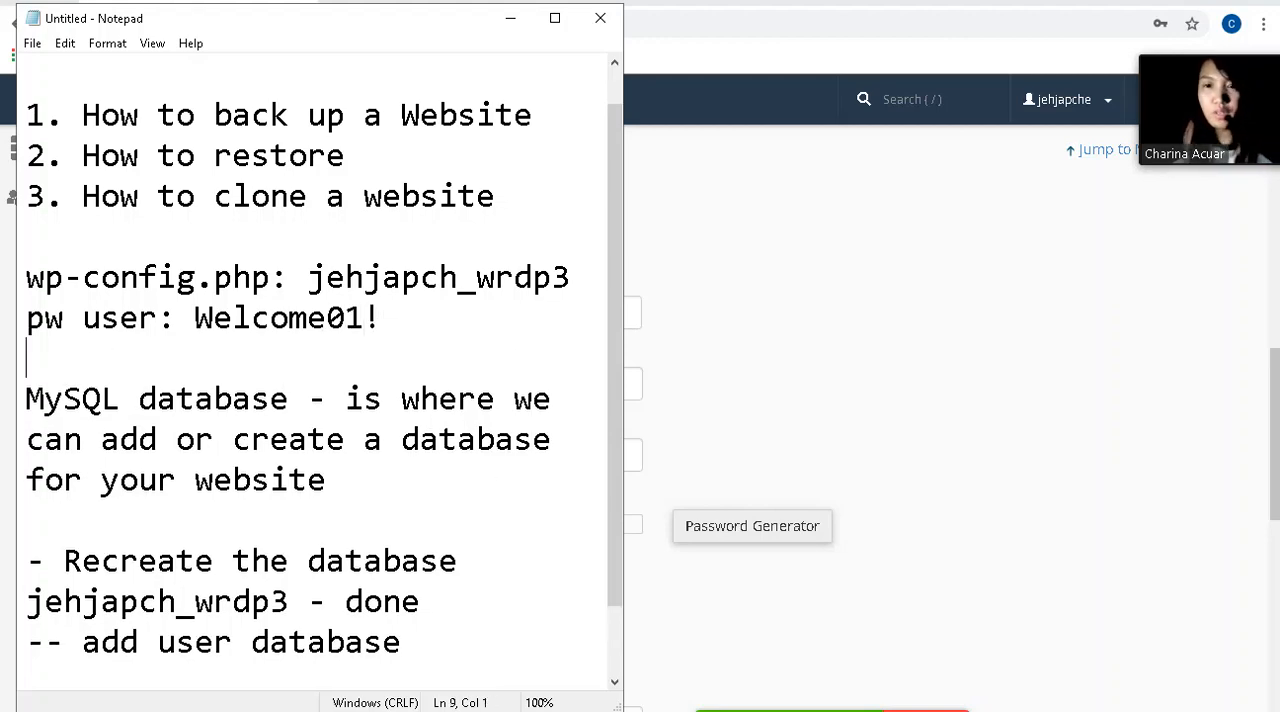
Step: Switch back to cPanel, try to create the MySQL user jehjapch_wrdp3, and return to the MySQL Databases page
click(980, 336)
scroll(55, 507, down, 3)
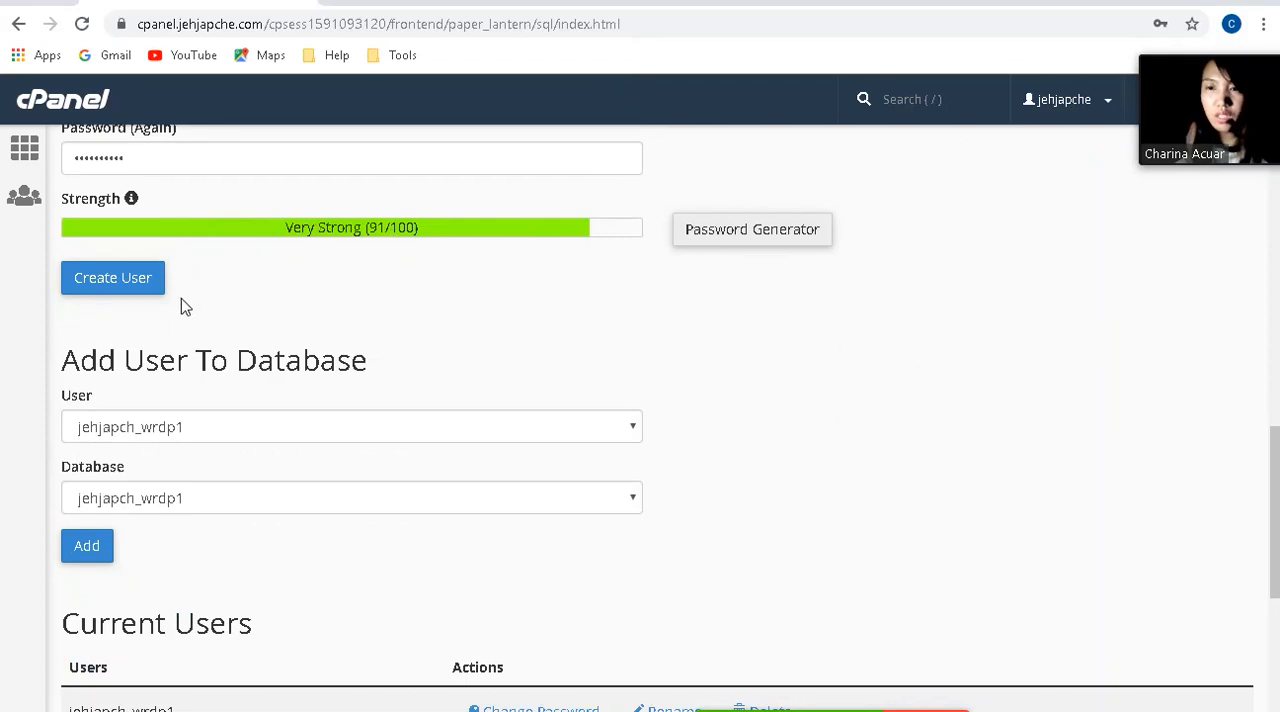
click(122, 289)
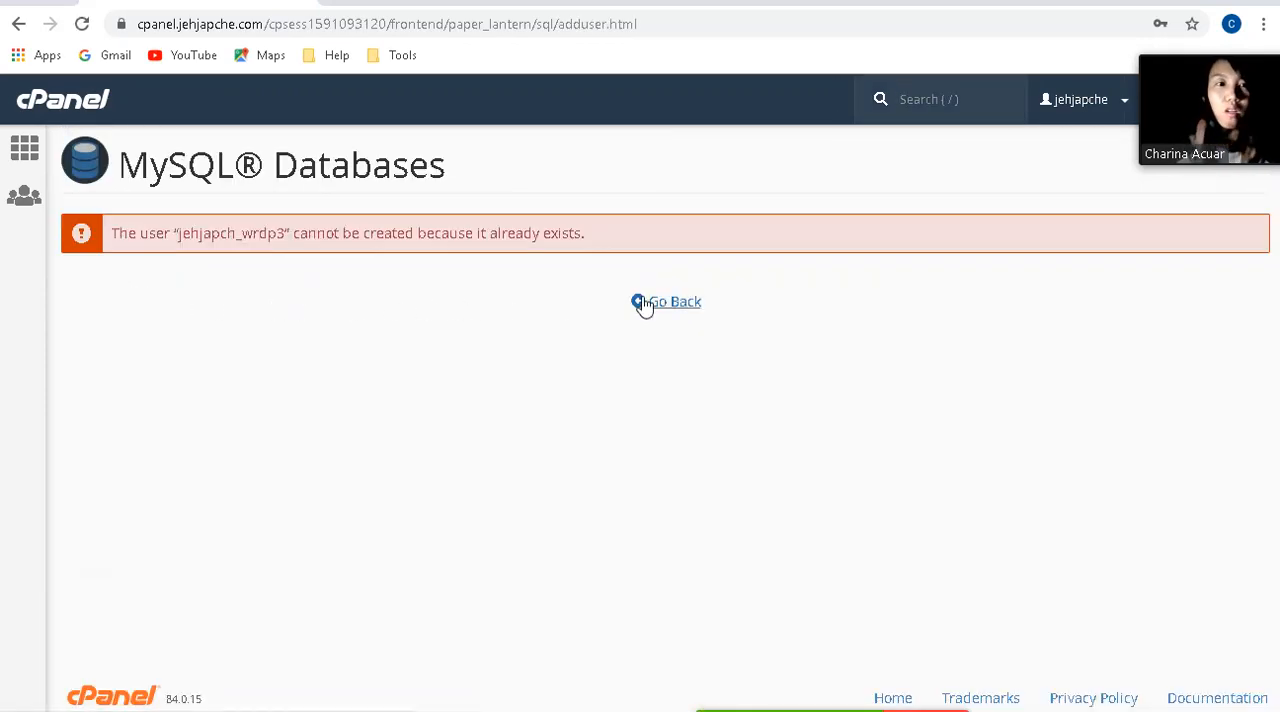
drag(137, 235, 640, 261)
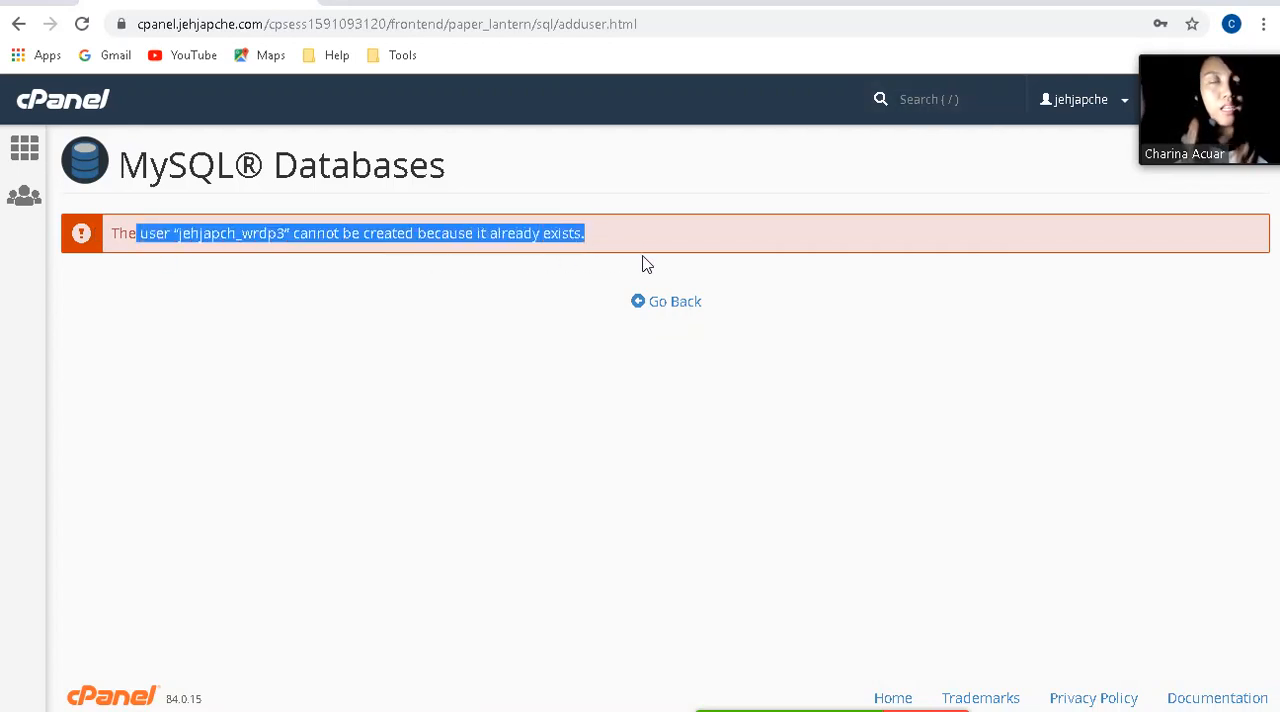
click(640, 310)
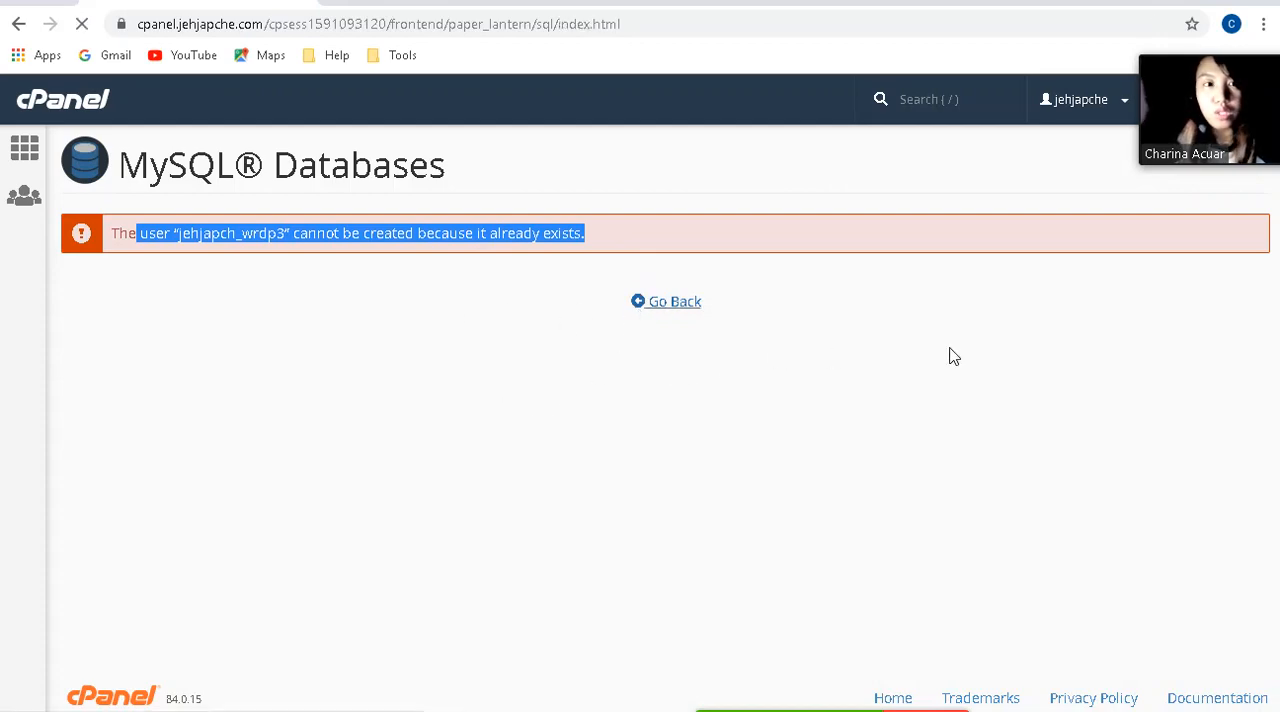
Step: Examine the Current Databases list for the size and privileged users of jehjapch_wrdp3, and the MySQL Users section below it
scroll(370, 353, down, 8)
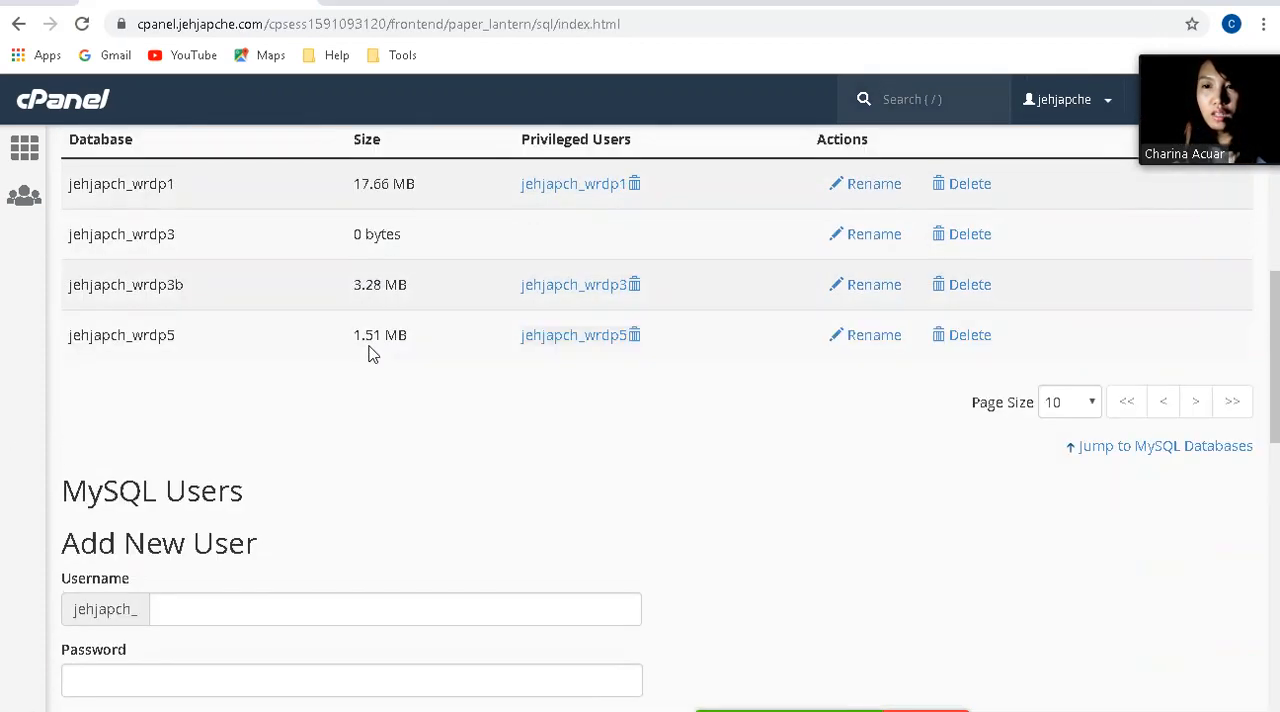
drag(97, 209, 477, 243)
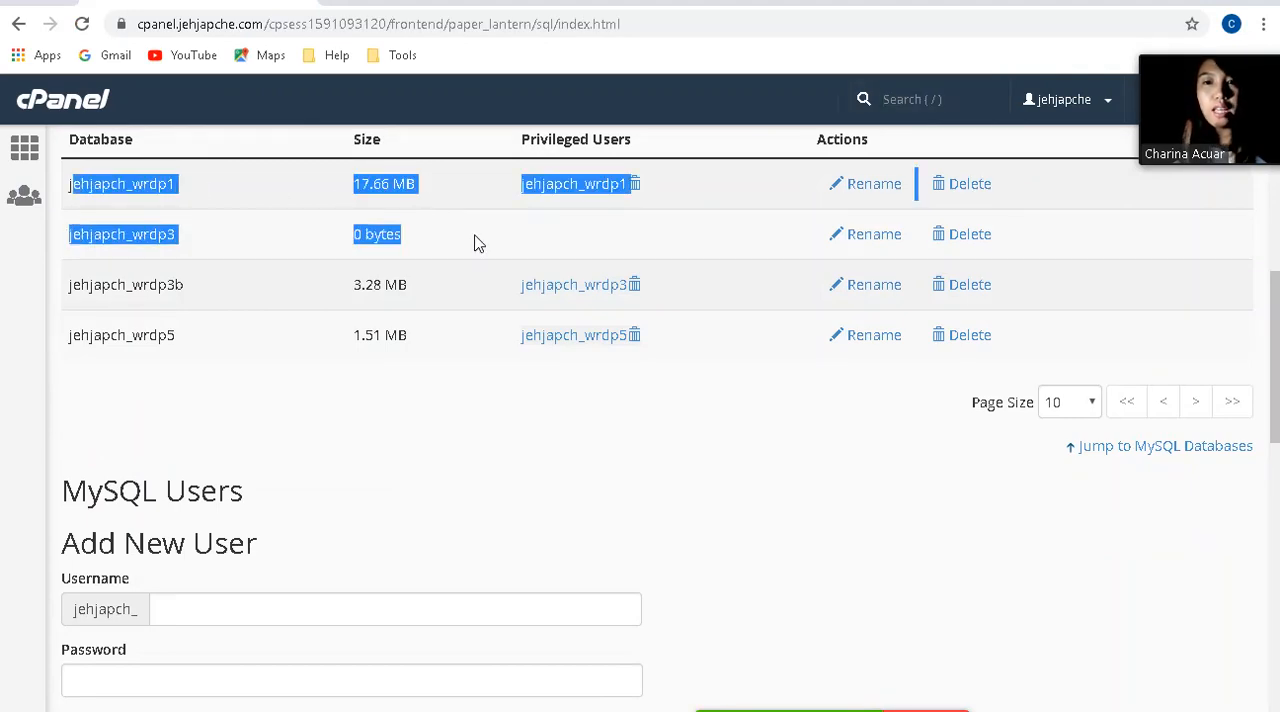
click(296, 236)
drag(75, 240, 611, 246)
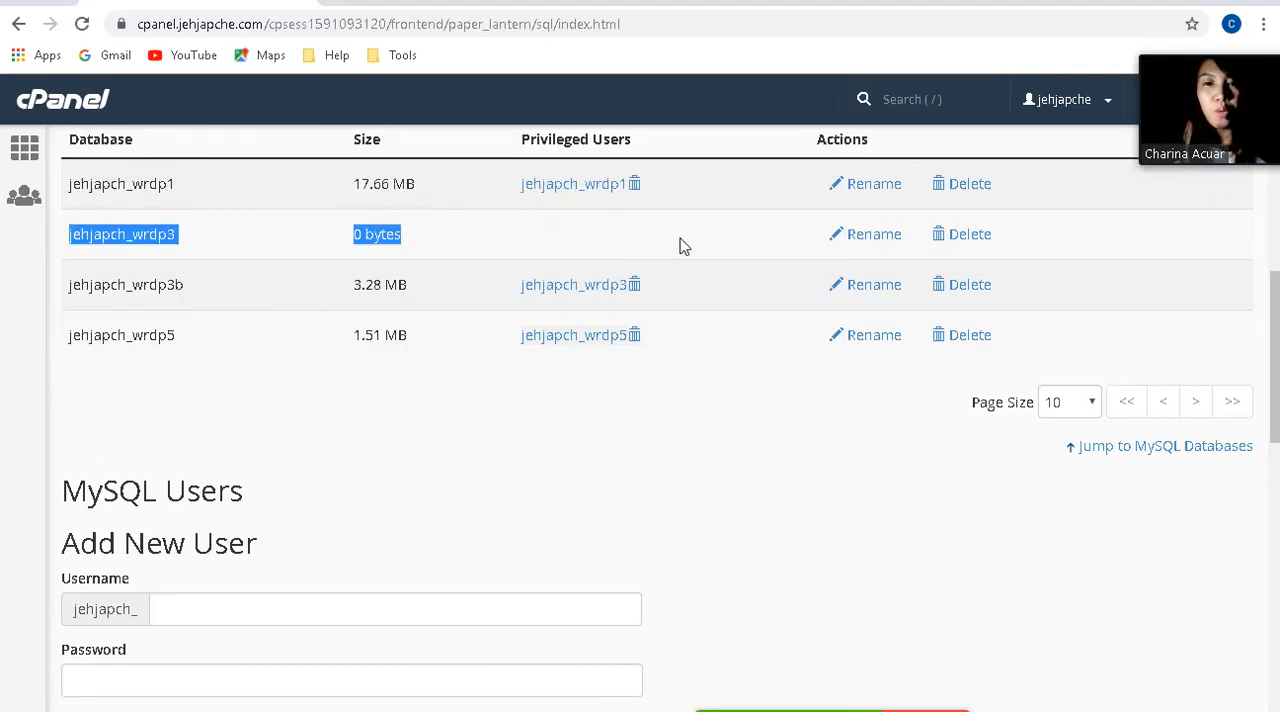
scroll(527, 502, up, 3)
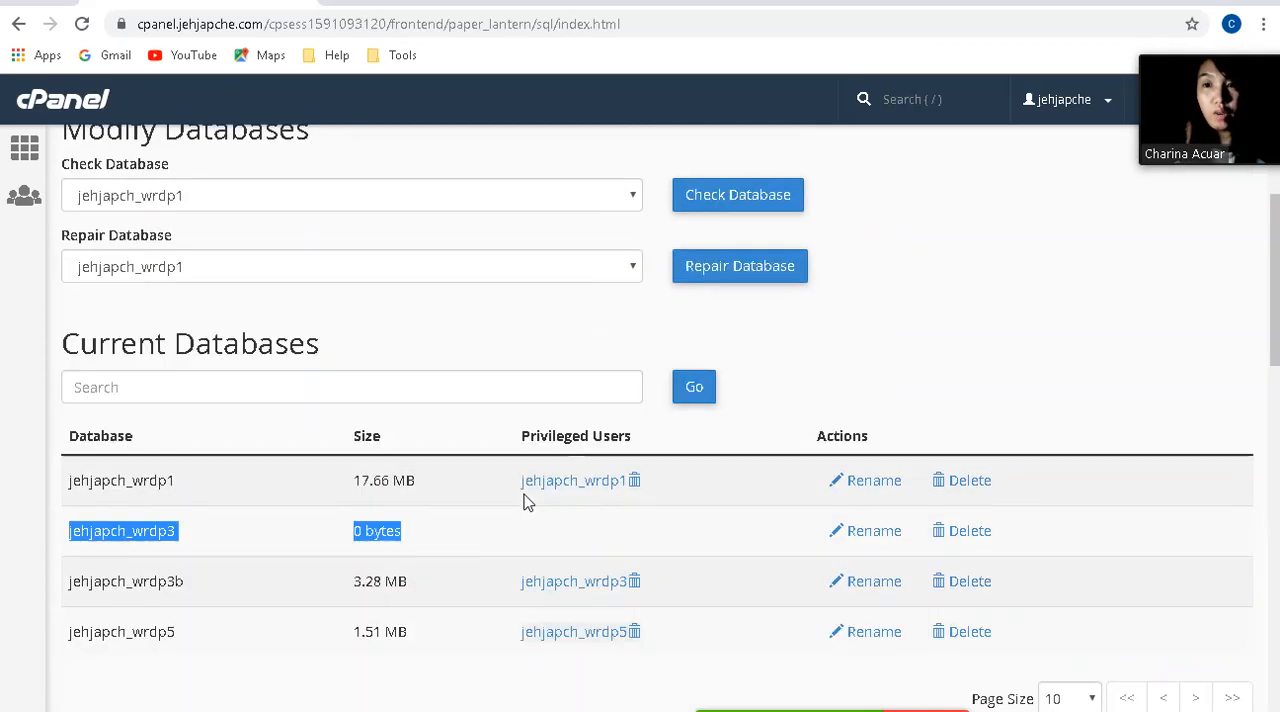
scroll(112, 470, down, 1)
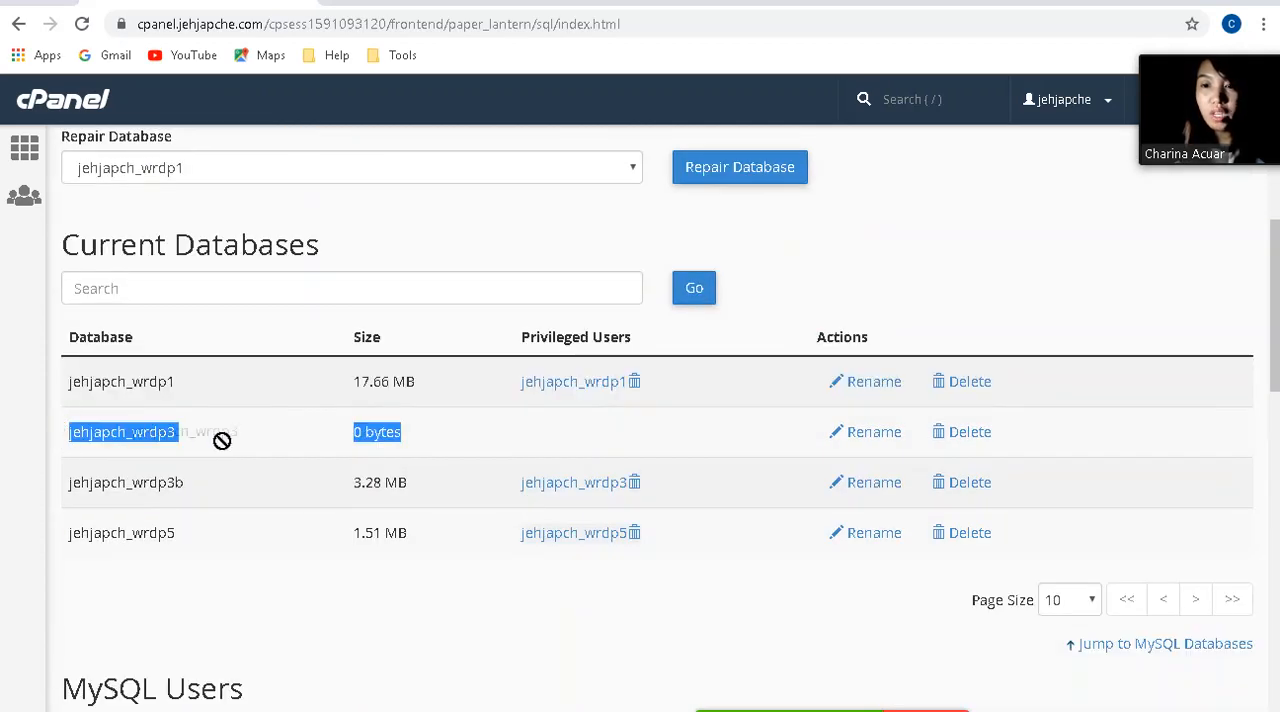
scroll(225, 458, down, 3)
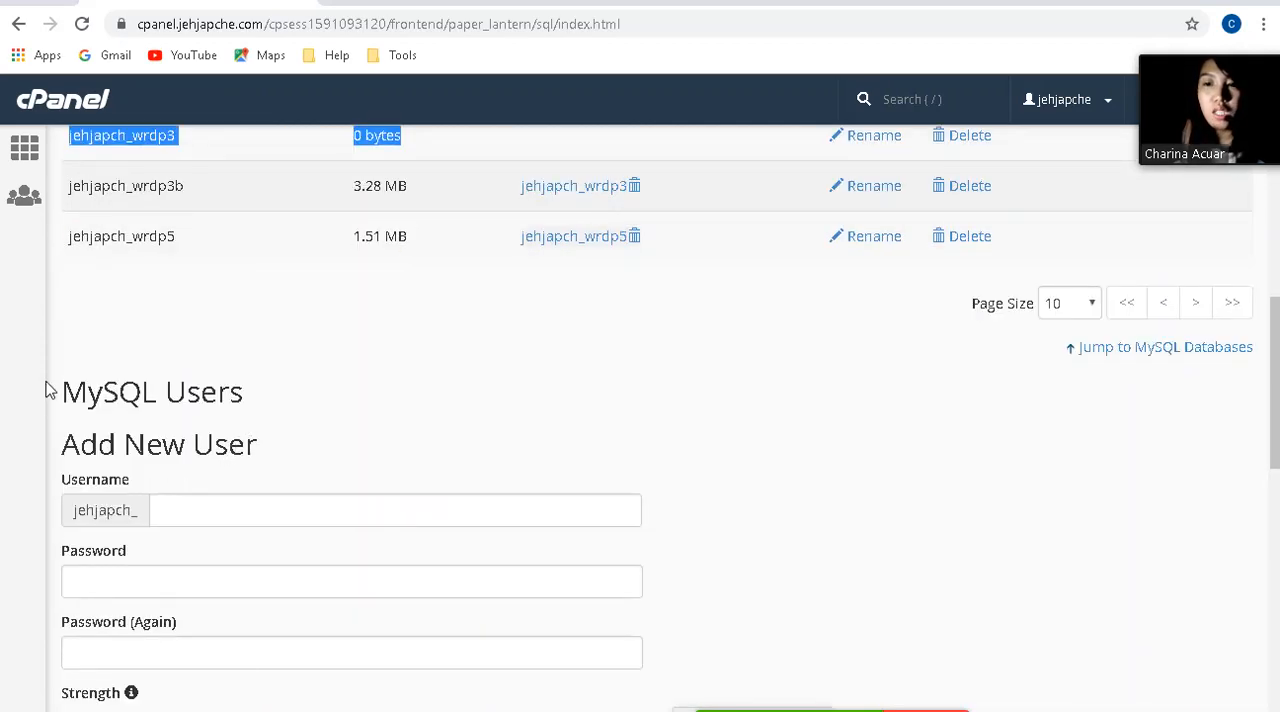
drag(50, 390, 115, 387)
click(329, 418)
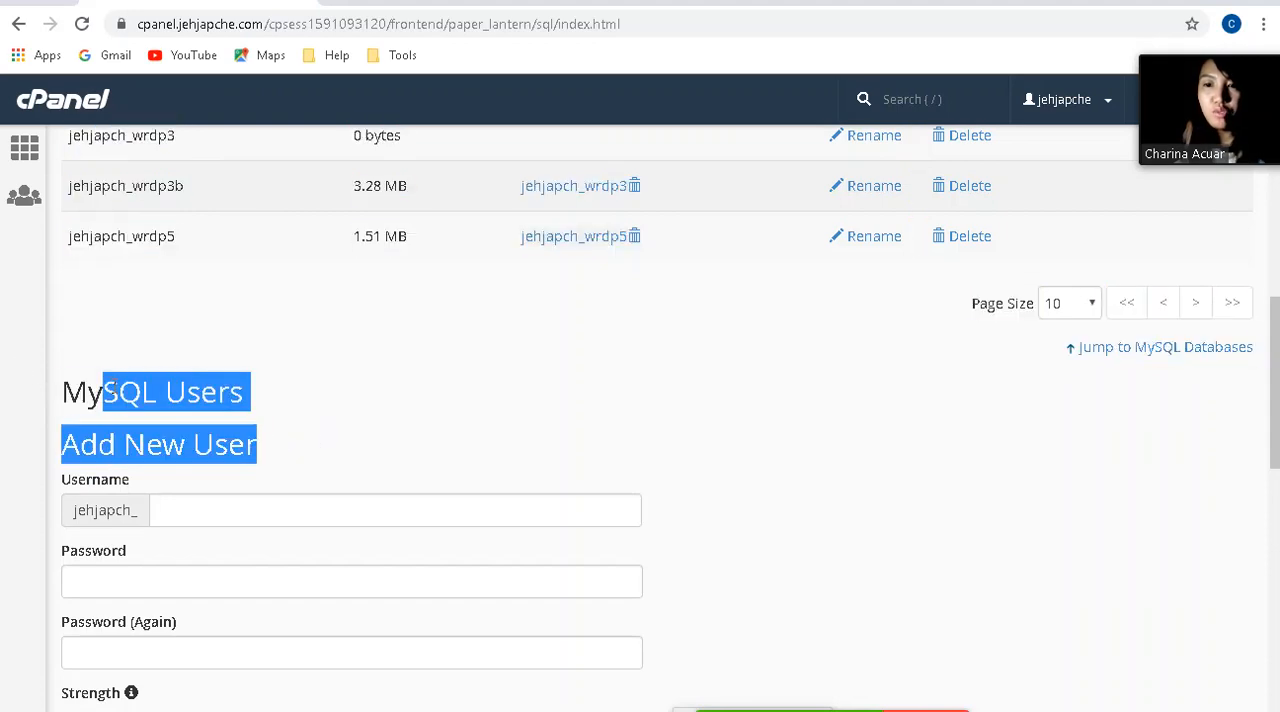
Step: Replace the "-- add user database" line in the Notepad notes with cPanel's heading "Add User To Database" and insert two blank lines above it
scroll(197, 371, down, 6)
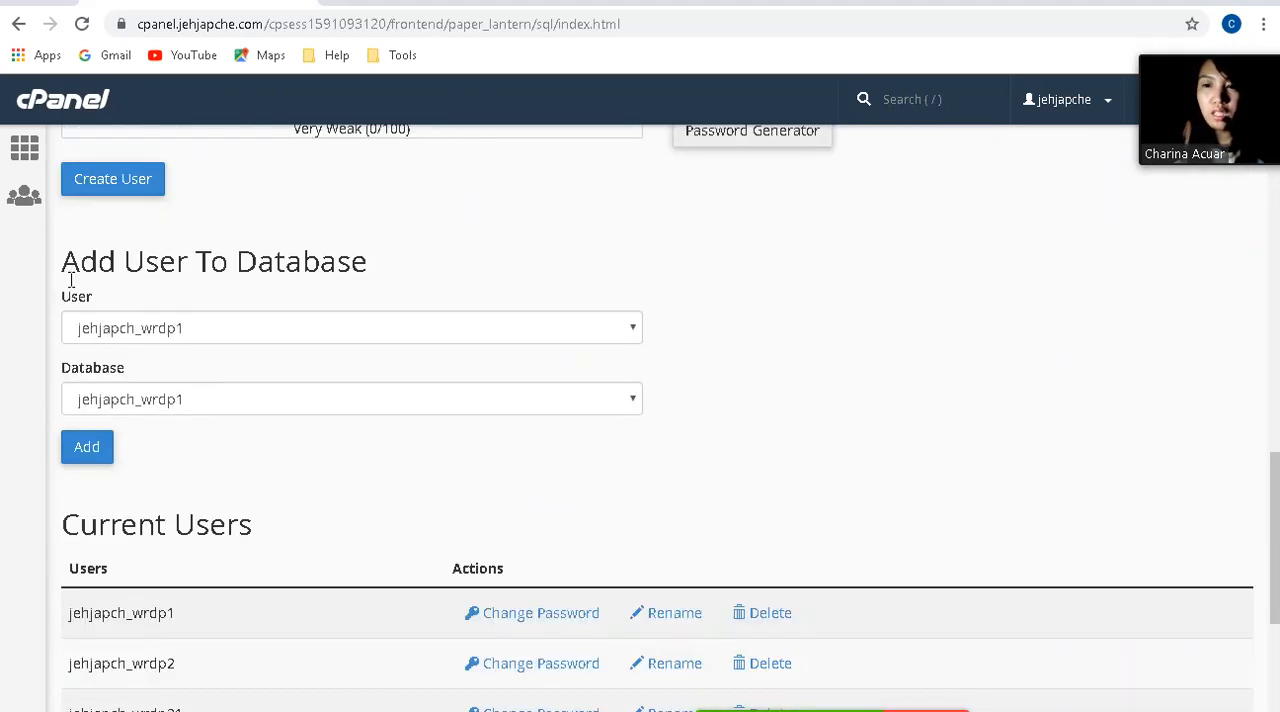
mouse_move(71, 281)
mouse_down()
mouse_move(314, 257)
mouse_move(480, 274)
mouse_move(72, 262)
mouse_up()
key(ctrl+c)
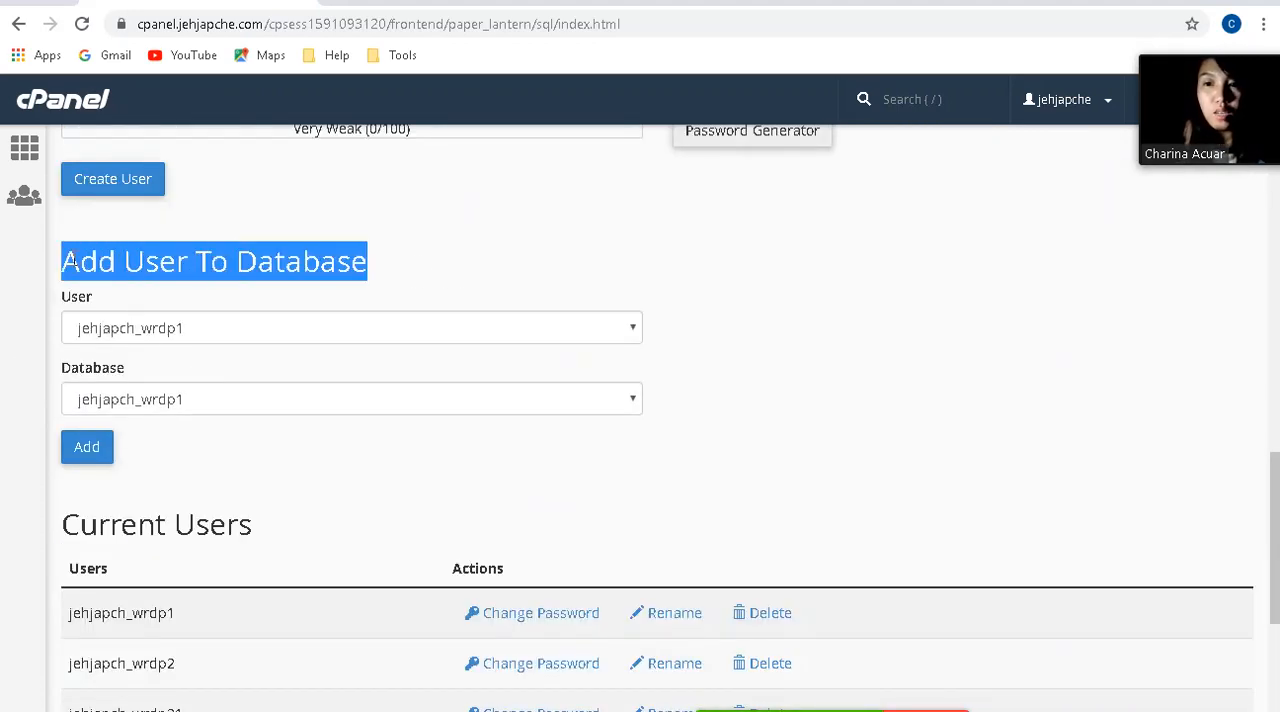
key(alt+Tab)
click(290, 486)
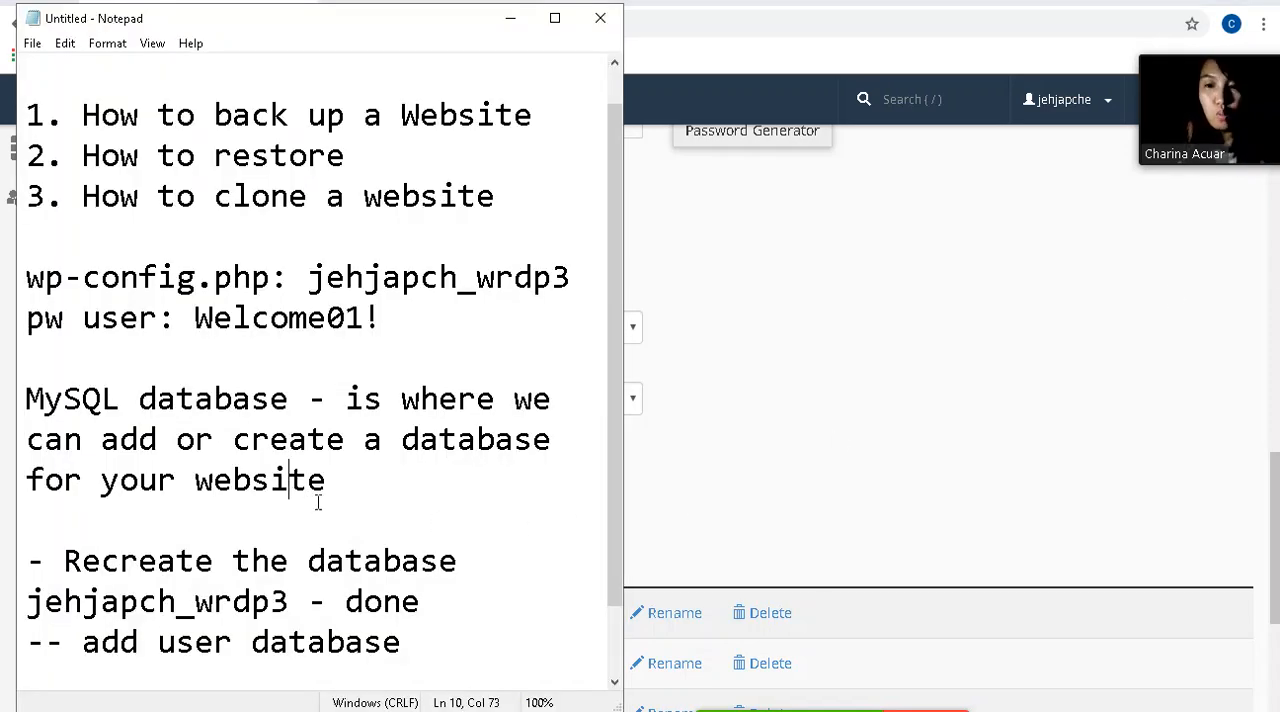
scroll(319, 498, down, 1)
drag(476, 565, 25, 560)
key(ctrl+v)
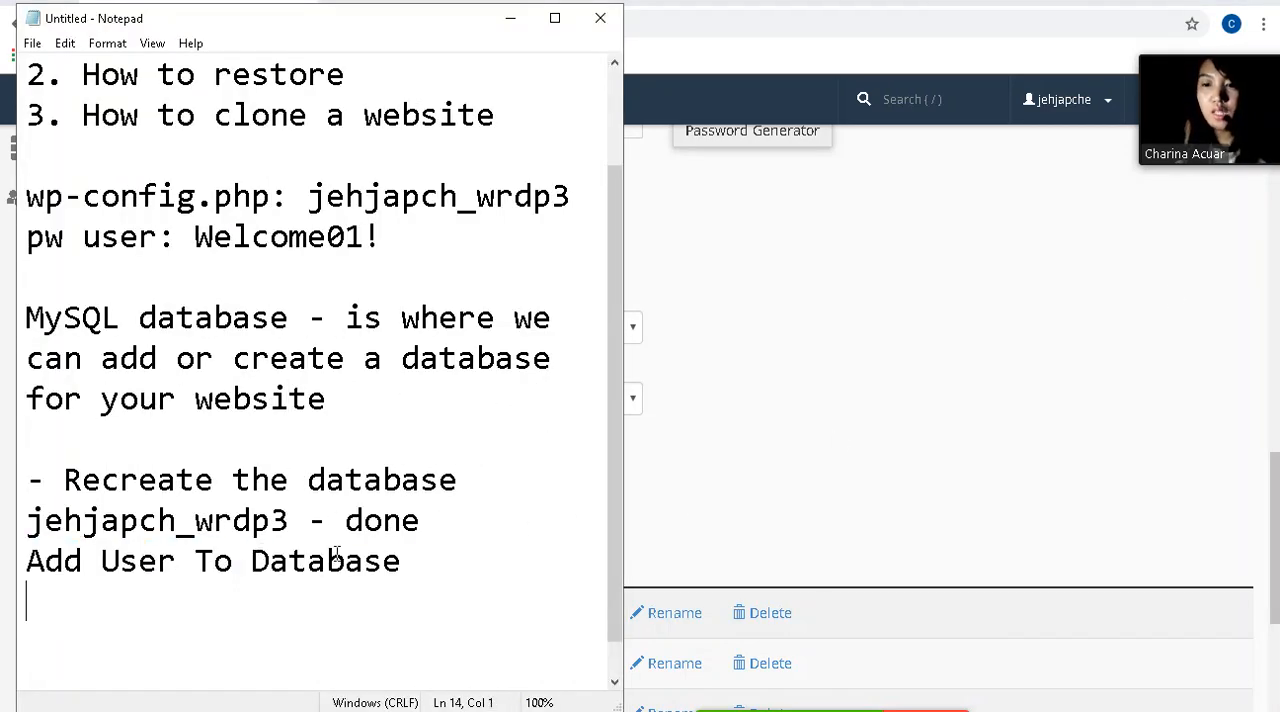
click(482, 525)
key(Return)
key(Return)
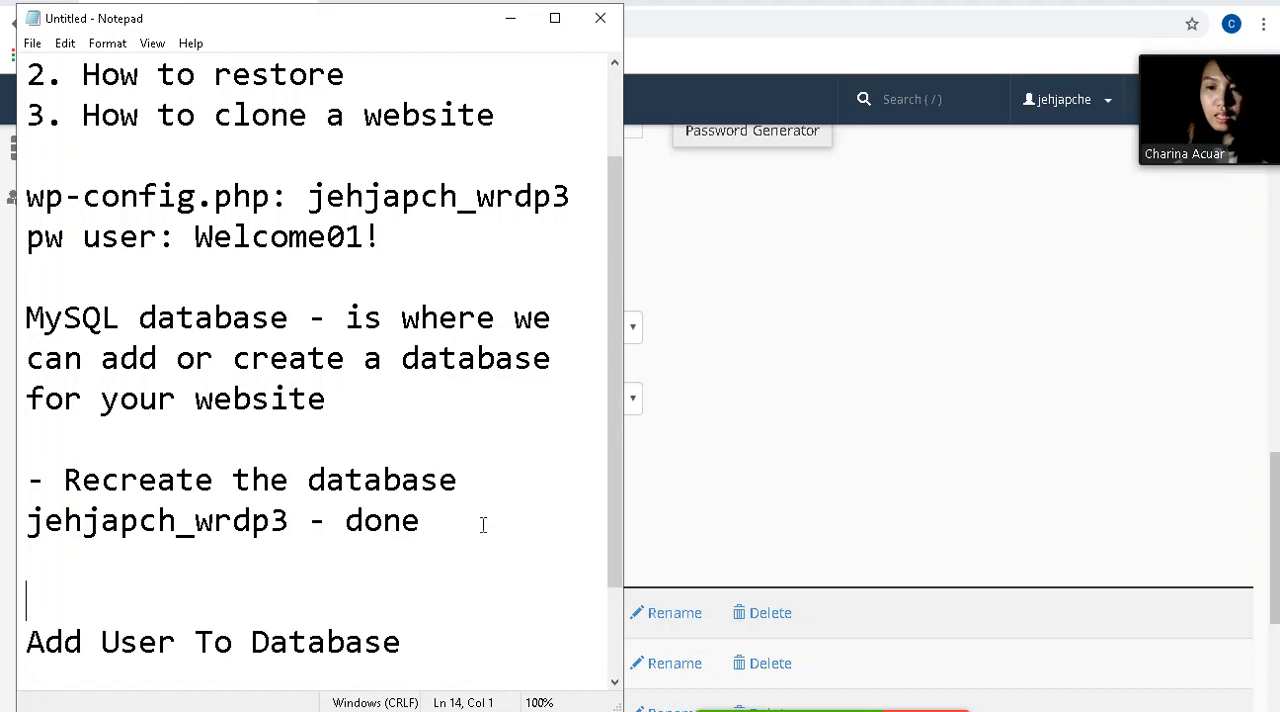
Step: Return to cPanel and add the existing user jehjapch_wrdp3 to the jehjapch_wrdp3 database
click(780, 283)
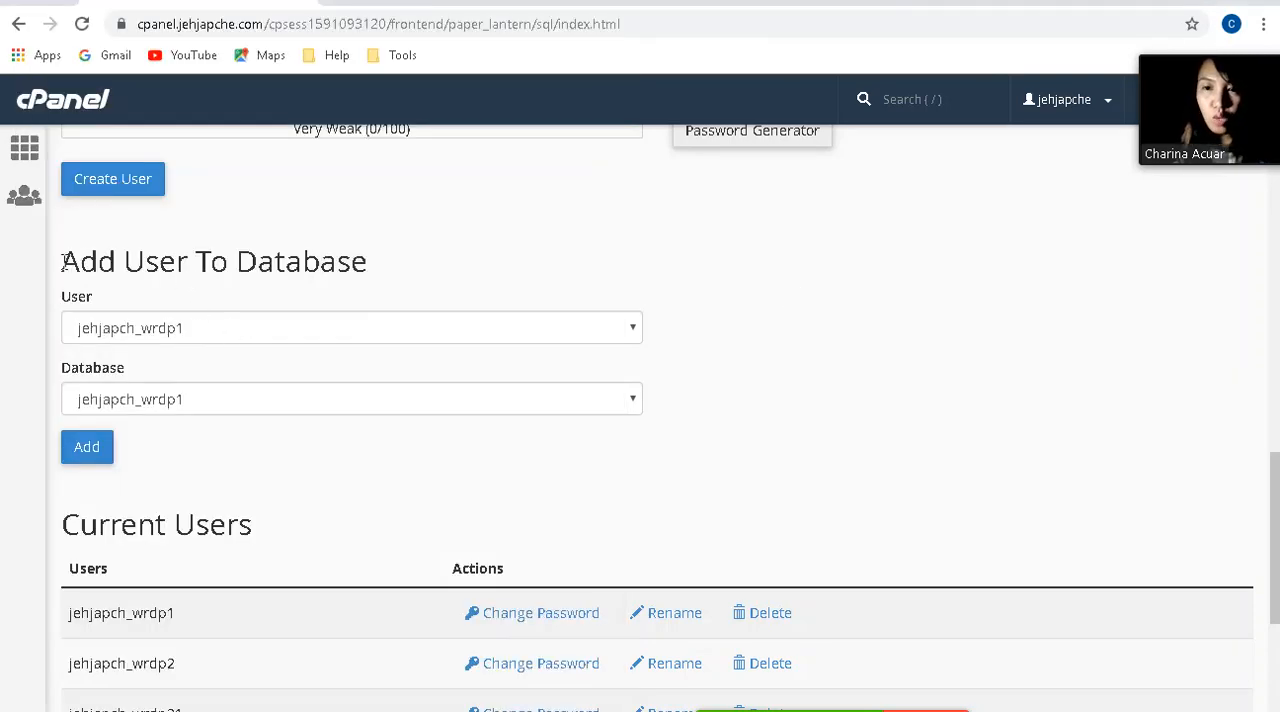
drag(63, 262, 466, 266)
click(633, 335)
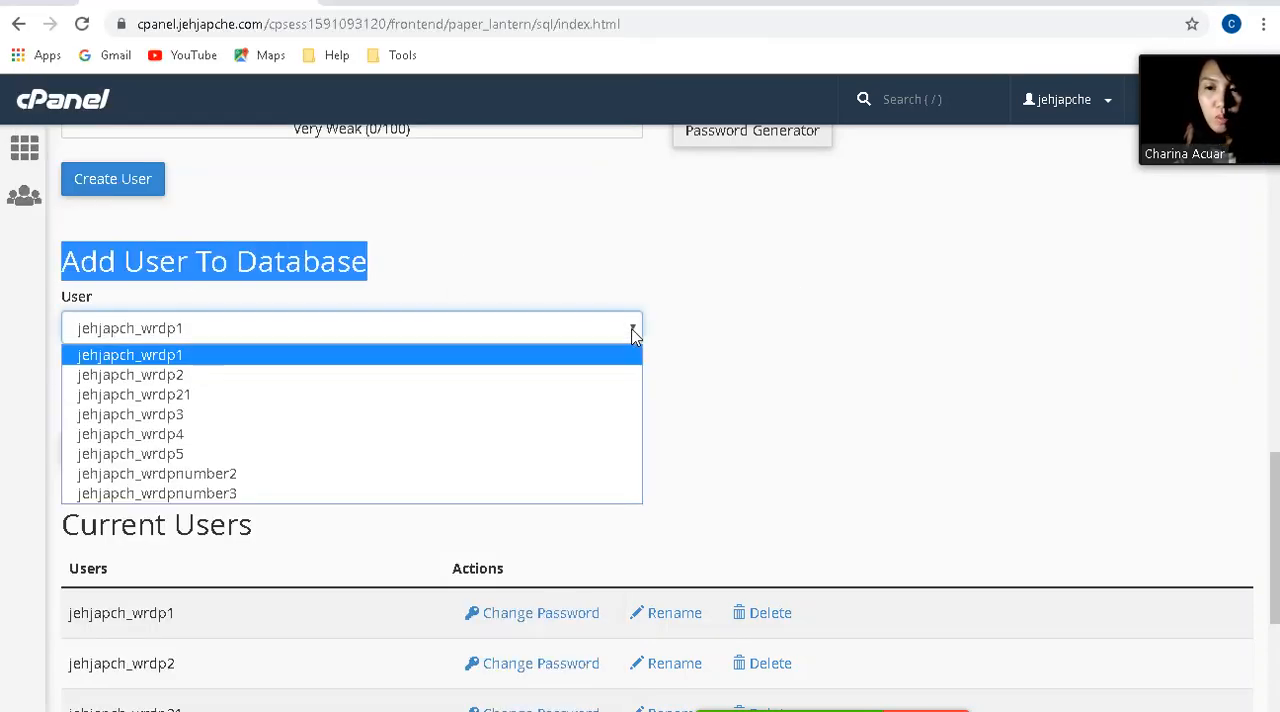
click(722, 400)
click(206, 329)
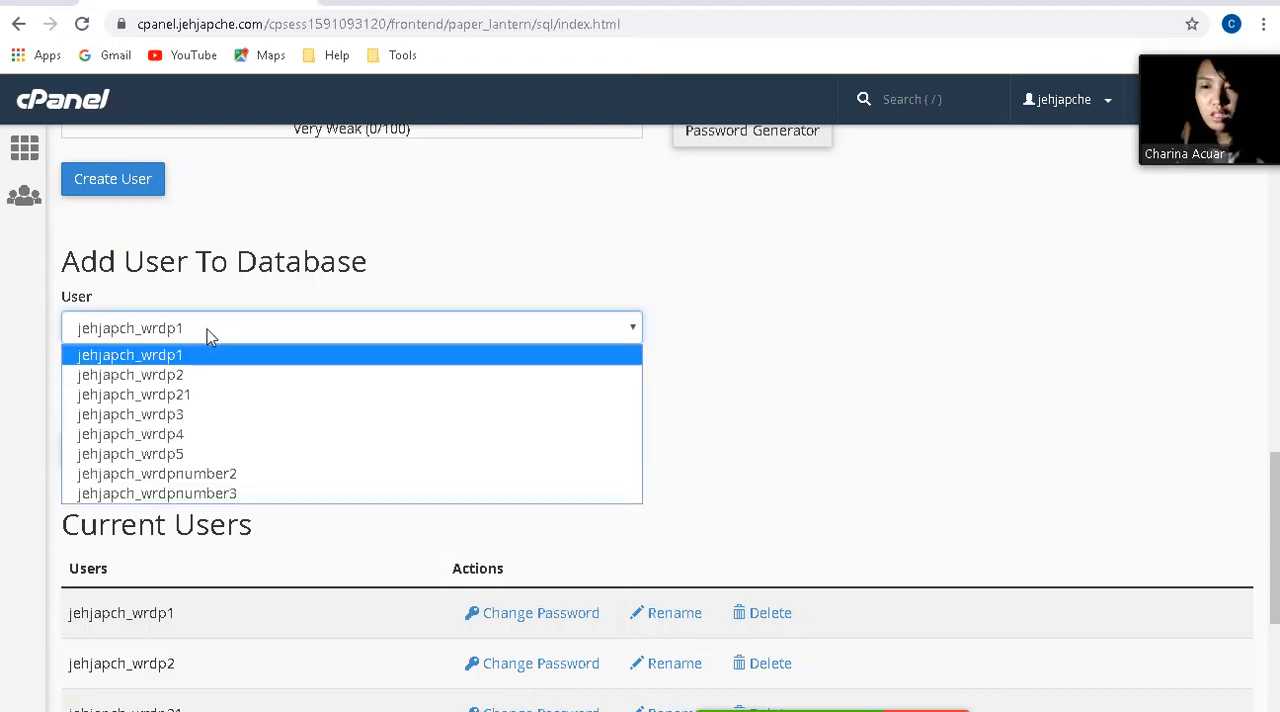
click(178, 414)
drag(62, 367, 128, 370)
drag(62, 299, 130, 302)
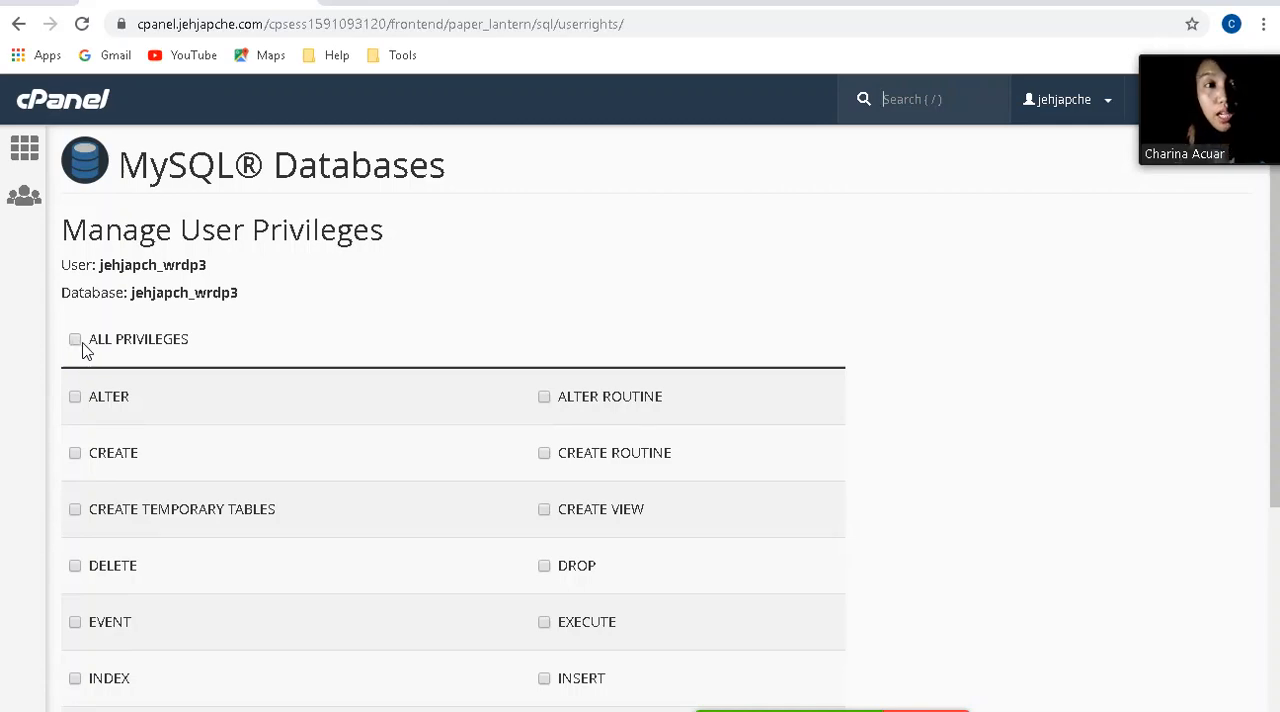
Step: Grant the user jehjapch_wrdp3 ALL PRIVILEGES on the database jehjapch_wrdp3 and save the changes
click(75, 340)
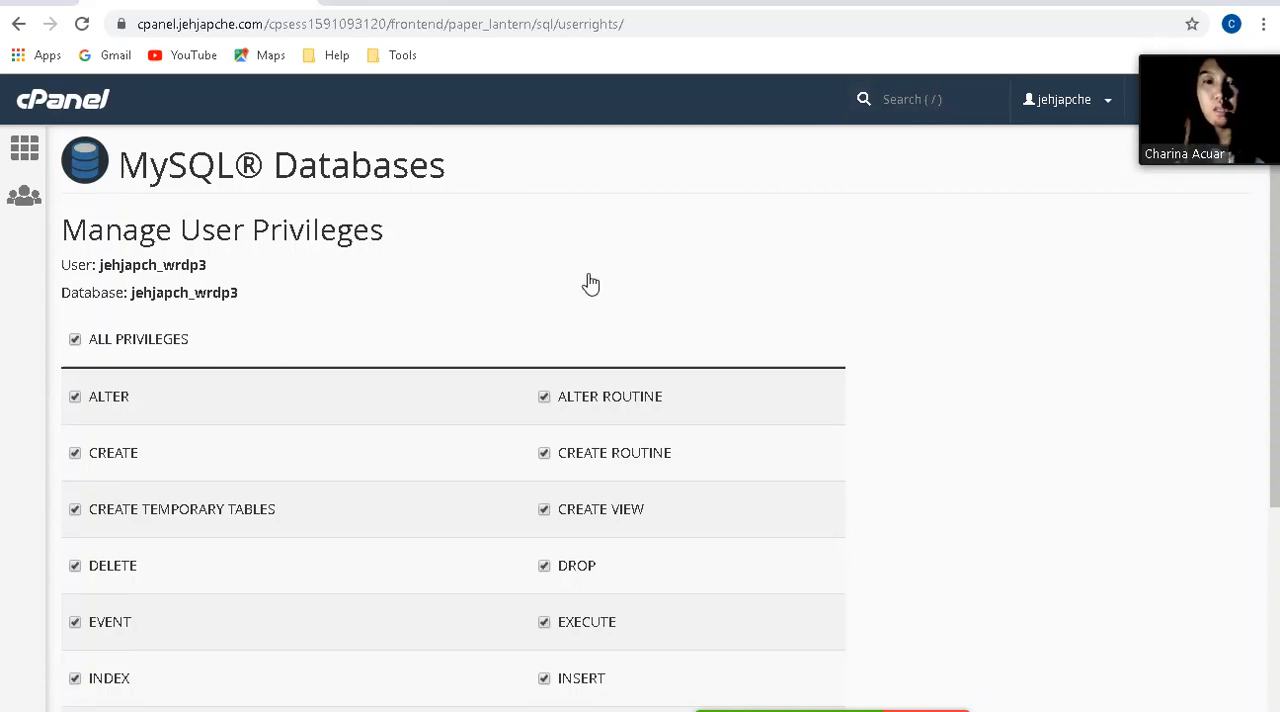
scroll(566, 387, down, 3)
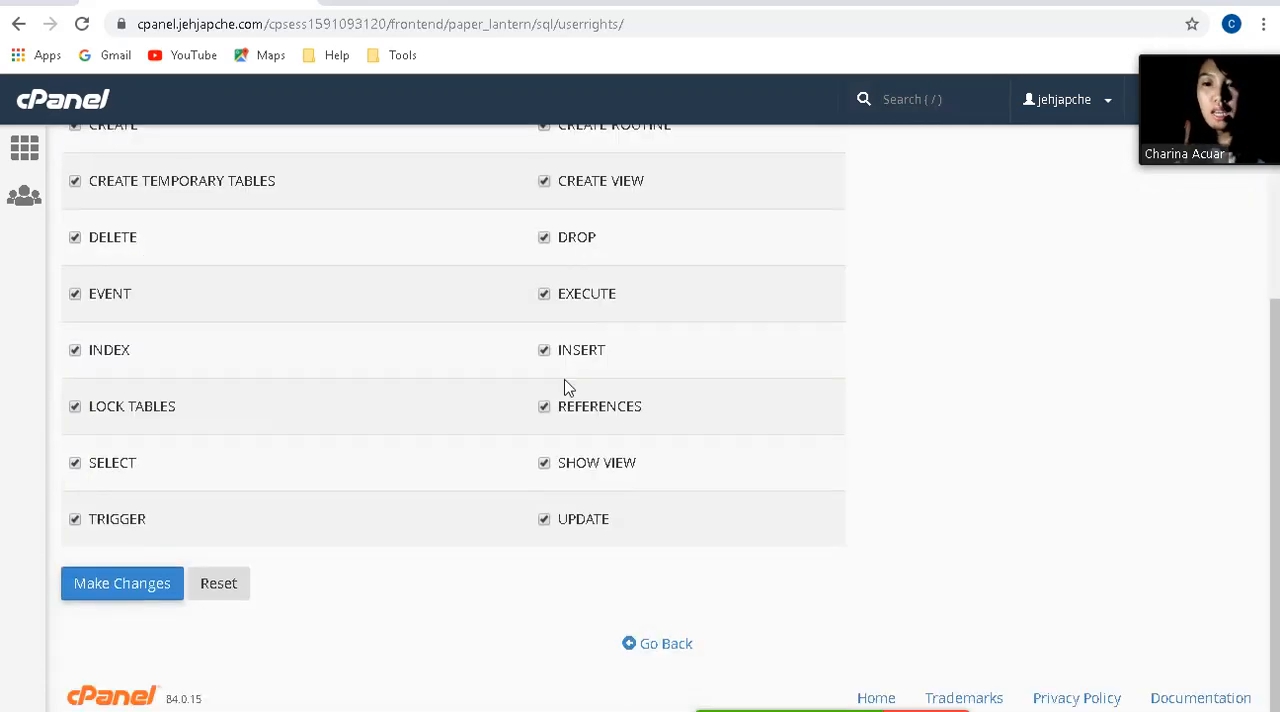
click(114, 592)
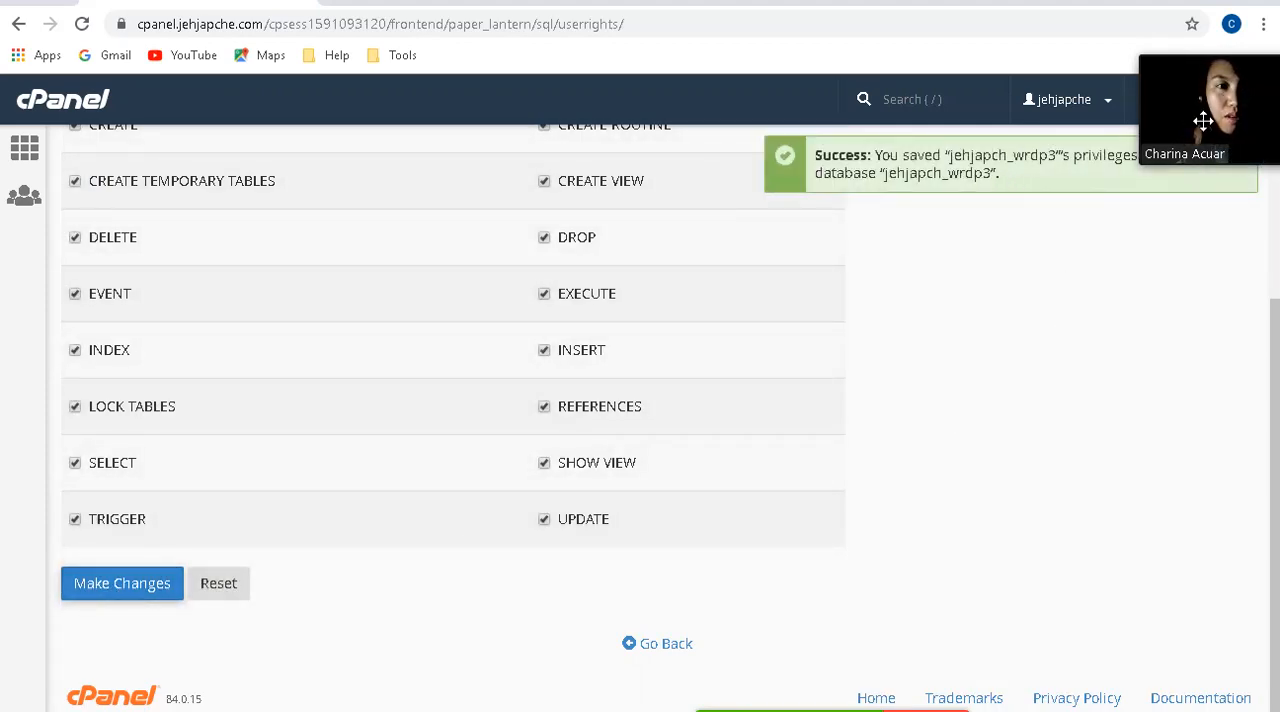
drag(1203, 120, 1100, 305)
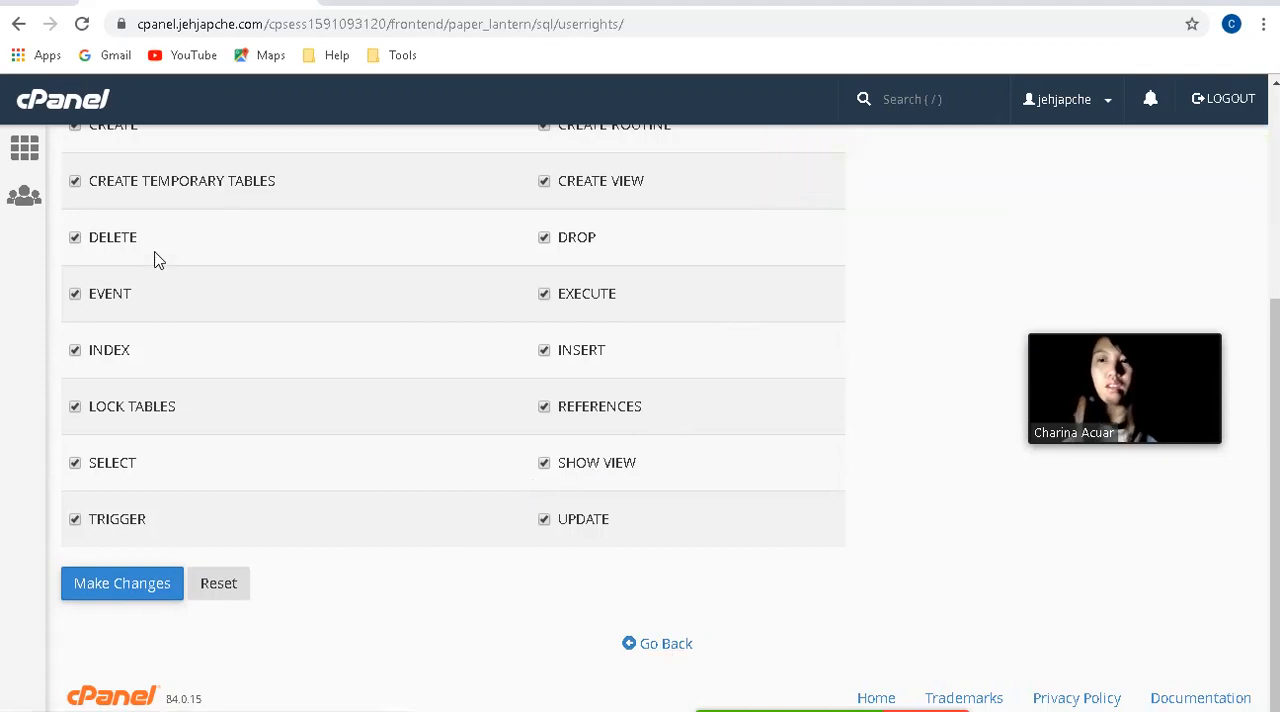
Step: Reopen MySQL Databases from the cPanel home page and check the size and privileged user of jehjapch_wrdp3
scroll(156, 259, up, 4)
click(26, 152)
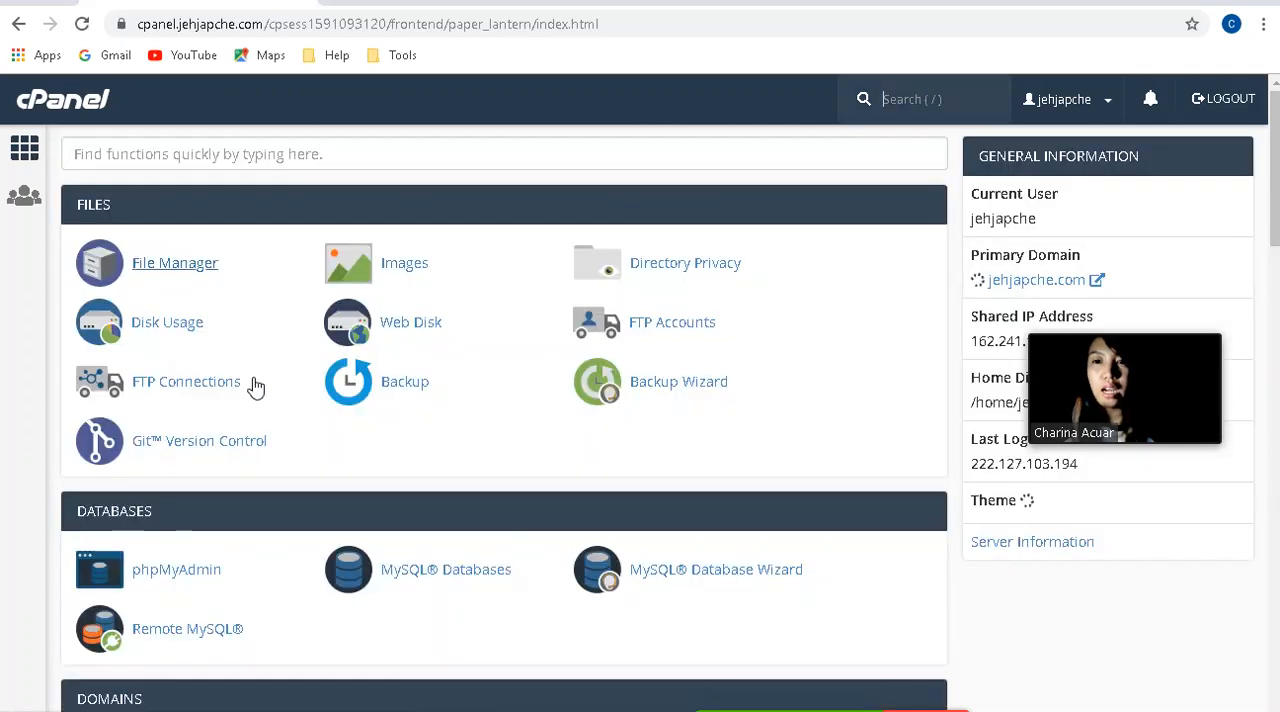
scroll(256, 386, down, 3)
click(465, 281)
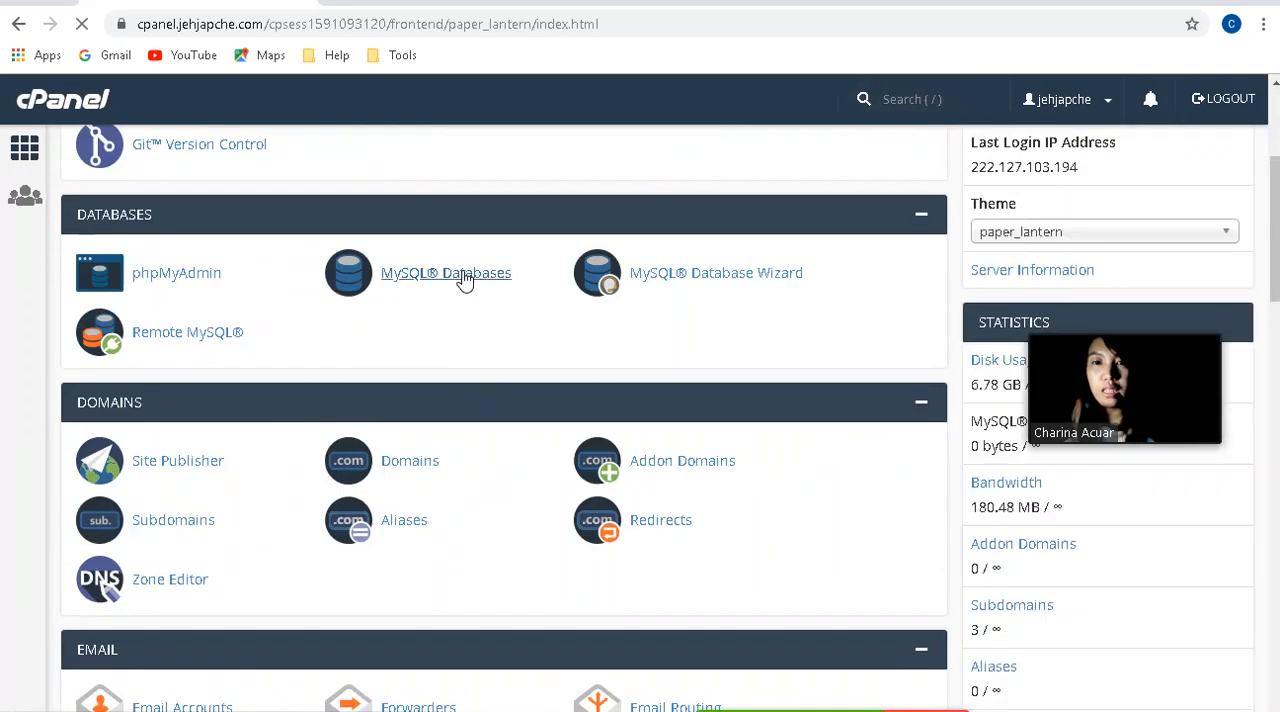
scroll(506, 451, down, 6)
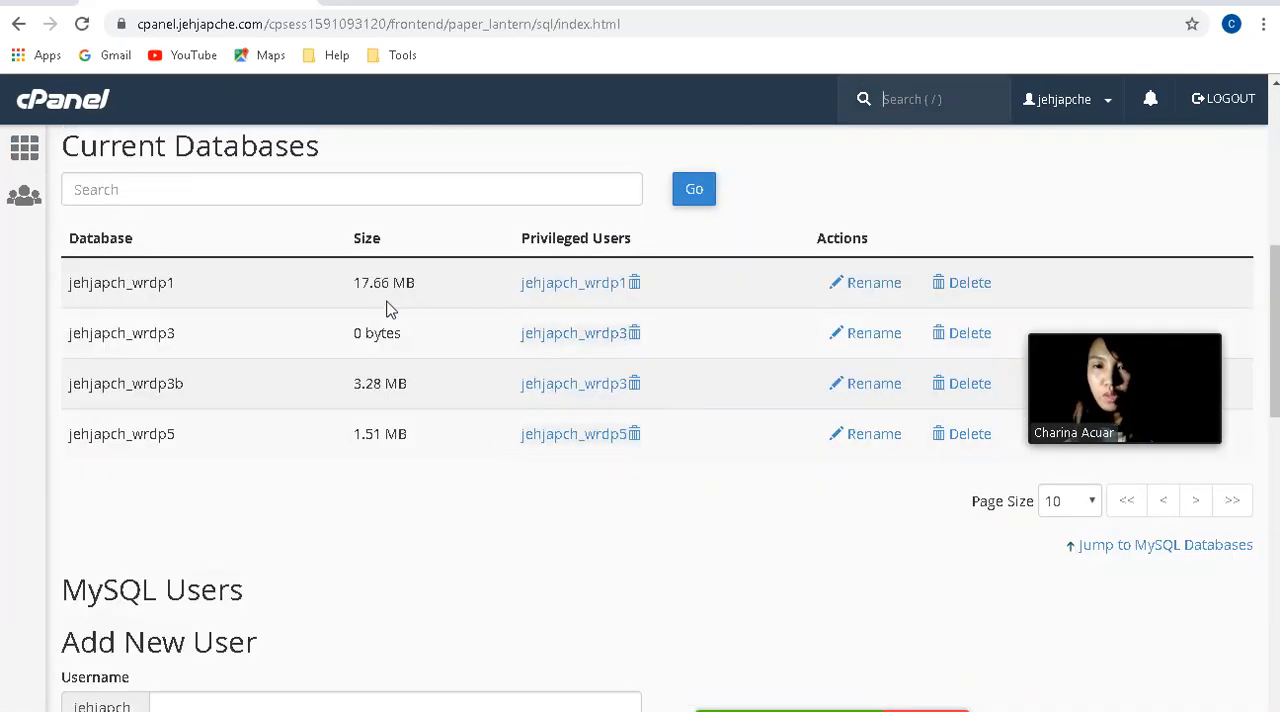
drag(72, 343, 703, 339)
click(352, 331)
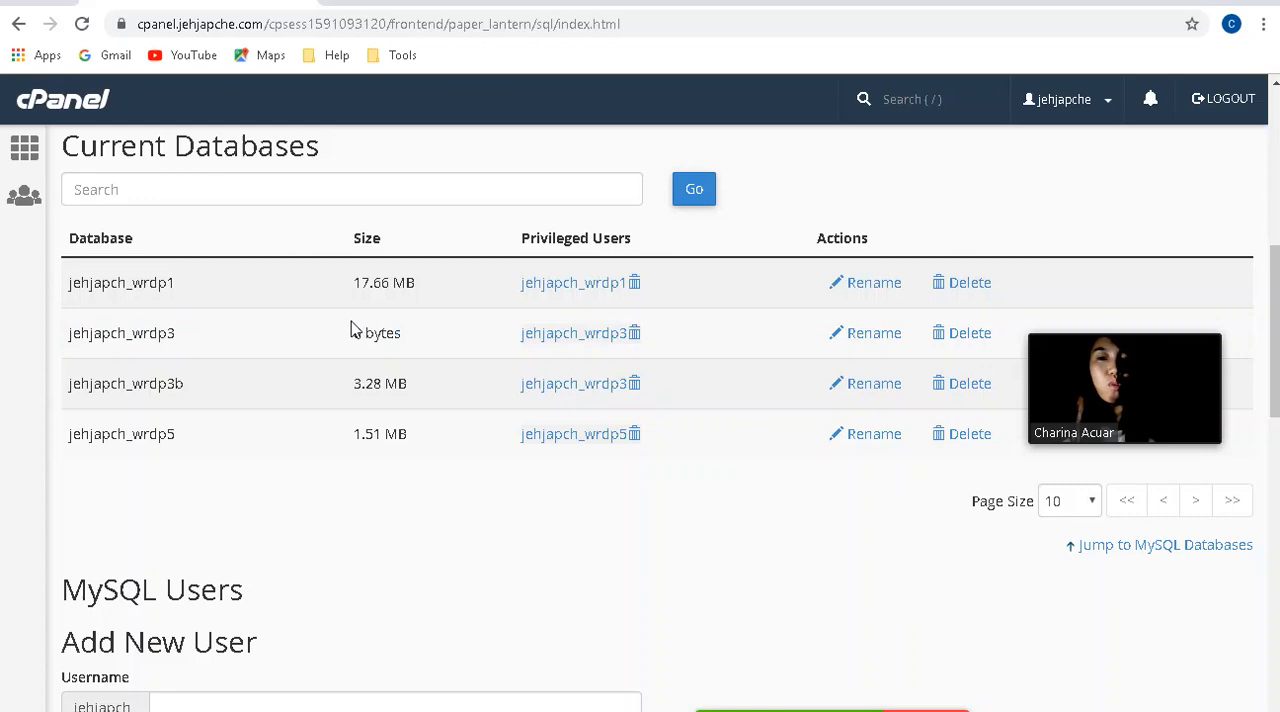
triple_click(404, 334)
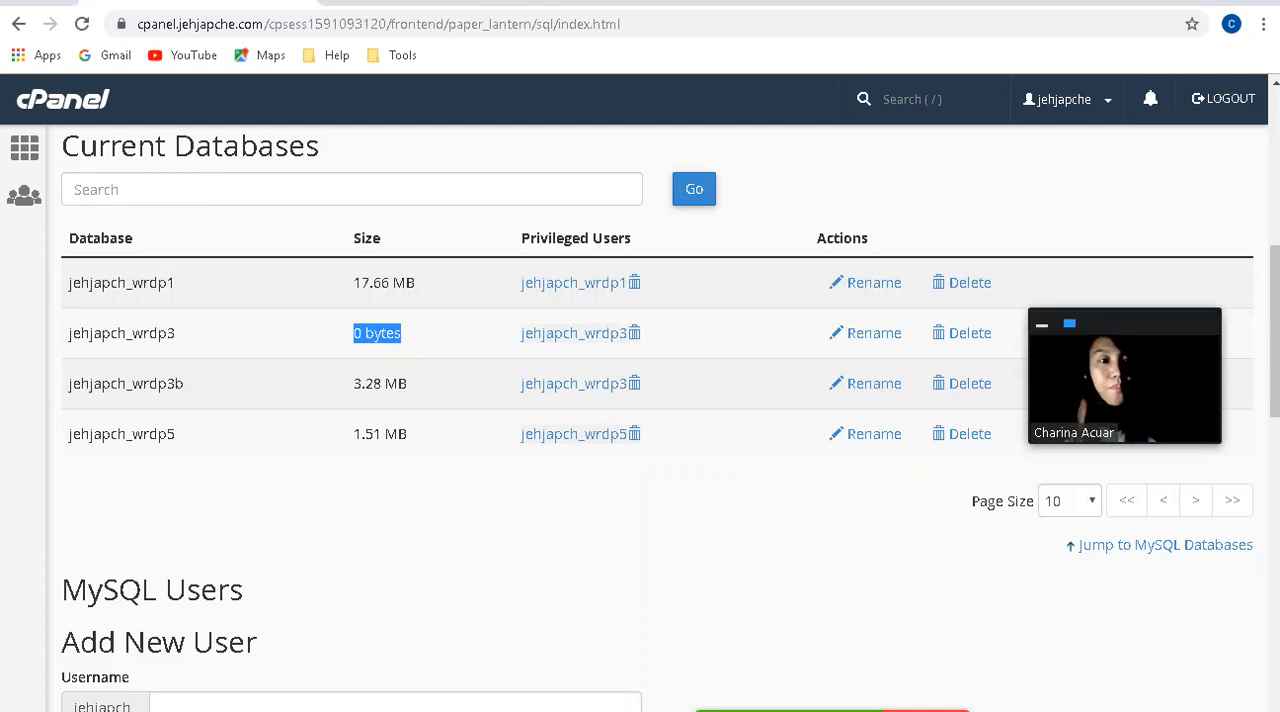
Step: Switch to the Notepad notes and add the line "FIle upload - " below "Add User To Database", separated by a blank line
key(alt+Tab)
click(290, 555)
drag(494, 505, 3, 527)
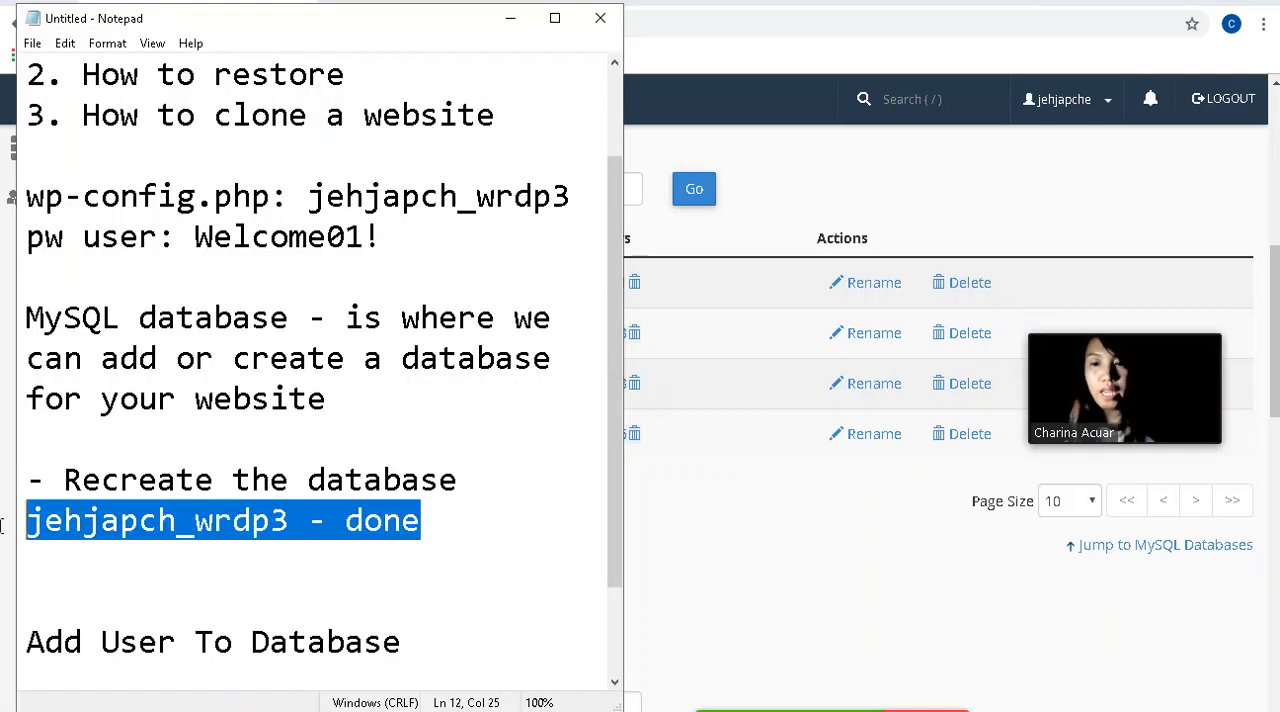
drag(470, 646, 308, 552)
scroll(503, 543, down, 1)
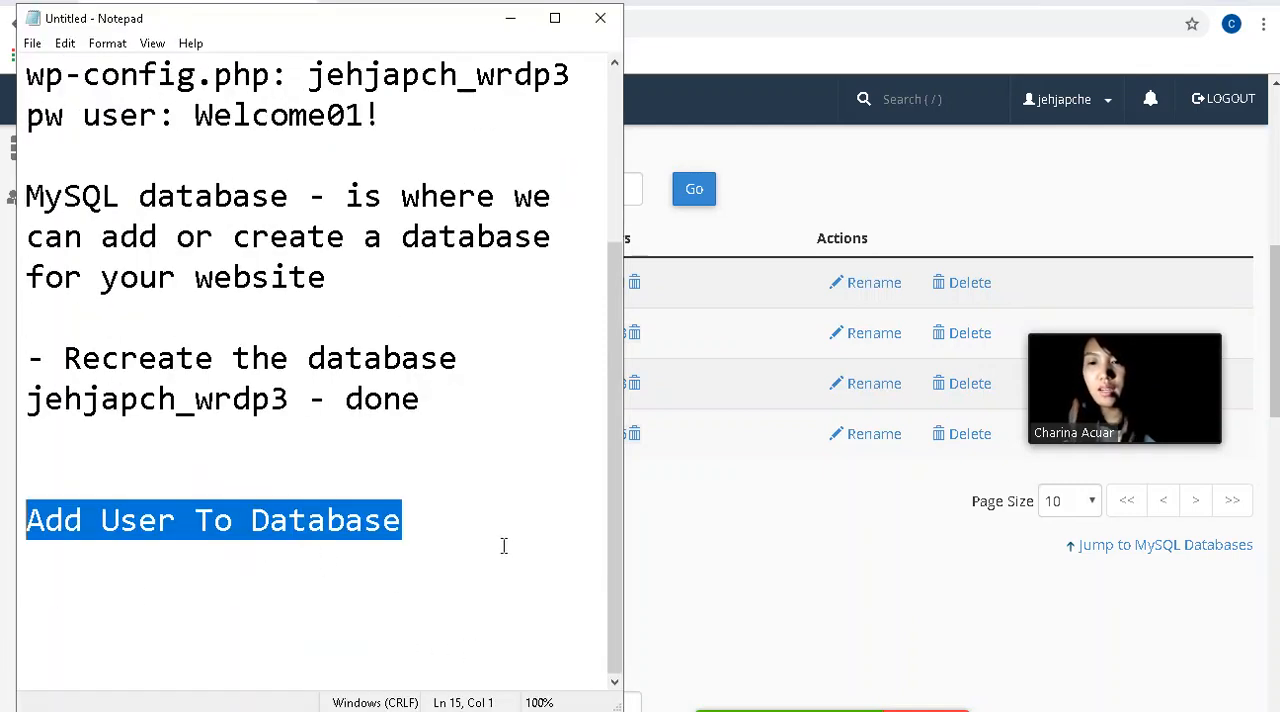
click(481, 531)
key(Return)
key(Return)
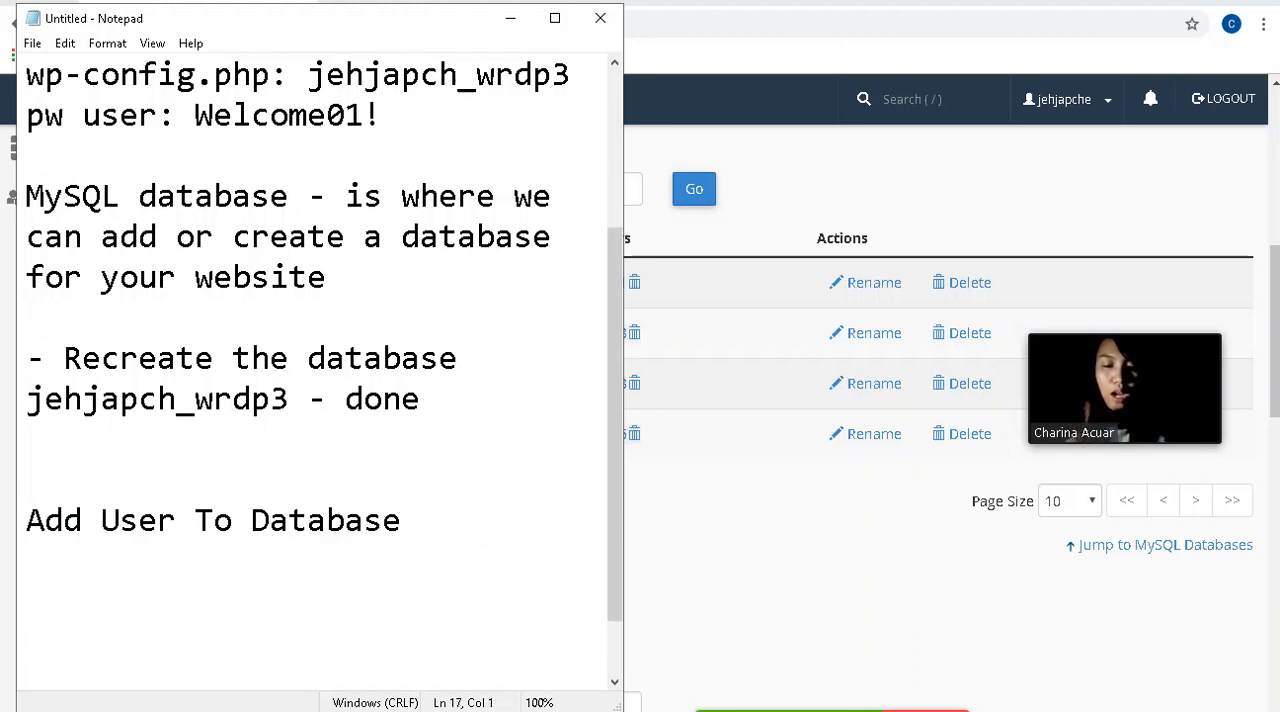
text(IF)
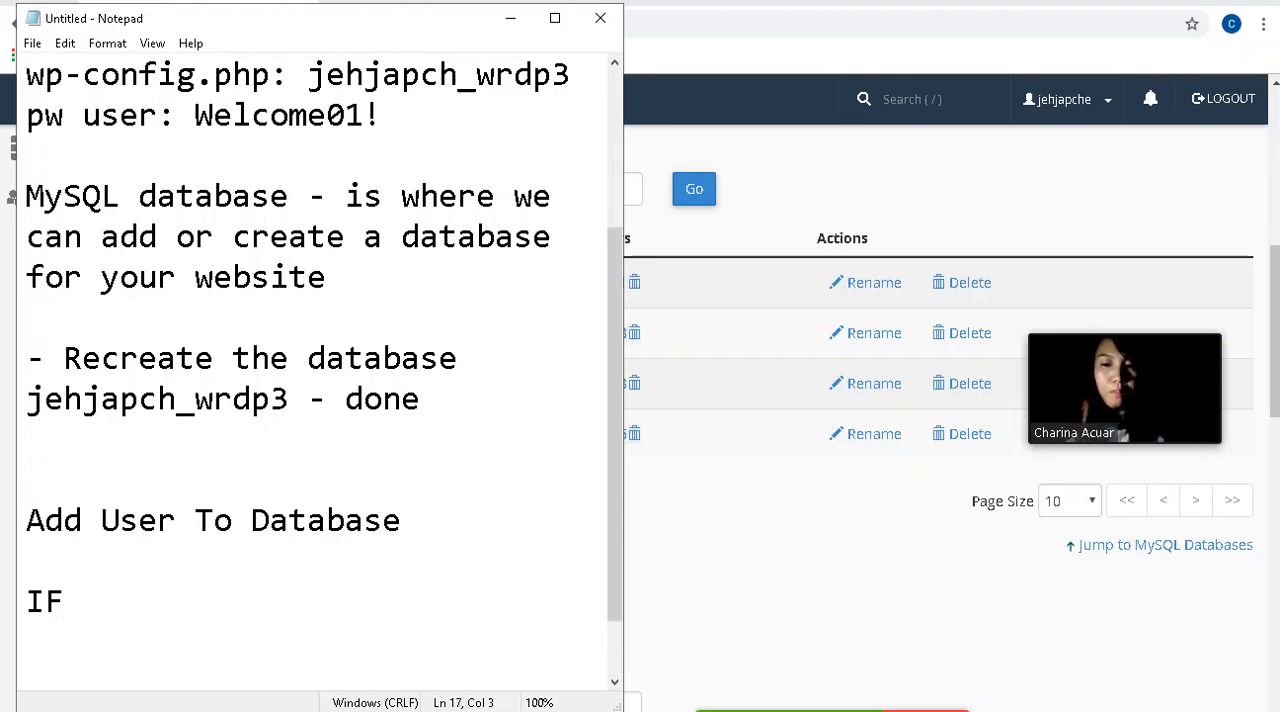
key(BackSpace)
key(BackSpace)
text(FIle upl)
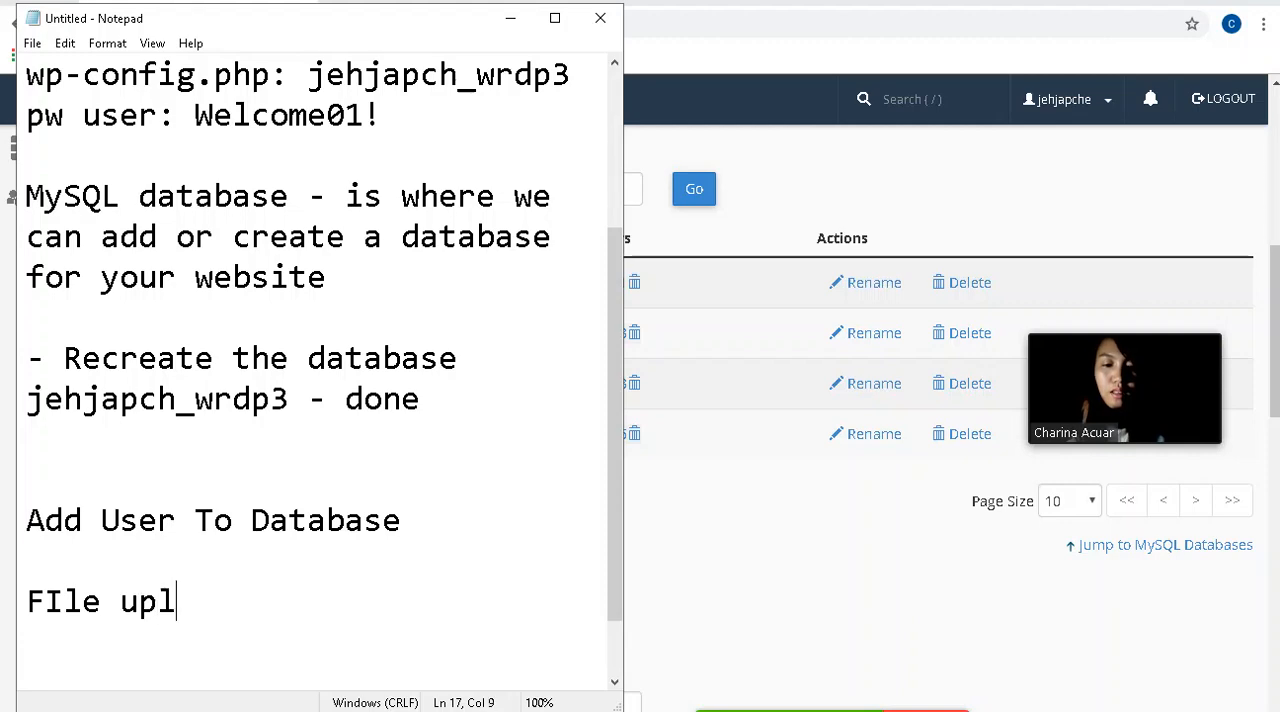
text(oad -)
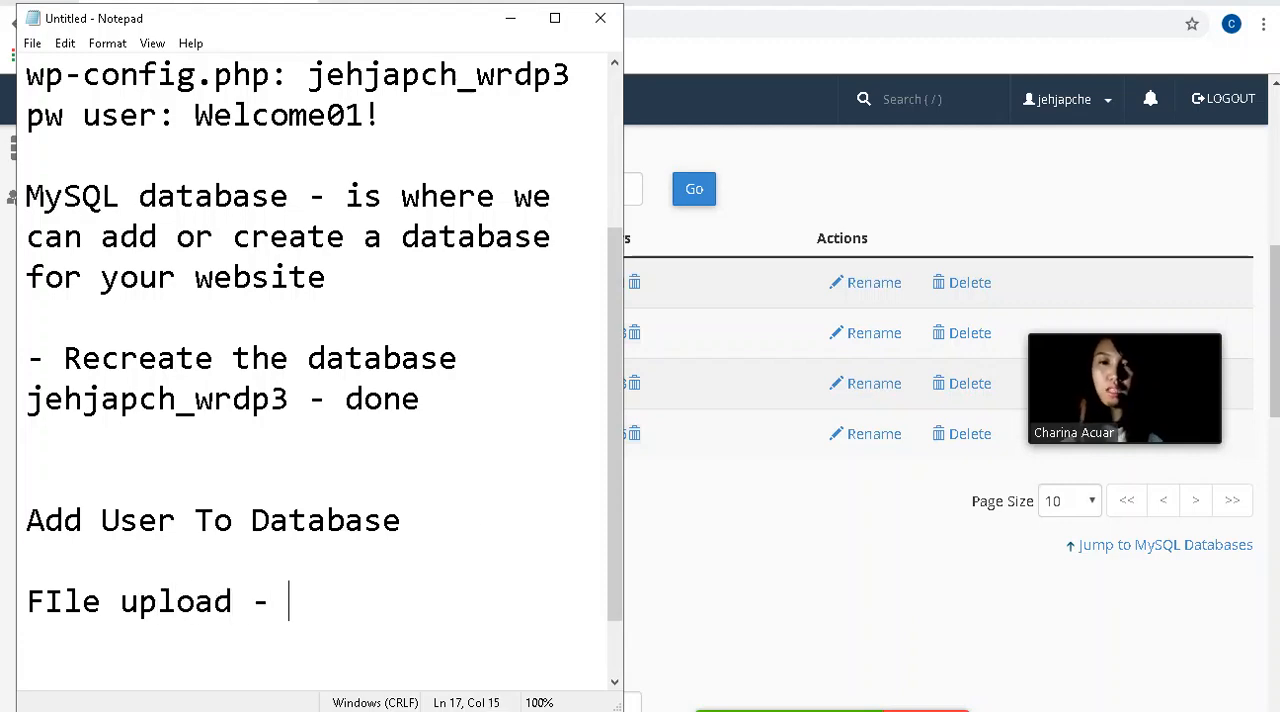
Step: Return to the browser and check the upload of qidb (3).tar and the File Manager listing of public_html/test
click(760, 580)
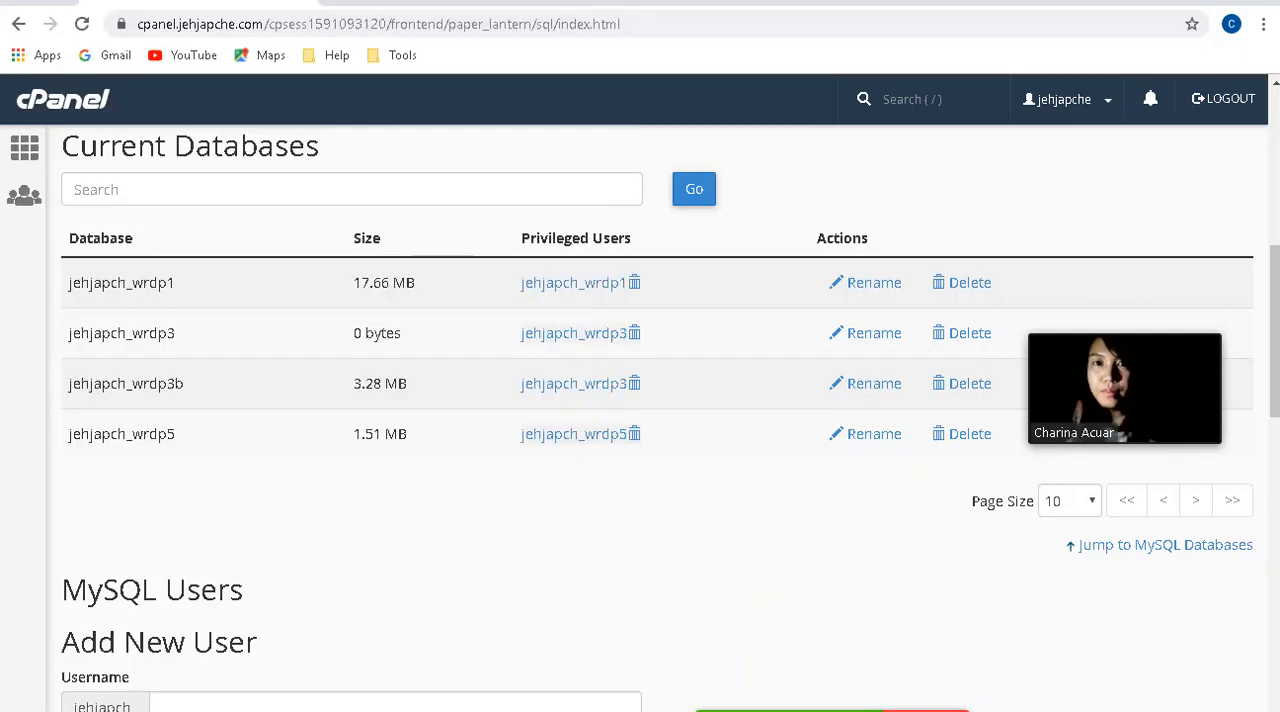
click(620, 8)
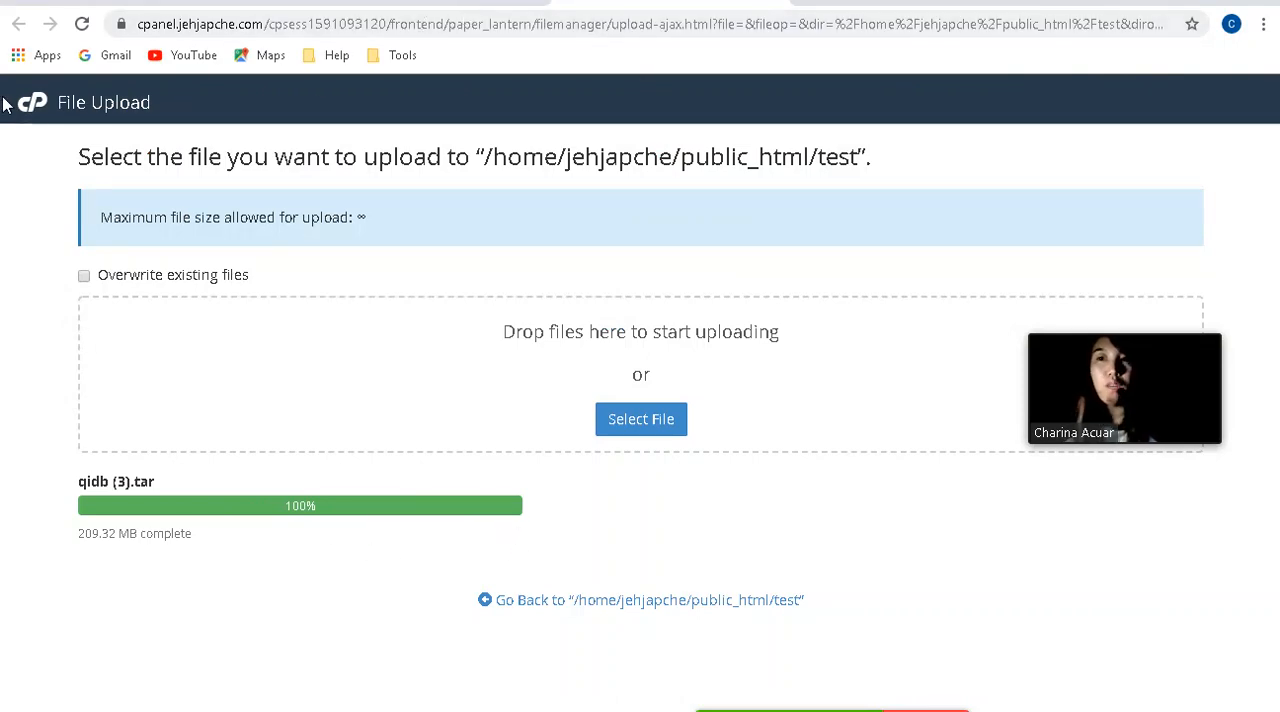
click(441, 4)
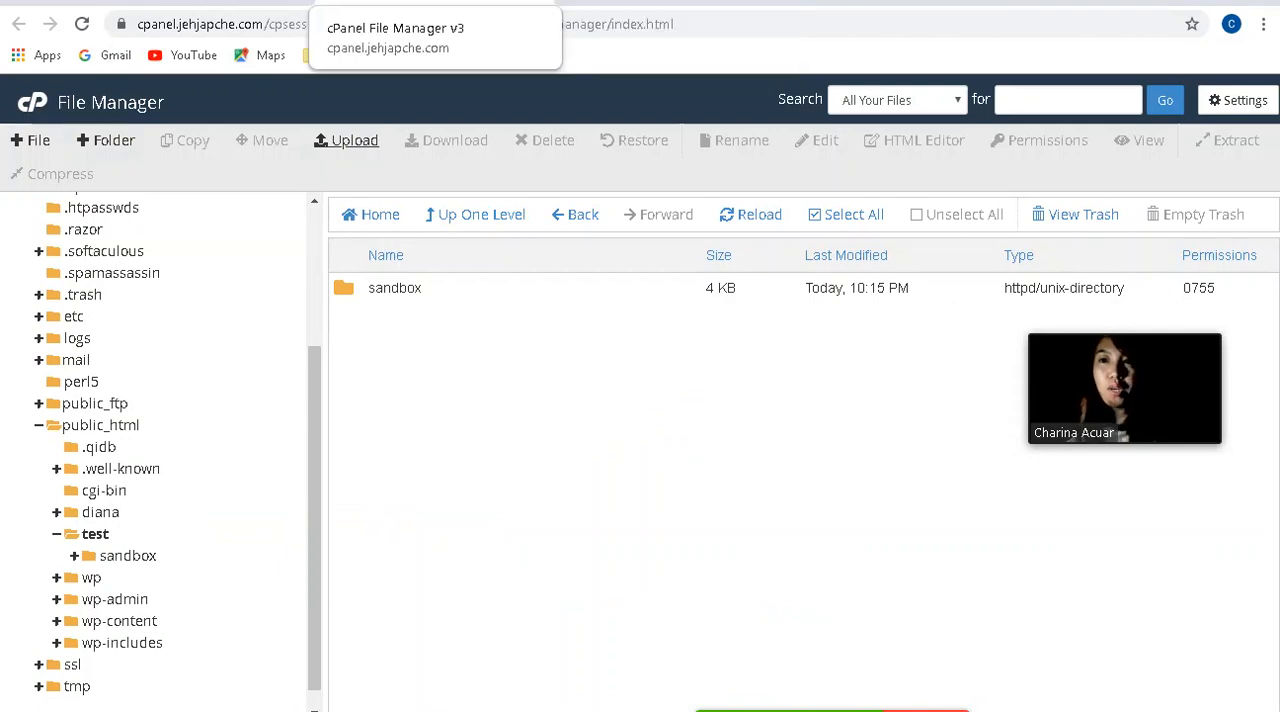
Step: Open a new File Manager from the cPanel home page and browse to the public_html/test folder
click(257, 3)
click(26, 149)
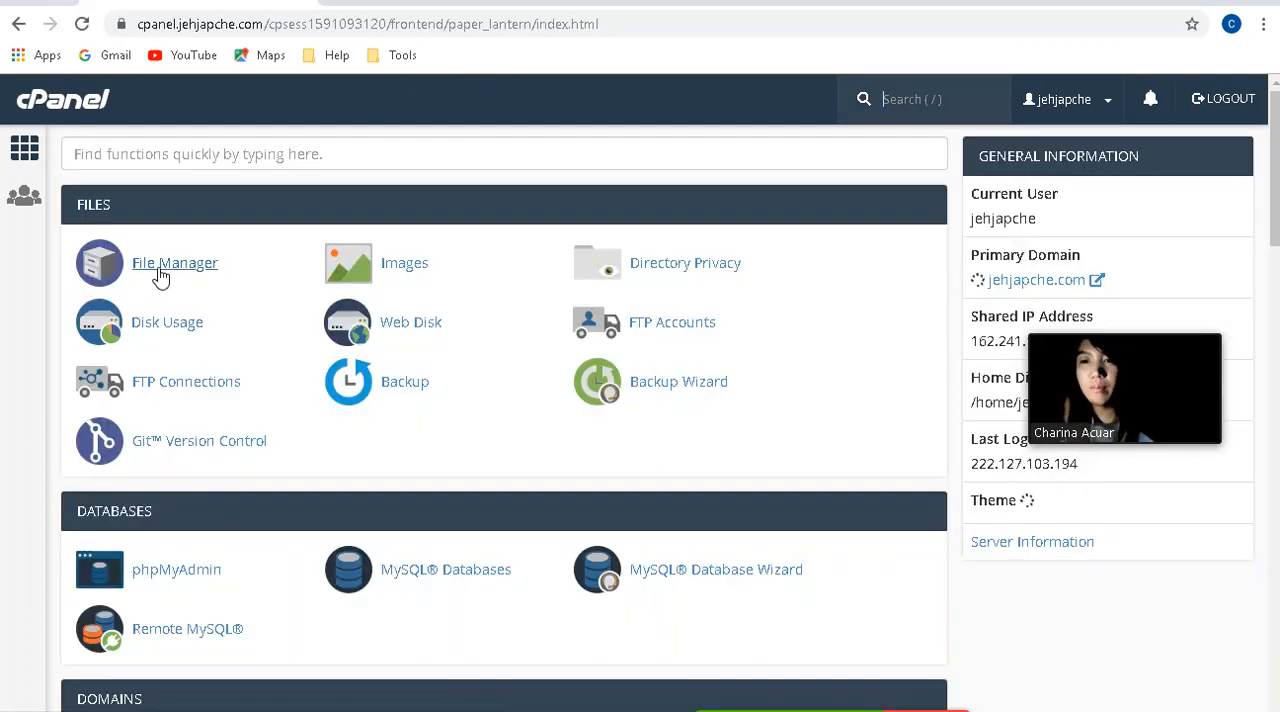
click(158, 270)
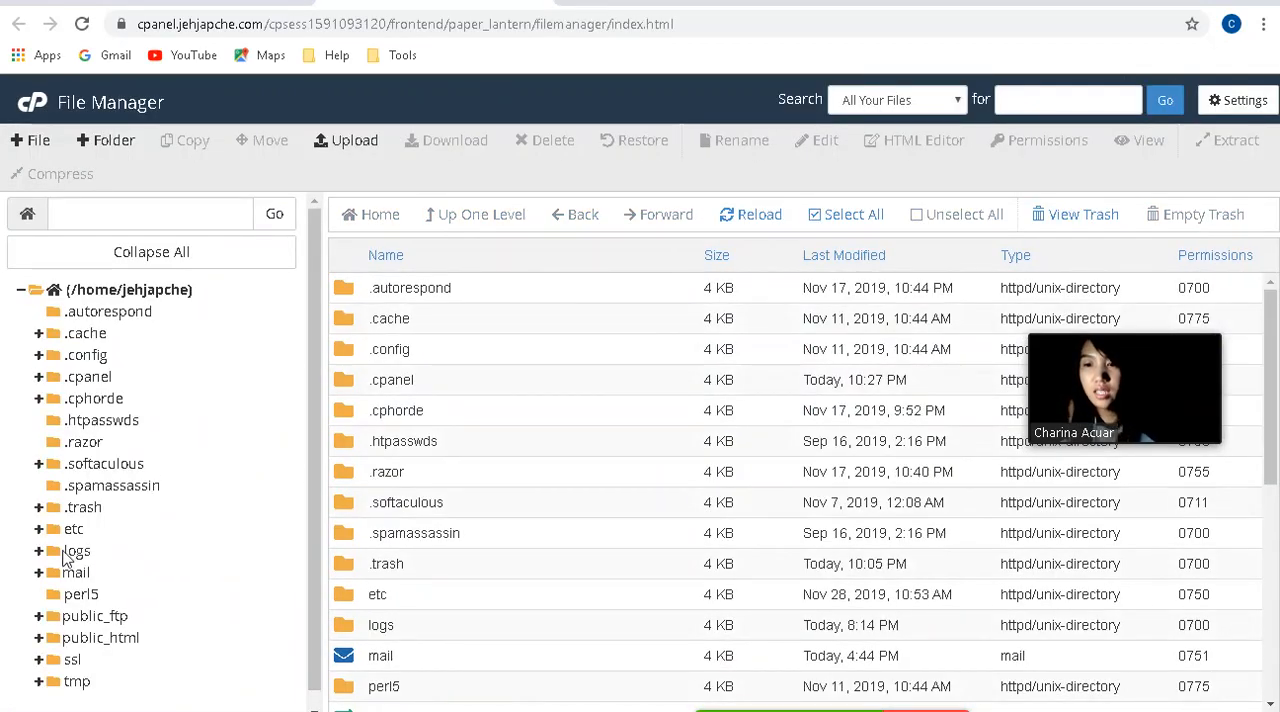
click(88, 638)
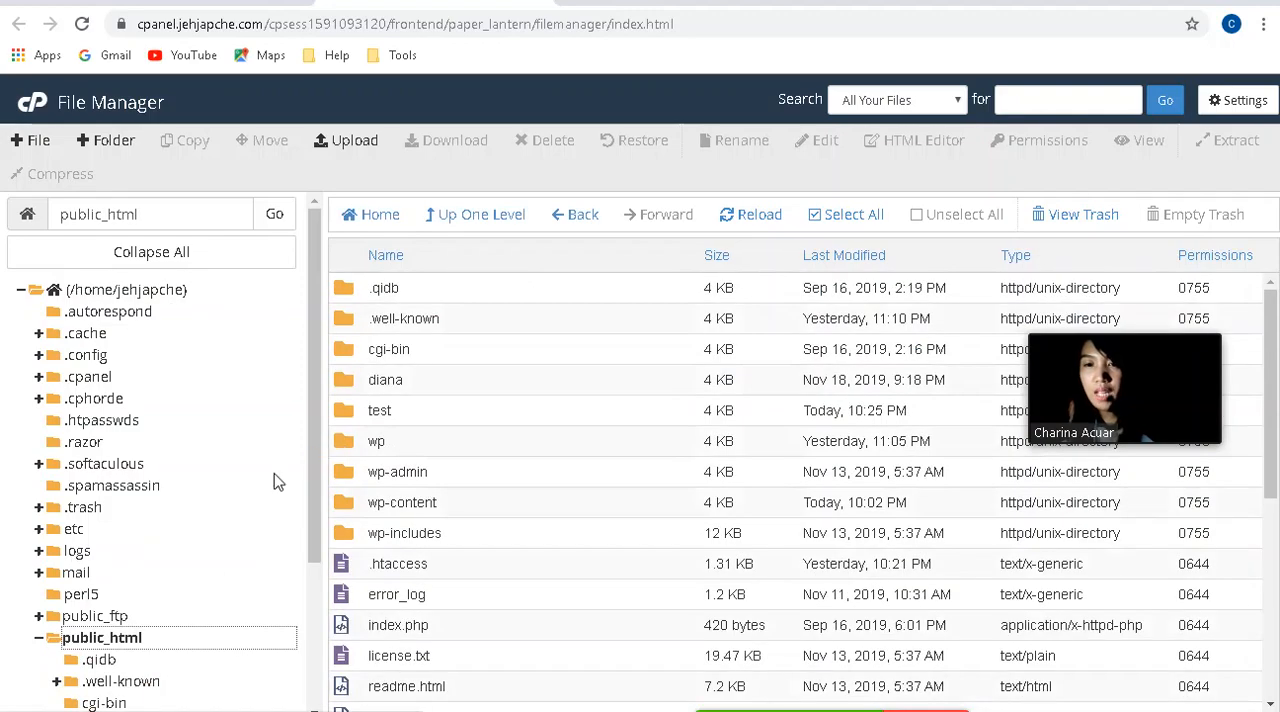
scroll(110, 594, down, 2)
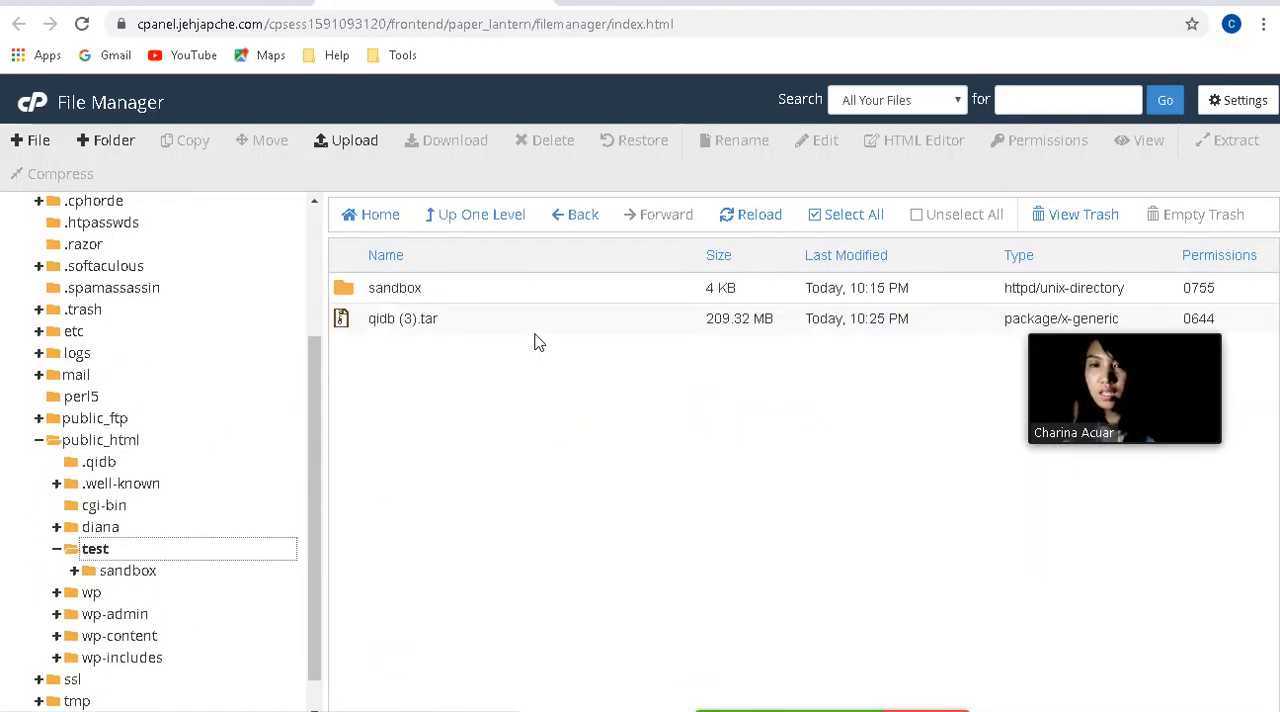
Step: Extract the qidb (3).tar archive into /public_html/test, look through the extraction results and close them
click(463, 326)
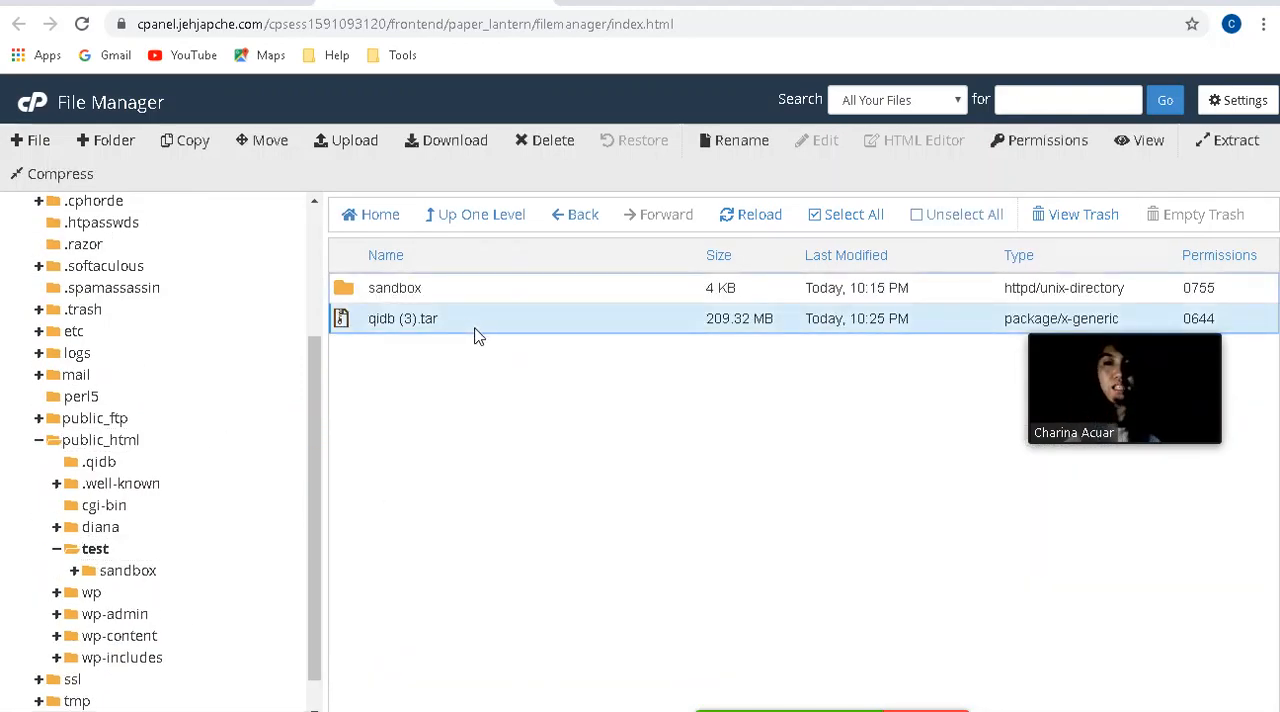
mouse_move(1168, 400)
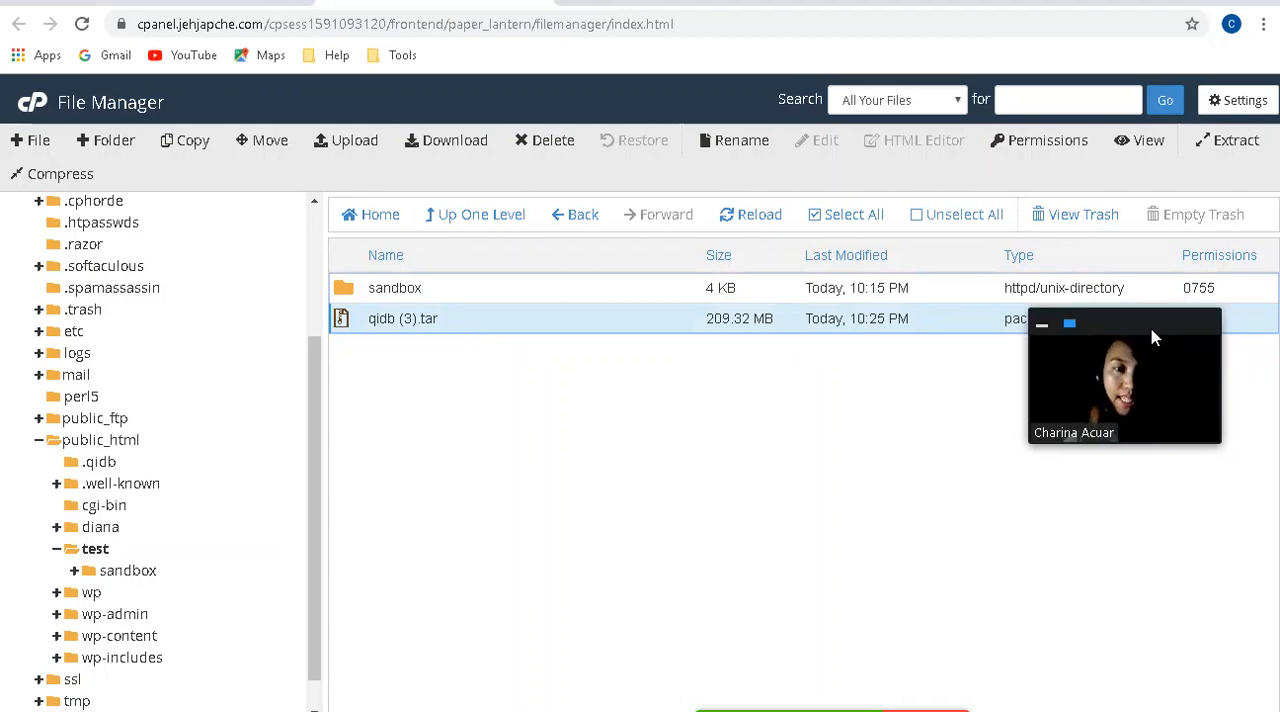
drag(1168, 400, 1215, 468)
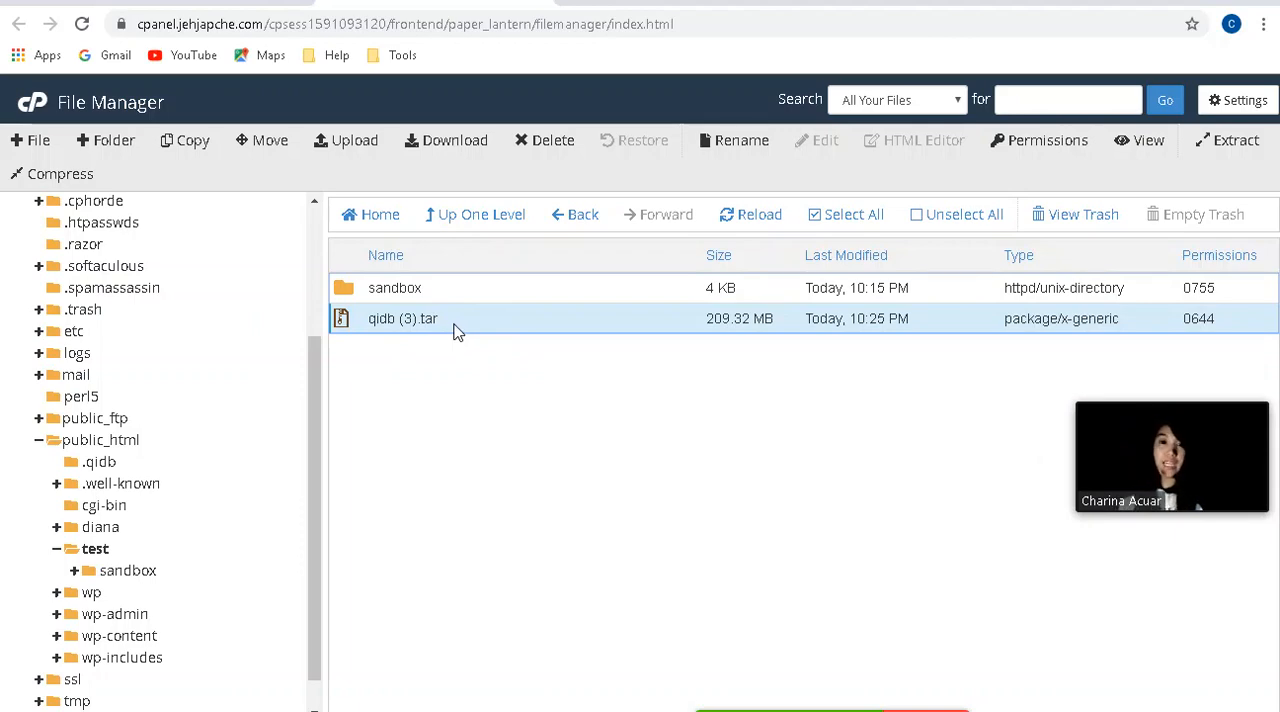
key(alt+Tab)
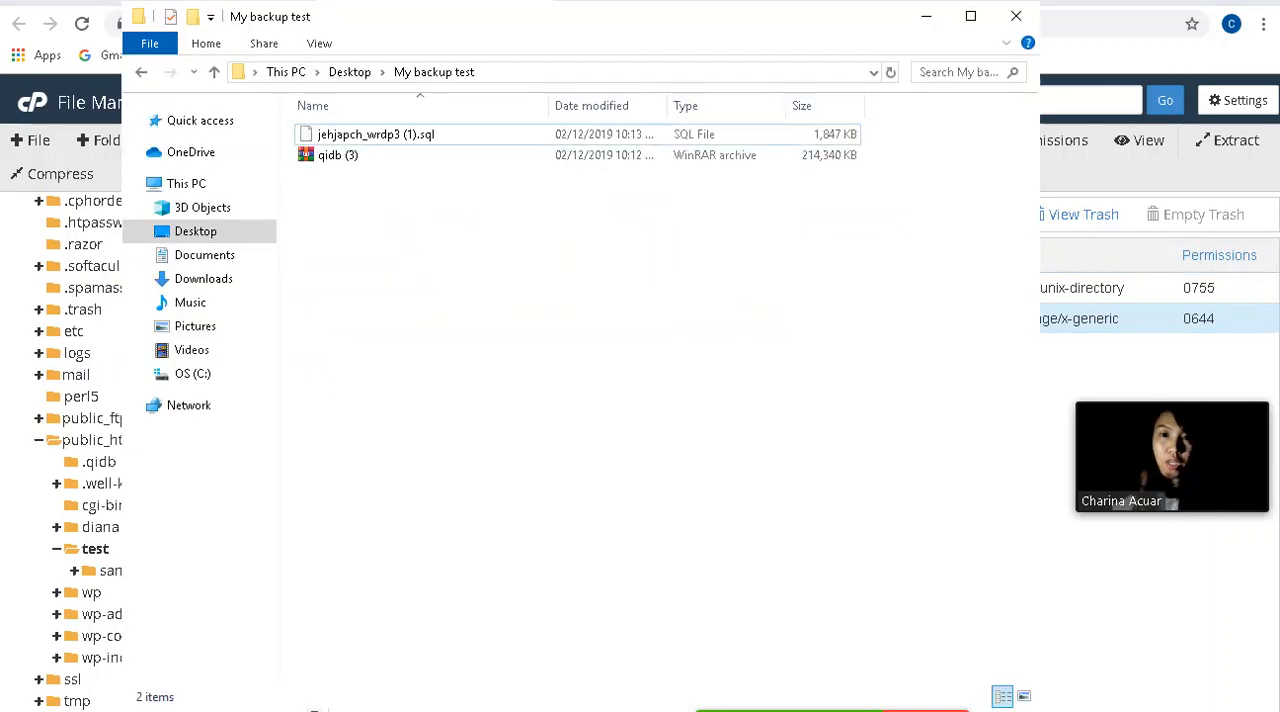
key(alt+Tab)
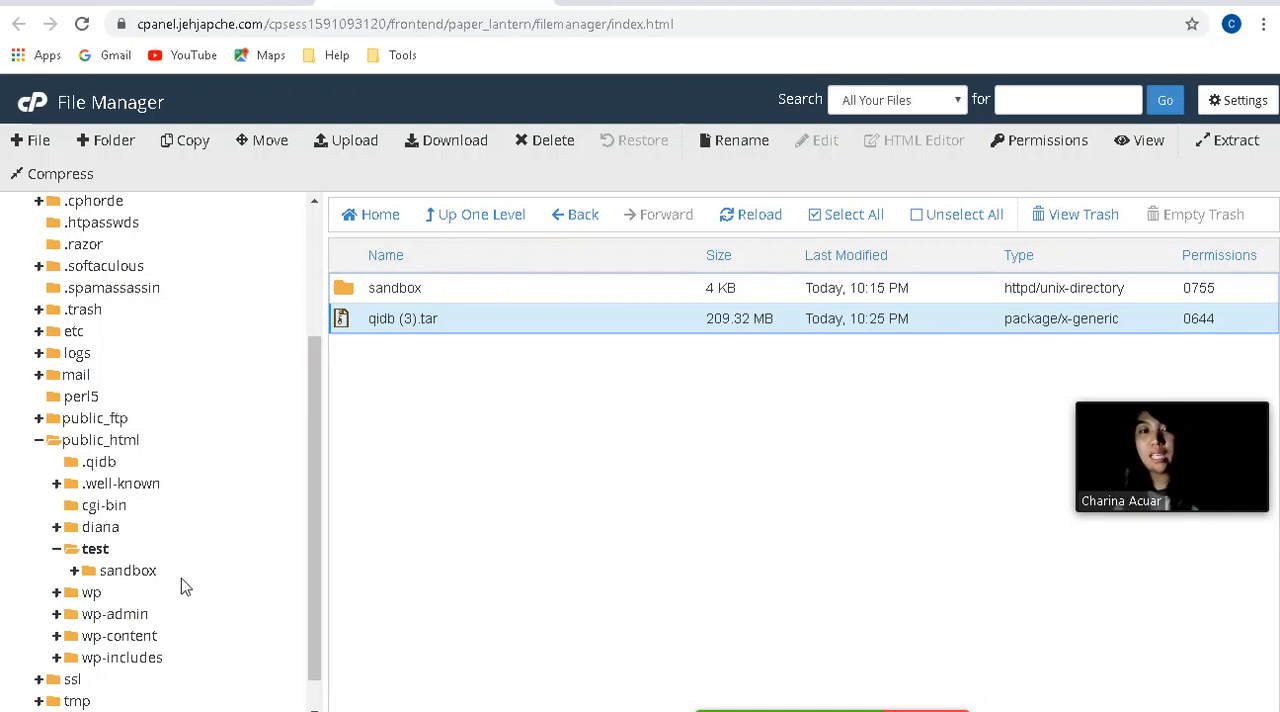
click(1238, 142)
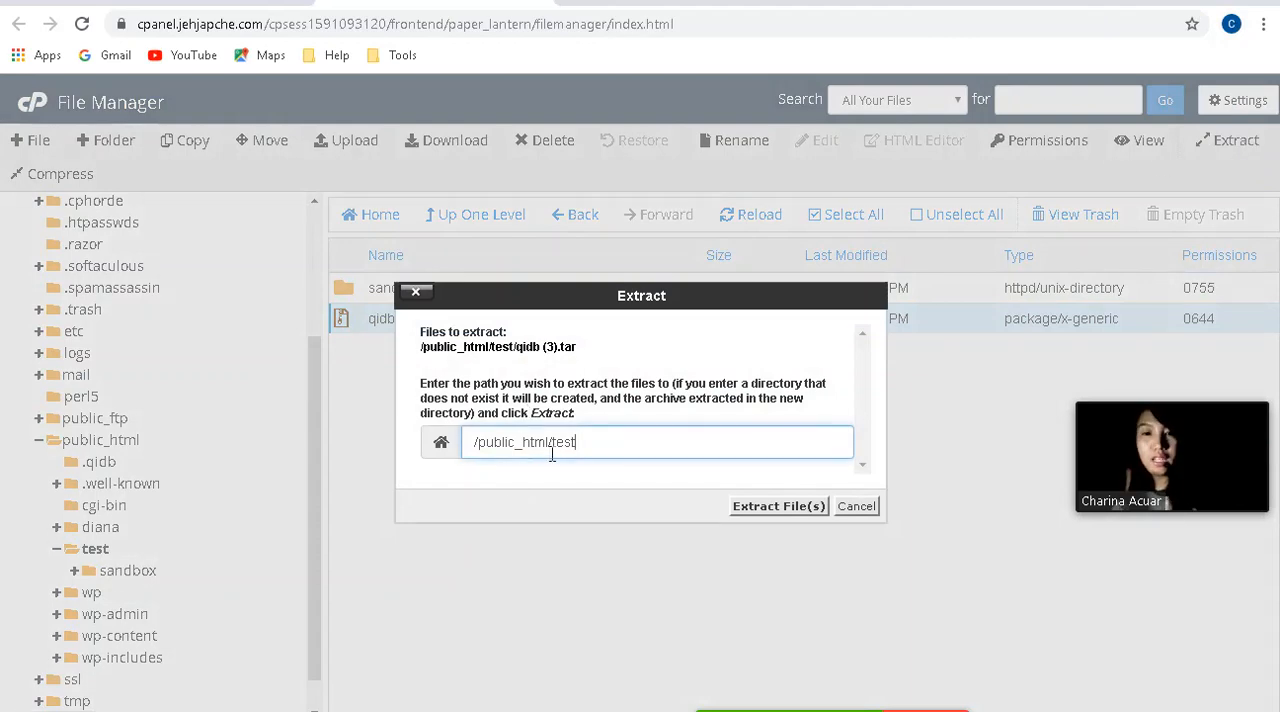
click(762, 506)
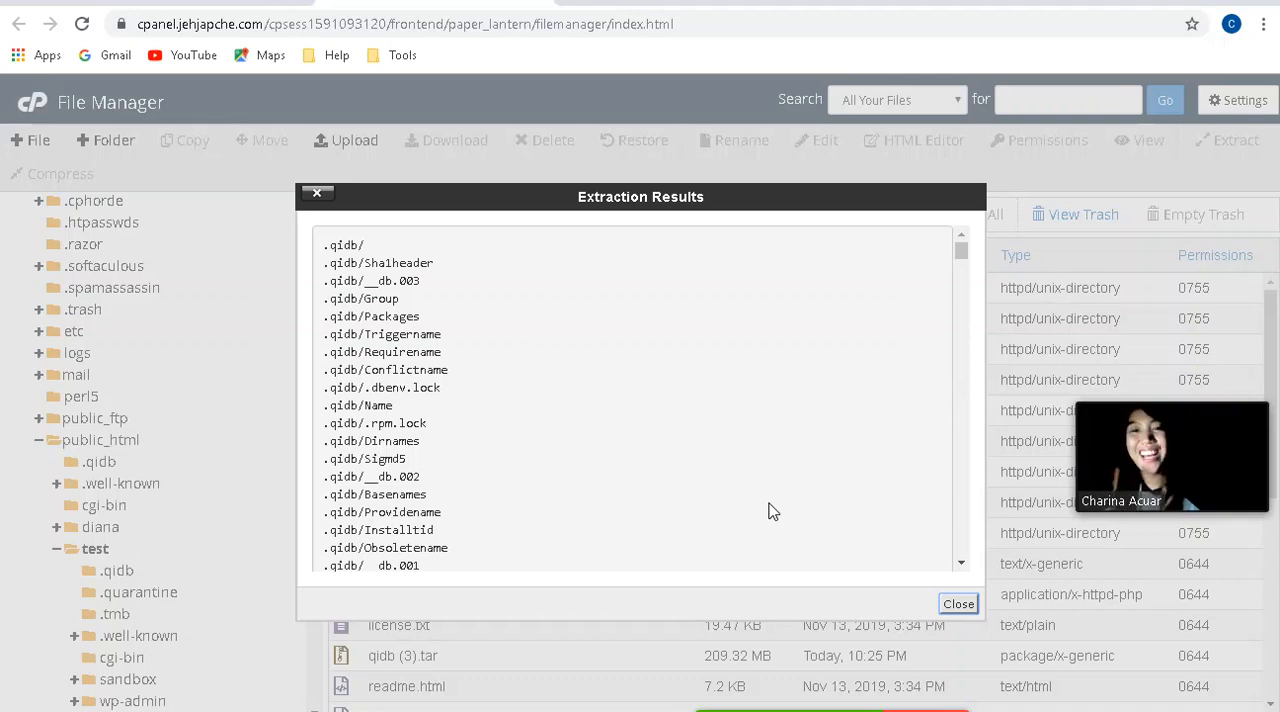
drag(358, 263, 450, 512)
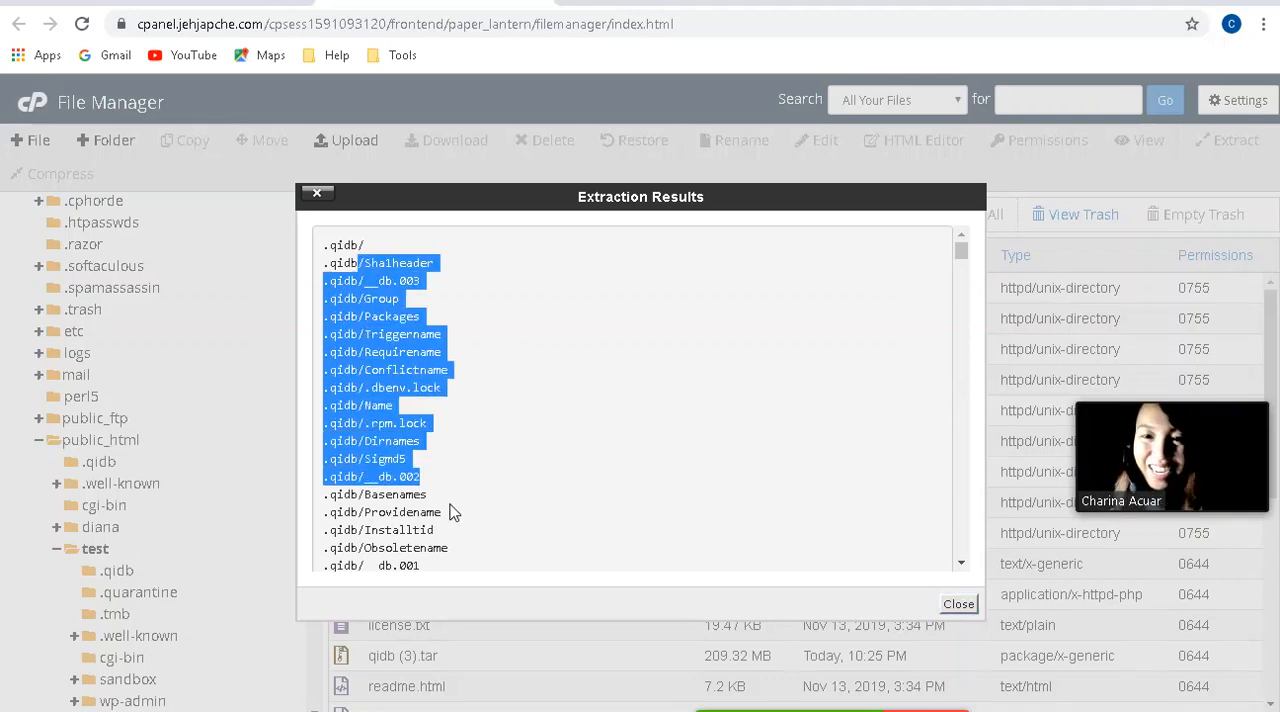
scroll(450, 505, down, 20)
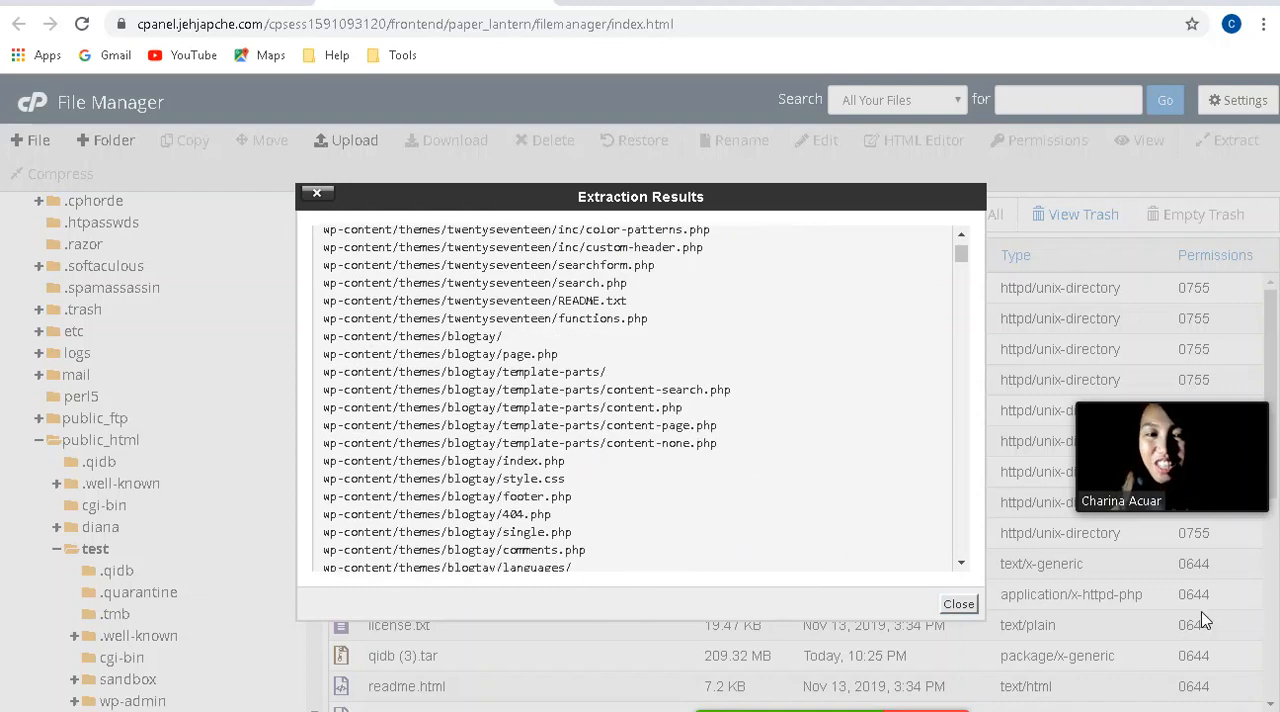
scroll(660, 400, down, 5)
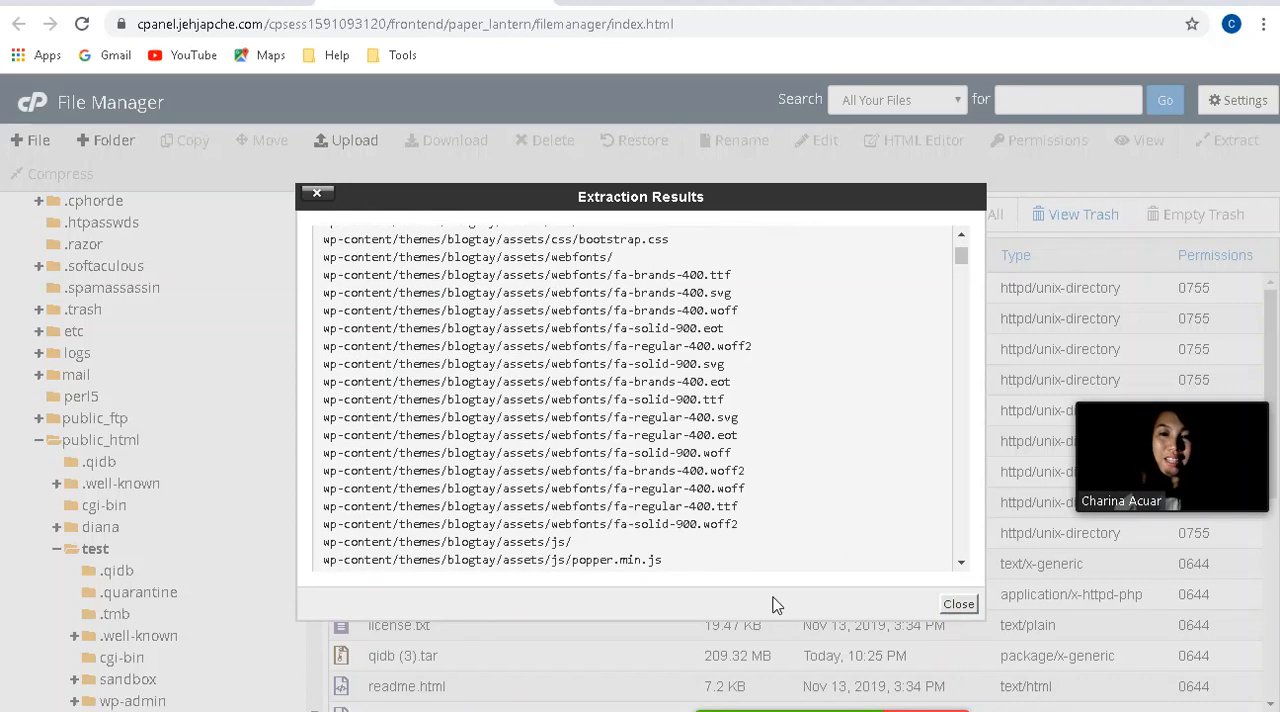
click(958, 604)
Step: Examine the extracted WordPress folders and files in the test folder
scroll(447, 452, down, 5)
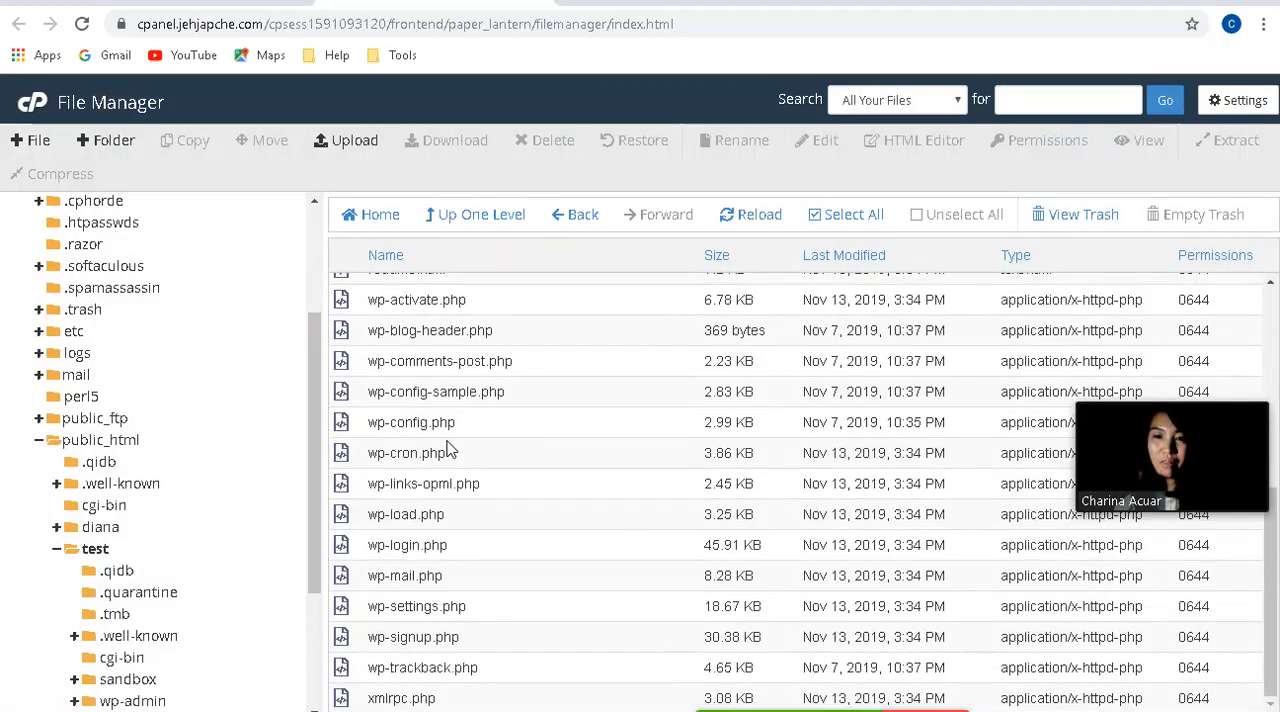
scroll(453, 622, up, 6)
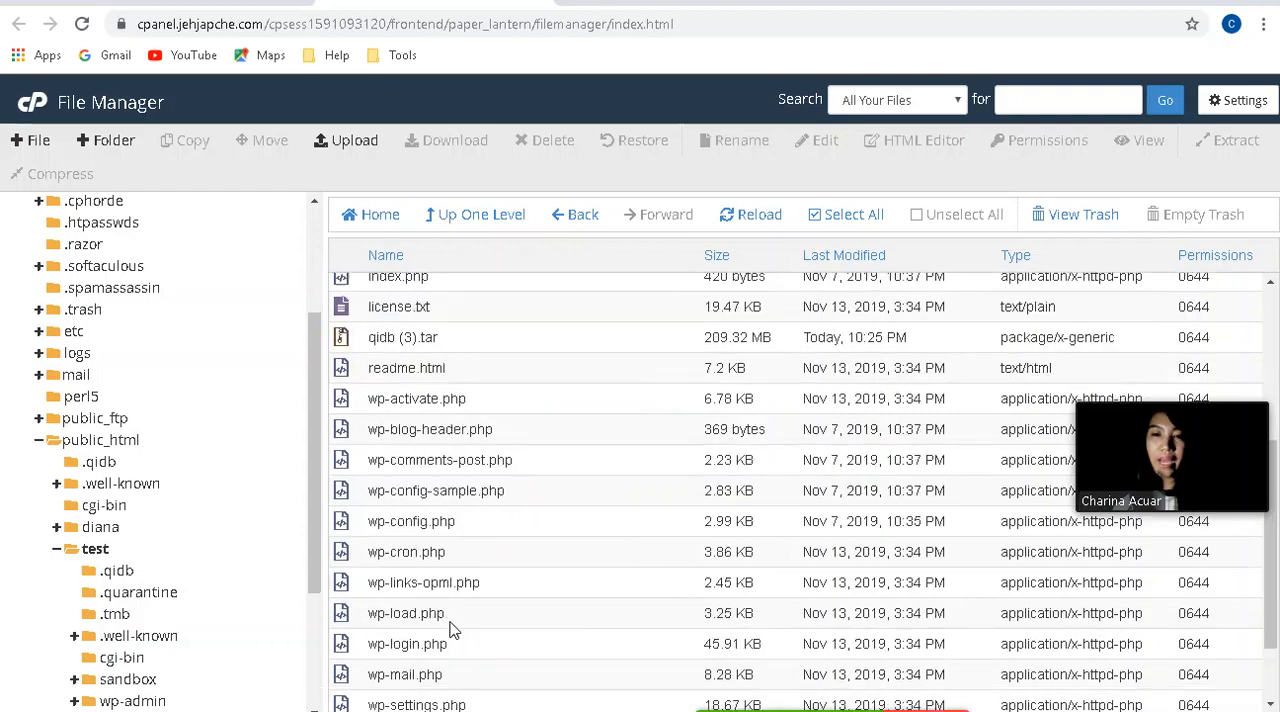
scroll(455, 625, down, 6)
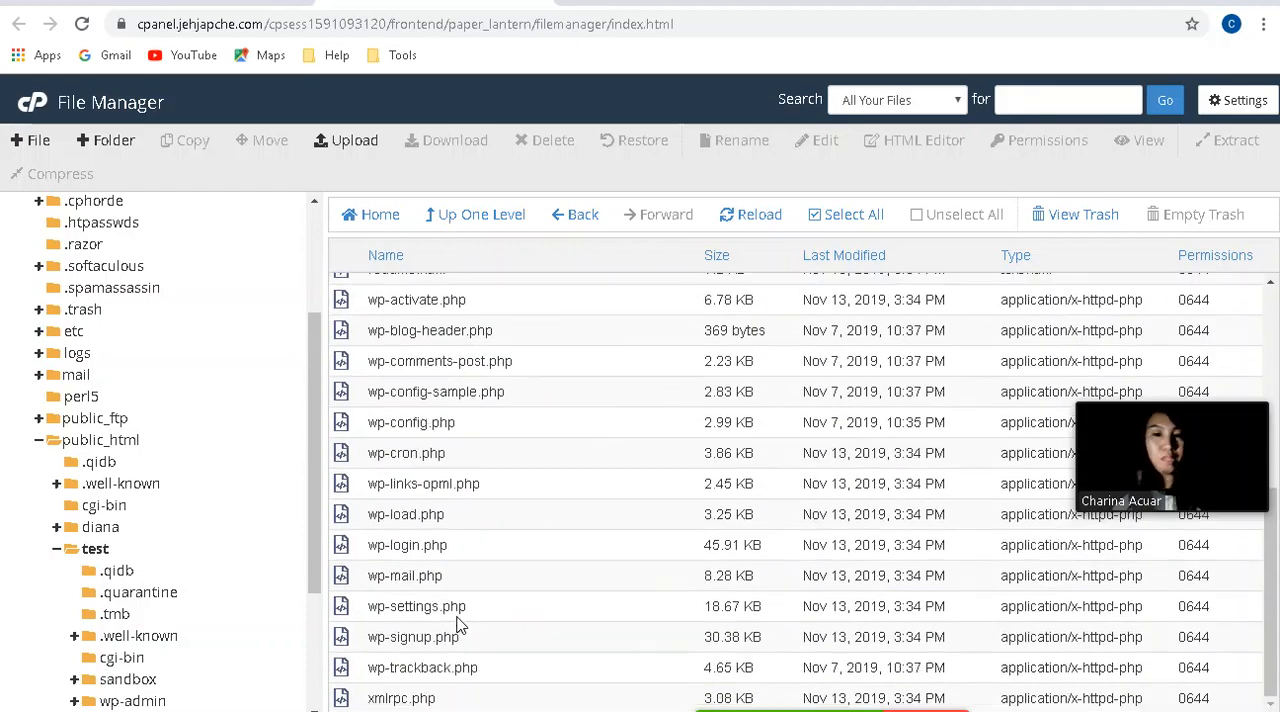
scroll(466, 614, up, 6)
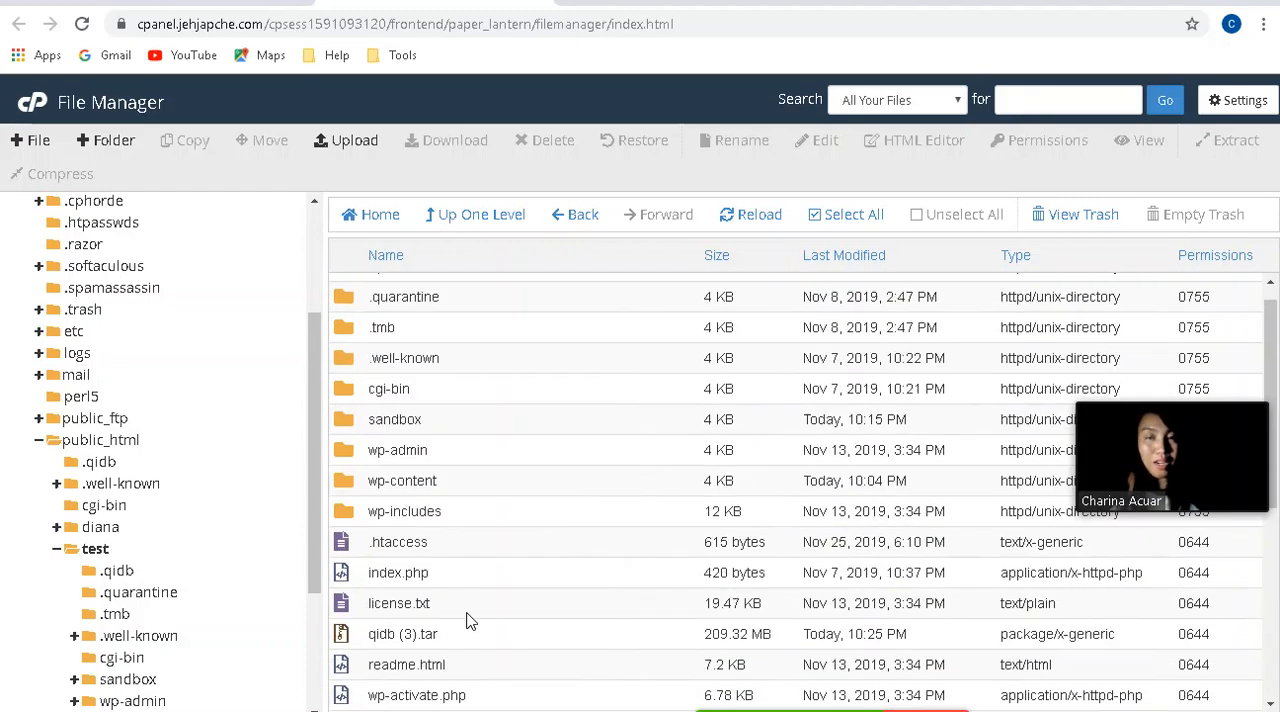
Step: Check the test.jehjapche.com site and continue past its WordPress language selection with English (United States)
click(612, 6)
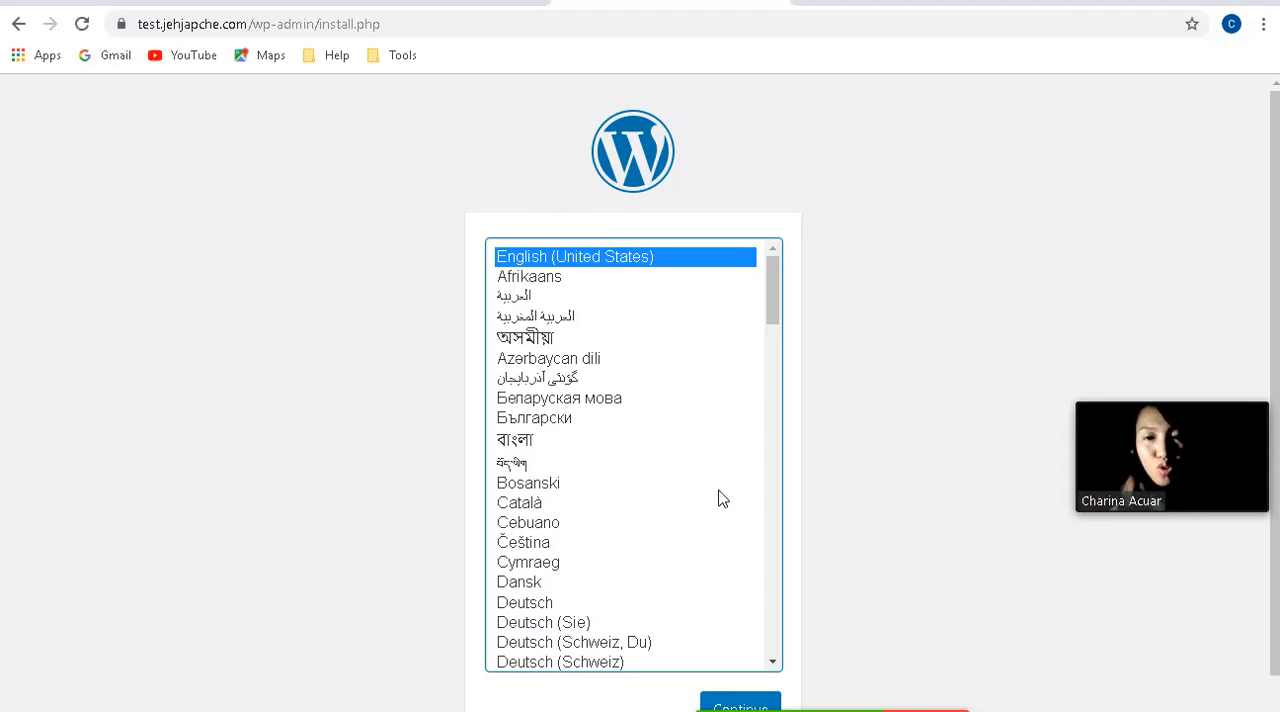
scroll(720, 497, down, 2)
scroll(720, 497, up, 2)
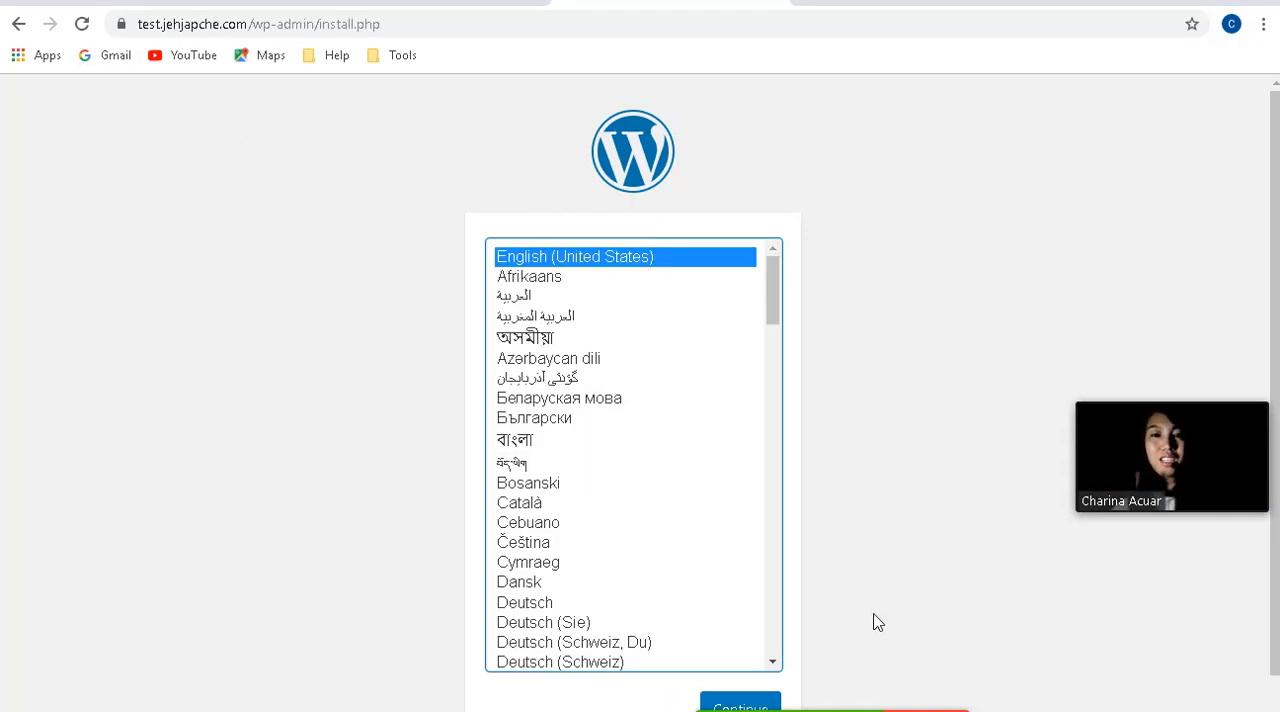
click(272, 354)
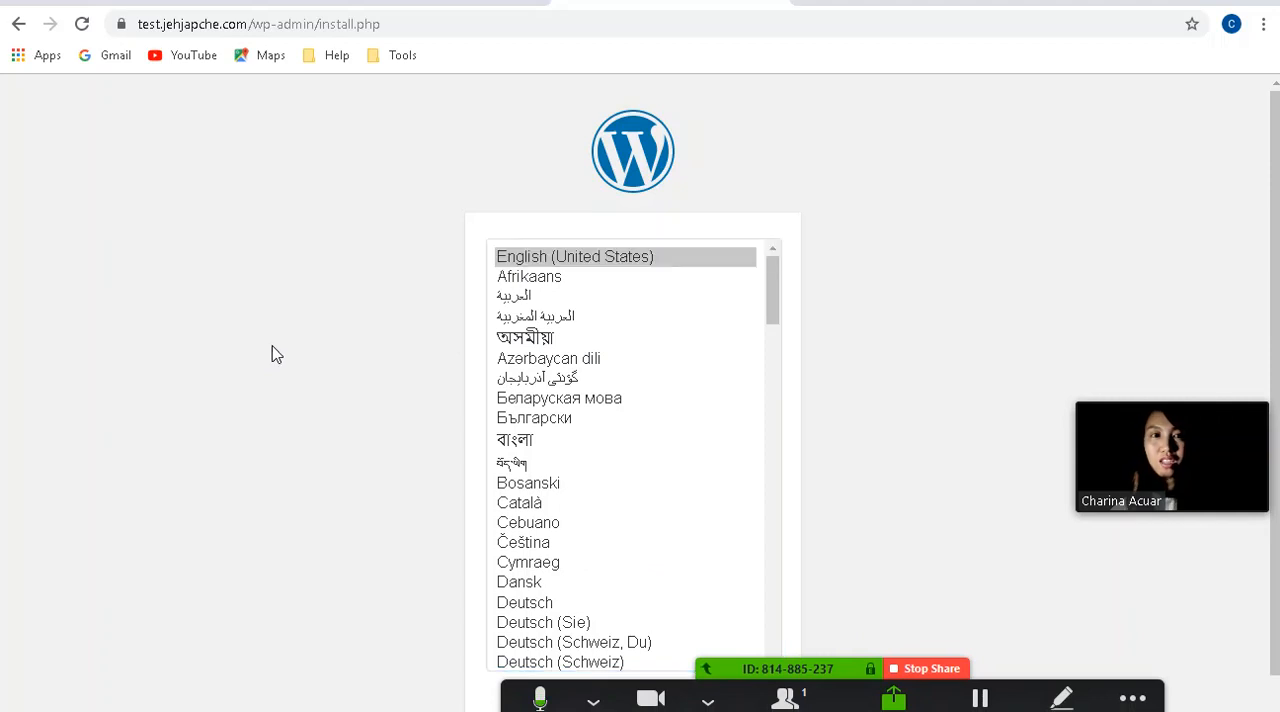
scroll(275, 352, down, 1)
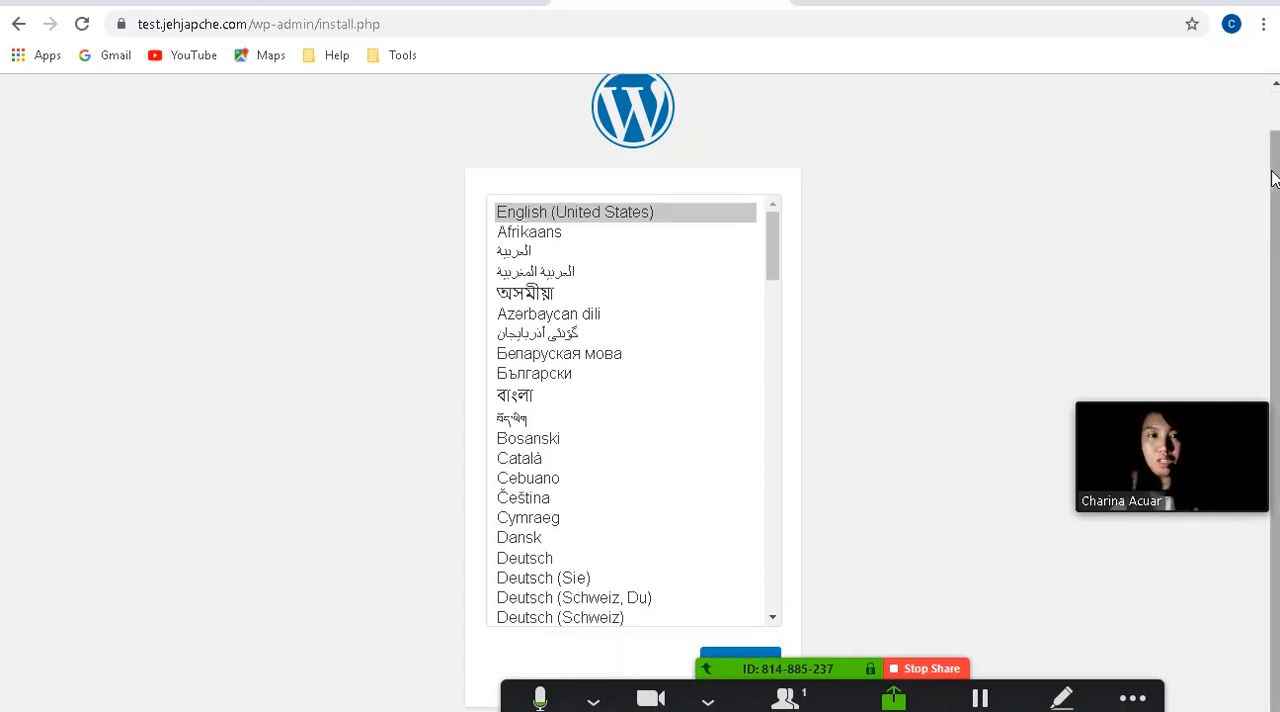
click(733, 660)
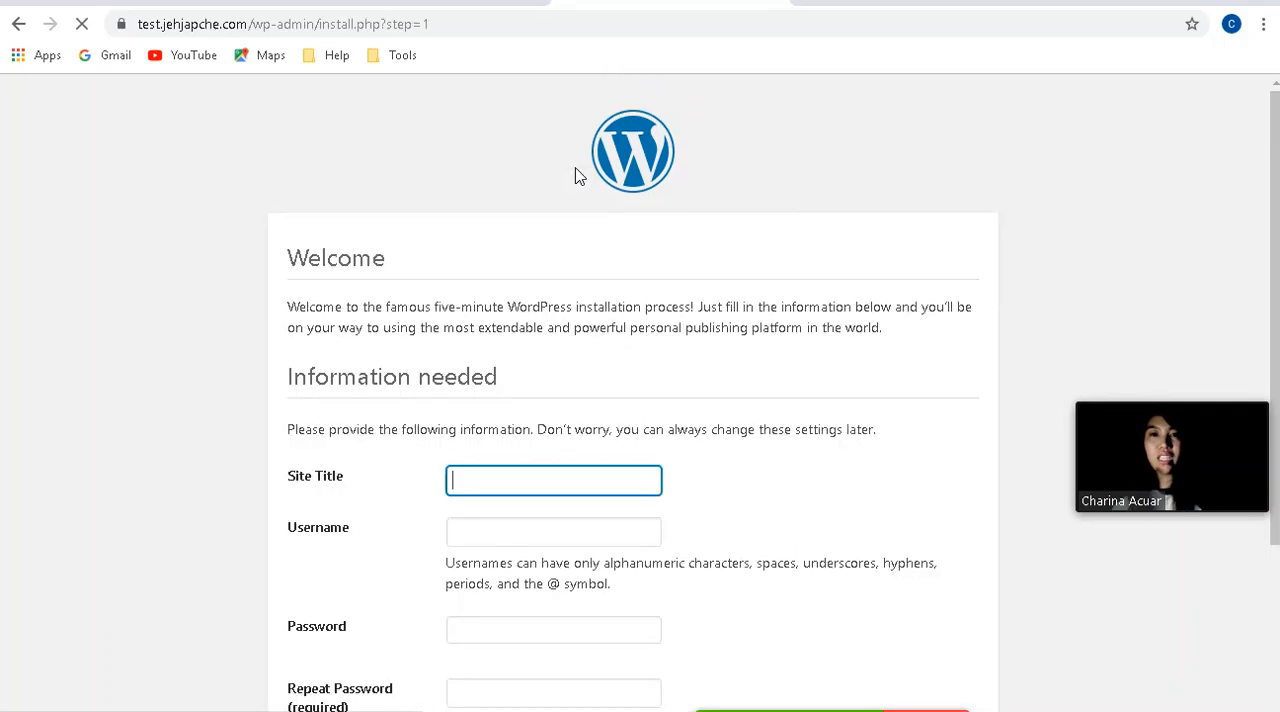
Step: Examine the fields of the WordPress installation form on the test site and return to the File Manager
scroll(586, 448, down, 3)
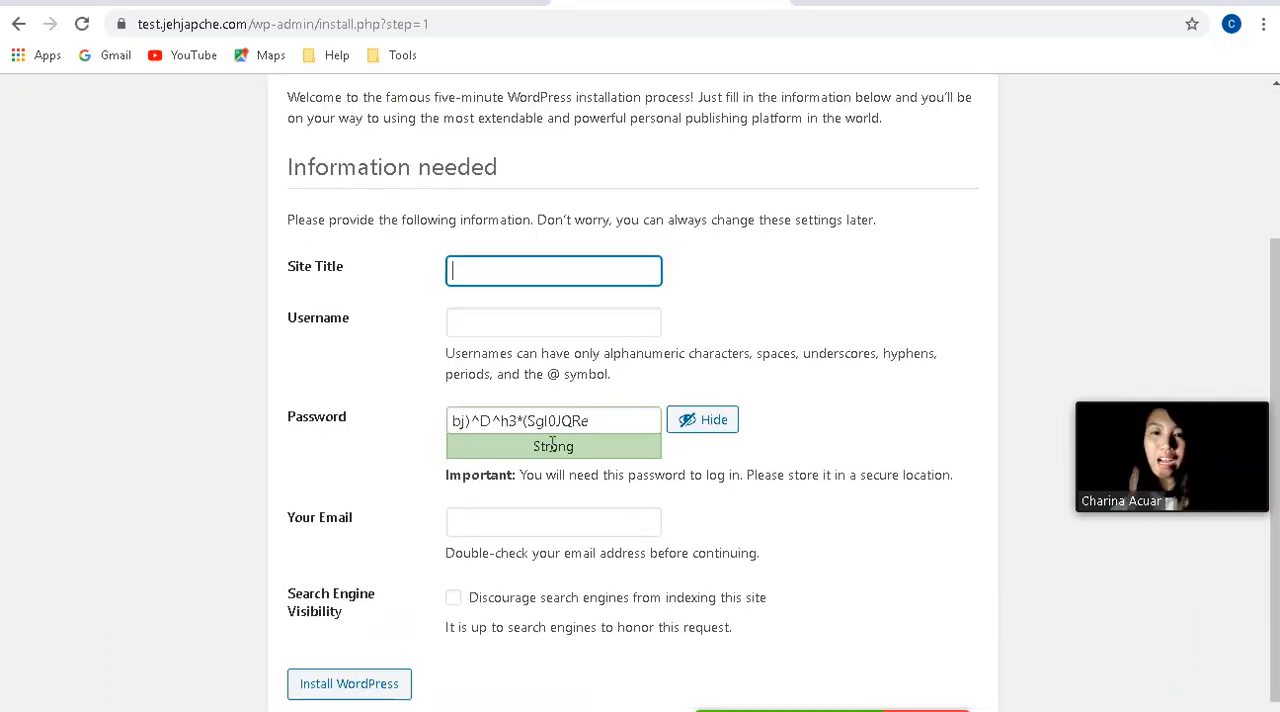
scroll(405, 390, up, 3)
drag(266, 194, 834, 417)
scroll(834, 430, down, 2)
click(831, 616)
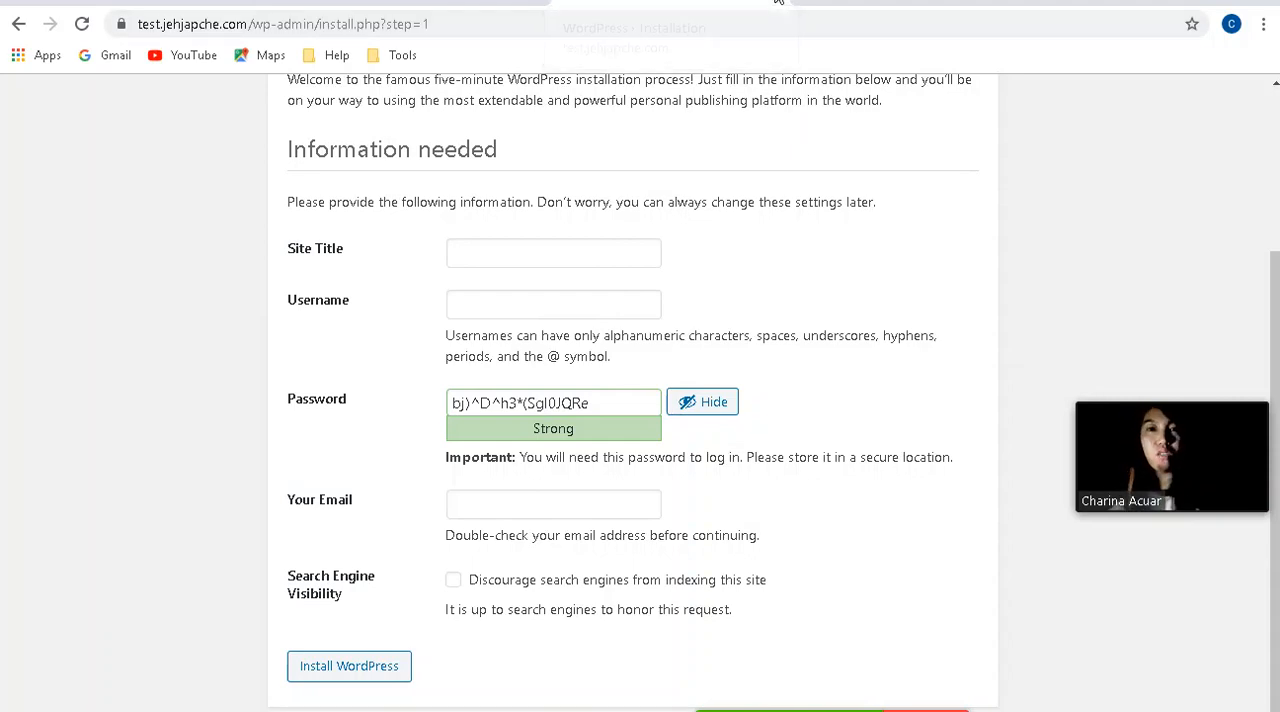
click(779, 3)
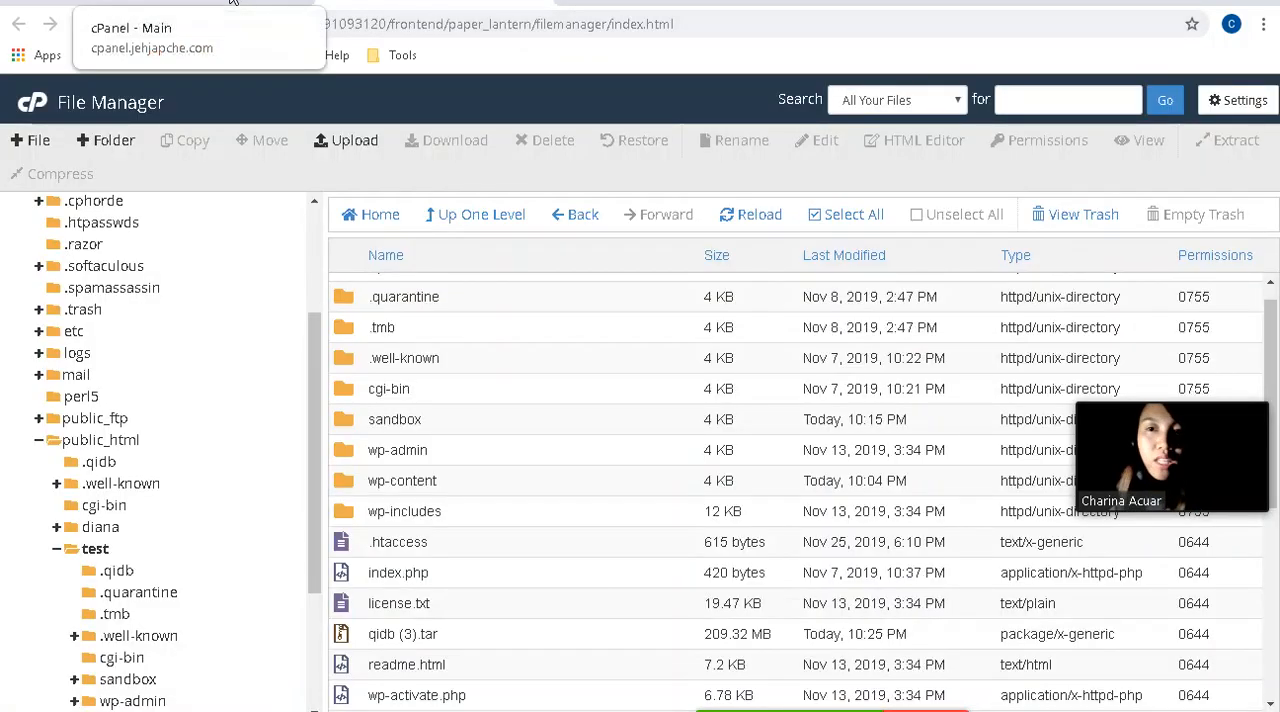
Step: Look through the files of the test folder once more and open phpMyAdmin from the cPanel home page
click(224, 6)
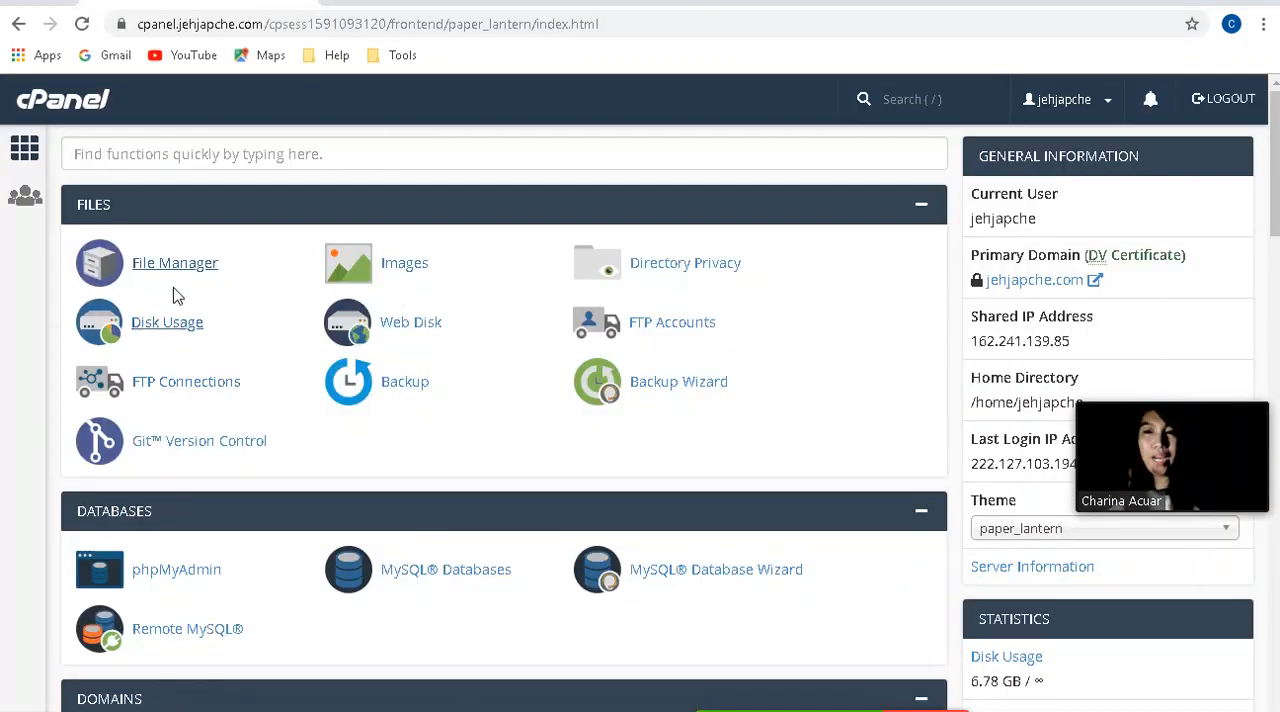
click(390, 8)
scroll(477, 409, down, 4)
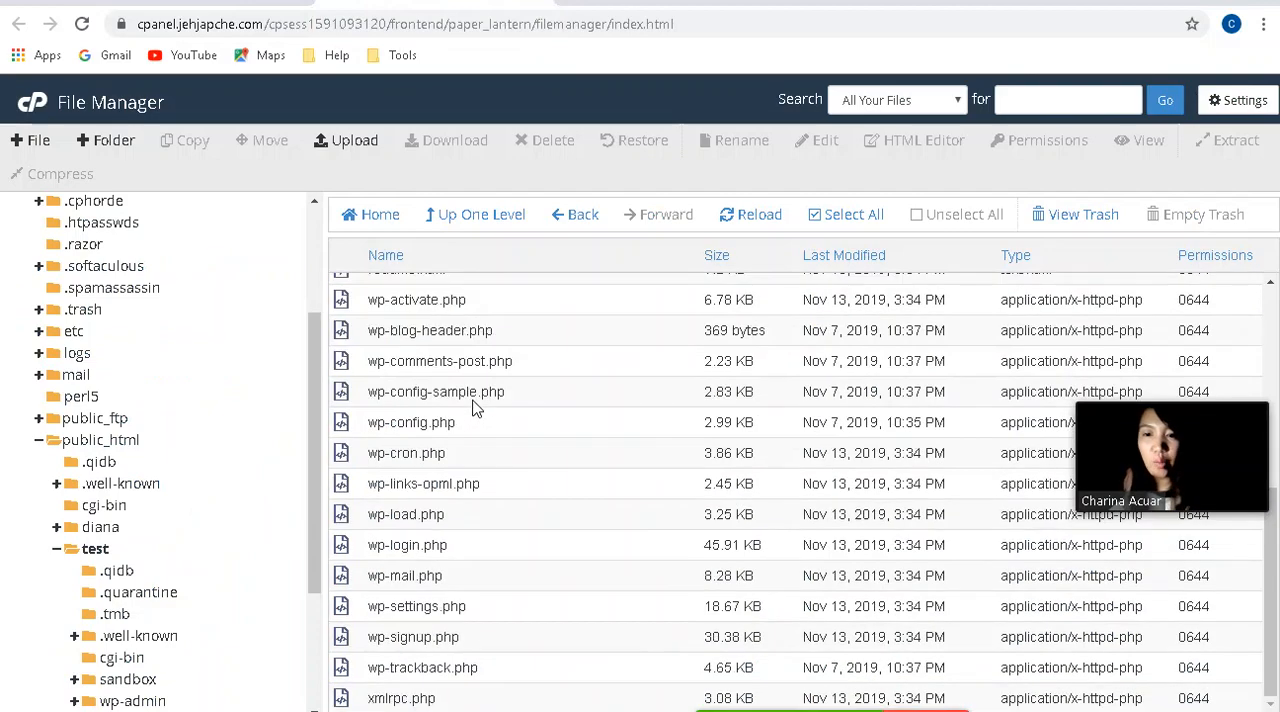
scroll(480, 543, up, 5)
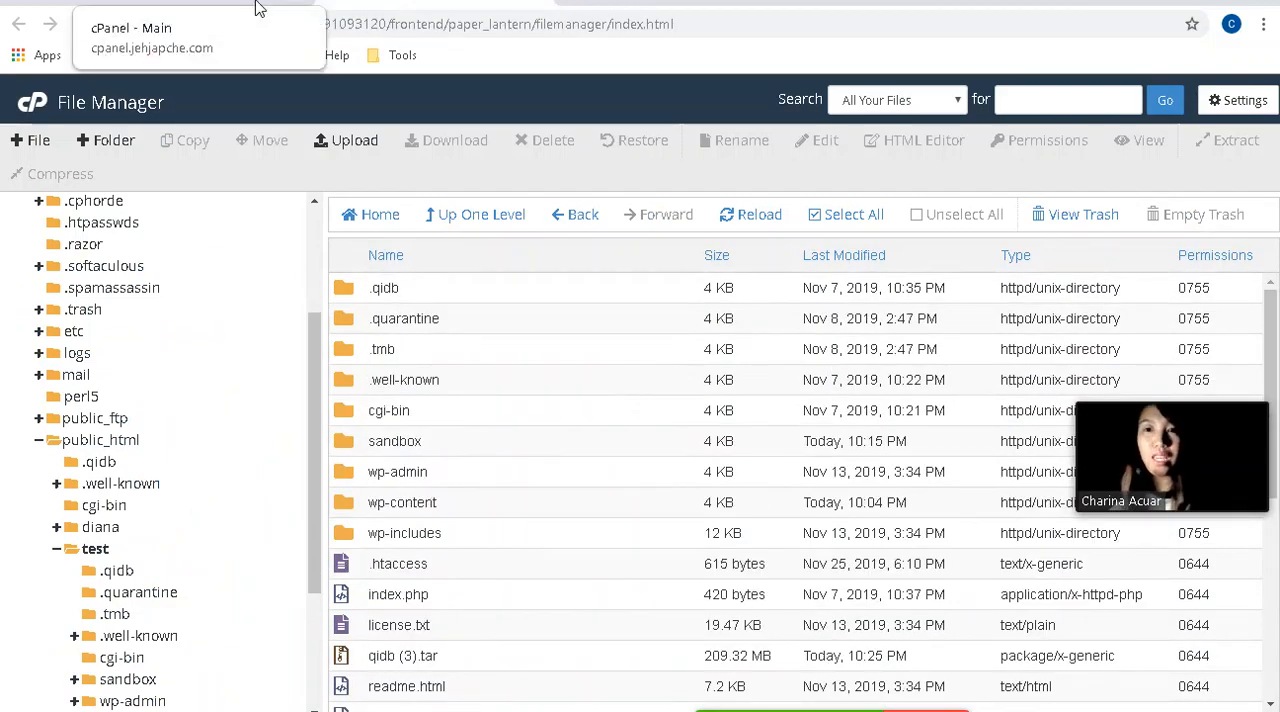
click(255, 5)
scroll(305, 390, down, 2)
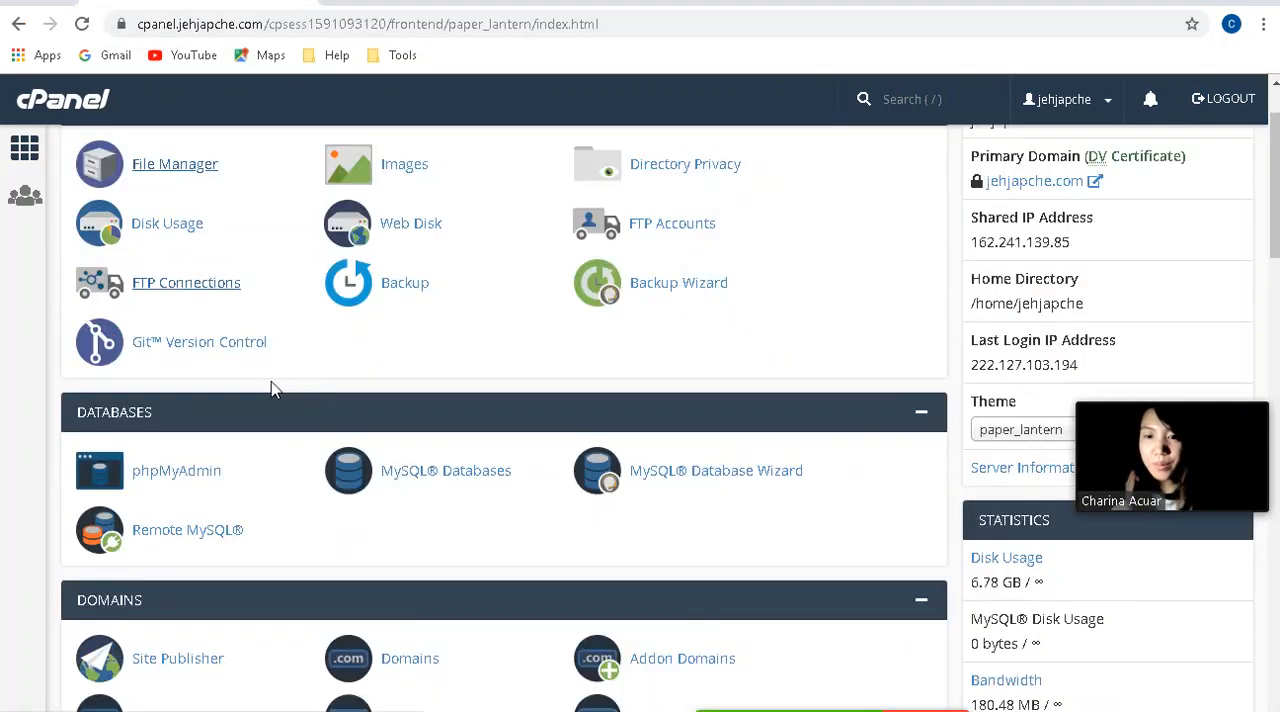
click(192, 477)
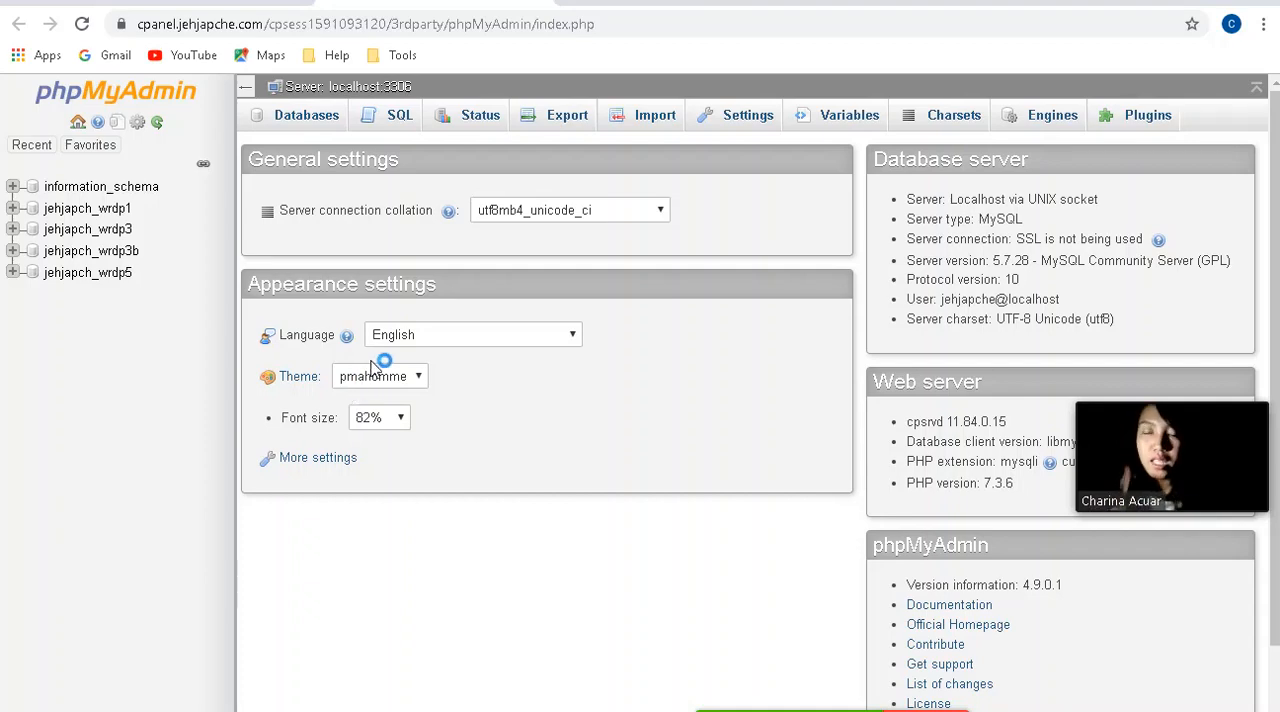
Step: Check the database name in the Notepad notes and open the jehjapch_wrdp3 database in phpMyAdmin to see whether it holds tables
click(210, 710)
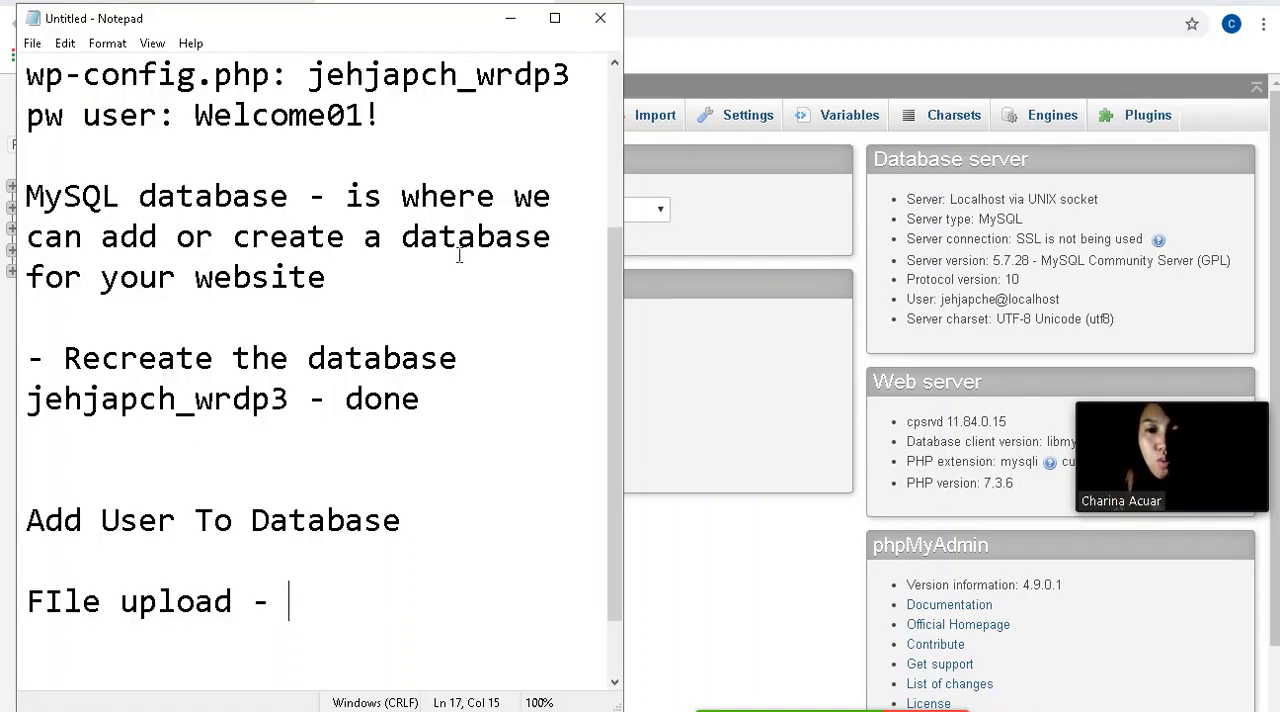
drag(307, 75, 590, 88)
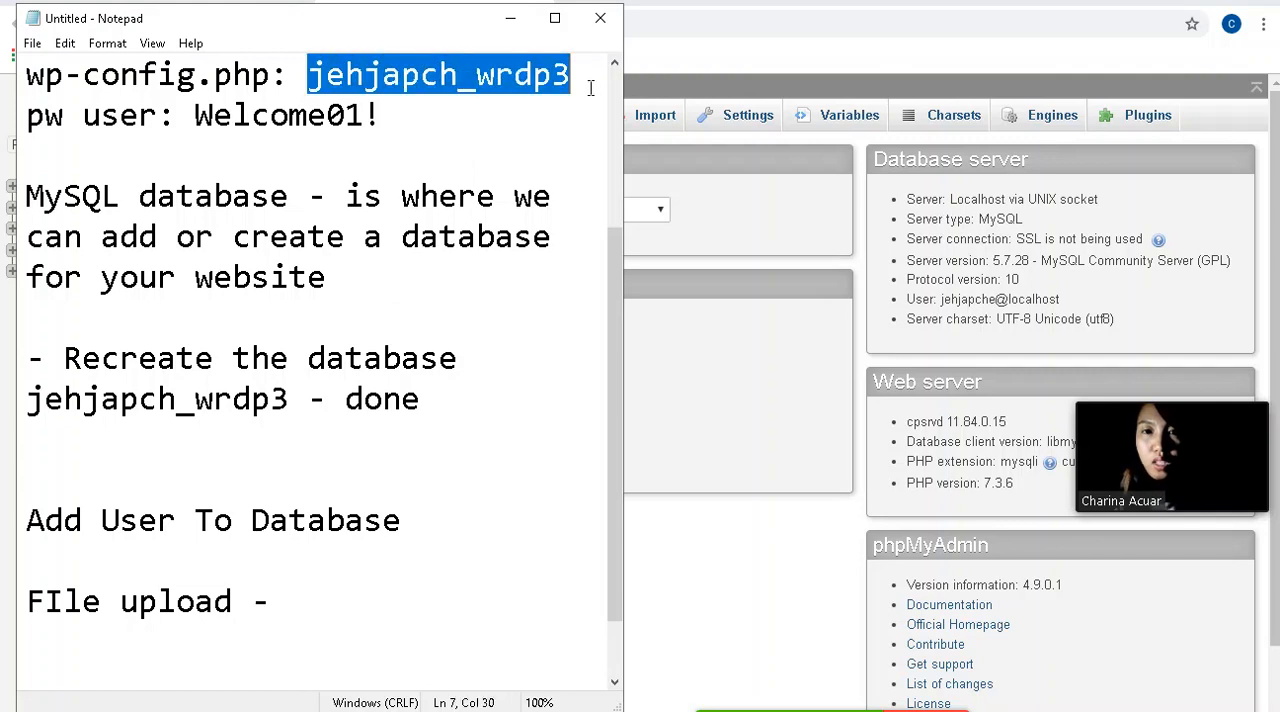
click(509, 25)
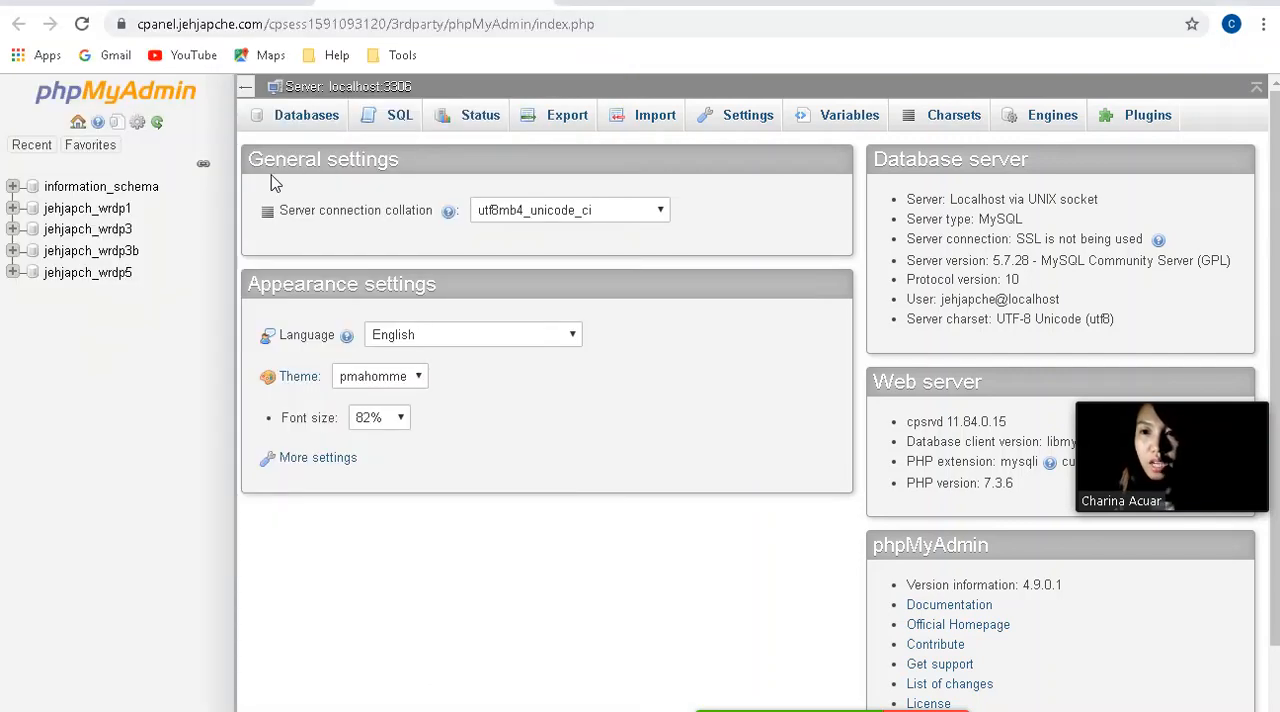
click(85, 240)
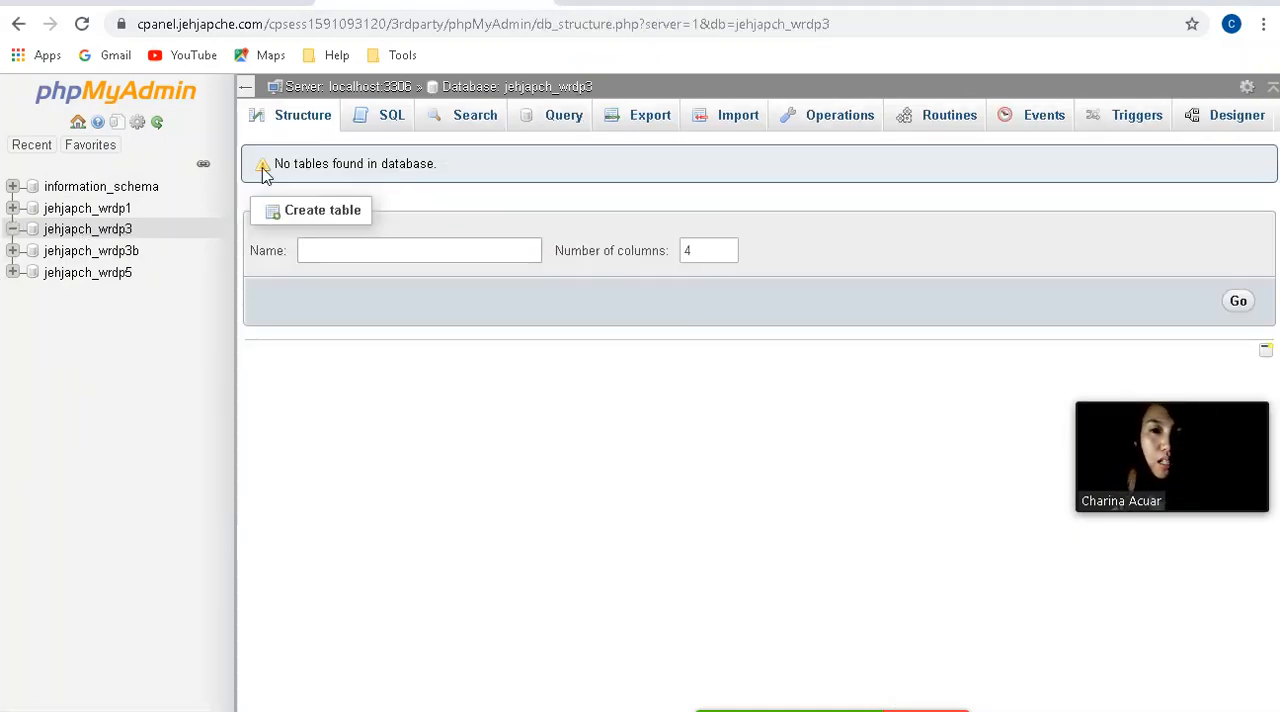
drag(460, 166, 284, 168)
click(516, 185)
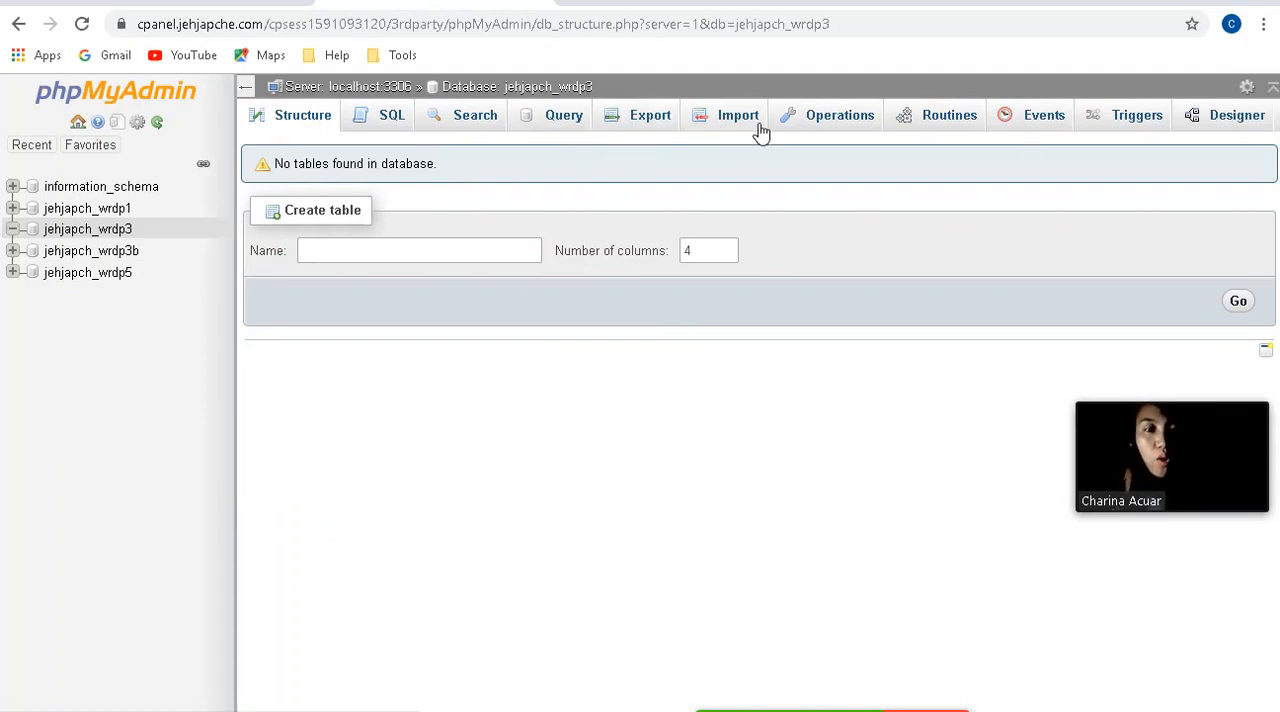
Step: Choose jehjapch_wrdp3 (1).sql from the My backup test folder as the file to import into the jehjapch_wrdp3 database
click(729, 120)
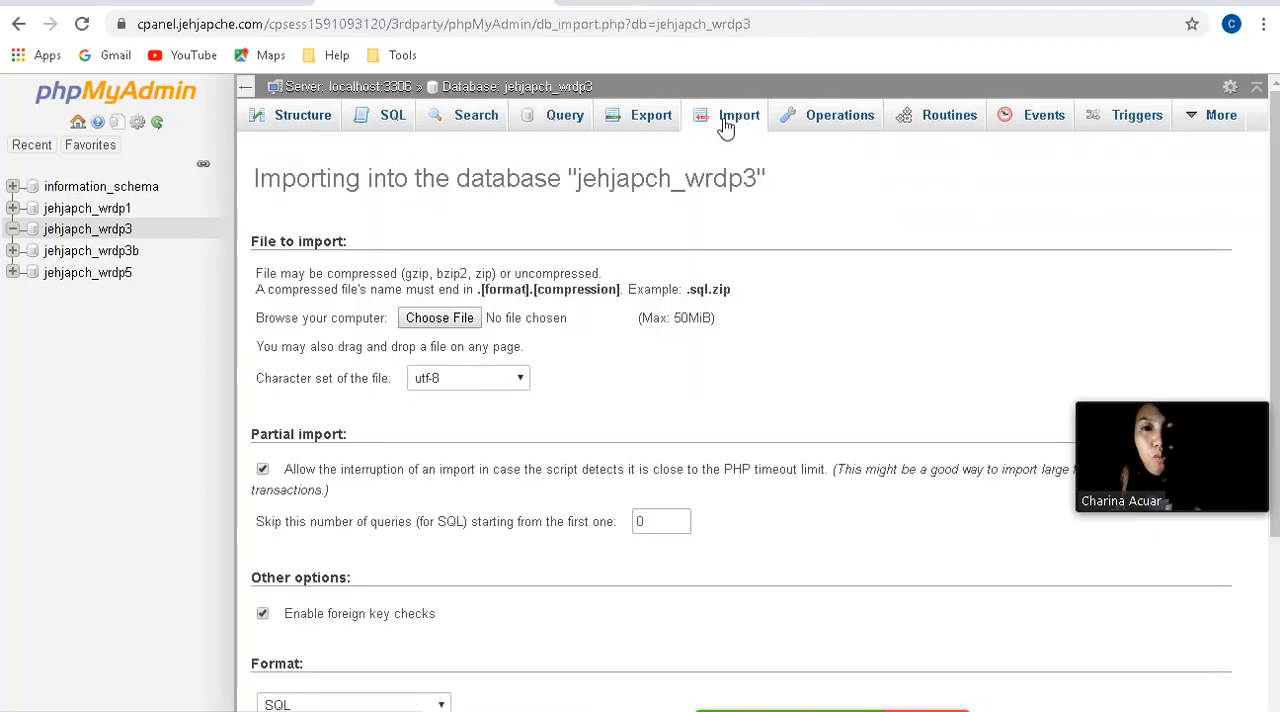
click(462, 326)
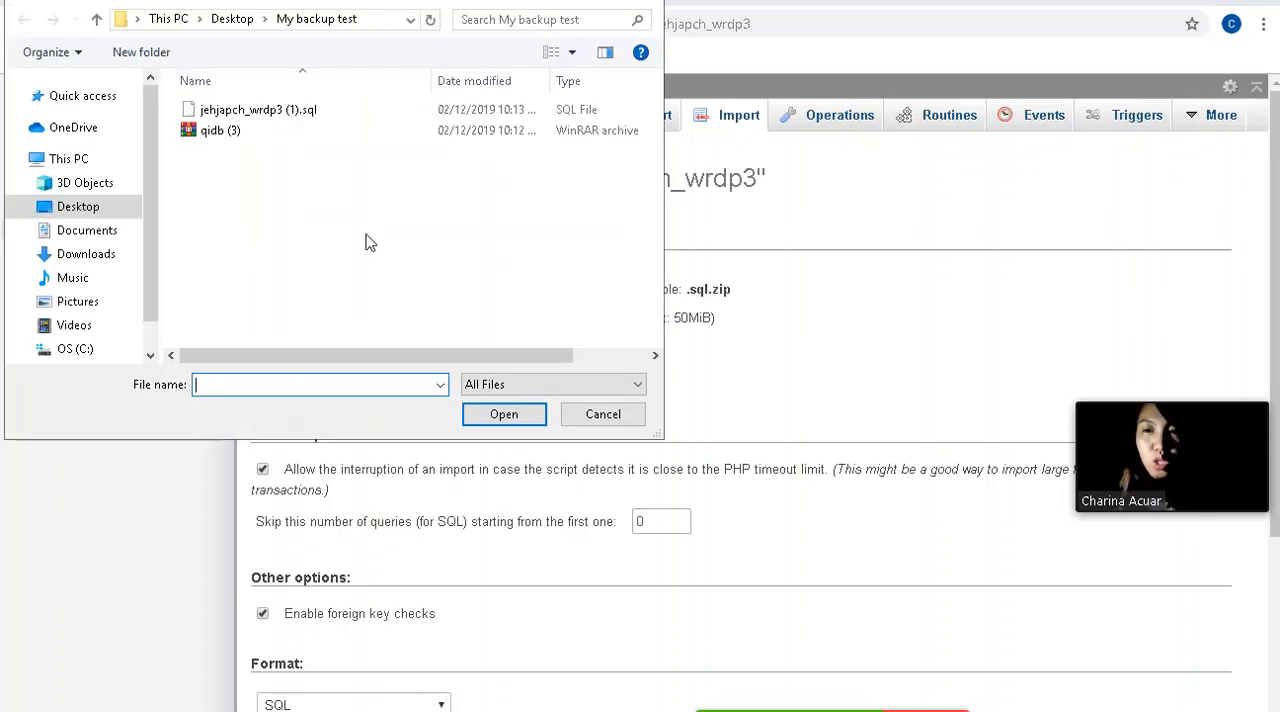
click(212, 116)
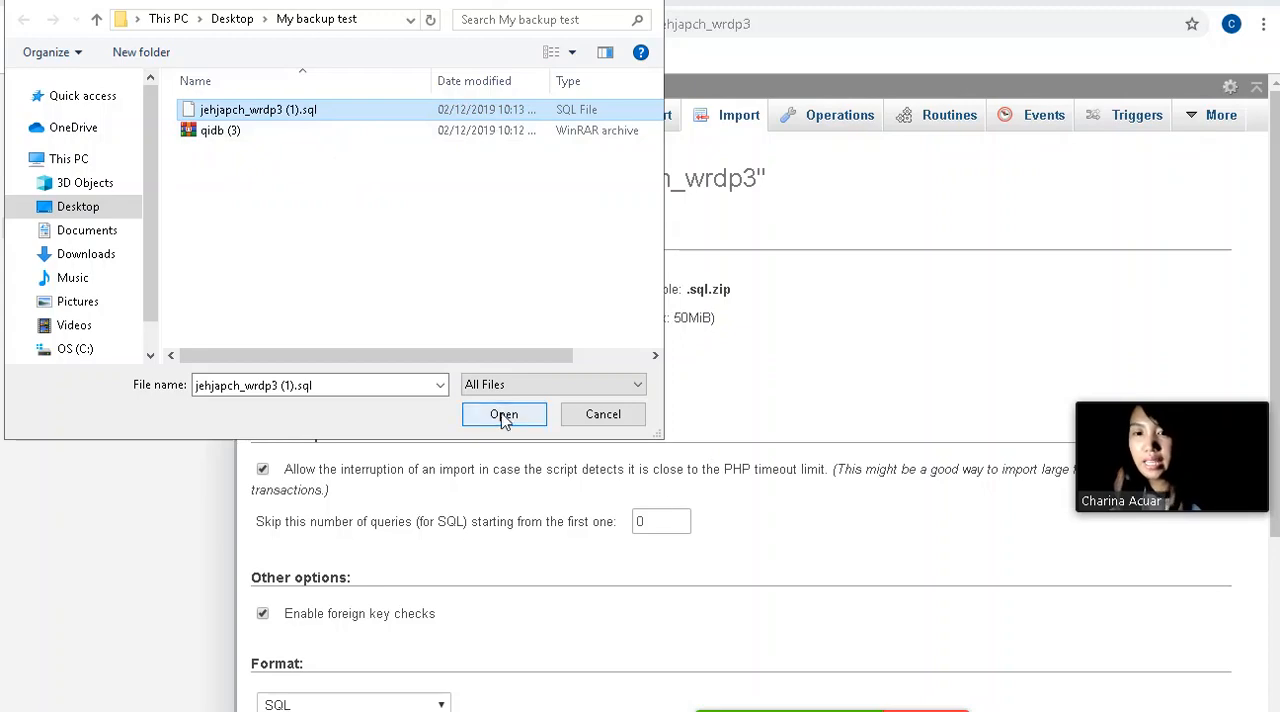
click(504, 416)
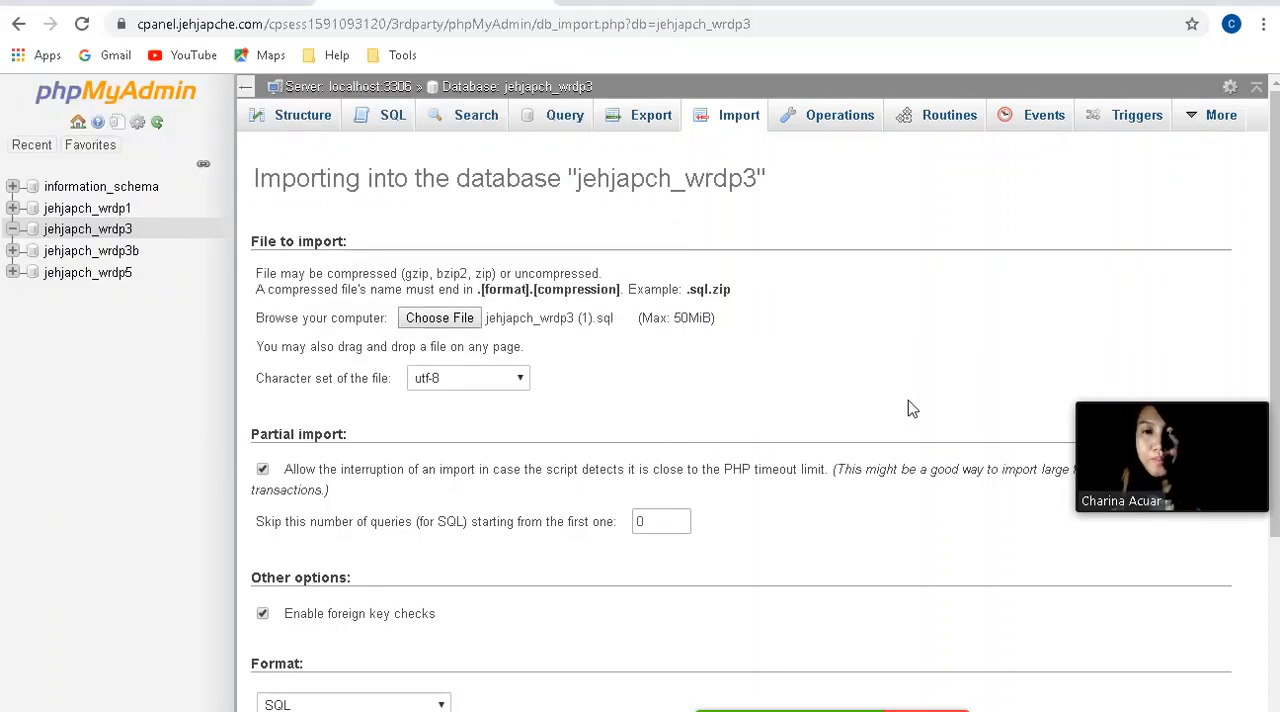
Step: Run the import with the SQL format and default options, and open the table list of the jehjapch_wrdp3 database
scroll(910, 408, down, 2)
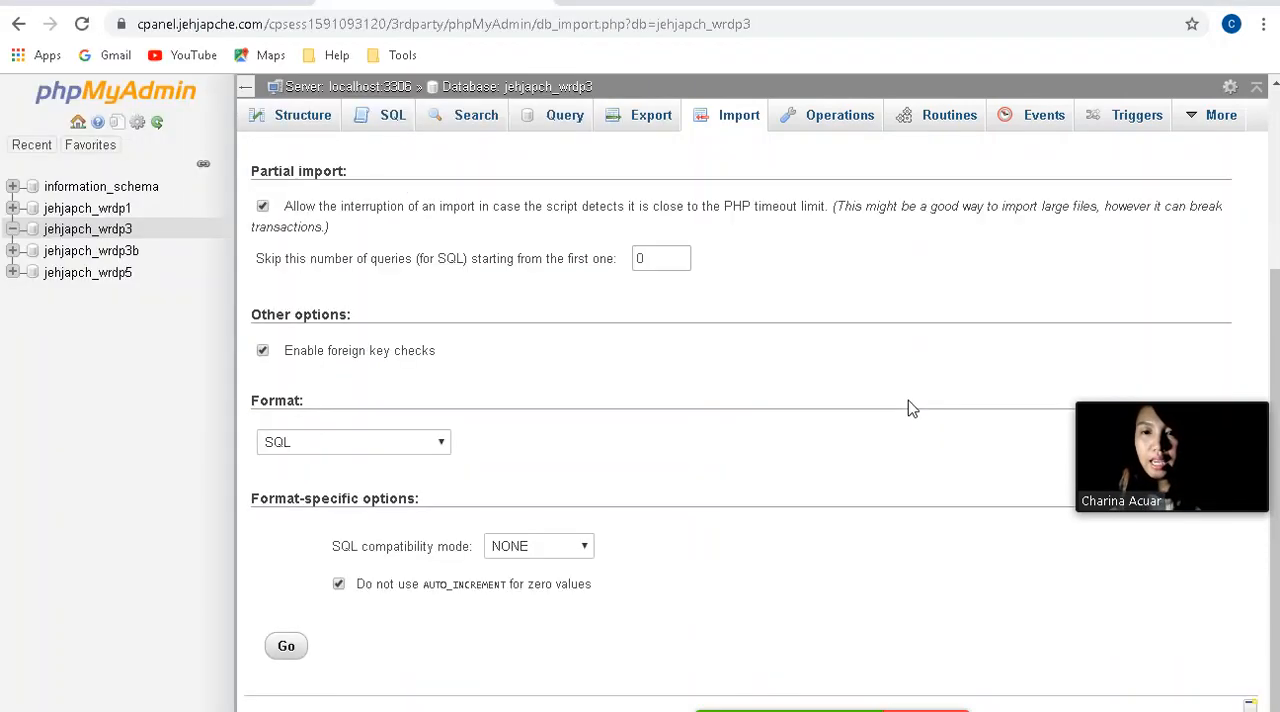
scroll(910, 408, up, 1)
scroll(584, 340, down, 1)
scroll(584, 340, down, 1)
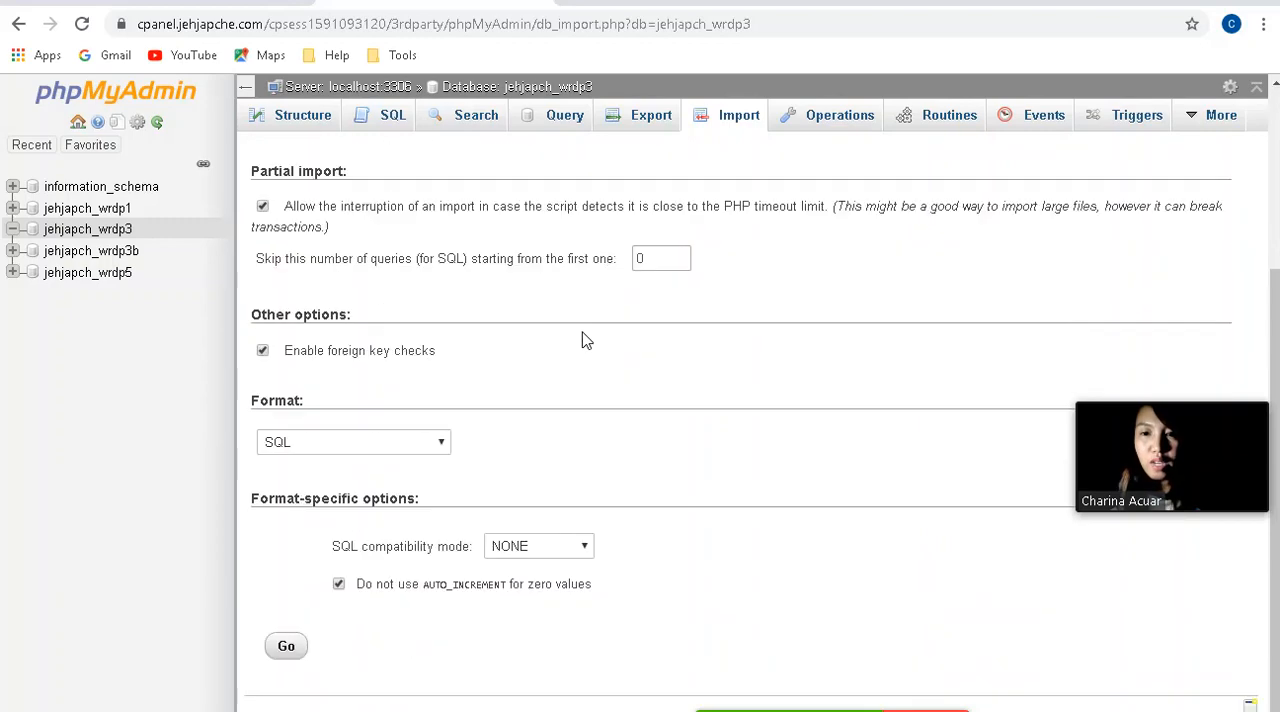
click(285, 650)
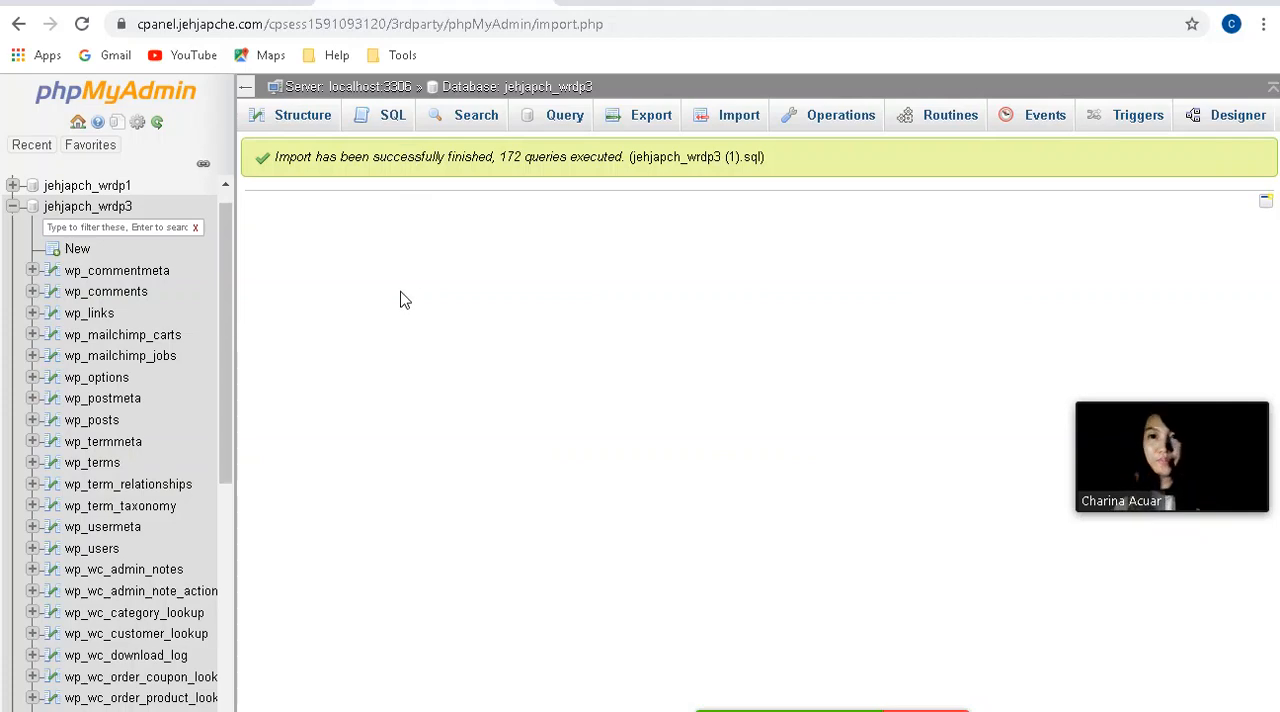
drag(277, 157, 782, 166)
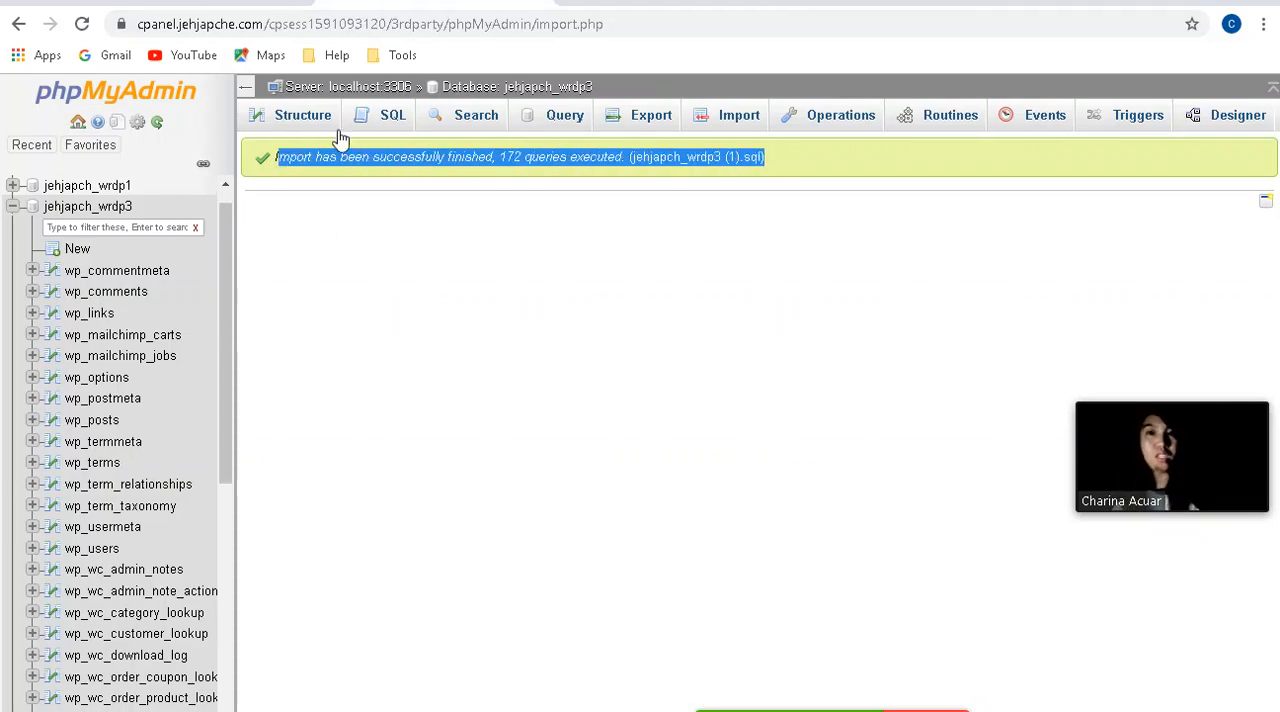
click(111, 210)
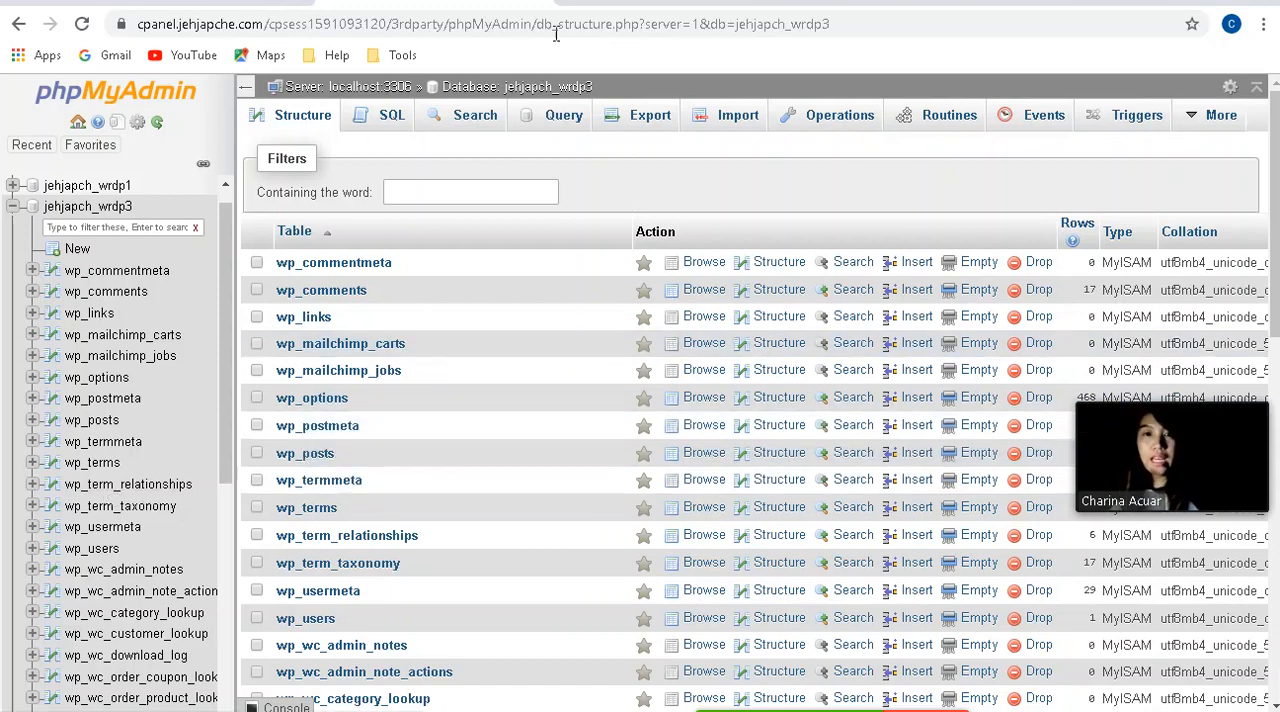
Step: Load the main jehjapche.com site and the test.jehjapche.com site in the browser to check the restored content
click(659, 3)
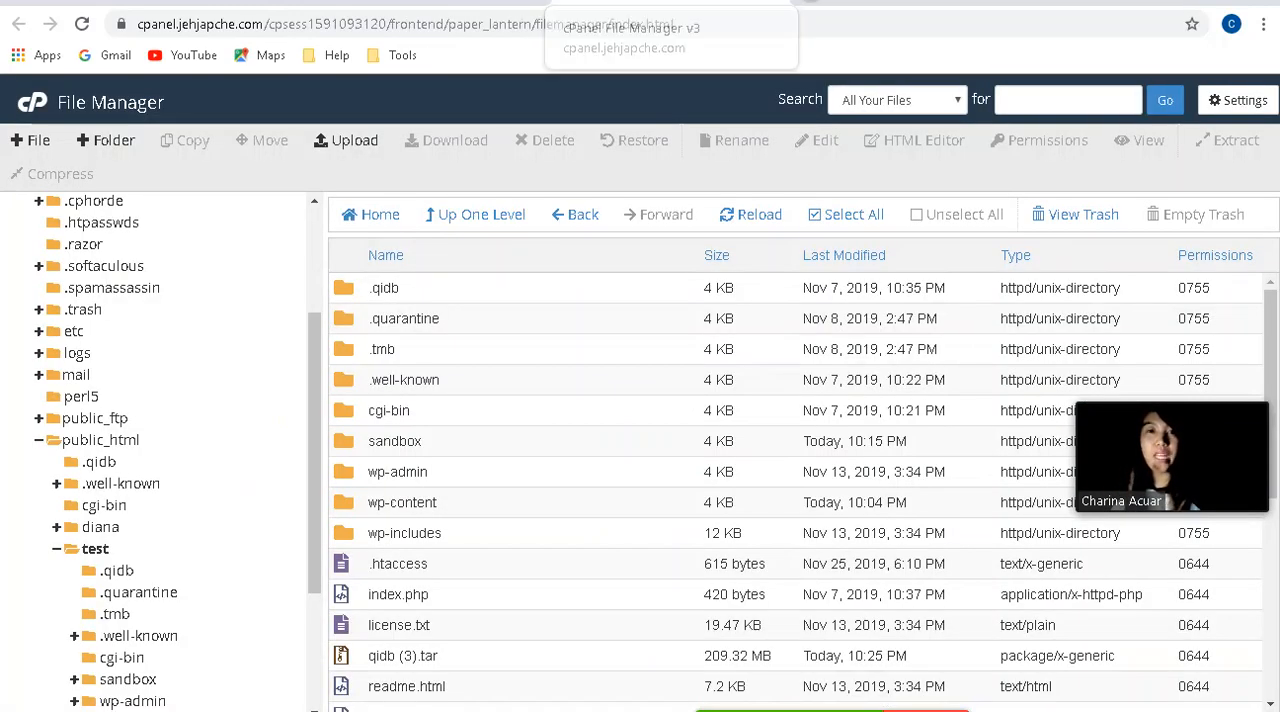
click(804, 2)
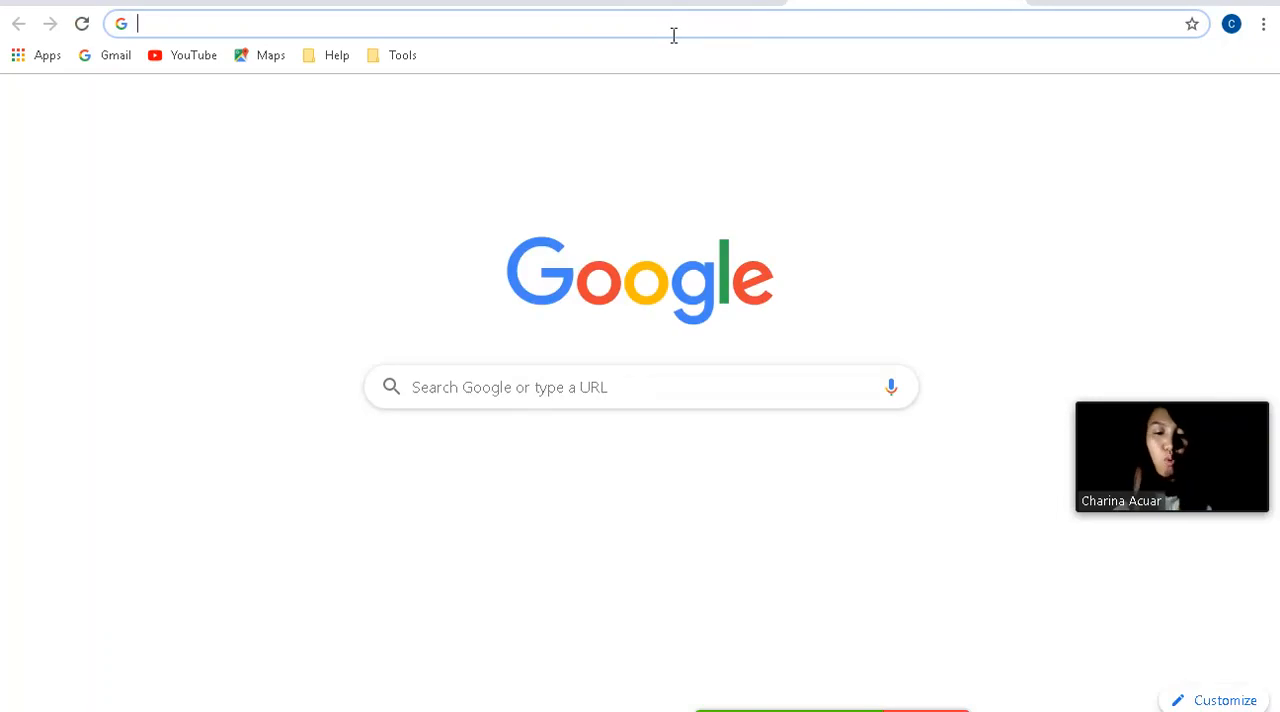
text(je)
key(Return)
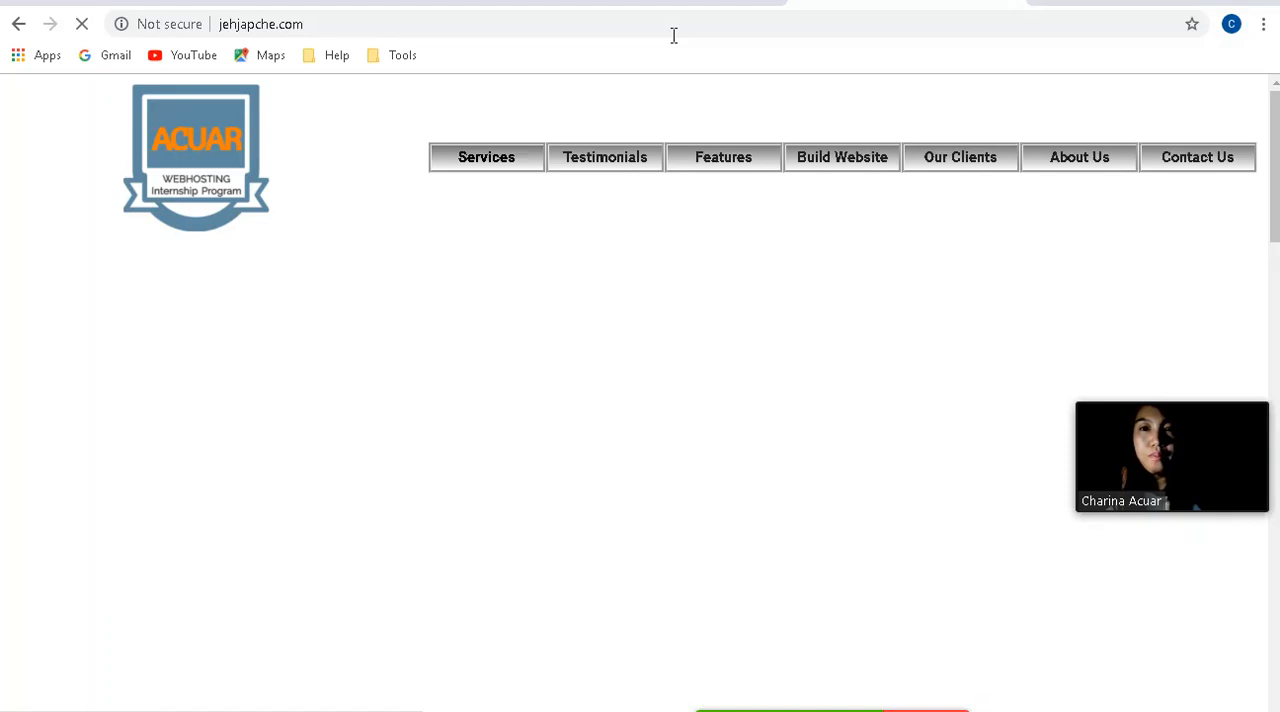
click(688, 25)
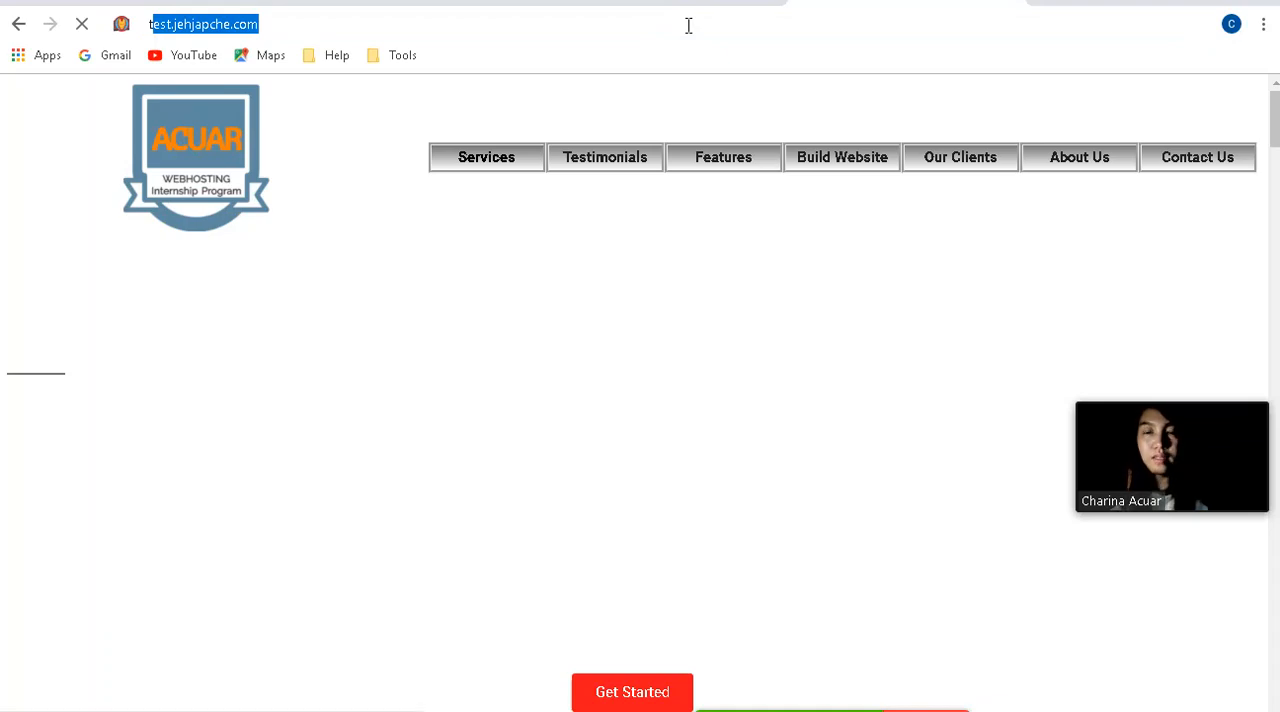
text(test.jehjapche.com)
key(Return)
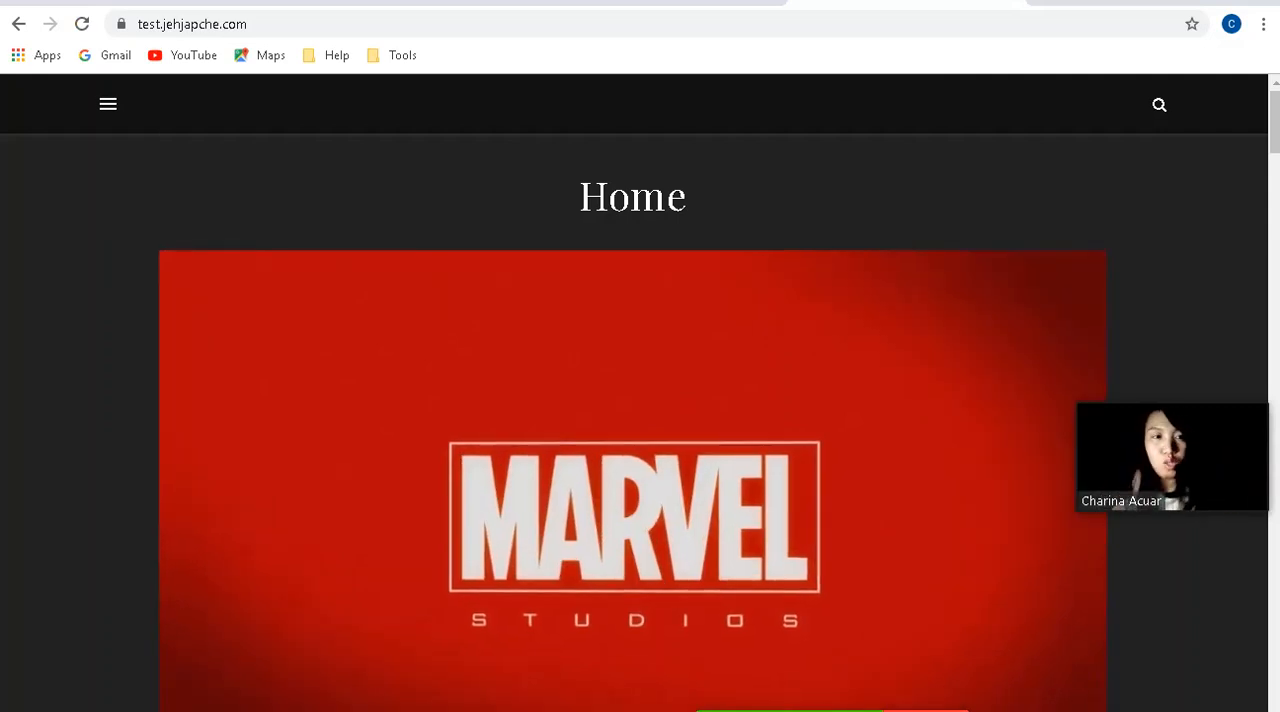
Step: Switch to Notepad and start a new note below the "FIle upload" line with "MAKE SURE THE PASSWORD OF YOUR"
key(alt+Tab)
scroll(327, 541, down, 1)
click(360, 520)
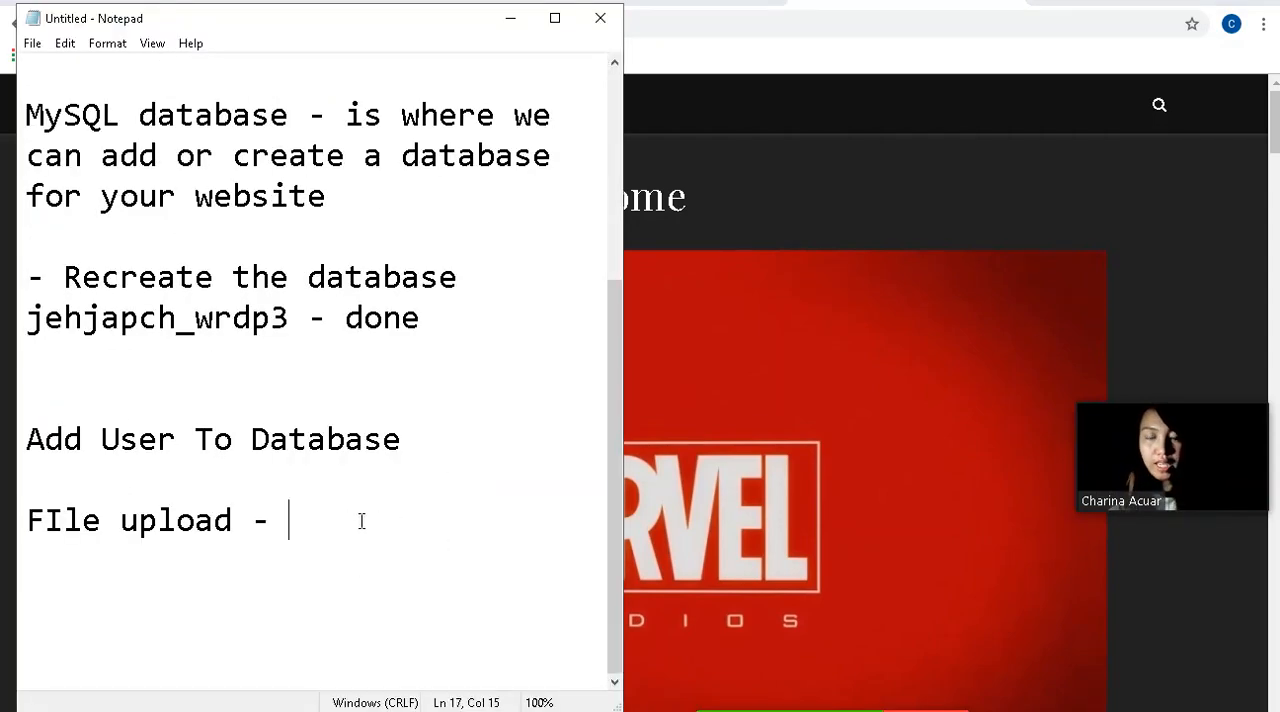
key(Return)
key(Return)
text(MAKE SURE THE A)
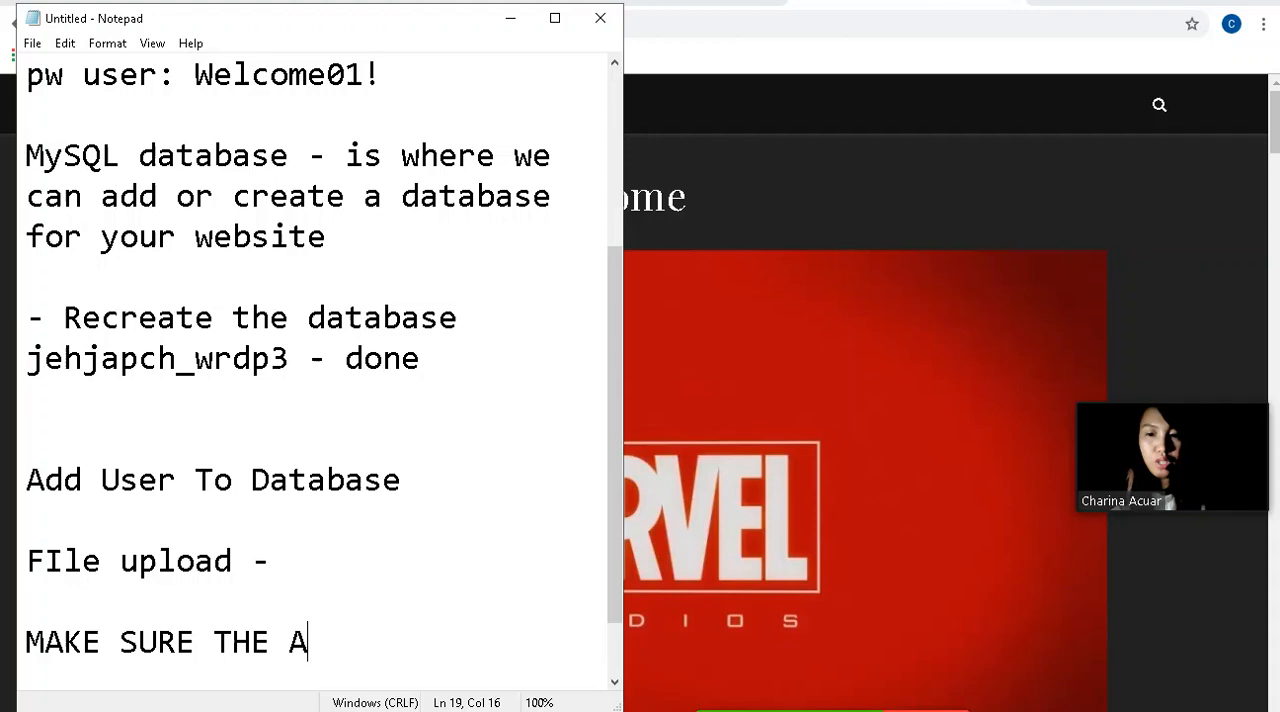
key(BackSpace)
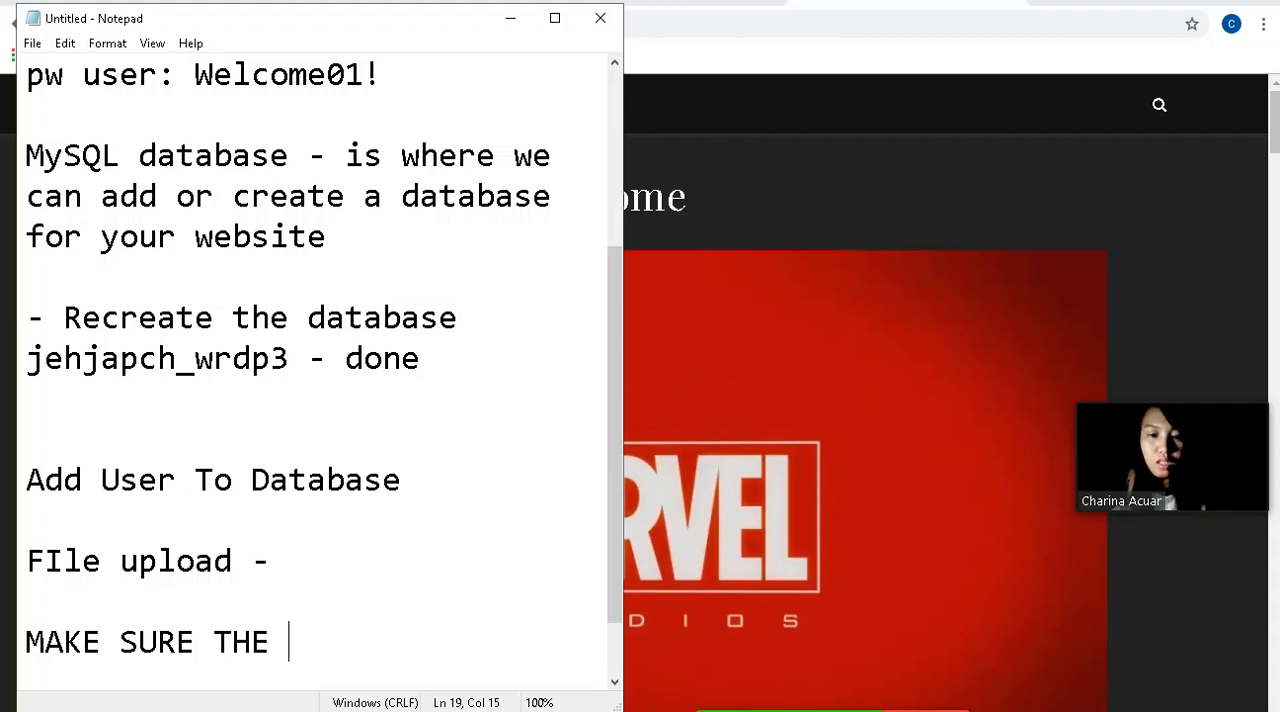
text(PASSWOR)
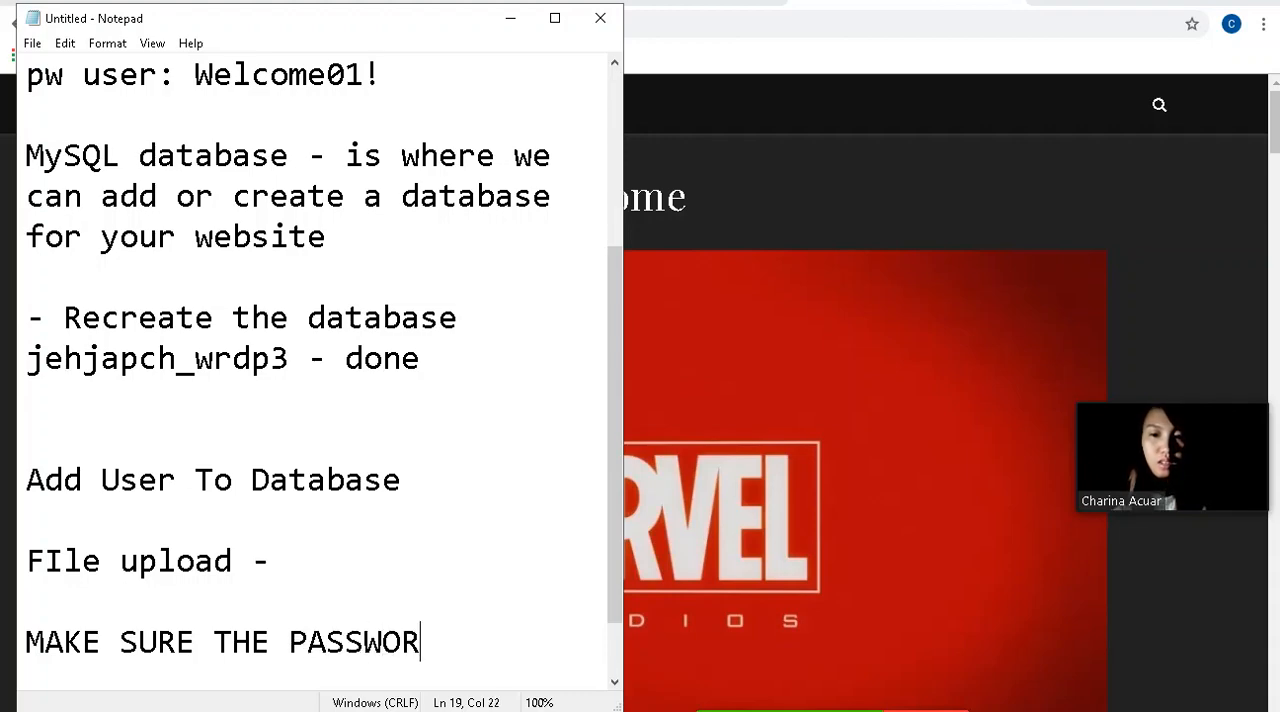
text(D OF YOUR P)
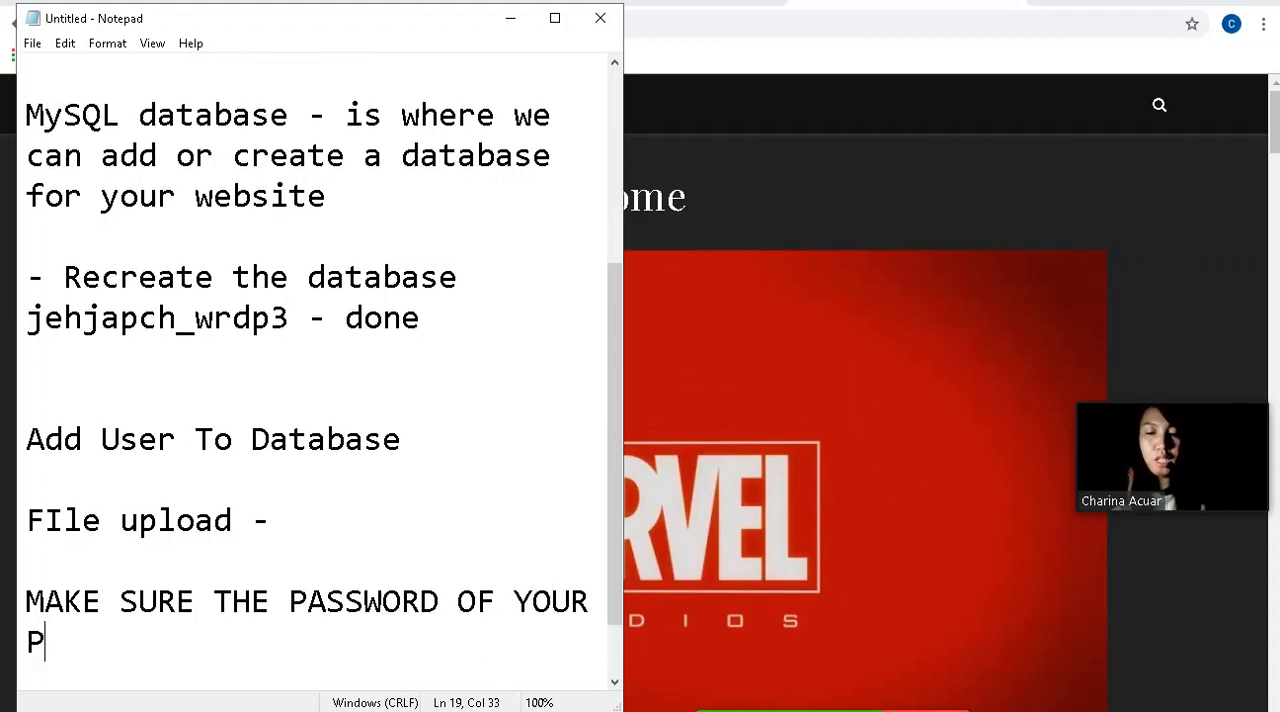
text(HYMy)
key(BackSpace)
key(BackSpace)
key(BackSpace)
key(BackSpace)
key(BackSpace)
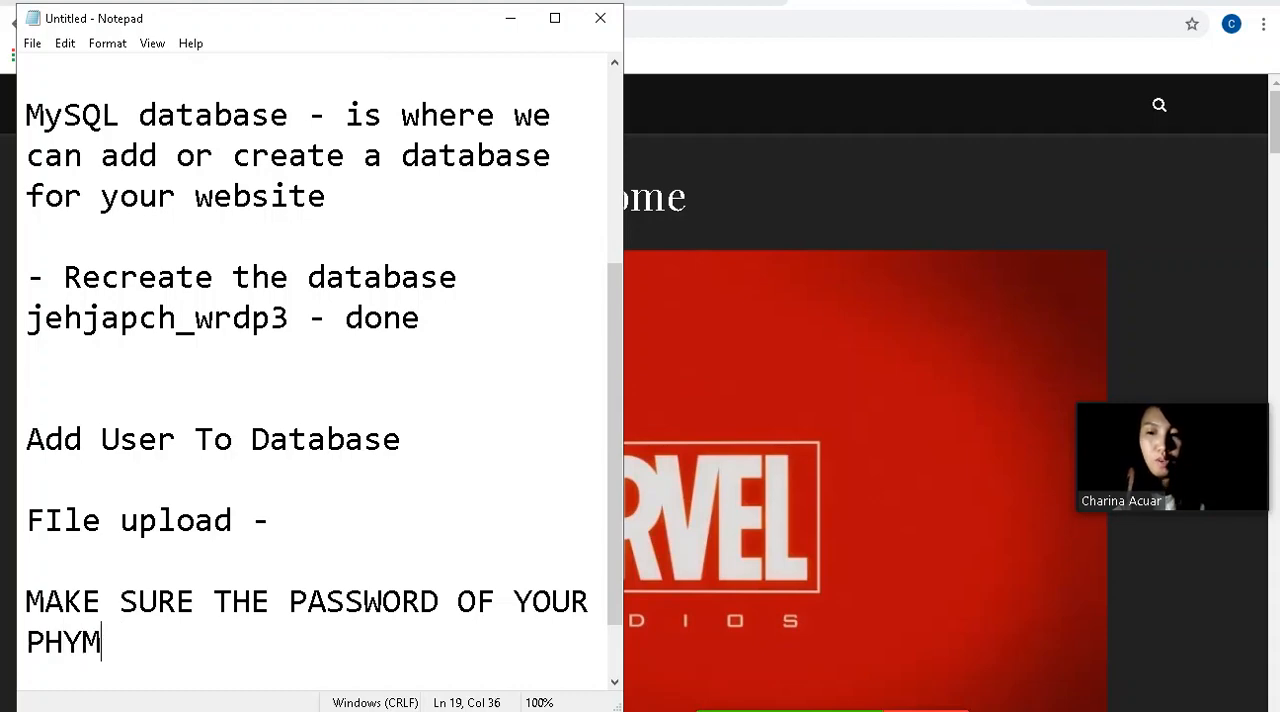
text(SAT)
key(BackSpace)
key(BackSpace)
Step: Complete the password note with "DATAbASE AND WORDPREss Is the same" and minimize Notepad
key(BackSpace)
text(DATAVA)
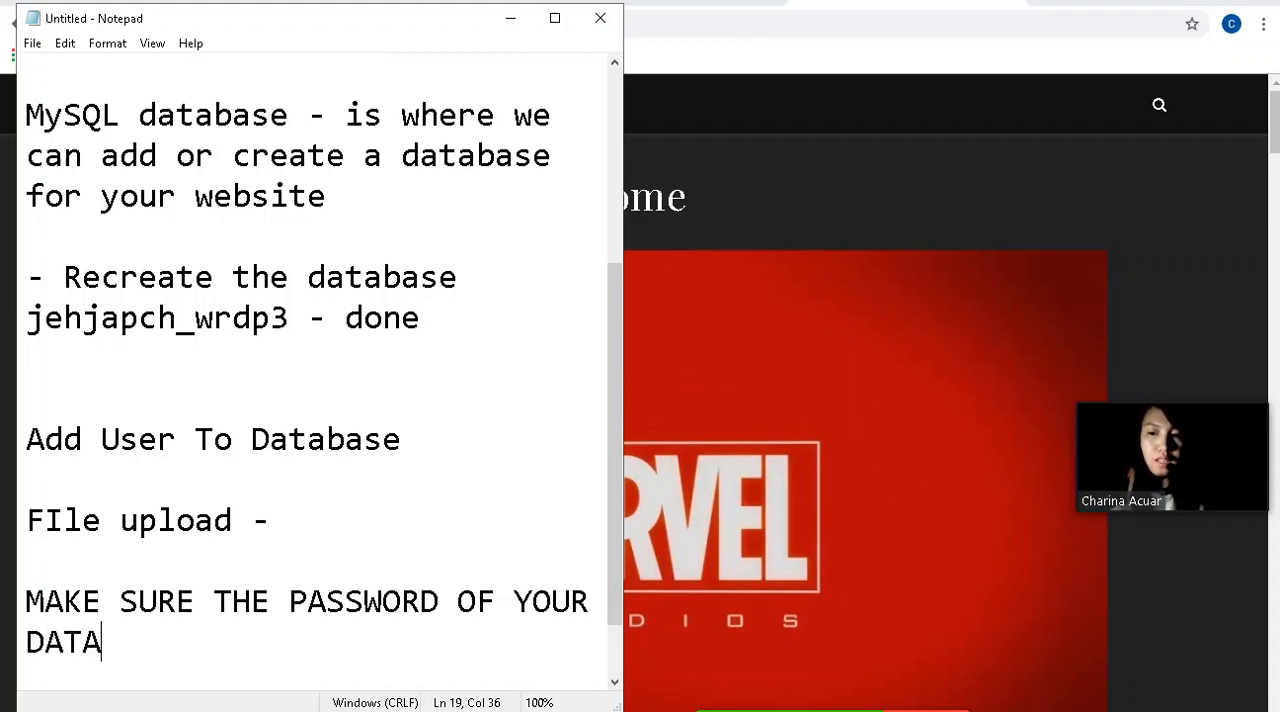
key(BackSpace)
key(BackSpace)
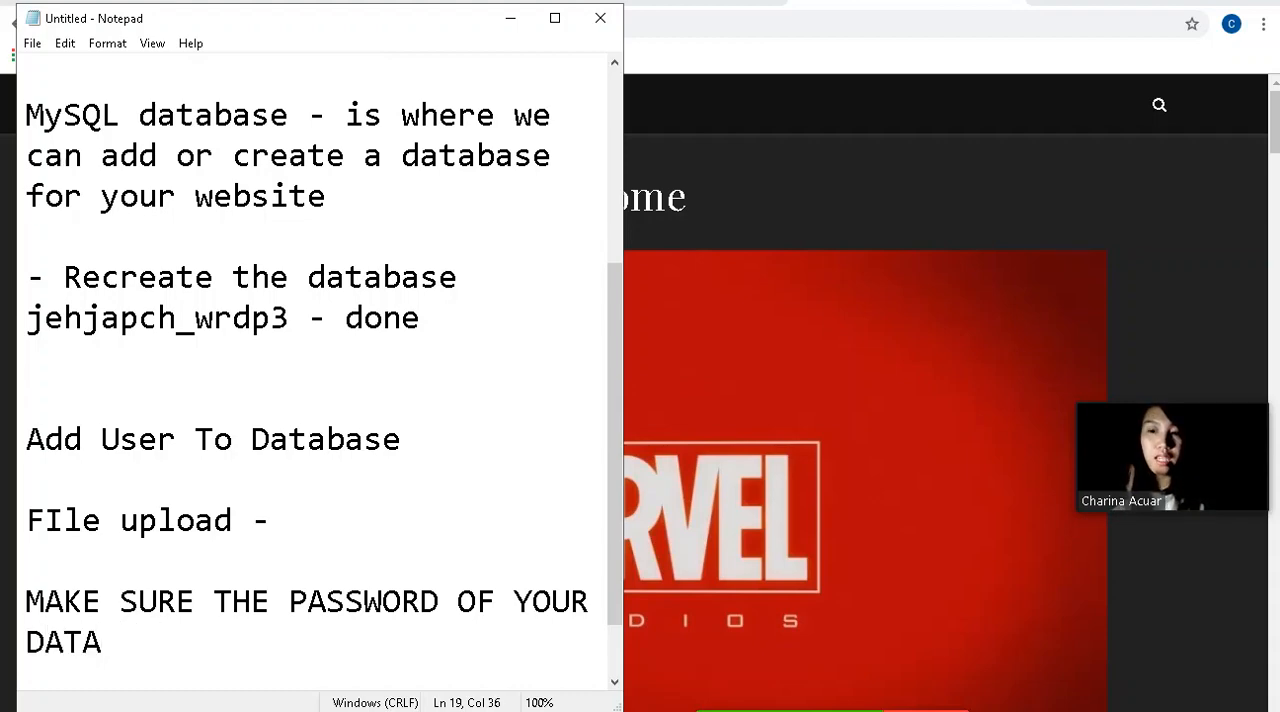
text(bASE A)
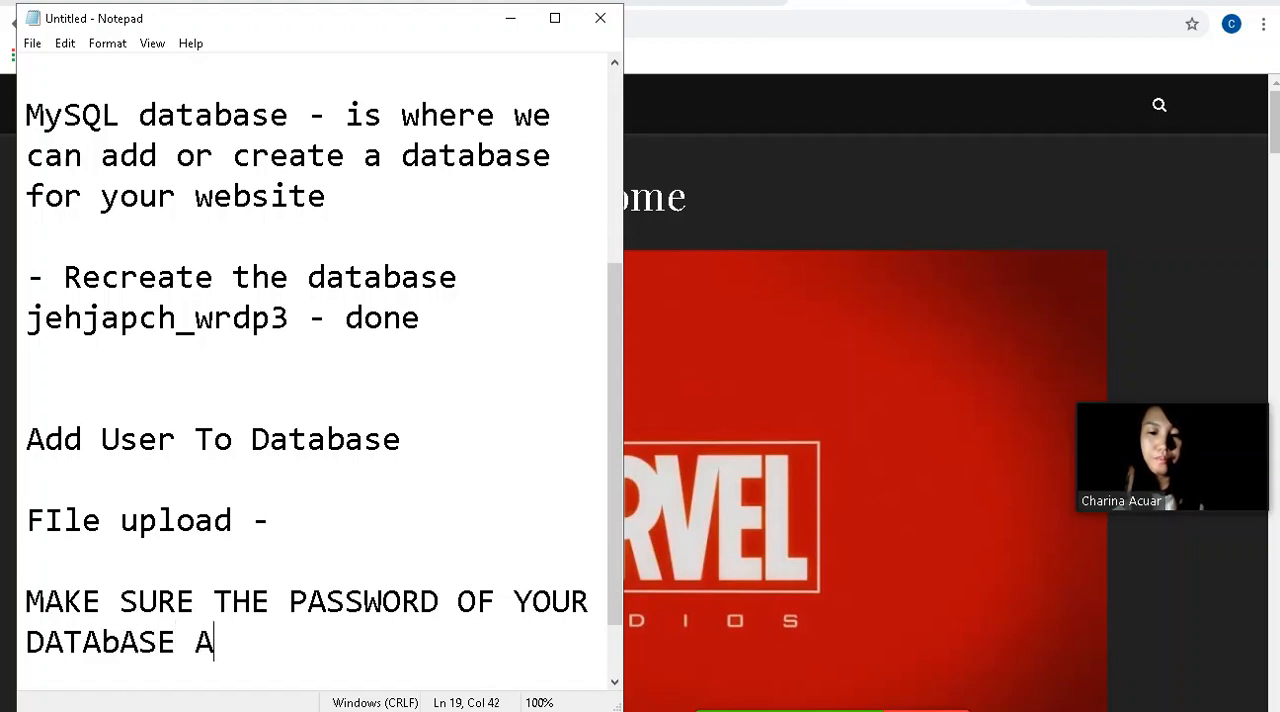
text(ND QO)
key(BackSpace)
key(BackSpace)
text(O)
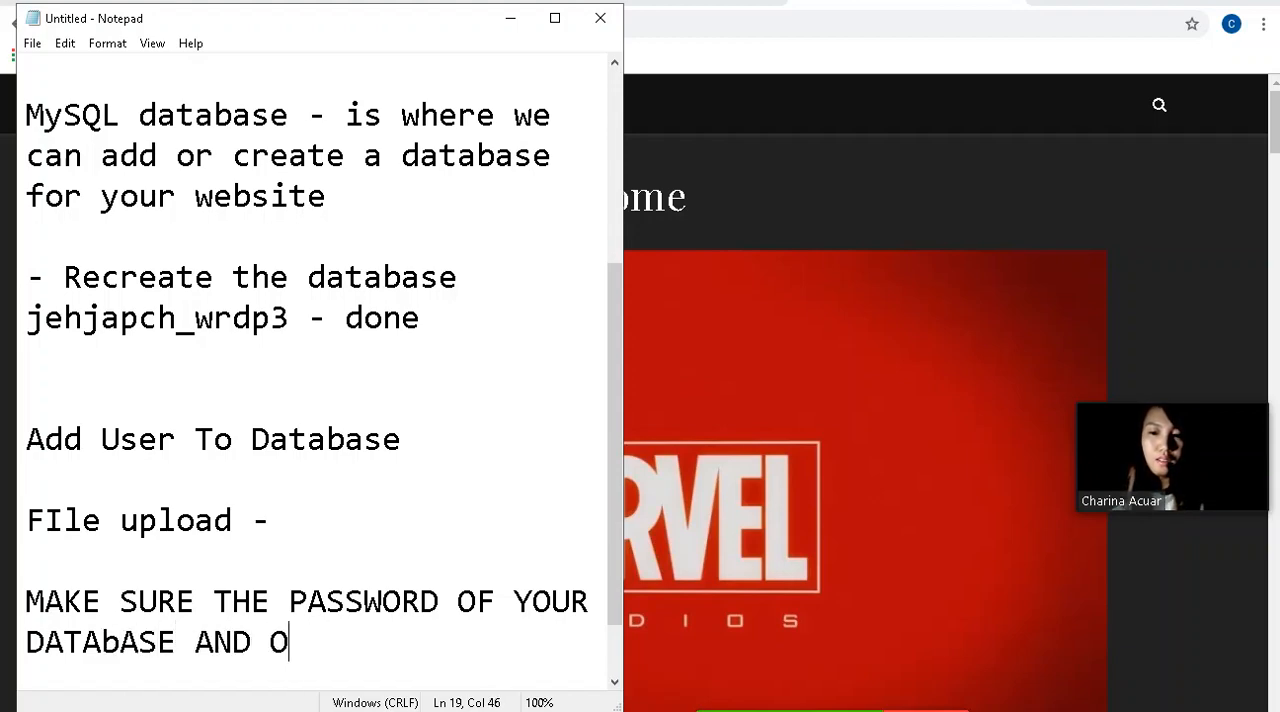
key(BackSpace)
text(Q)
key(BackSpace)
text(W)
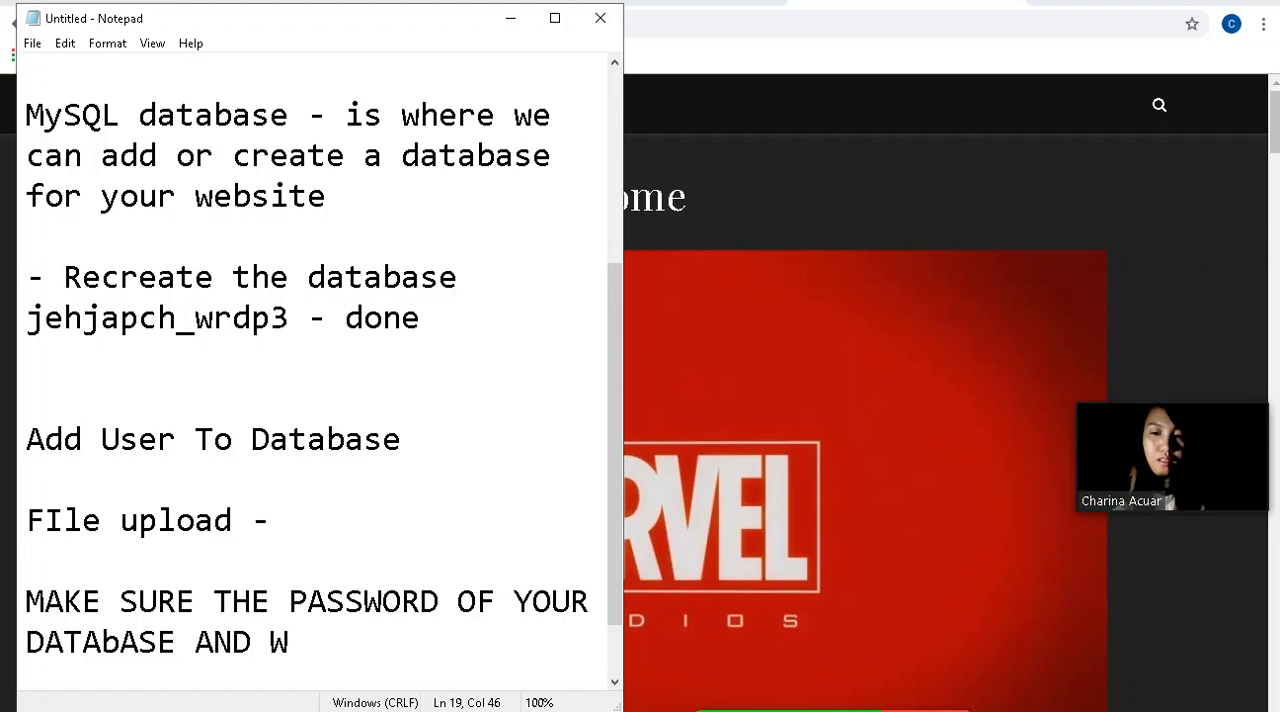
text(ORDP)
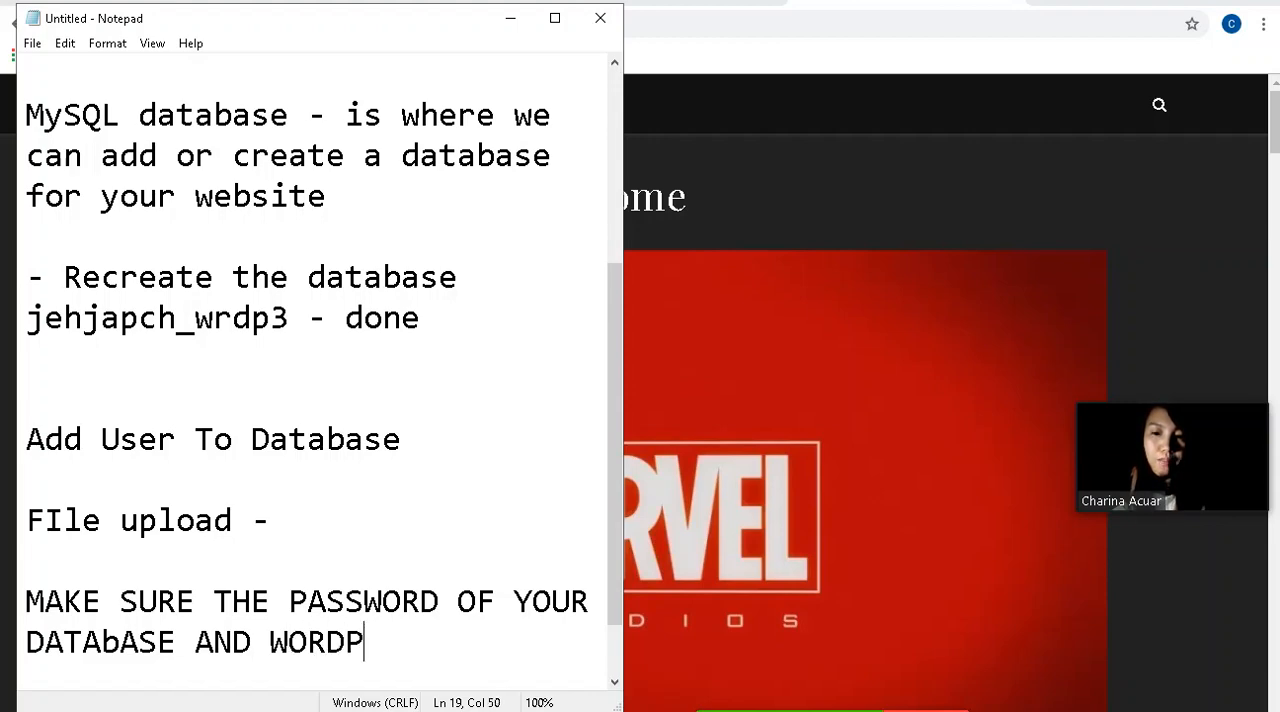
text(REss Is the same)
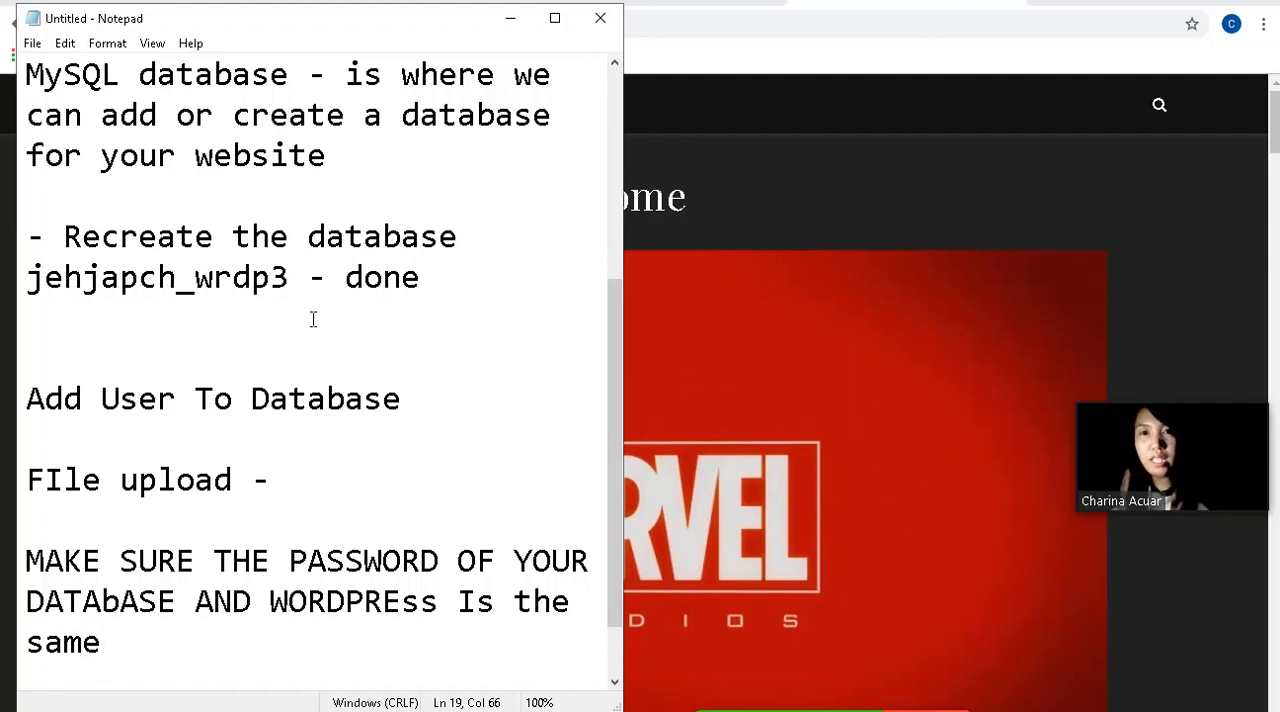
click(512, 18)
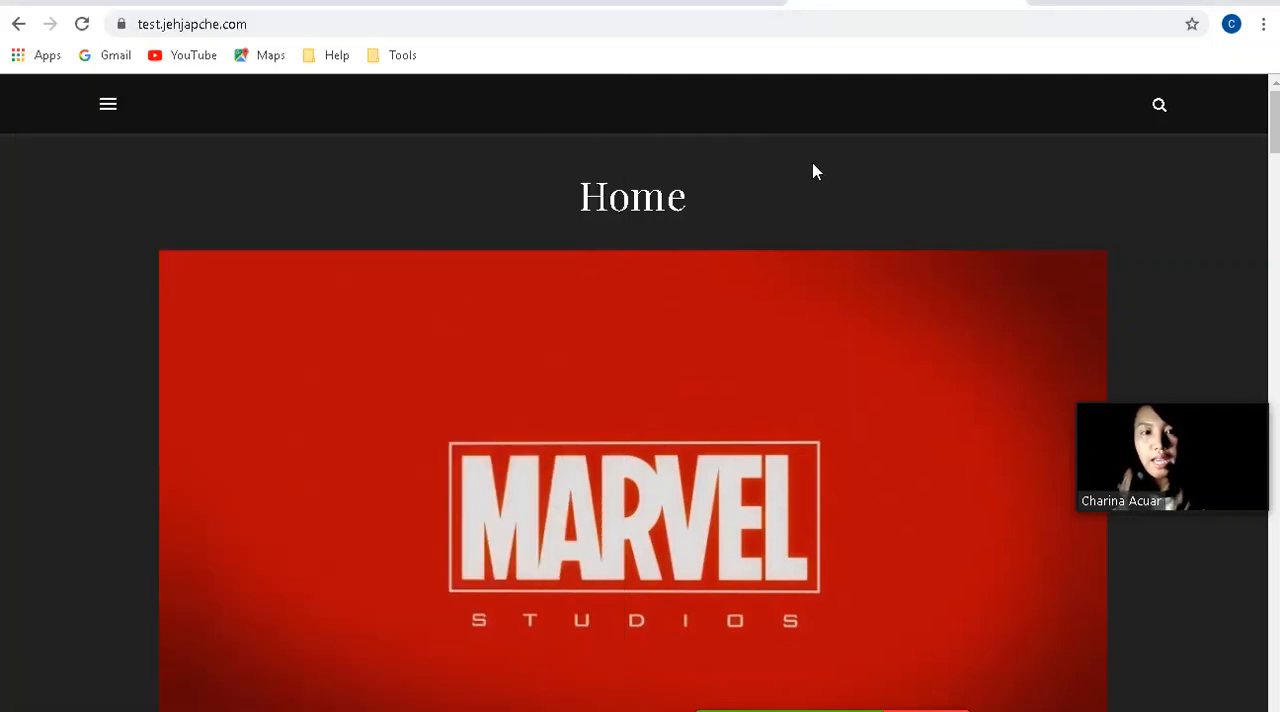
Step: Switch to cPanel in the browser and open the public_html/test folder in File Manager
click(216, 3)
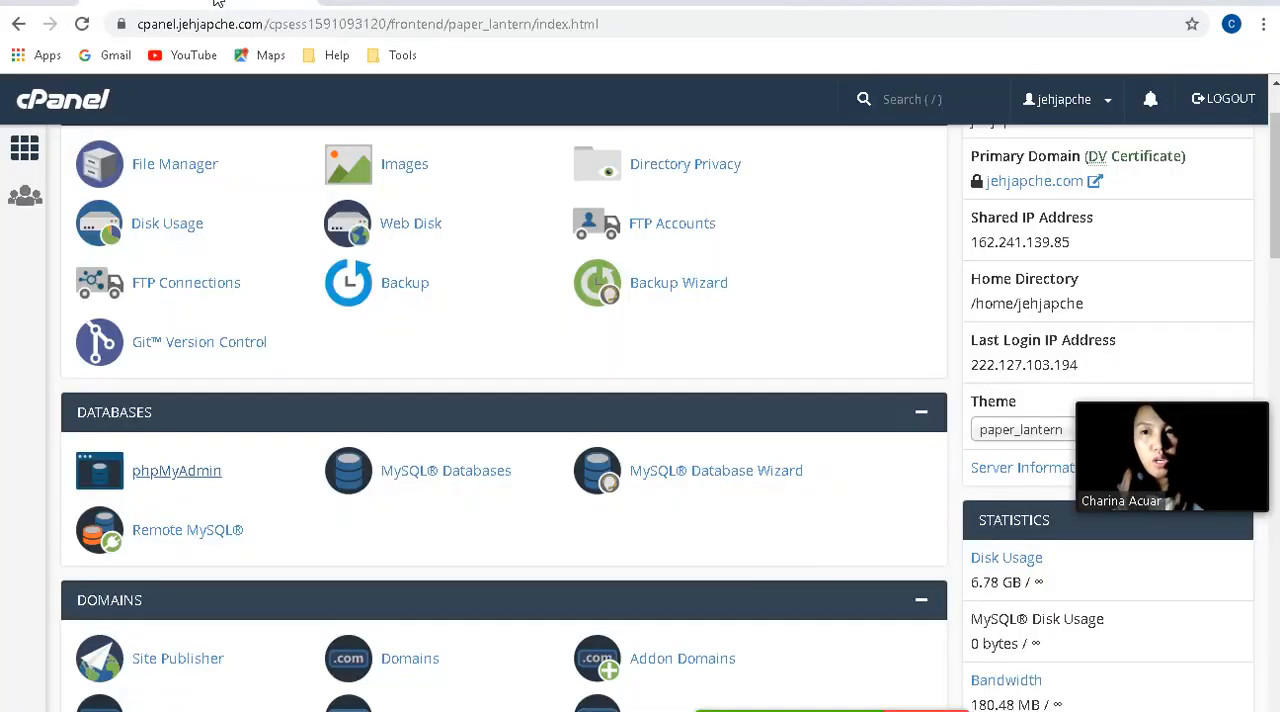
click(163, 164)
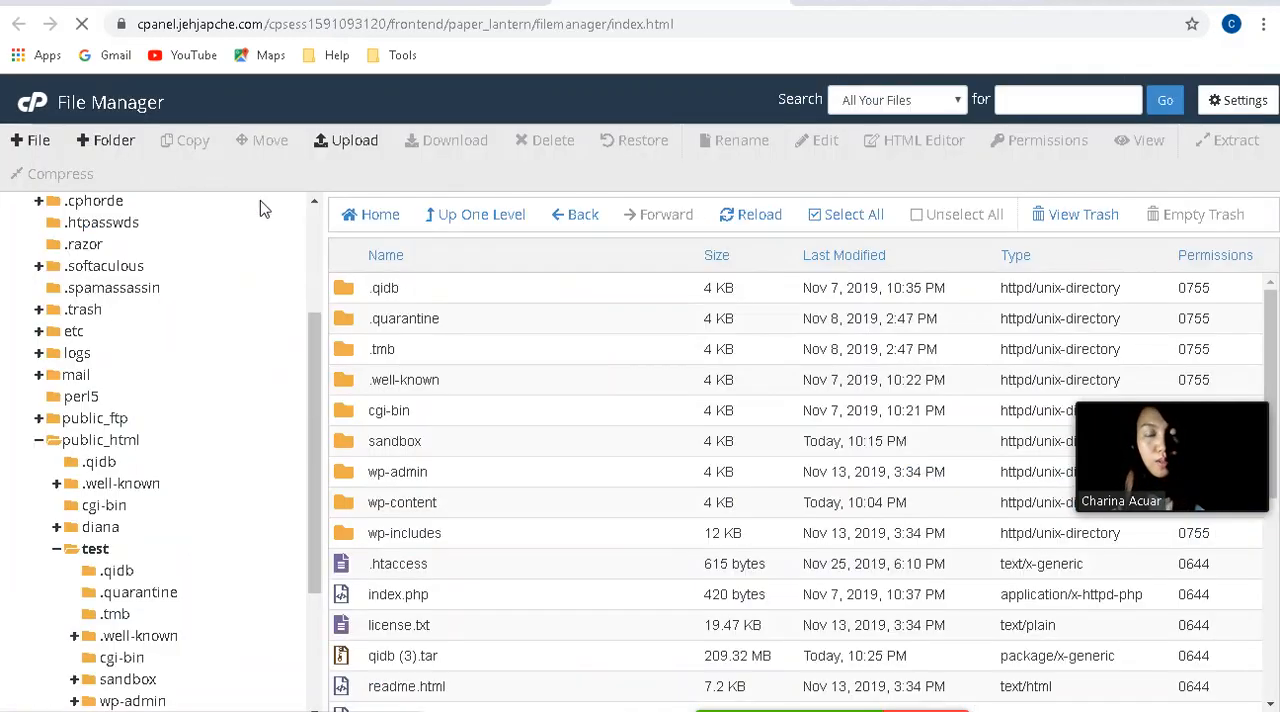
scroll(314, 553, down, 3)
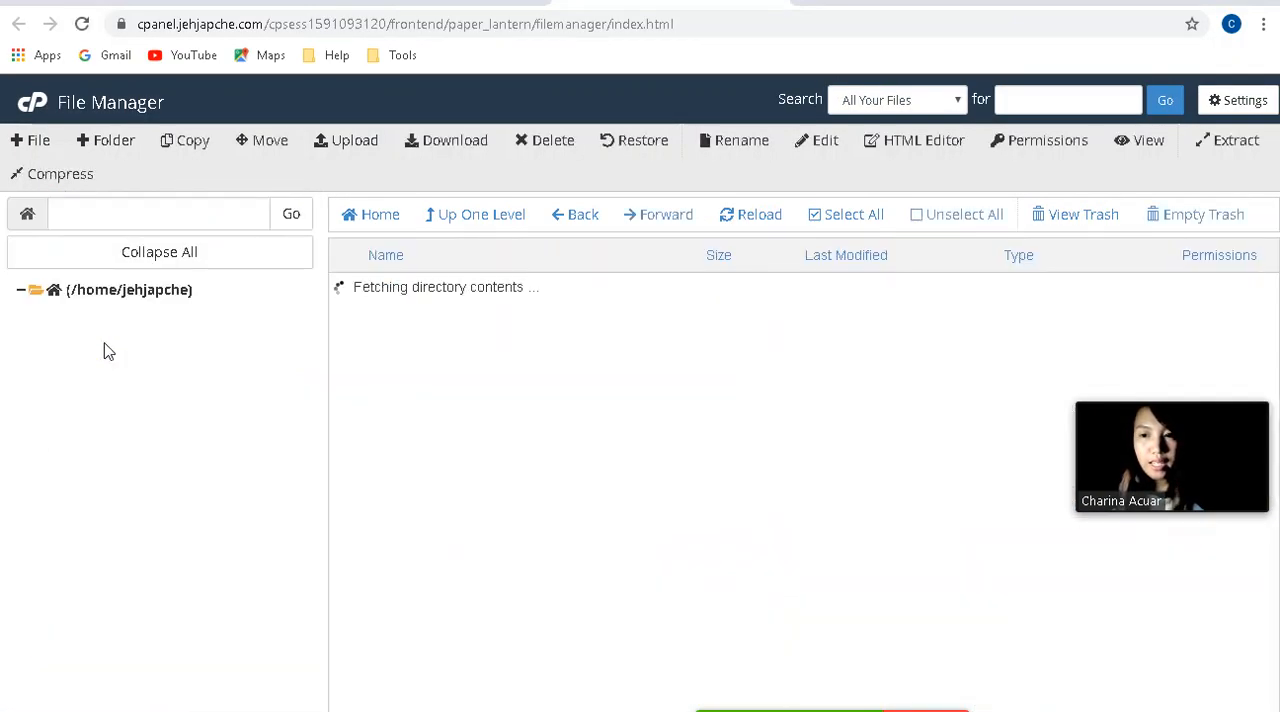
click(105, 638)
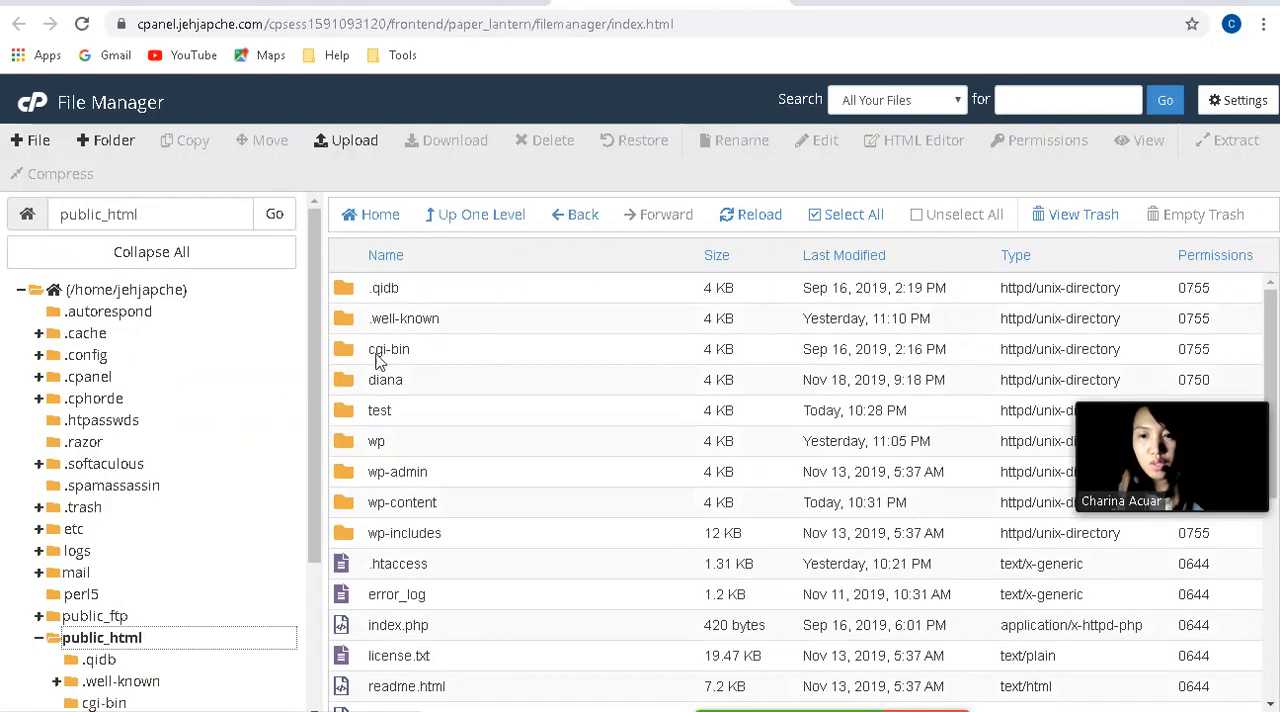
scroll(100, 648, down, 2)
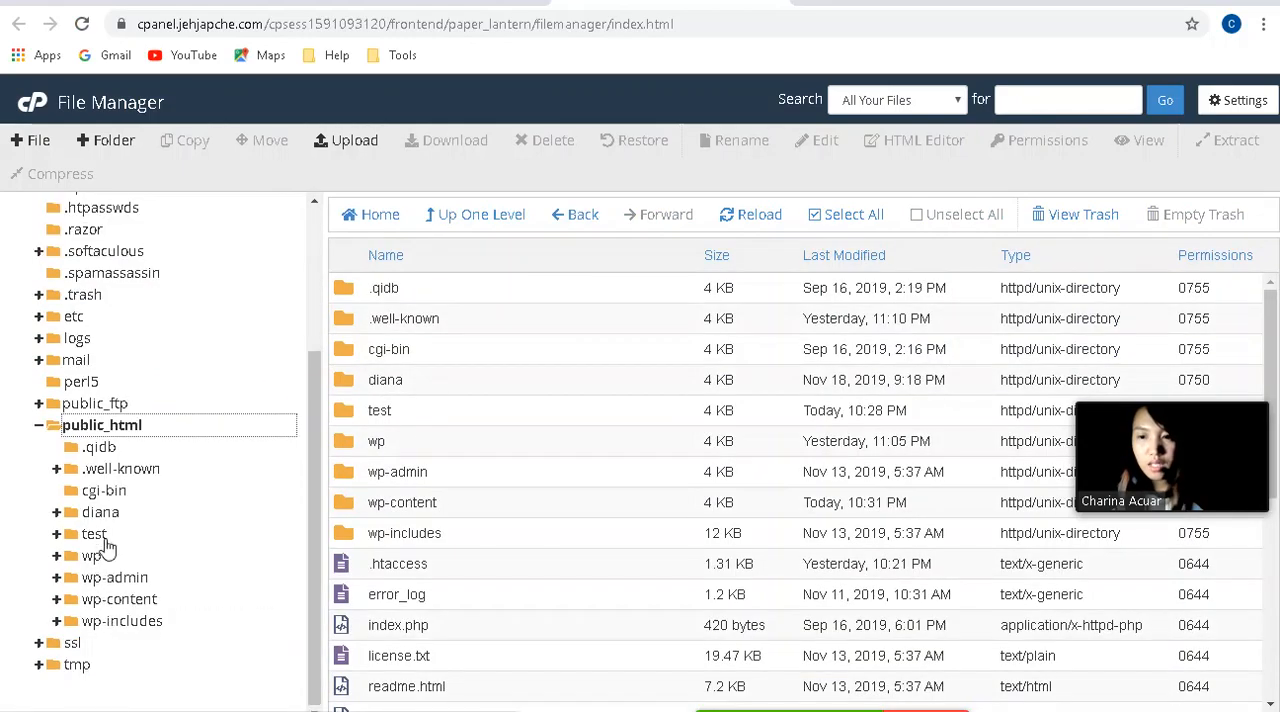
click(90, 534)
Step: Open the test folder's wp-config.php in the code editor and examine its MySQL database name, username and password settings
scroll(455, 450, down, 3)
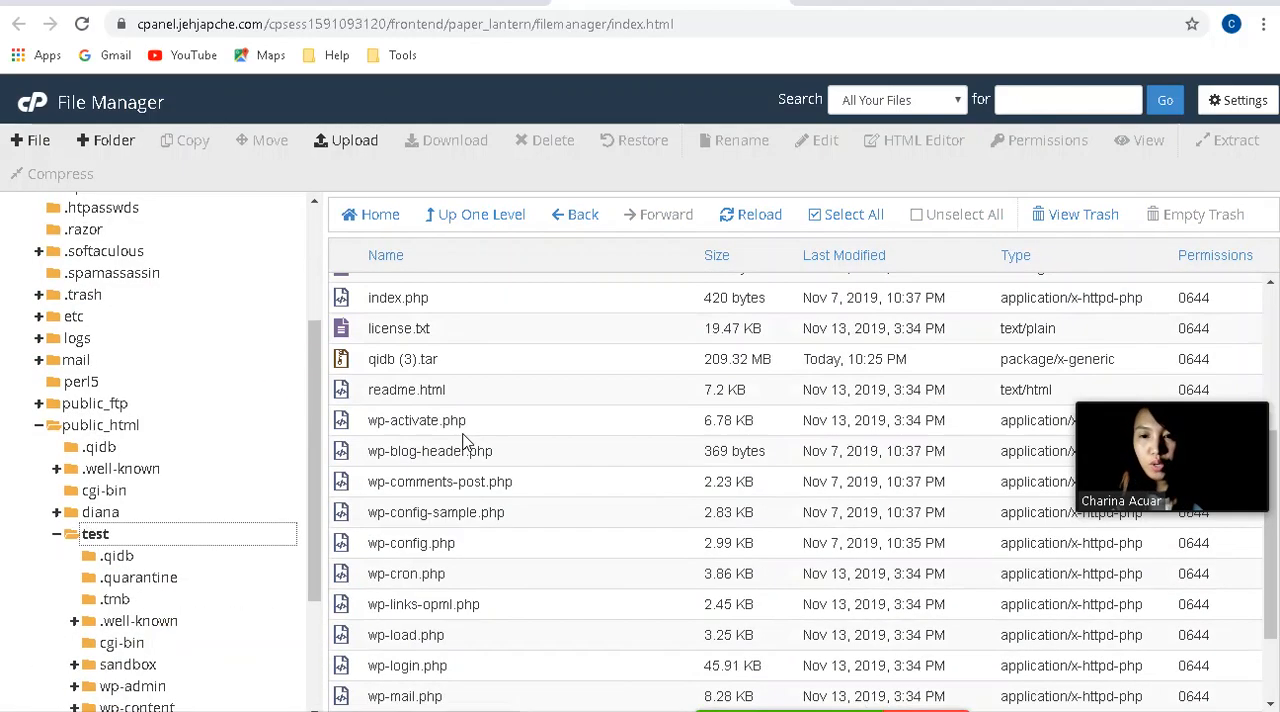
right_click(440, 540)
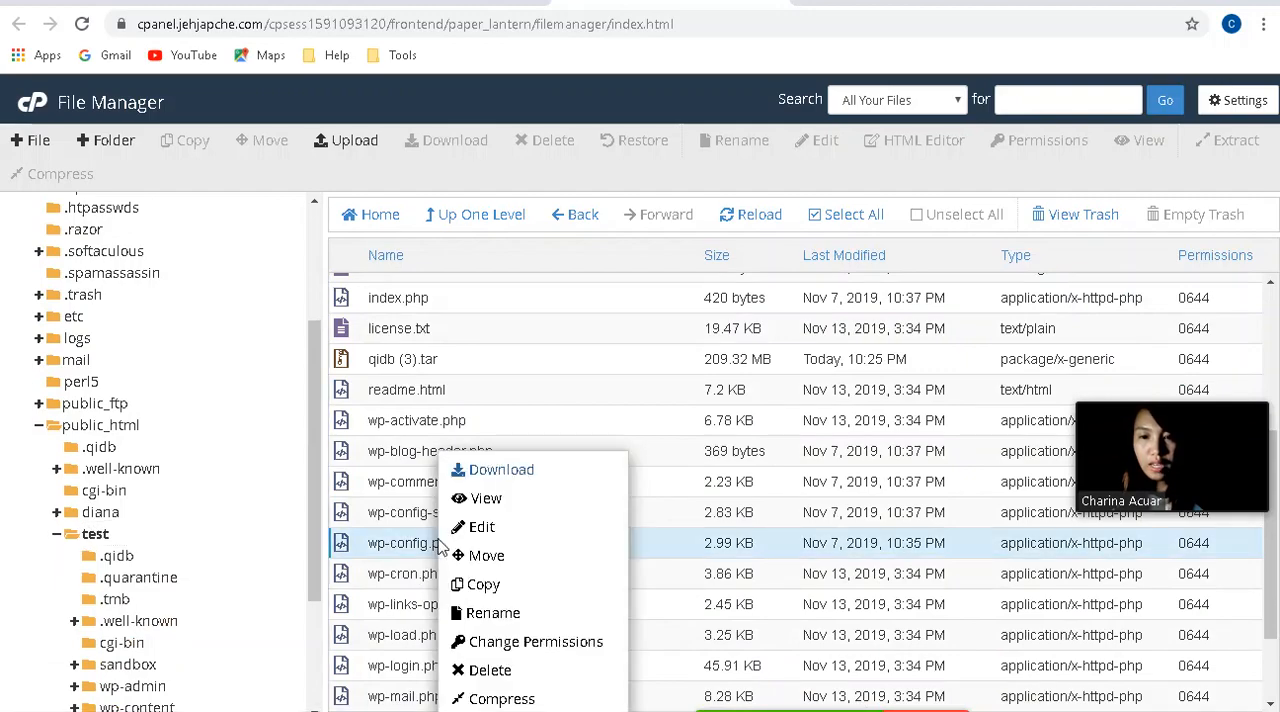
click(476, 528)
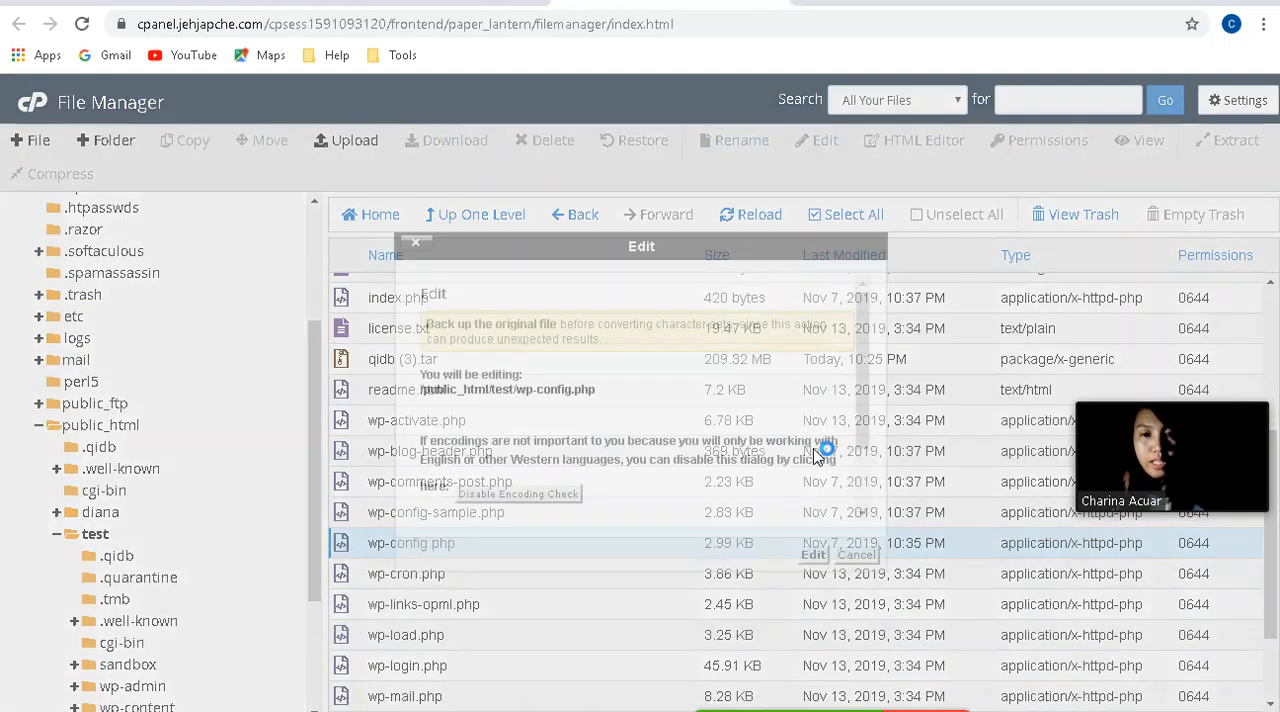
click(813, 555)
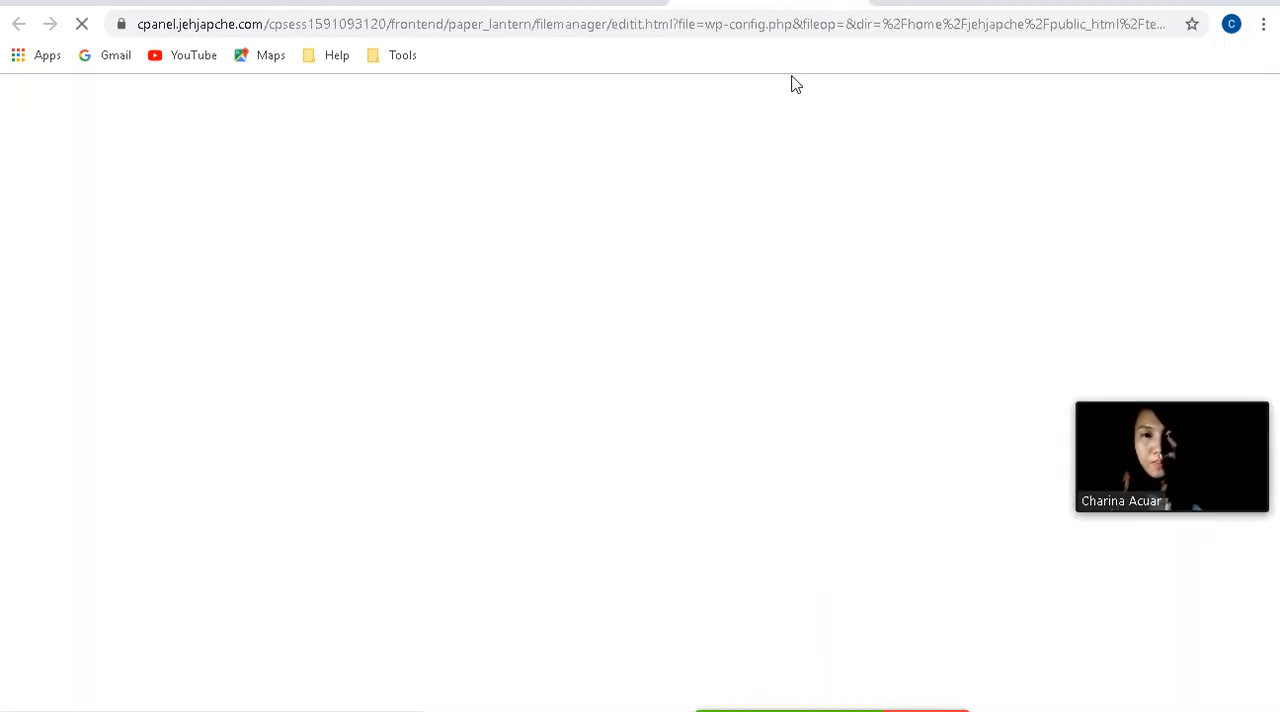
scroll(537, 471, down, 3)
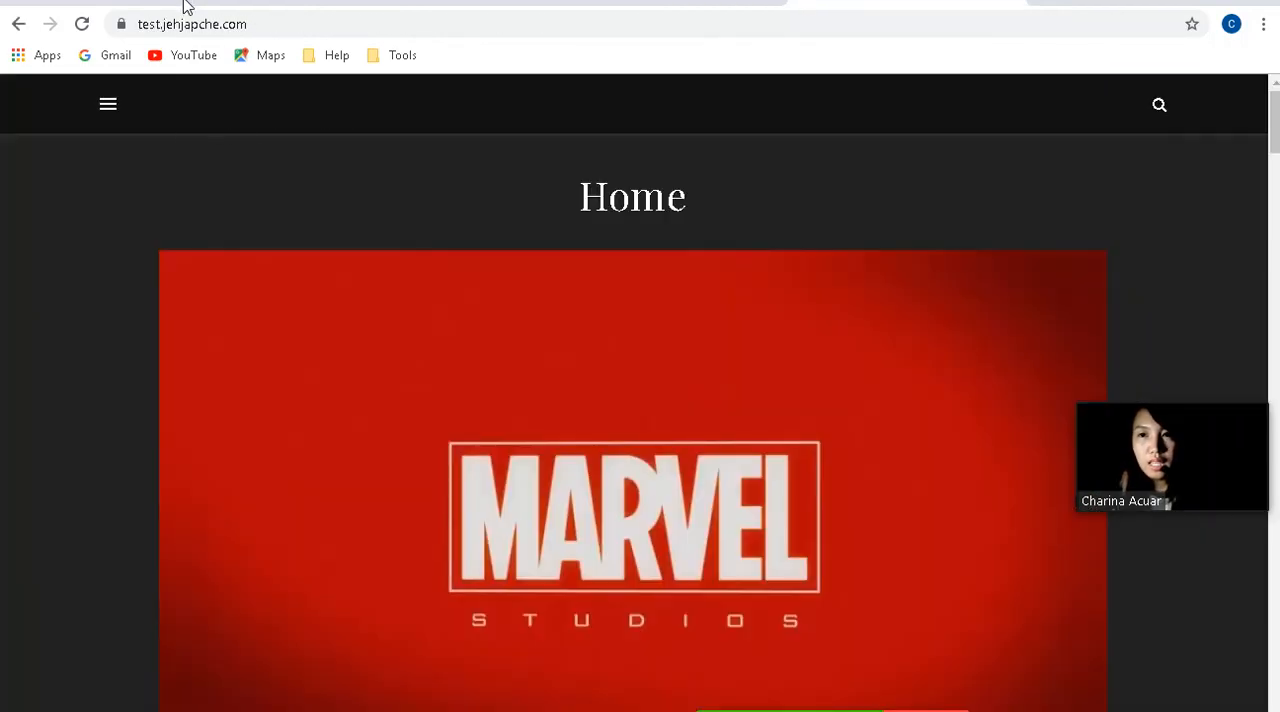
Step: Open phpMyAdmin from cPanel, browse the wp_users table of jehjapch_wrdp3, and return to the database's table list
click(189, 2)
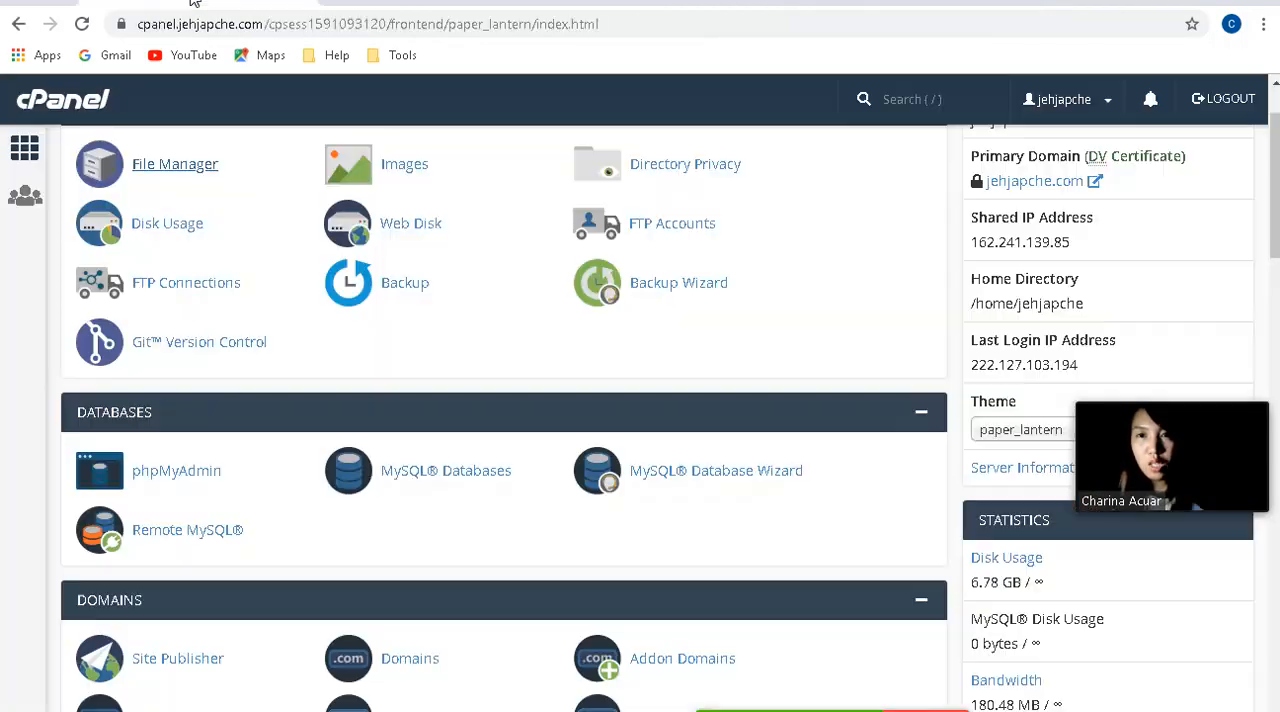
click(191, 486)
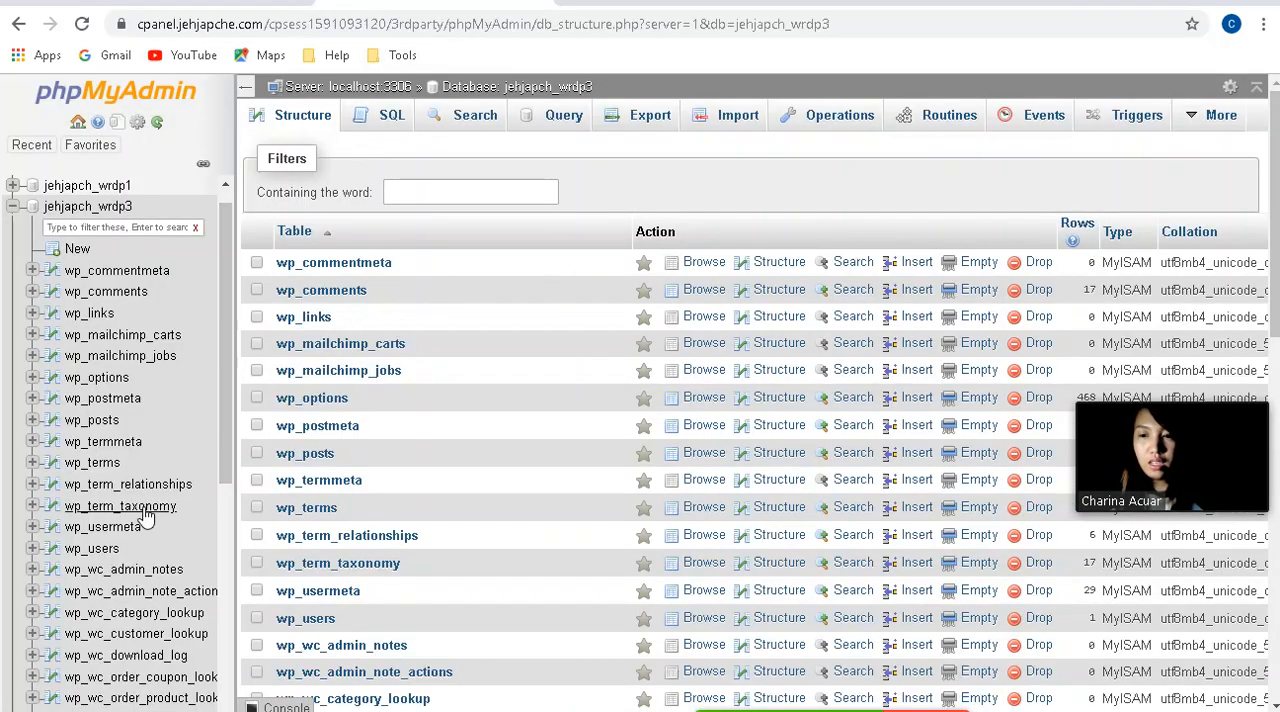
scroll(105, 560, down, 1)
click(92, 451)
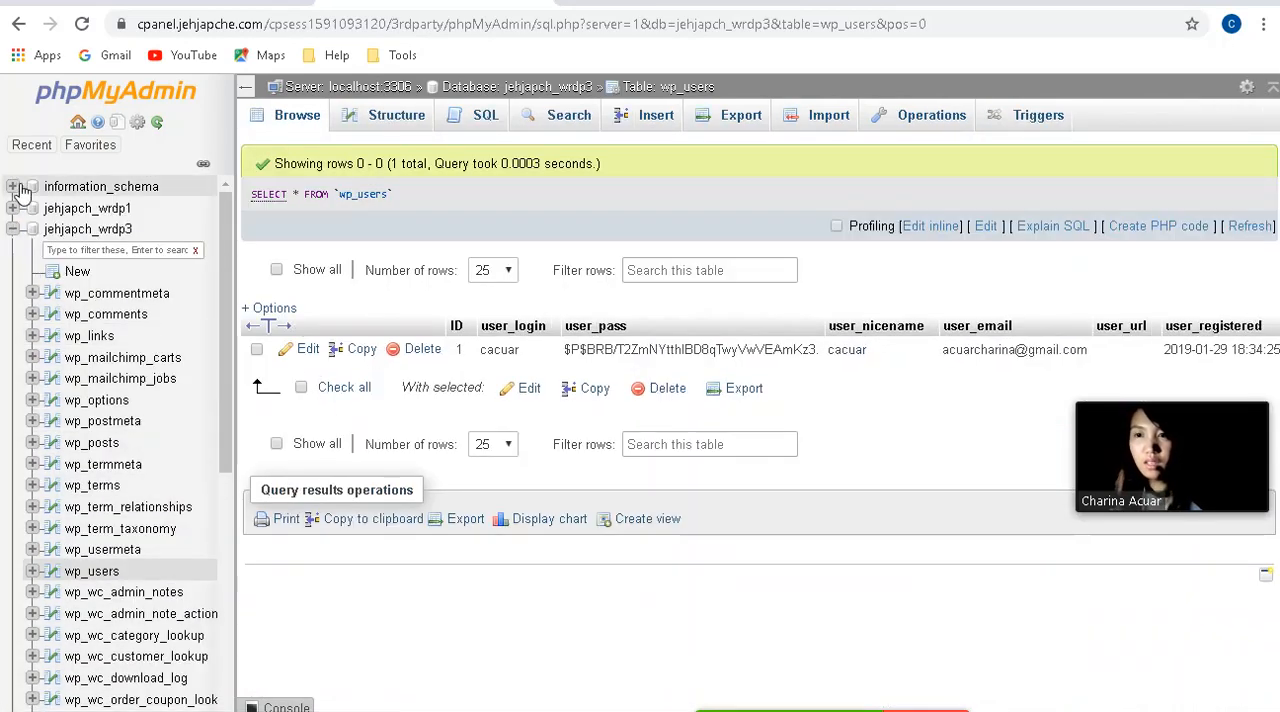
click(12, 229)
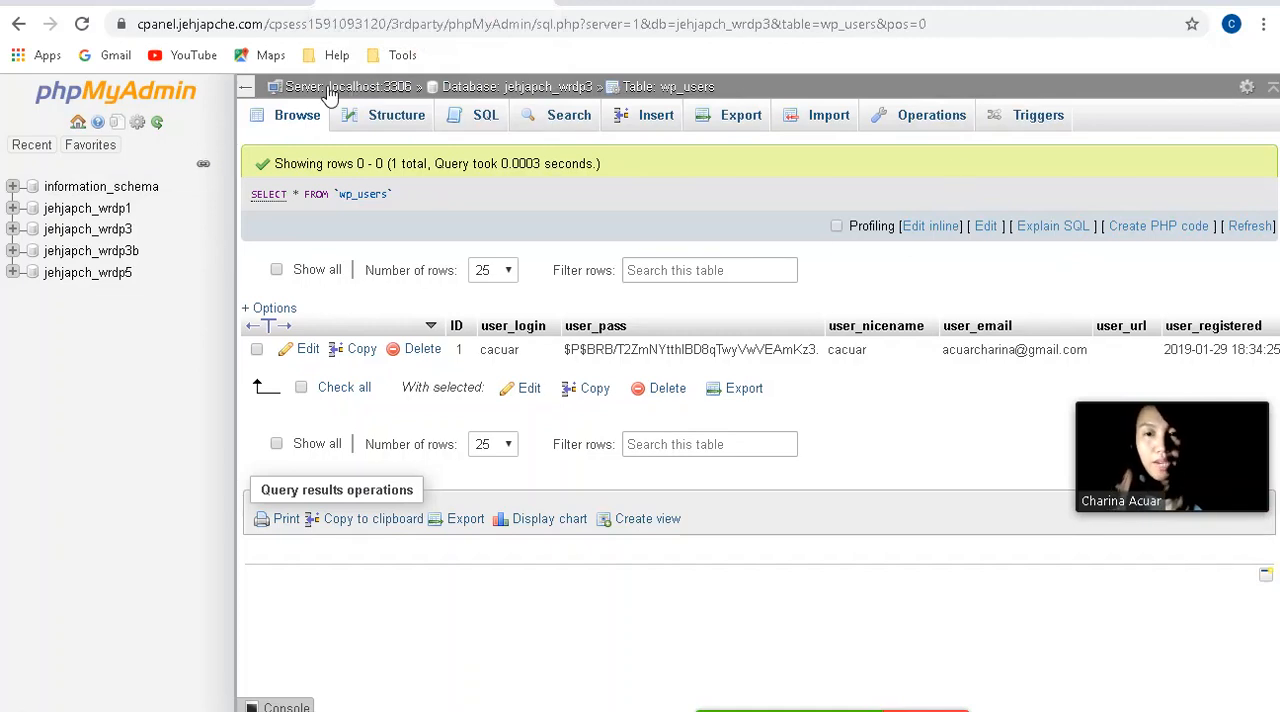
click(88, 232)
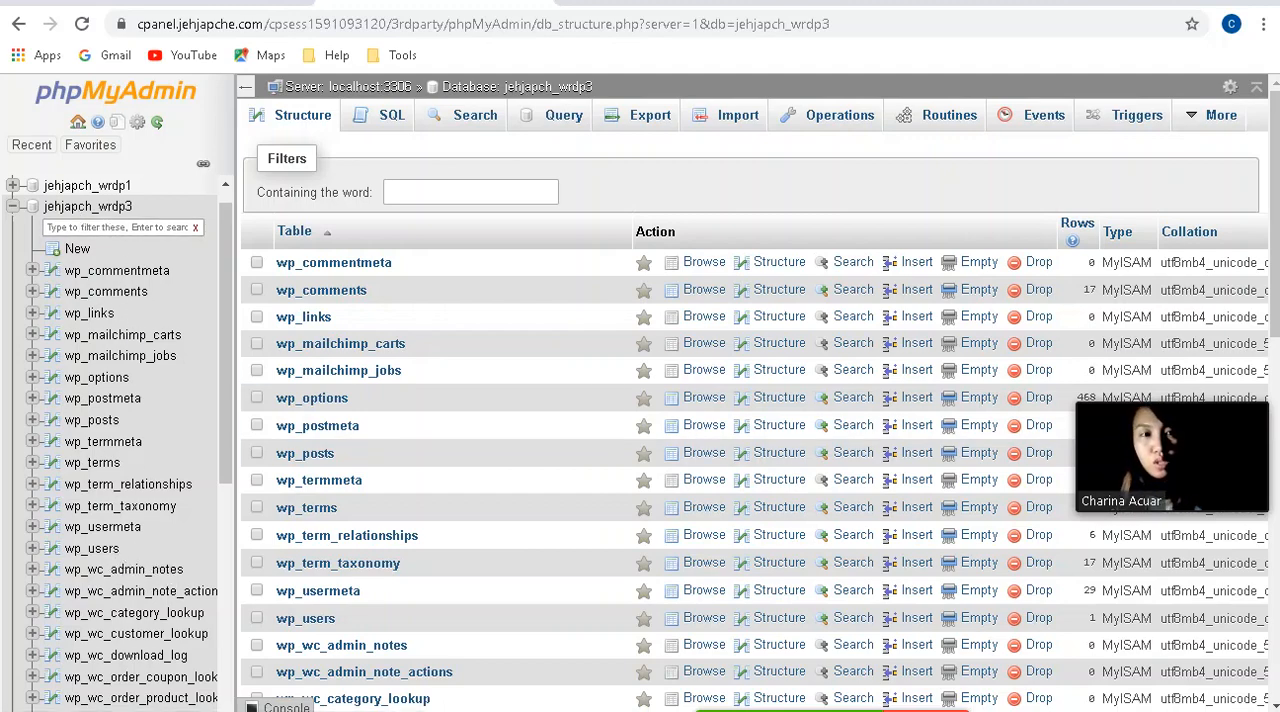
Step: Switch to Notepad and add the line "WP-user" a few blank lines below the password note
click(276, 710)
key(Return)
key(Return)
key(Return)
key(Return)
key(Return)
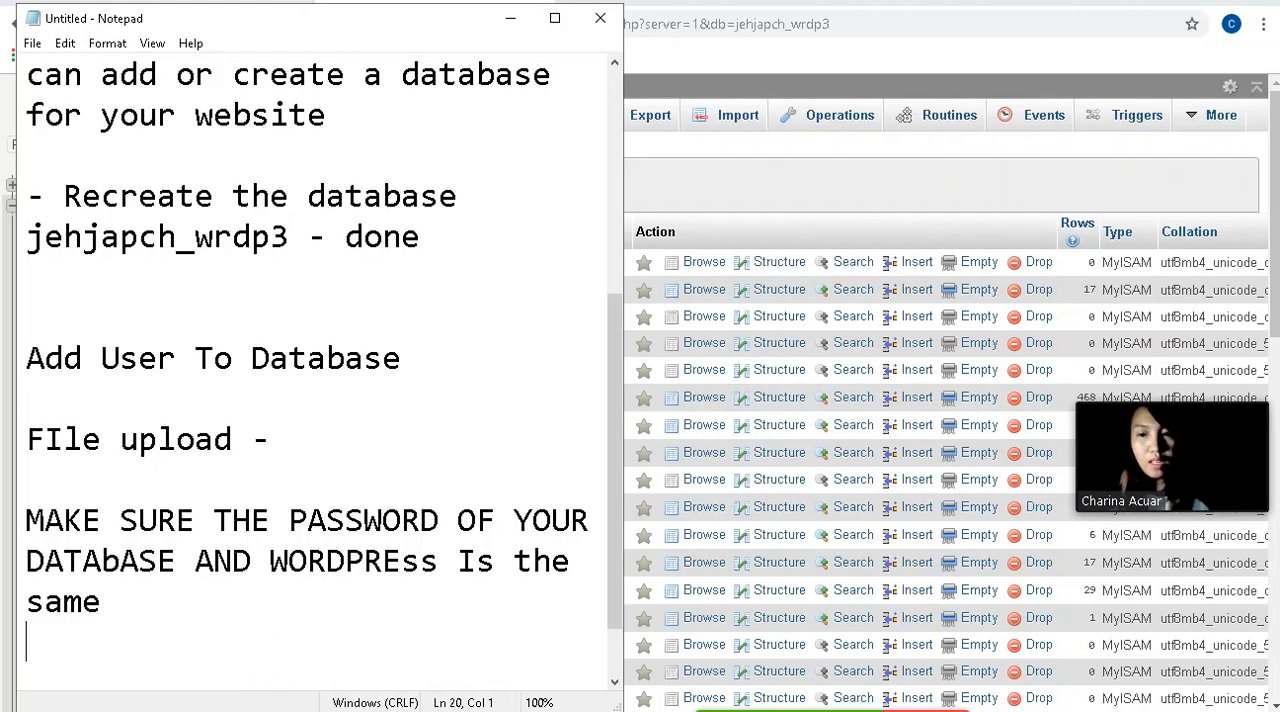
text(WP_US)
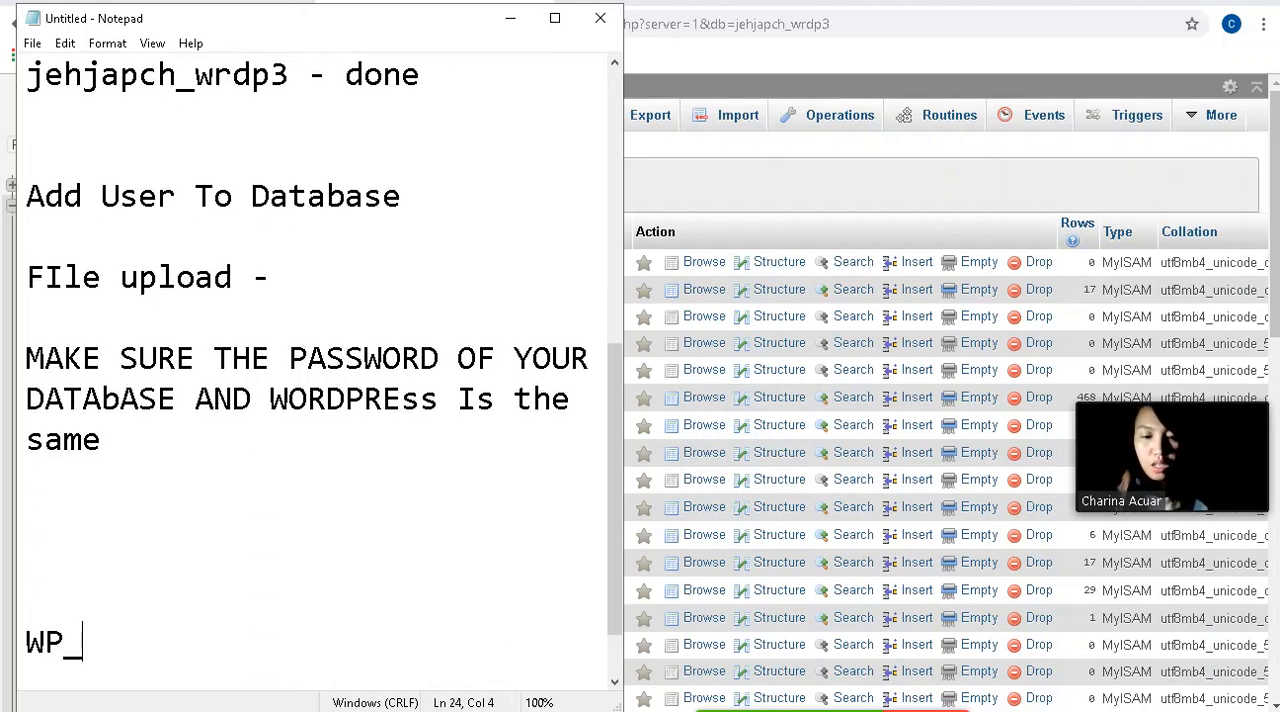
key(BackSpace)
key(BackSpace)
key(BackSpace)
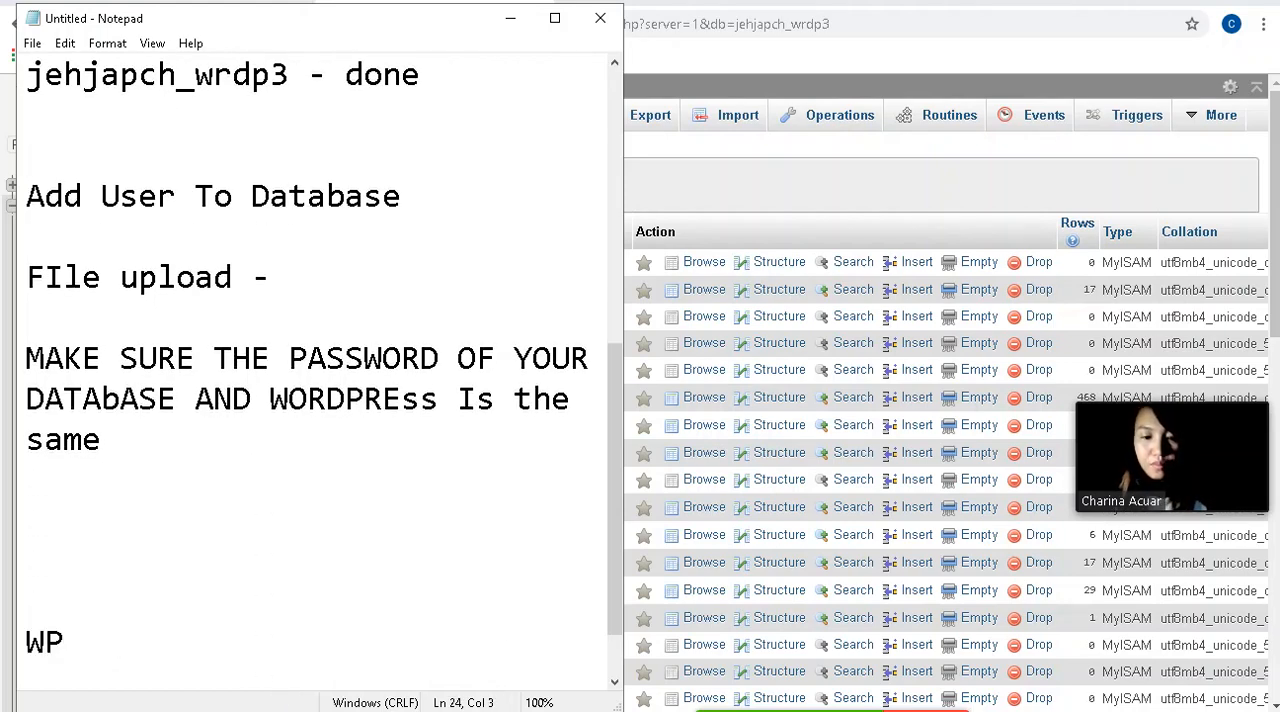
text(-user)
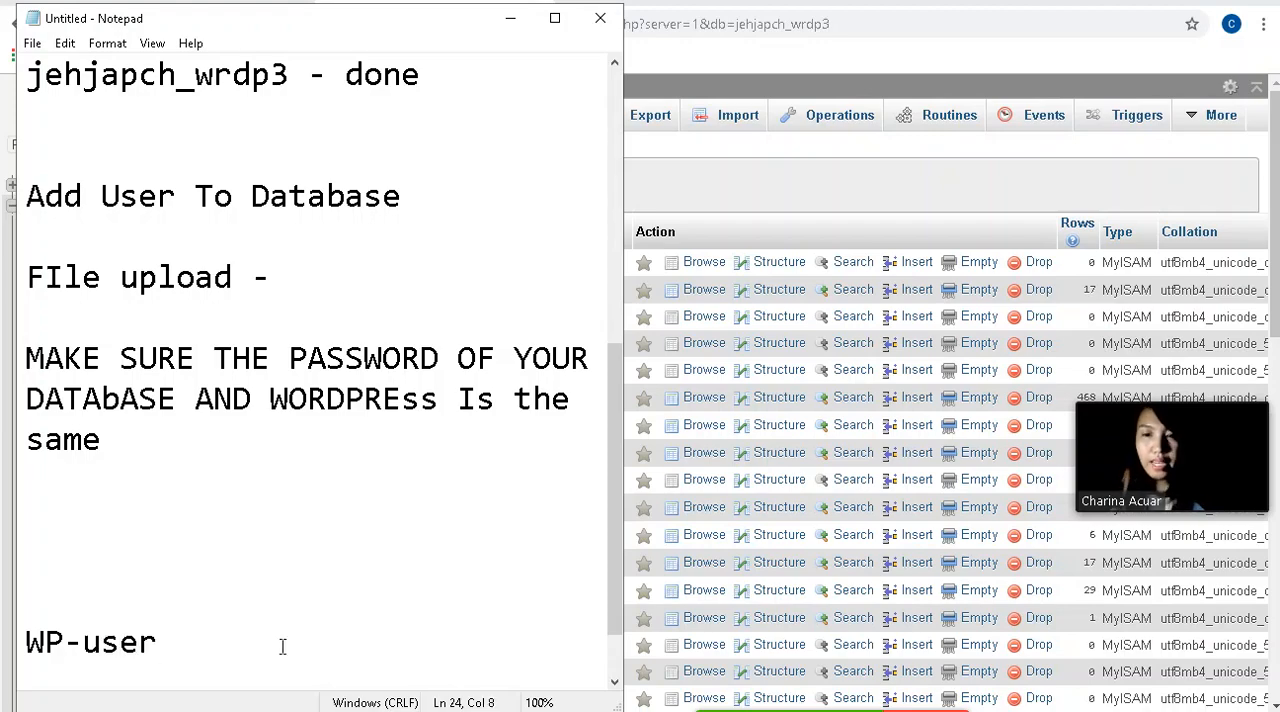
Step: Return to phpMyAdmin, open the wp_users record with ID 1 for editing, and select its whole user_pass value
click(766, 205)
click(95, 552)
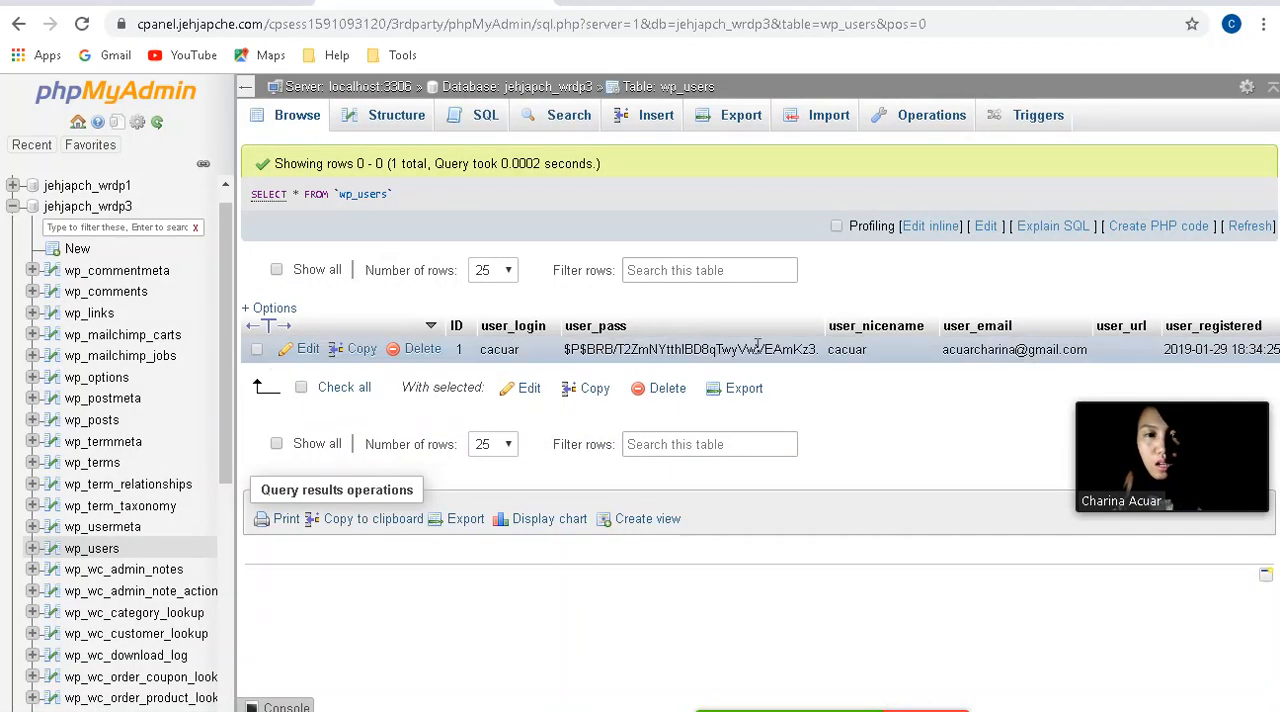
click(290, 357)
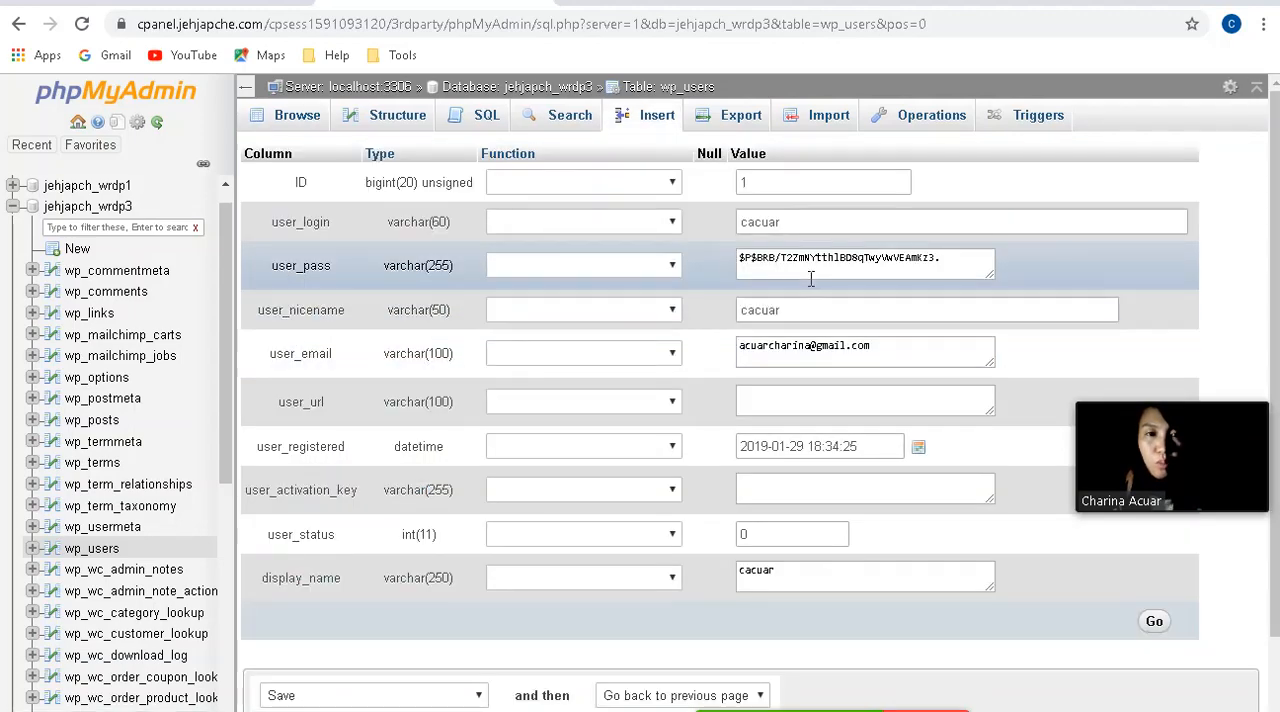
click(960, 262)
key(ctrl+a)
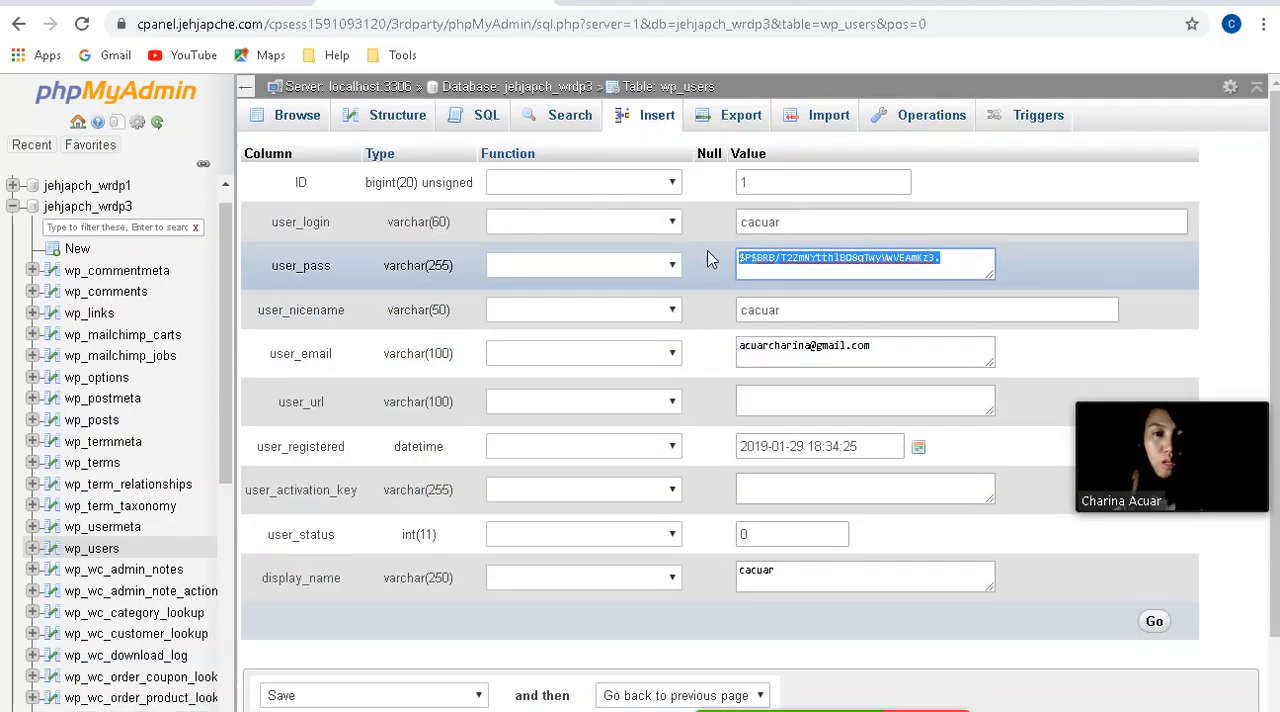
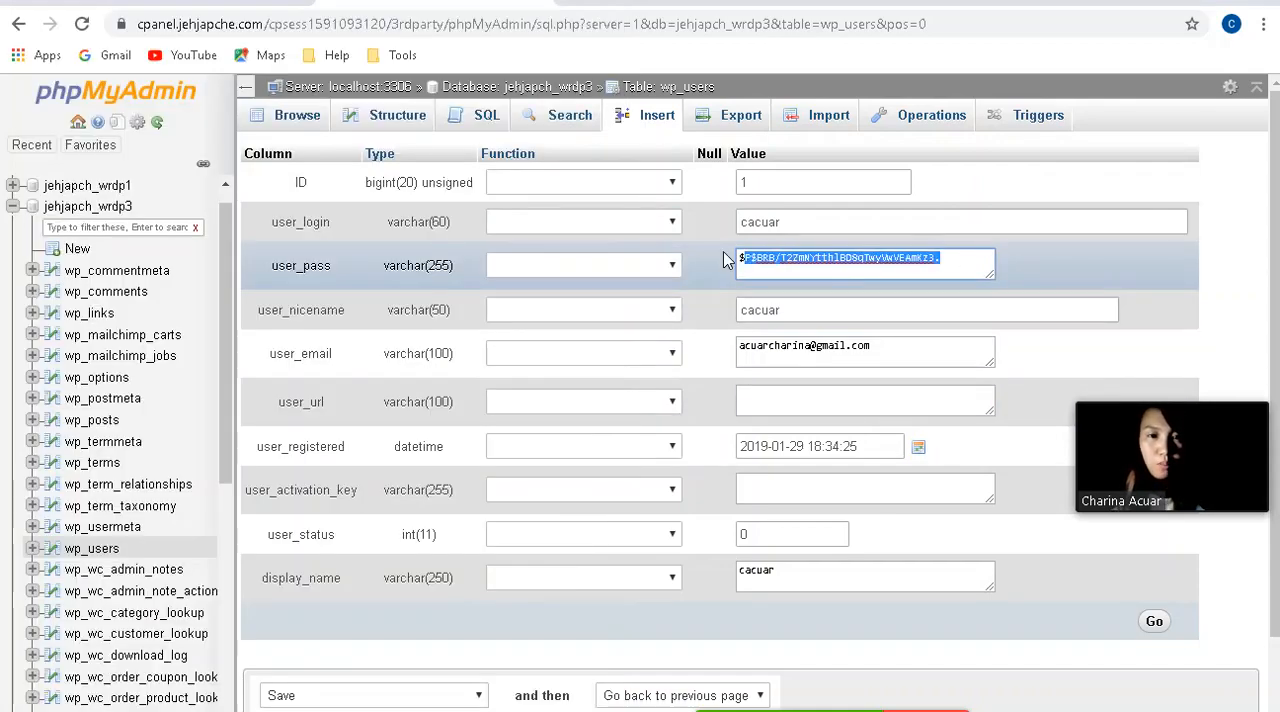
Step: Clear the stored user_pass value in the wp_users record with ID 1
key(BackSpace)
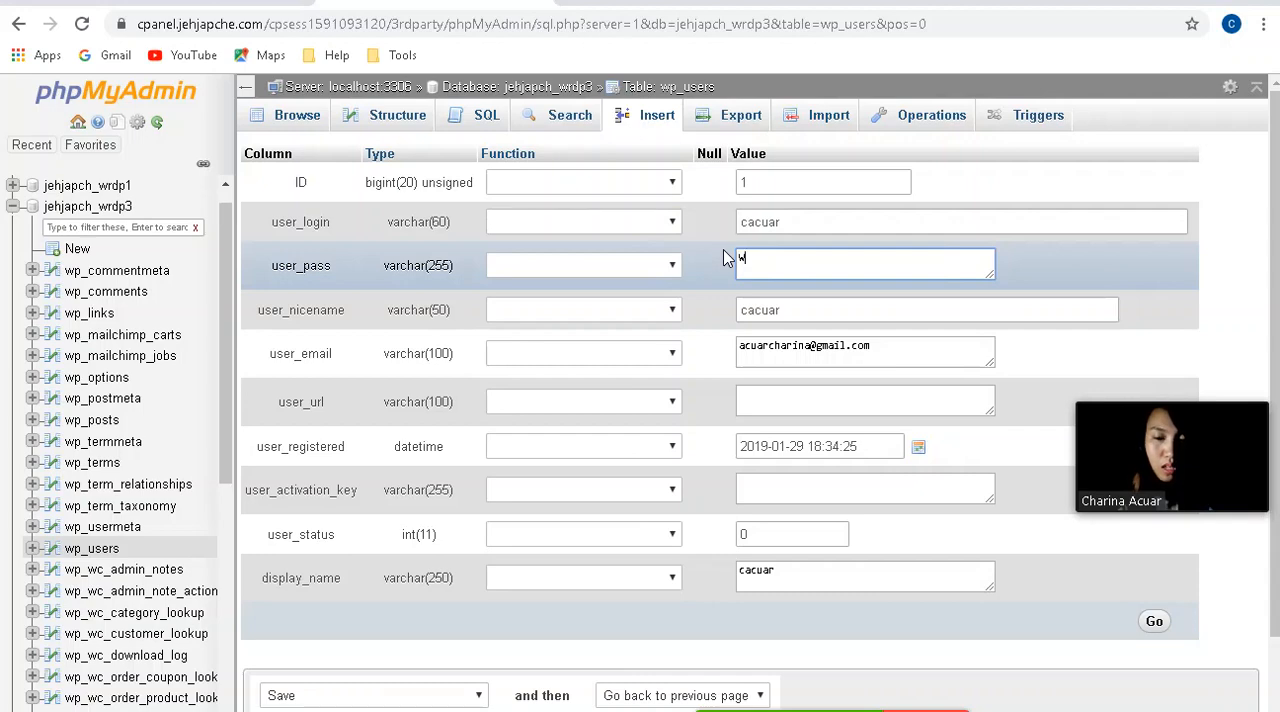
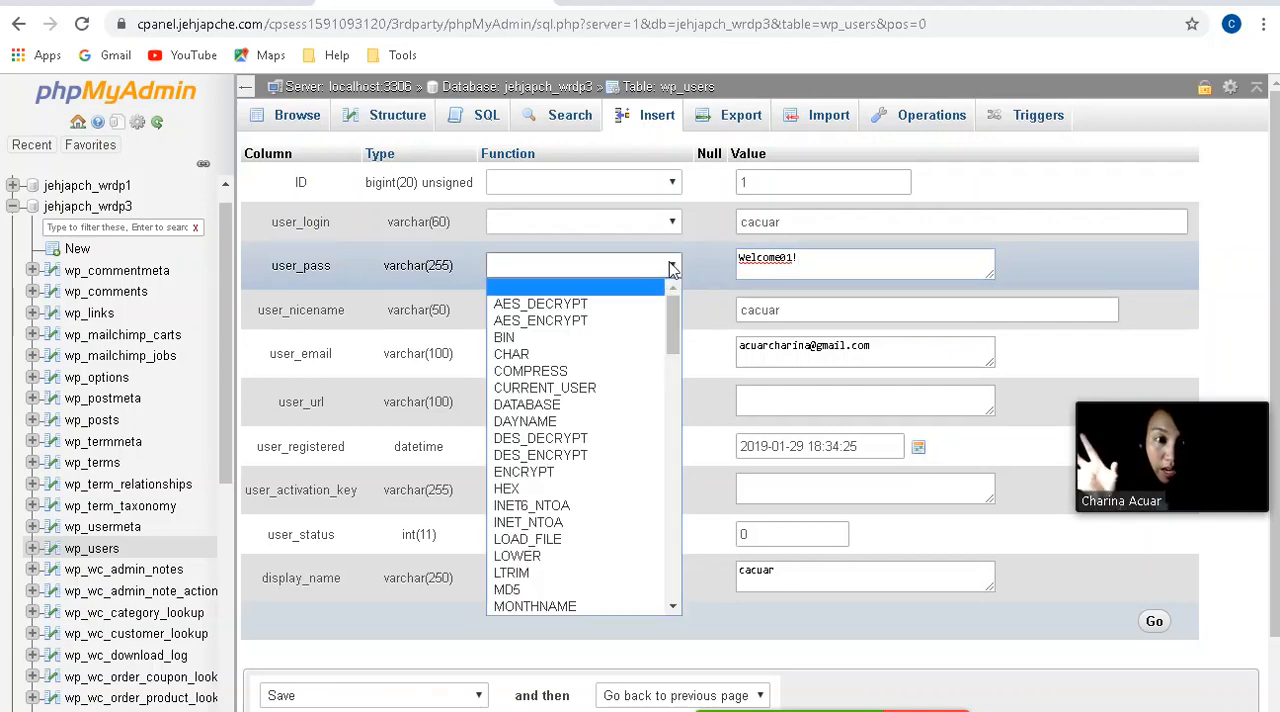
Step: Apply the MD5 function to the new user_pass value and save the wp_users record
text(c)
click(527, 590)
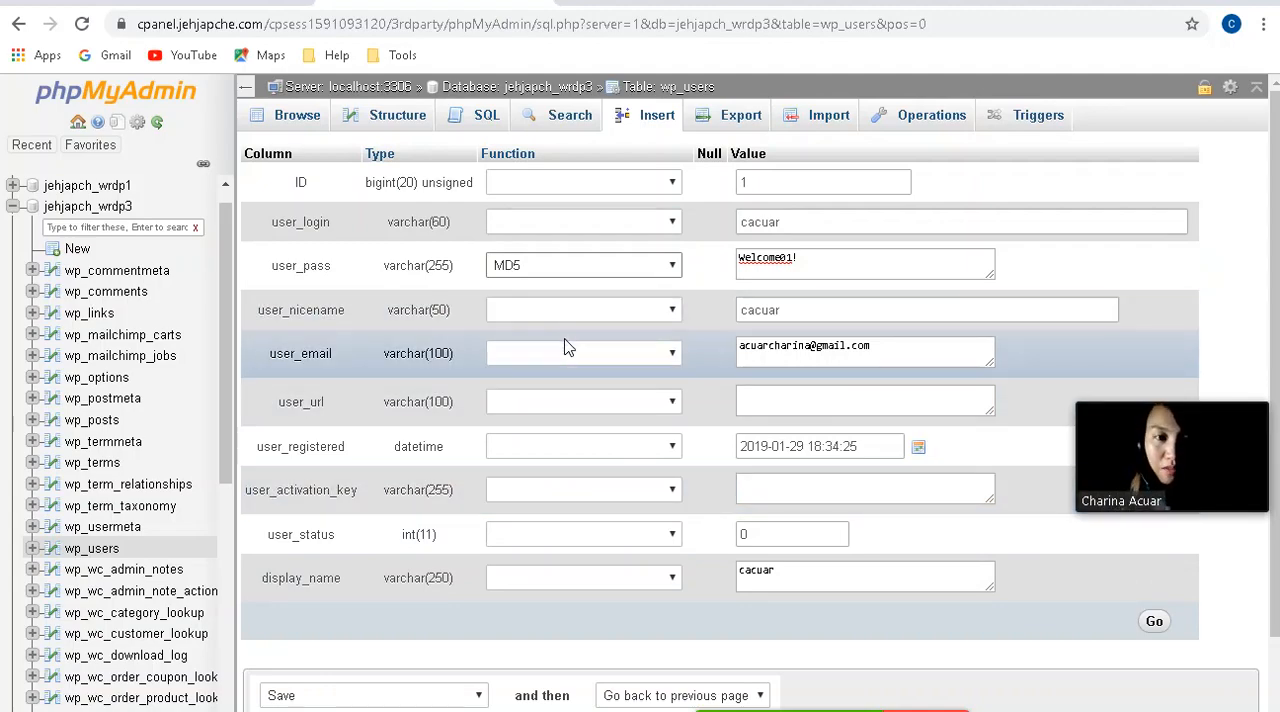
scroll(565, 347, down, 1)
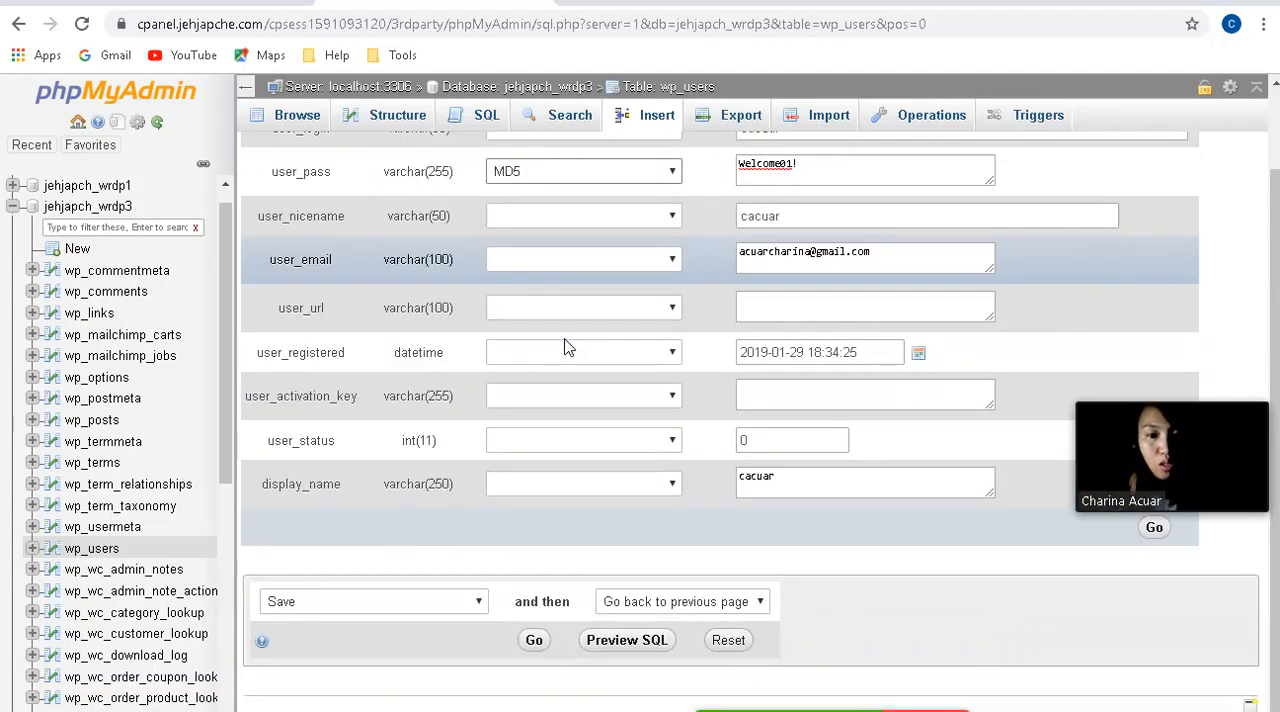
click(534, 641)
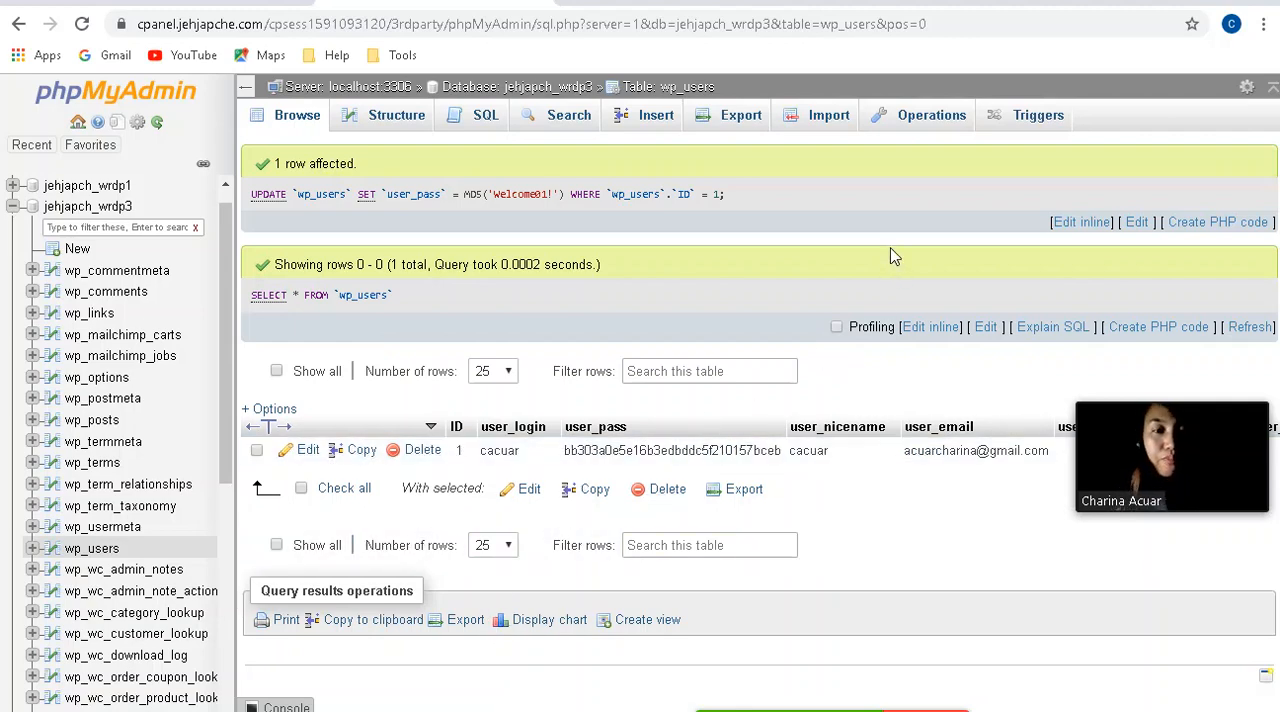
Step: Switch to the test site and open its WordPress admin login at test.jehjapche.com/wp-admin
click(957, 5)
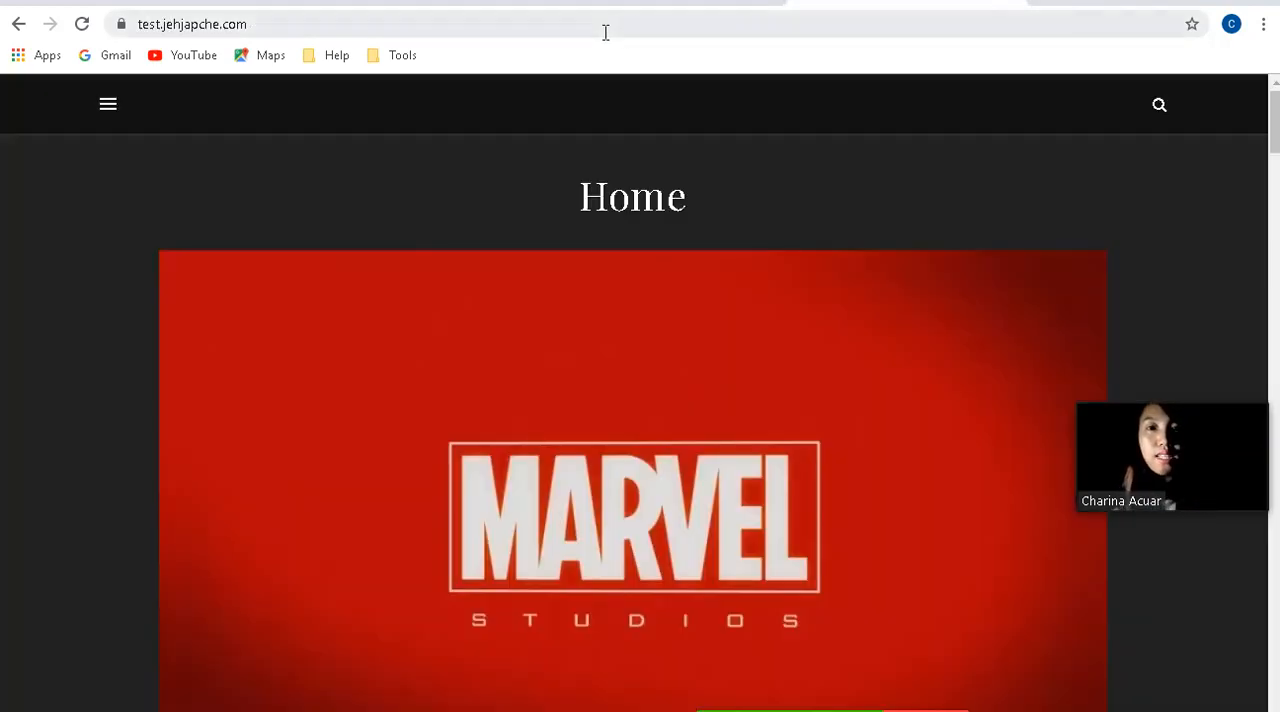
click(561, 31)
key(End)
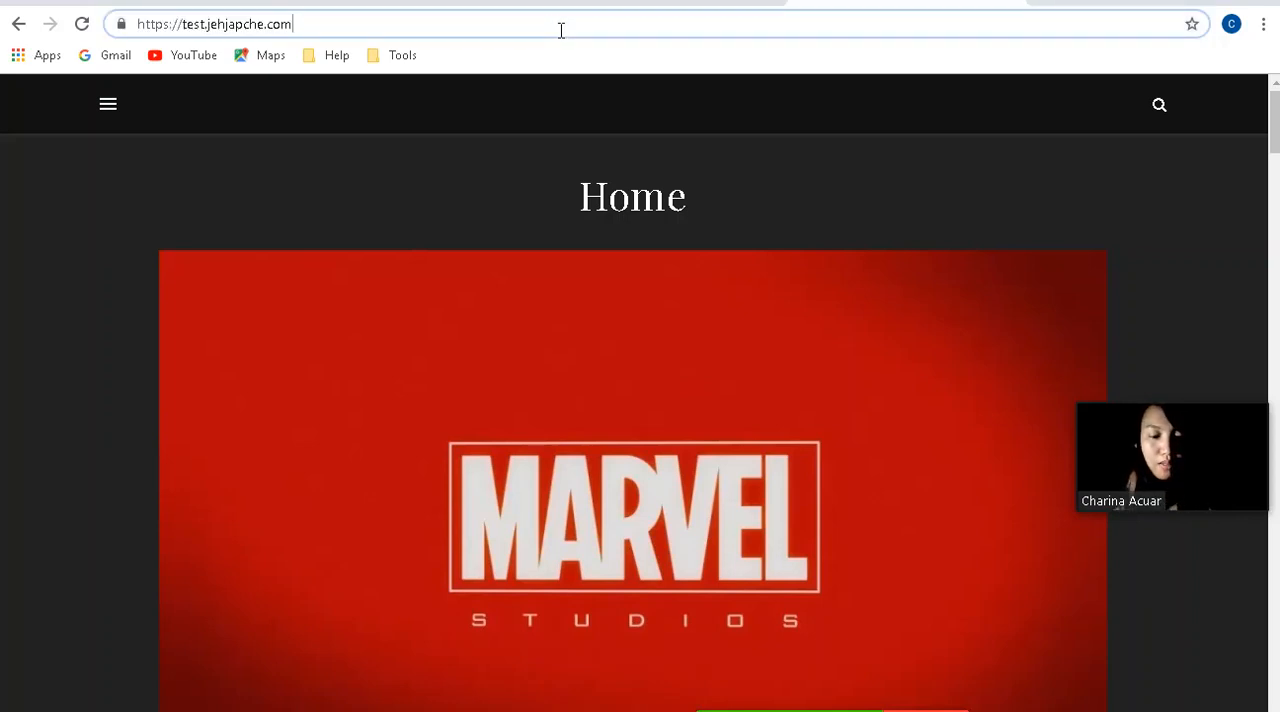
text(wp-admon)
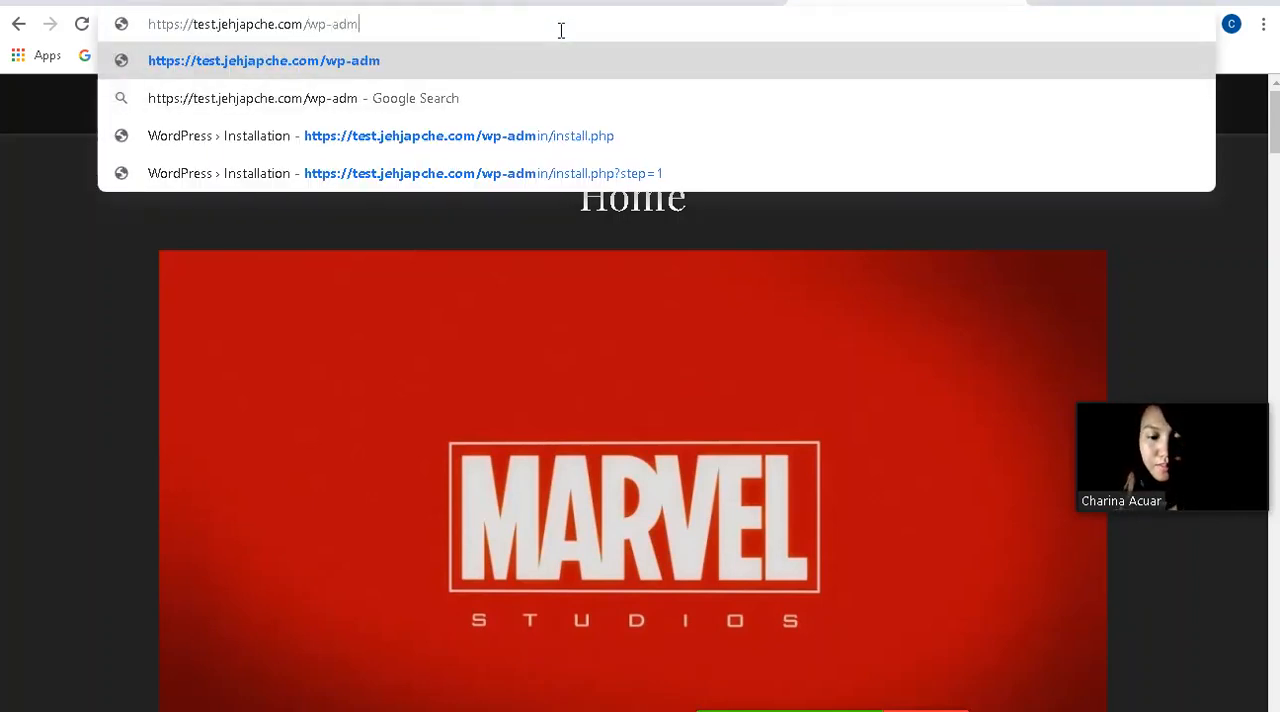
key(BackSpace)
key(BackSpace)
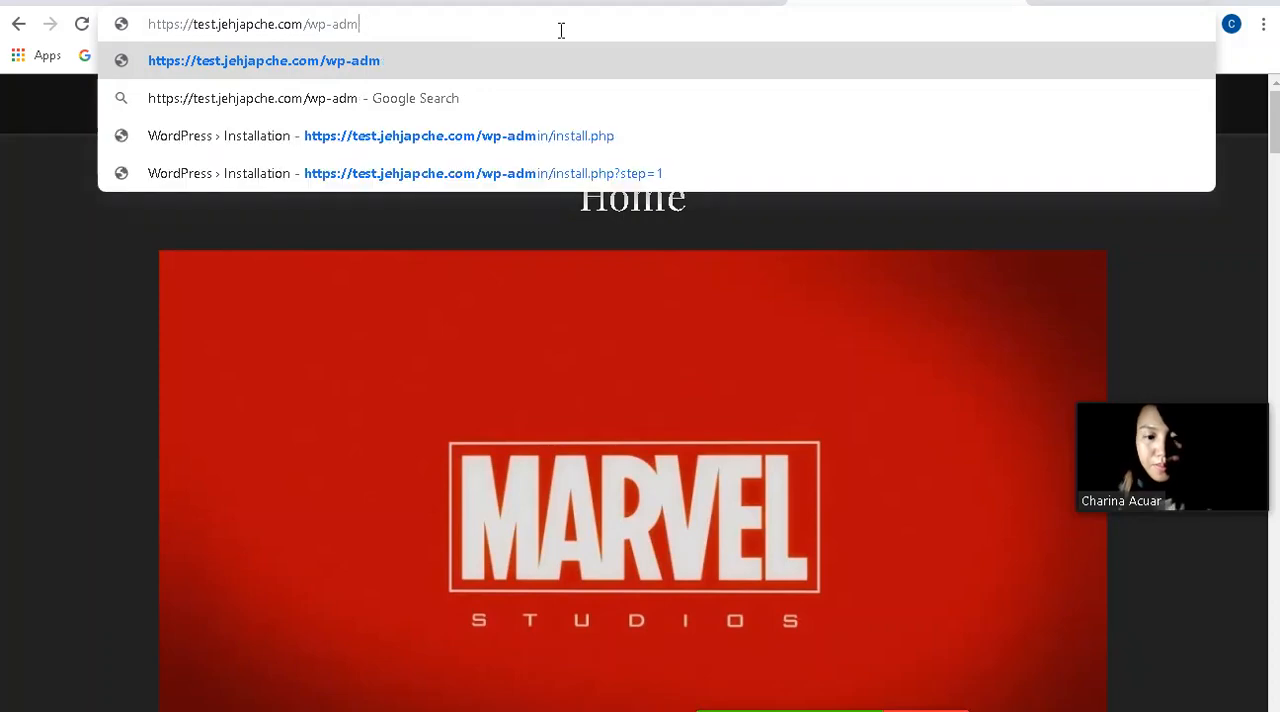
text(in)
key(Return)
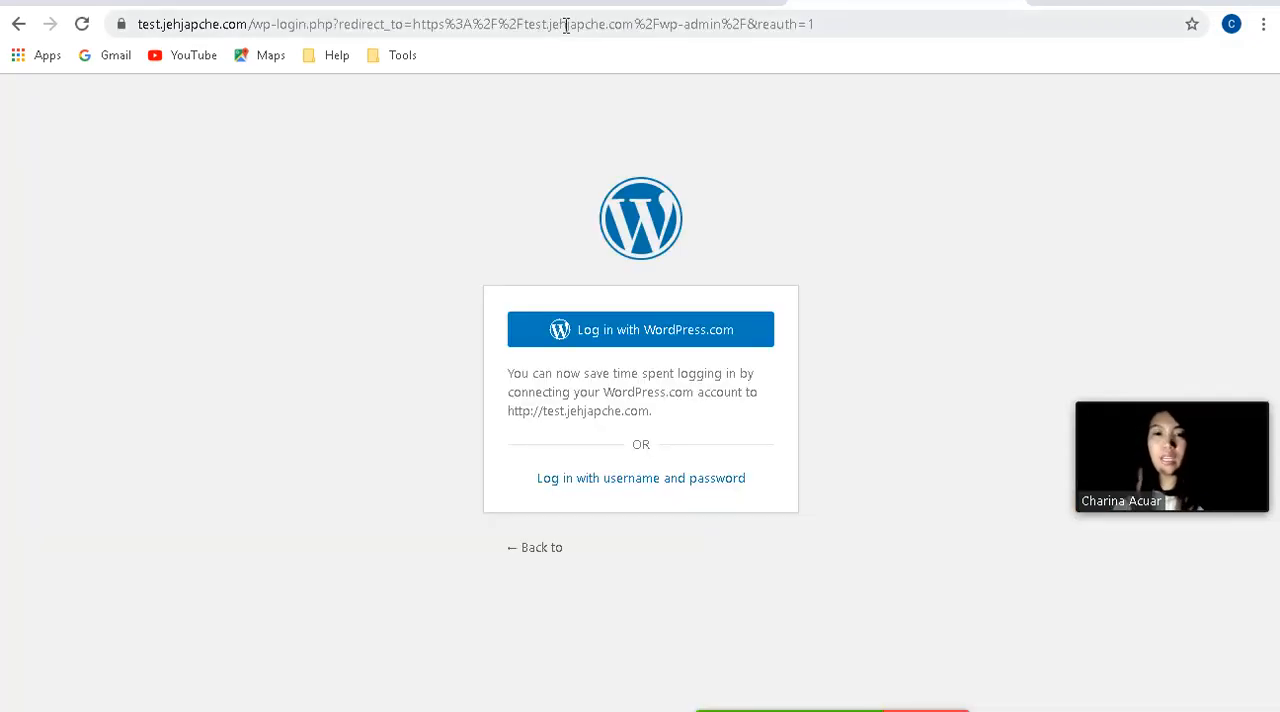
Step: Log in to WordPress with the username and the account password, and decline to save the password in the browser
click(572, 480)
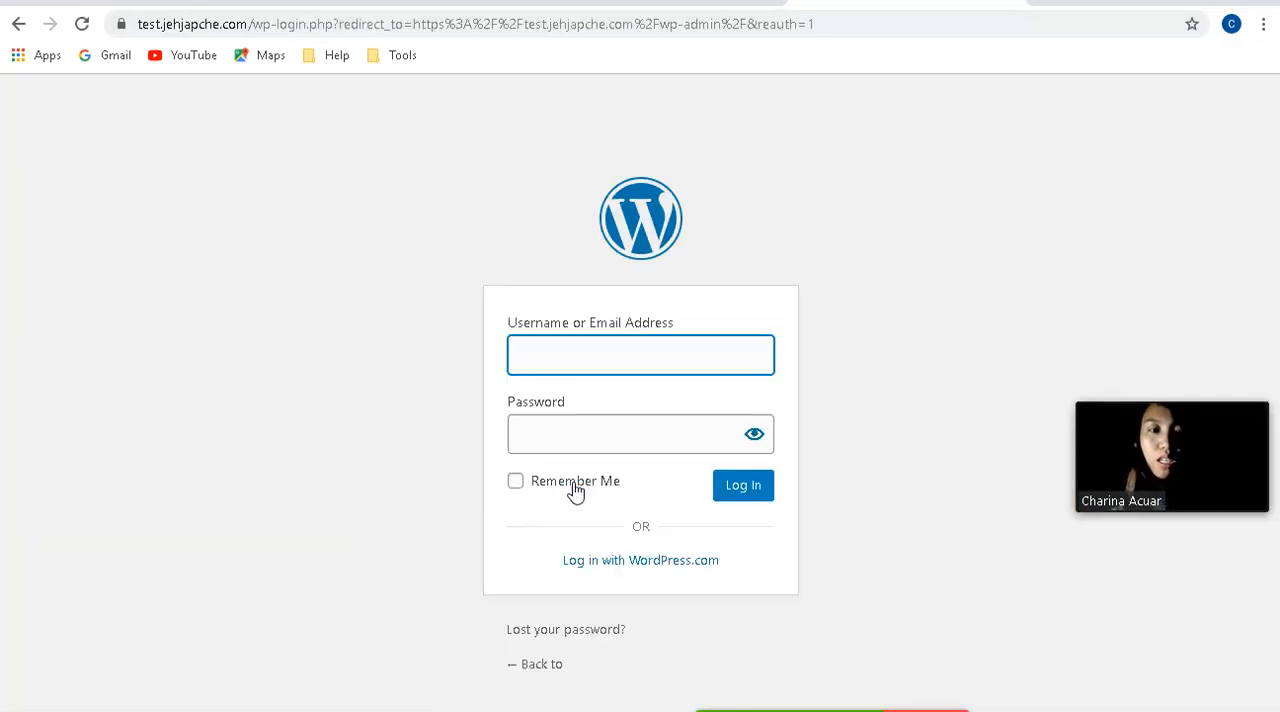
click(1172, 393)
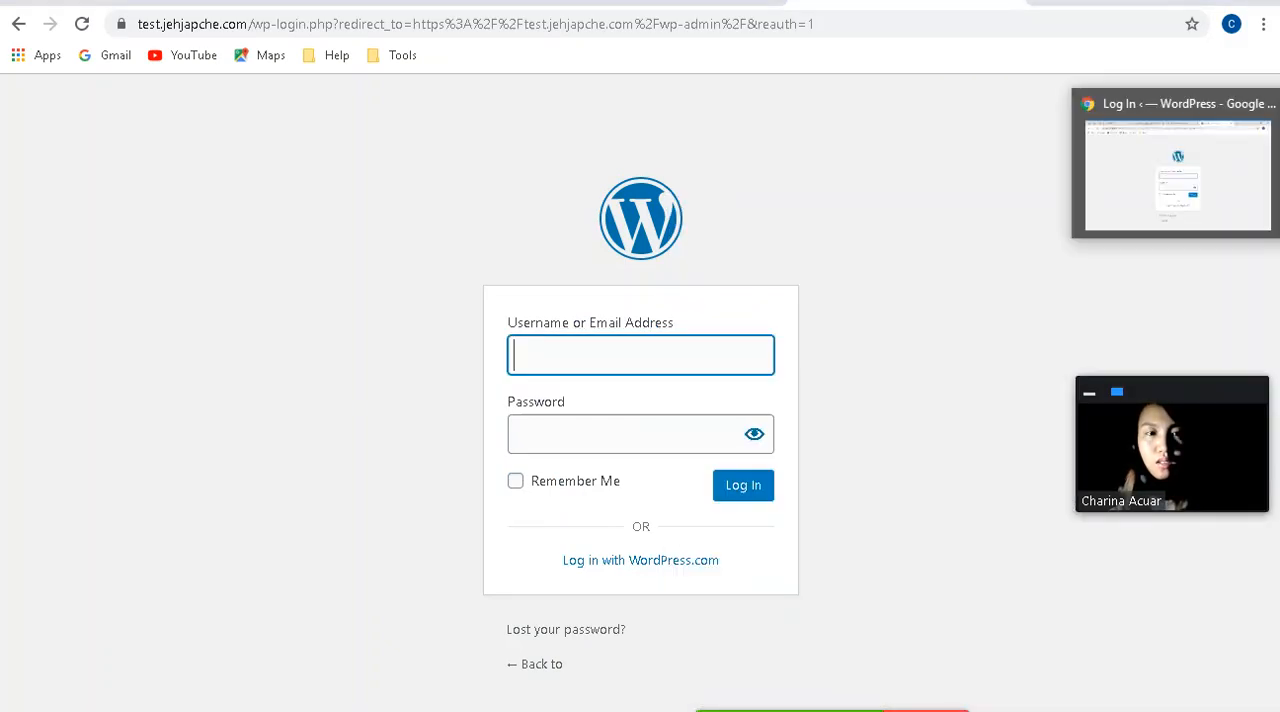
click(635, 358)
text(c)
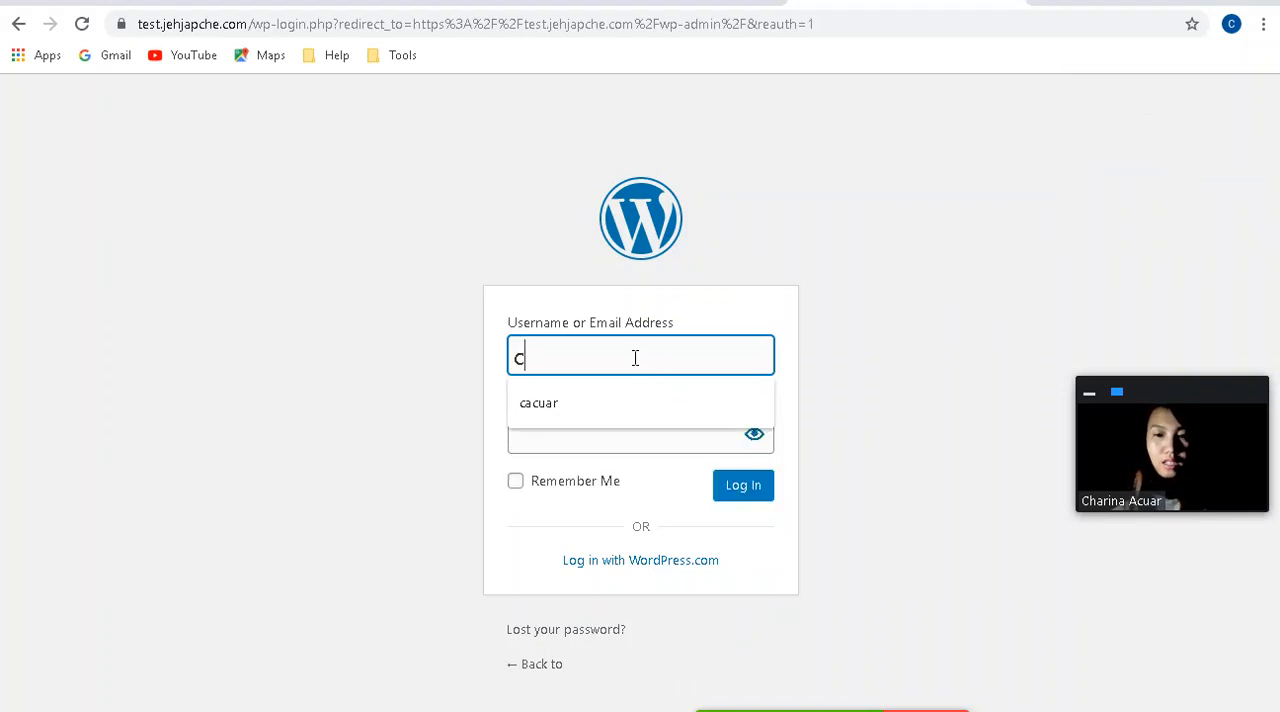
click(563, 401)
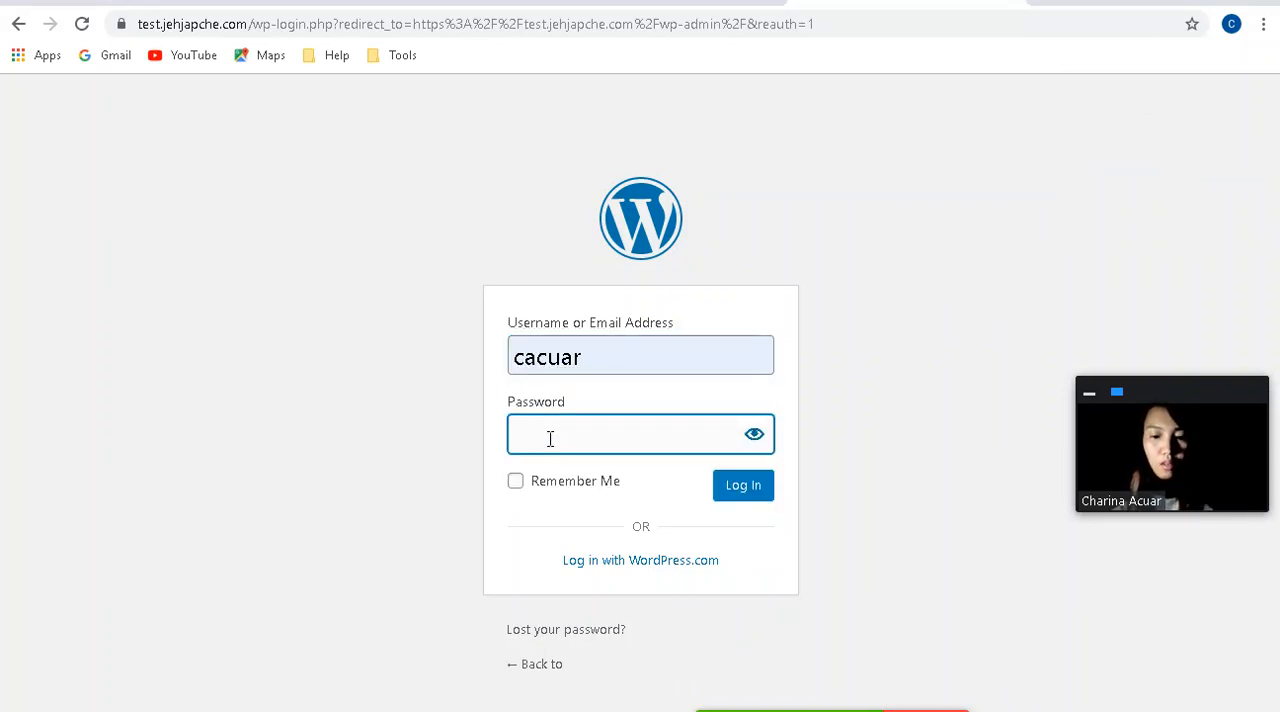
text(******)
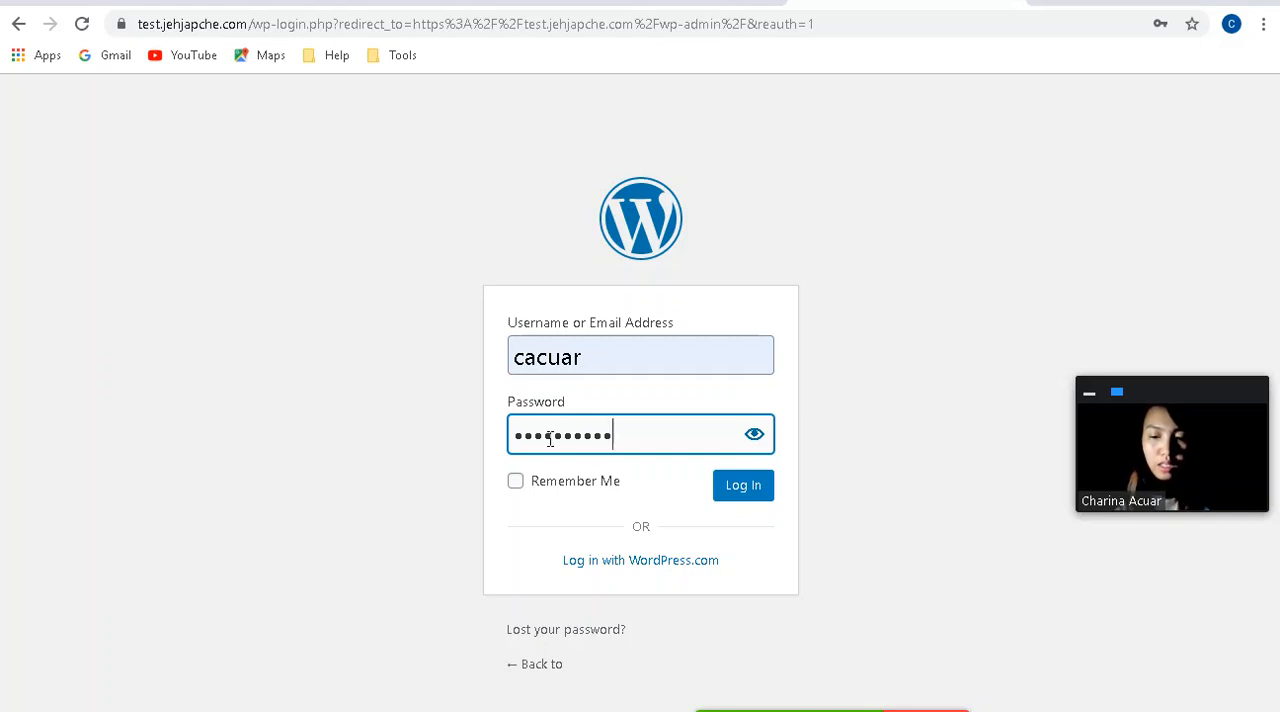
click(738, 495)
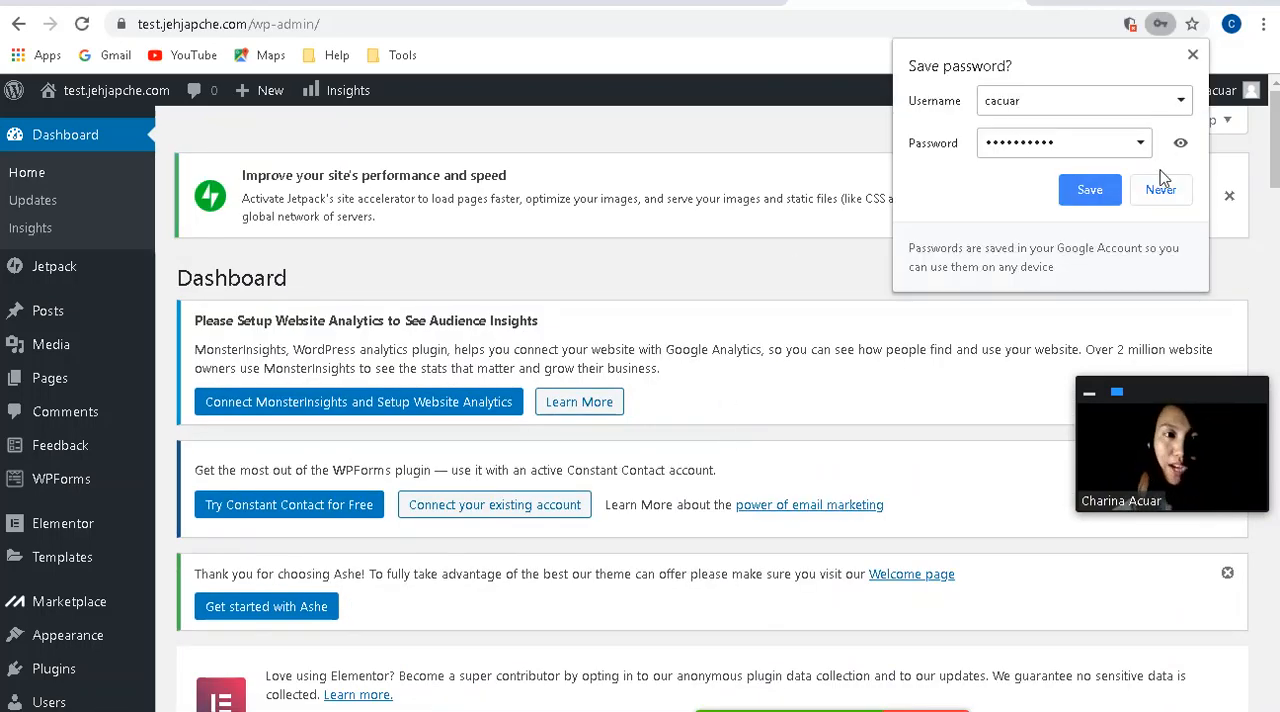
click(1163, 196)
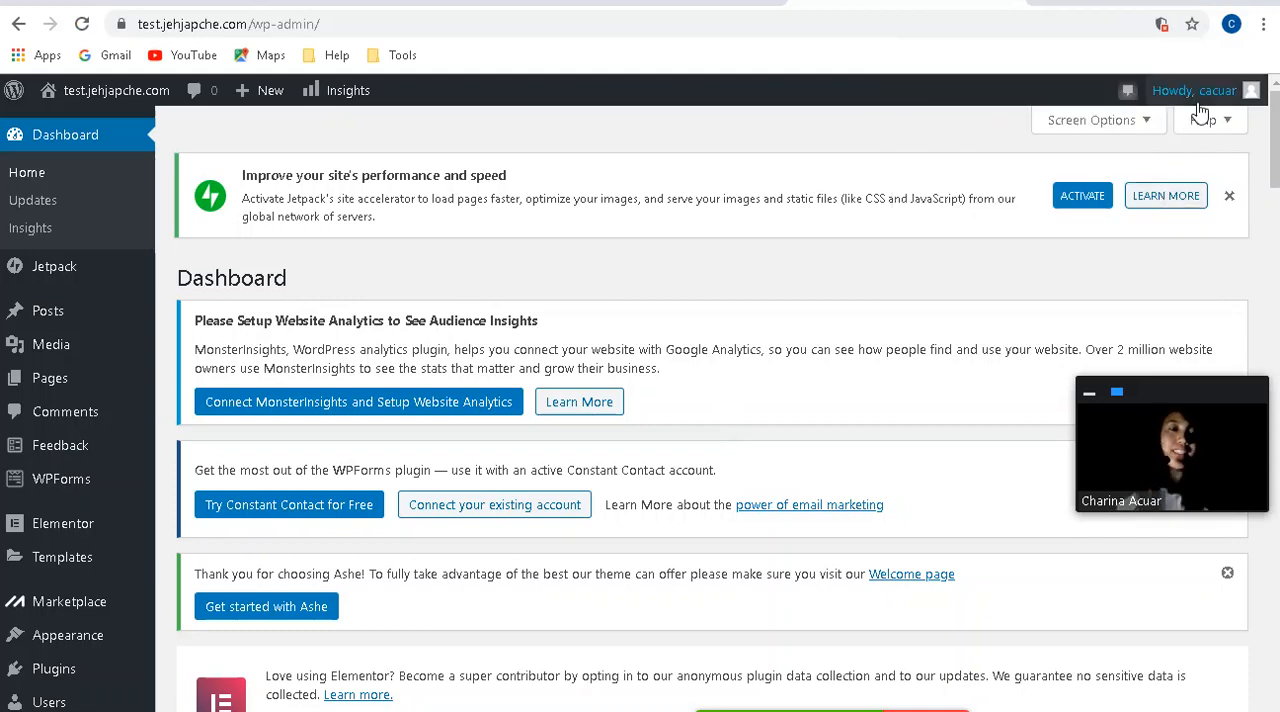